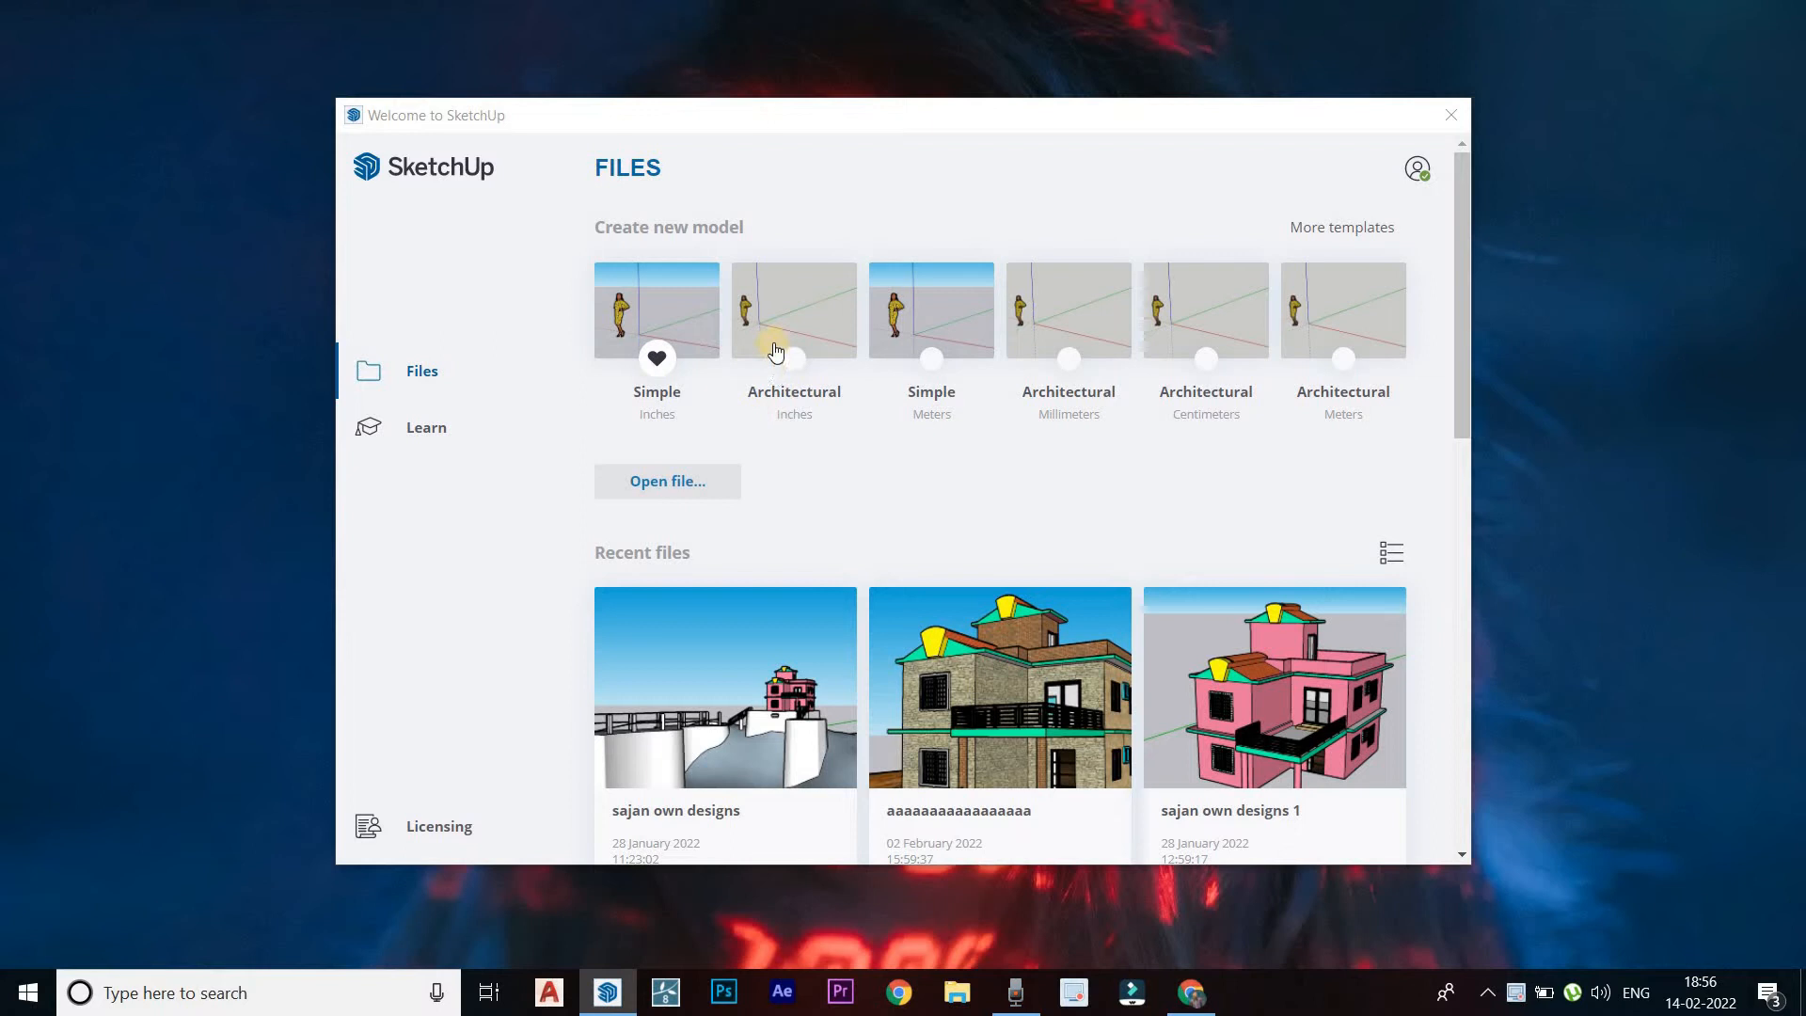
Create a new model from the Architectural Inches template and dismiss the extension update notice
click(776, 350)
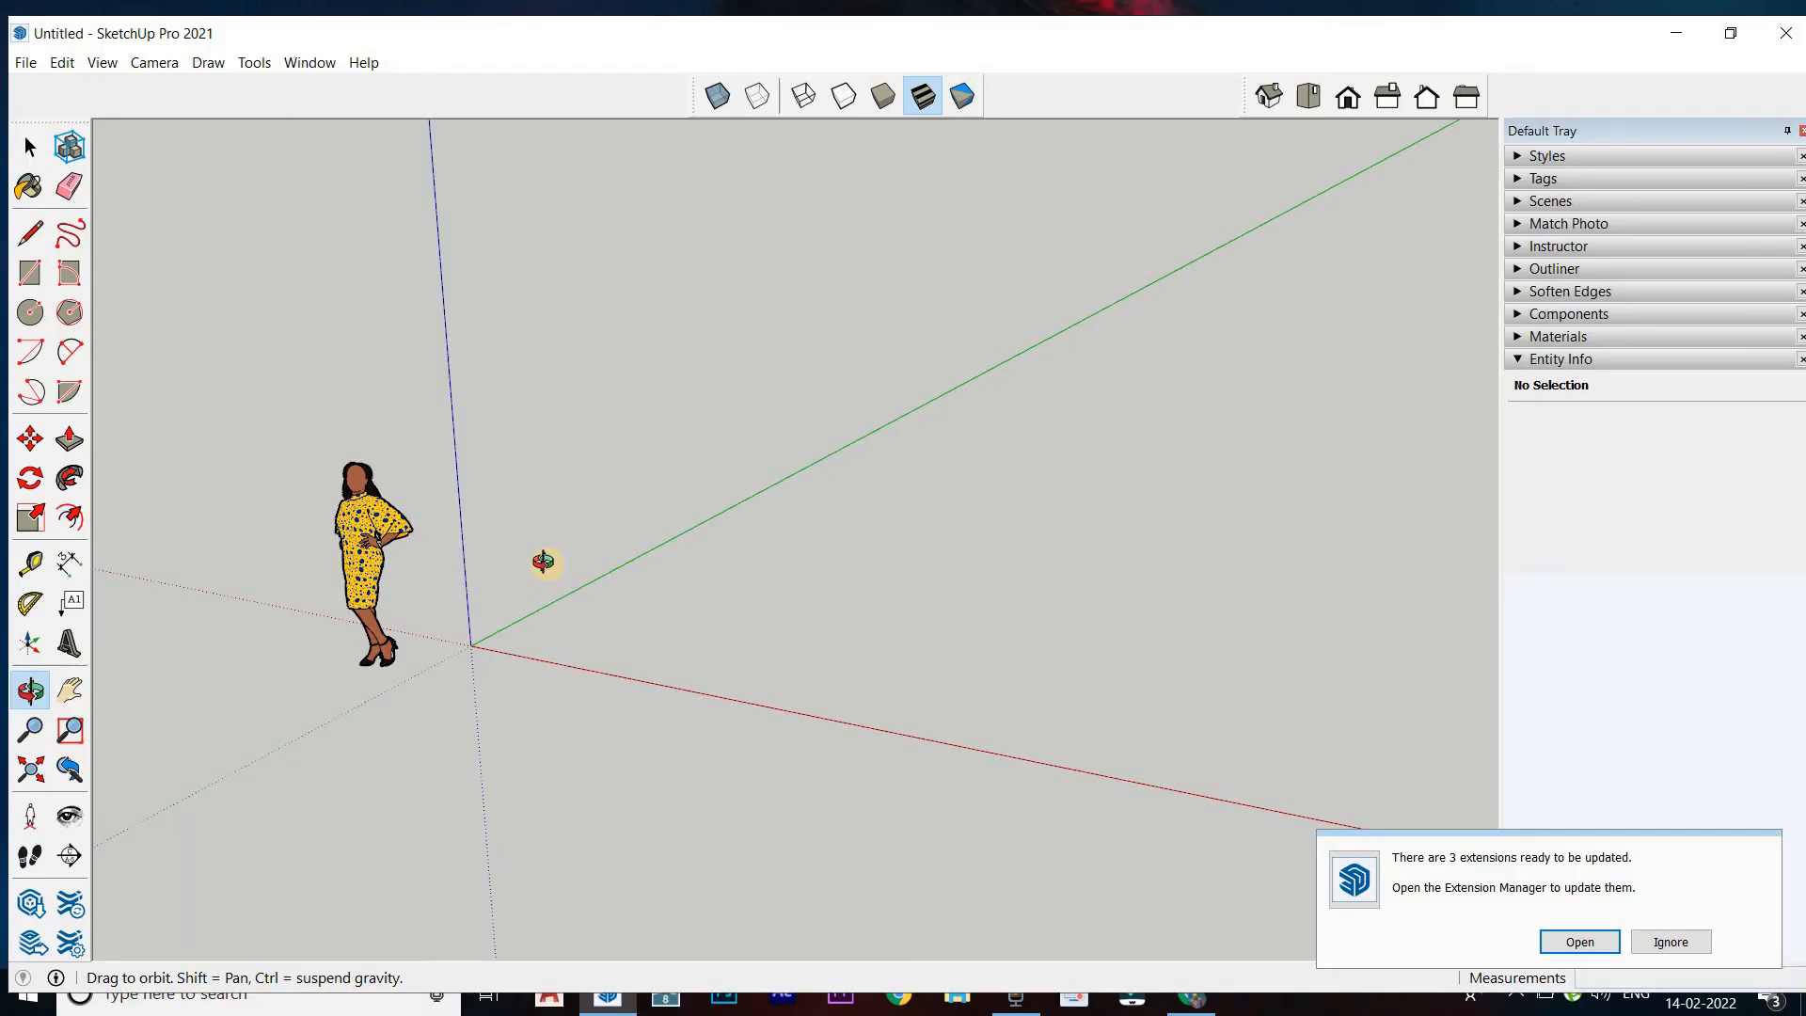
click(1671, 941)
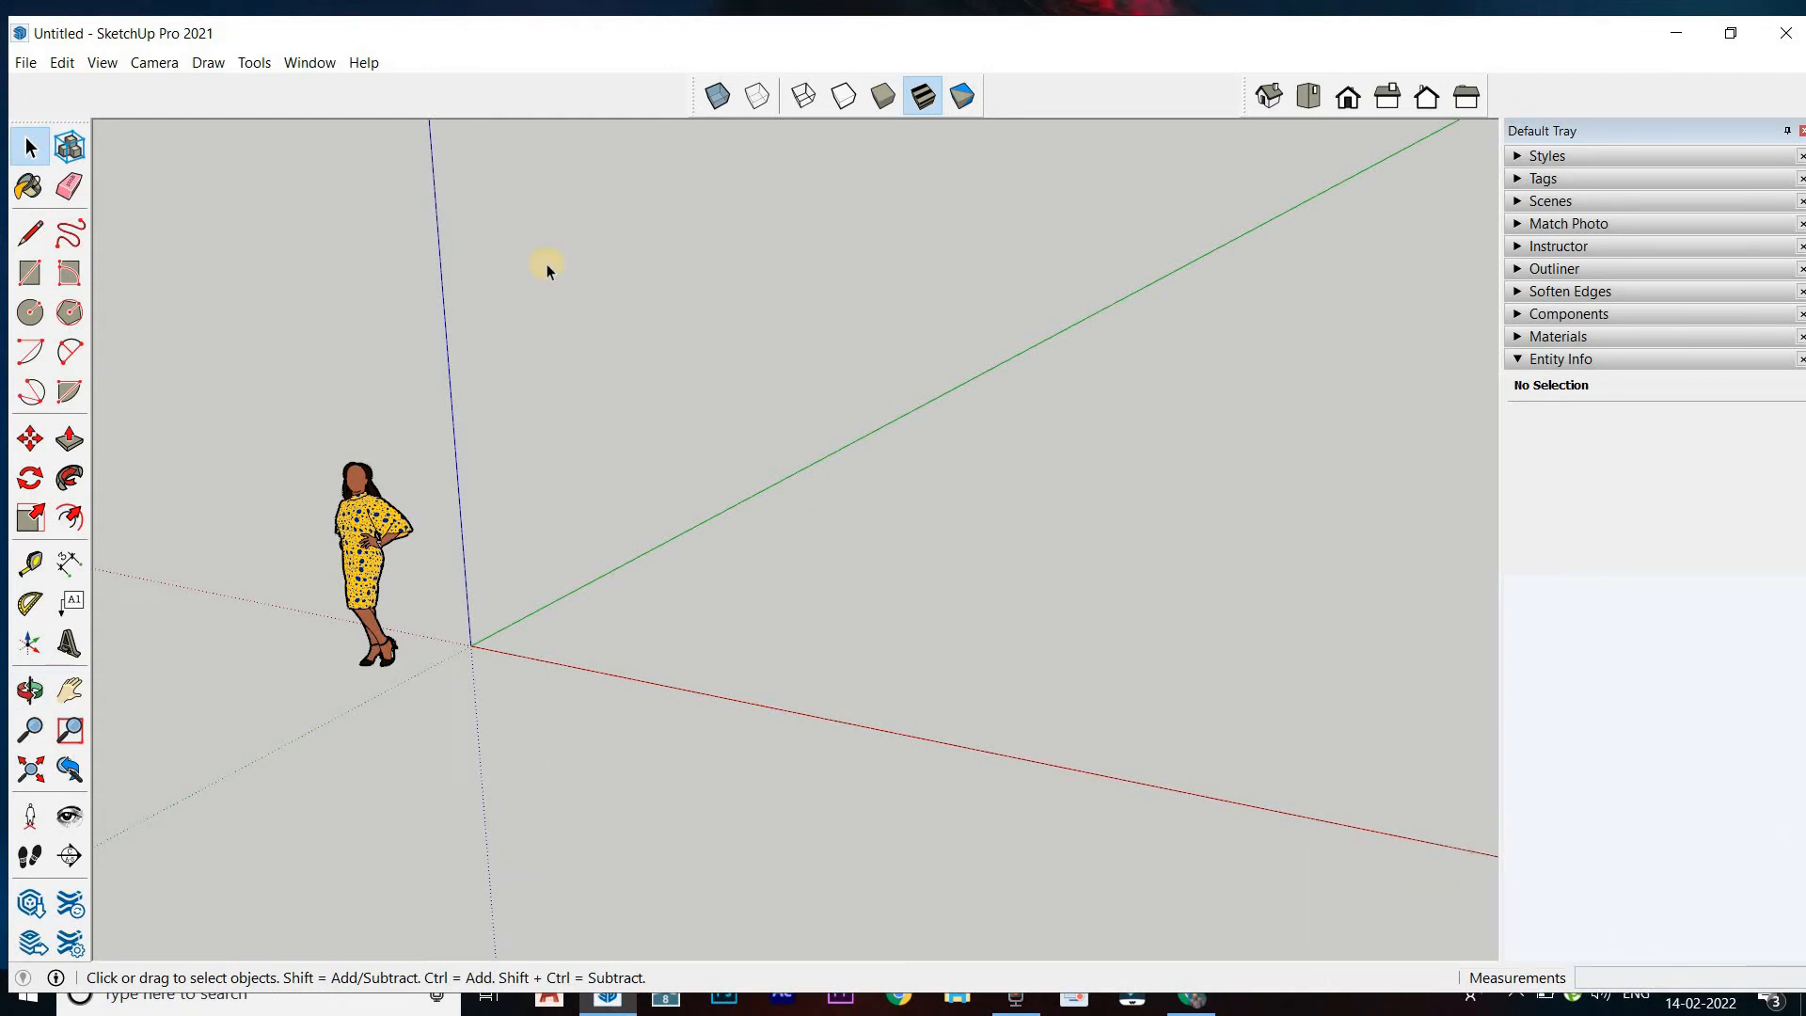
Open the model's measurement unit settings and choose the Architectural format
click(310, 63)
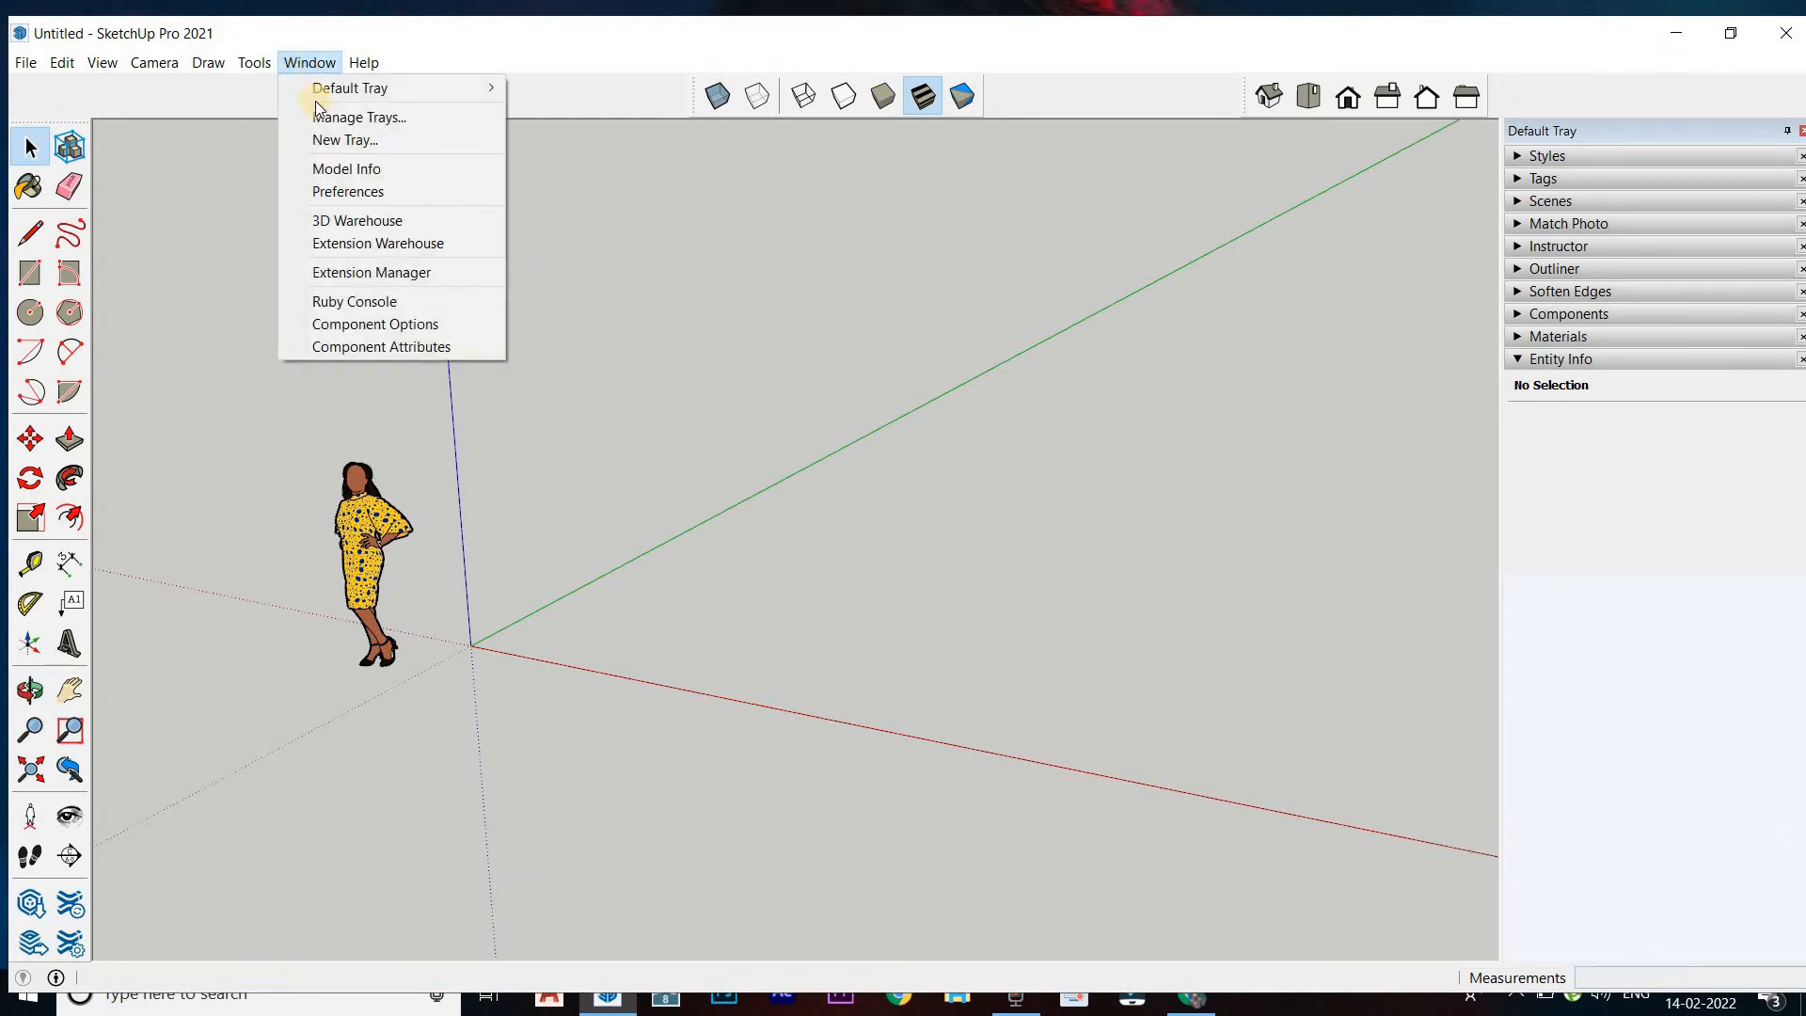
click(356, 168)
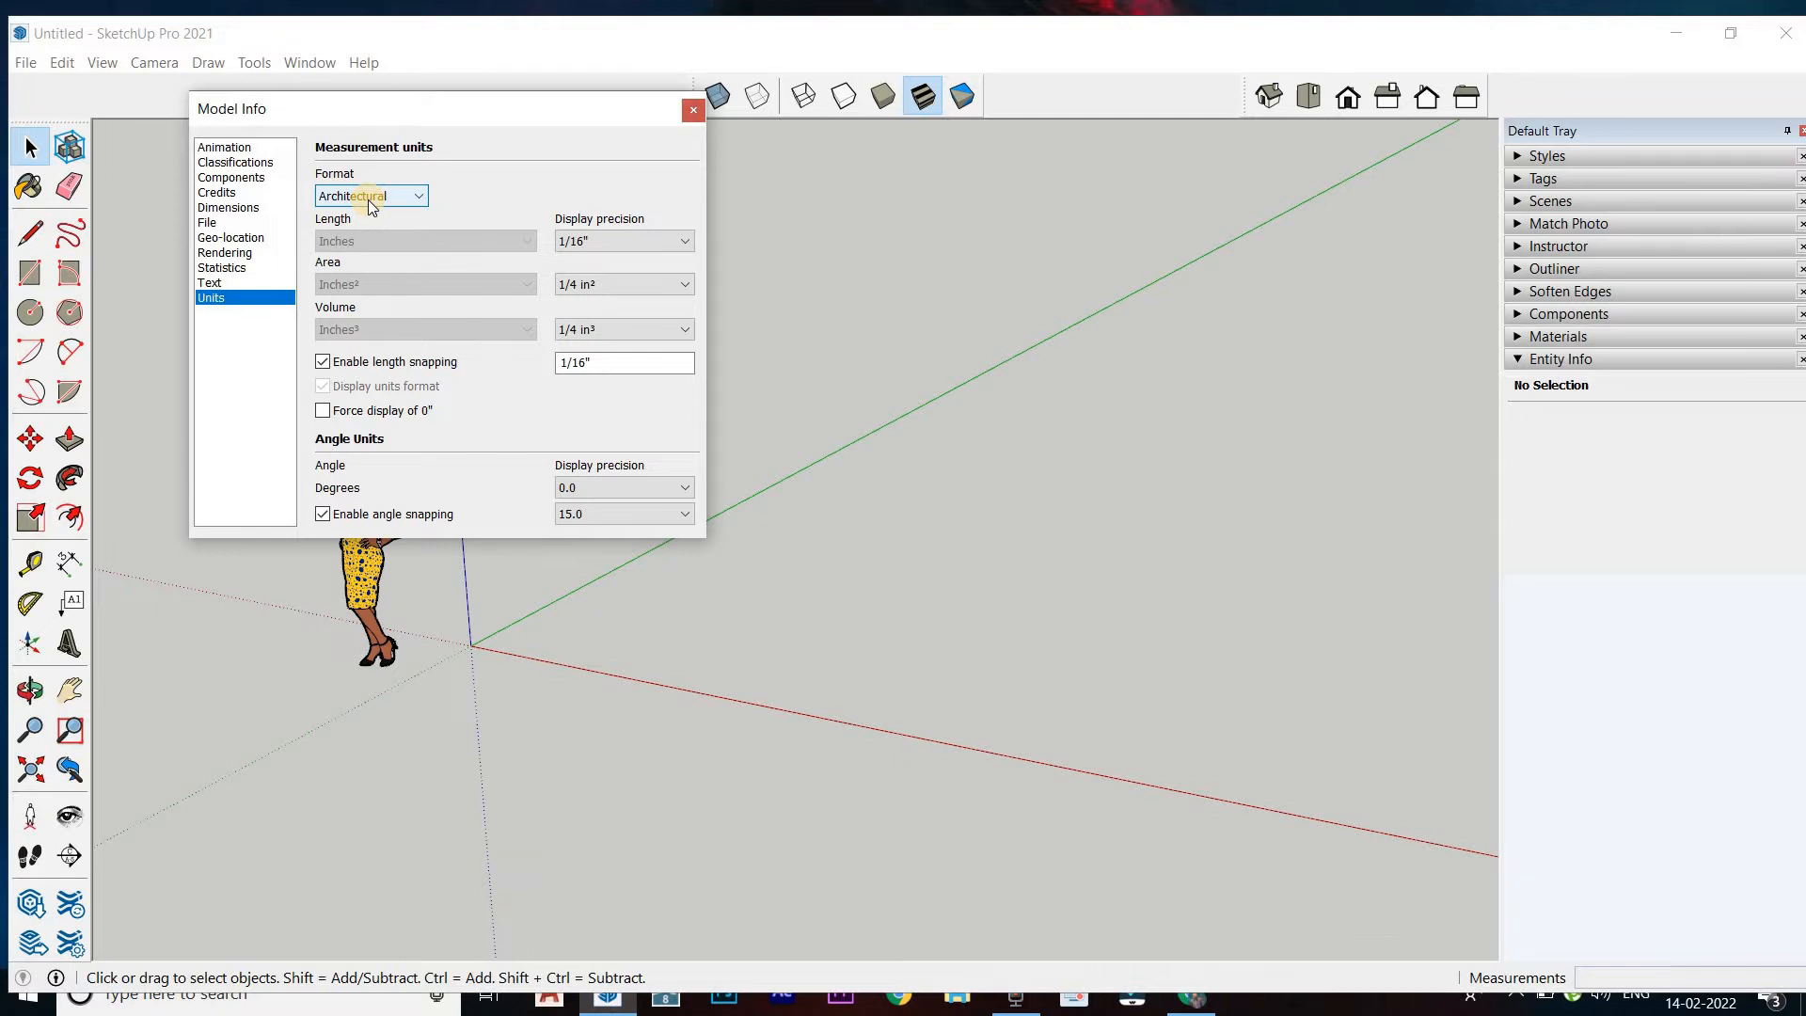
click(31, 233)
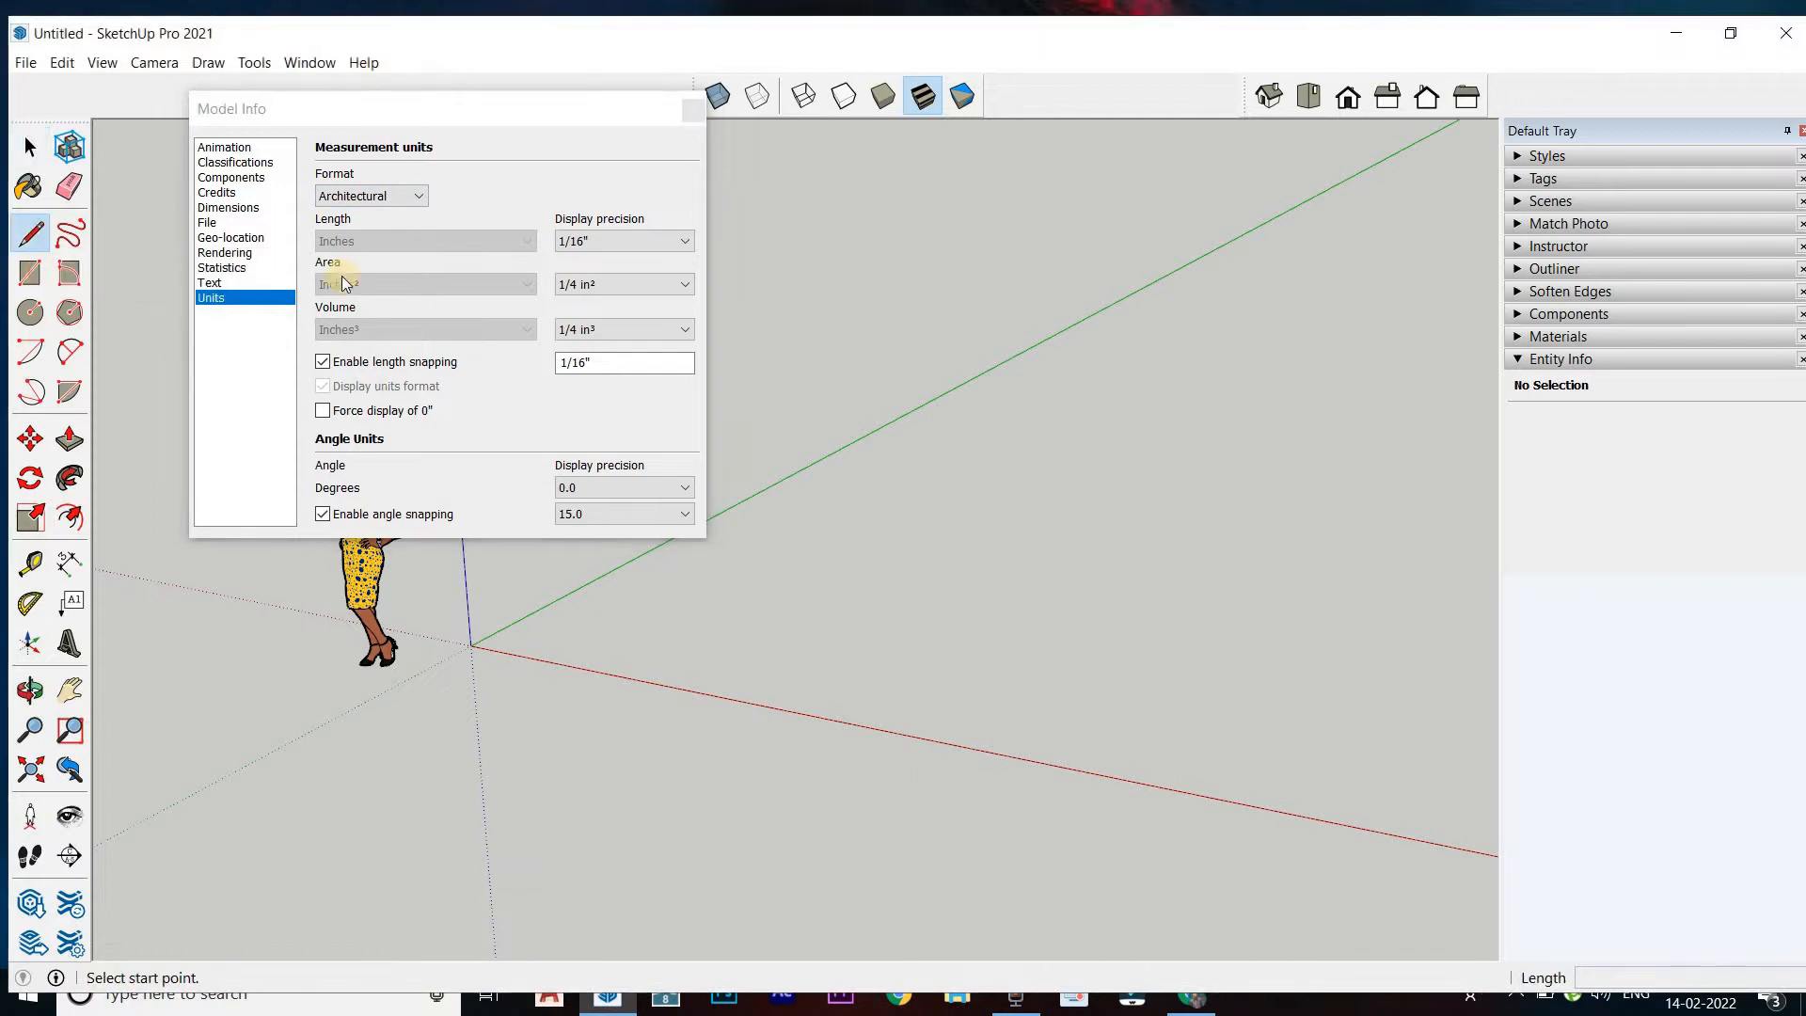
click(375, 200)
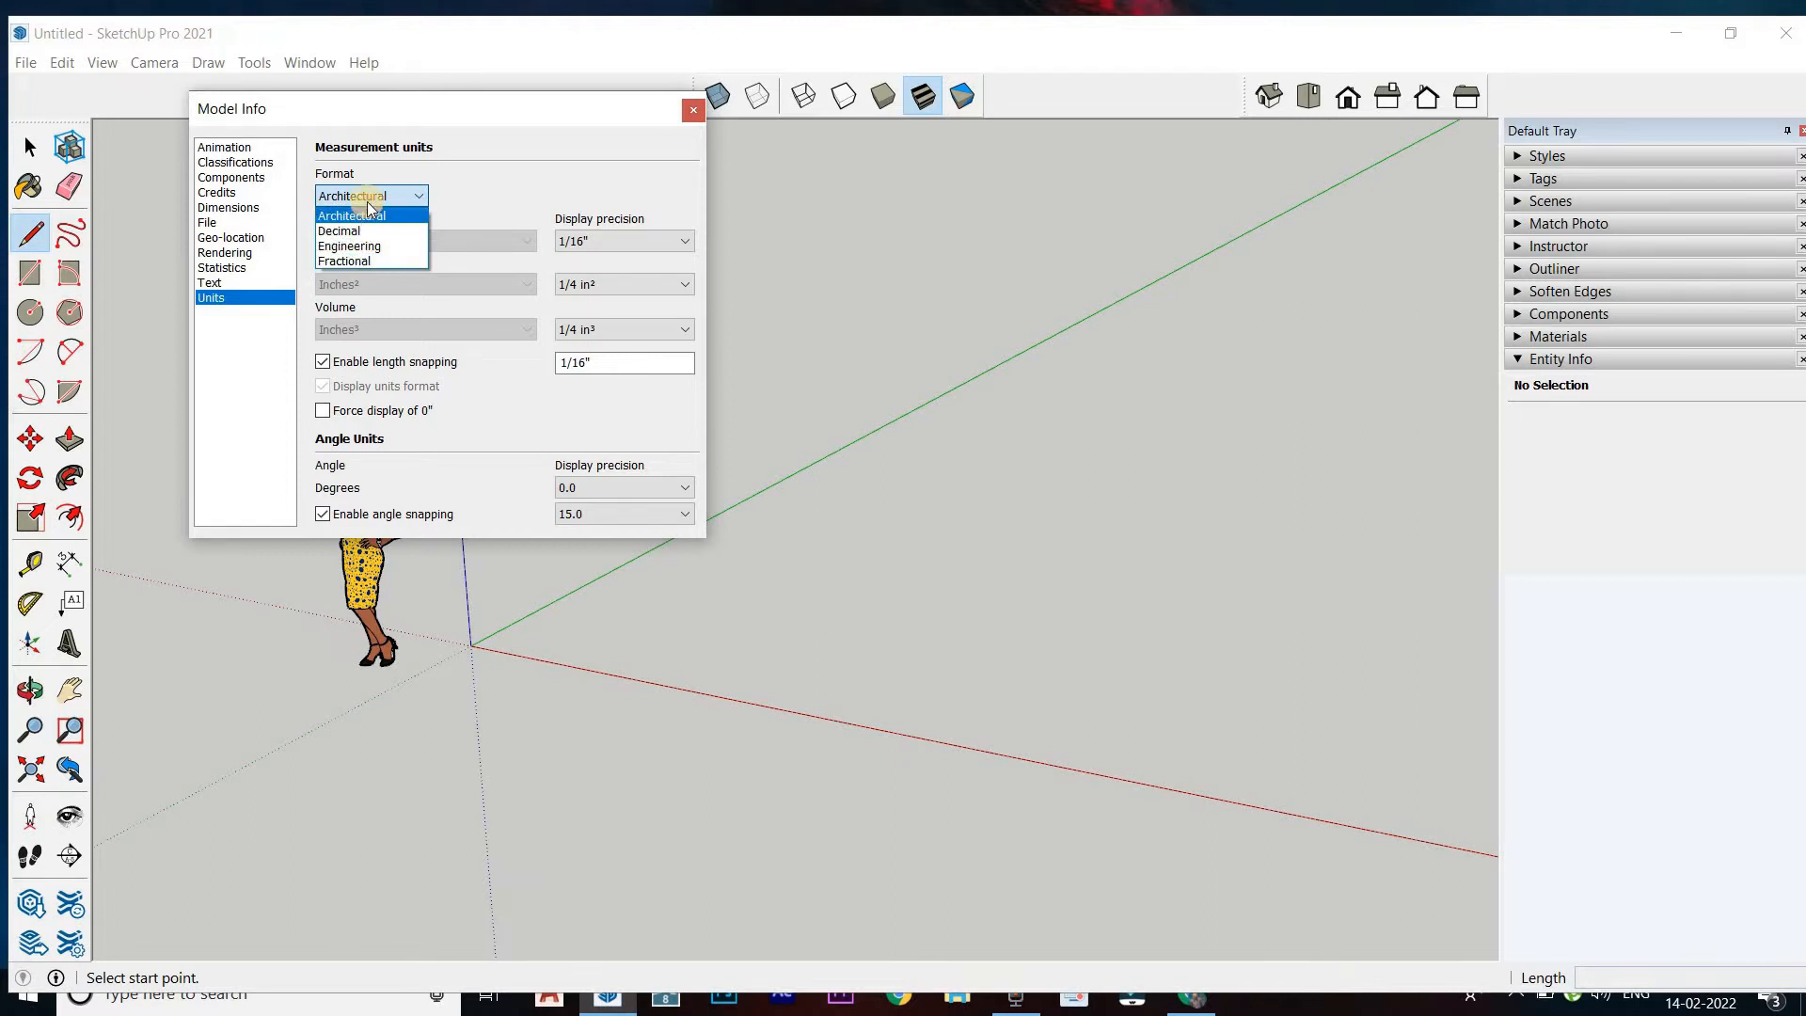
click(369, 209)
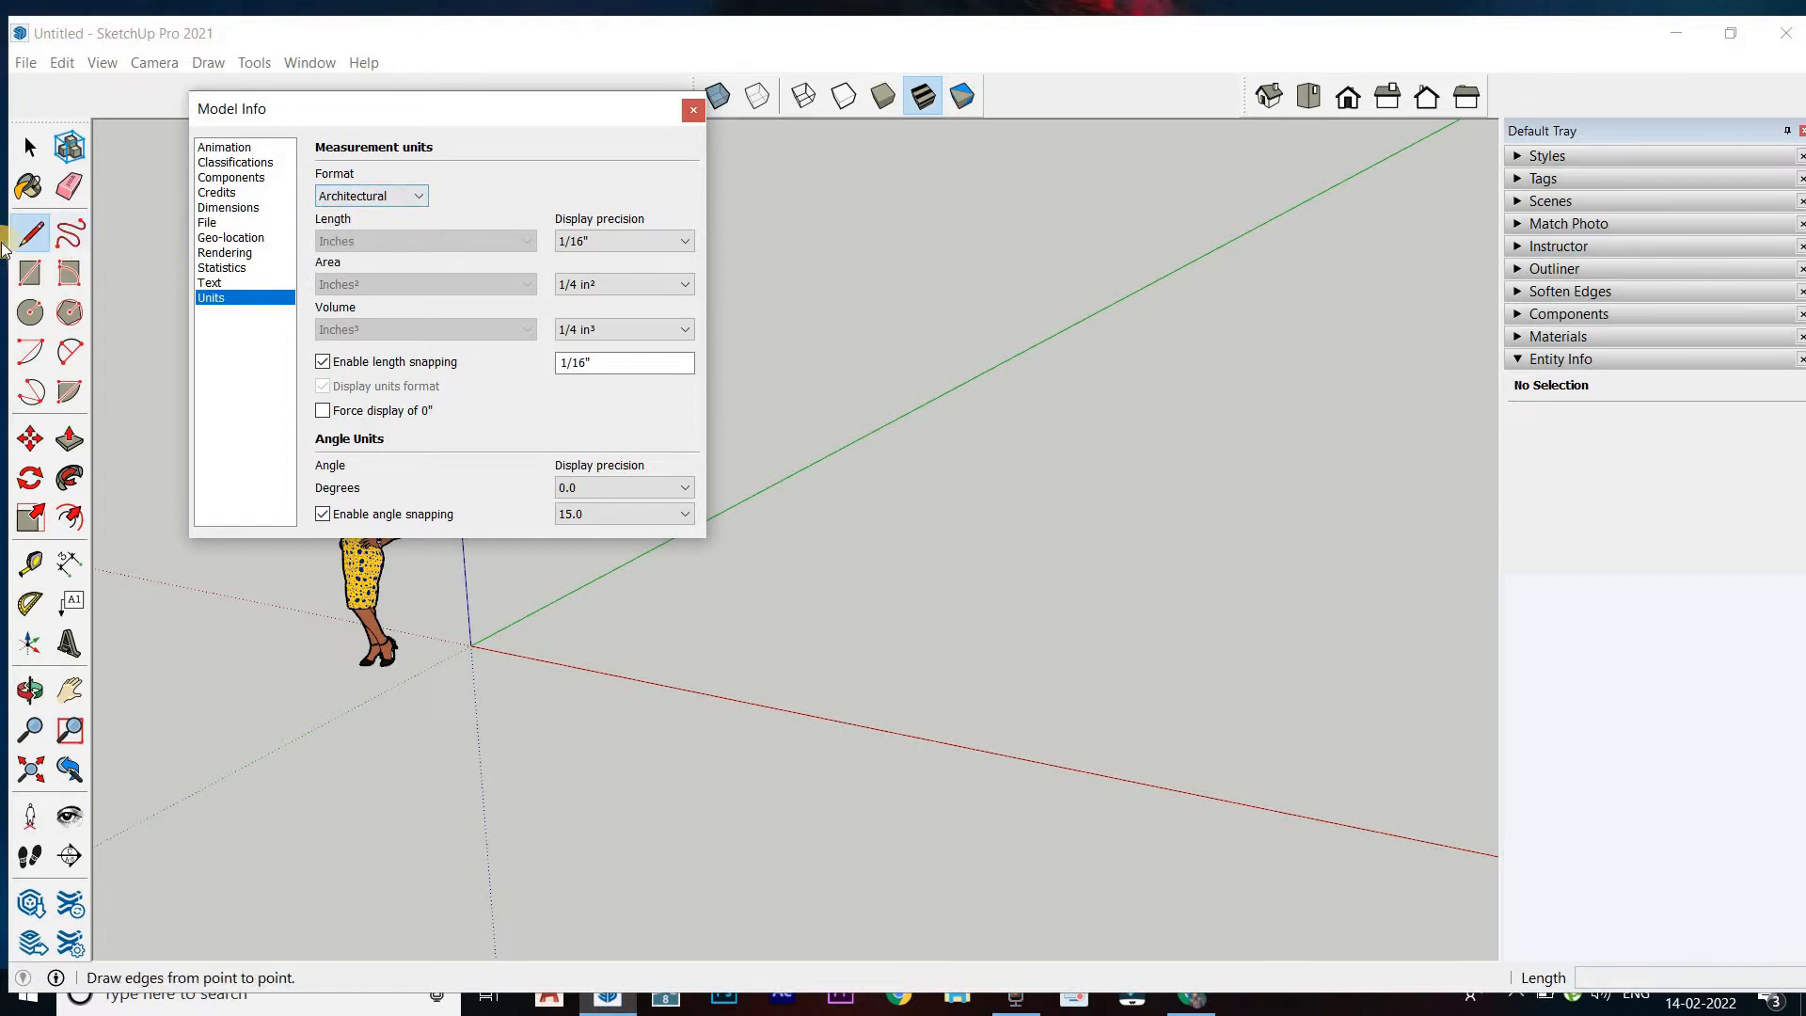
Draw a 10-inch line parallel to the green axis on the open ground between the red and green axes
scroll(766, 412, down, 1)
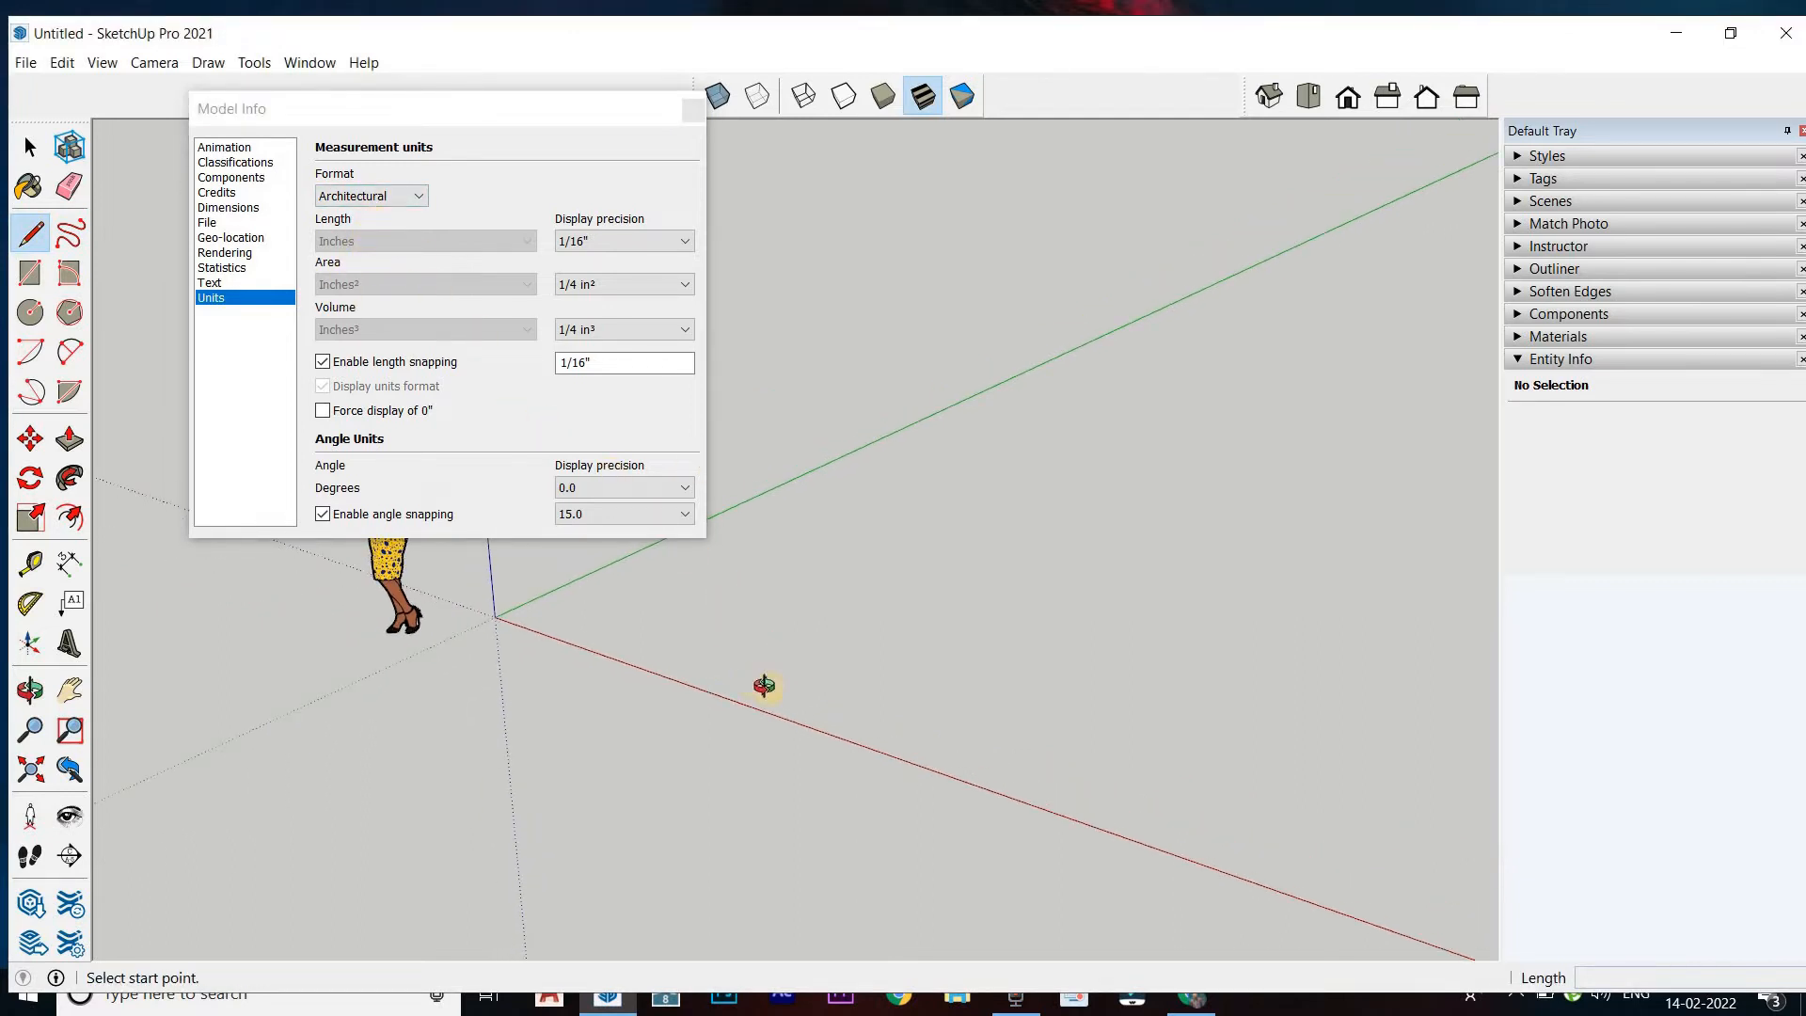
middle_drag(758, 686, 826, 666)
click(820, 672)
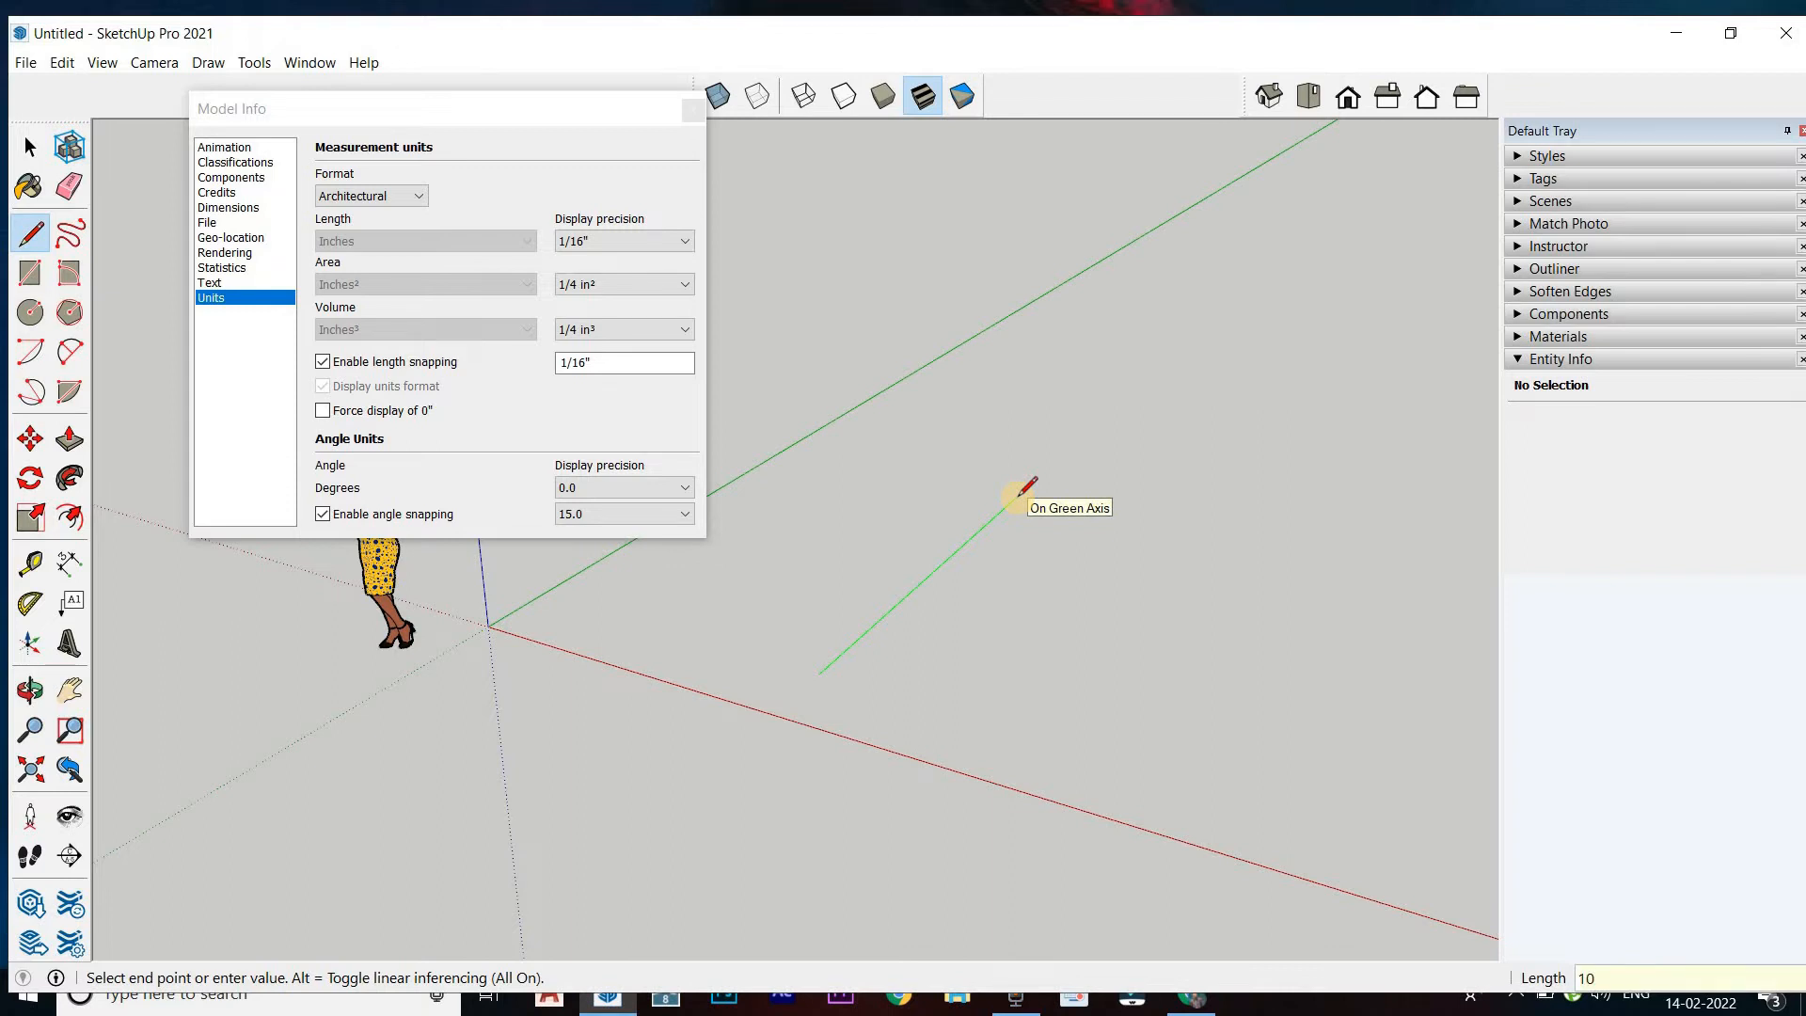
key(Return)
key(Escape)
scroll(843, 670, up, 1)
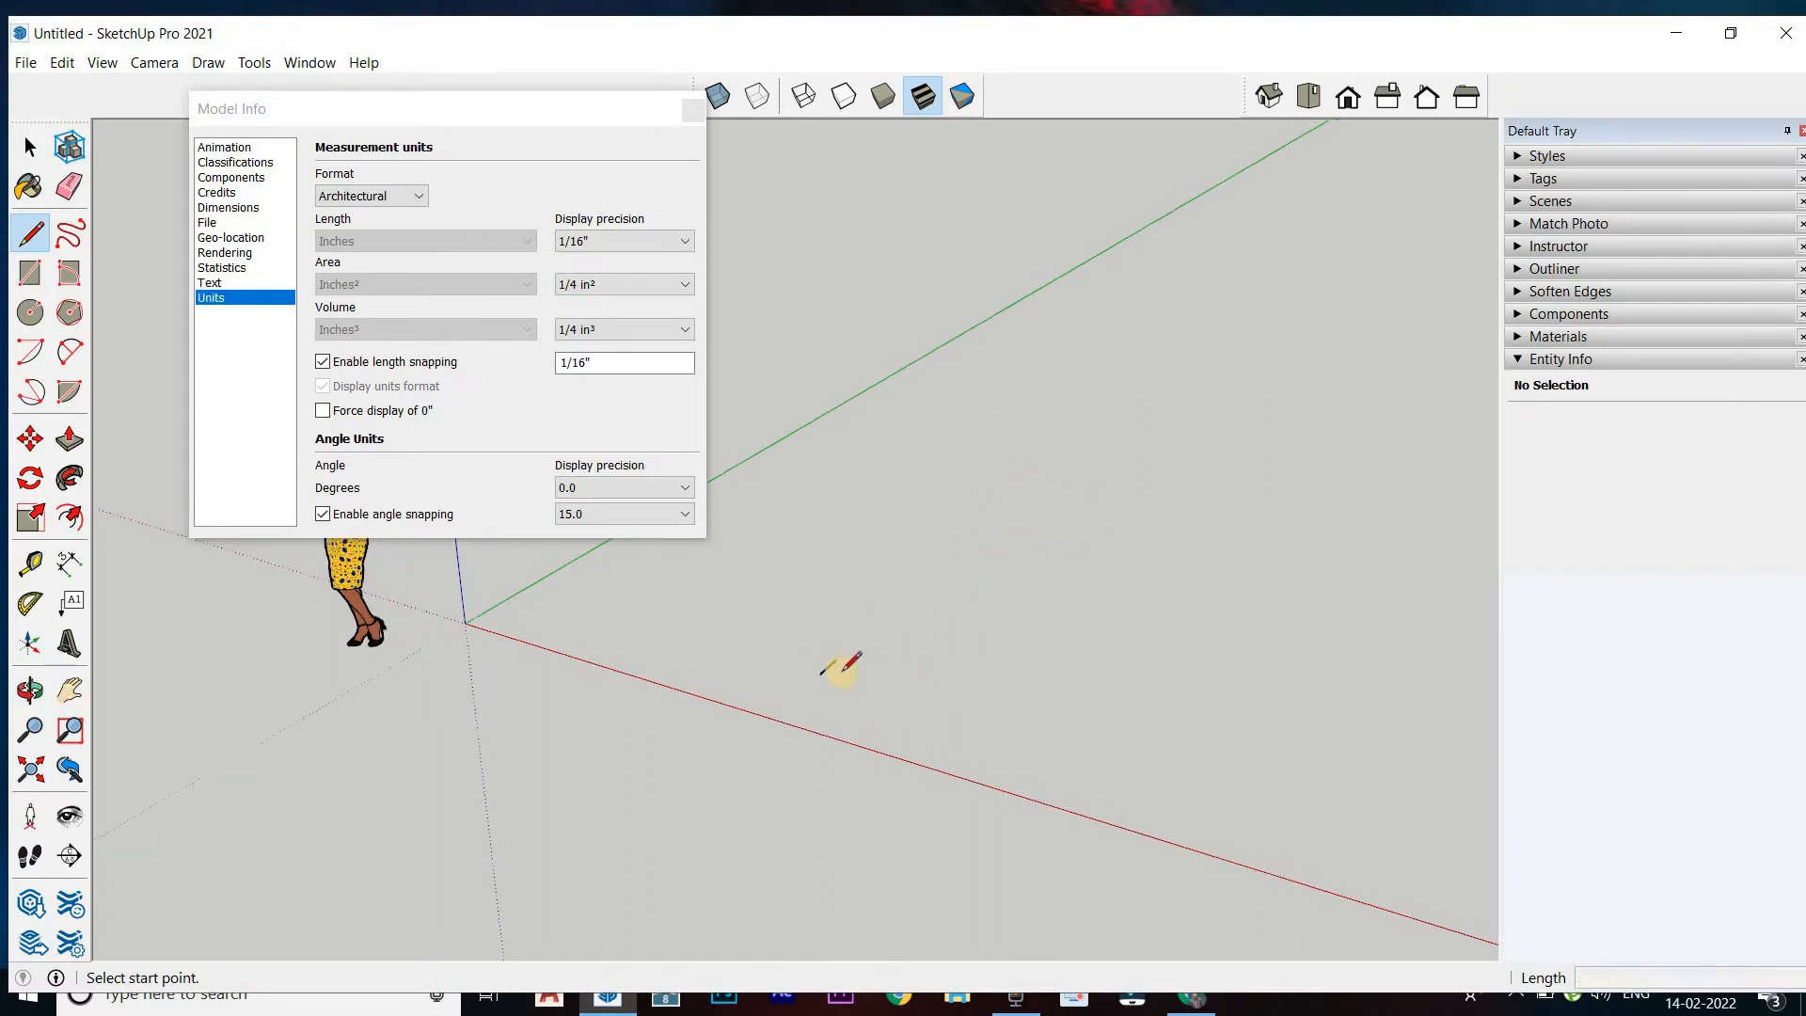
scroll(843, 671, up, 2)
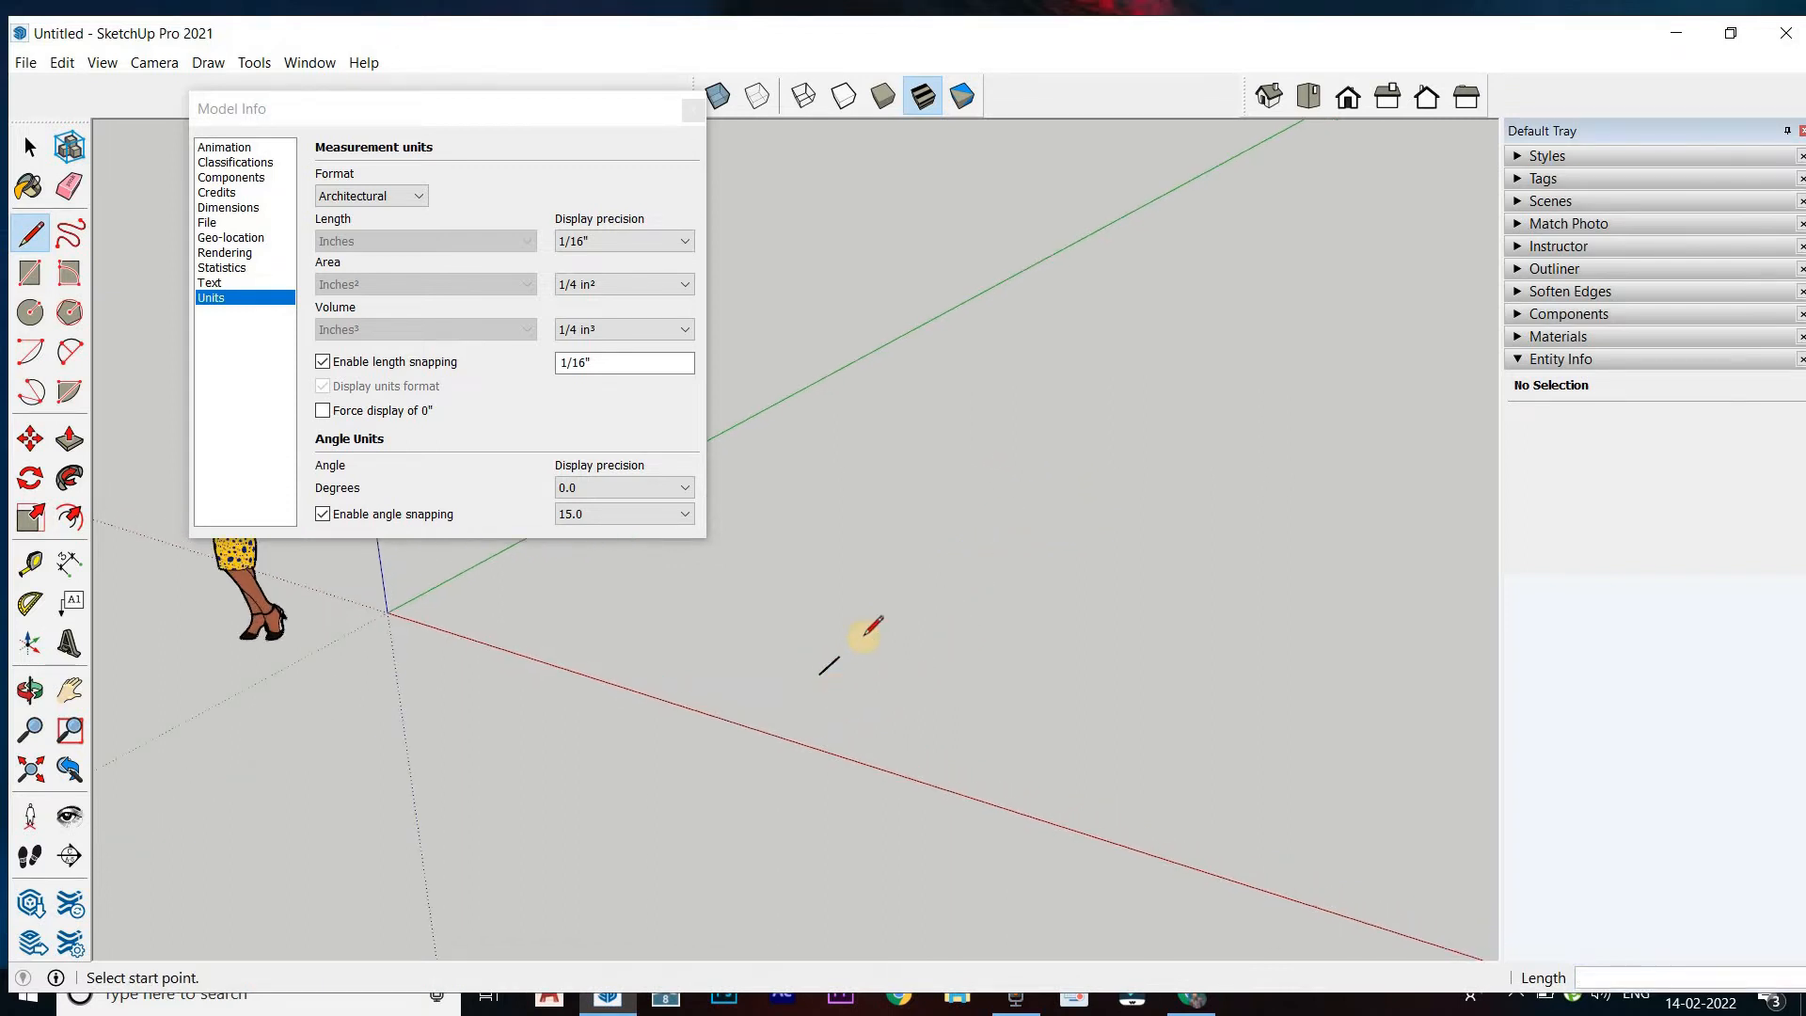
Switch the unit format to Engineering and draw a 10-foot line parallel to the green axis beside the short line
click(395, 198)
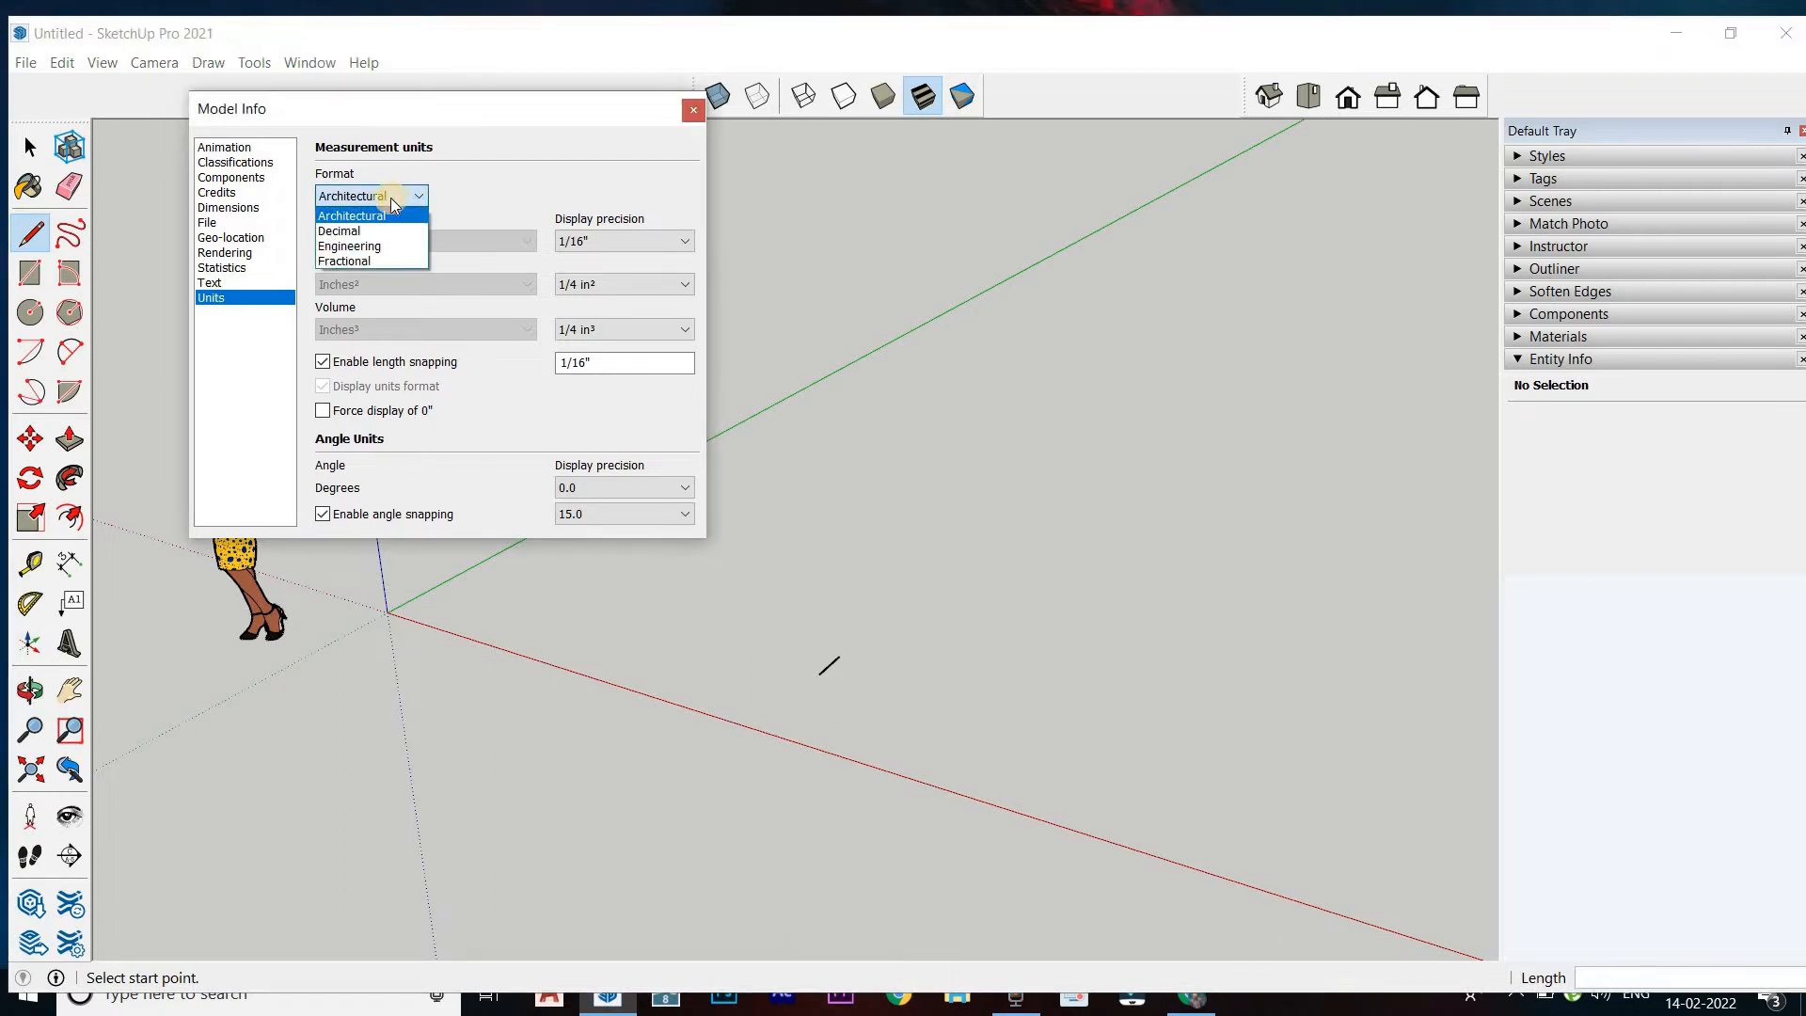
click(380, 247)
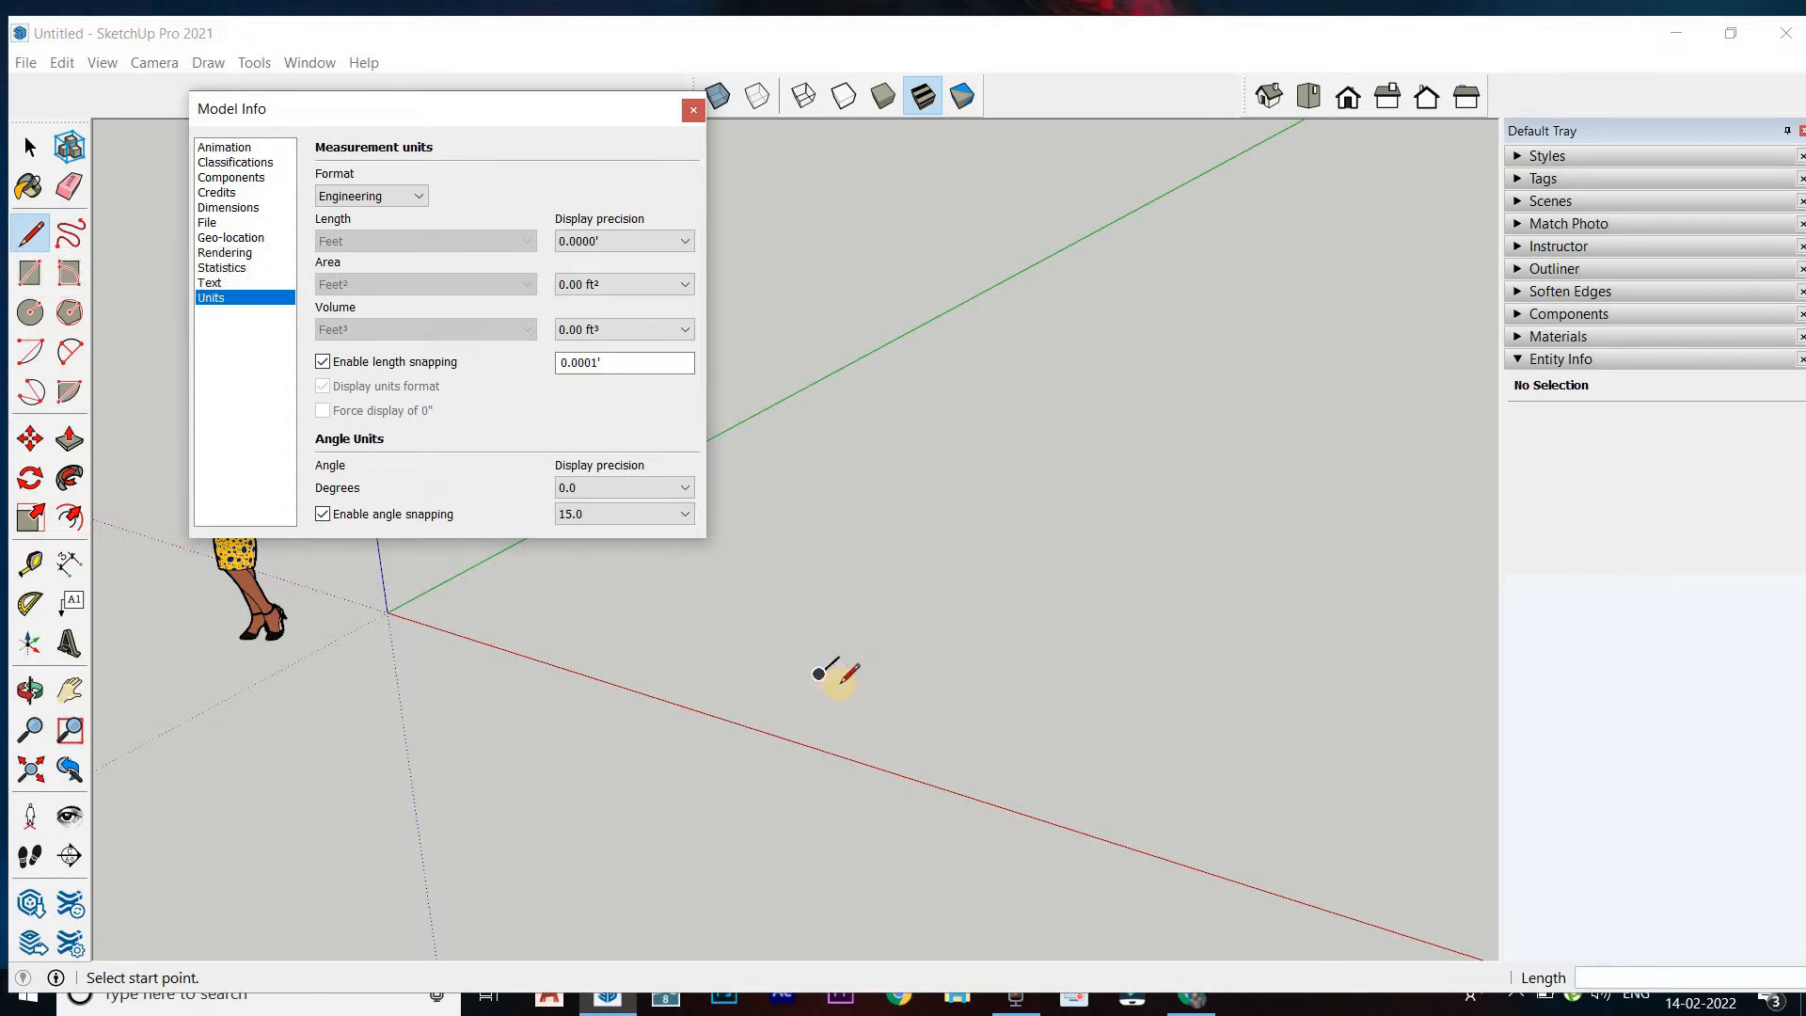
click(850, 683)
key(Escape)
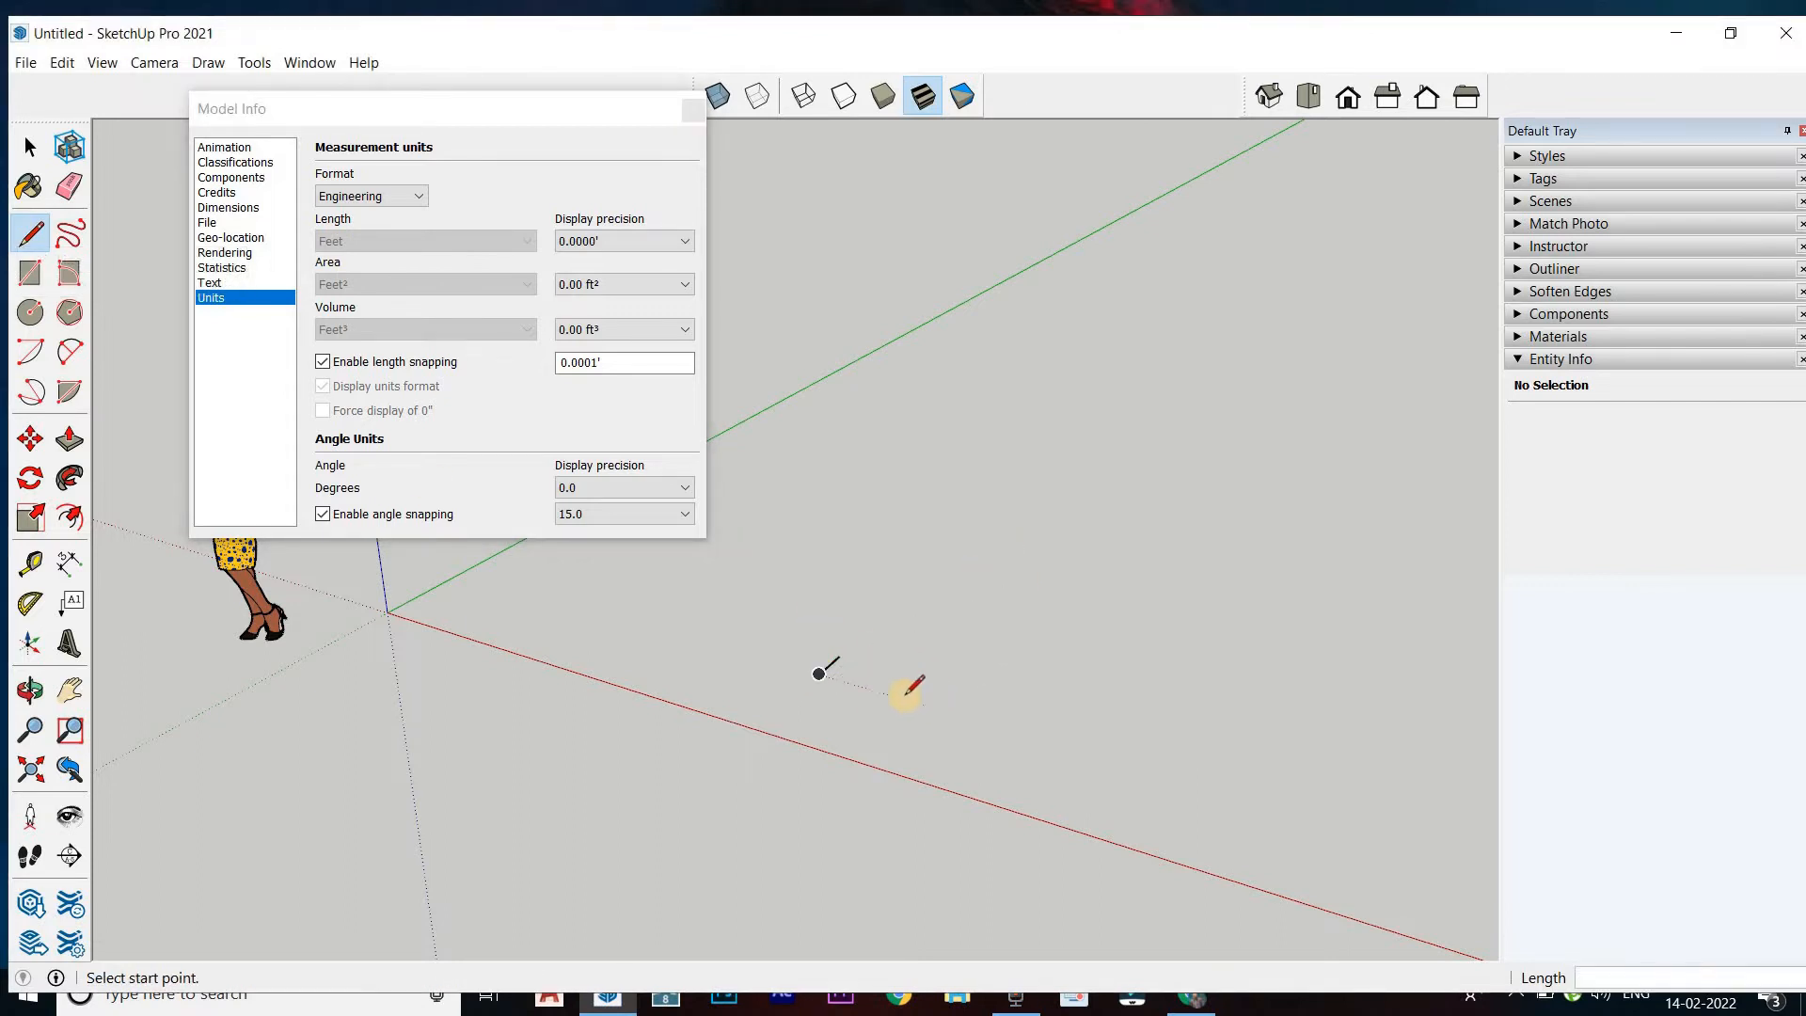
click(905, 698)
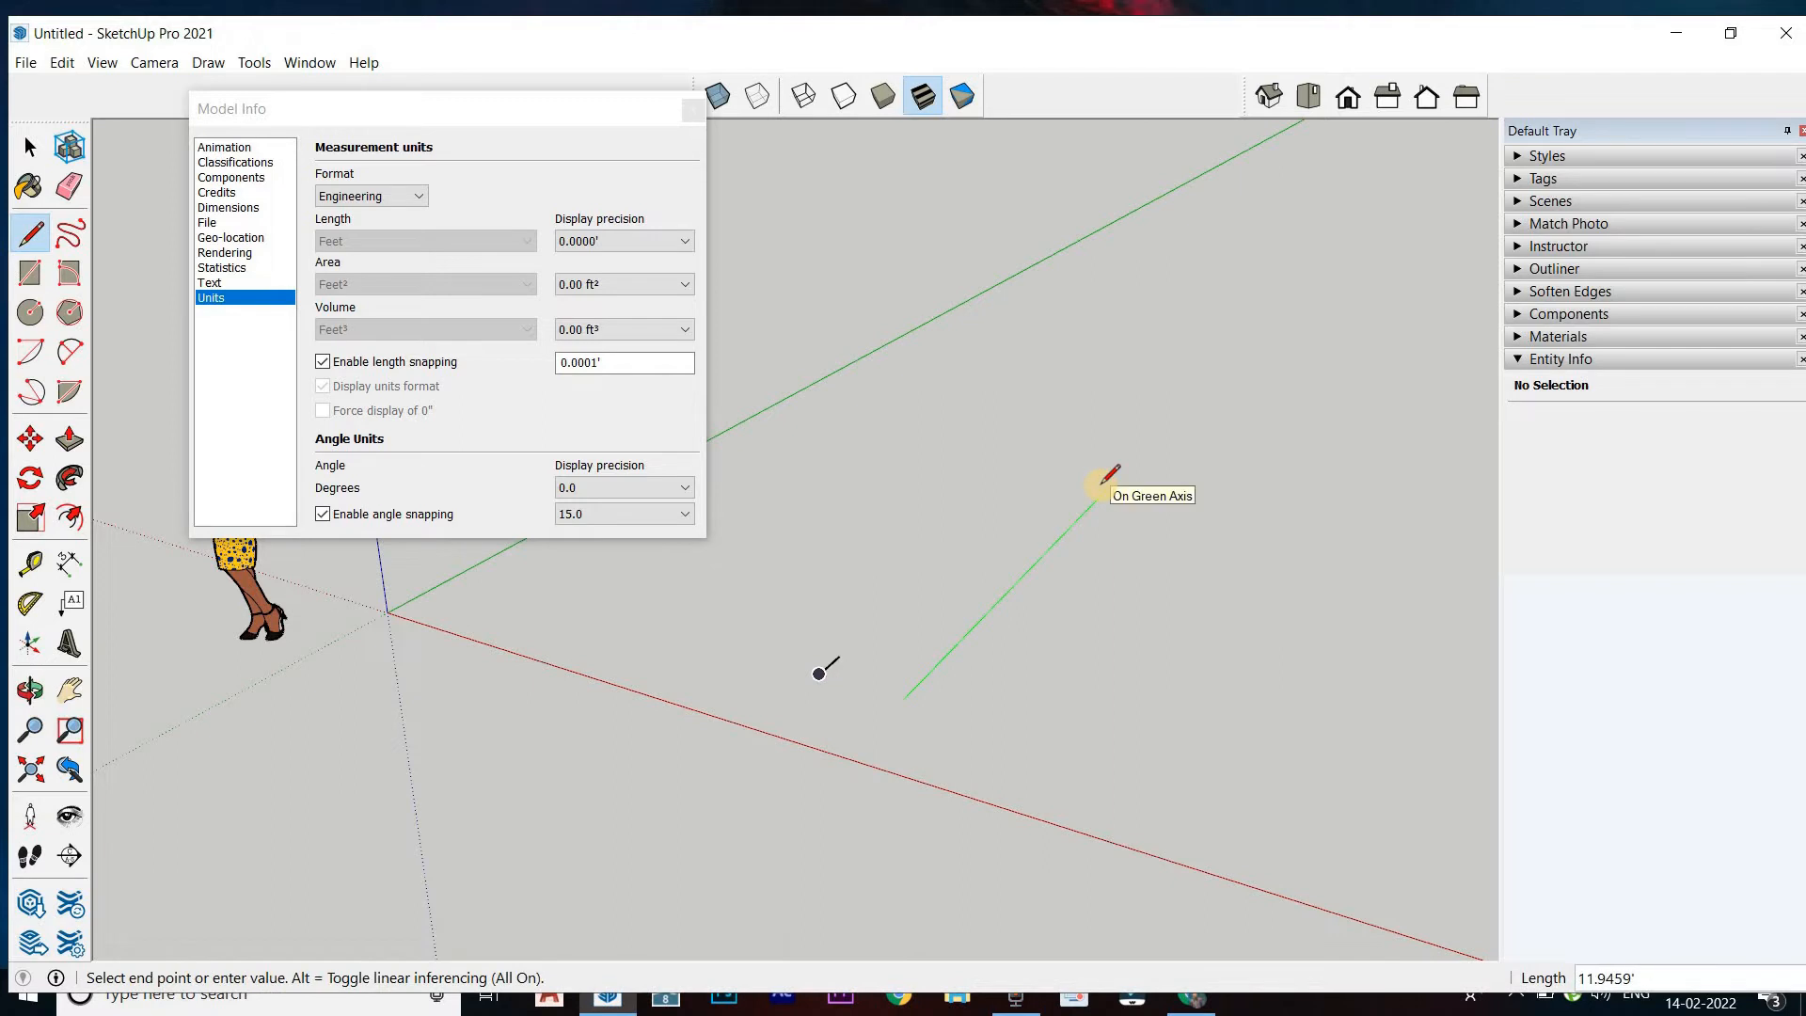
text(10)
key(Return)
key(Escape)
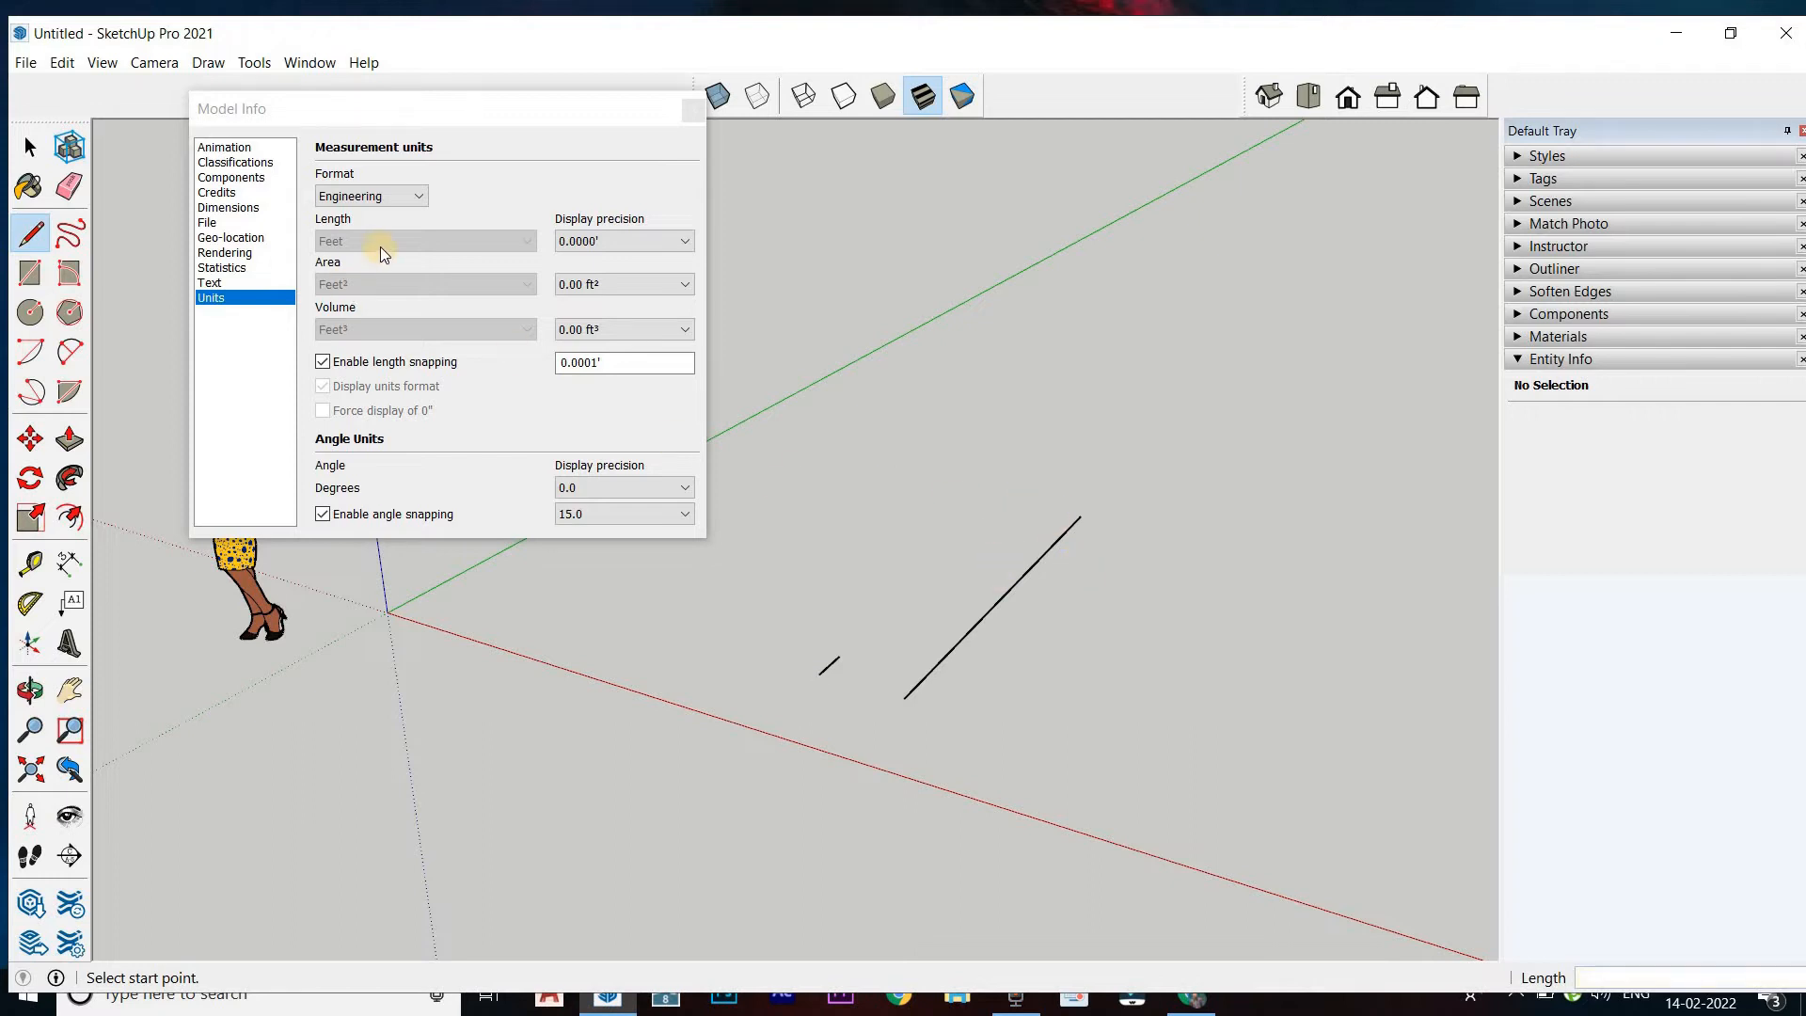
Set the unit format back to Architectural and close the model settings
click(387, 197)
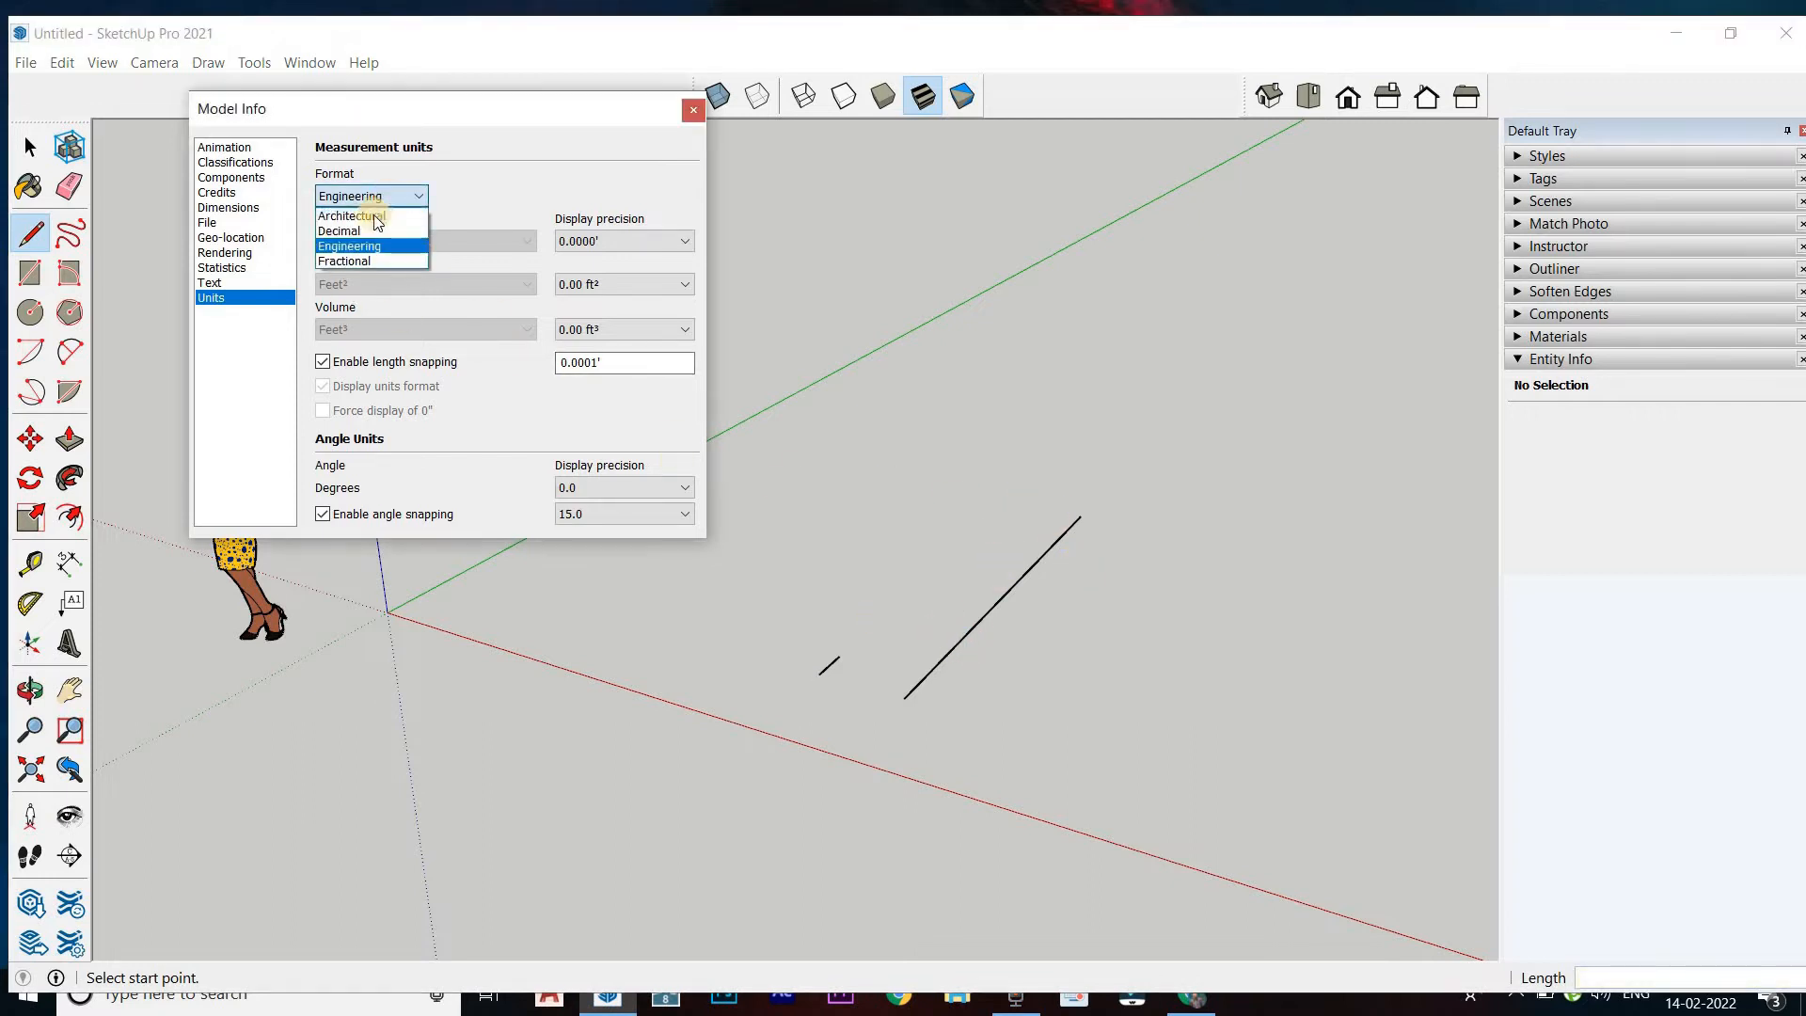
click(372, 215)
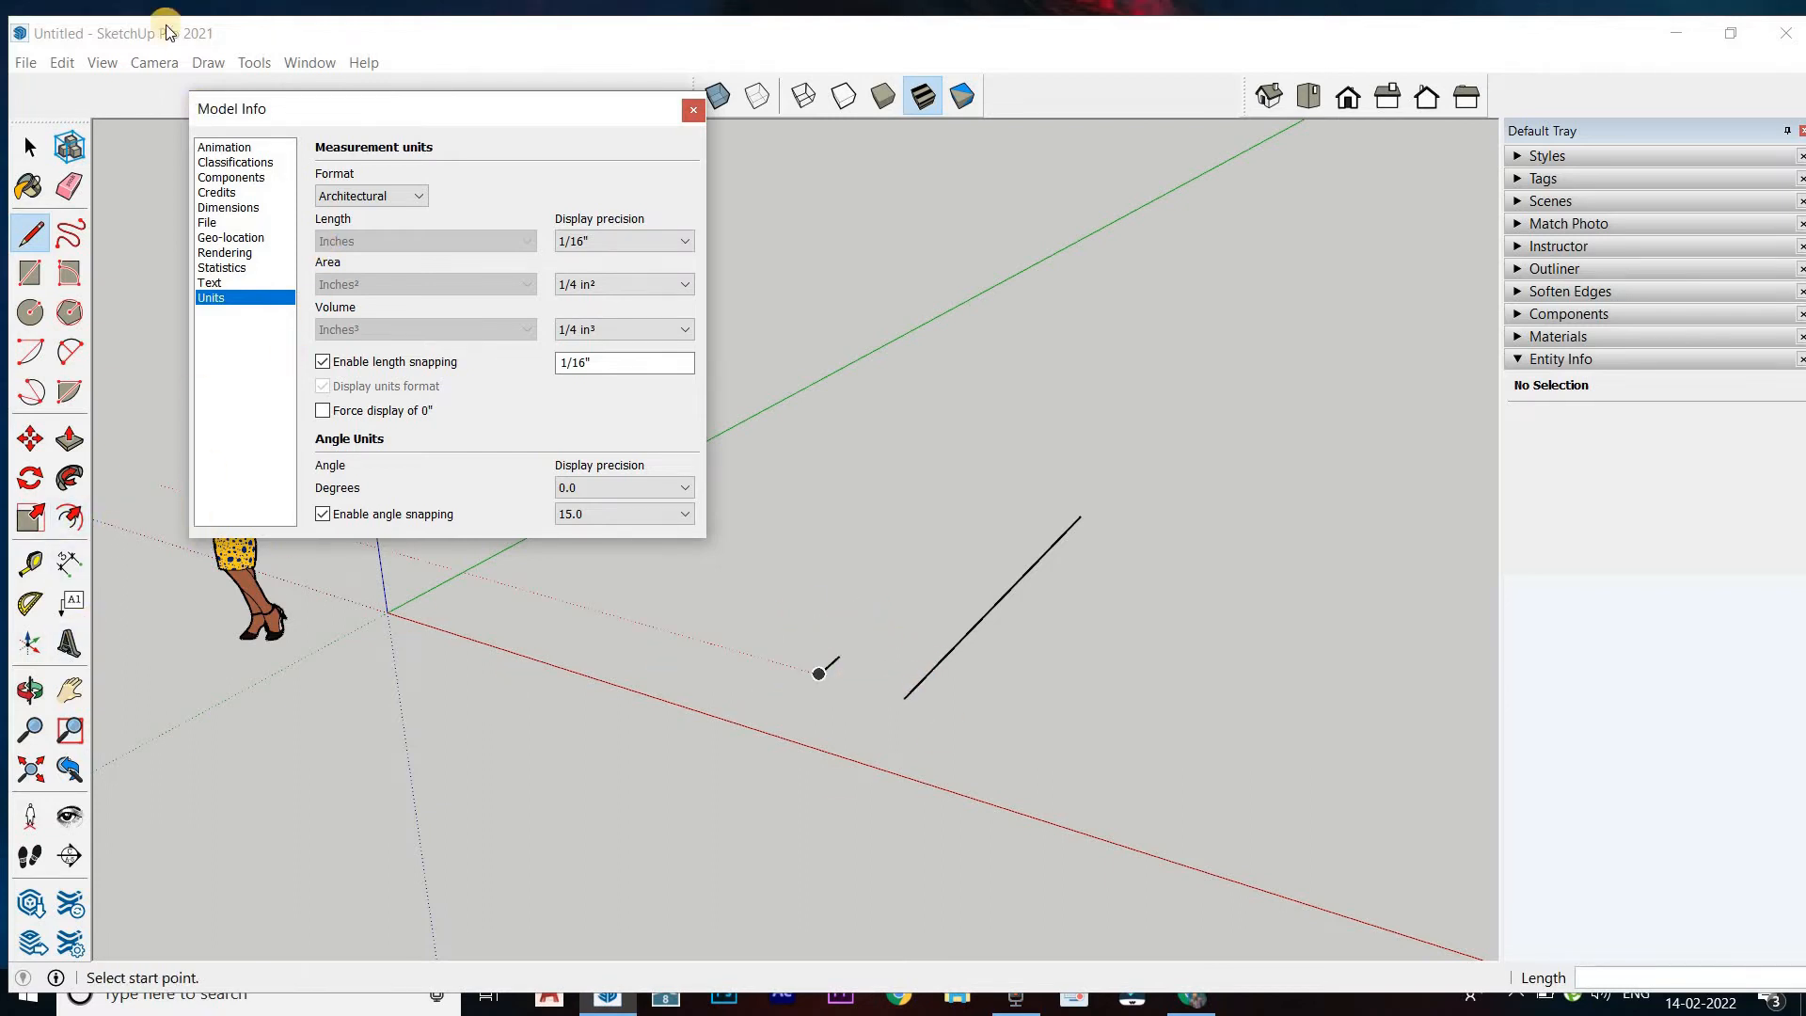
click(693, 110)
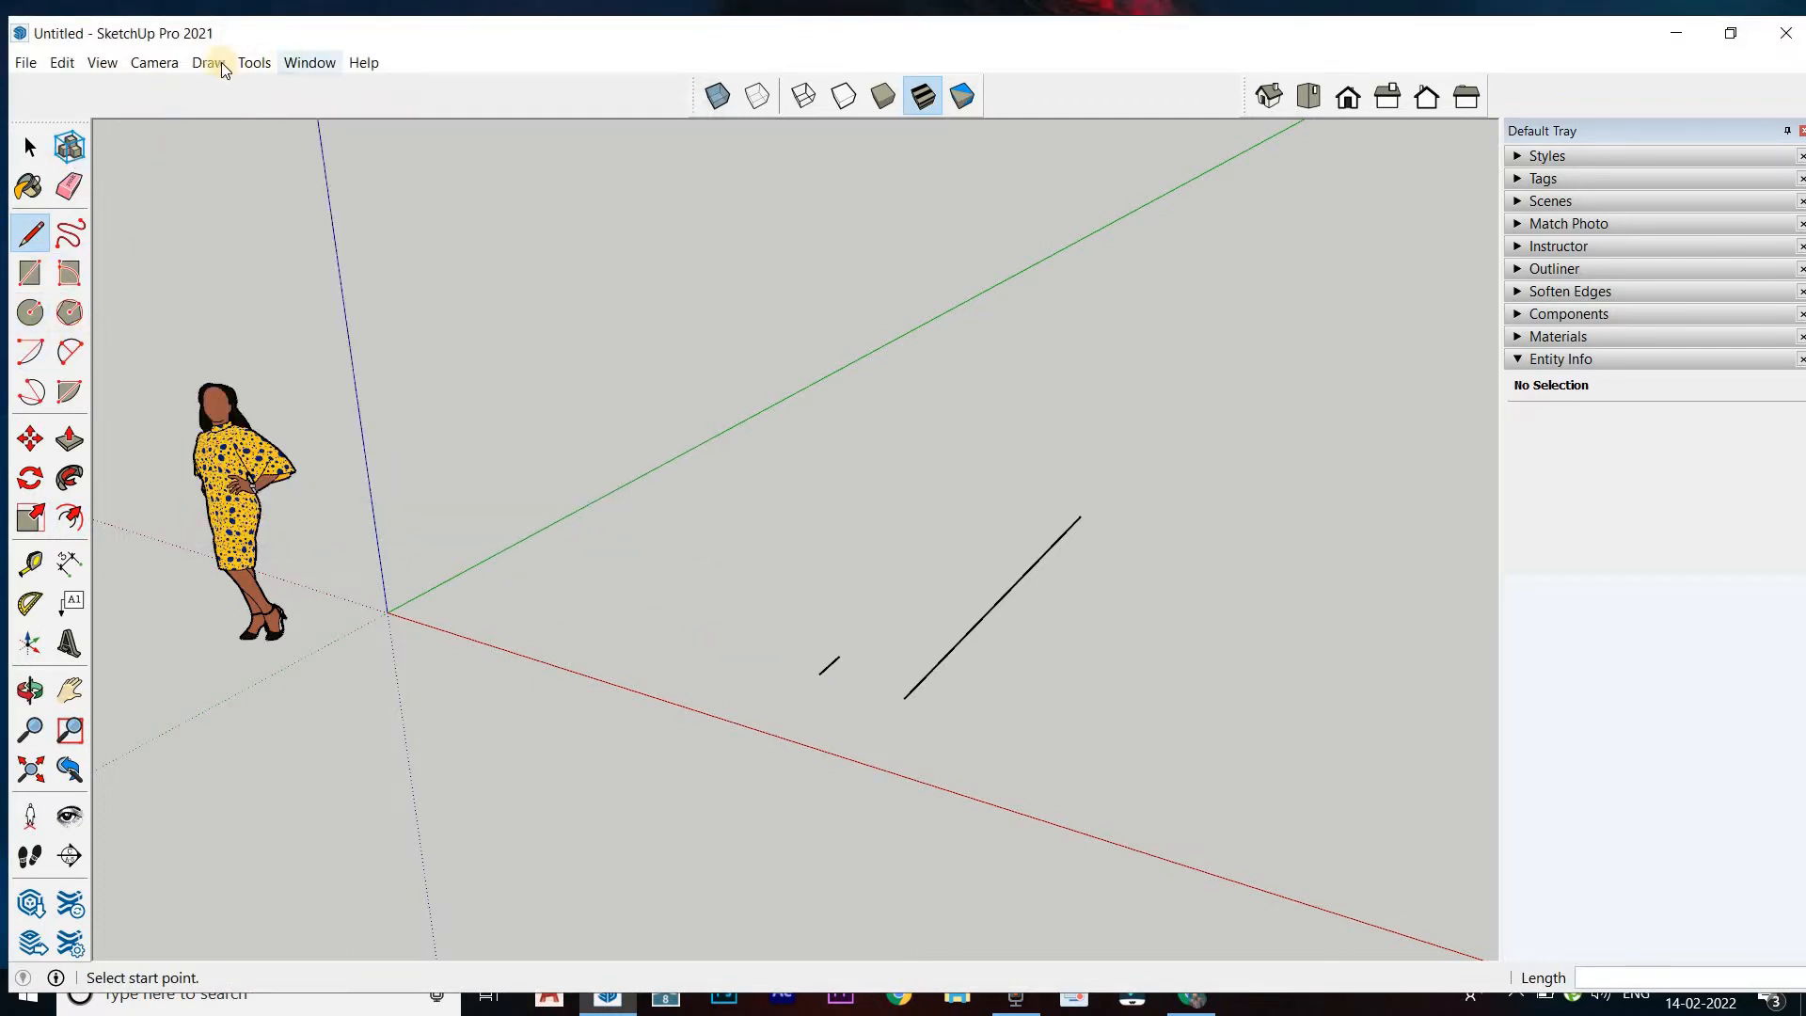
Hide the Large Tool Set toolbar and show it again in the toolbar settings
click(102, 62)
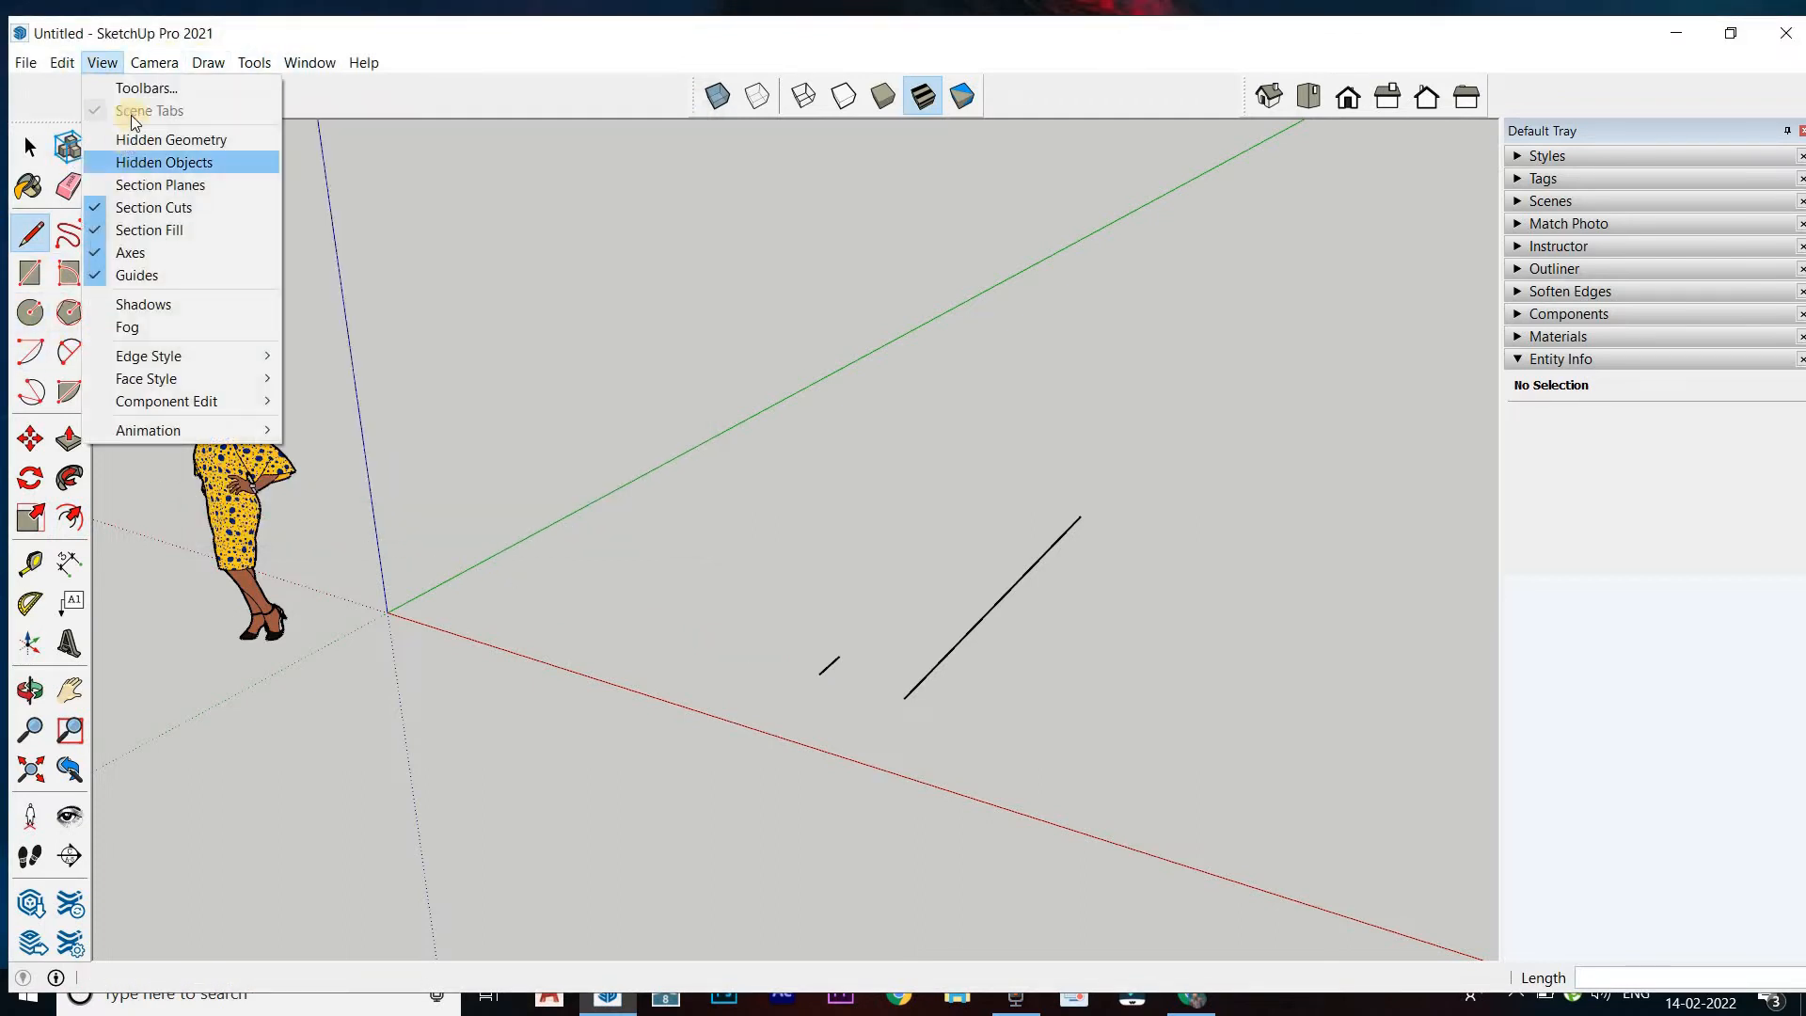
click(145, 87)
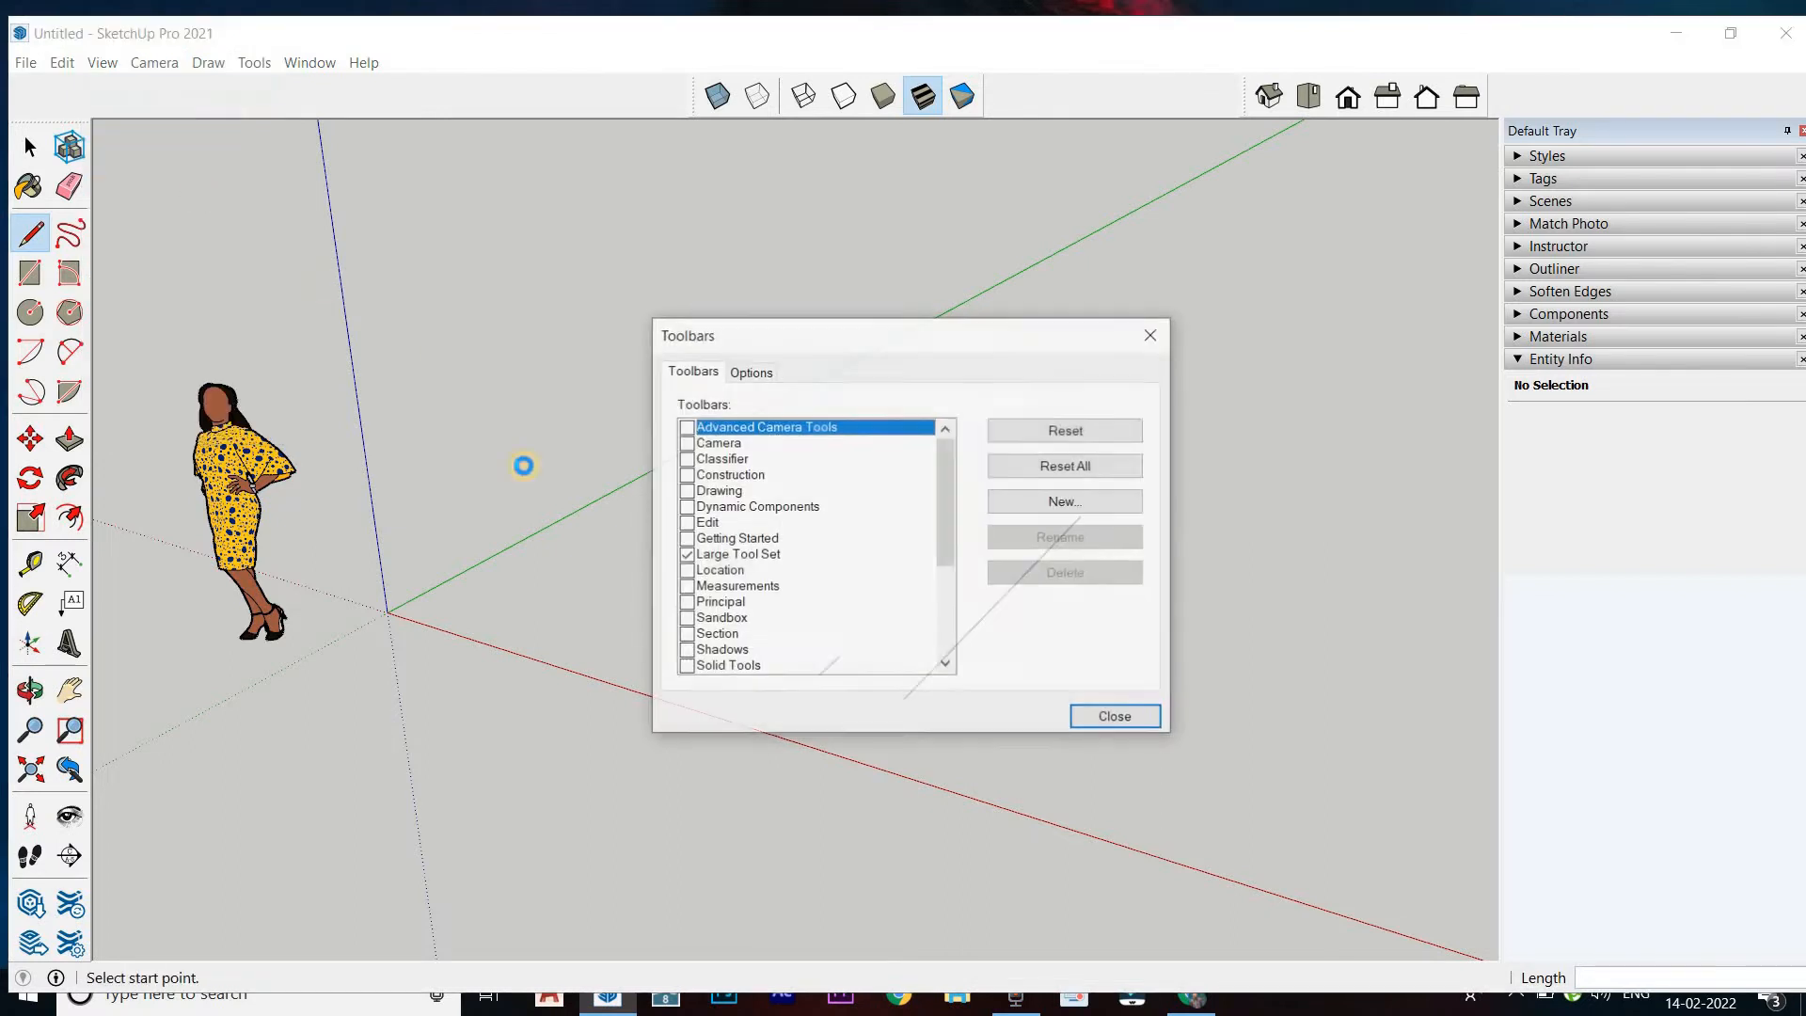
click(686, 554)
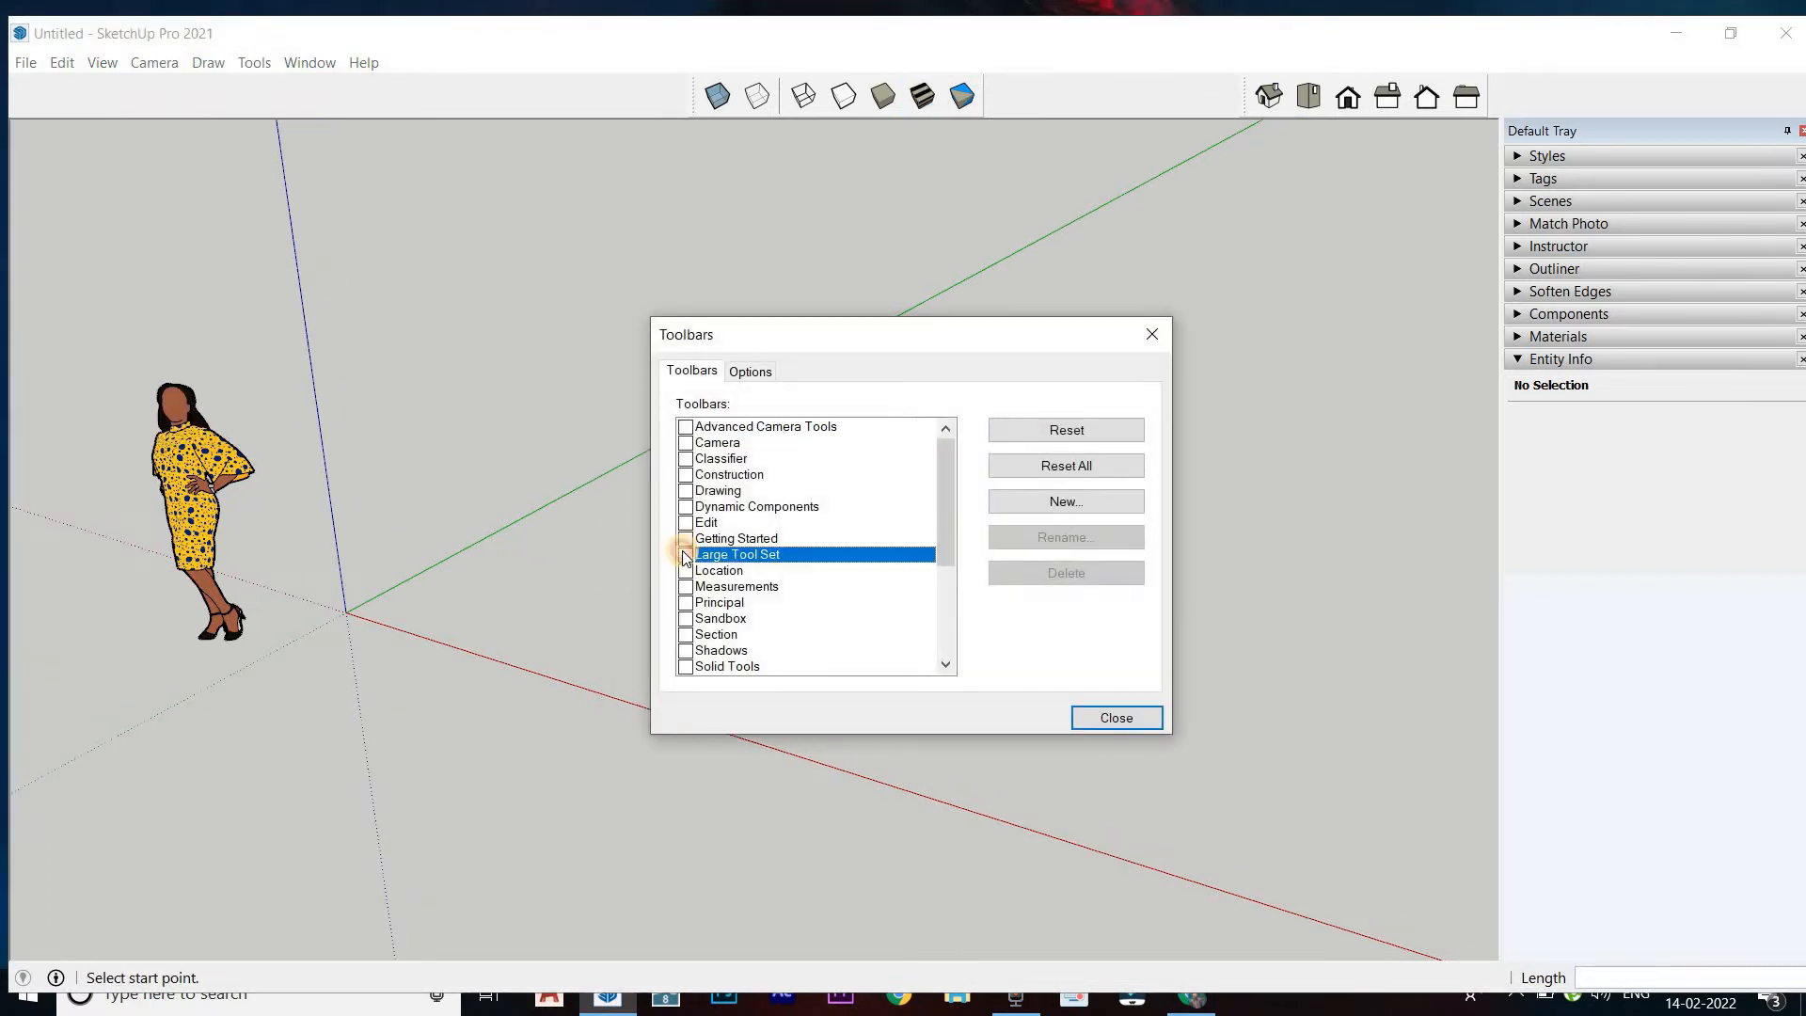
click(685, 555)
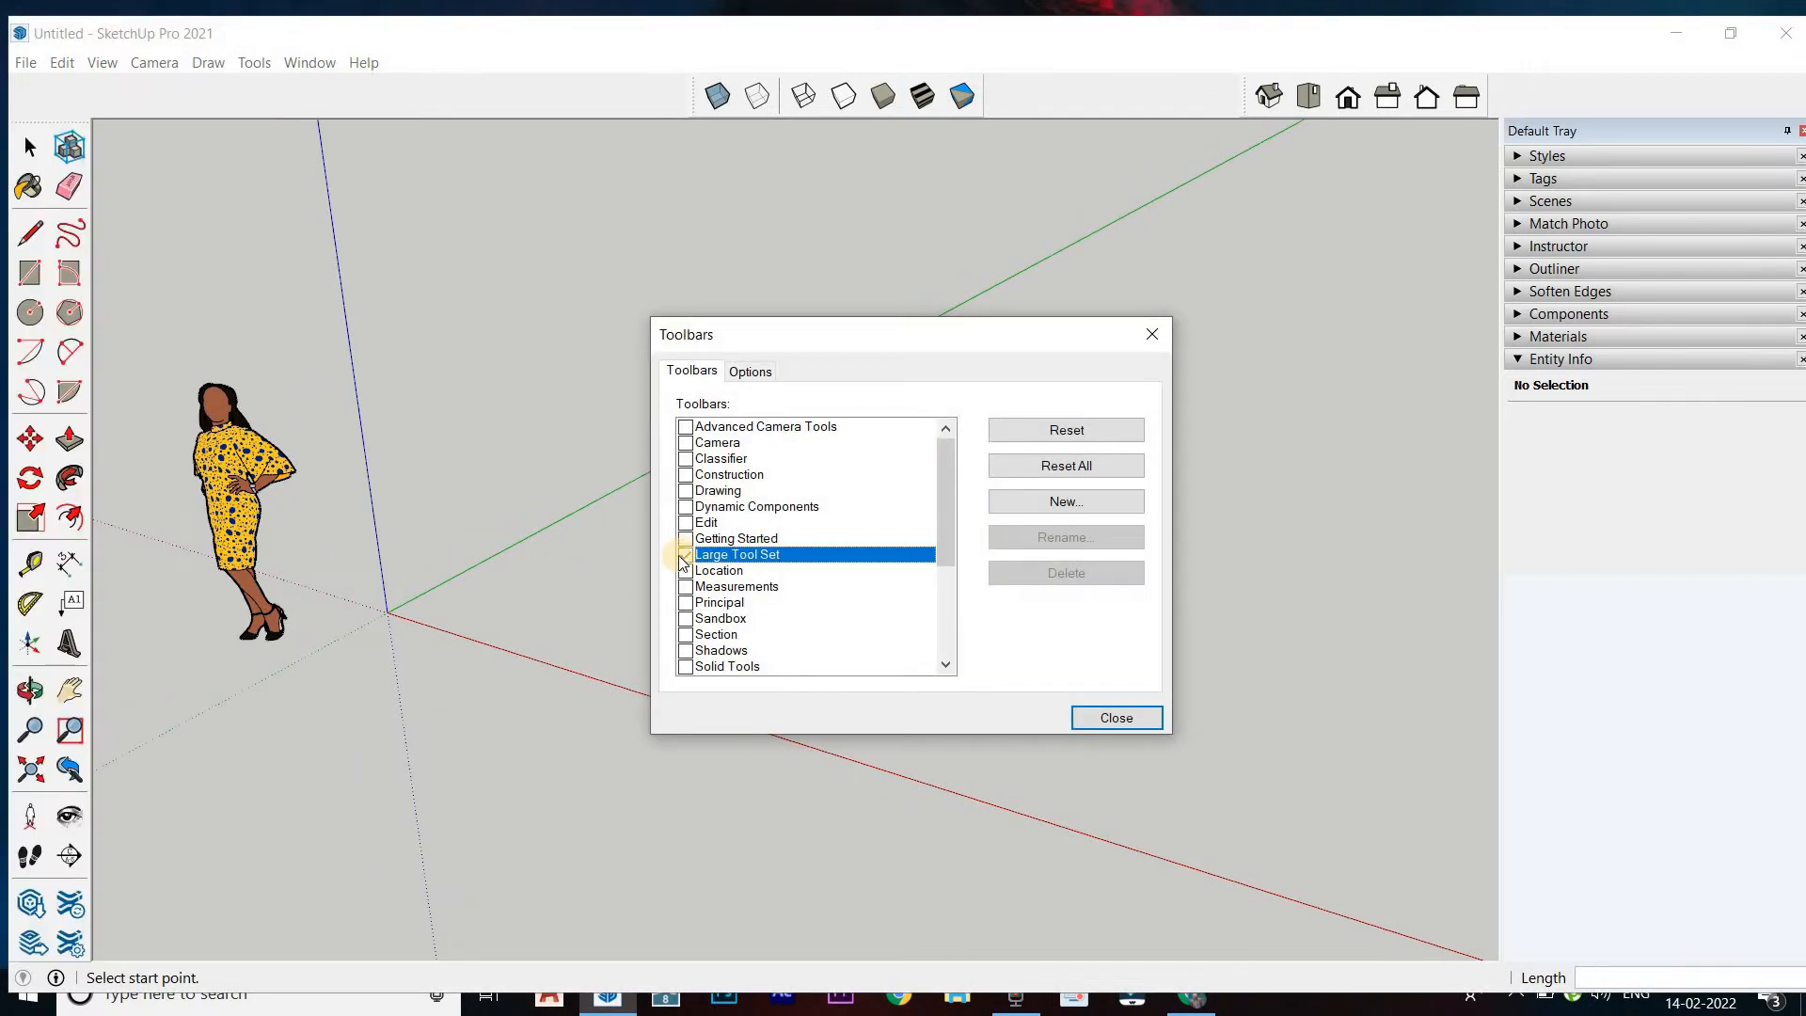
click(1116, 717)
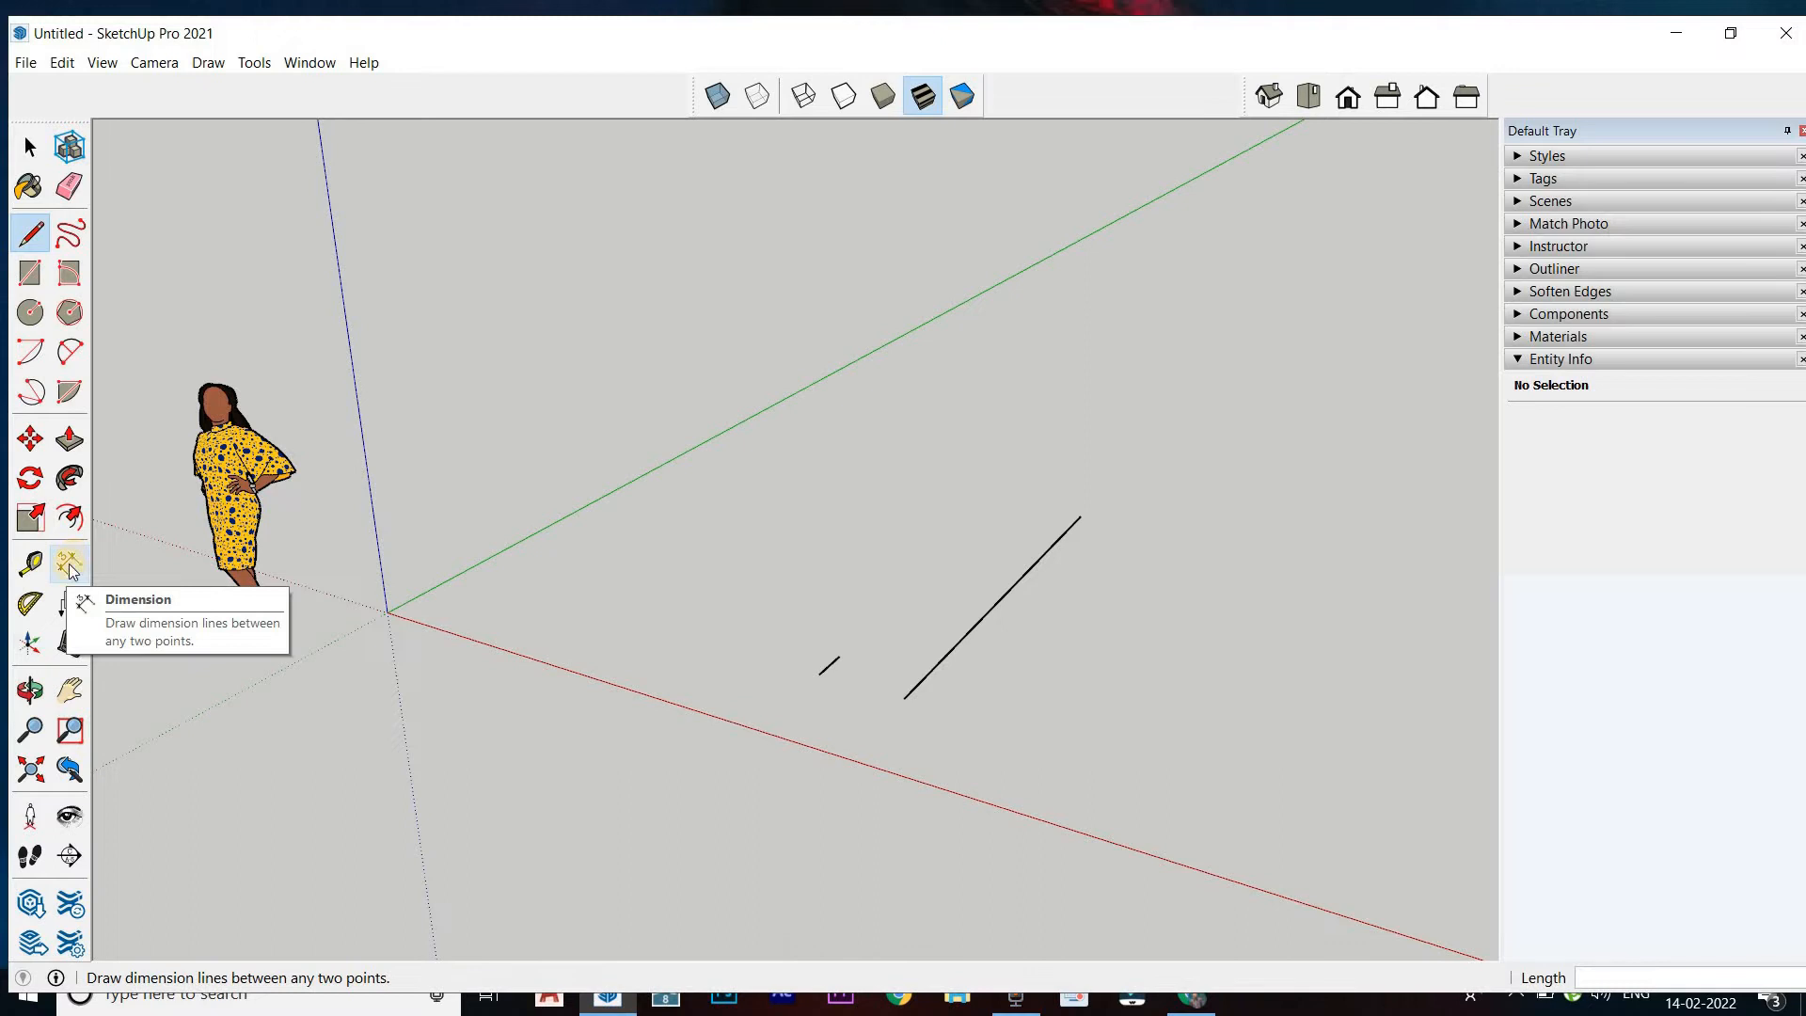
Dimension the short line between its two endpoints, placing the dimension on the side facing the origin
click(71, 571)
scroll(821, 659, up, 3)
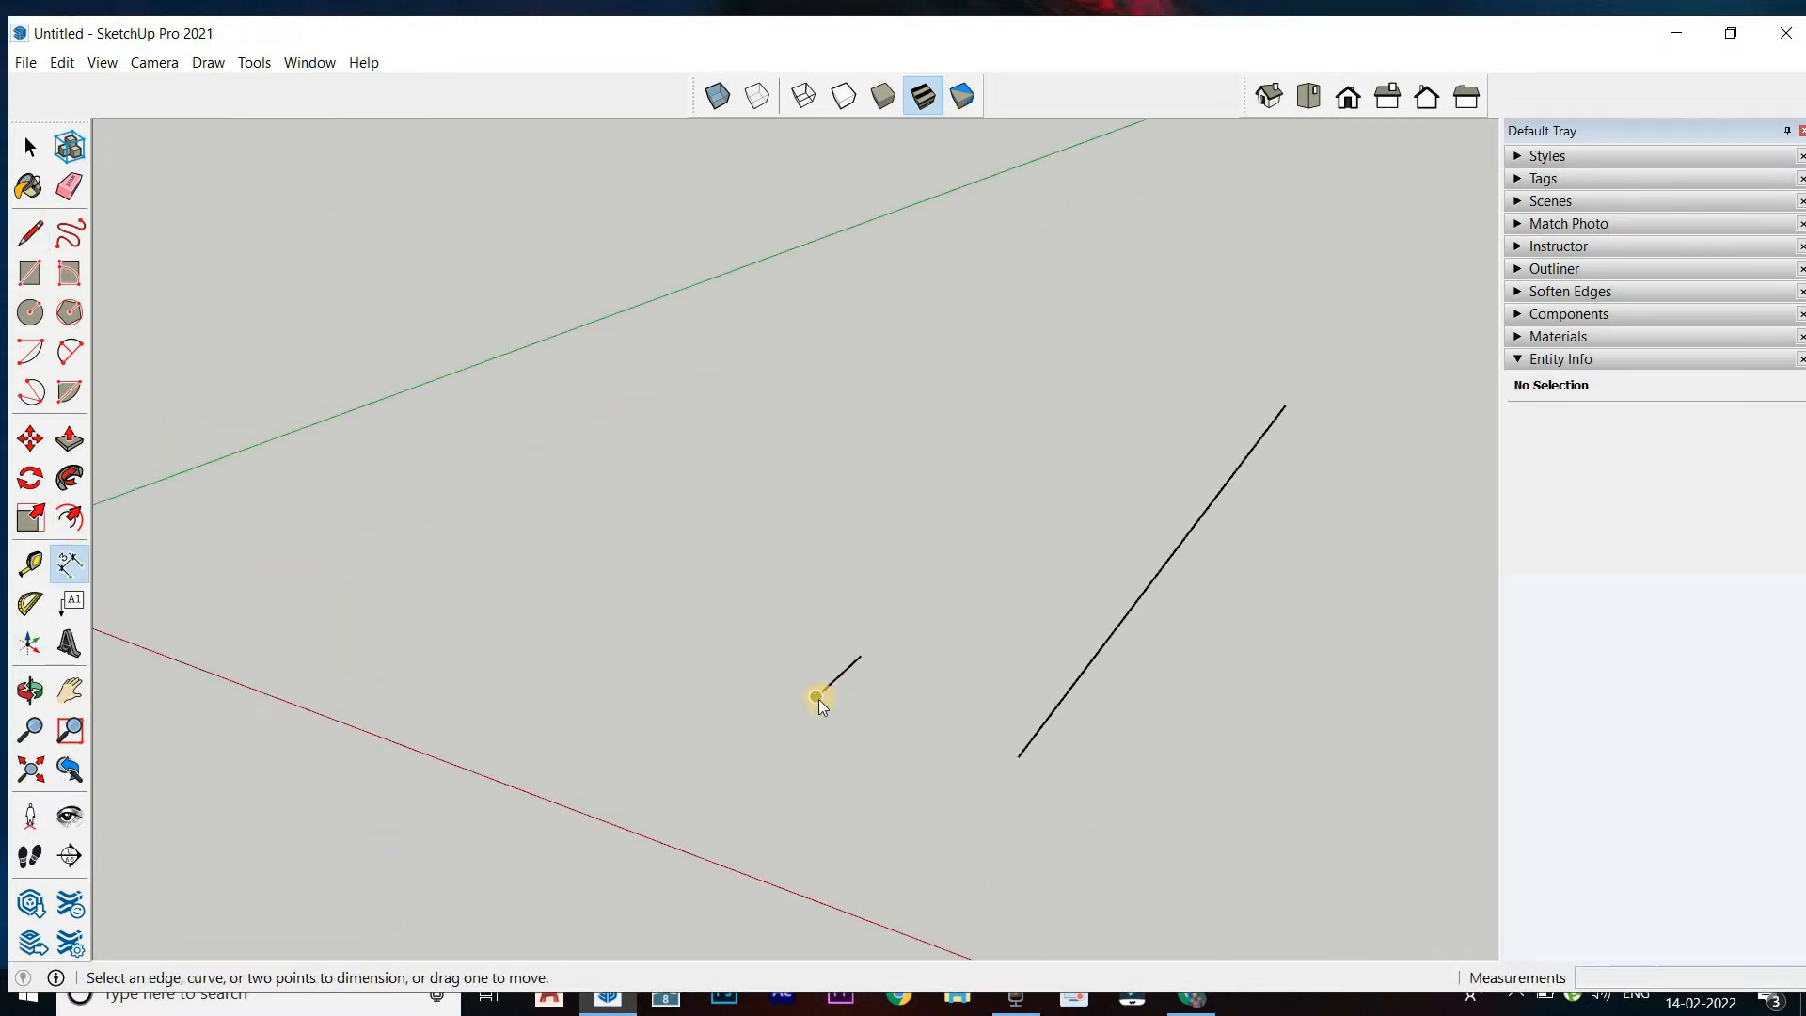
click(816, 697)
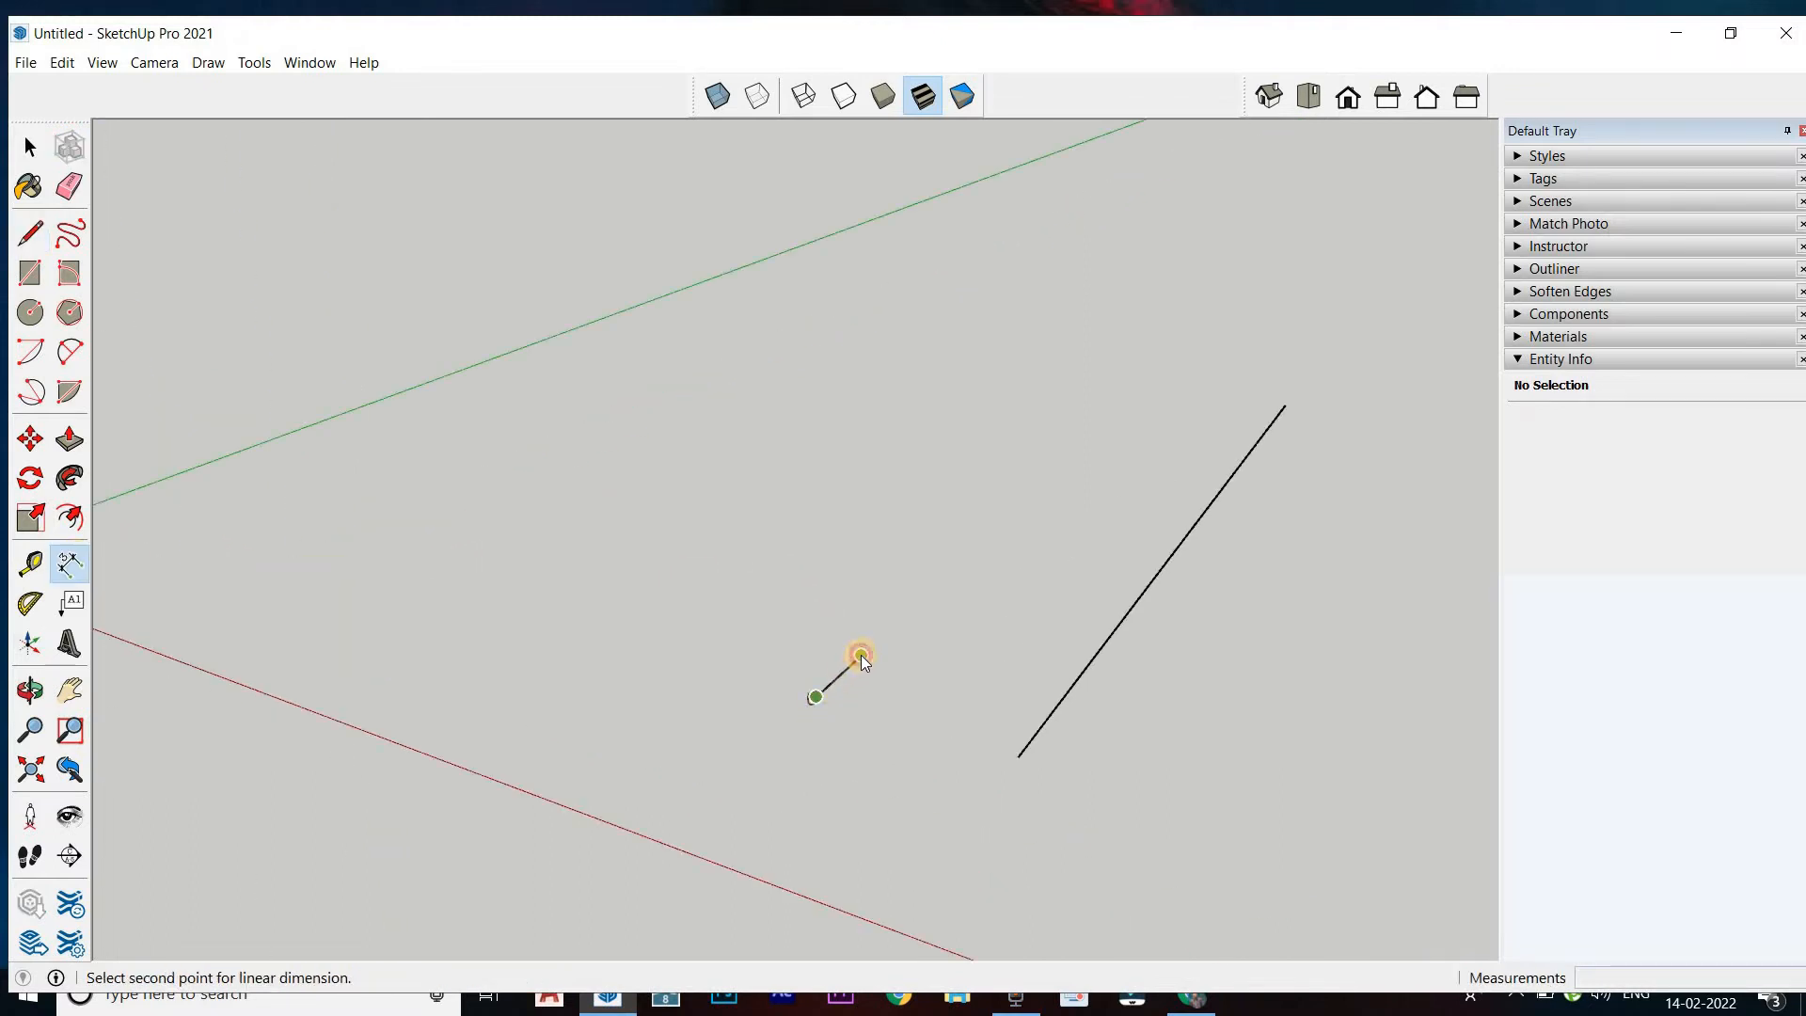
click(861, 654)
click(821, 642)
scroll(377, 583, down, 2)
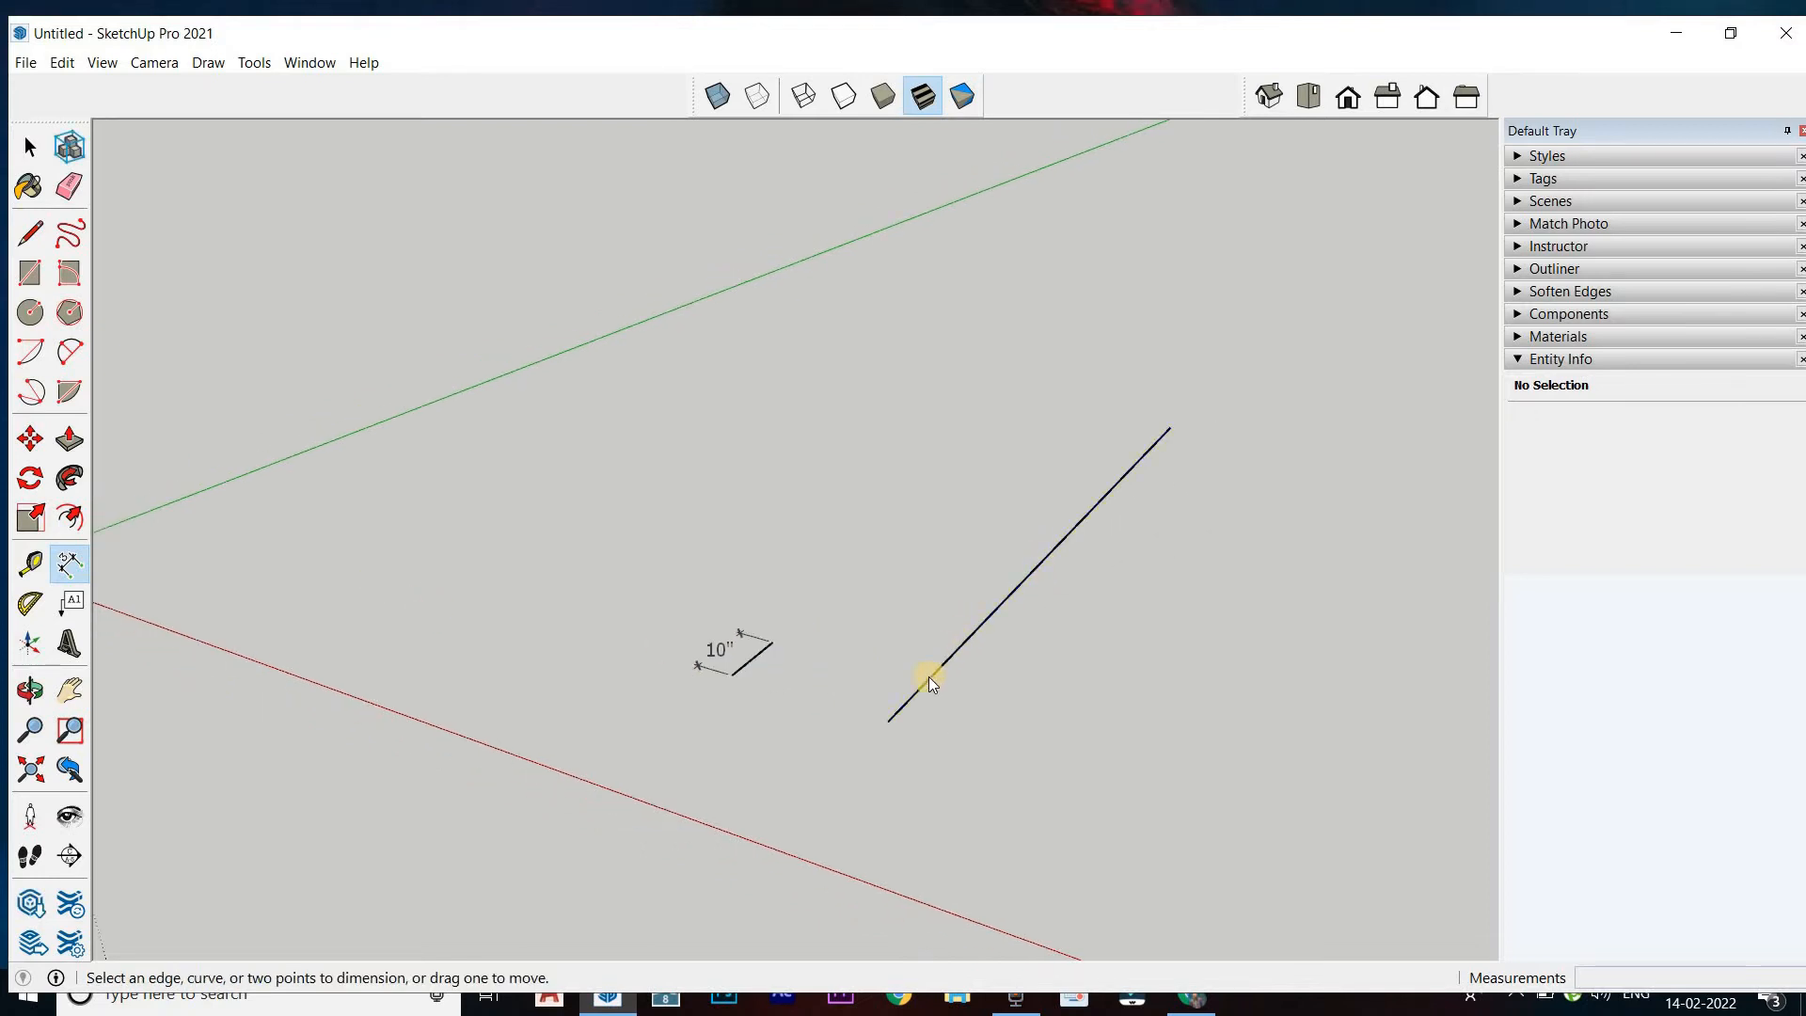
Dimension the long line by its edge, placing the dimension on the side facing the short line
click(1007, 598)
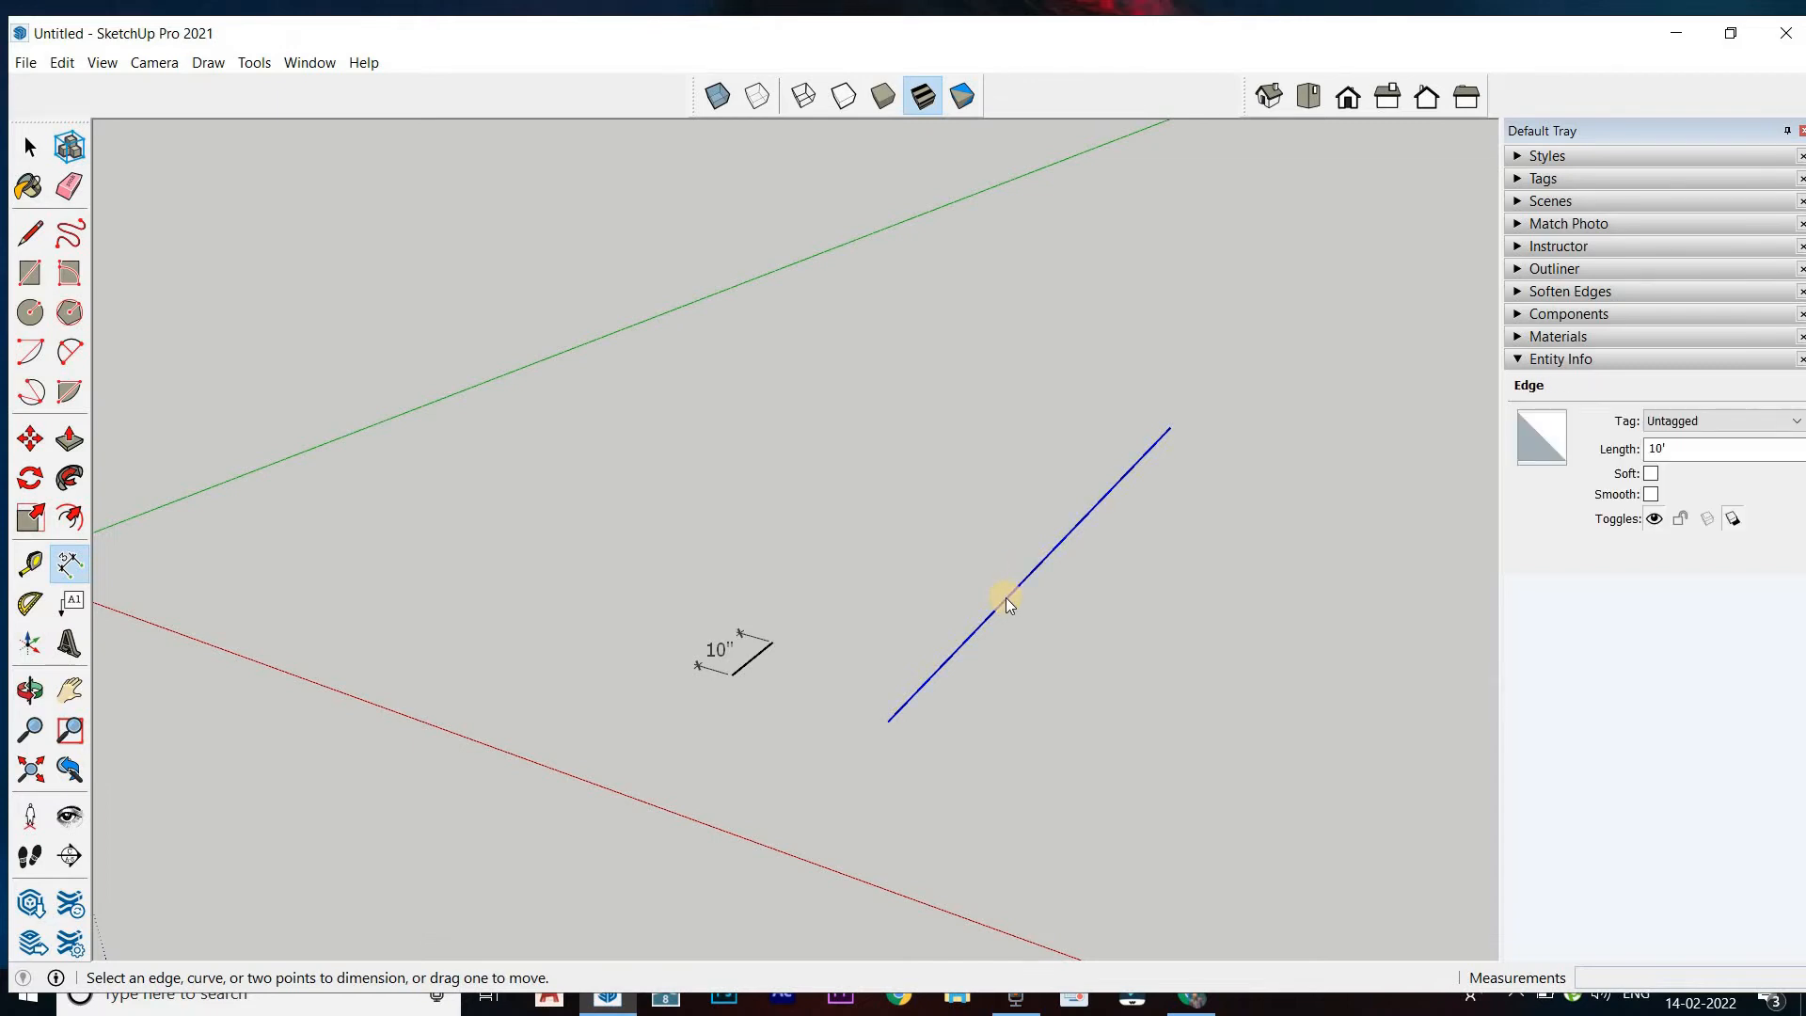
click(1005, 598)
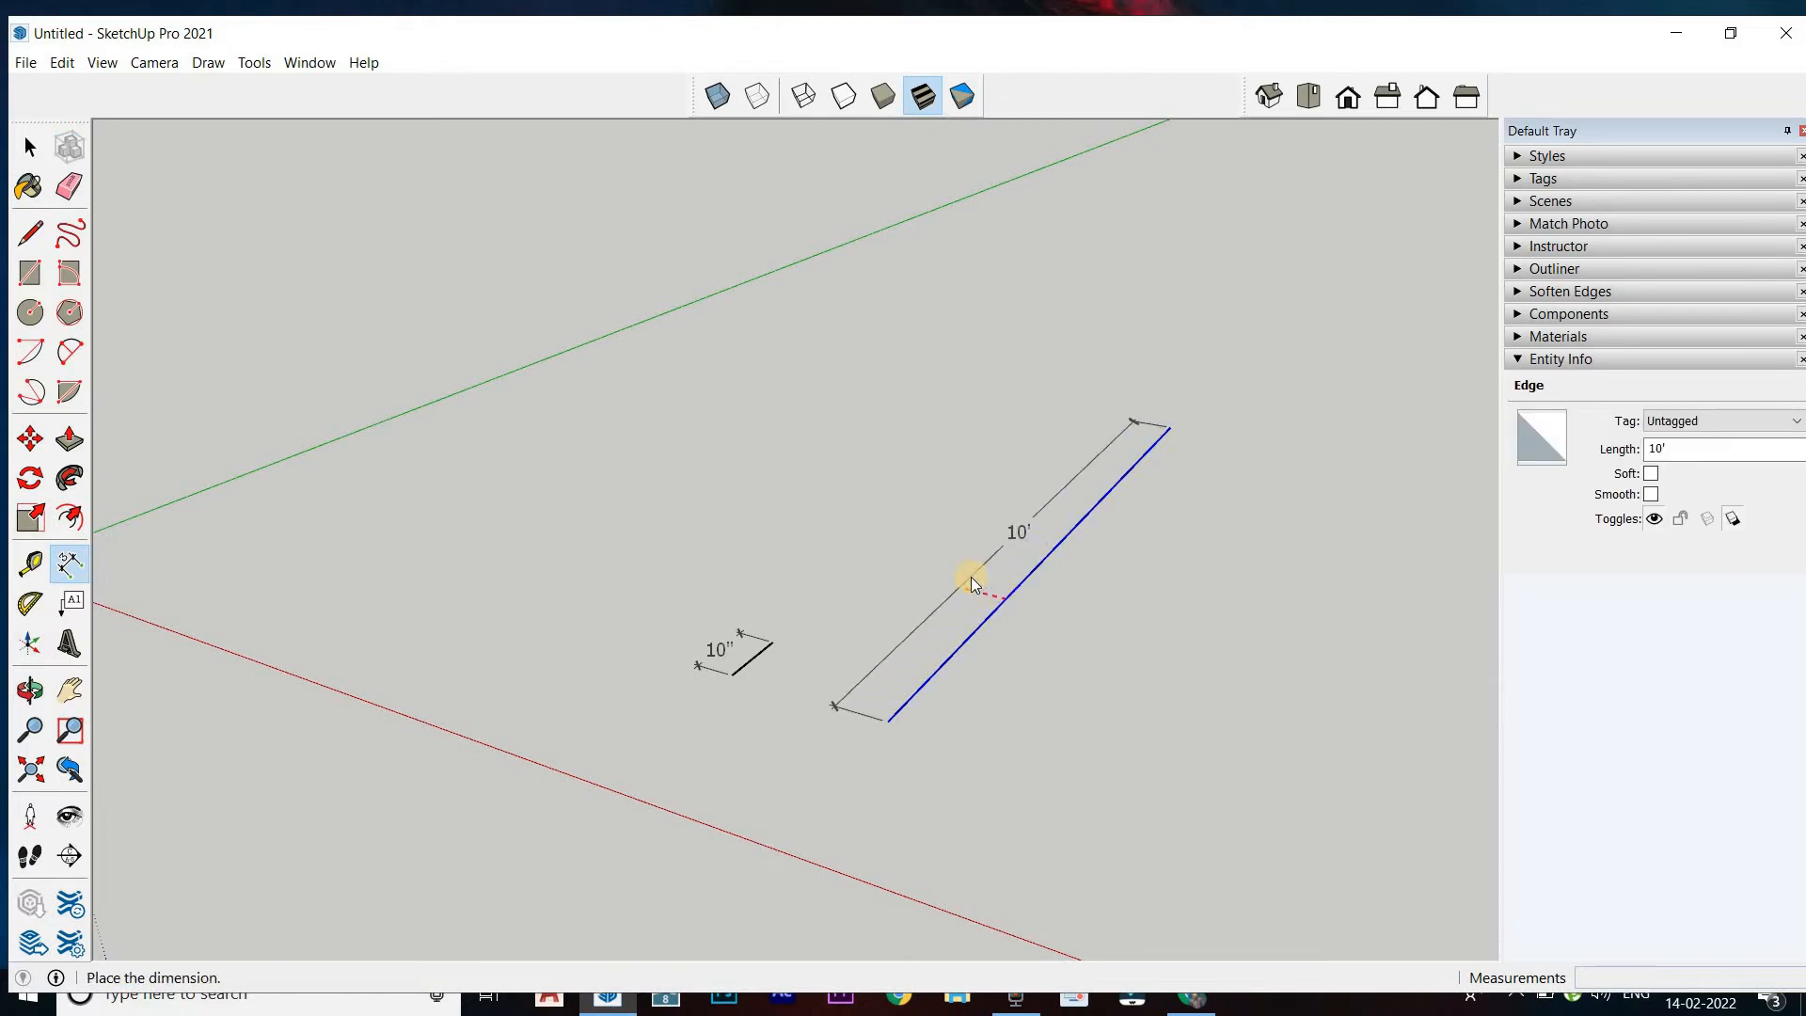
click(922, 609)
scroll(866, 719, down, 1)
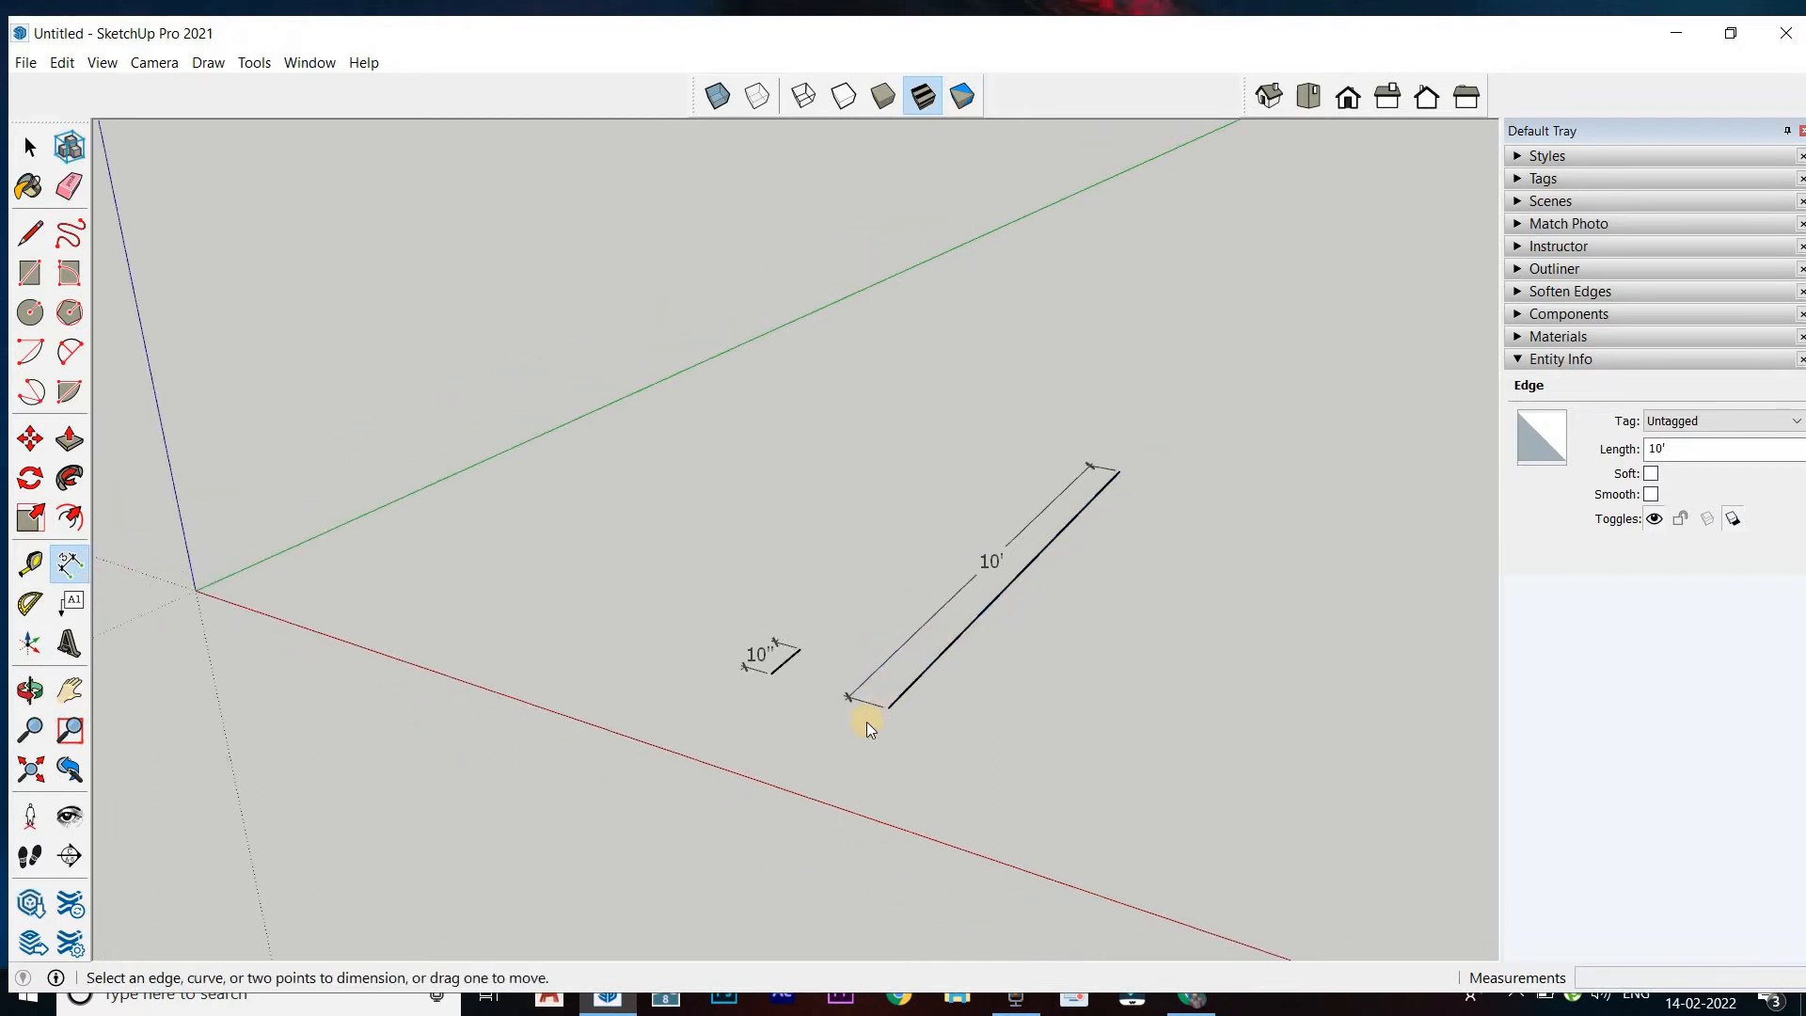
Reopen the model's measurement unit settings and place the dialog clear of the two dimensioned lines
click(309, 62)
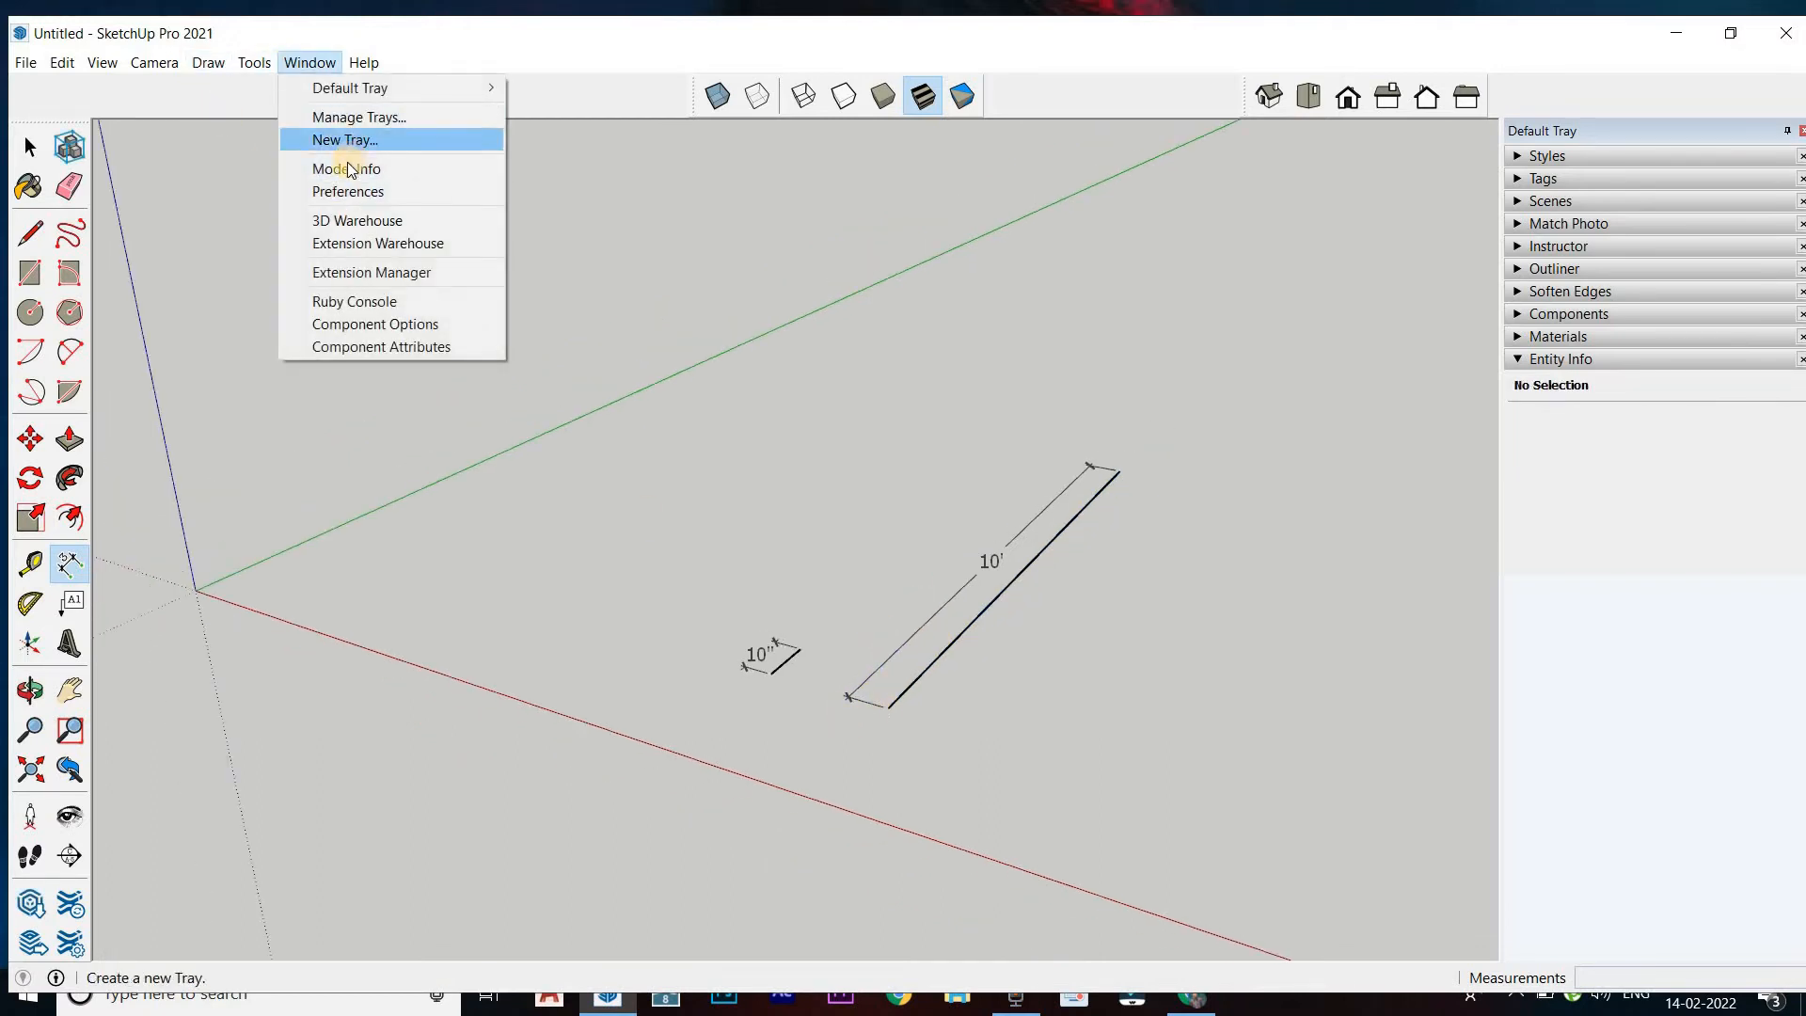
click(346, 169)
drag(448, 99, 437, 102)
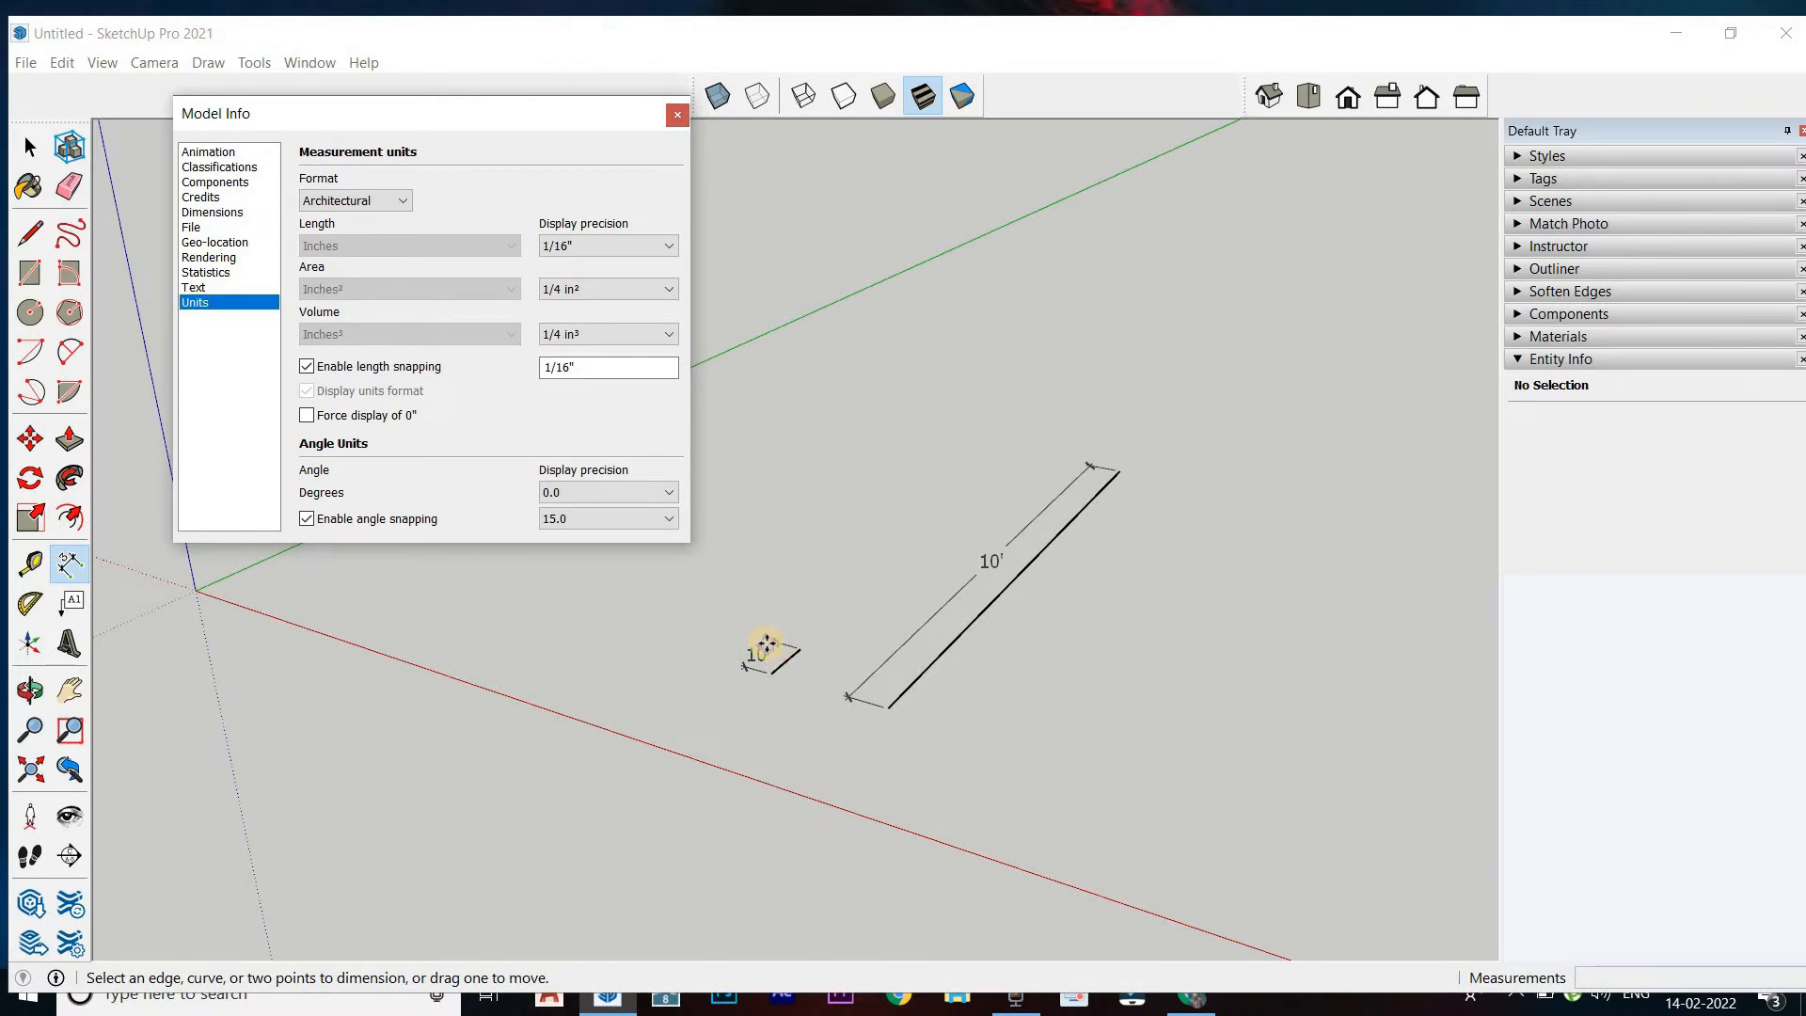
click(974, 581)
click(997, 562)
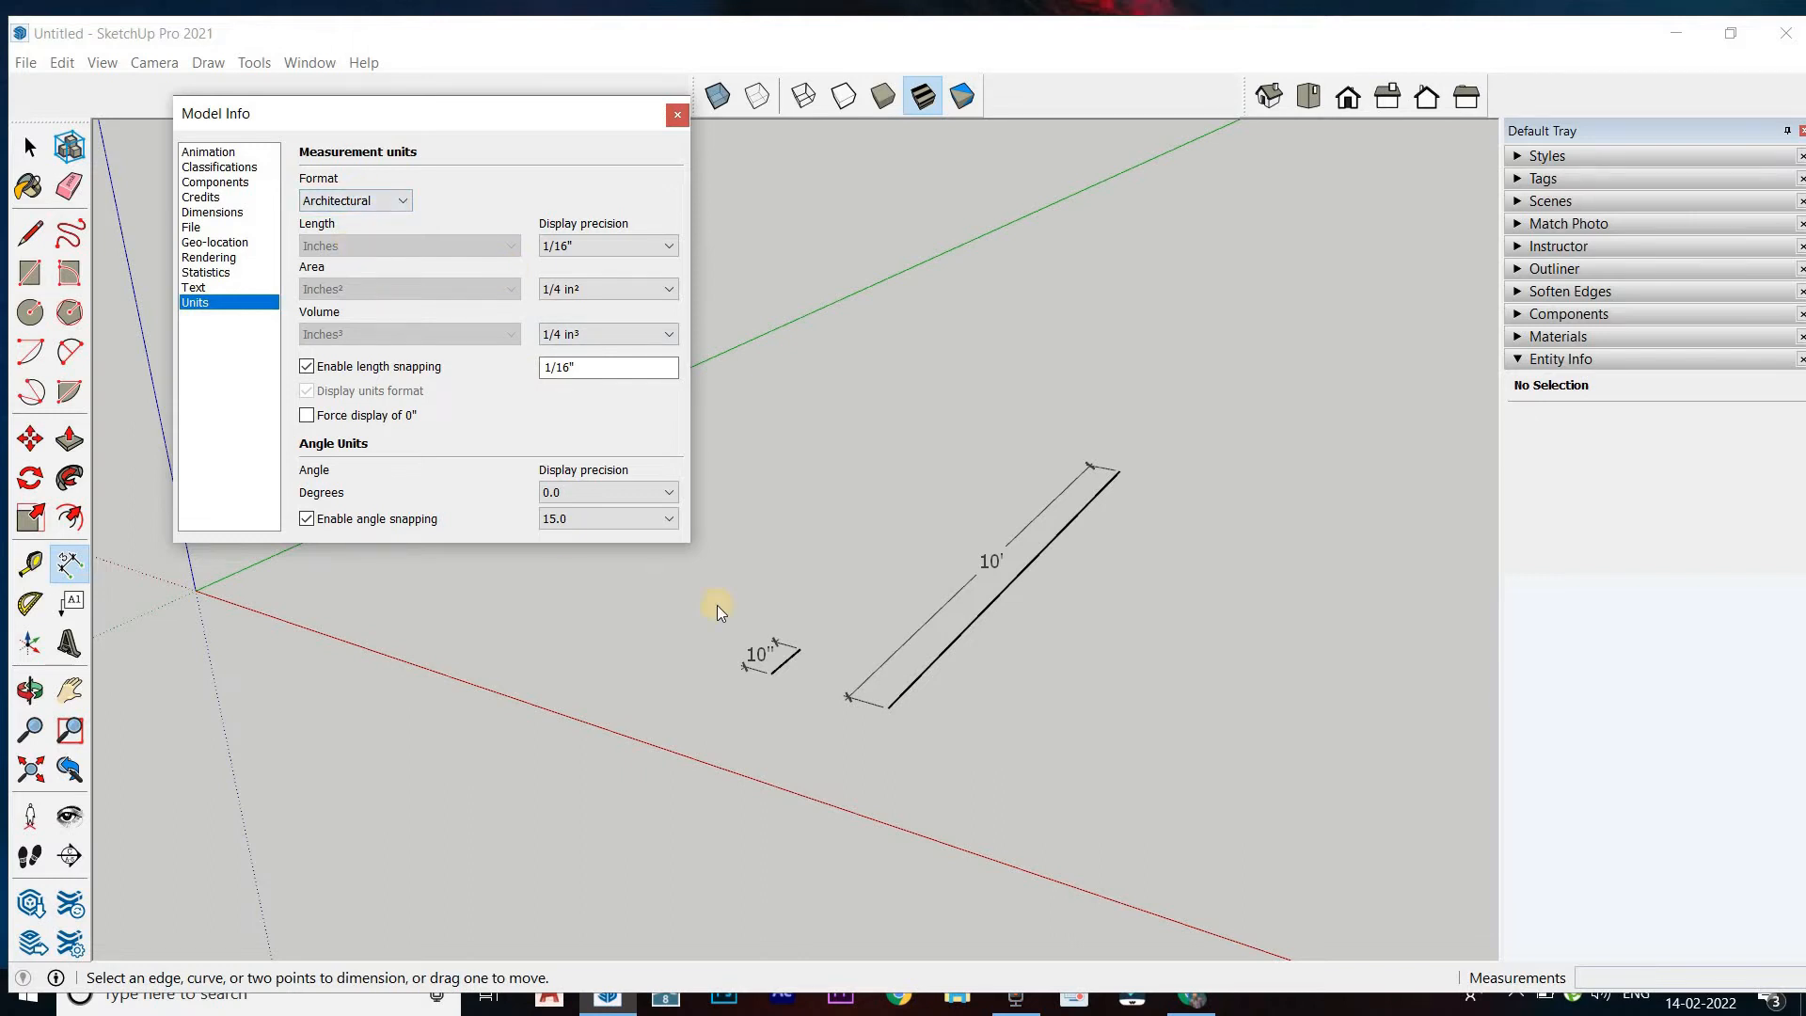
Switch the unit format to Engineering and back to Architectural to compare how the two dimensions are displayed
click(367, 200)
click(365, 246)
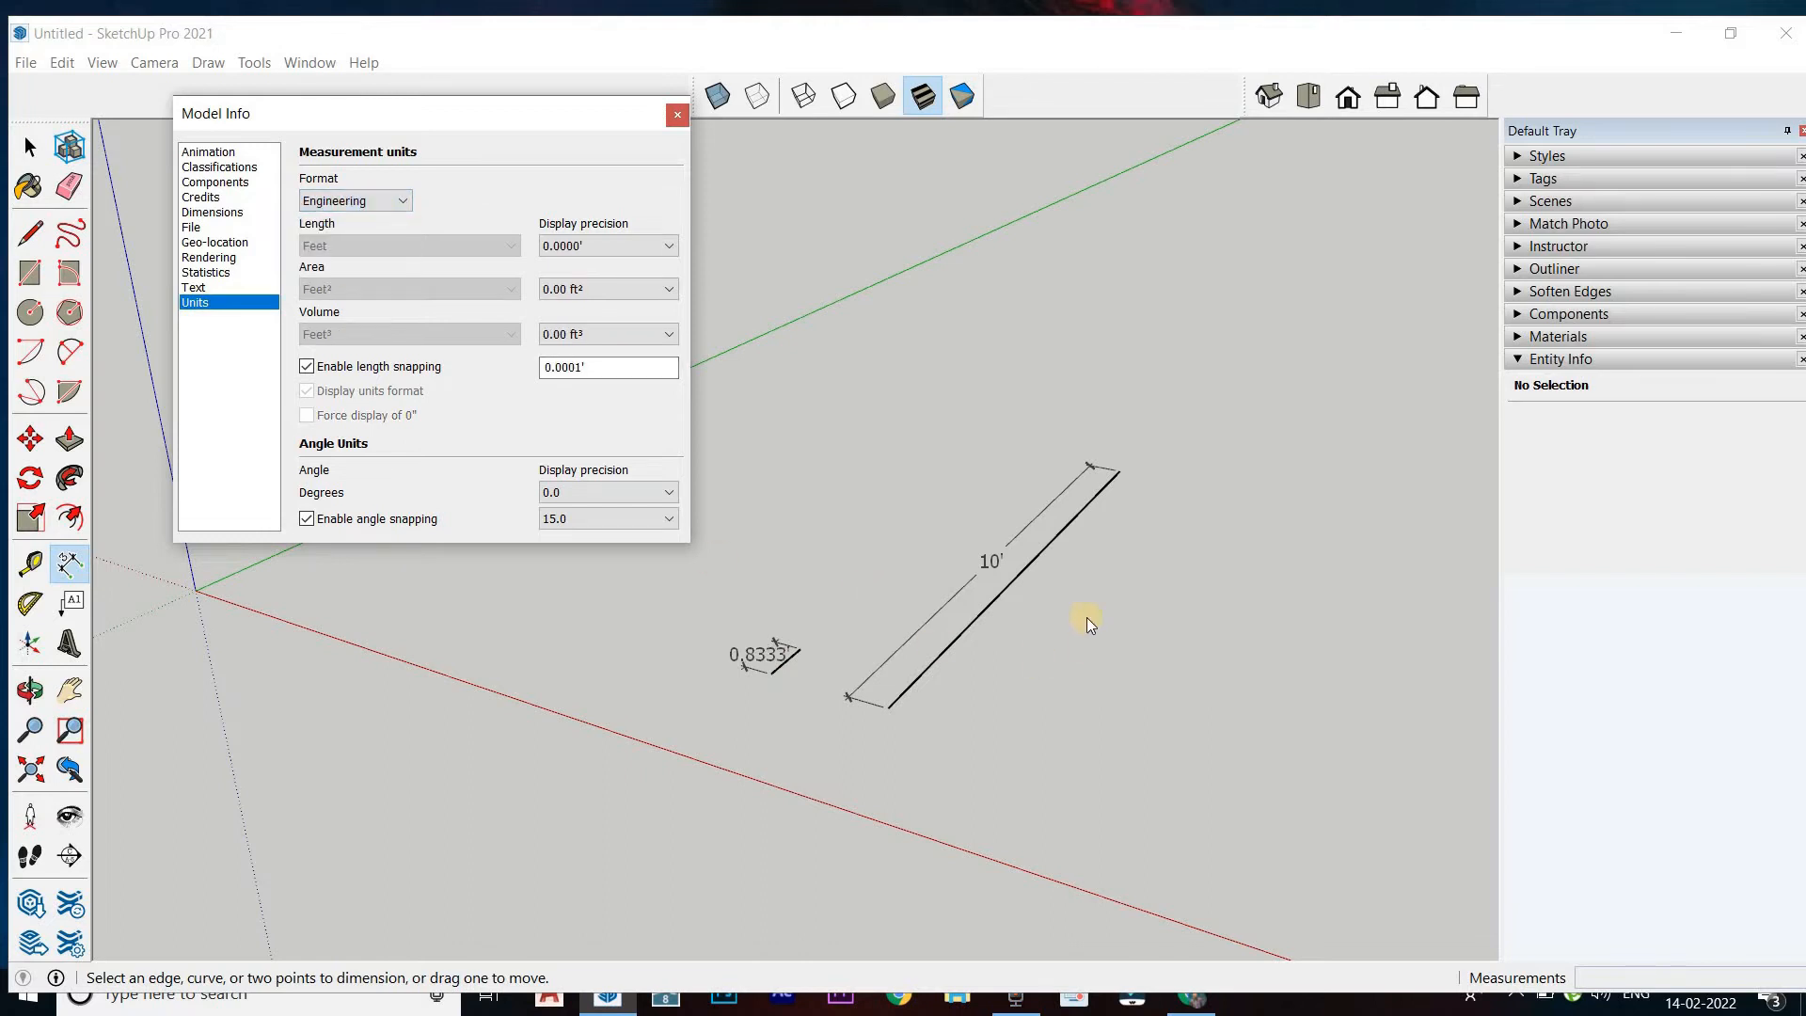
click(390, 200)
click(371, 218)
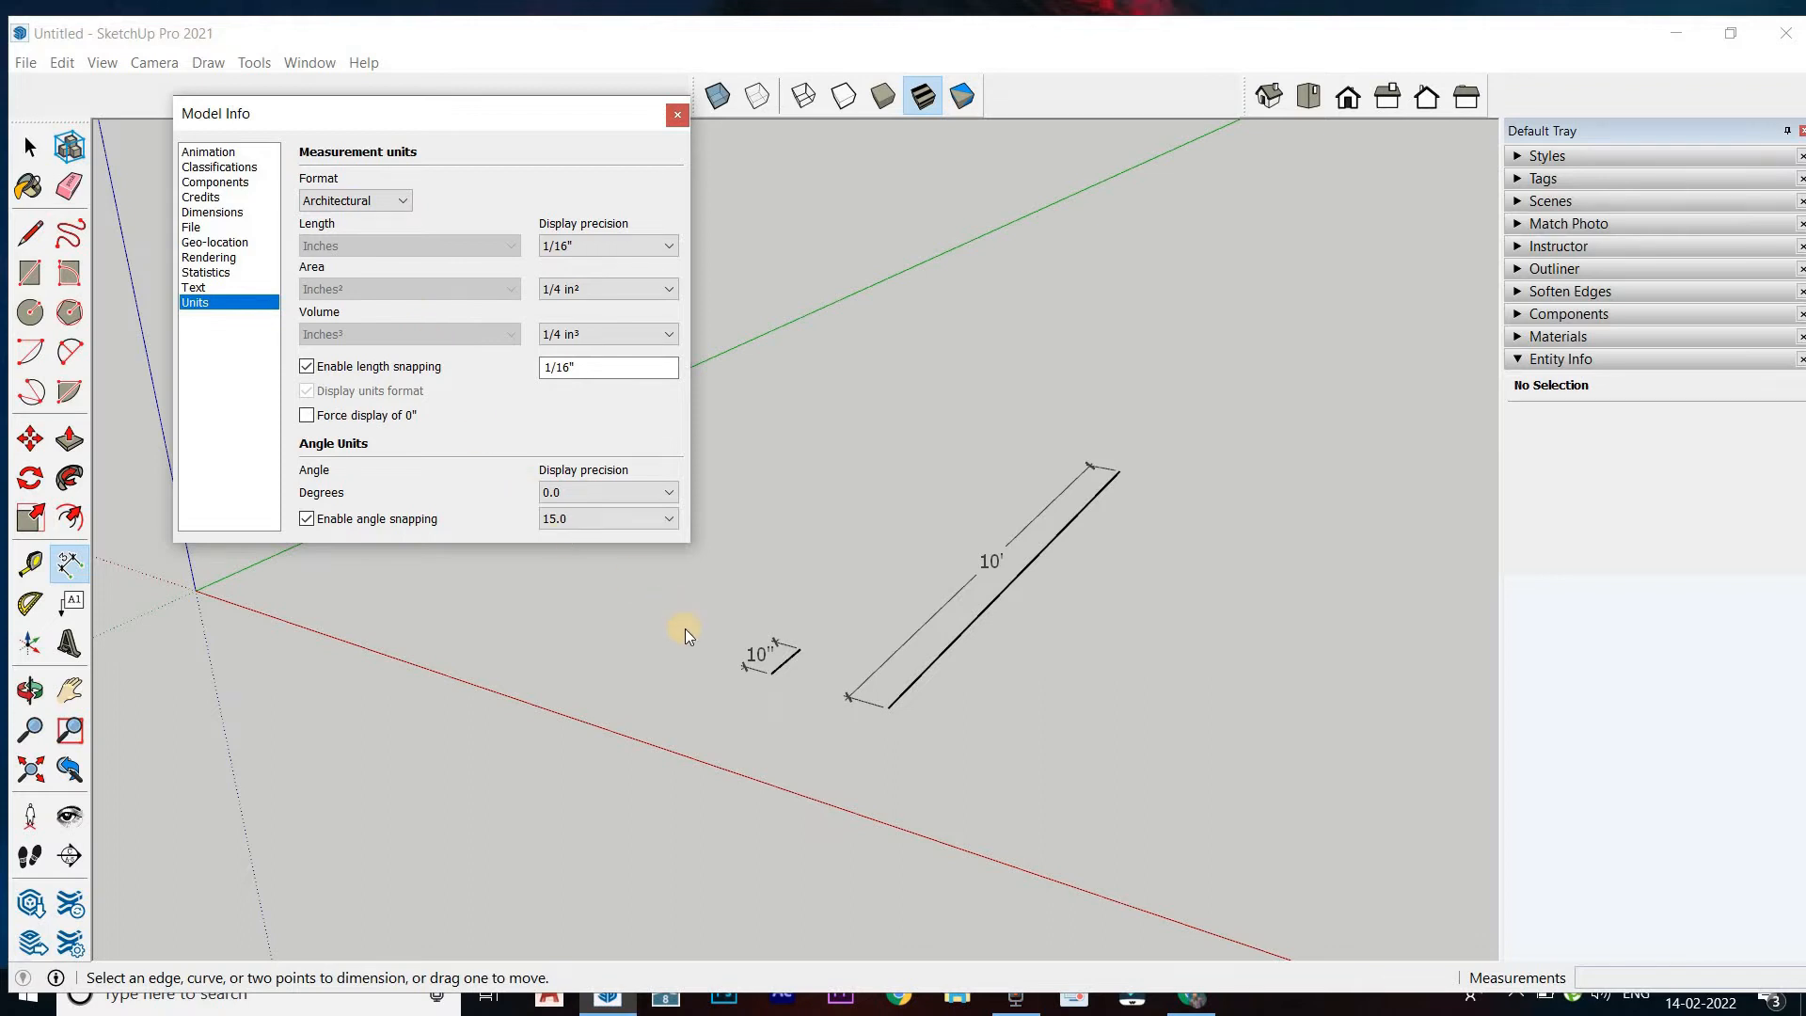
click(762, 656)
click(782, 663)
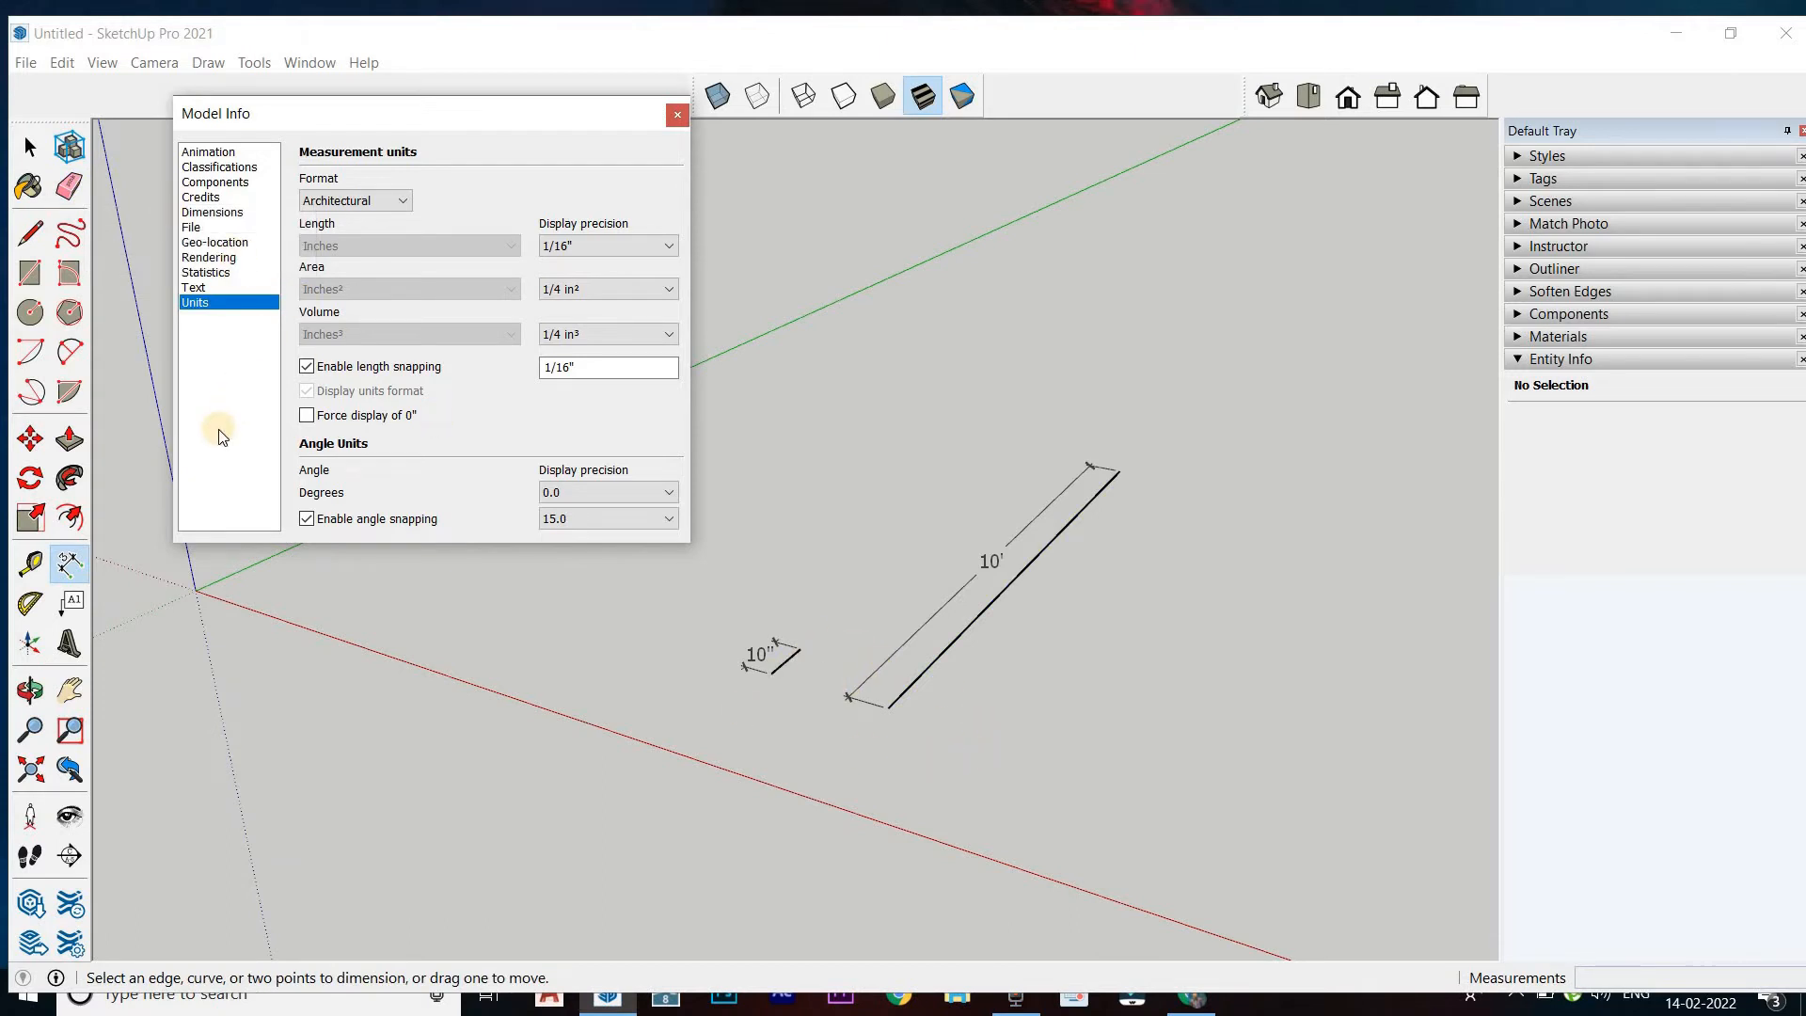
Draw a 10' line parallel to the green axis, just beyond the dimensioned long line
click(31, 233)
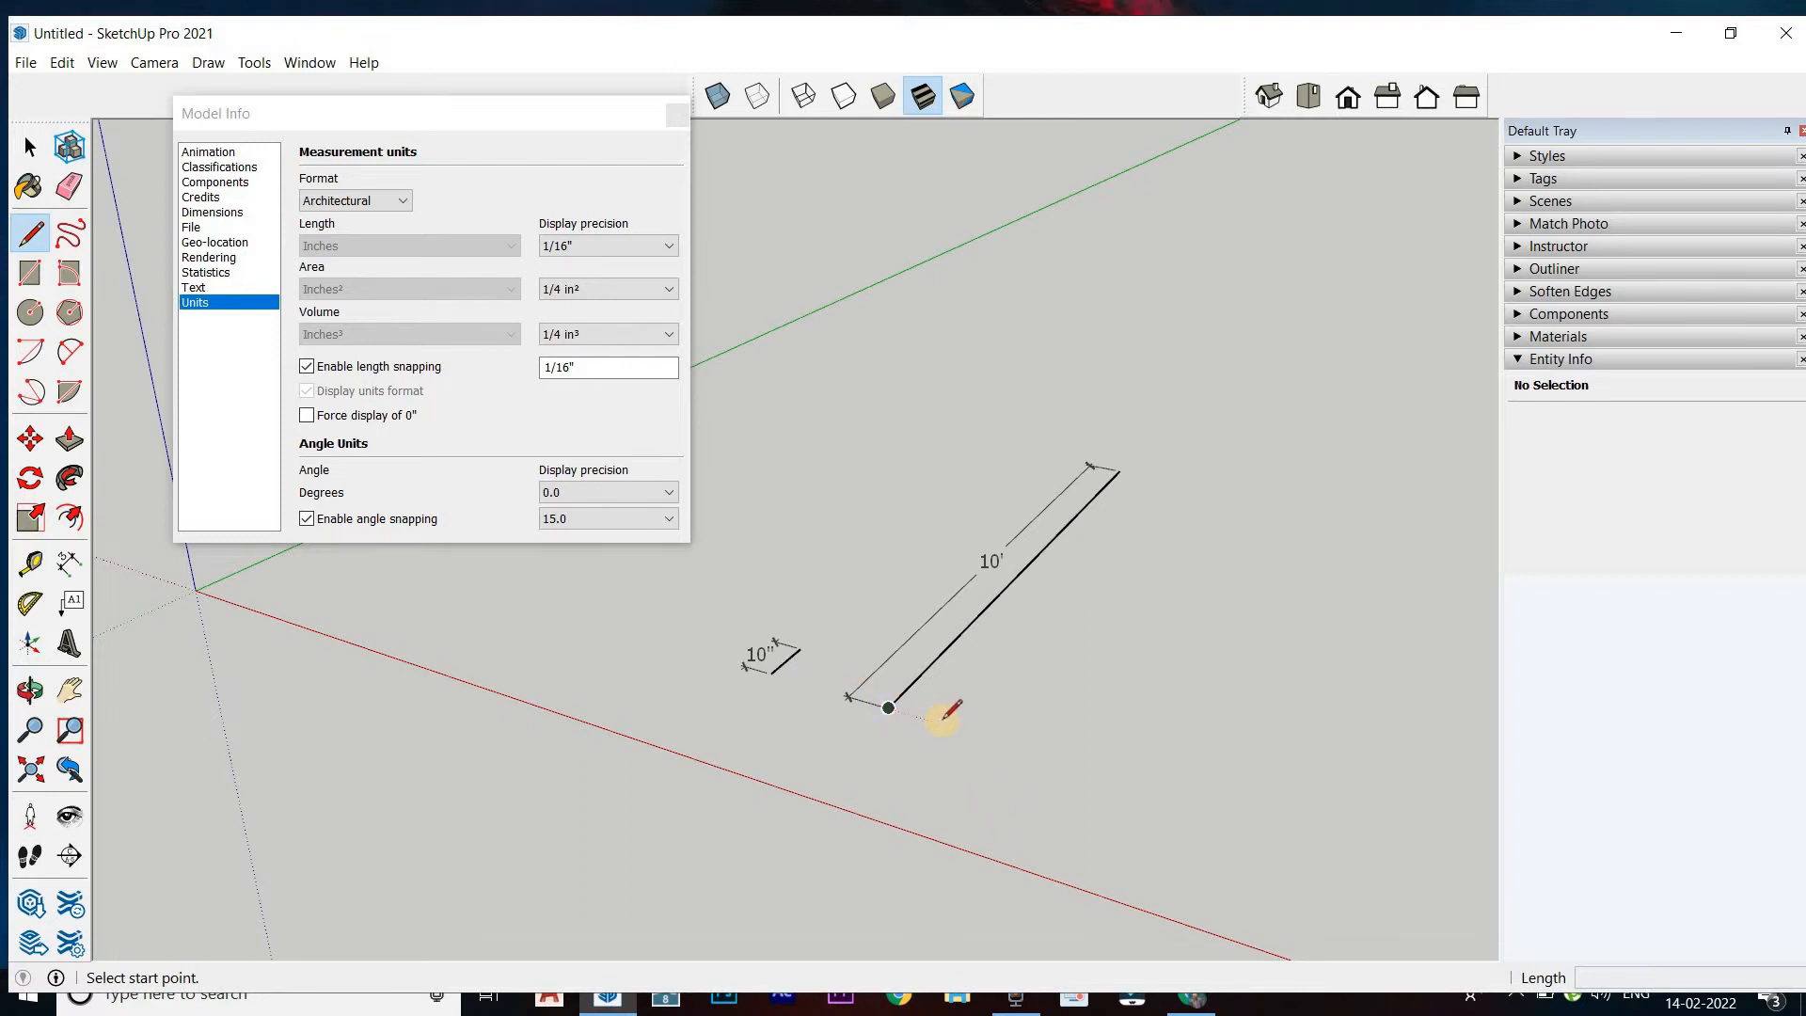
click(943, 721)
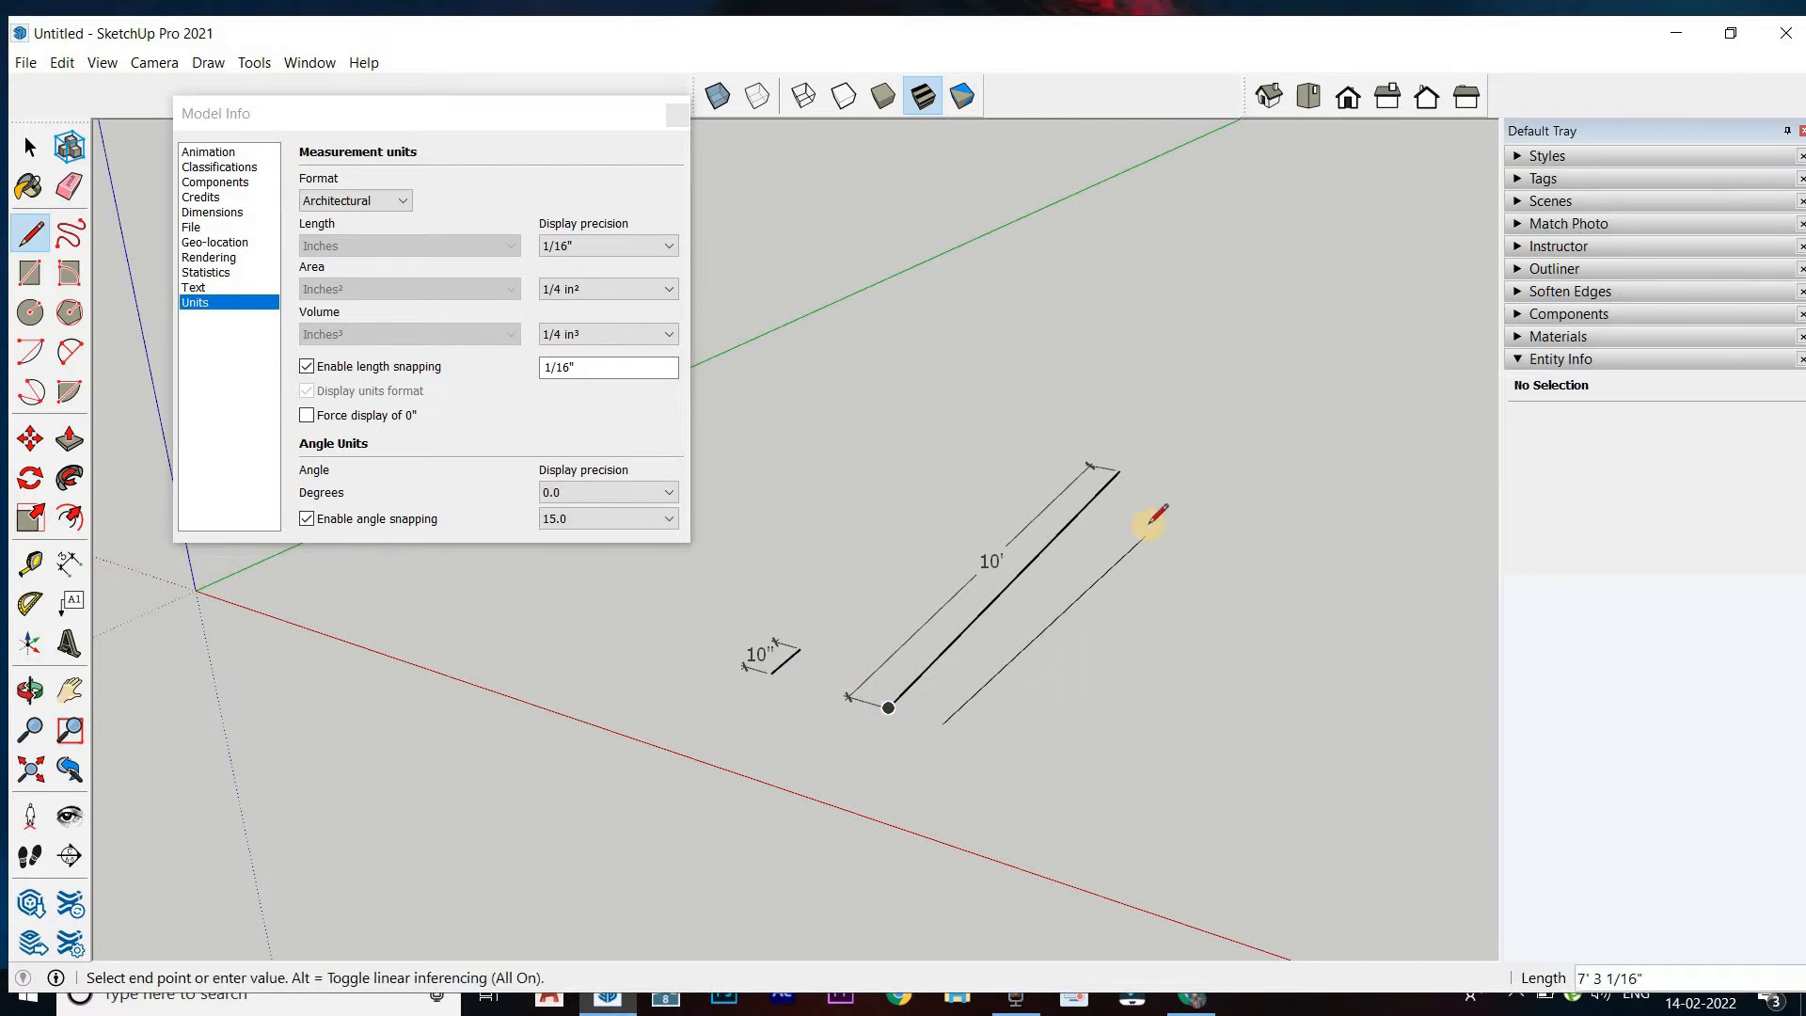
text(10)
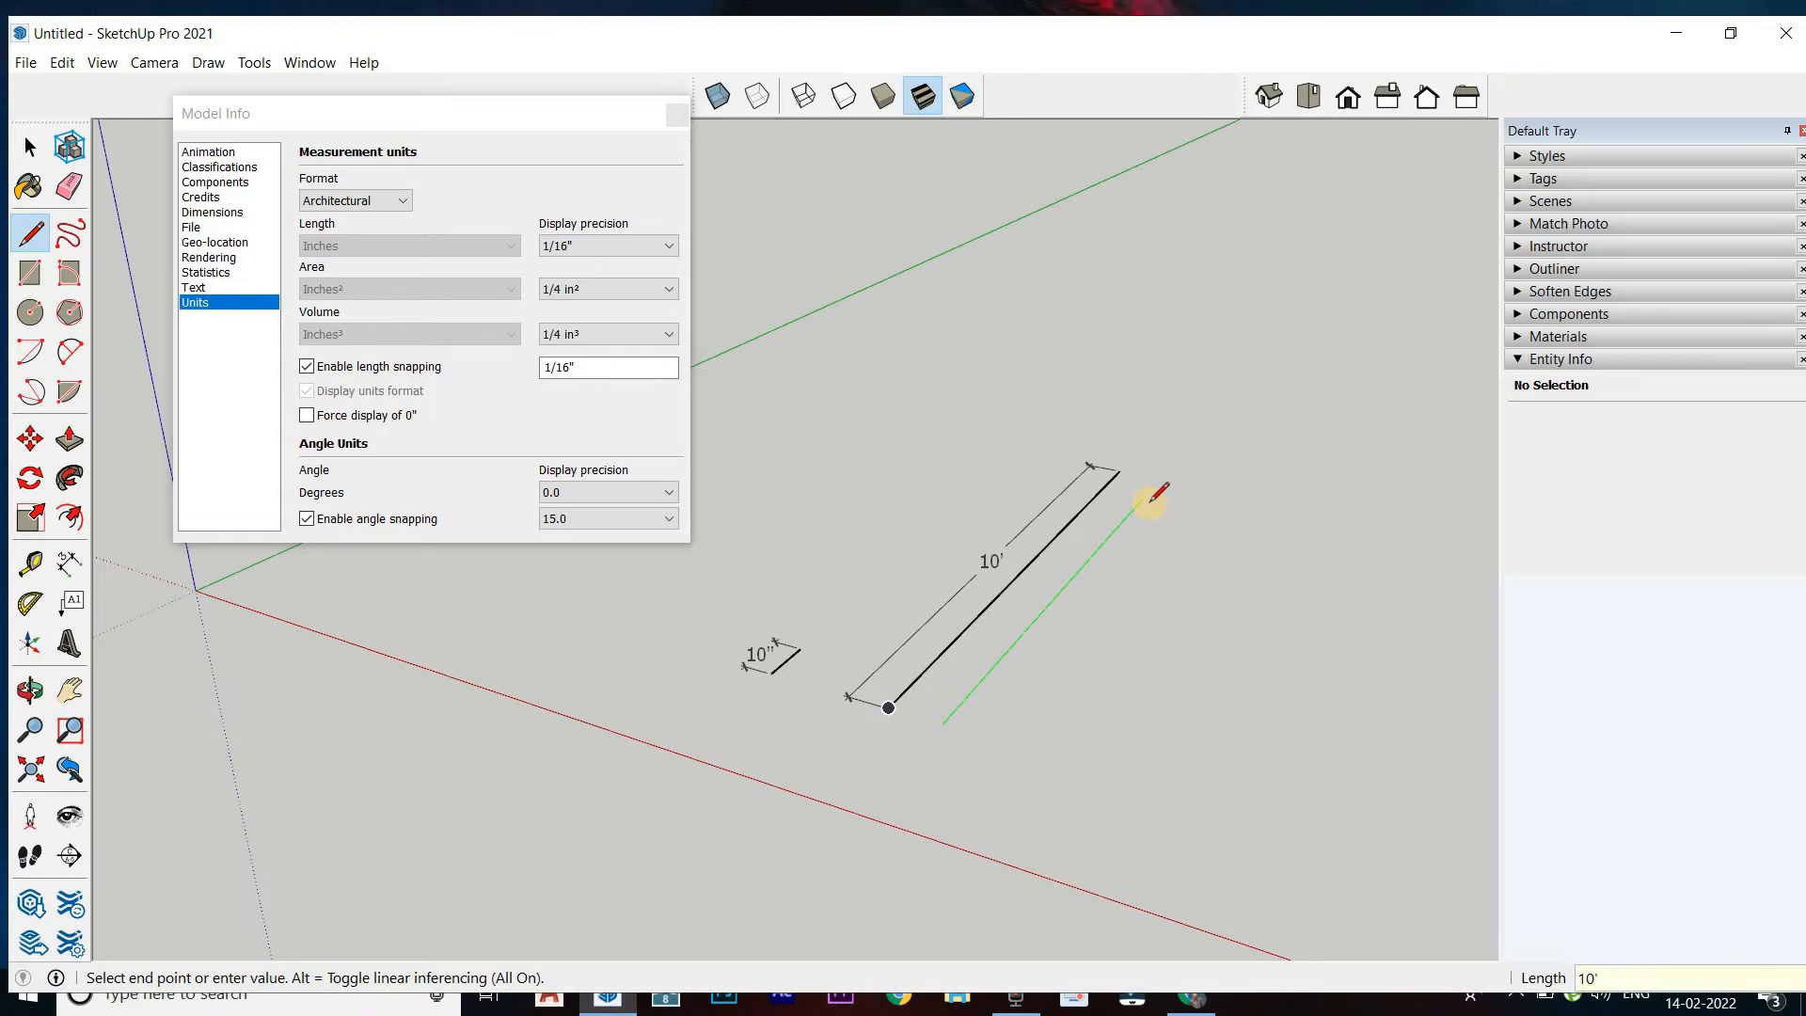
key(Return)
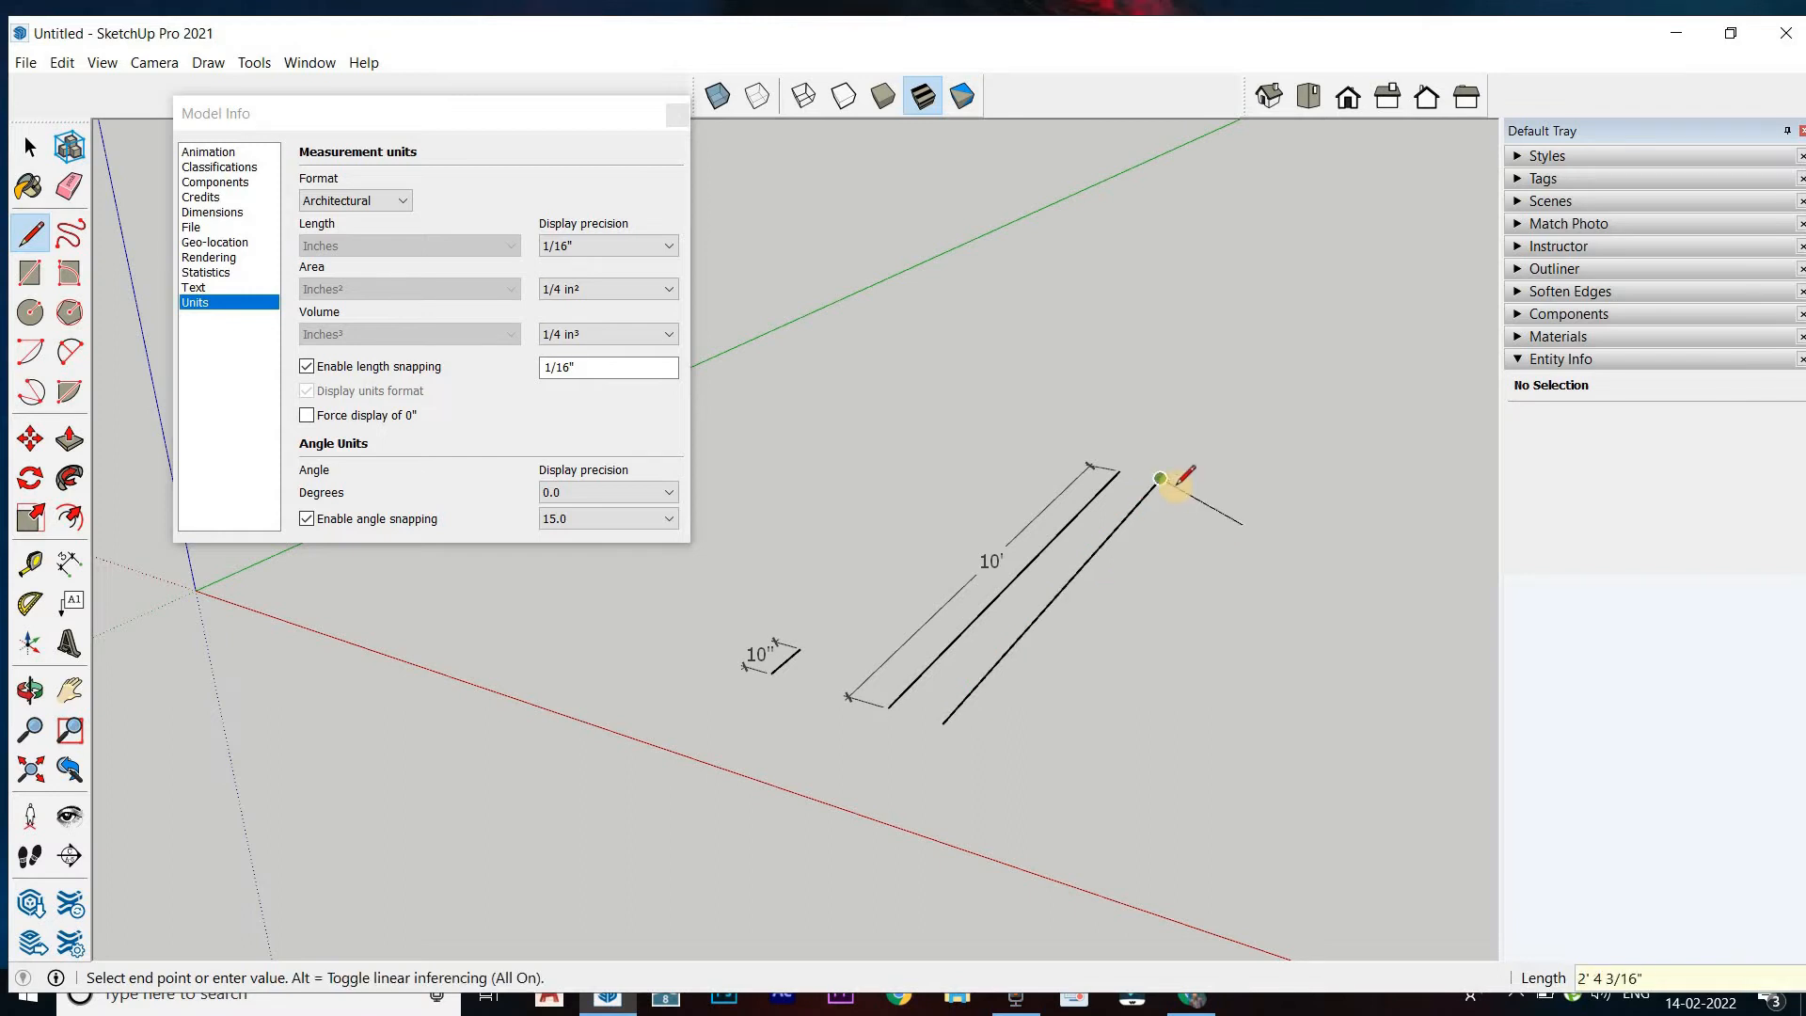
key(Escape)
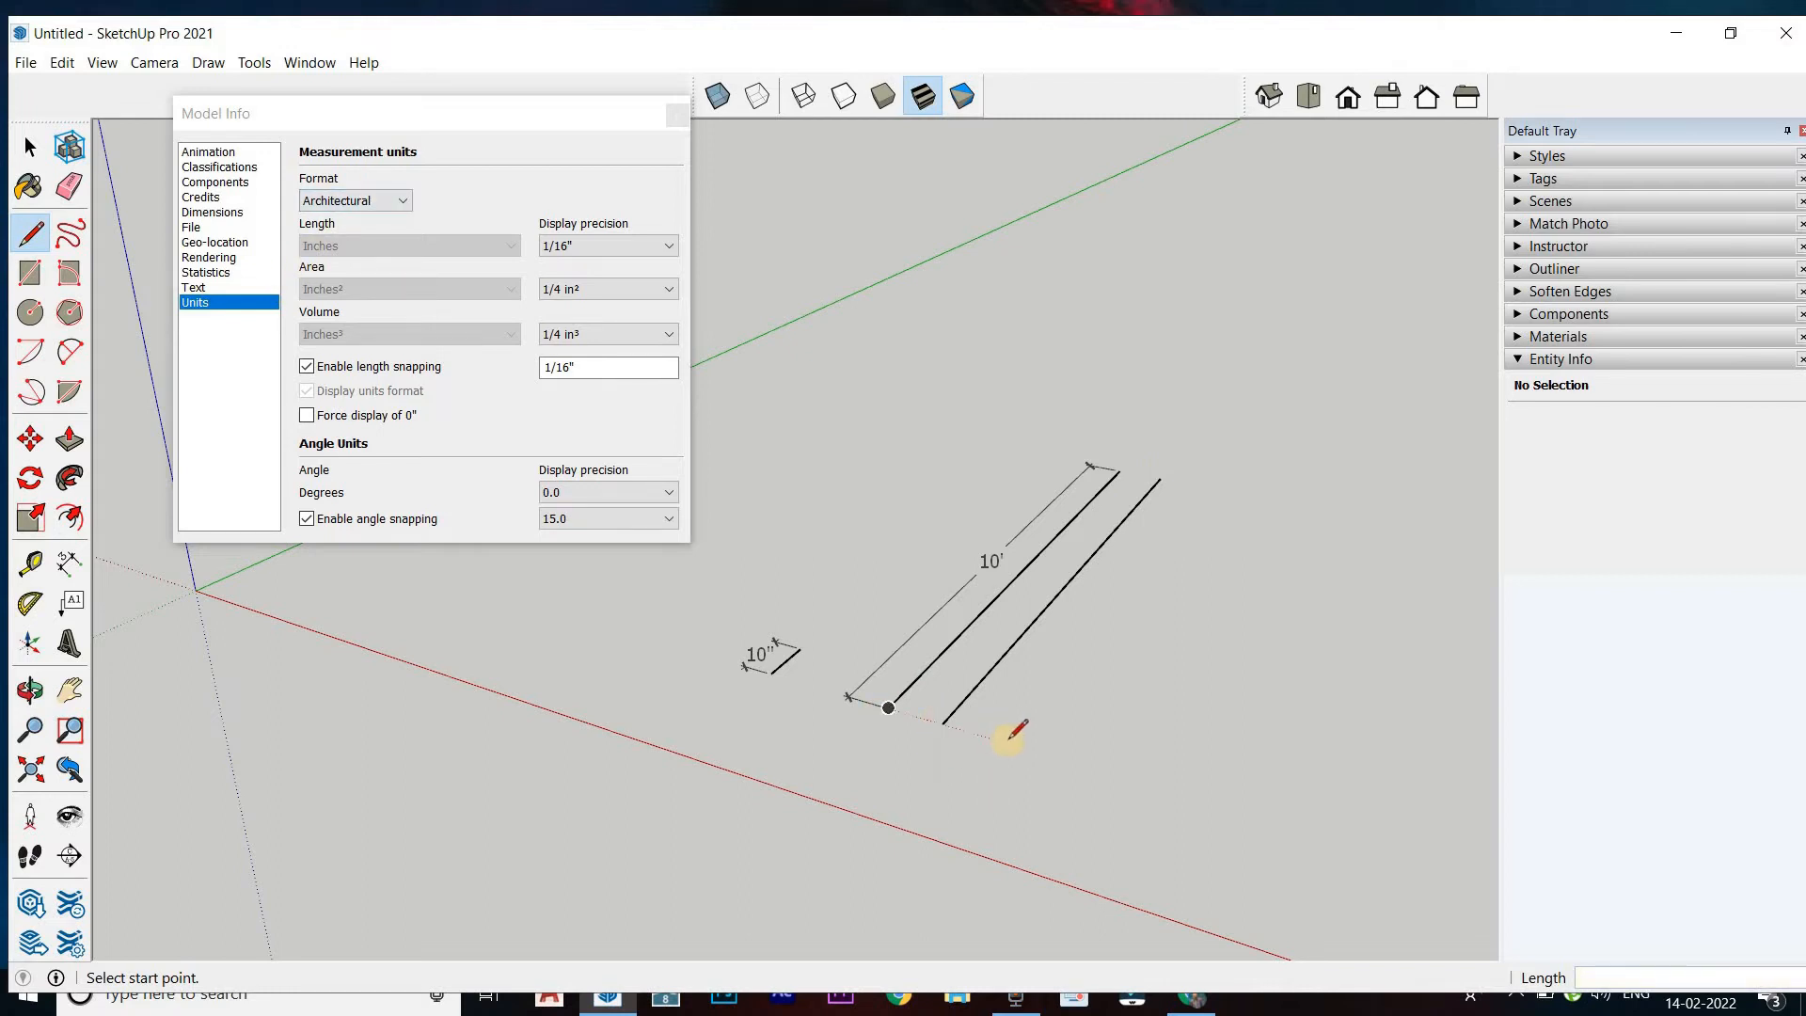
Draw another 10' line along the green axis, beside the undimensioned long line
click(1008, 743)
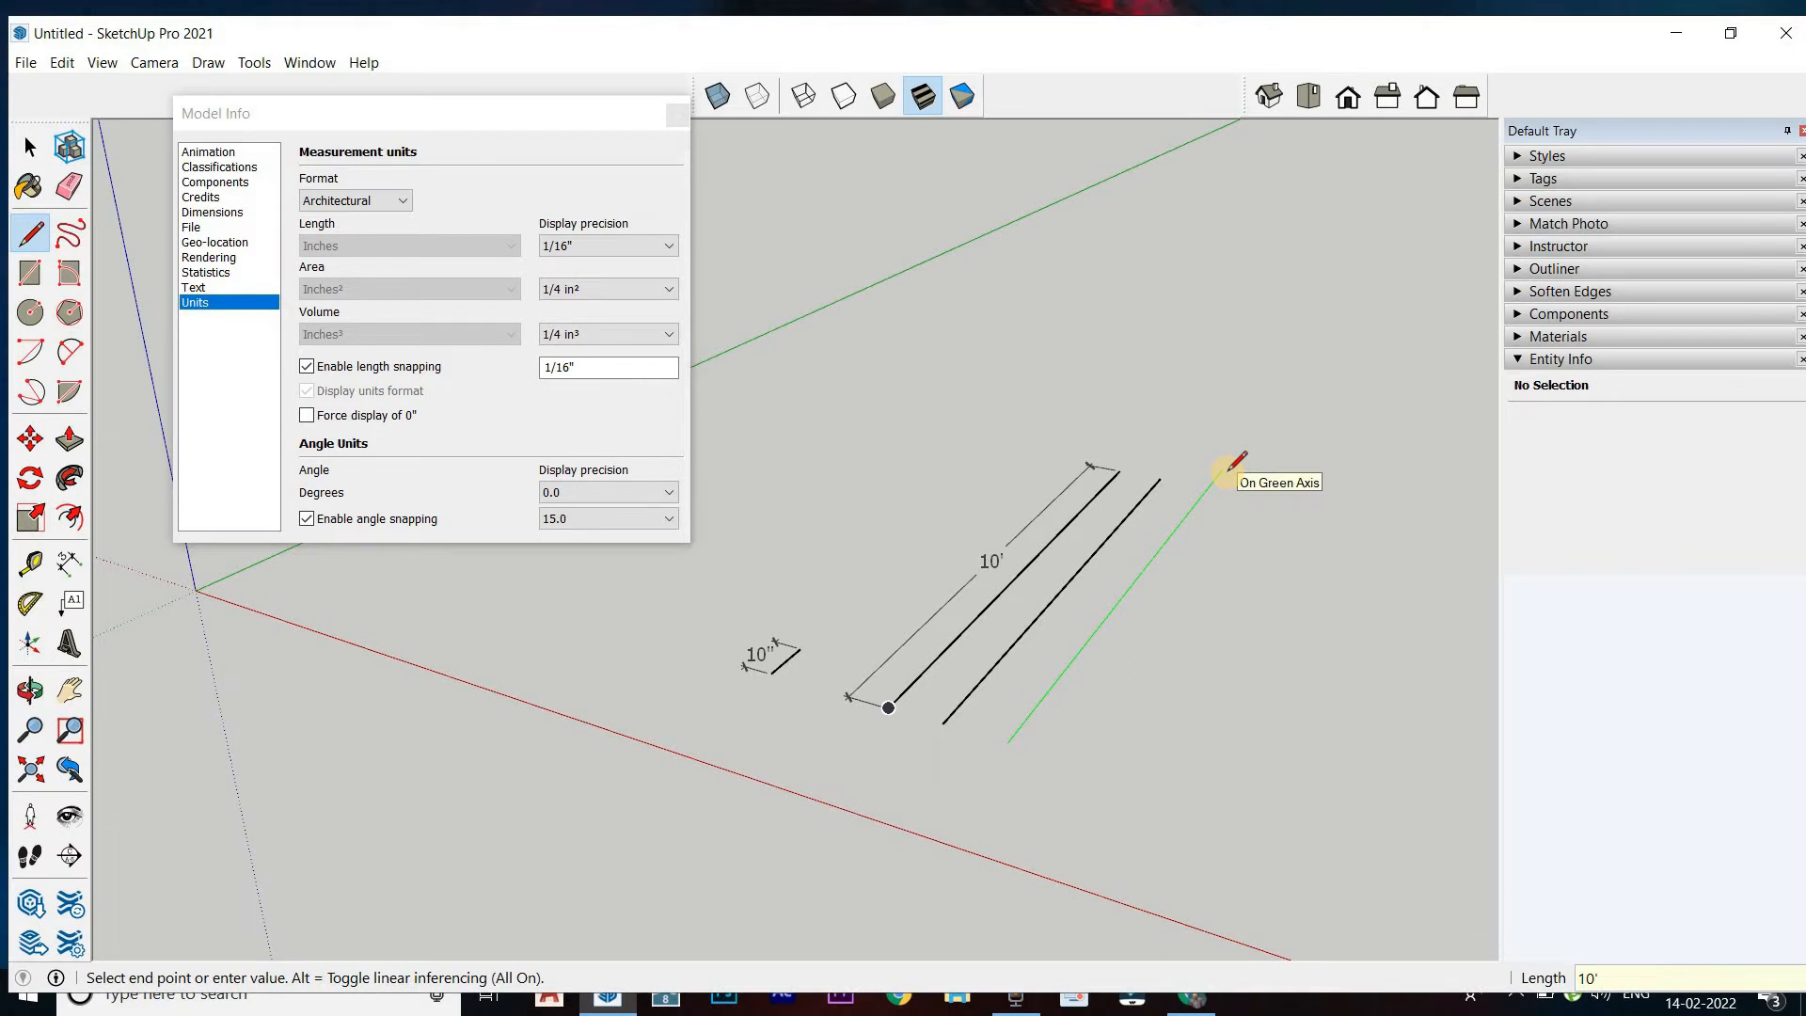
key(Return)
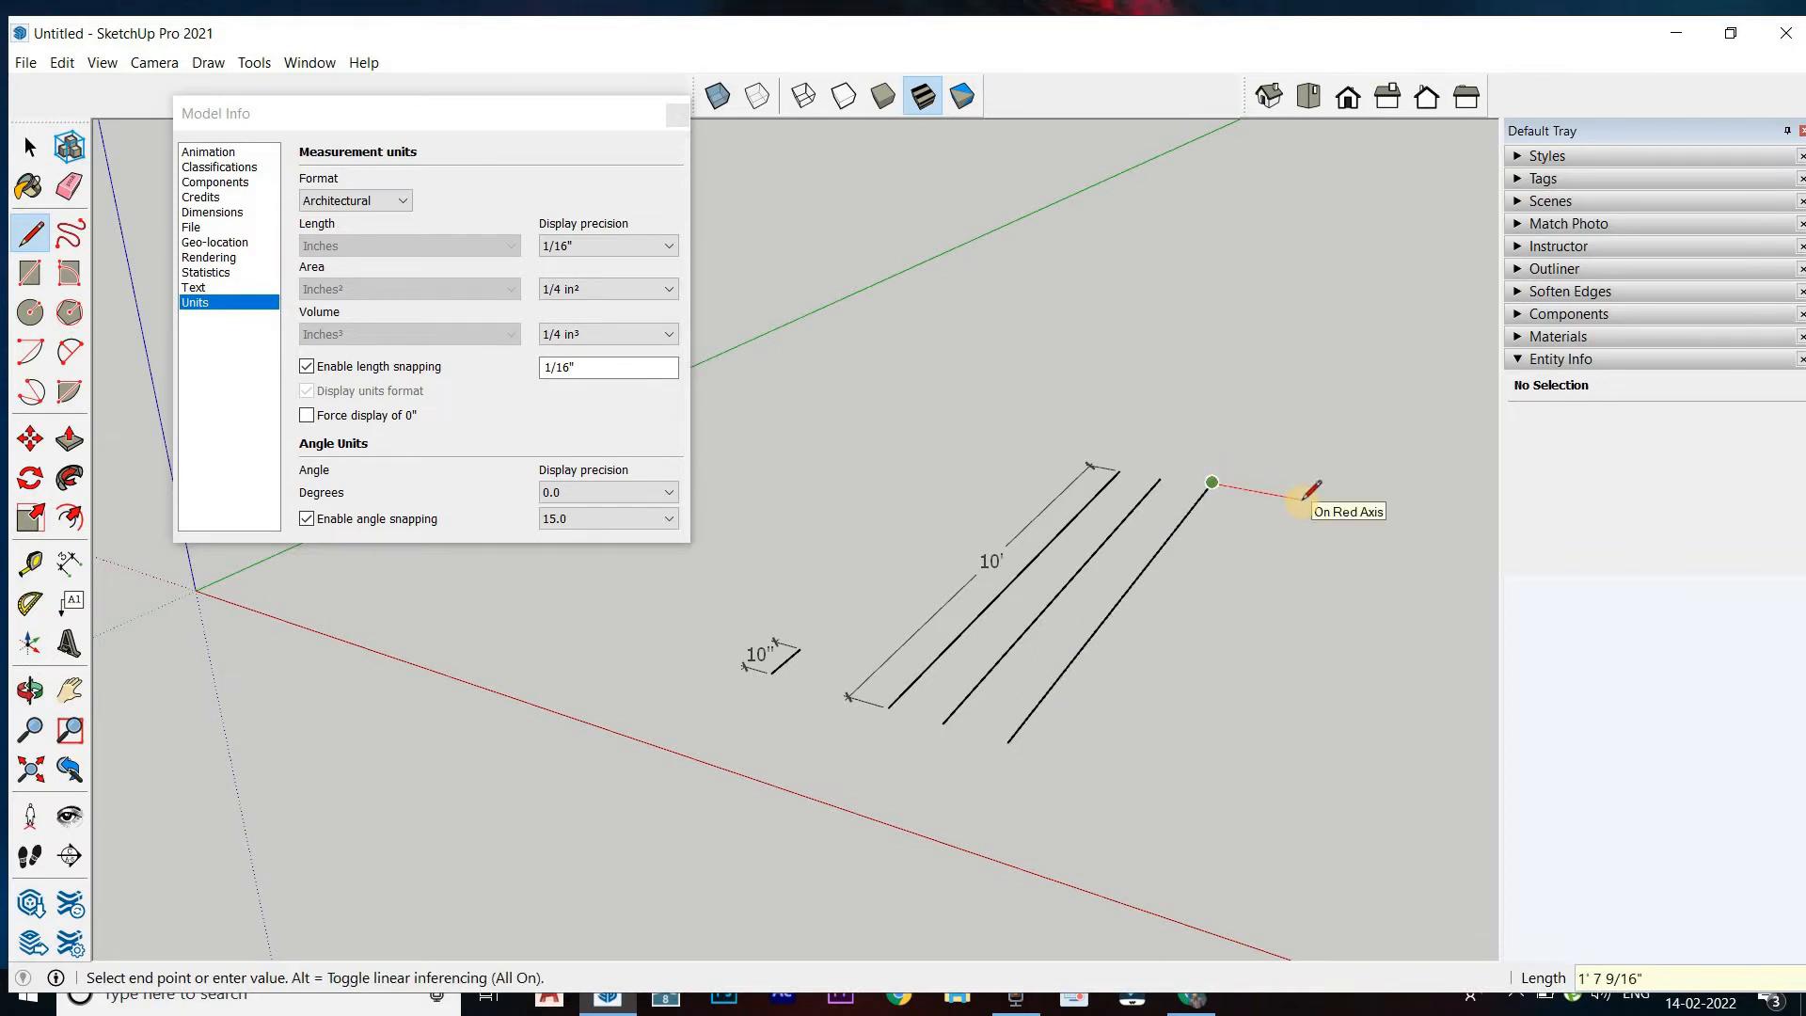
key(Escape)
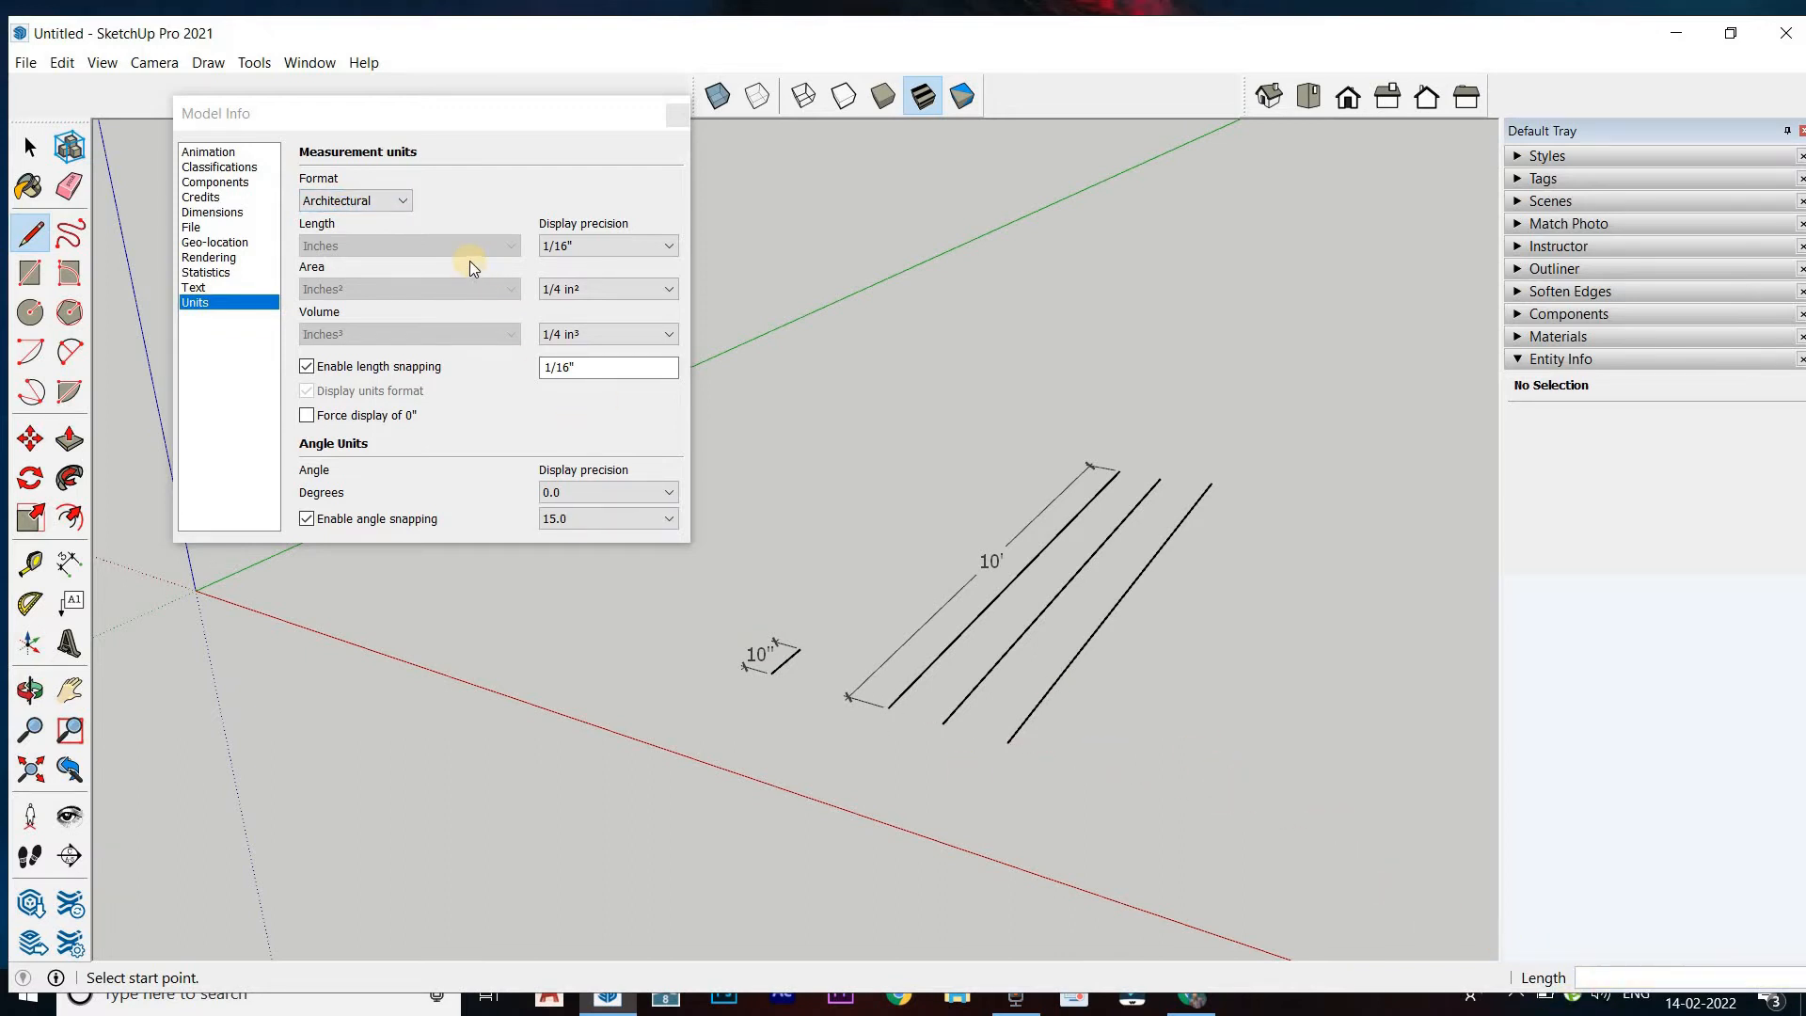
Toggle the unit format between Engineering and Architectural to compare the dimensions, and leave it on Engineering
click(353, 204)
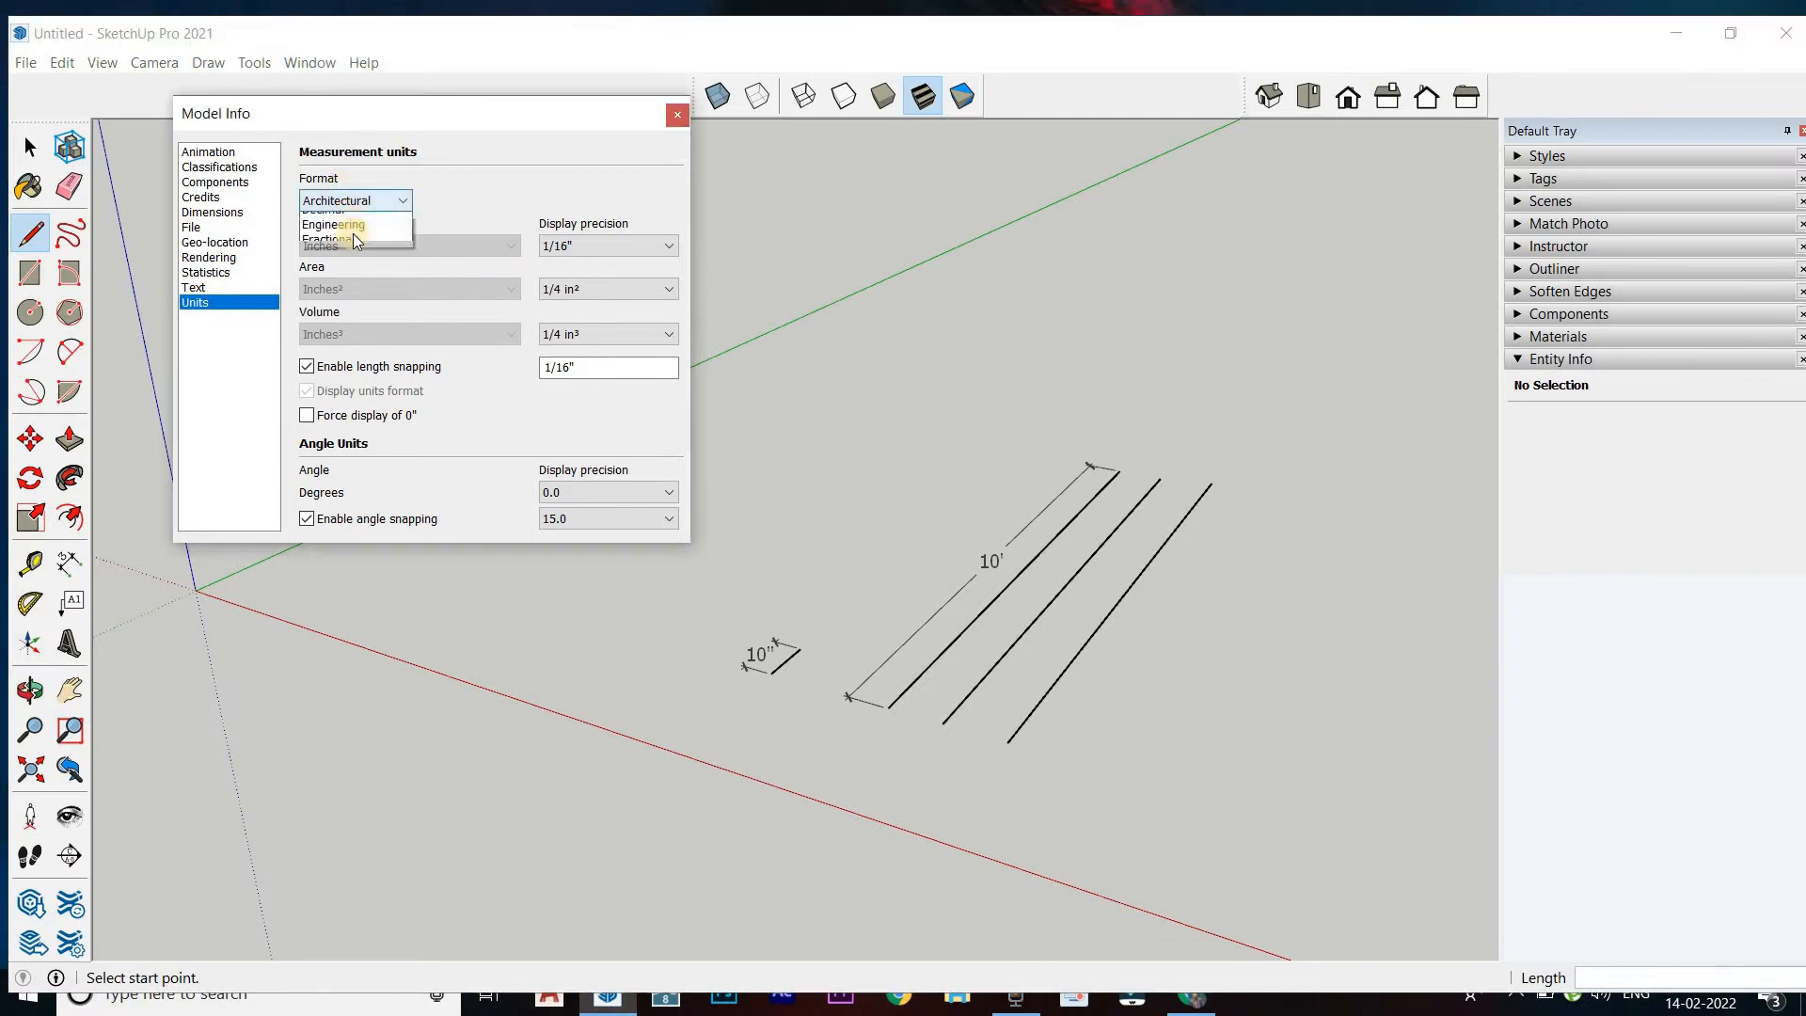
click(356, 252)
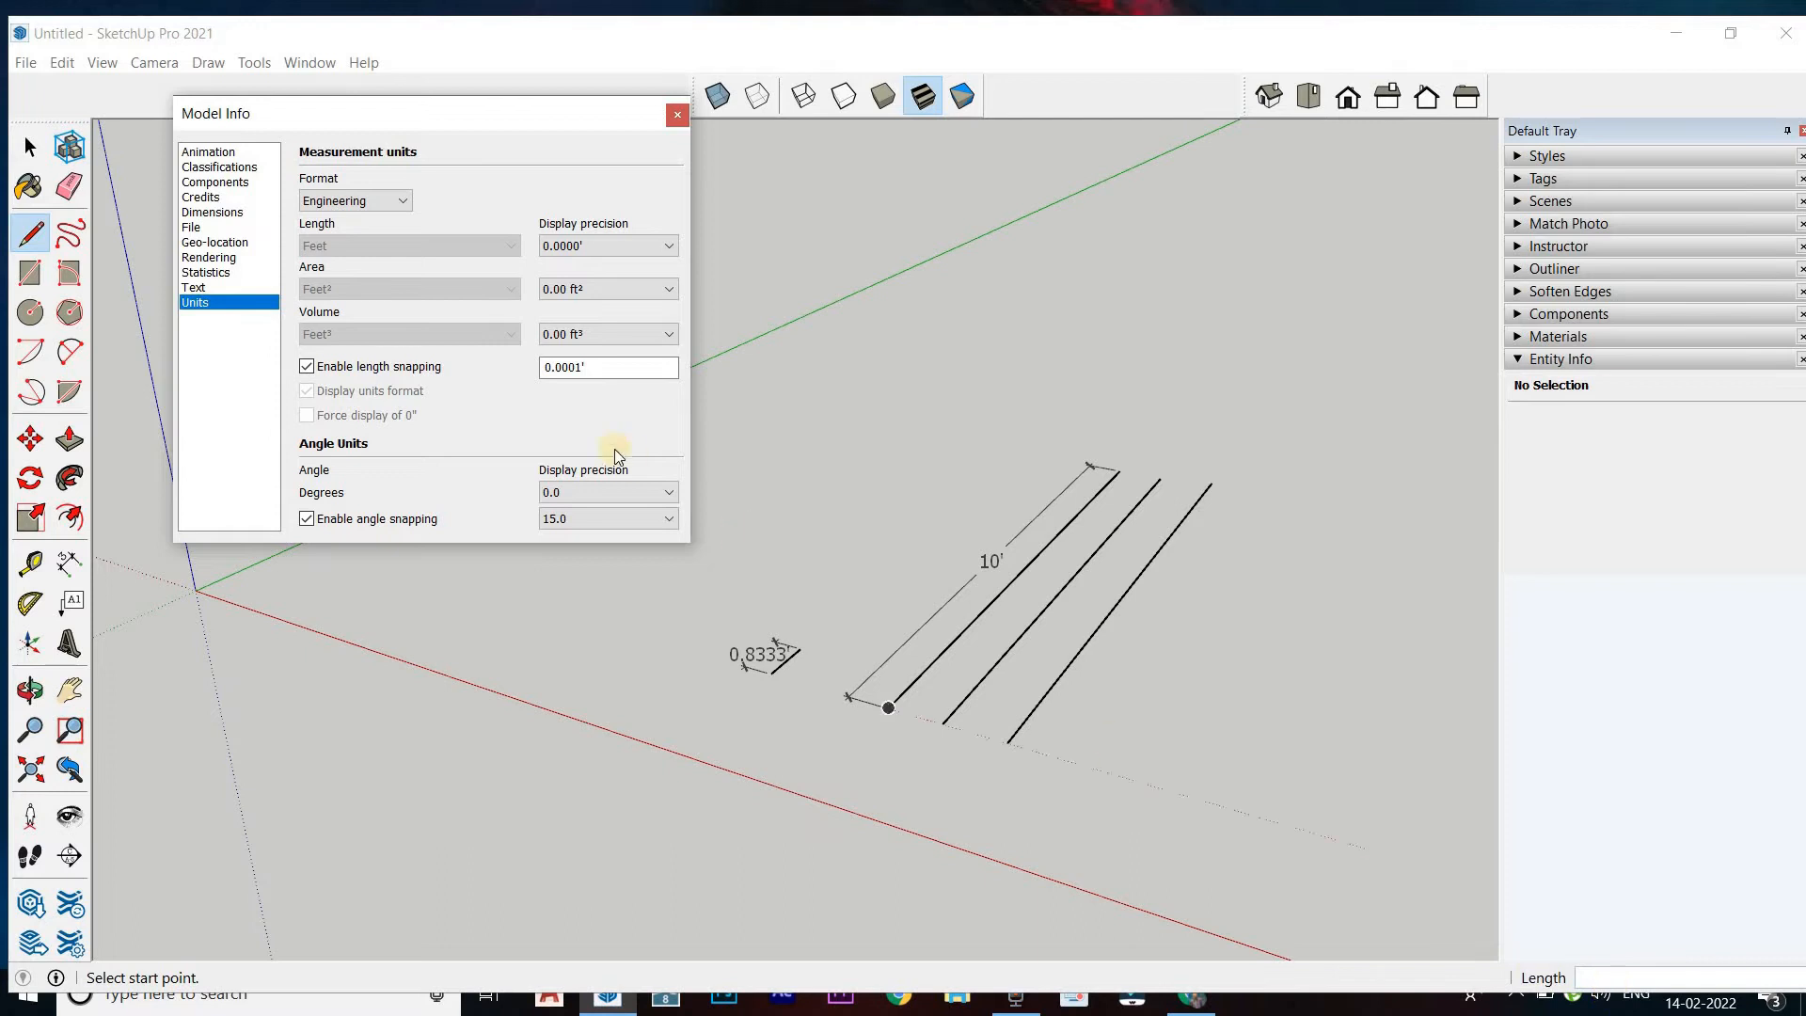
click(324, 201)
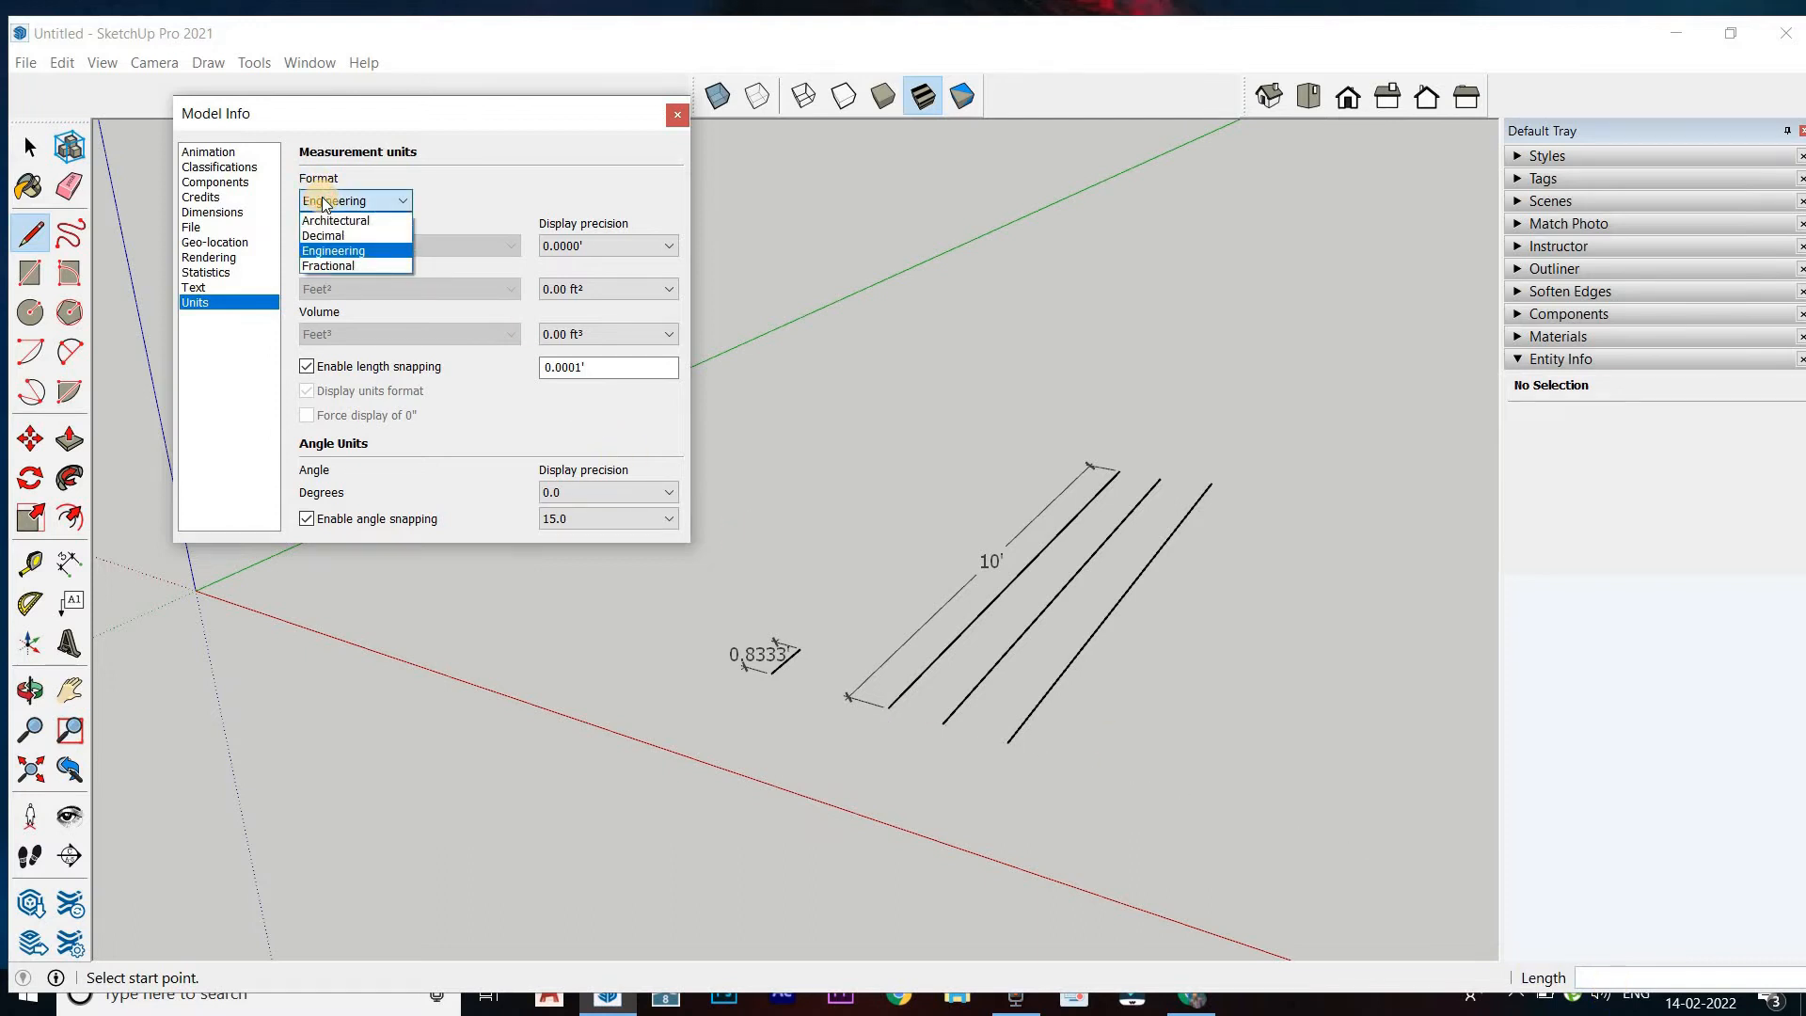
click(331, 220)
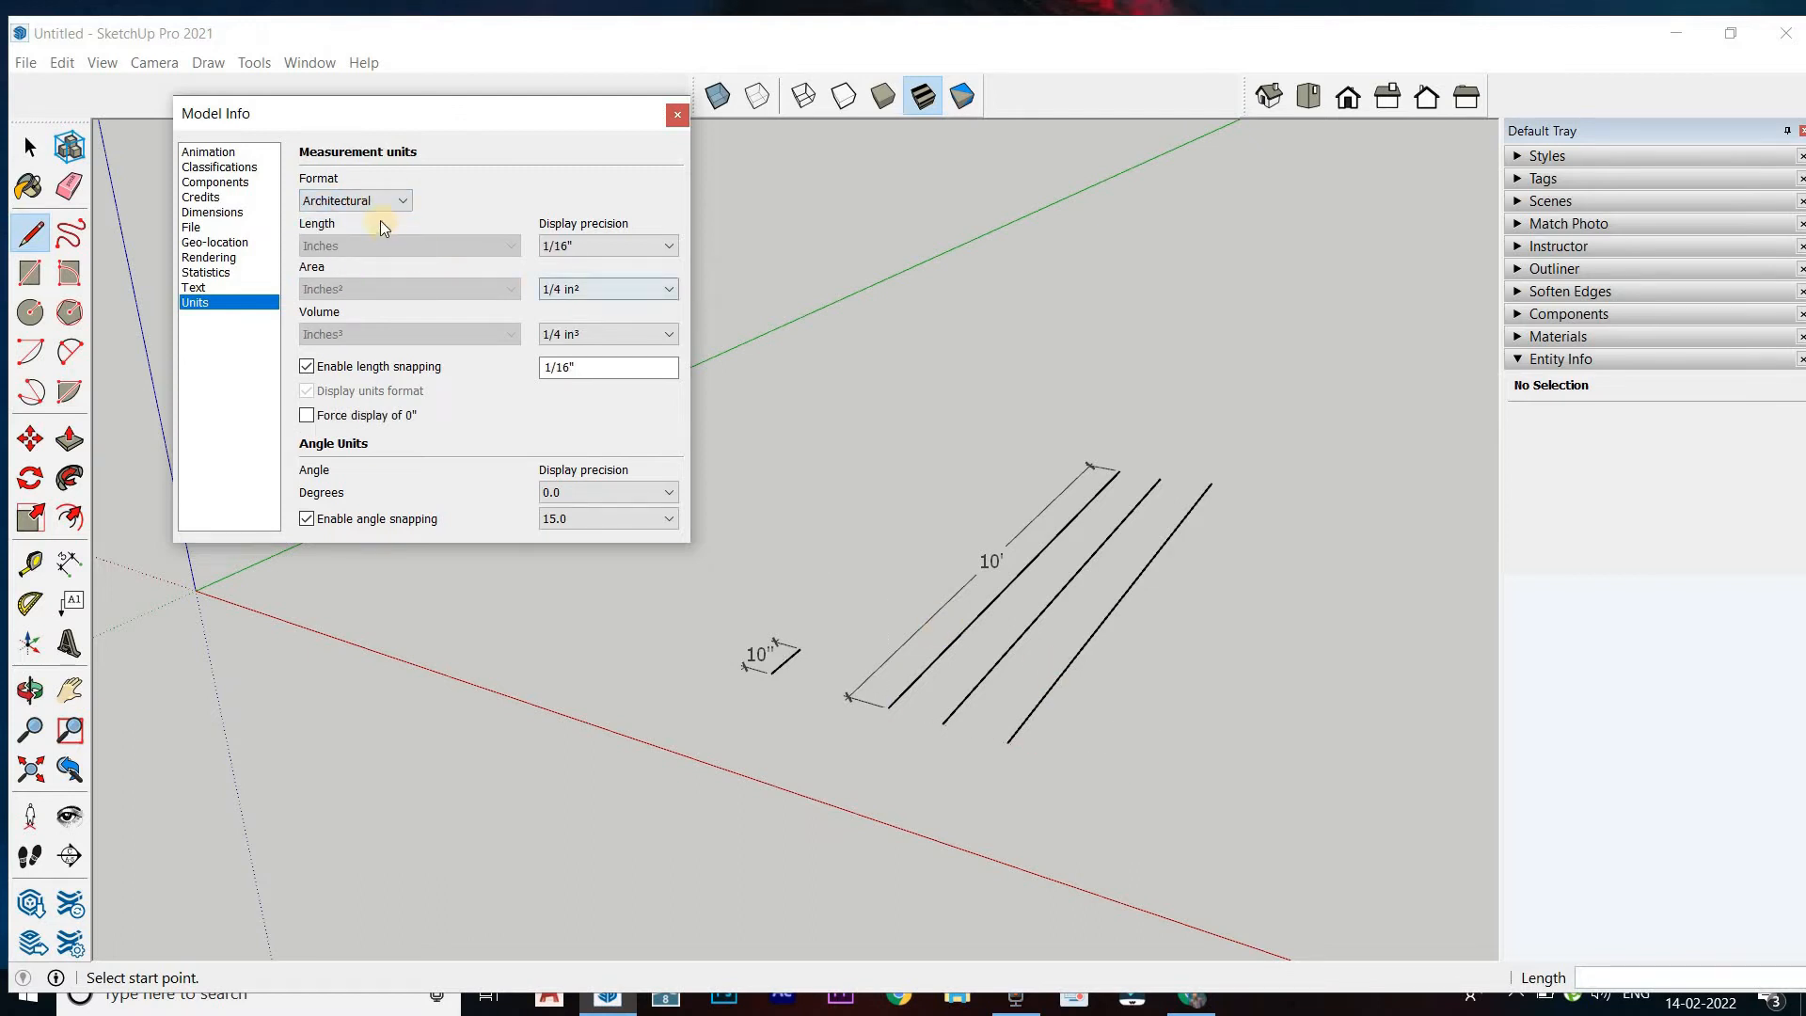
click(353, 251)
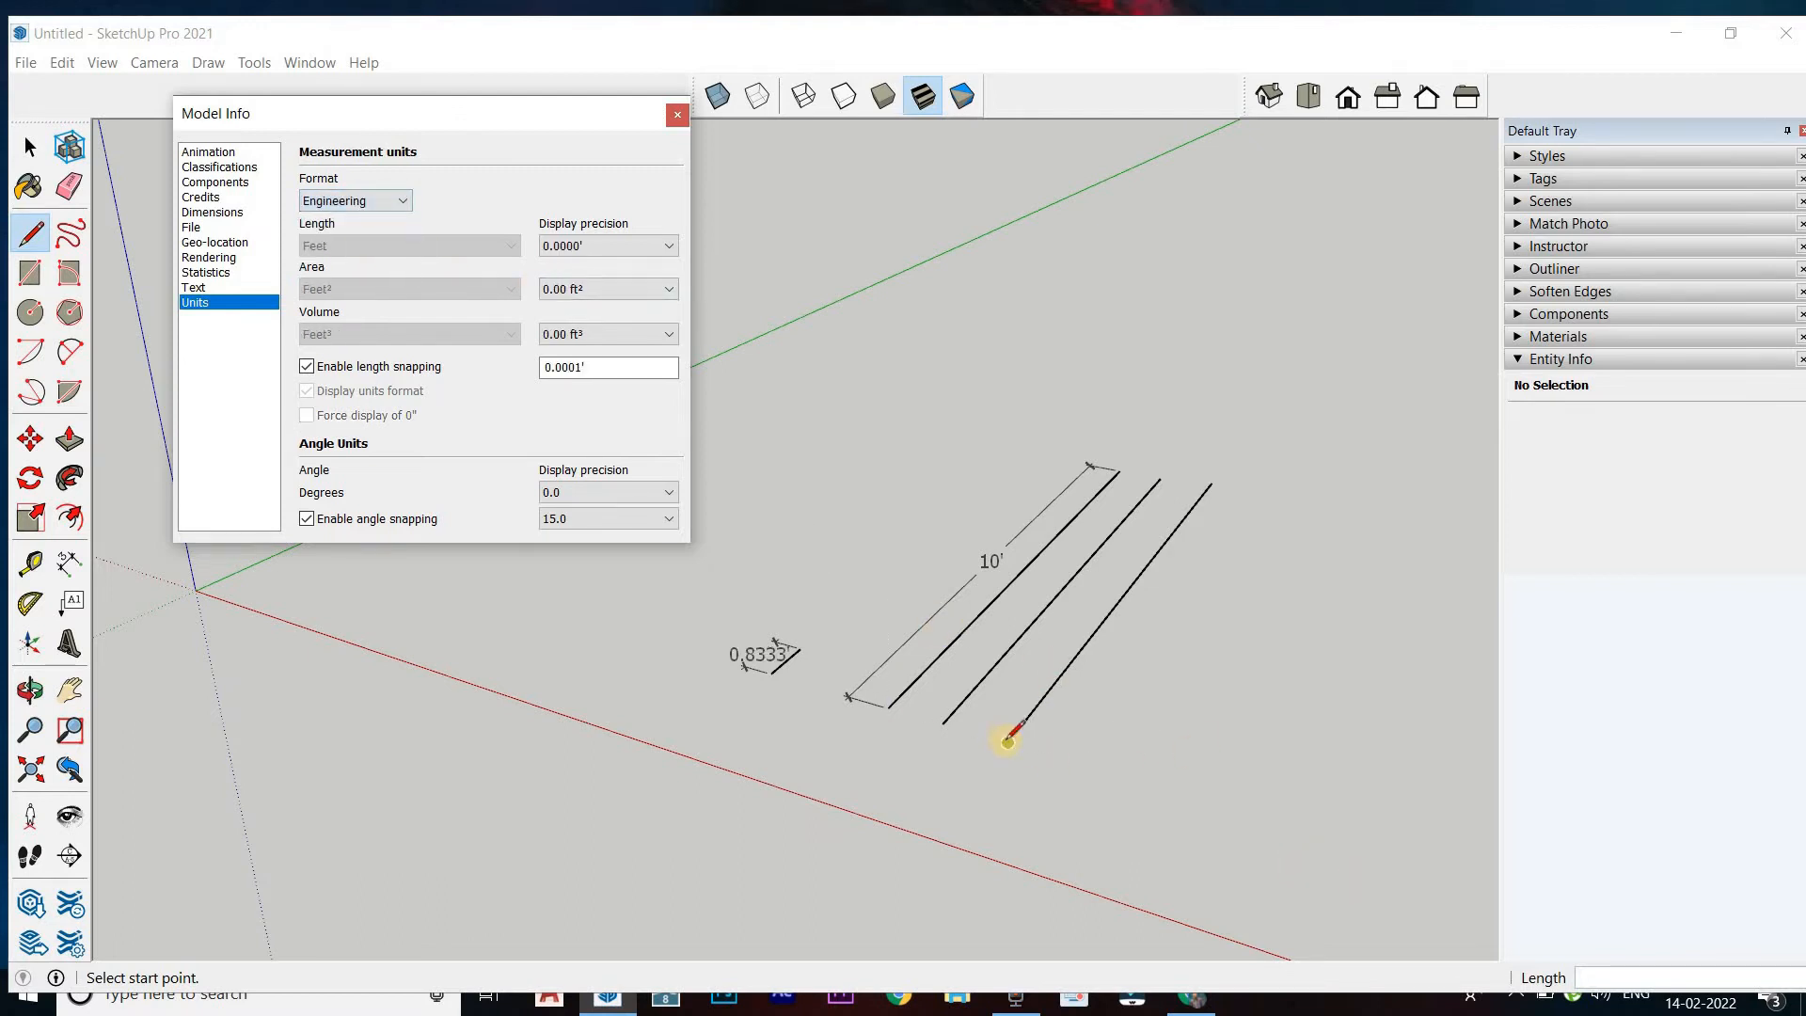
Draw a 10" line along the green axis, beyond the row of long lines
click(1102, 767)
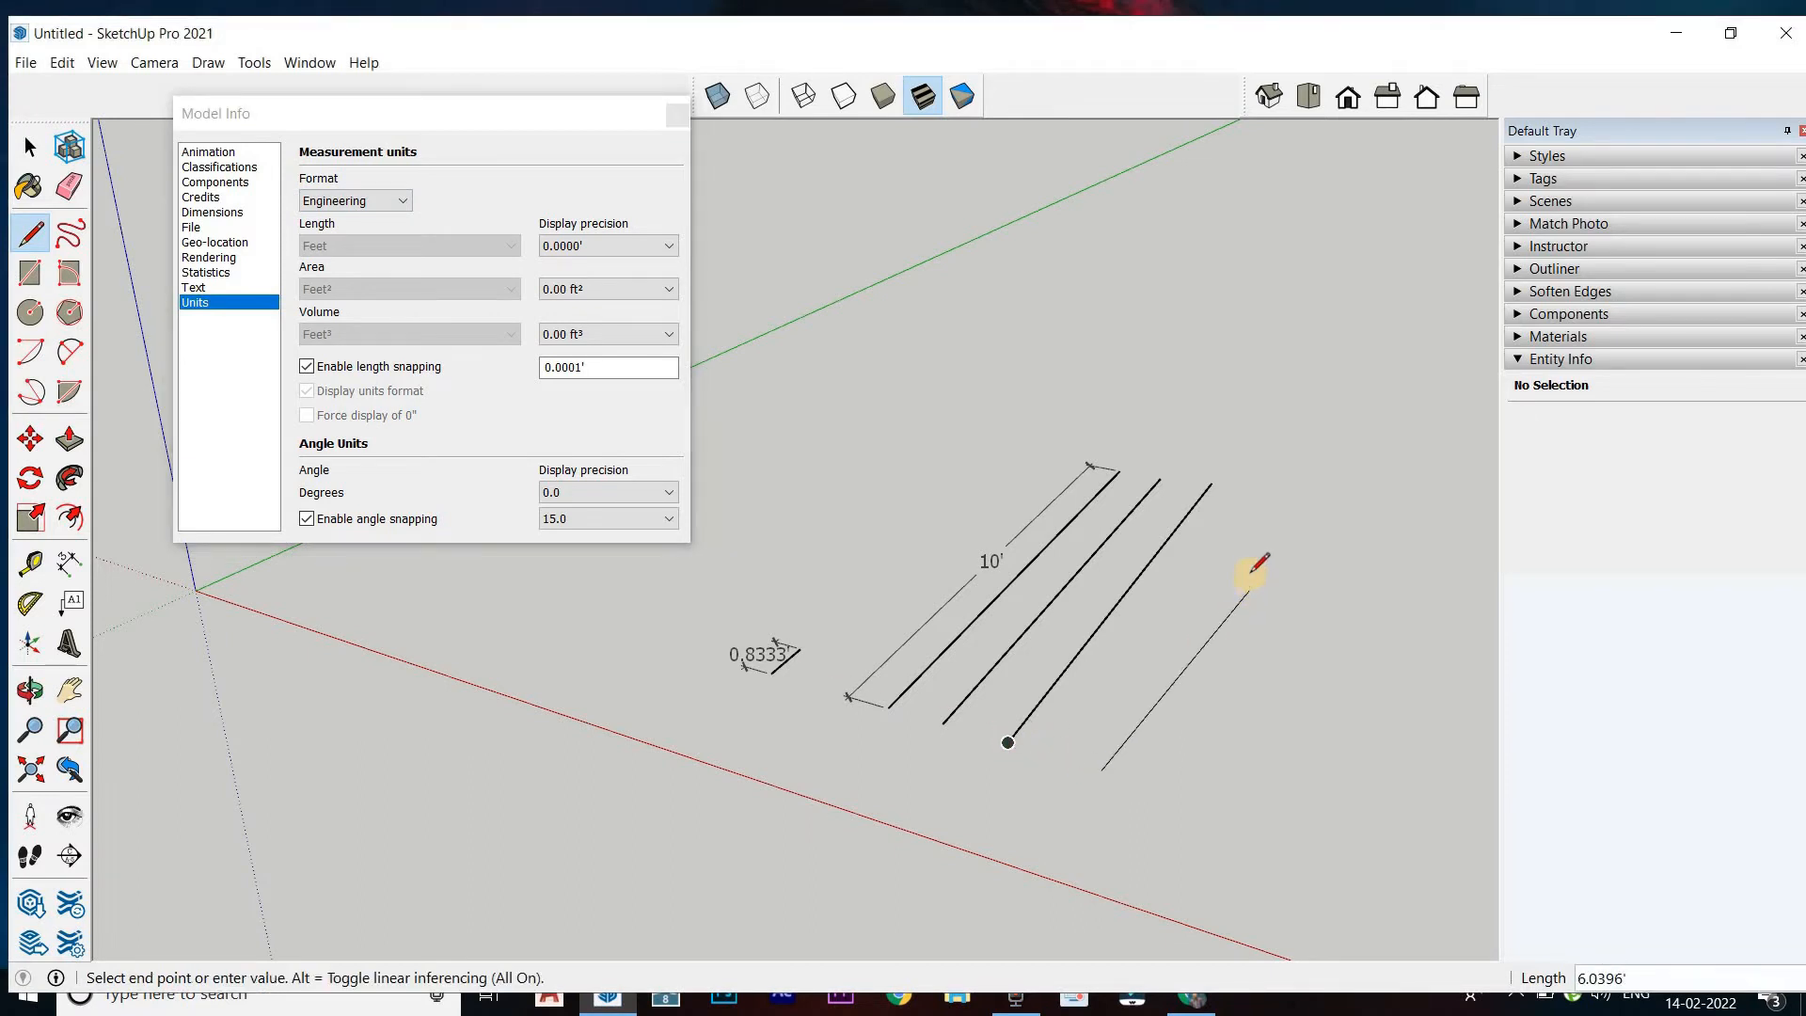
text(1)
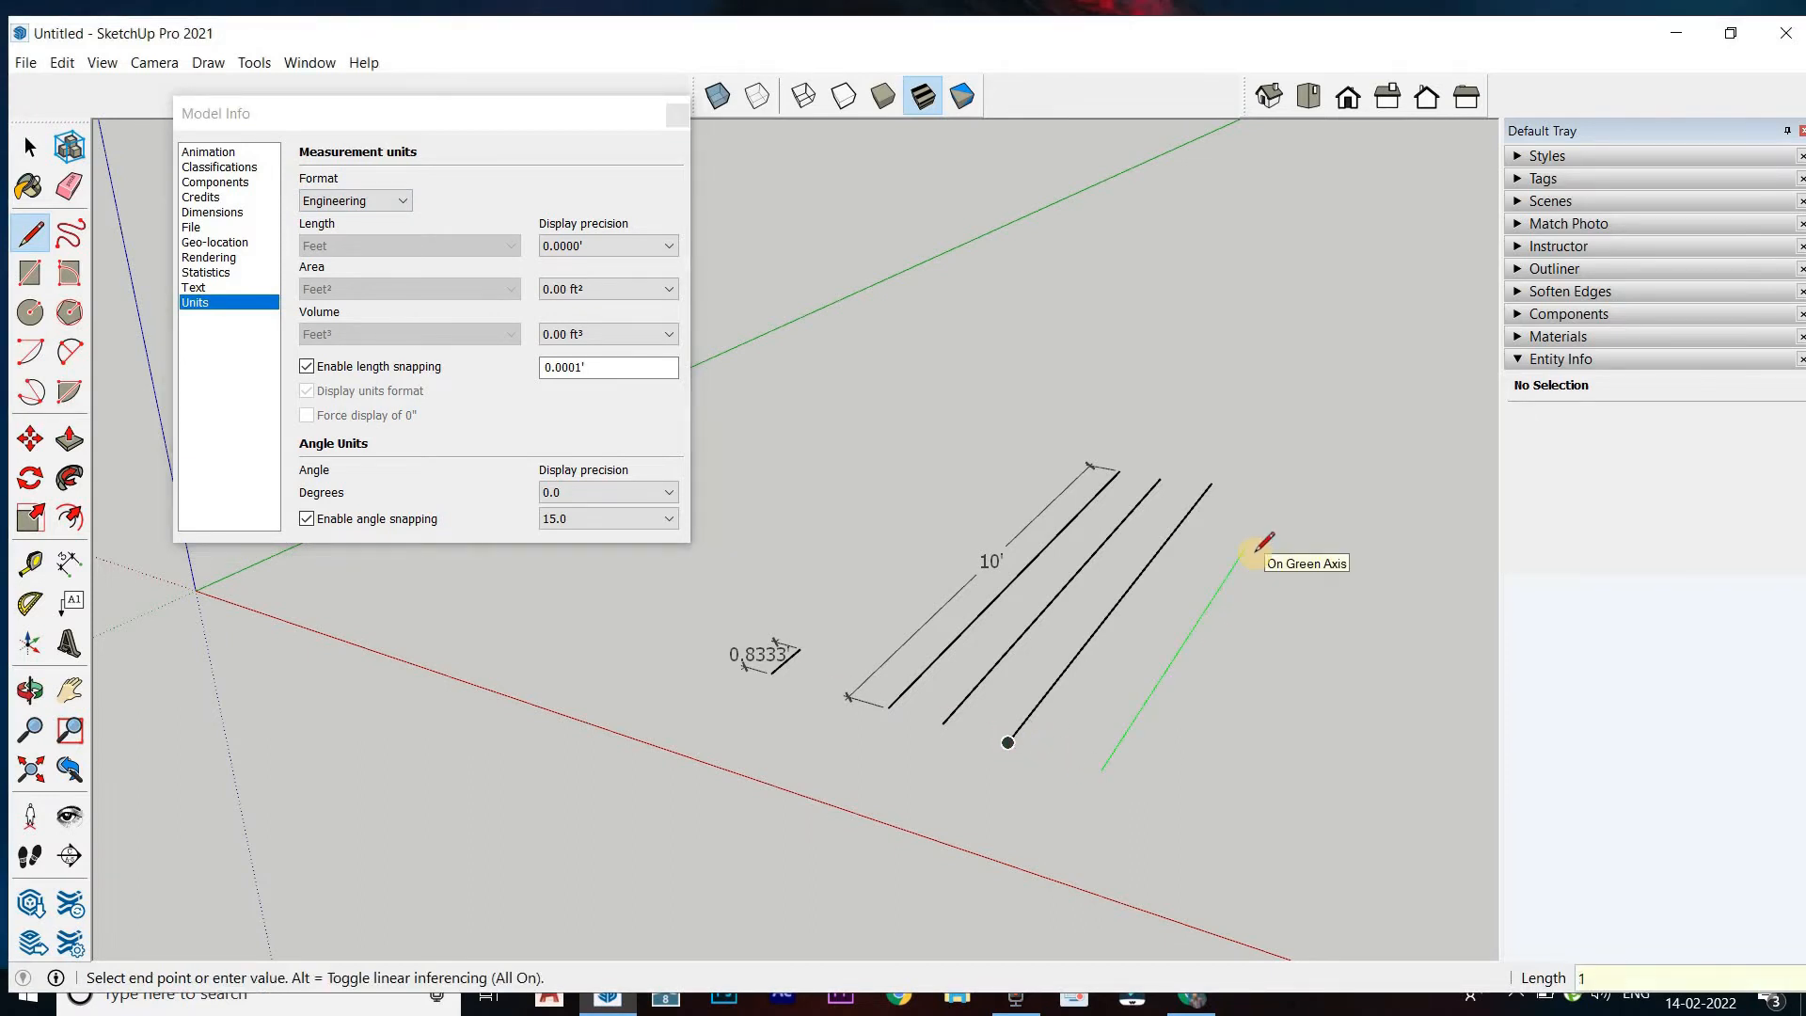
text(0")
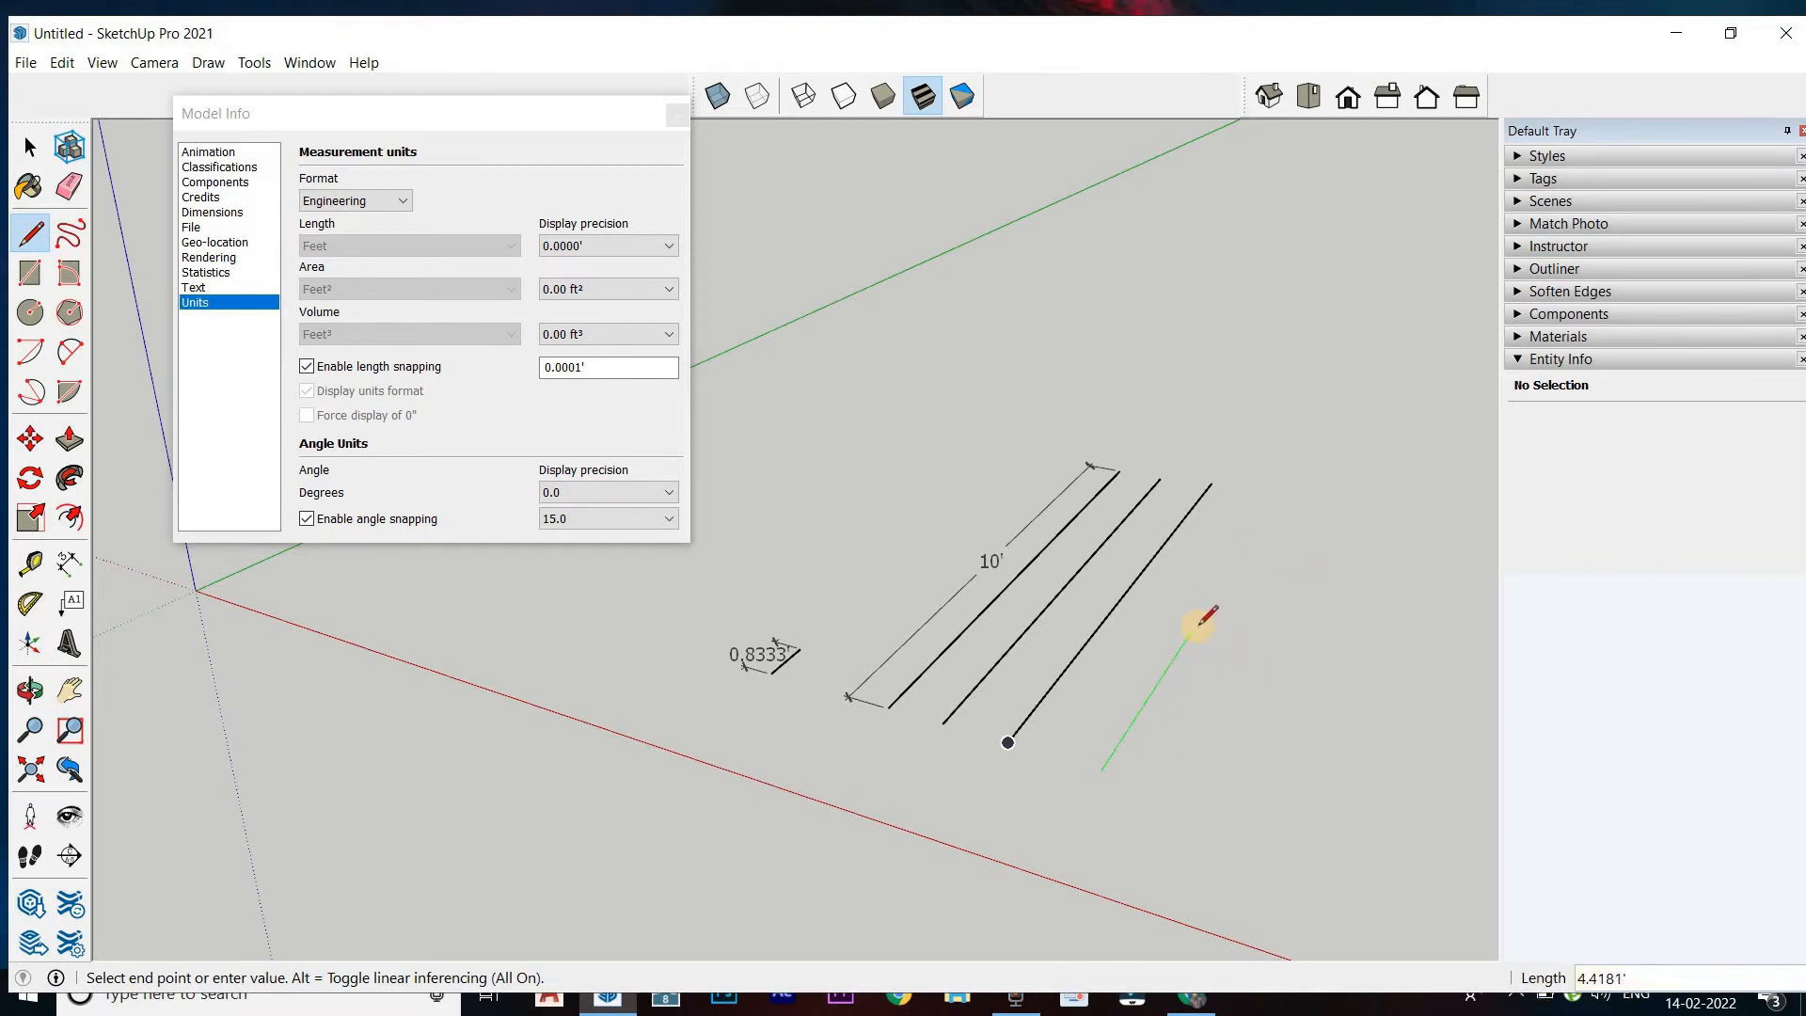
key(Return)
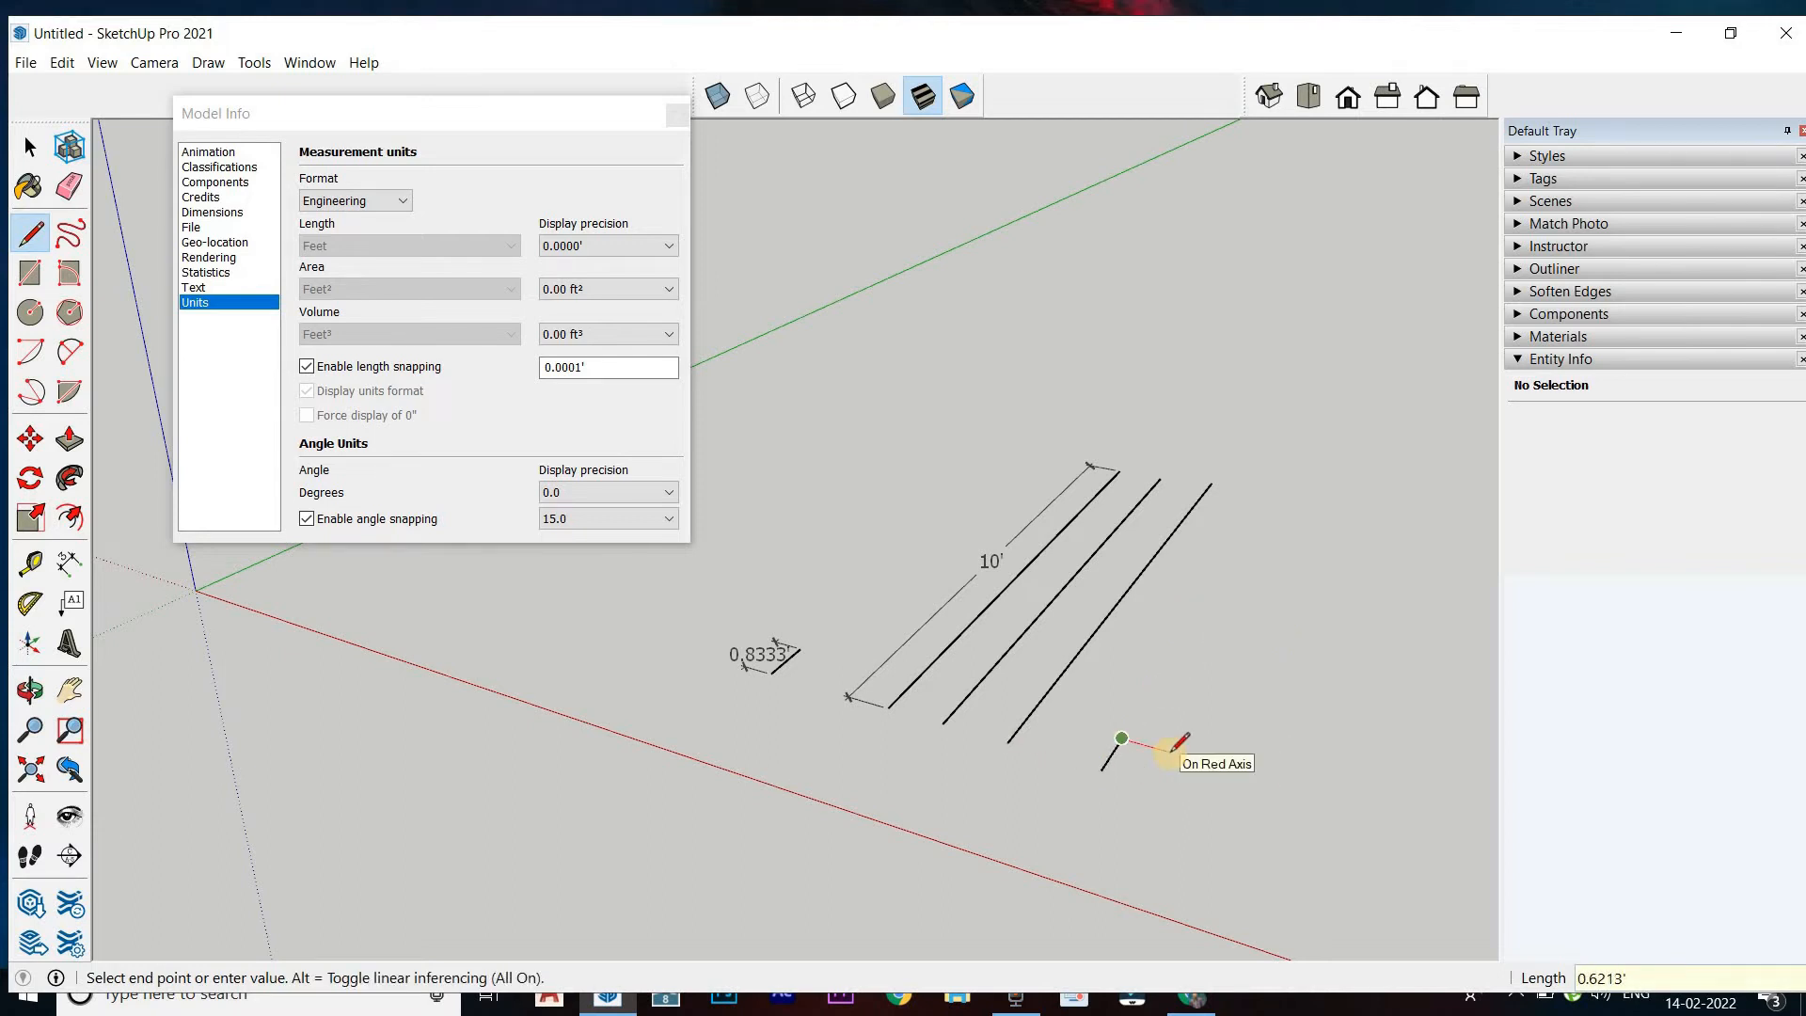
key(Escape)
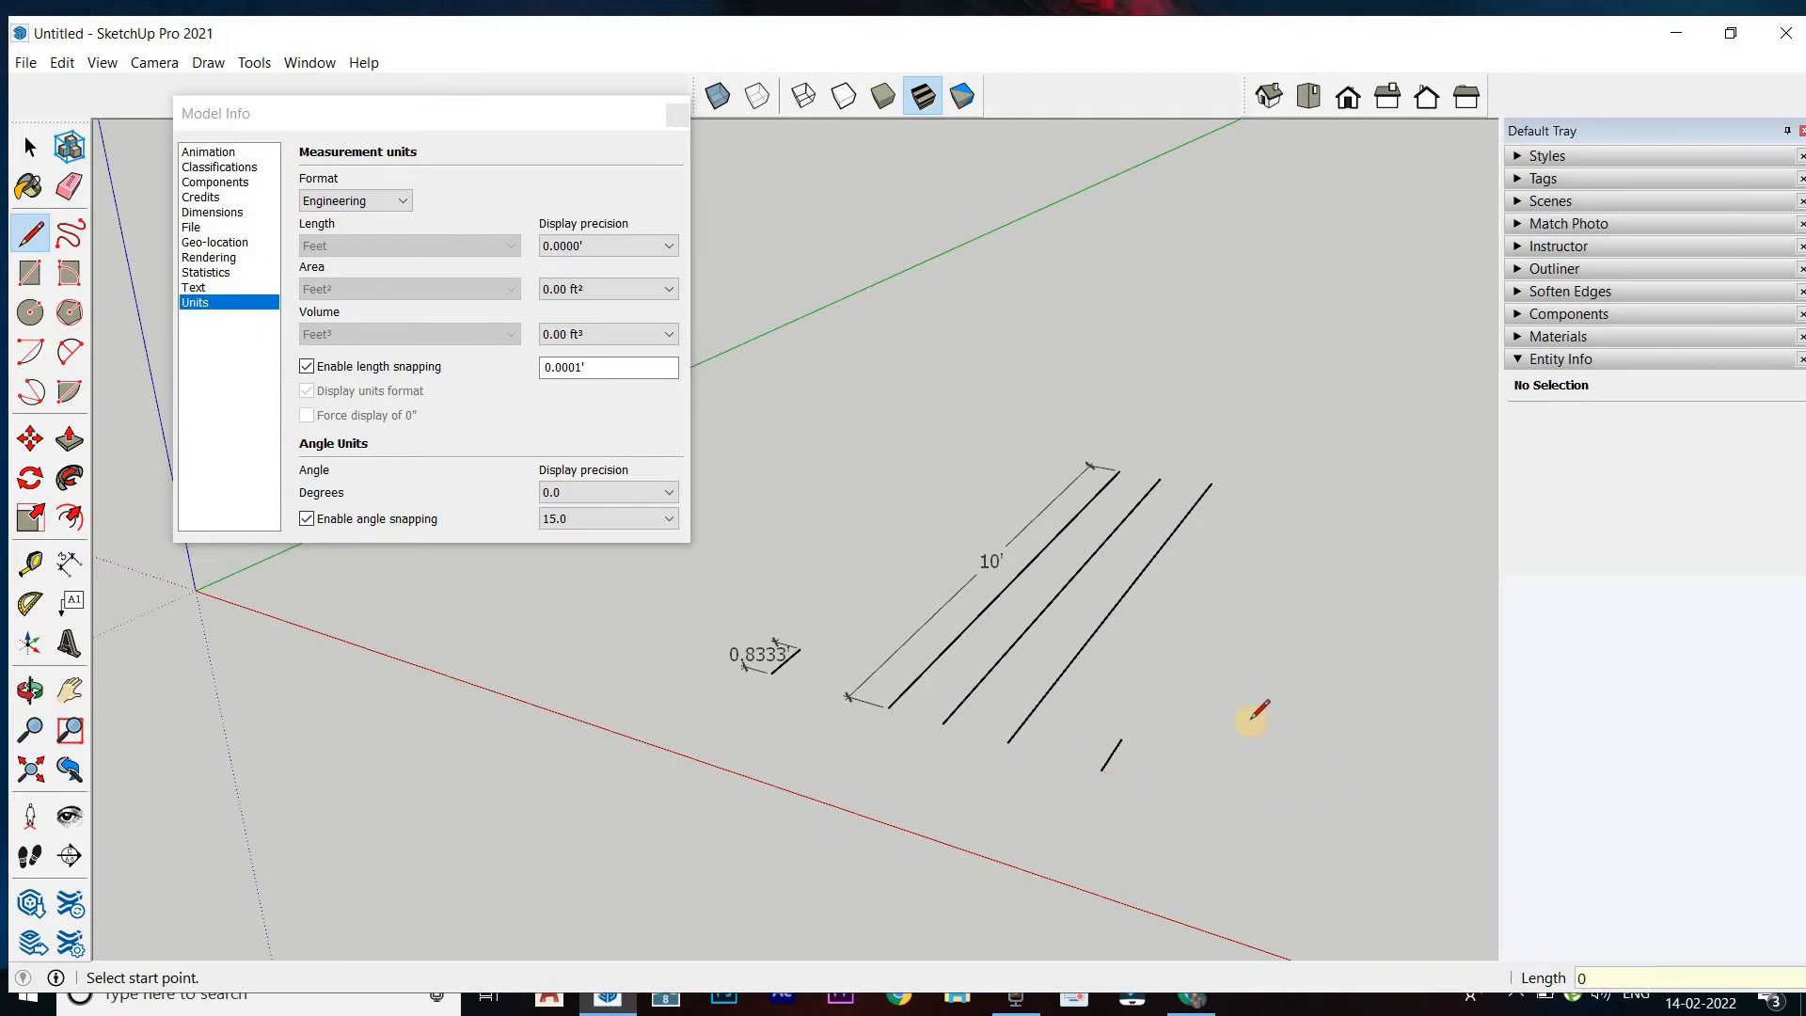
Draw a 10' line along the green axis on the far side of the new undimensioned short line
click(1294, 612)
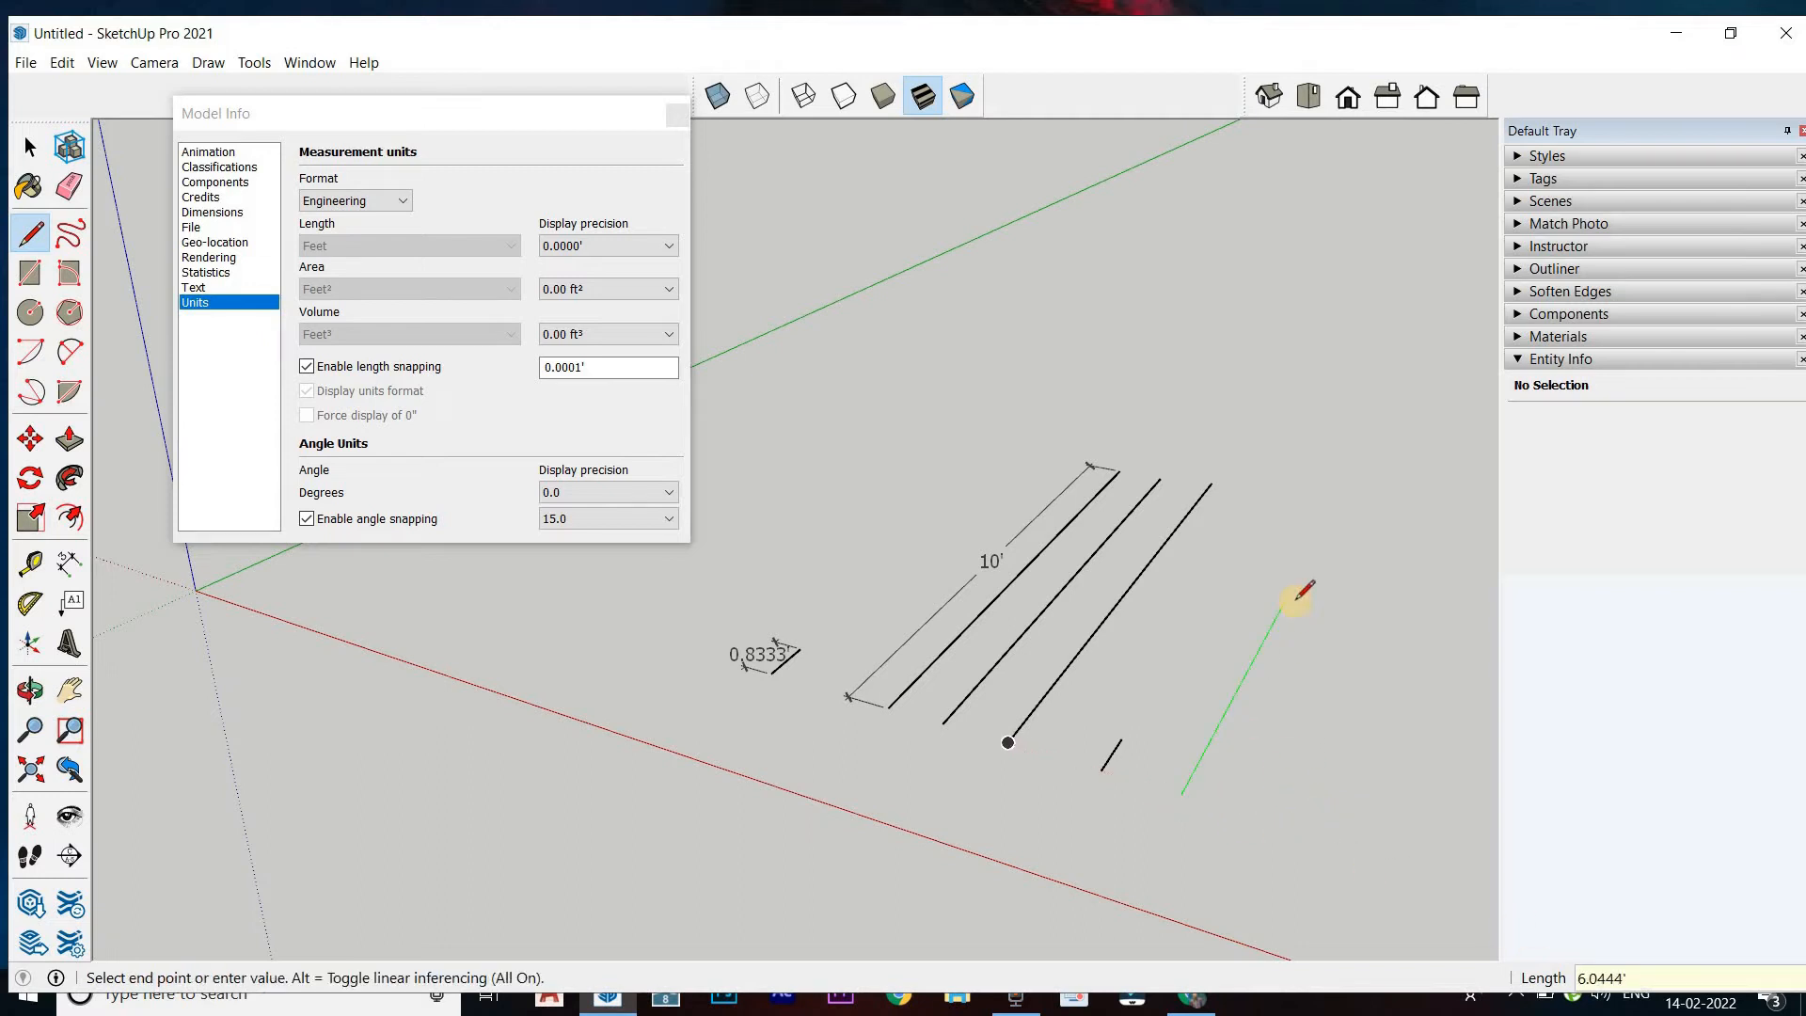
key(Return)
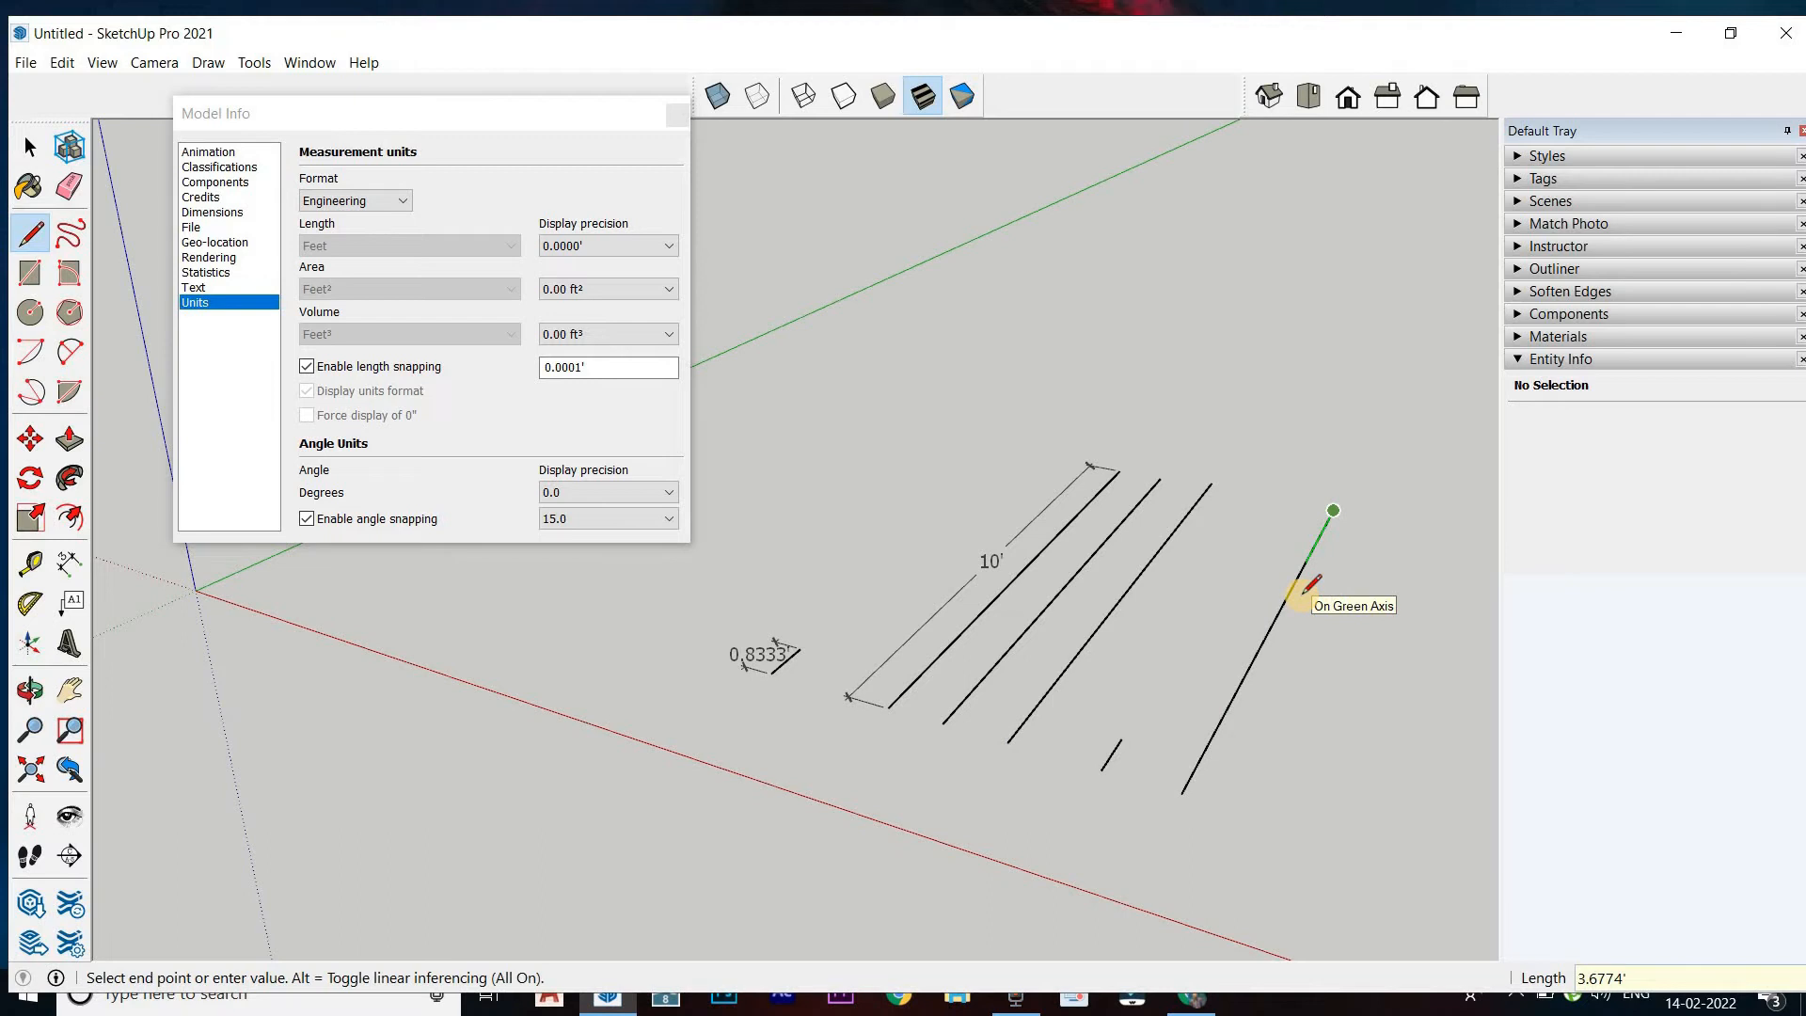
key(Escape)
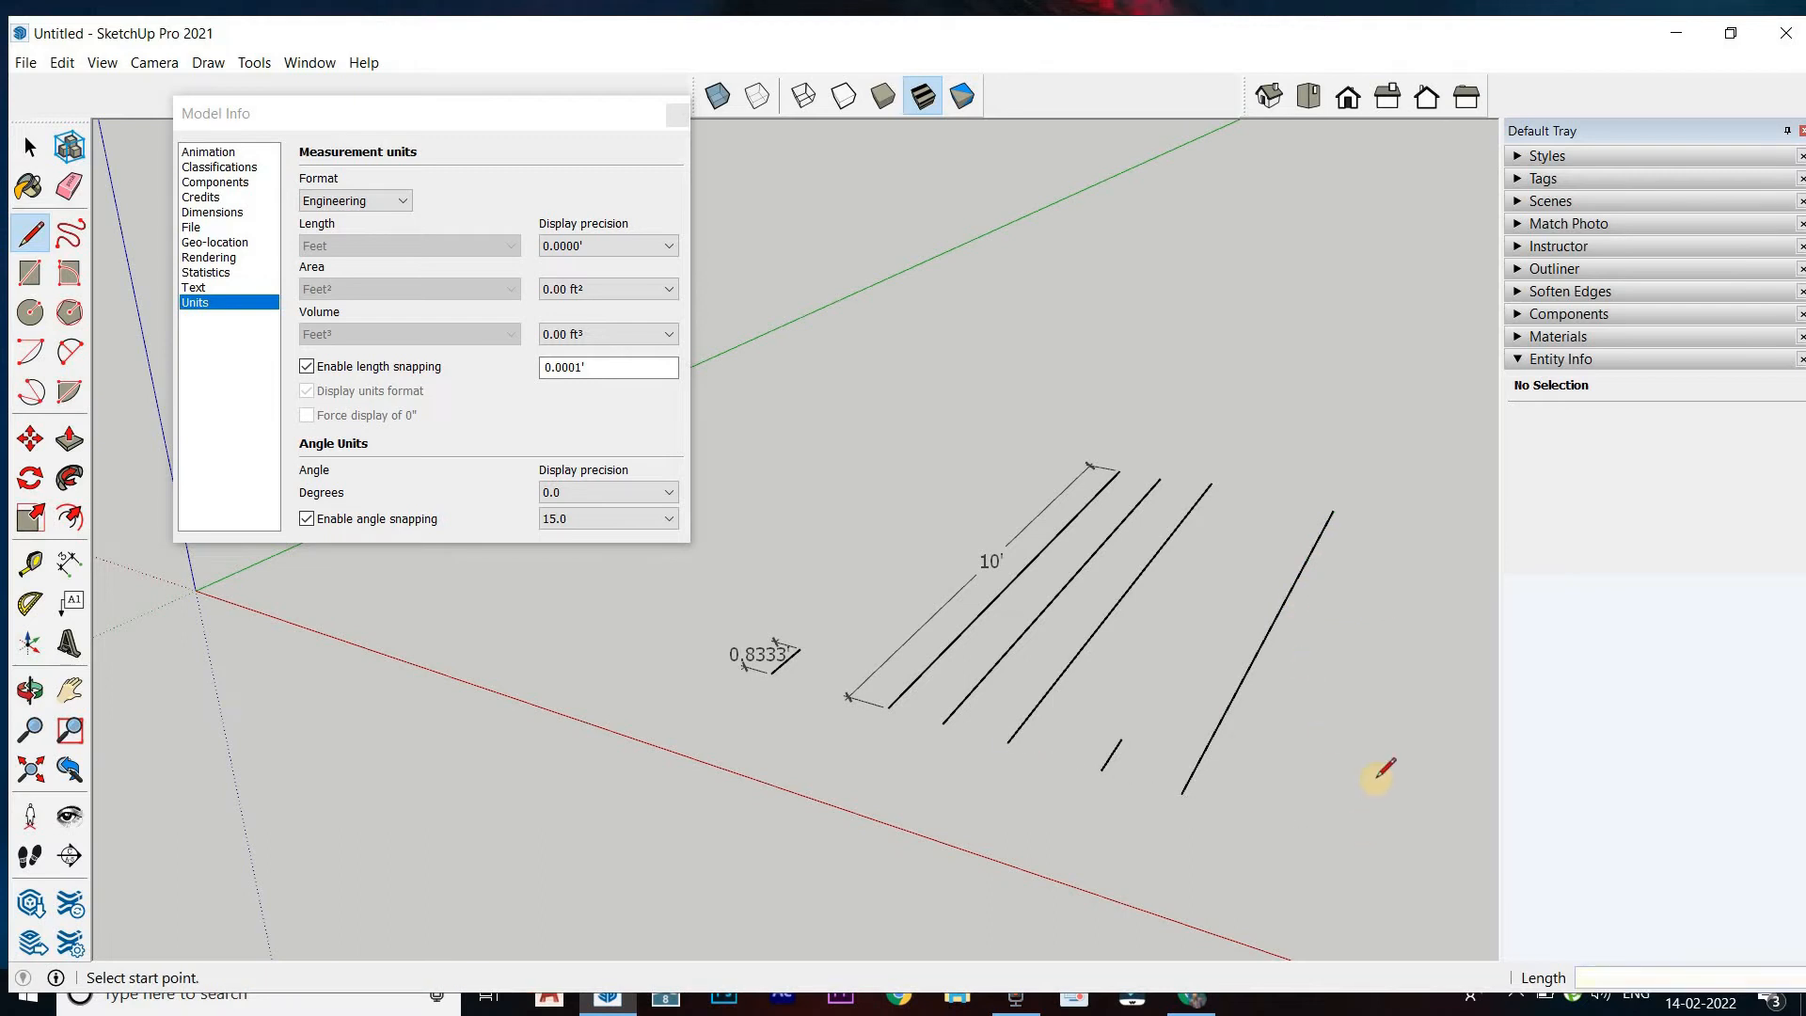
text(")
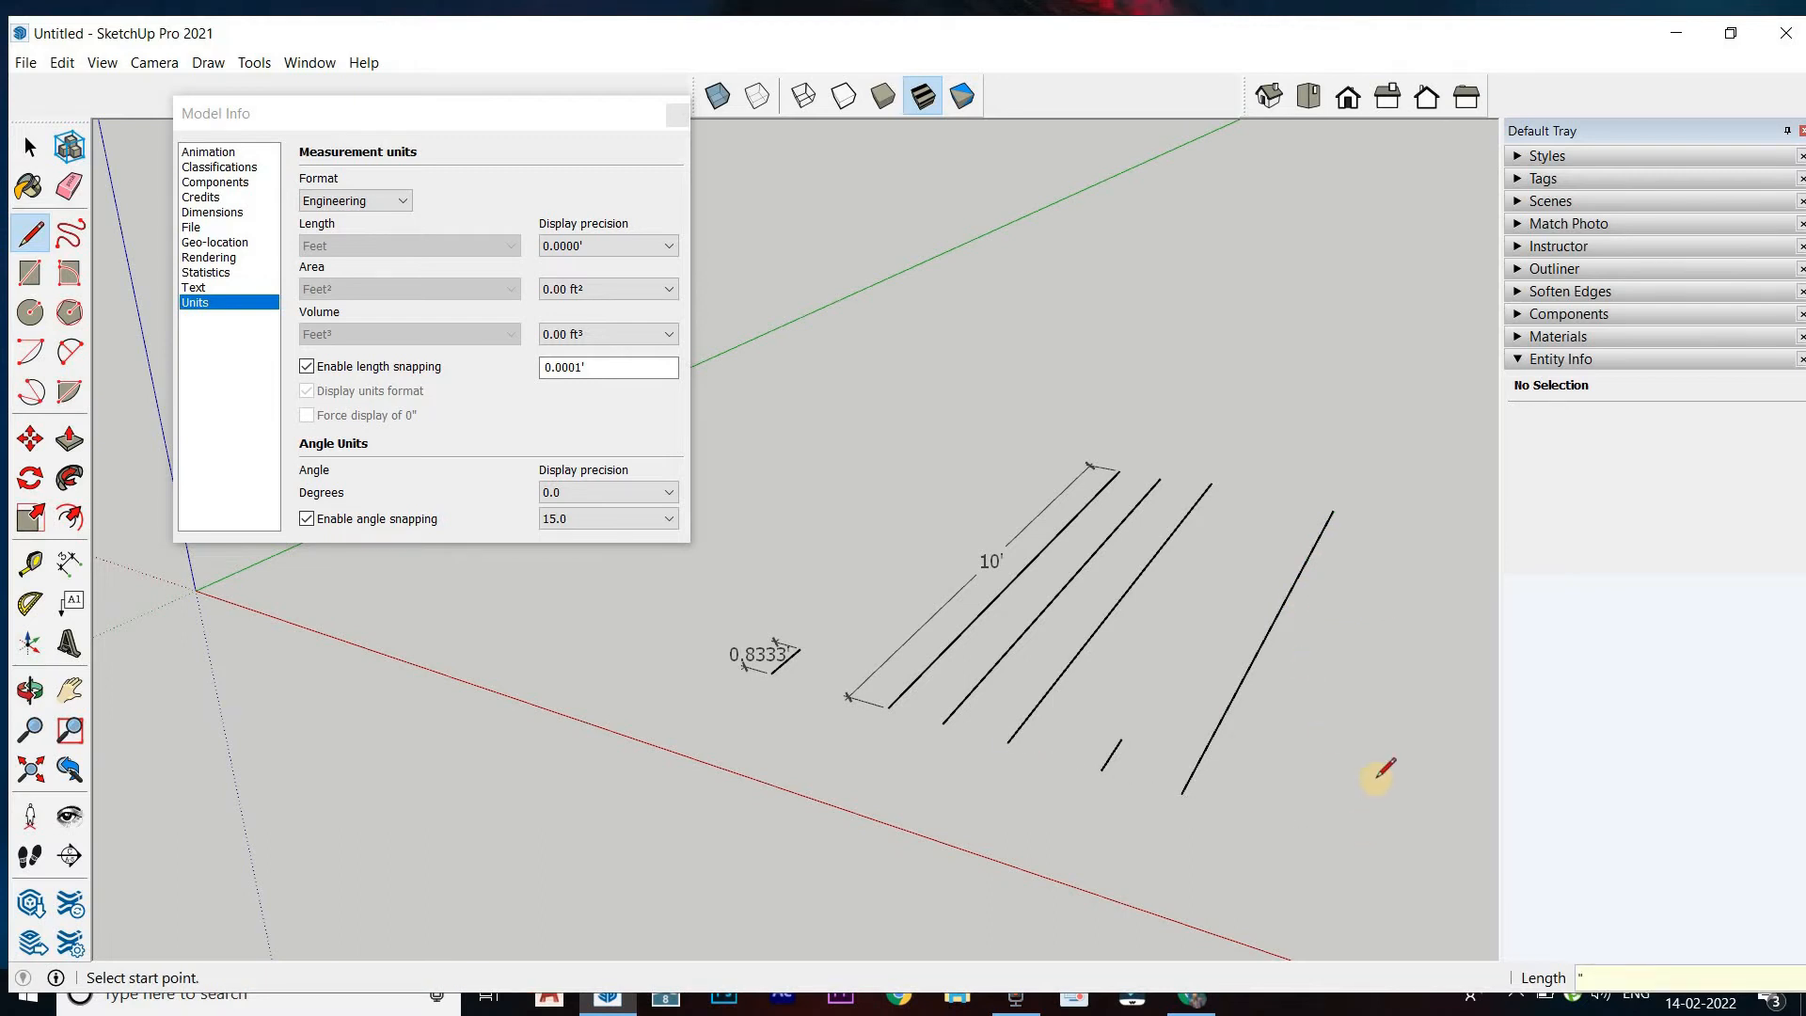
Switch the unit format to Architectural and on to Decimal, and review the length units while keeping Inches
click(376, 208)
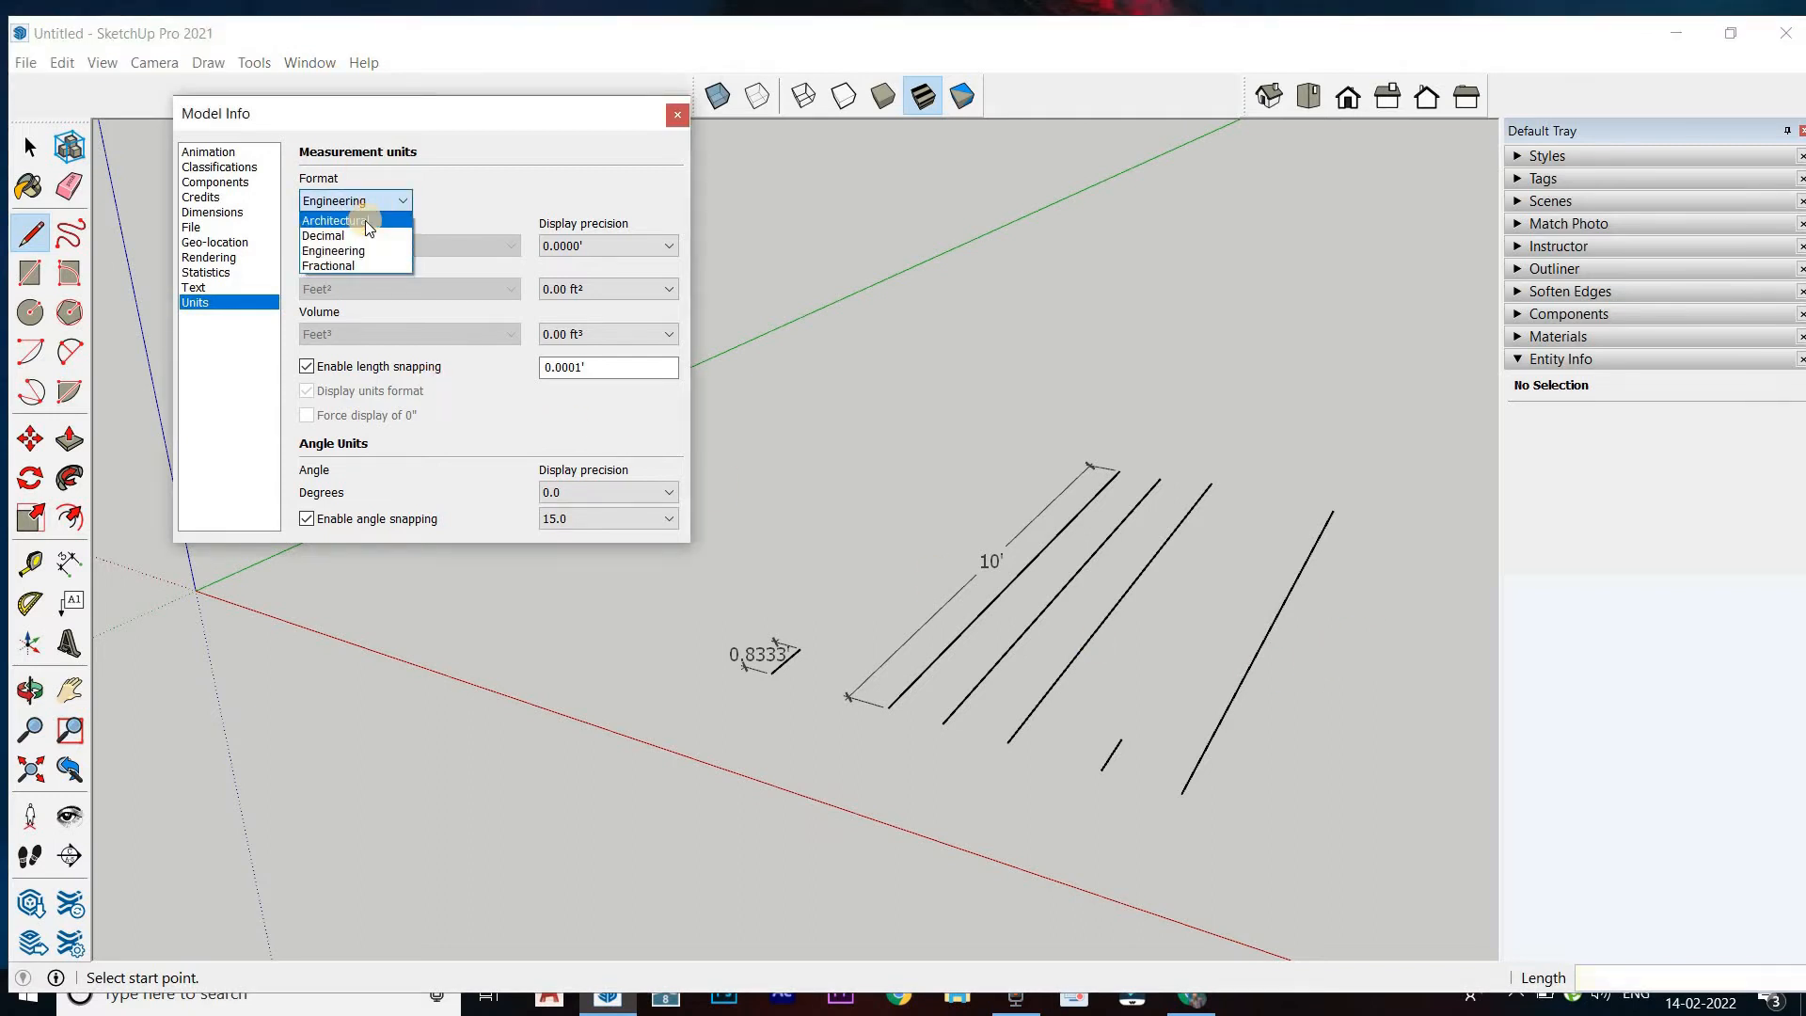
click(367, 219)
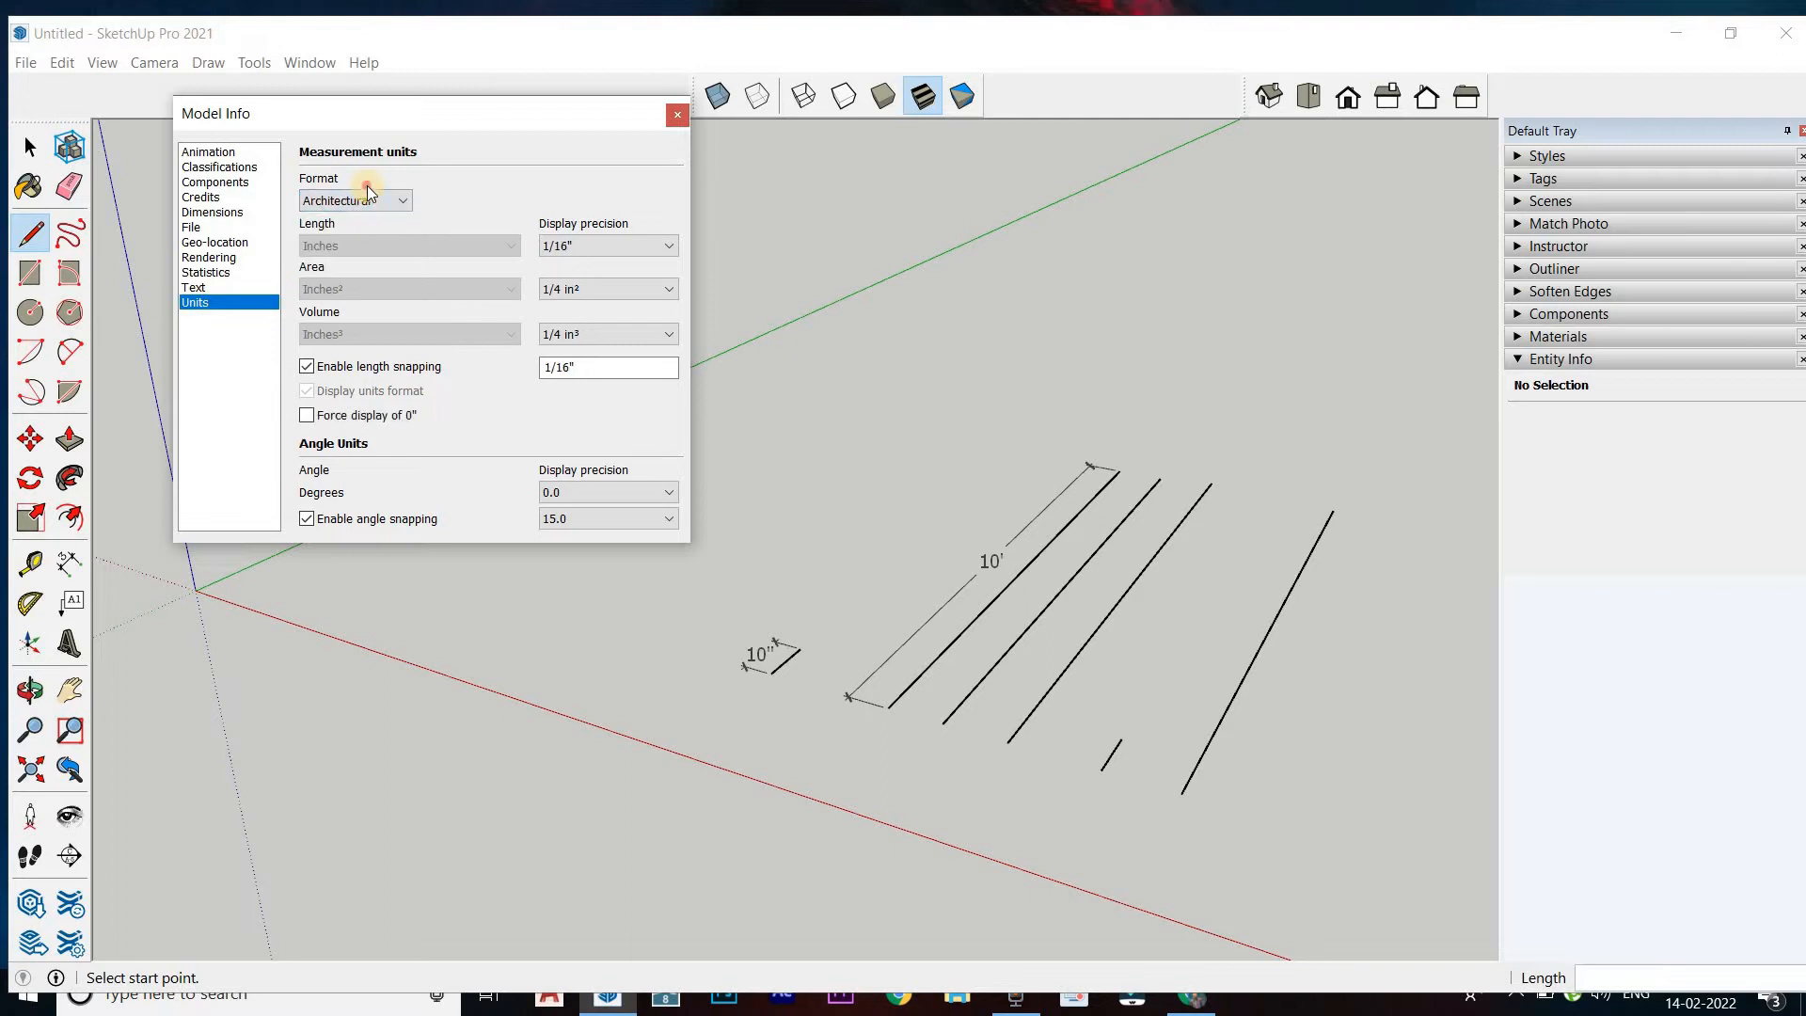
click(373, 201)
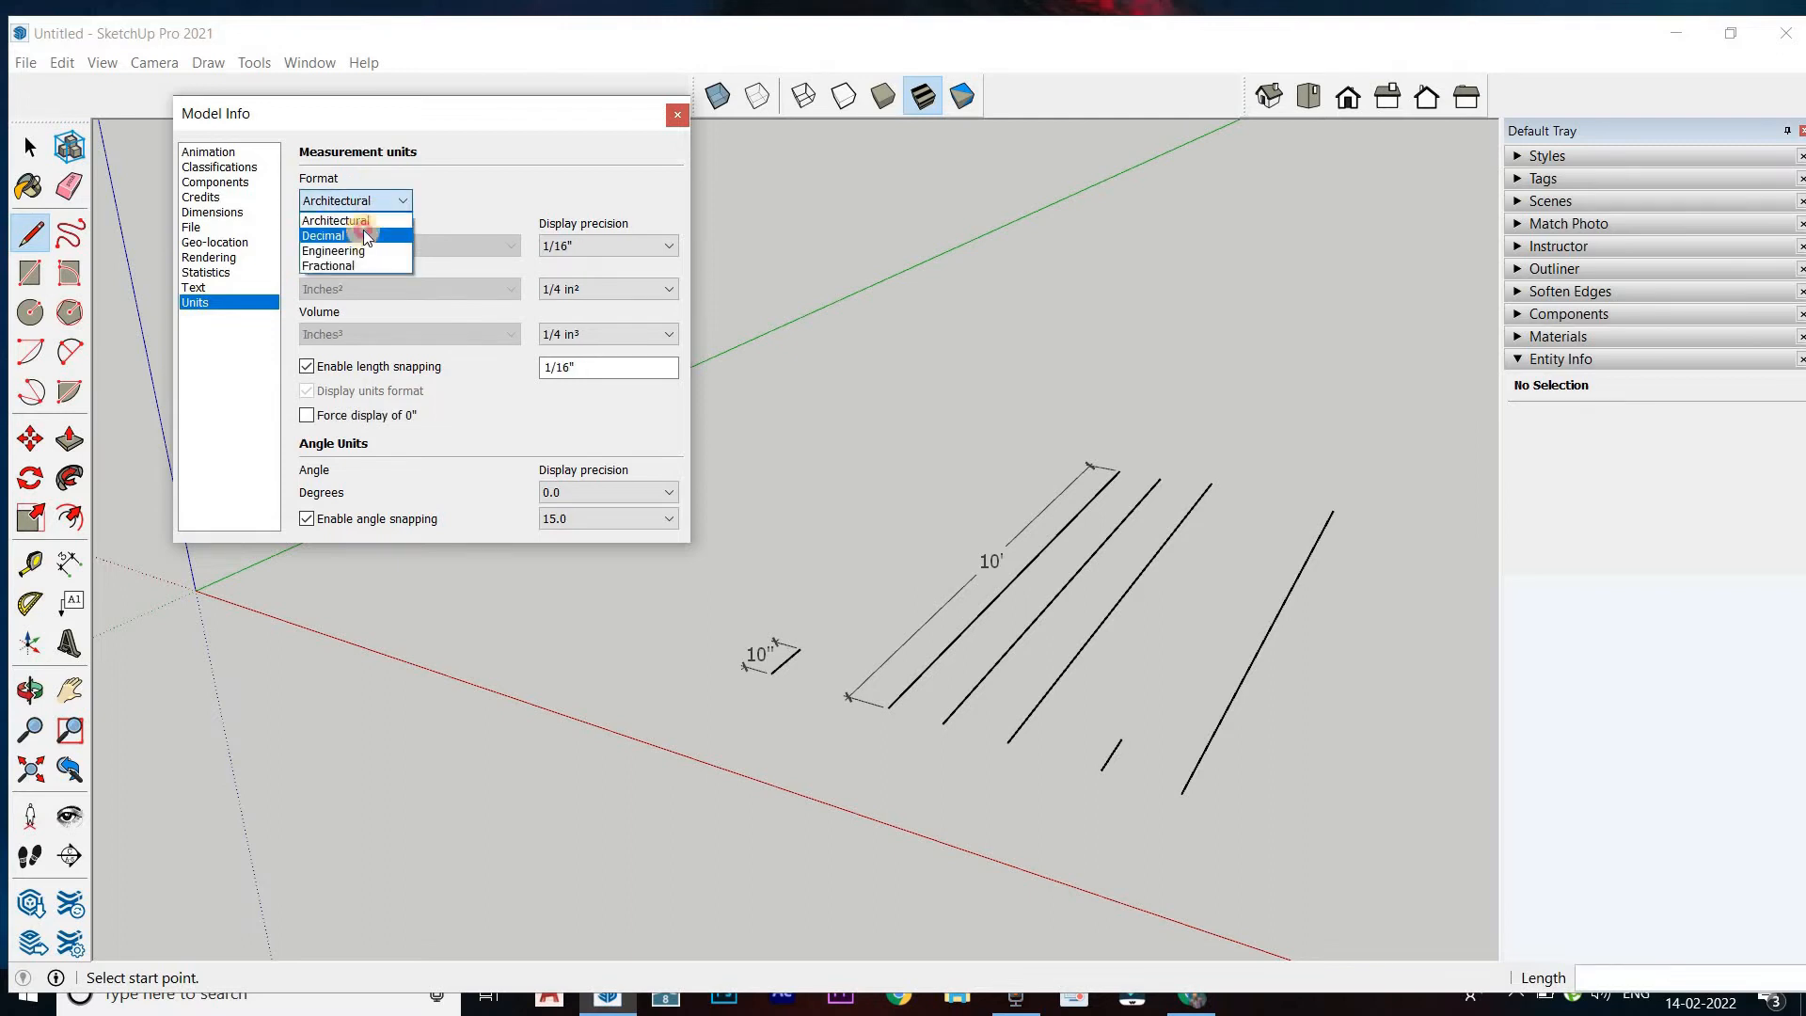
click(362, 229)
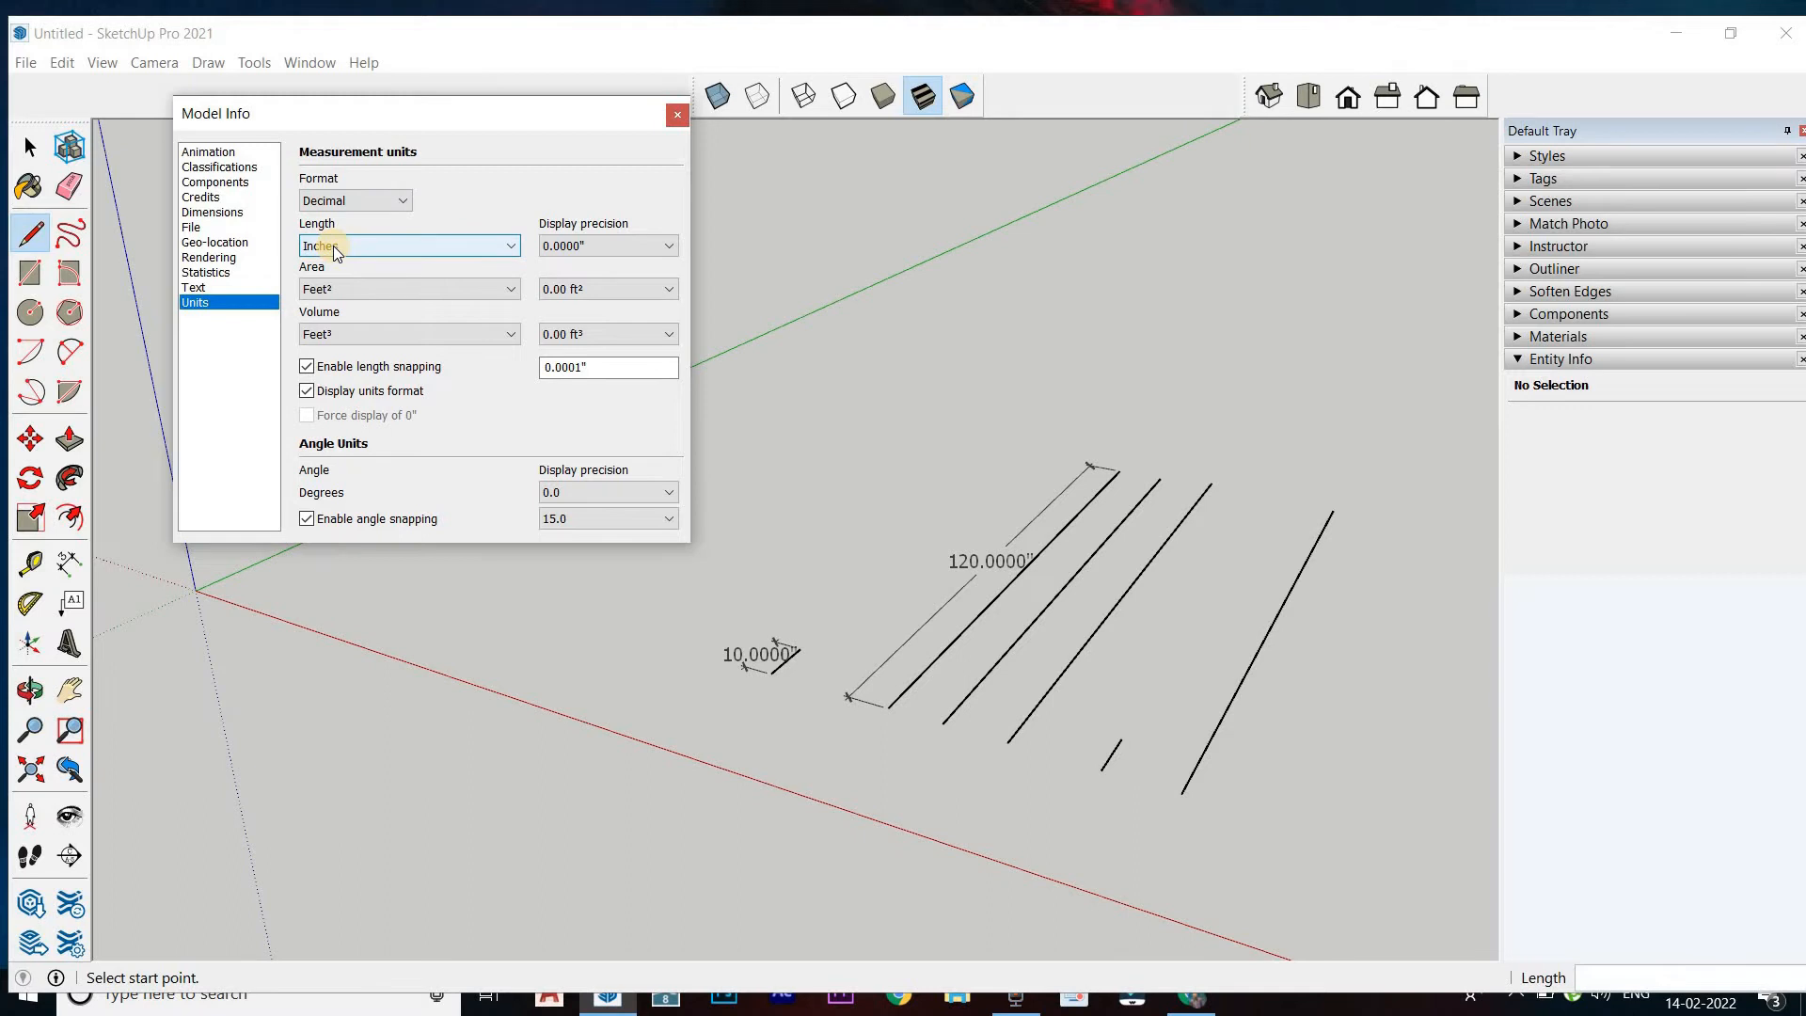
click(333, 245)
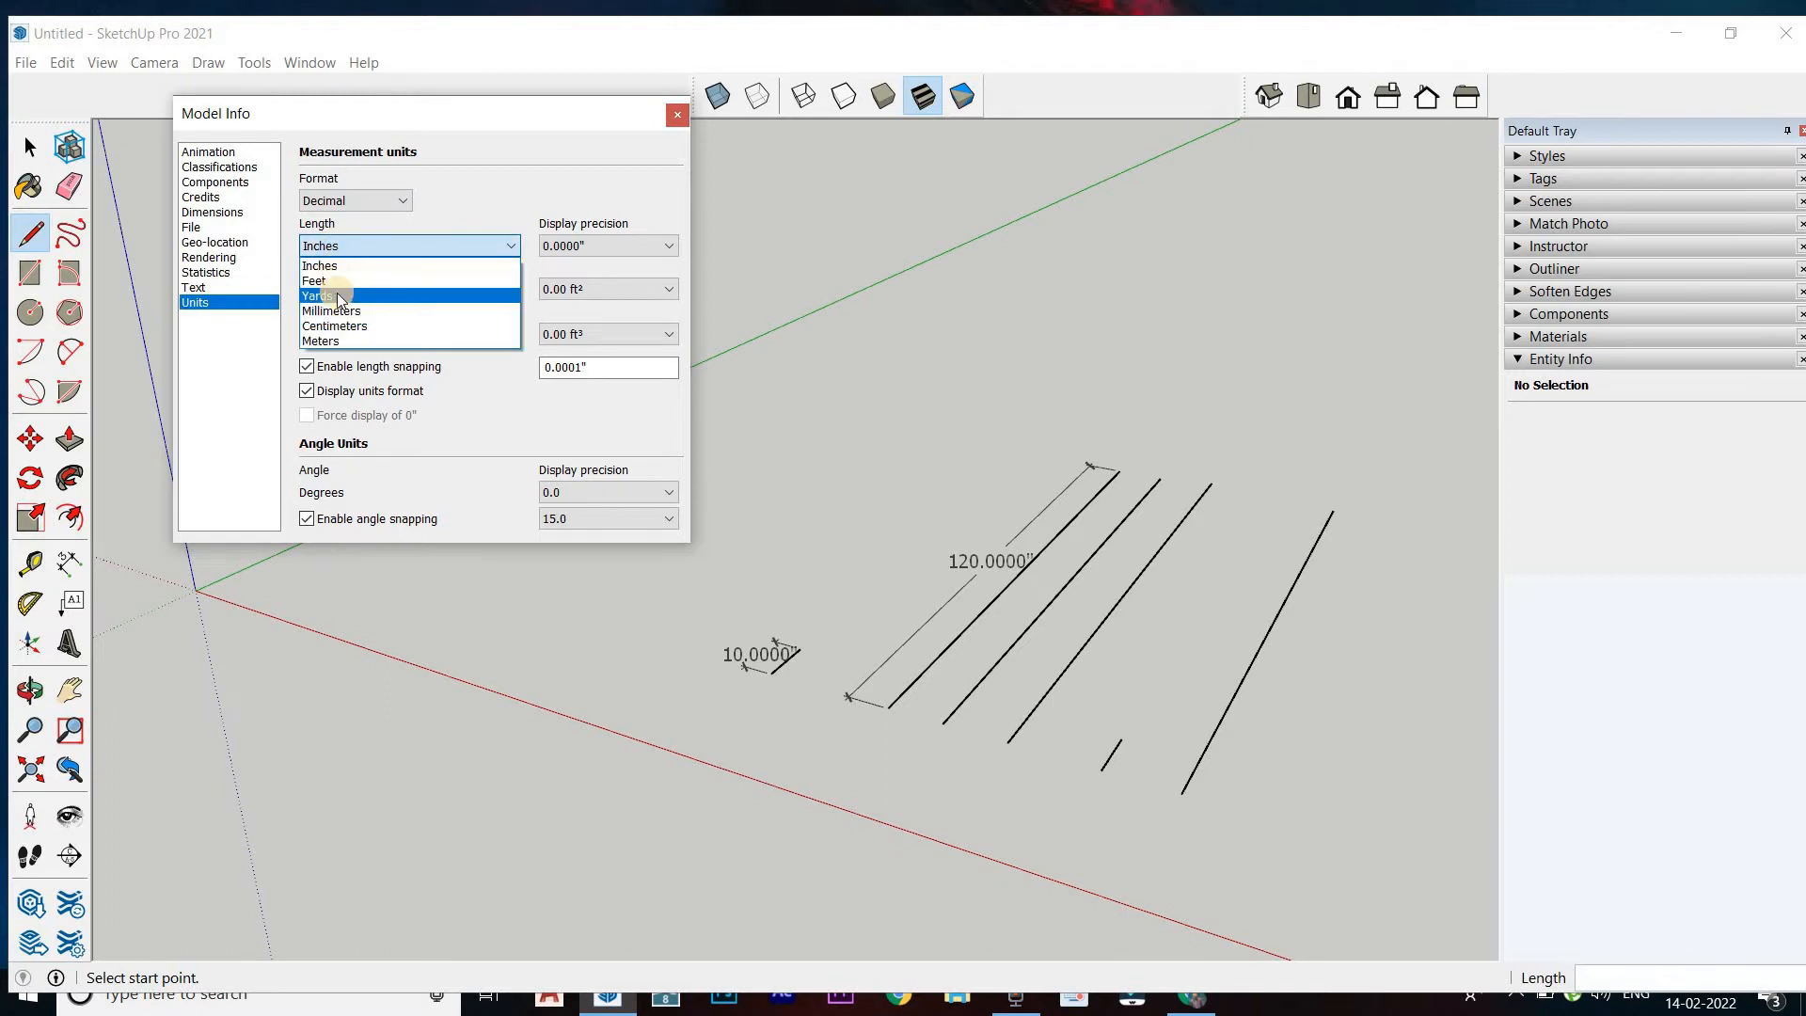
click(346, 246)
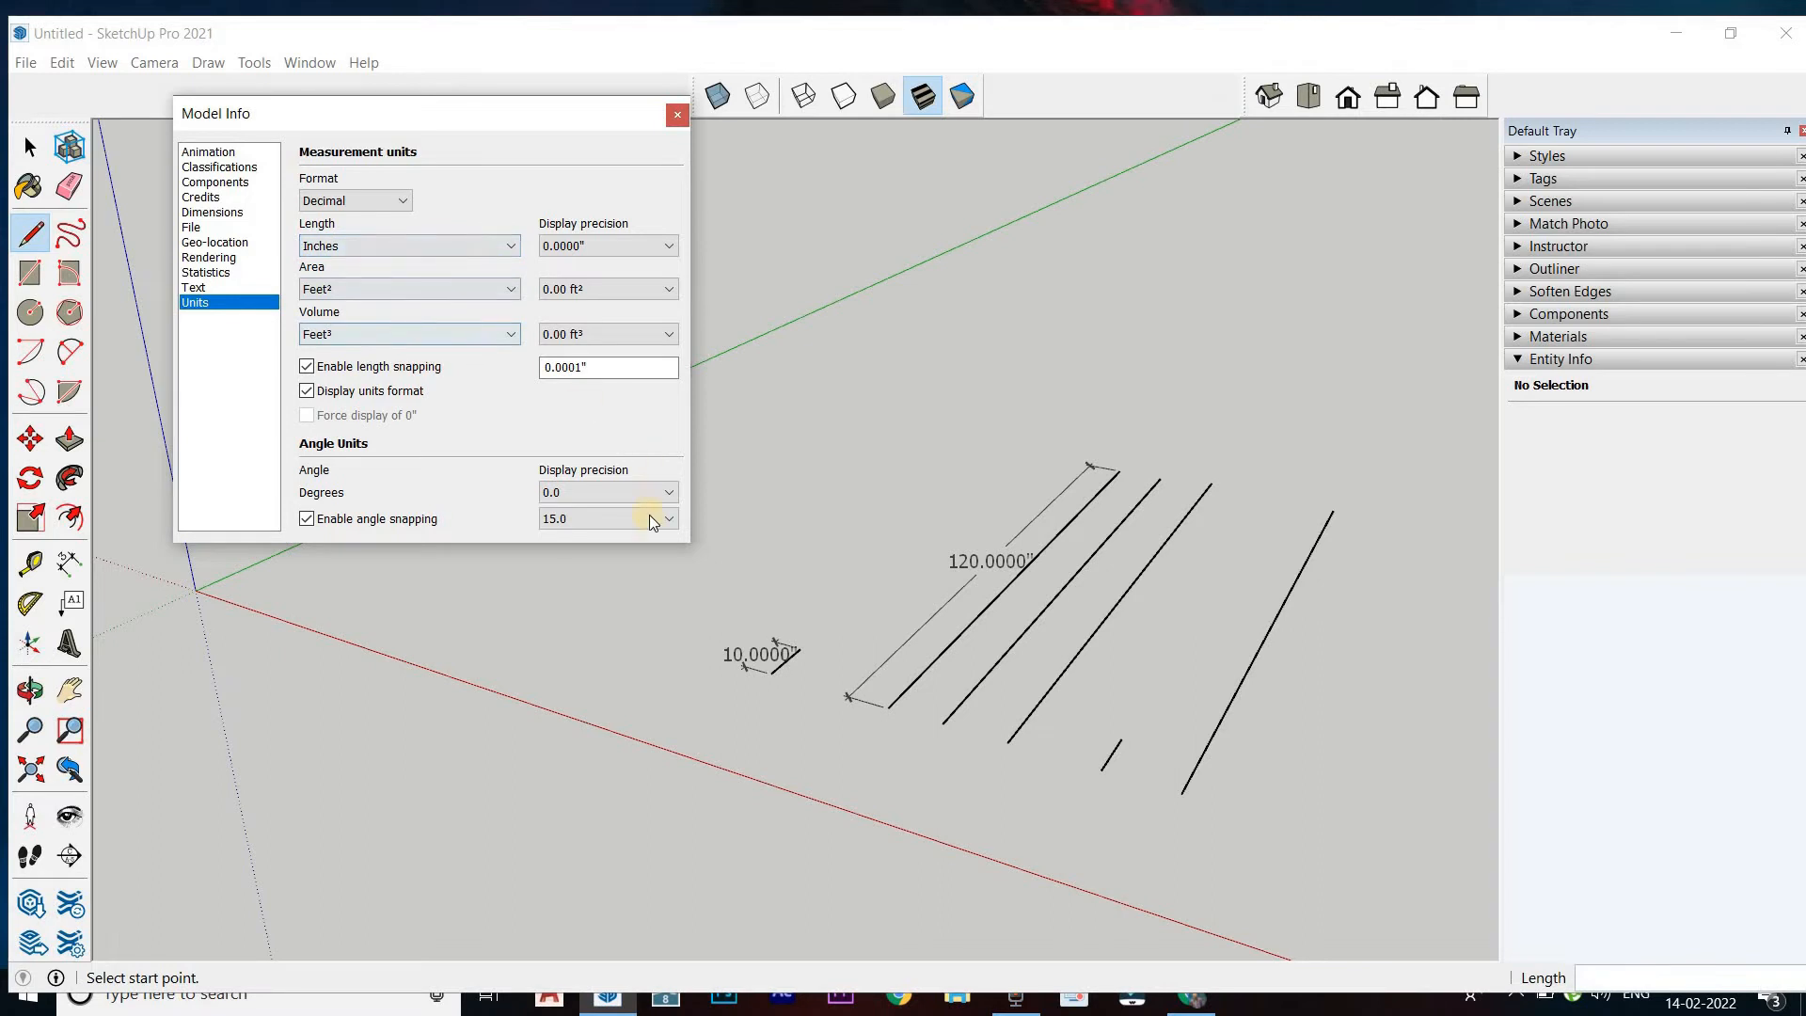
Try a length display precision of 0.000000" for the decimal inches and settle on 0"
middle_drag(375, 451, 352, 246)
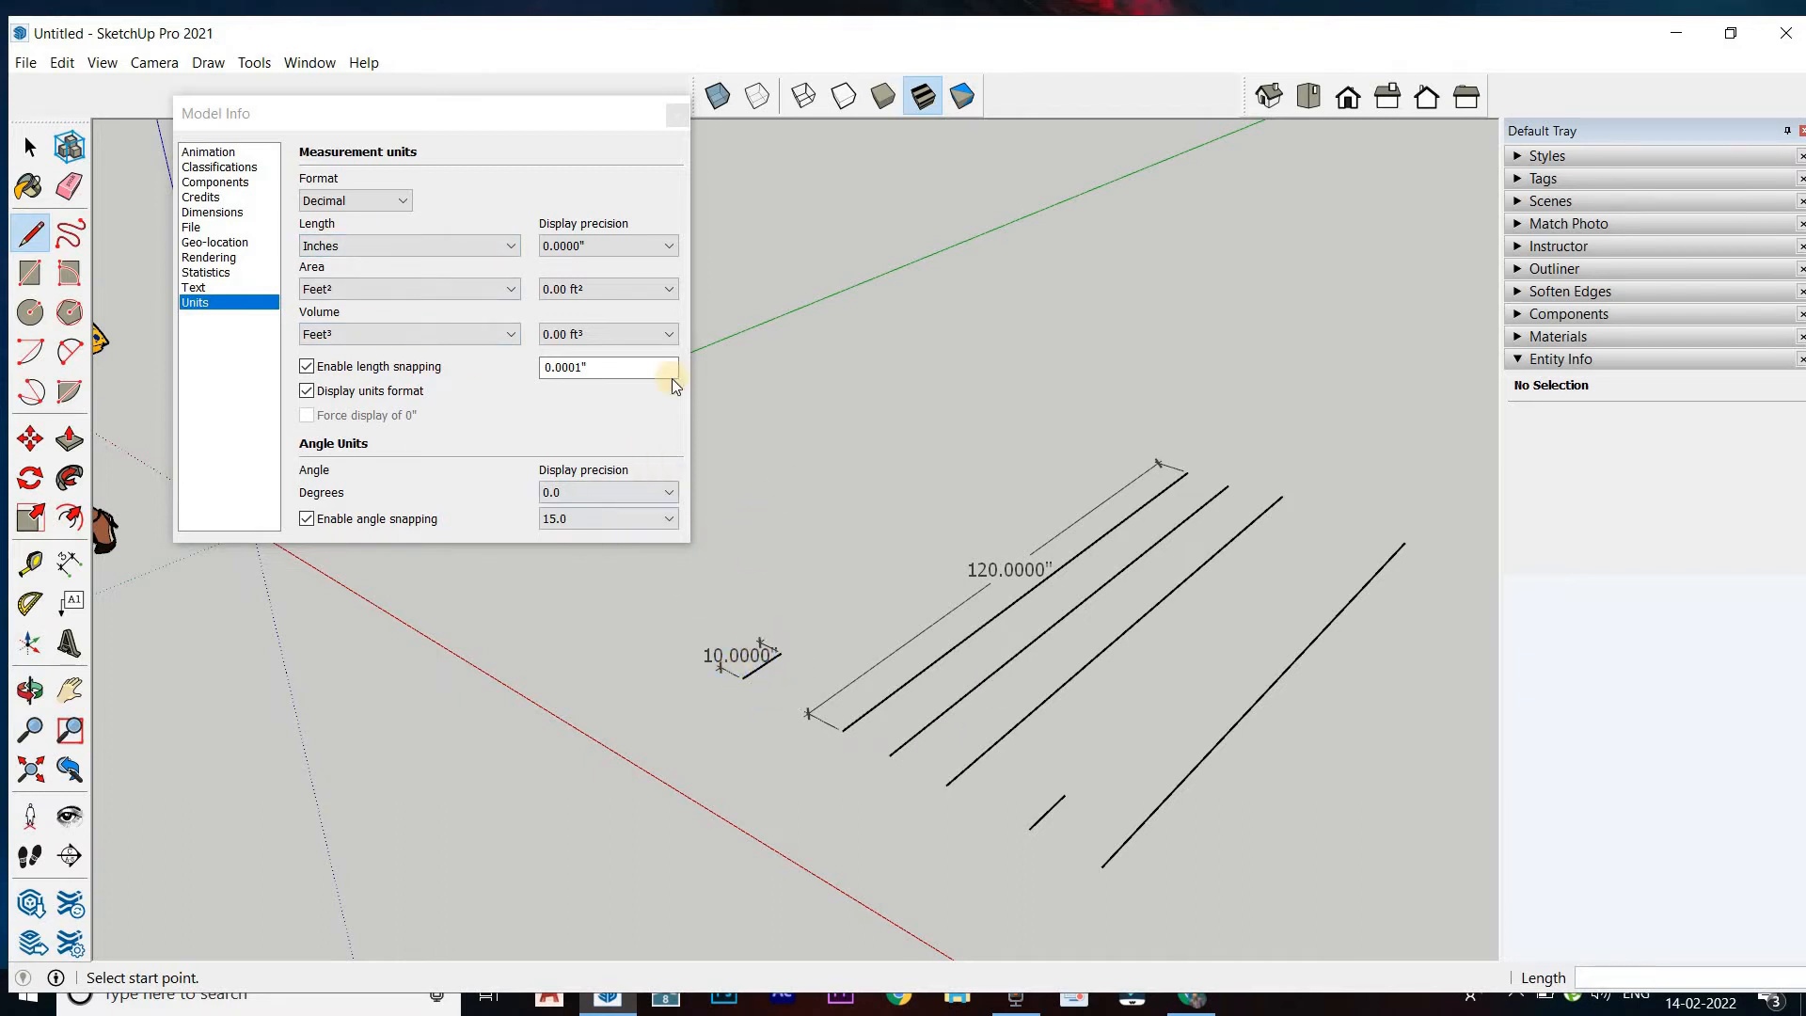
click(611, 243)
click(612, 243)
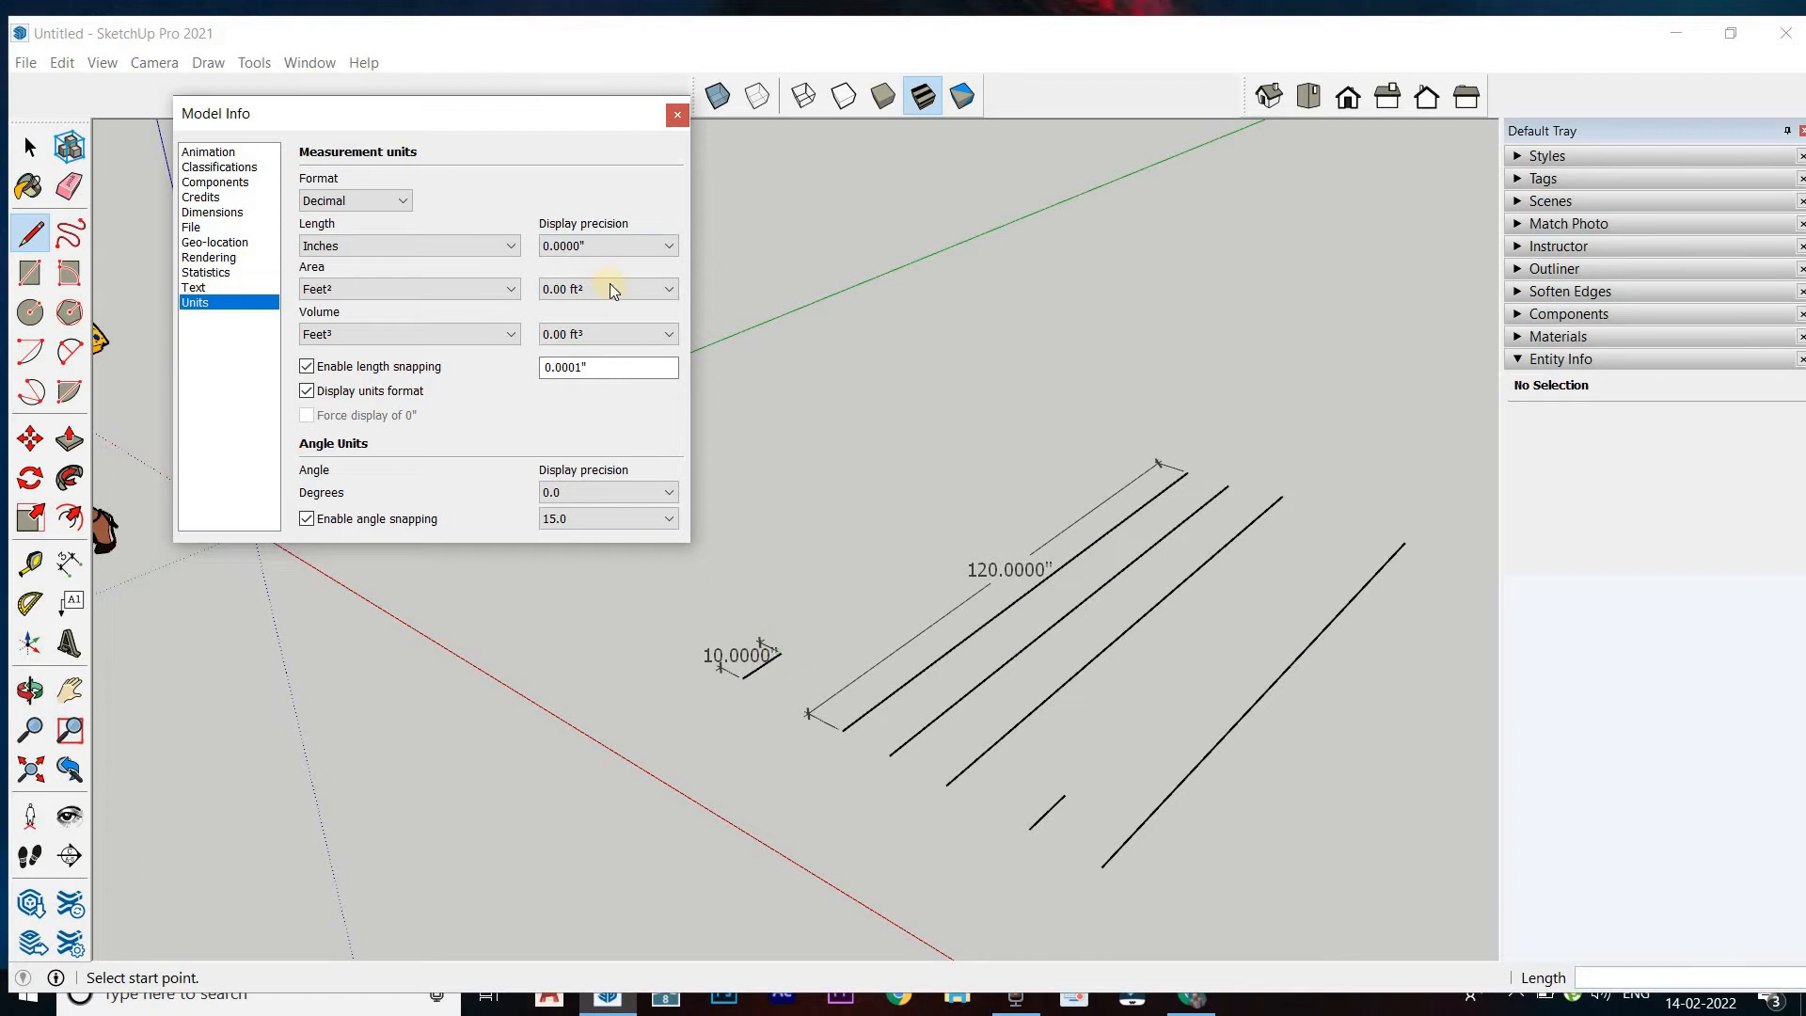
click(606, 250)
click(593, 265)
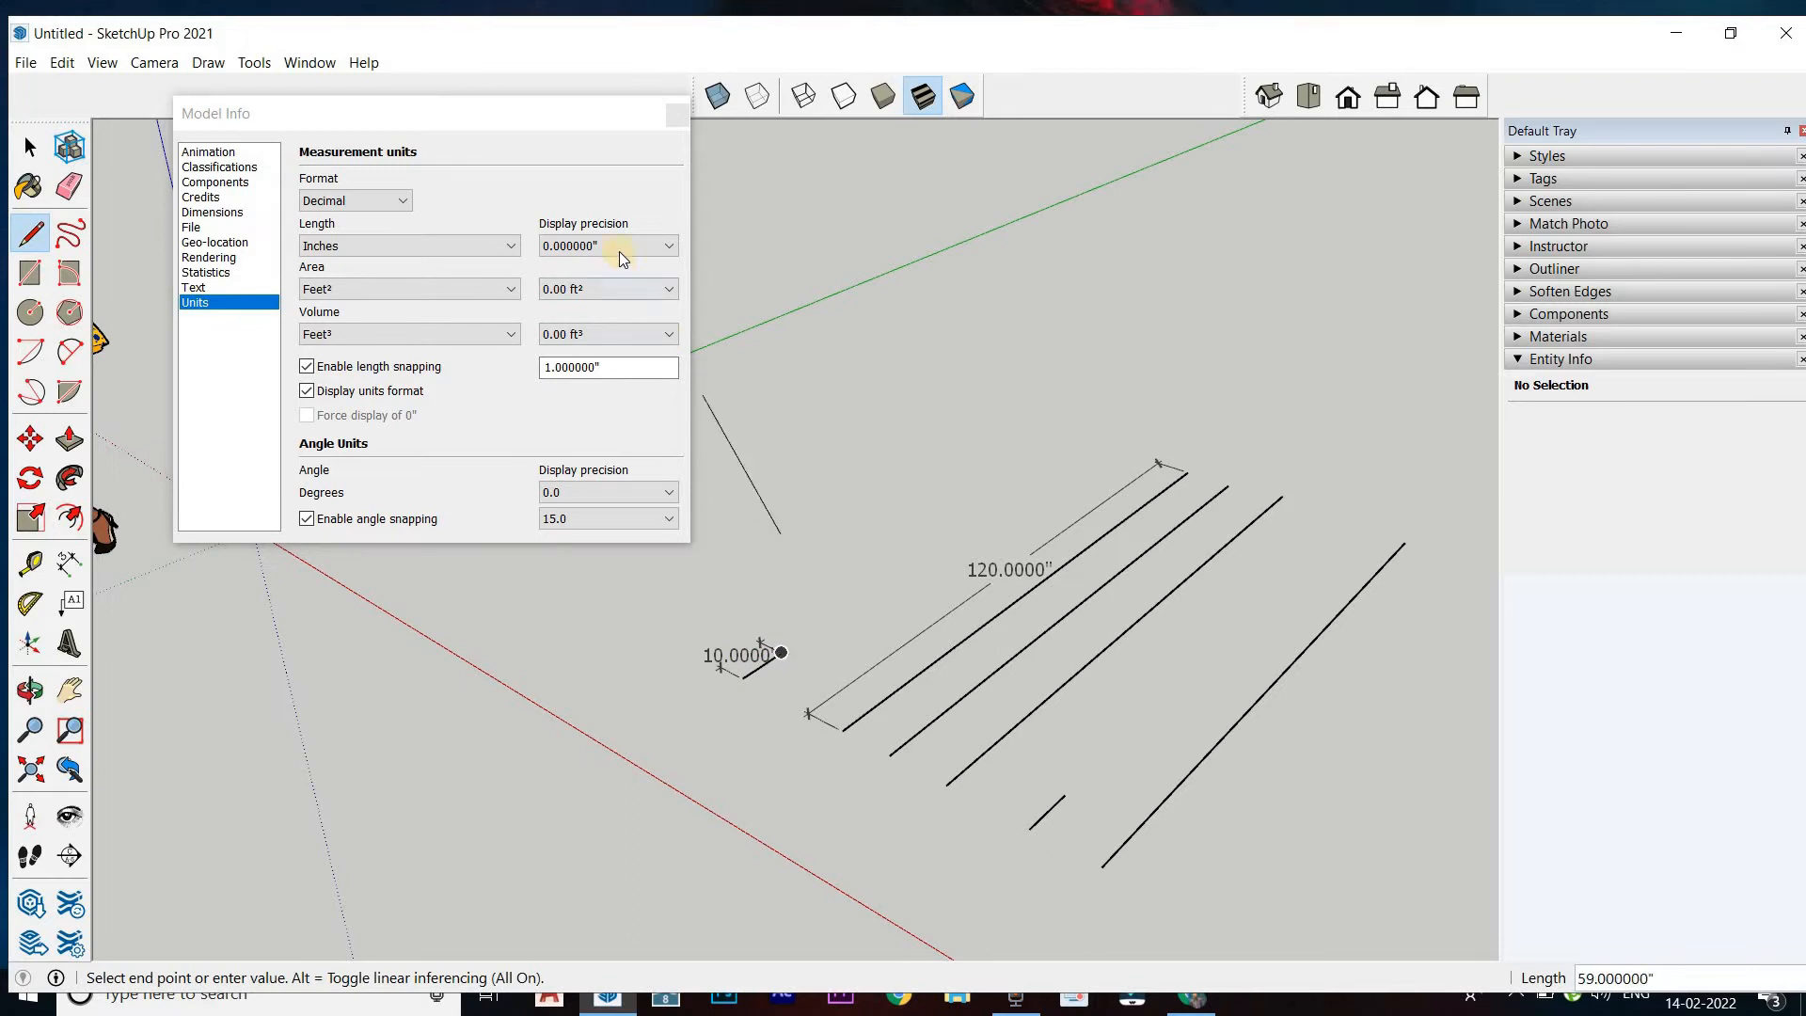
key(Escape)
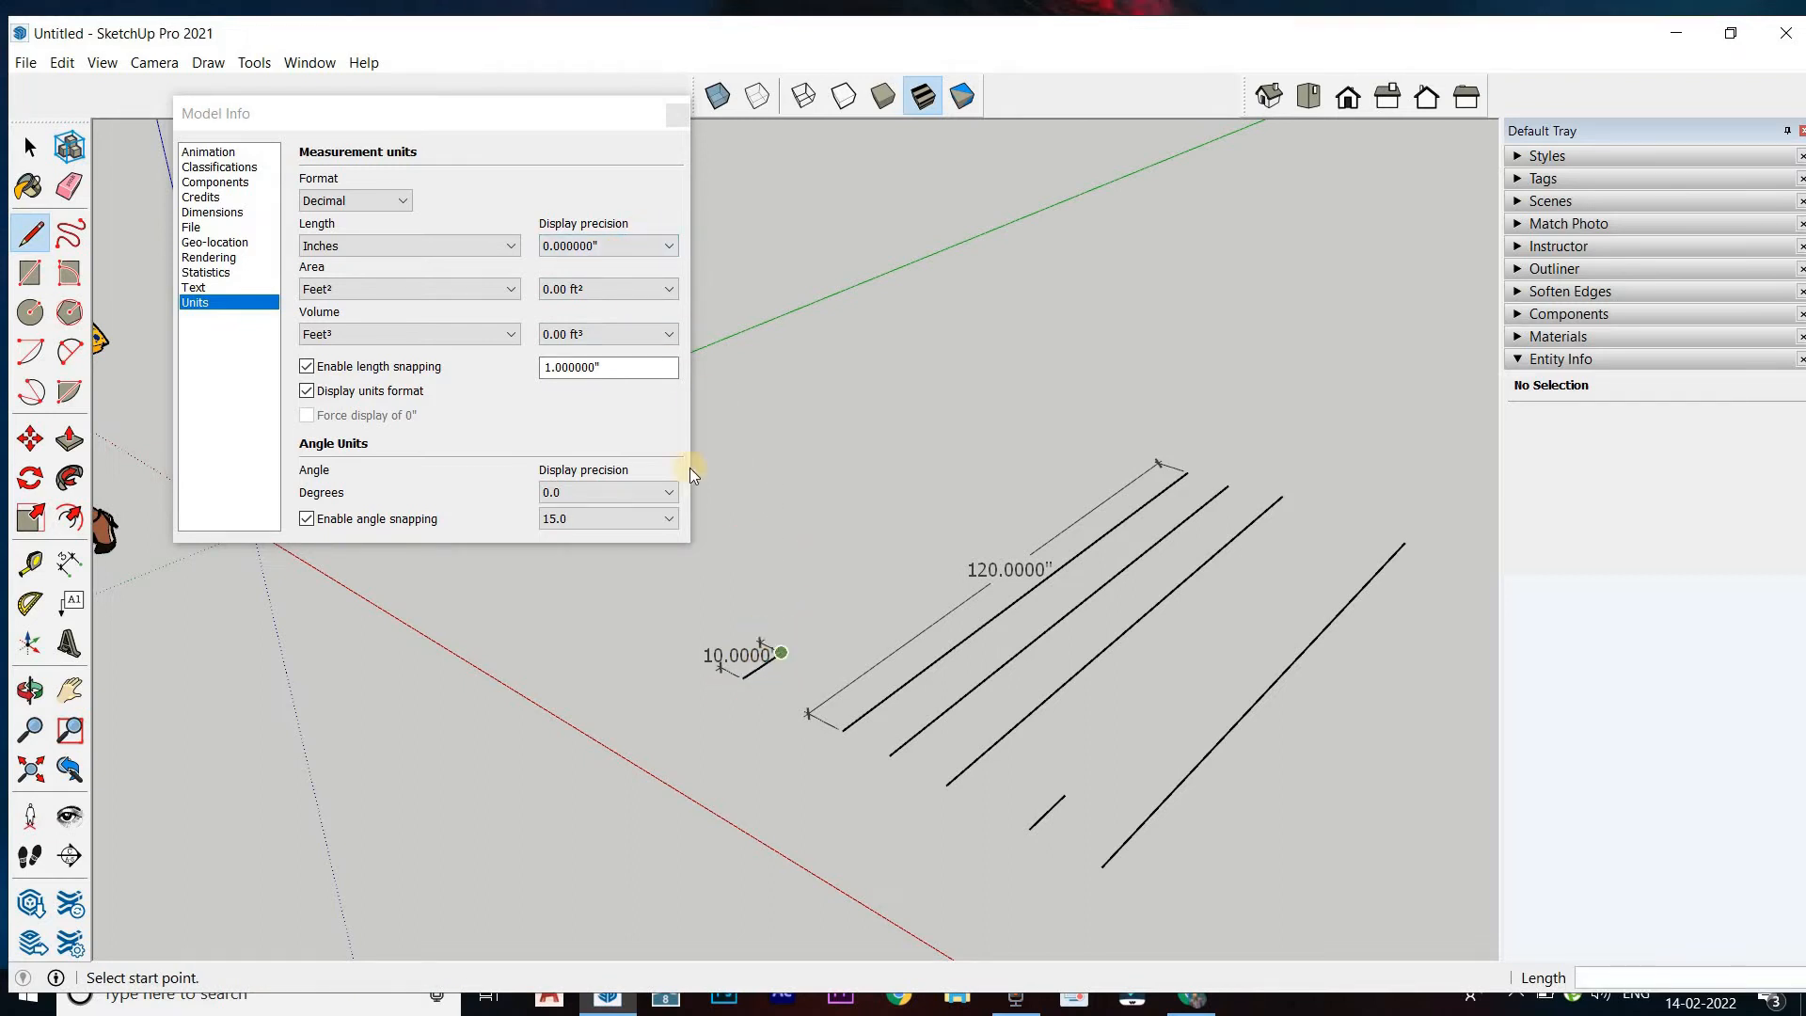
click(604, 244)
click(602, 247)
click(601, 266)
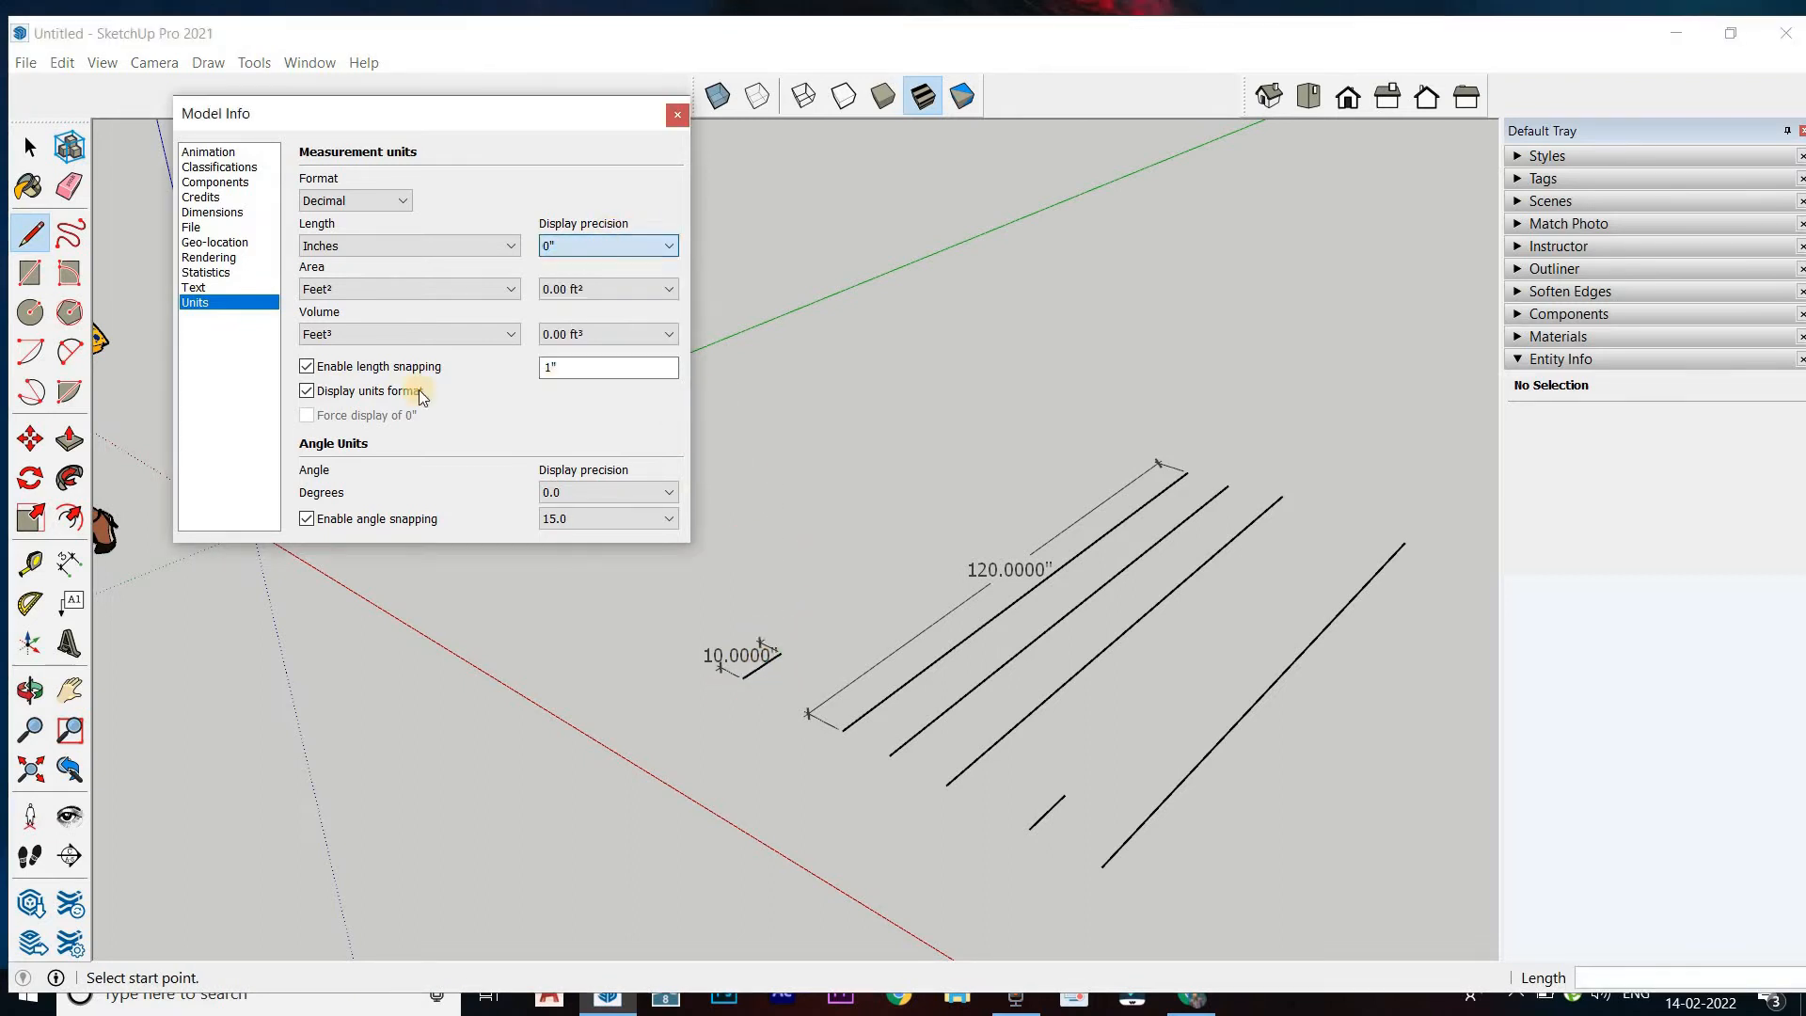
Dimension the undimensioned short line lying between the row of long lines and the farthest long line
click(69, 563)
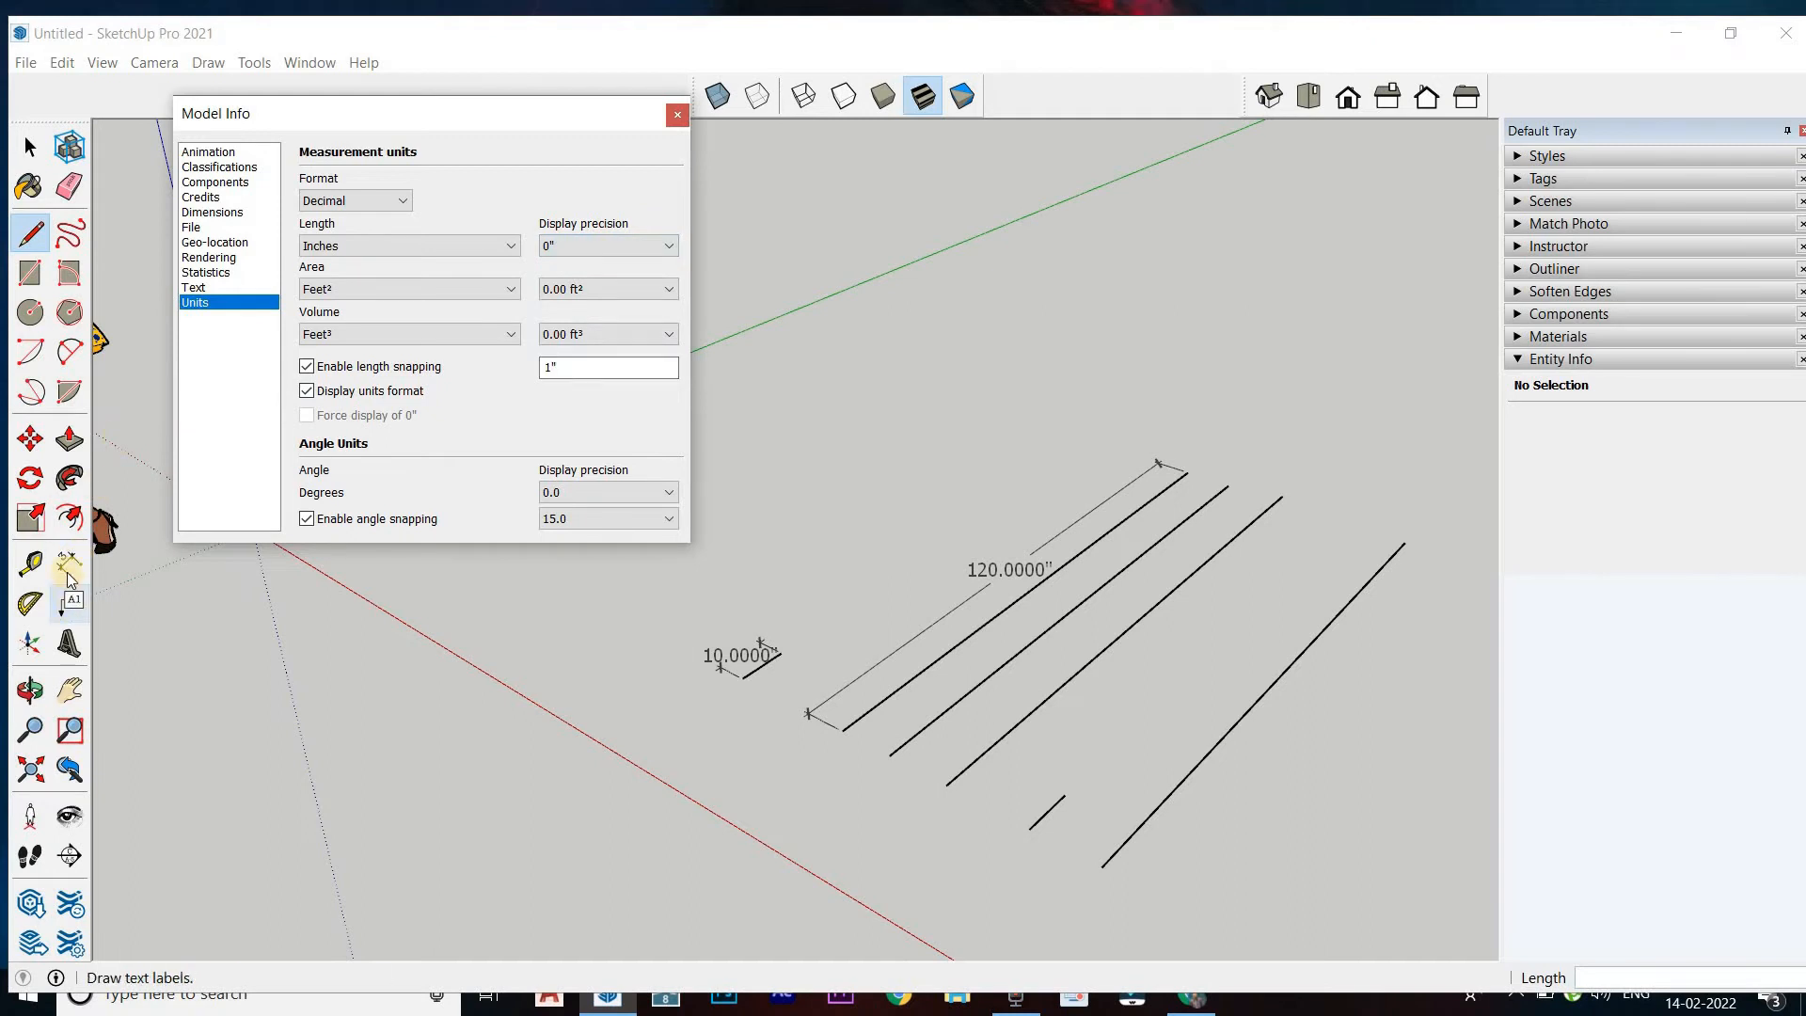
click(1234, 730)
key(Escape)
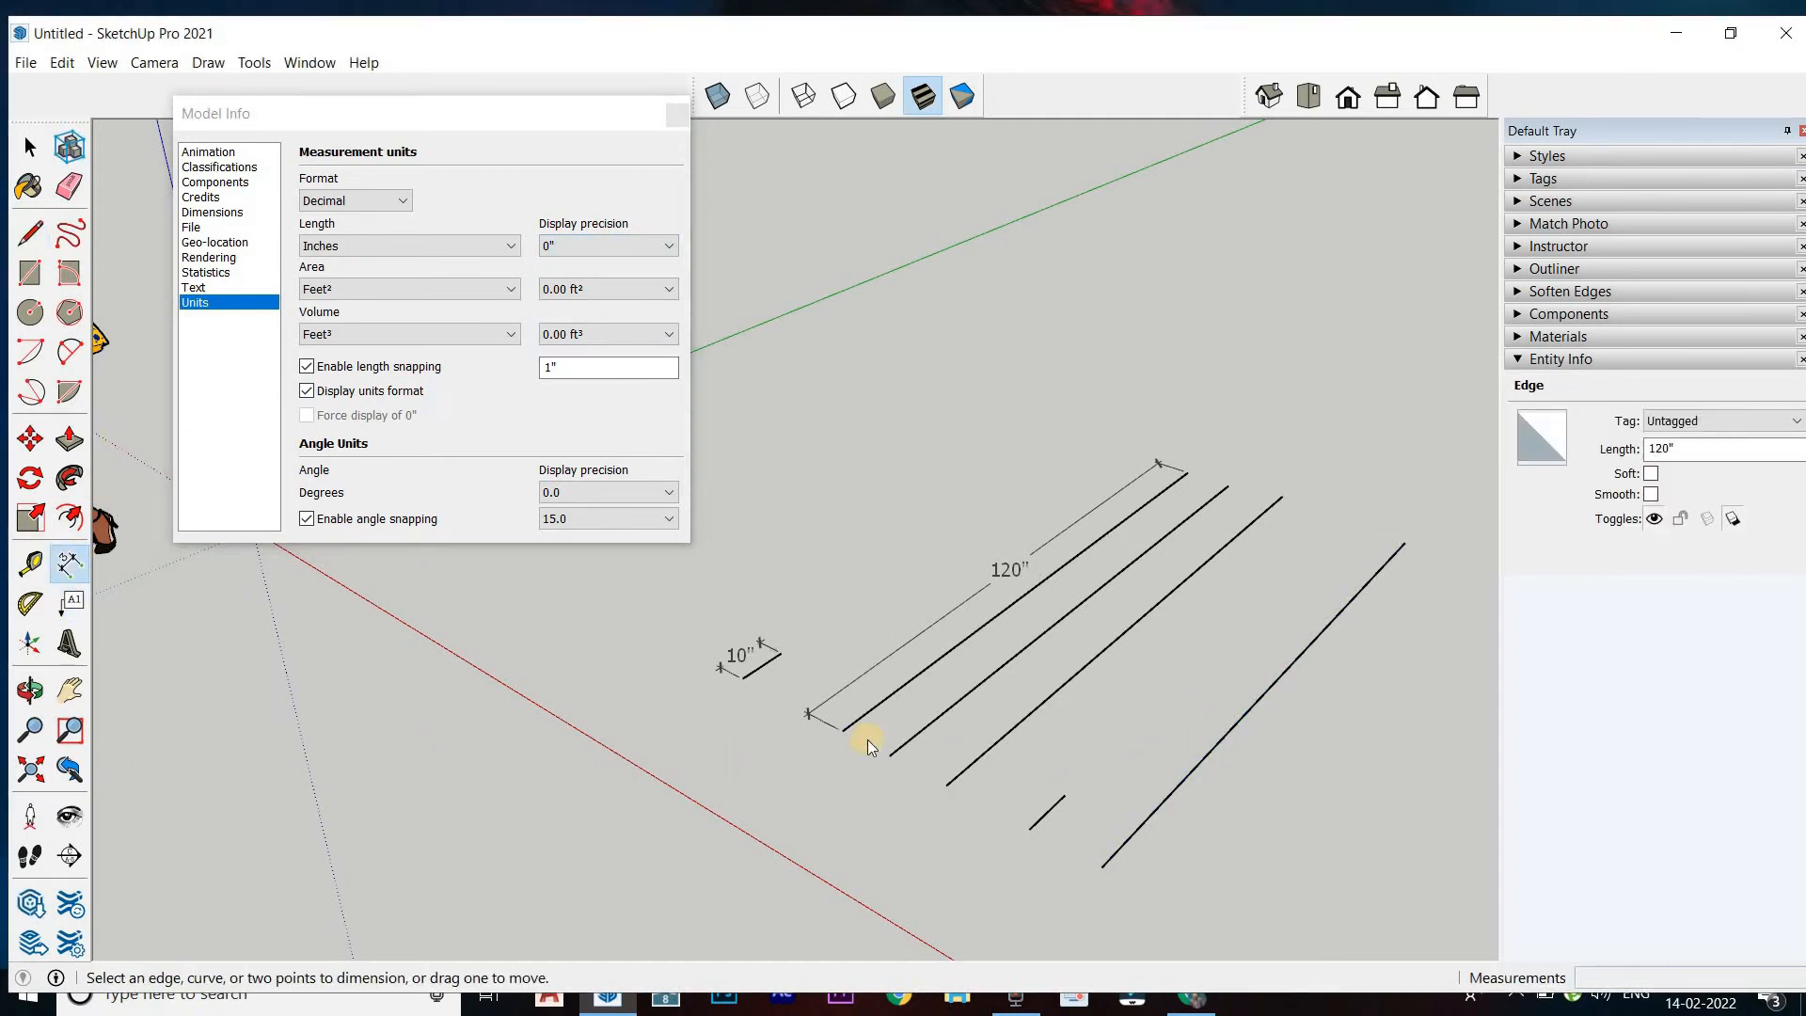
click(1048, 807)
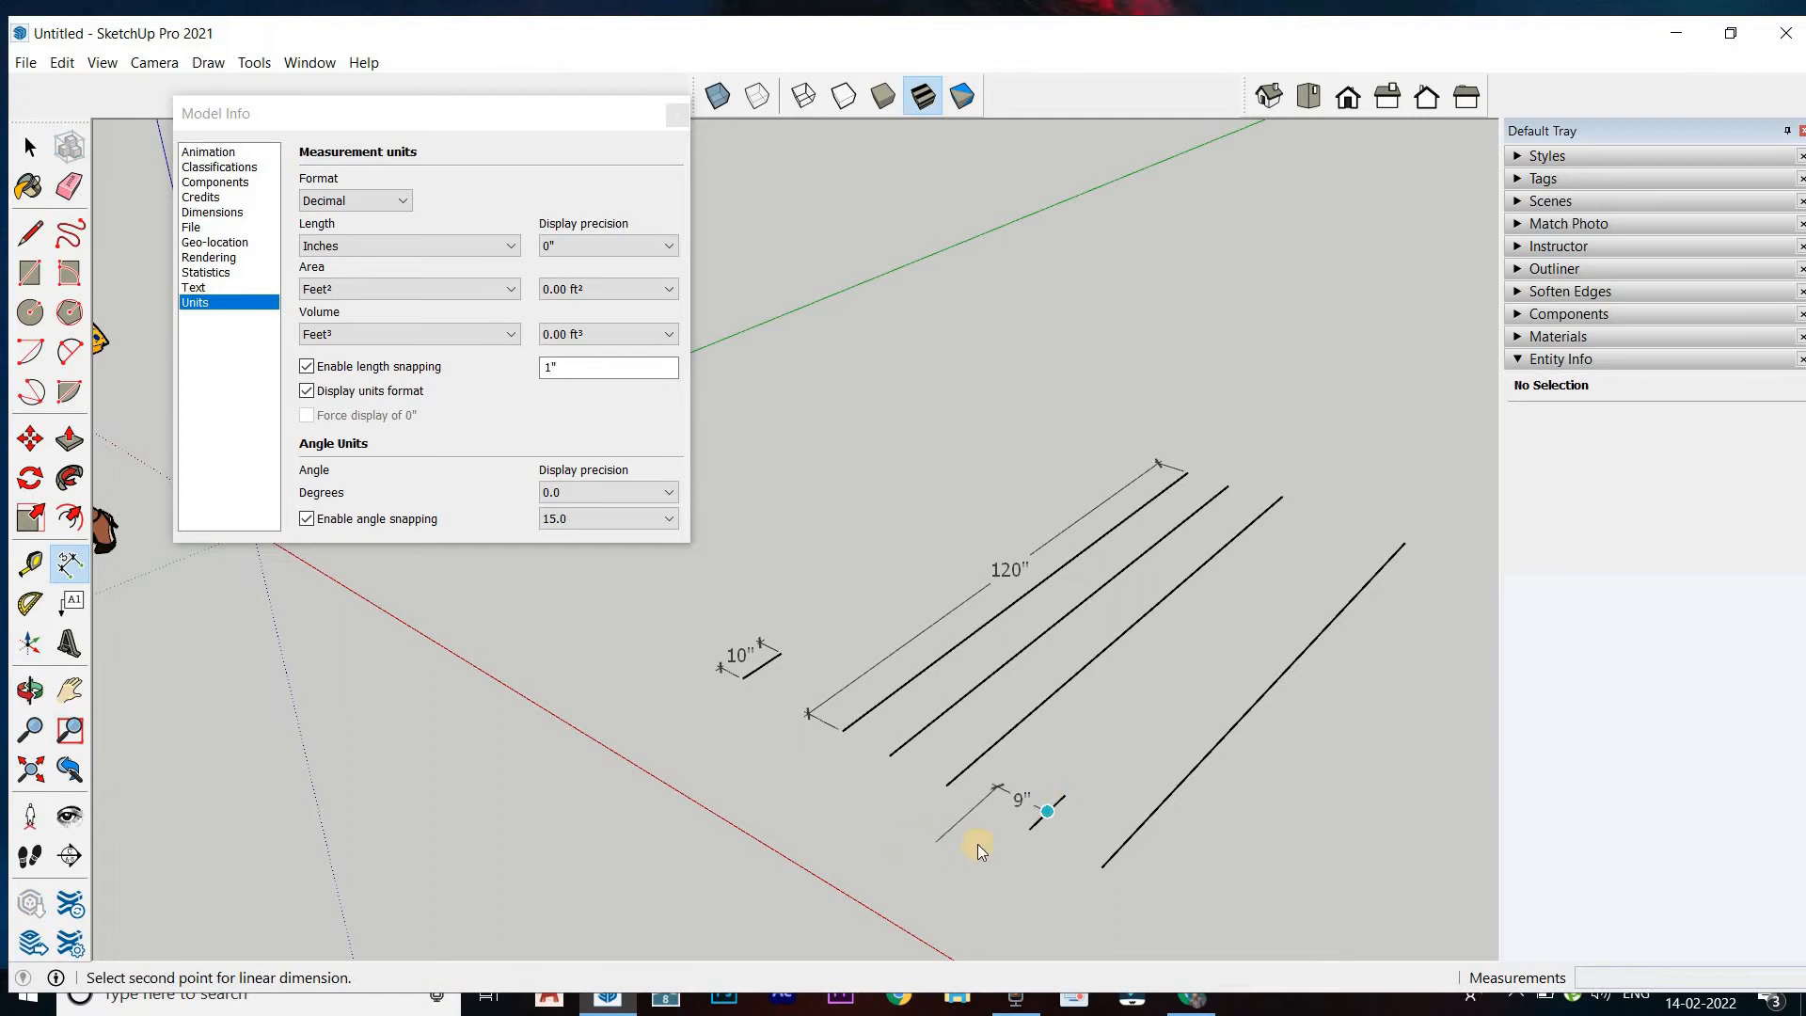
key(Escape)
scroll(1025, 829, up, 2)
click(1033, 830)
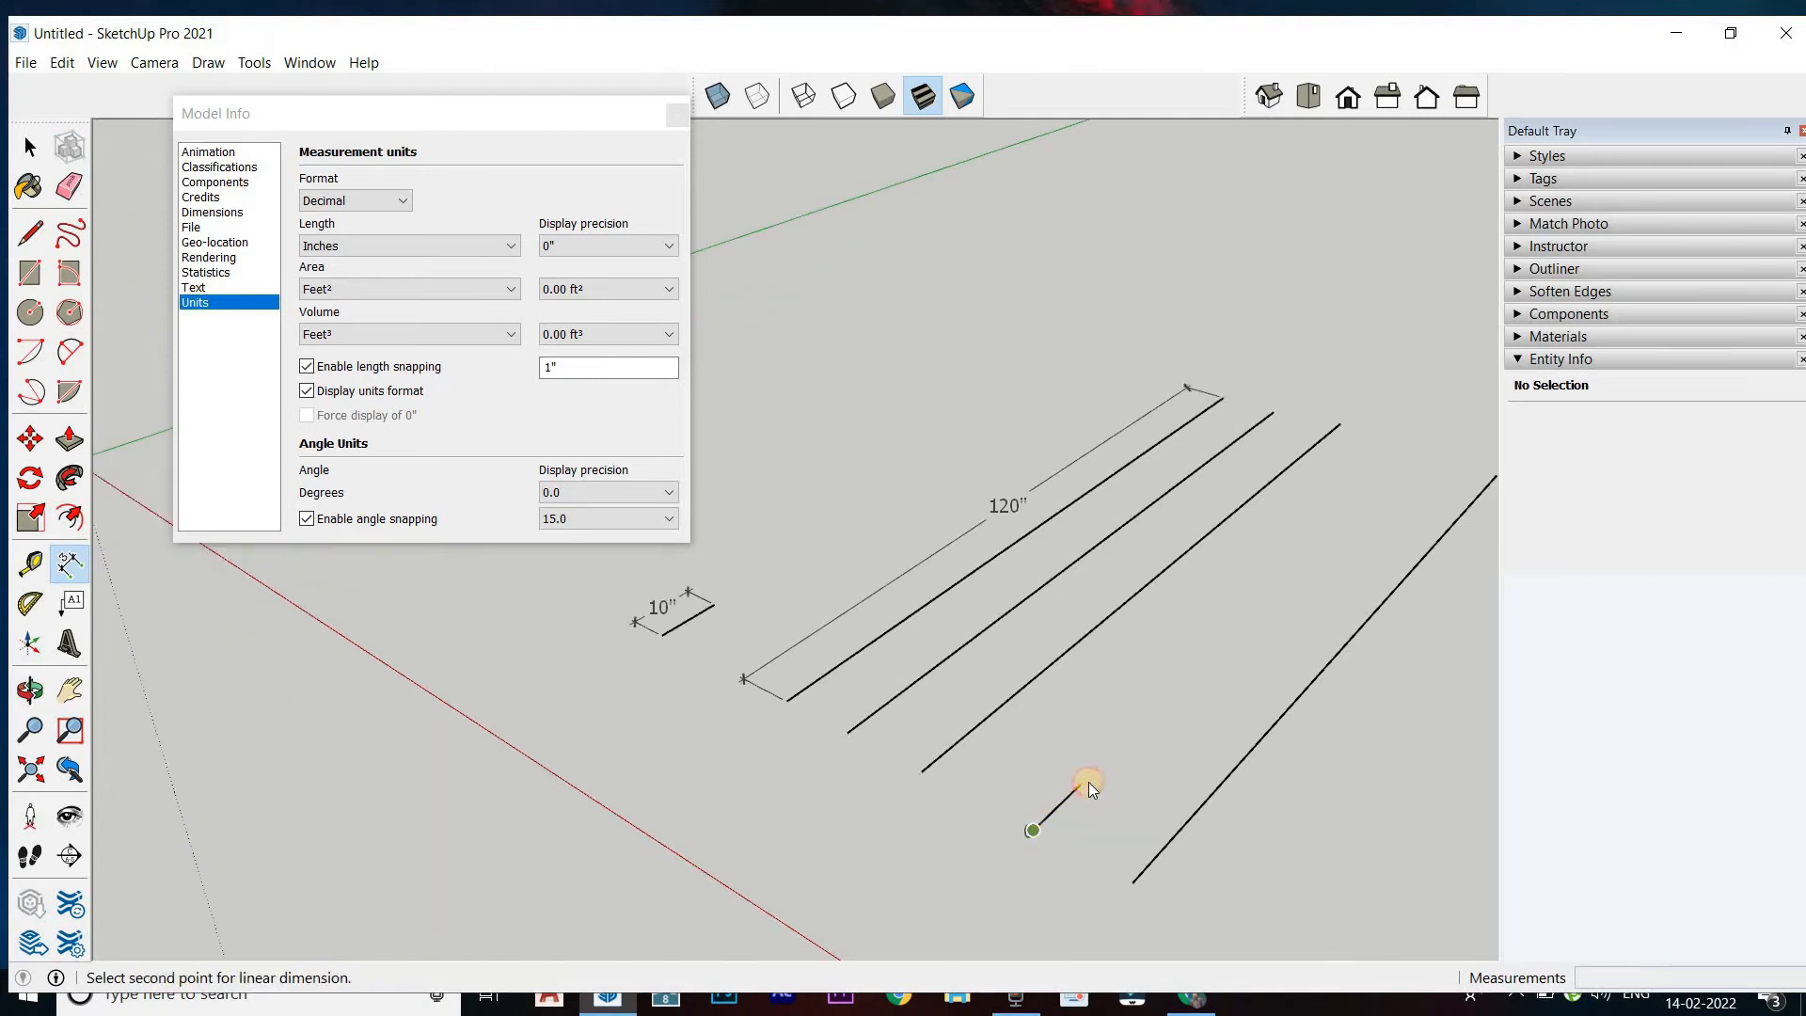
click(1086, 782)
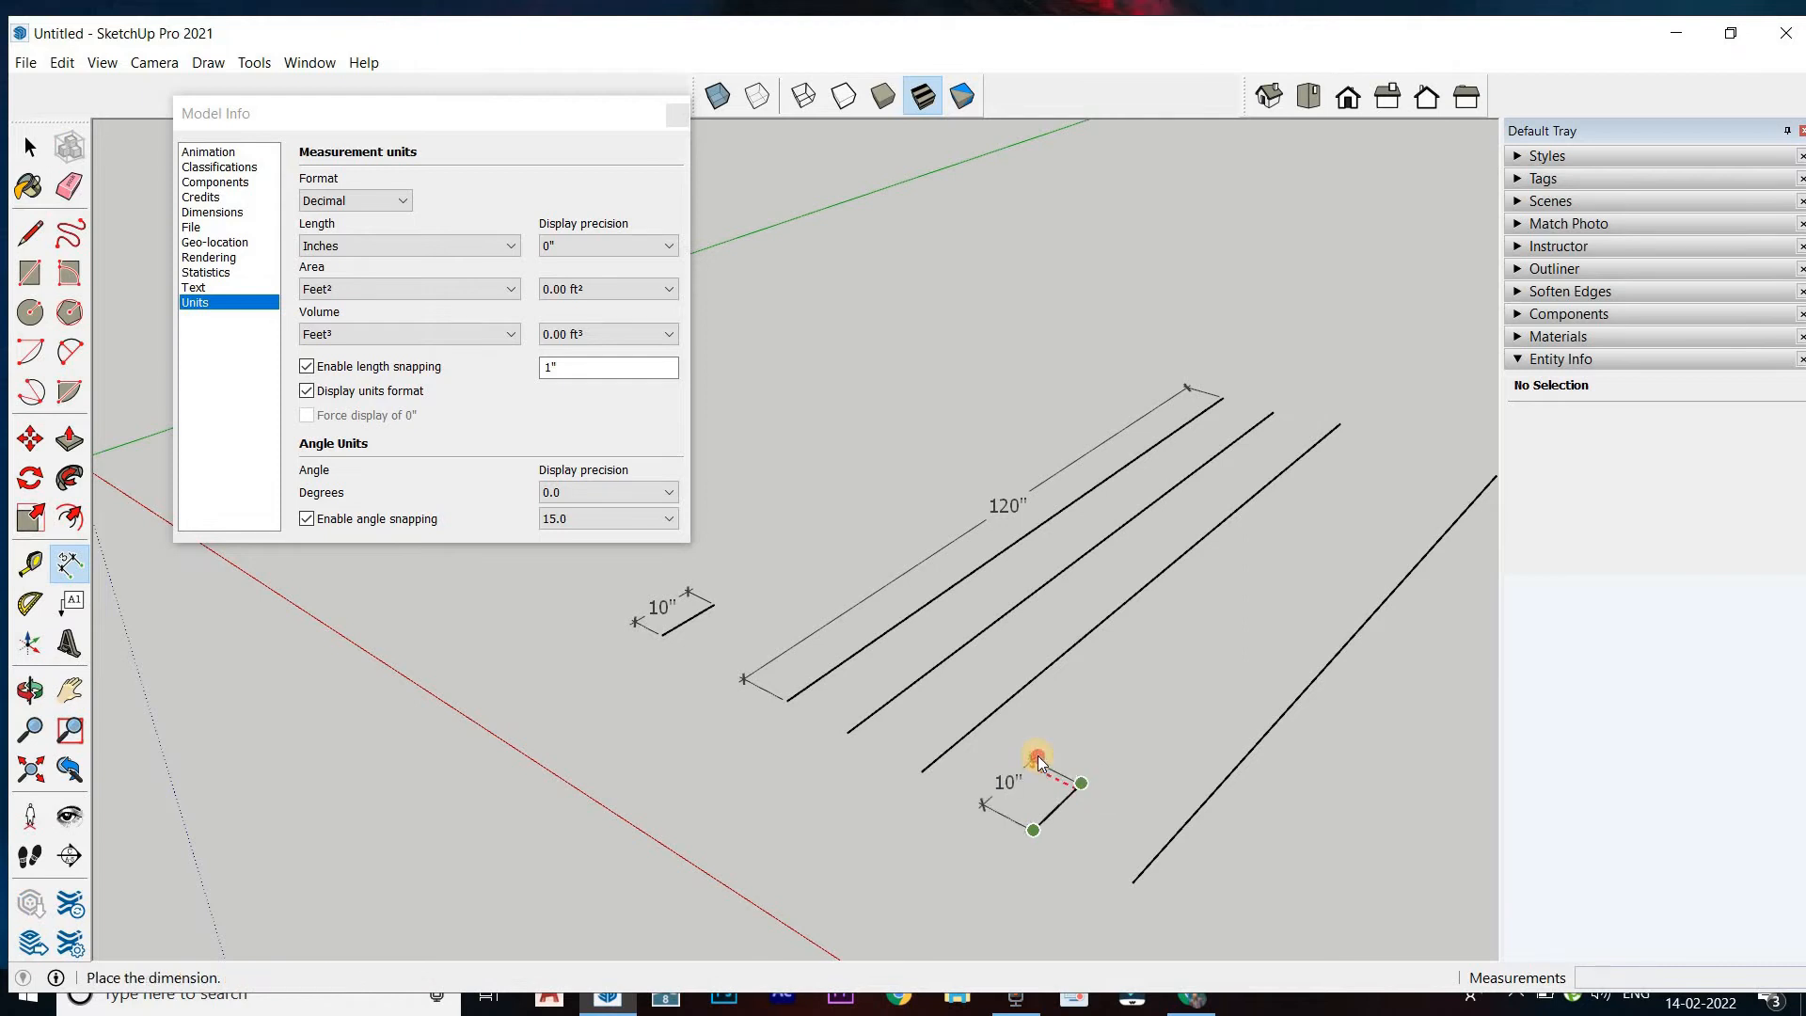
click(1035, 757)
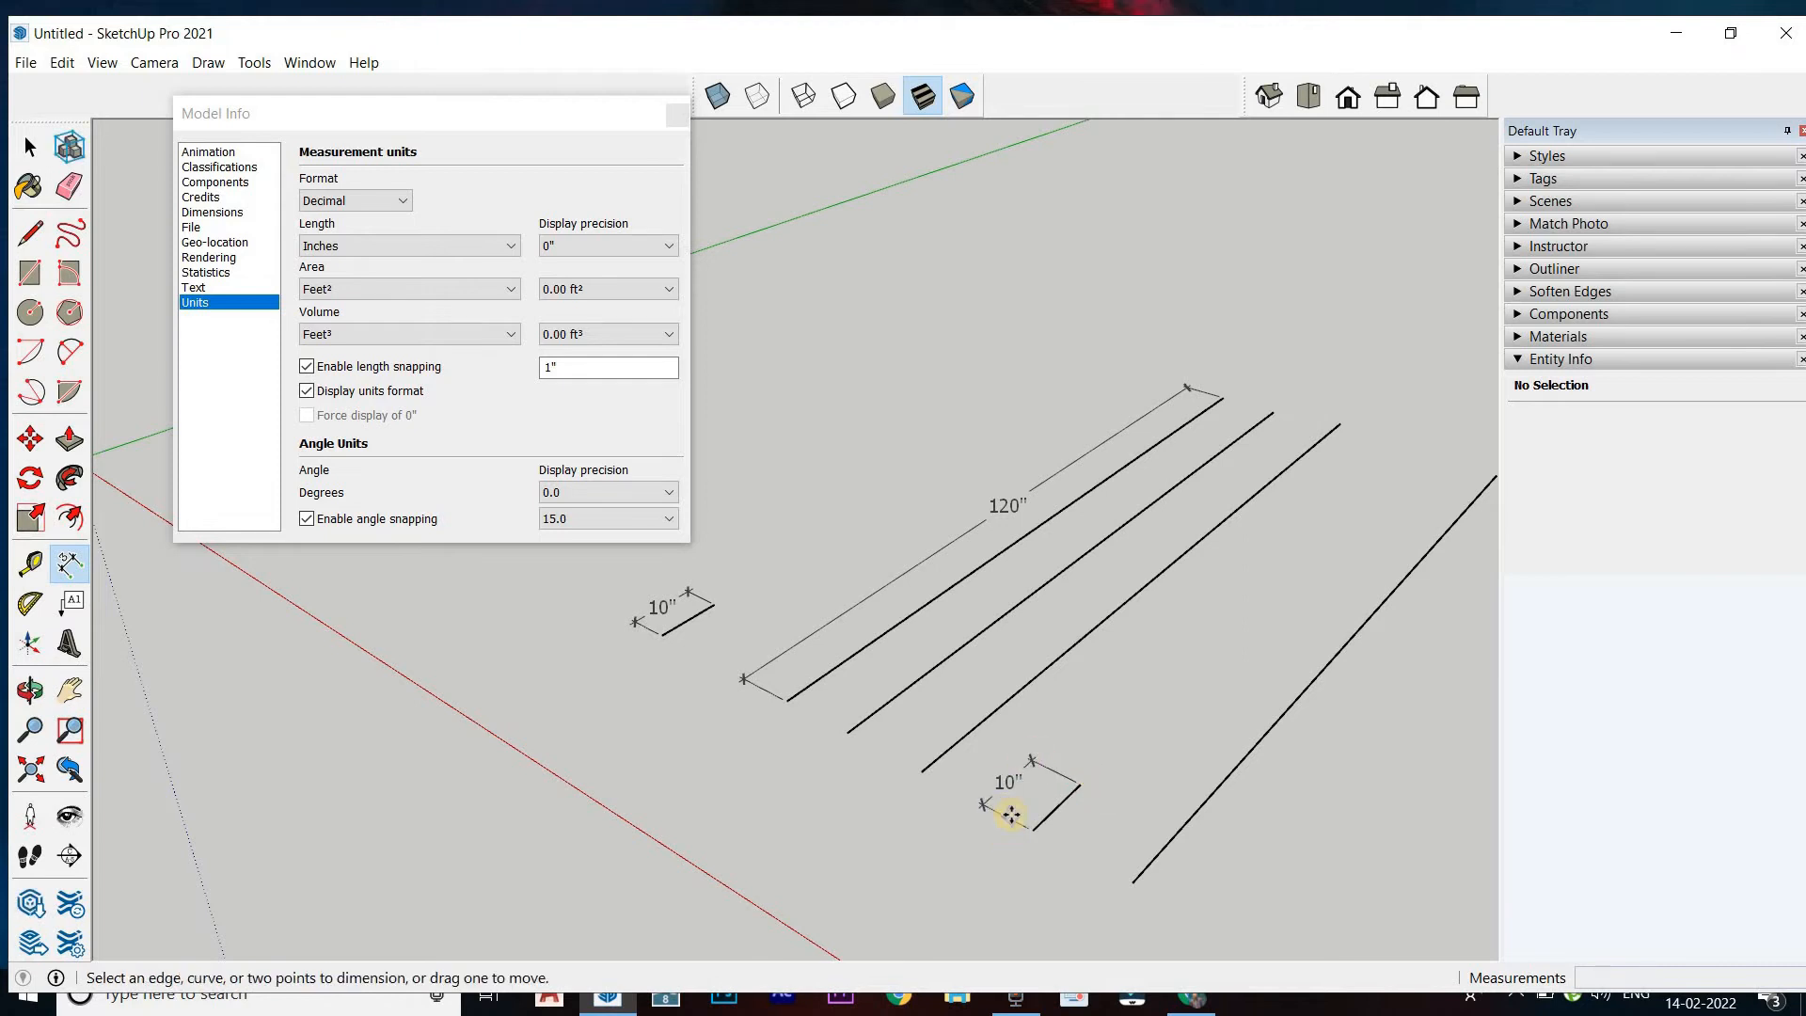
Try a length display precision of 0.0" for the decimal inches and settle on 0.000"
click(640, 243)
click(628, 281)
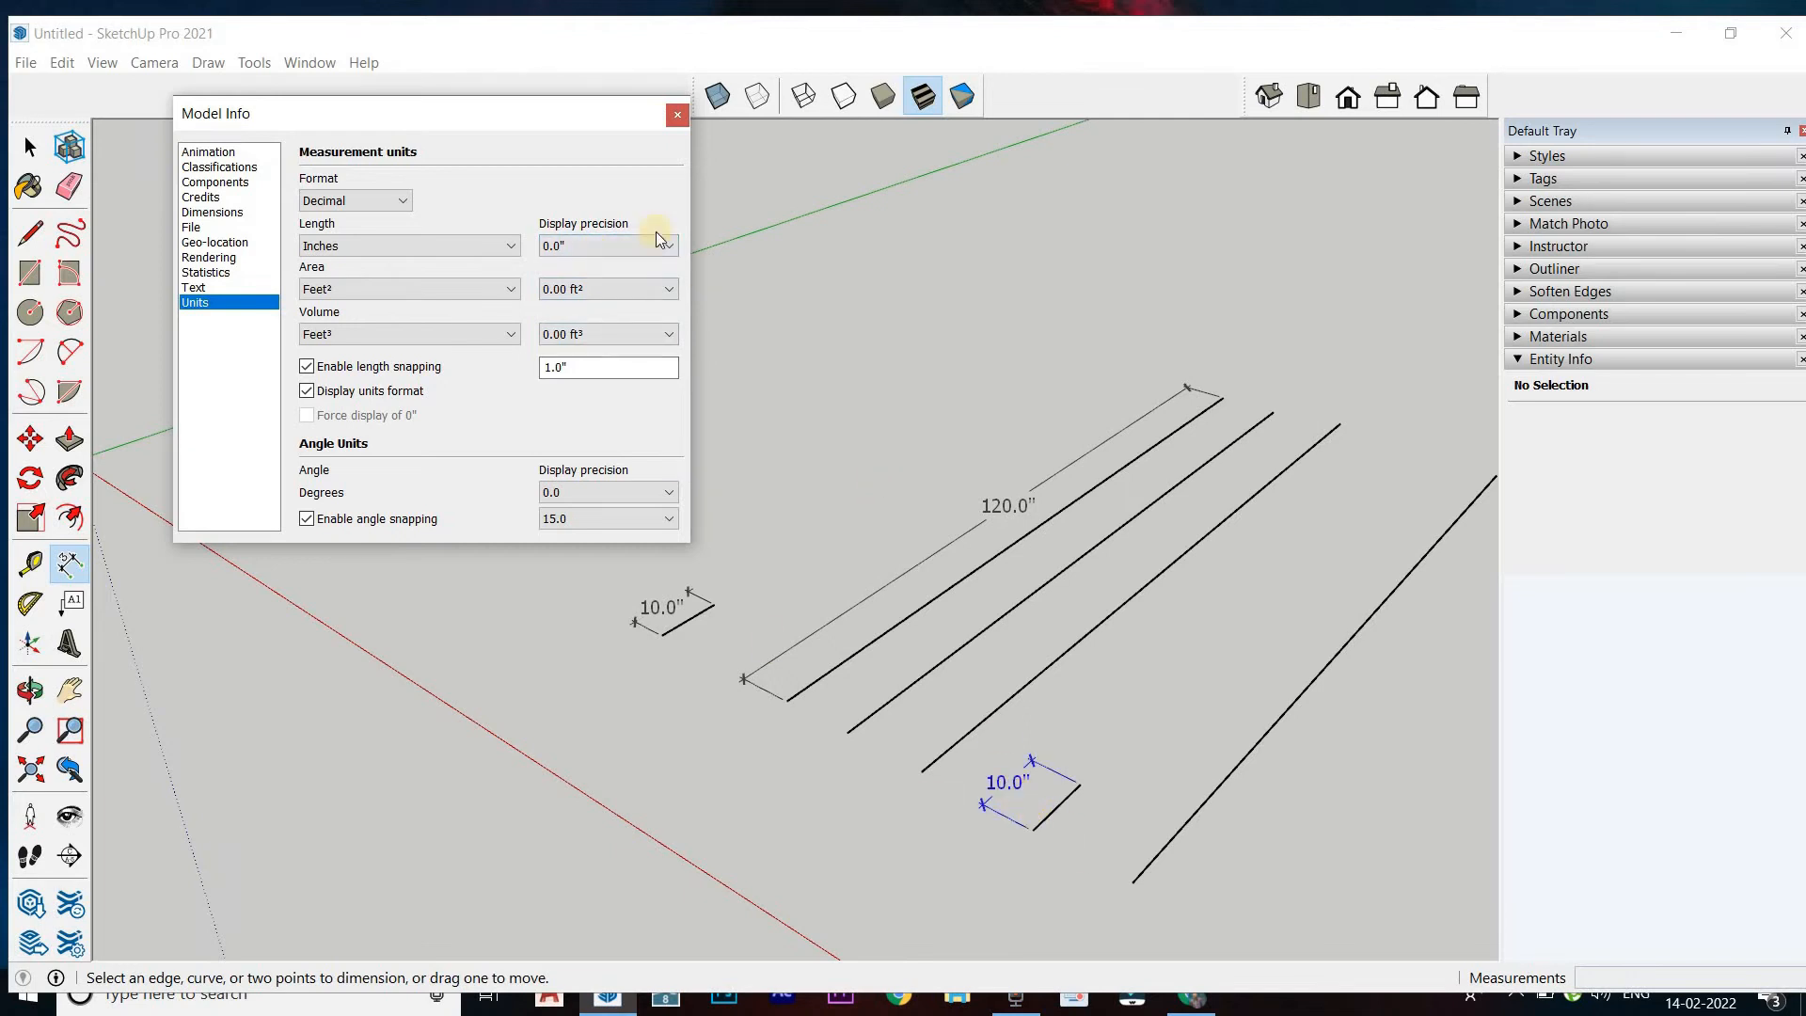
click(611, 242)
click(602, 306)
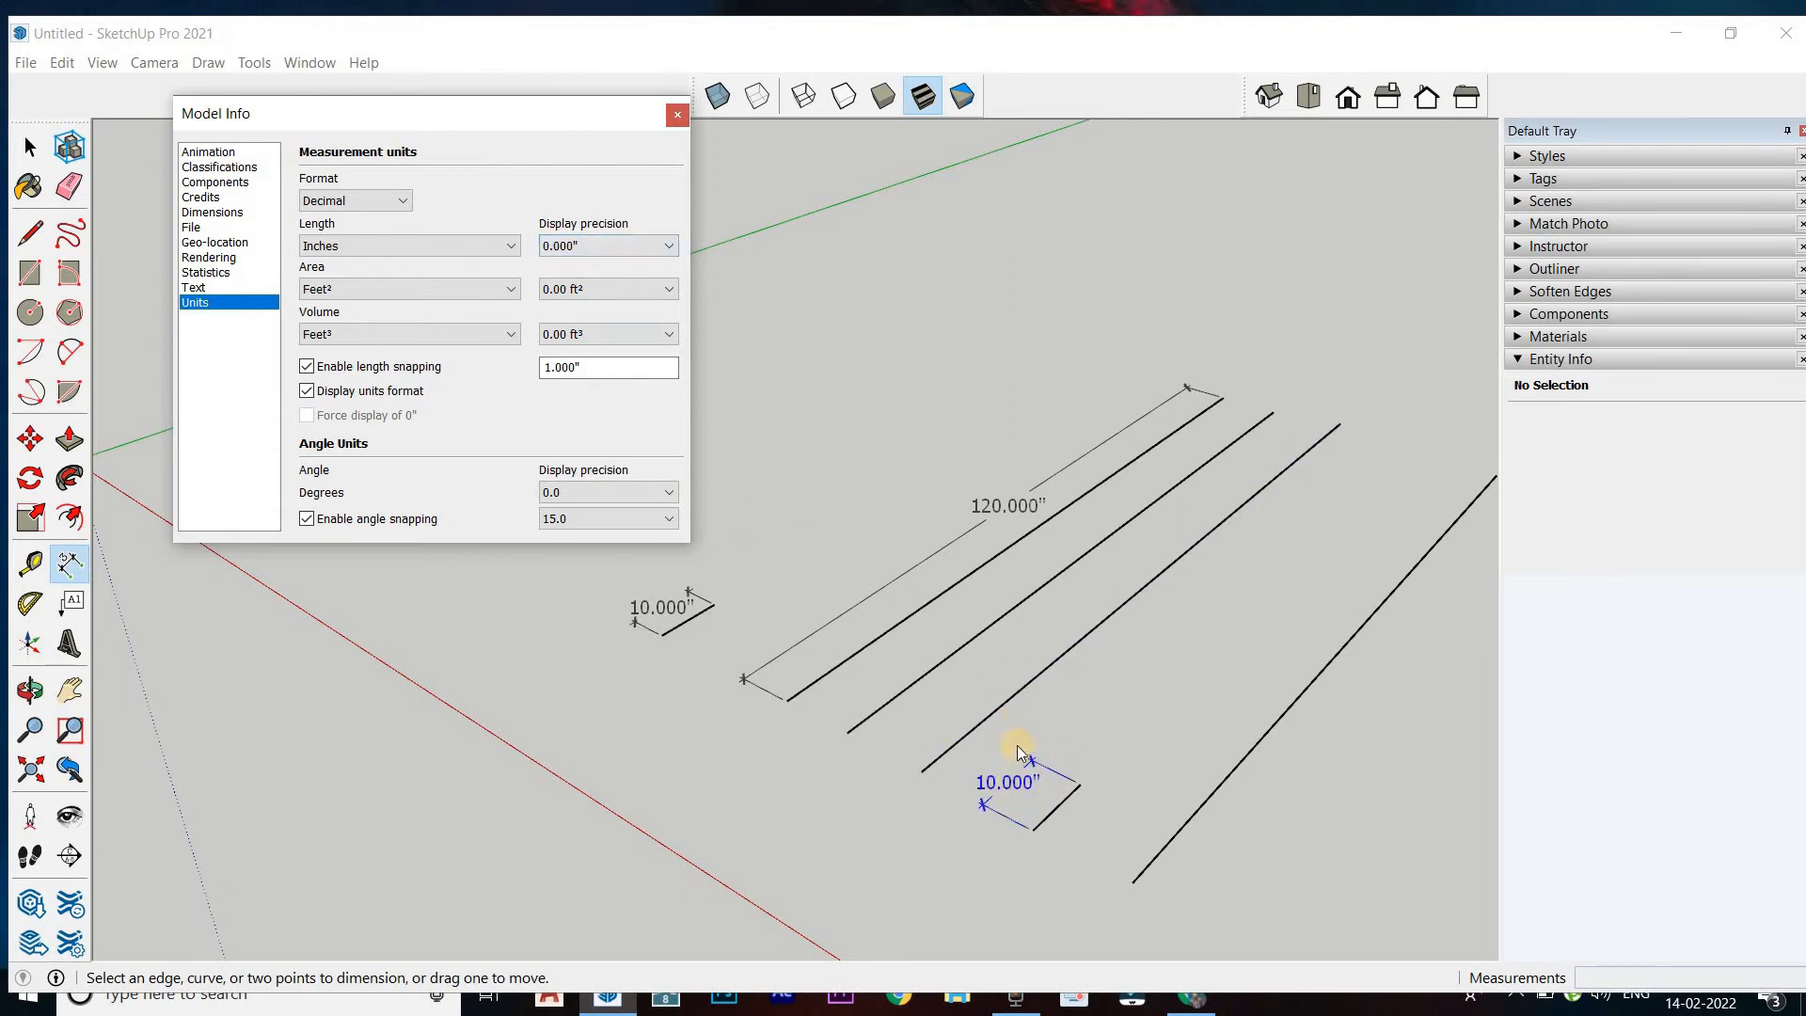
Switch the decimal length units to Feet and set the length display precision to 0'
click(361, 242)
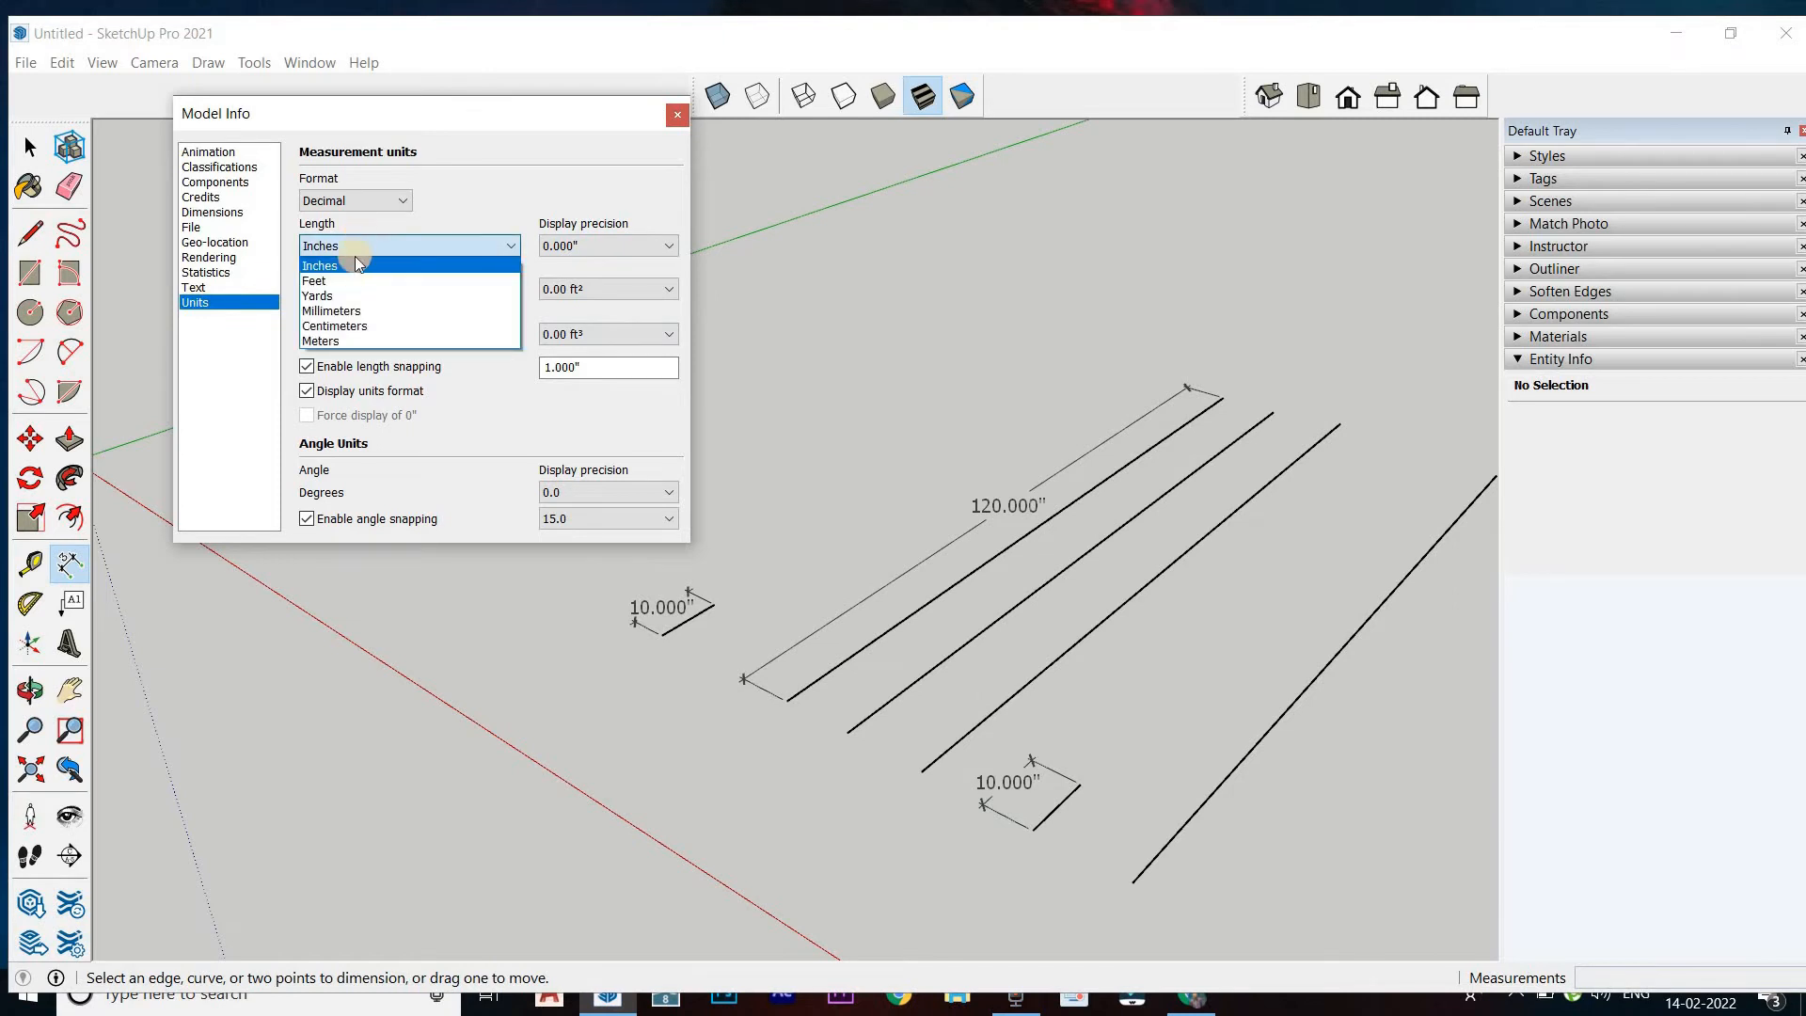
click(350, 280)
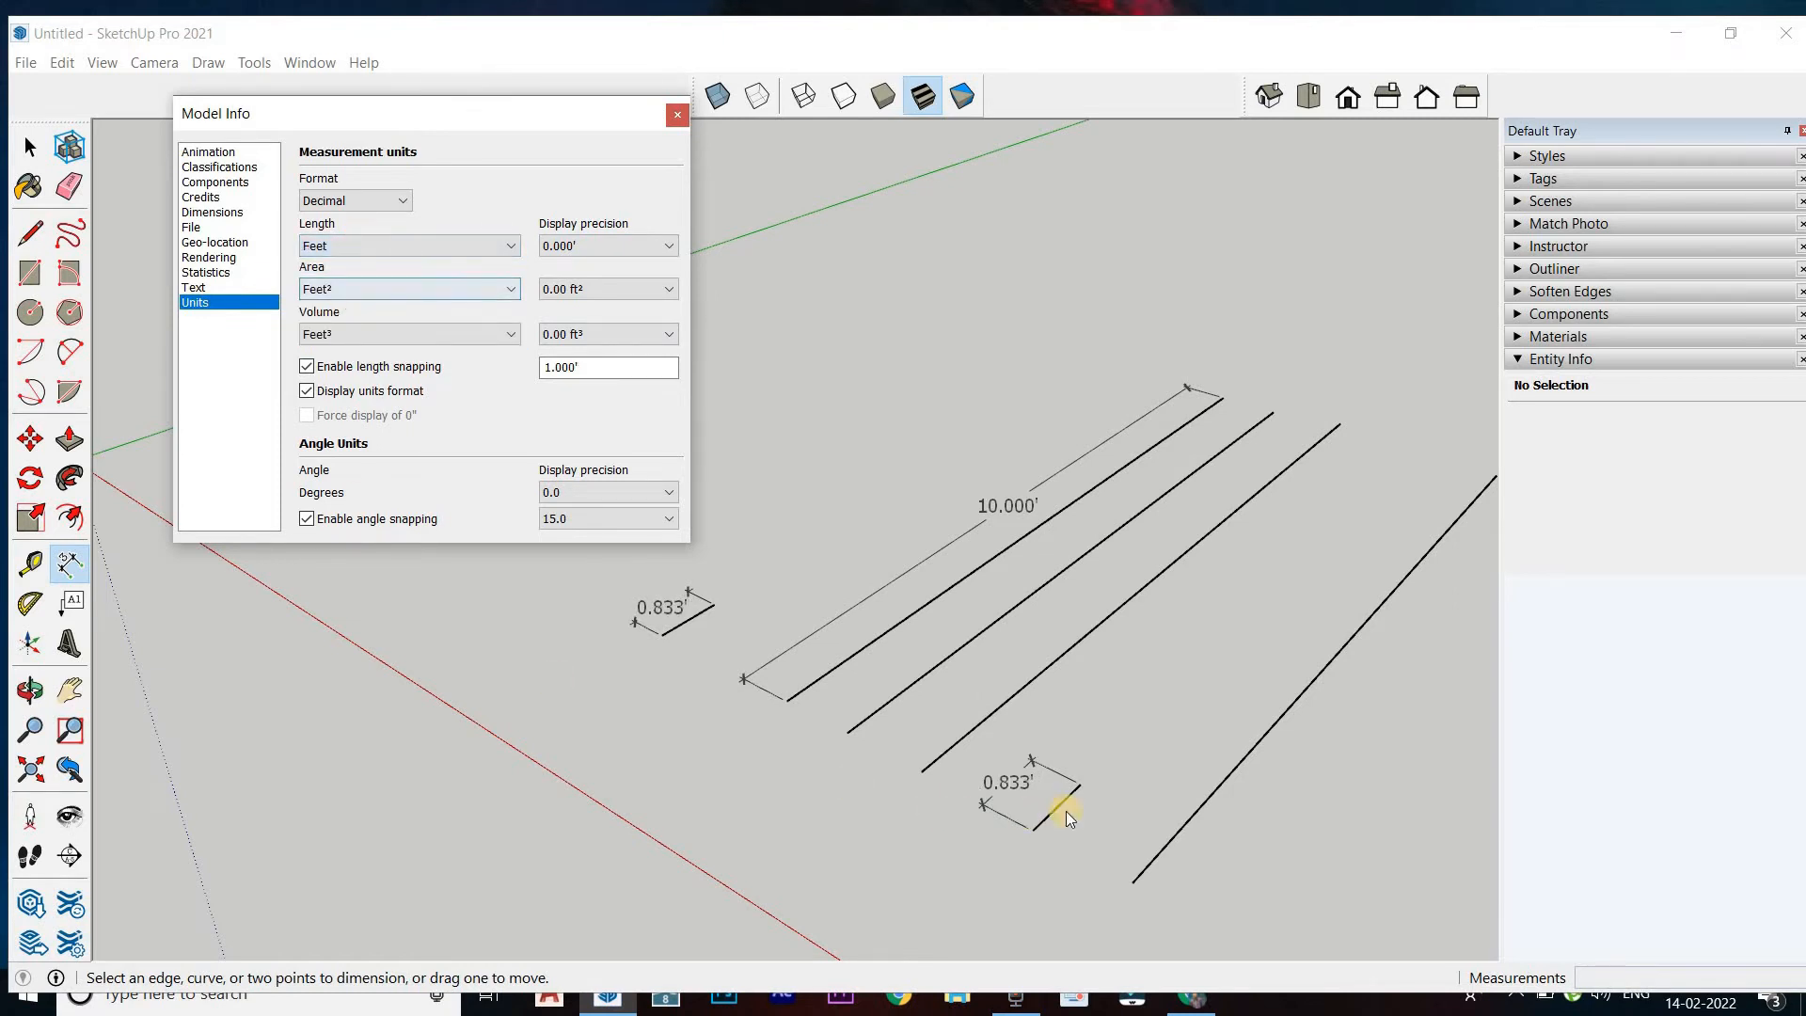
click(995, 806)
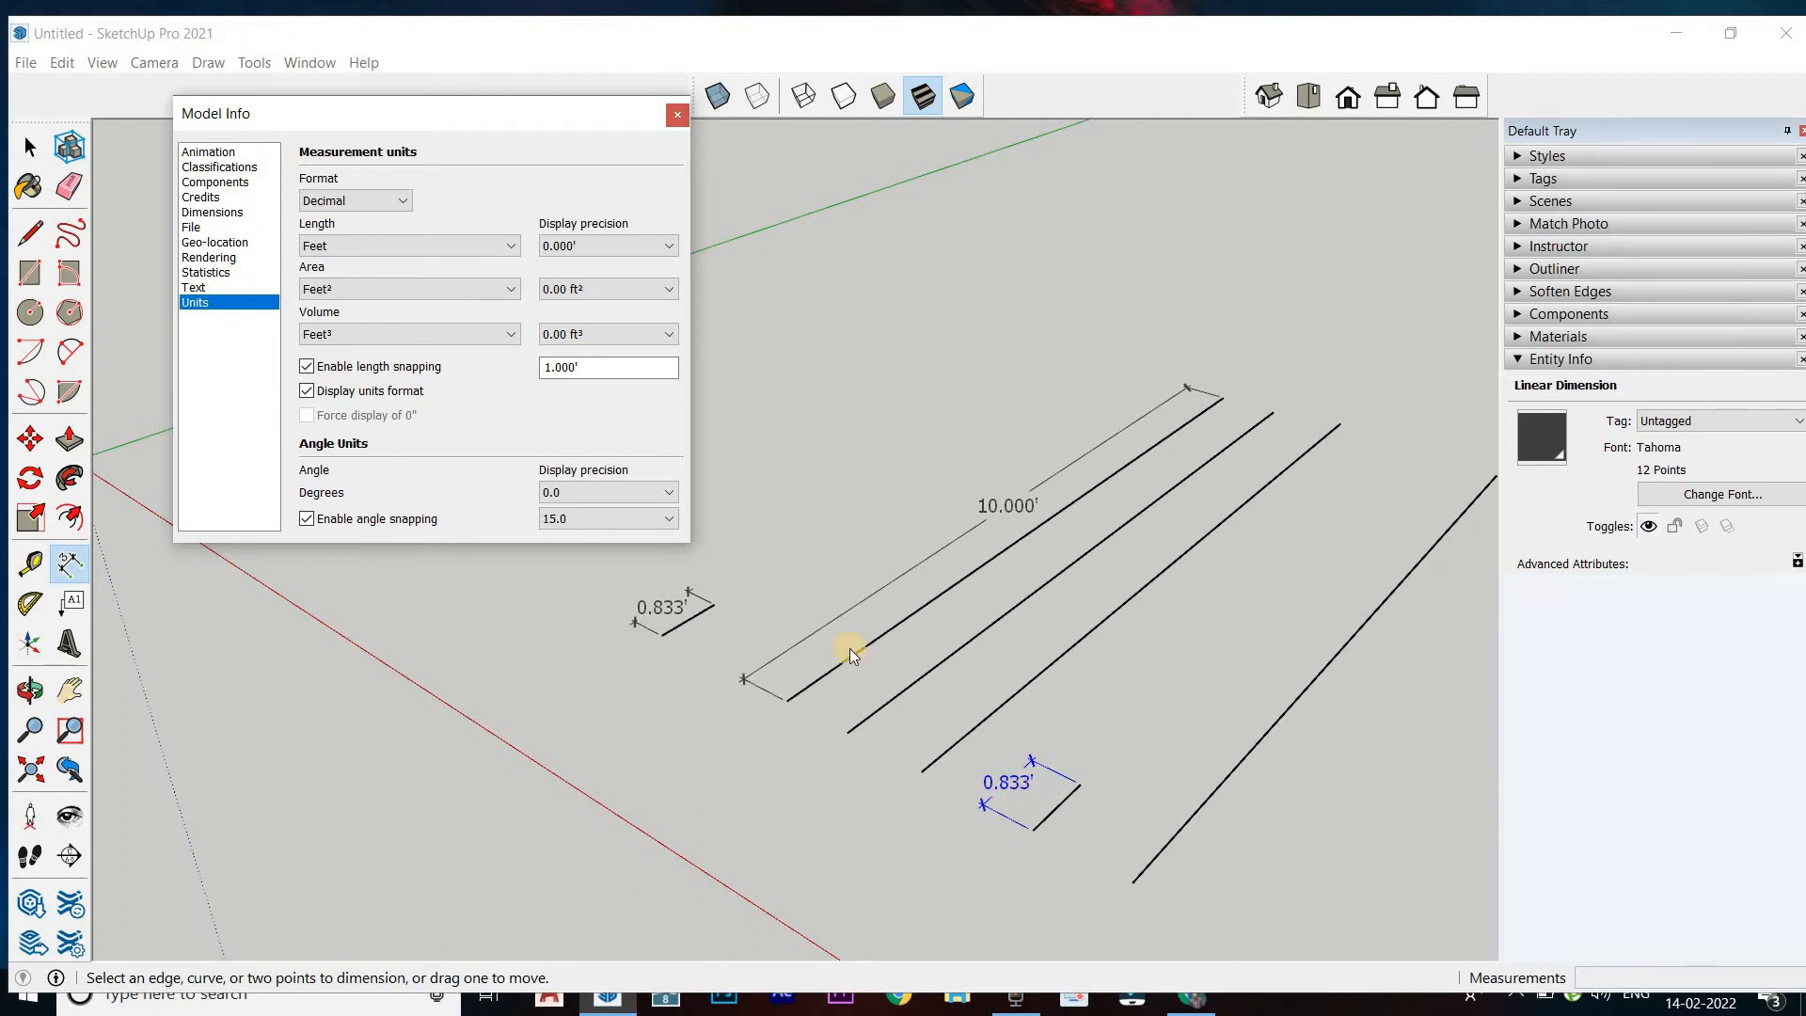
click(595, 253)
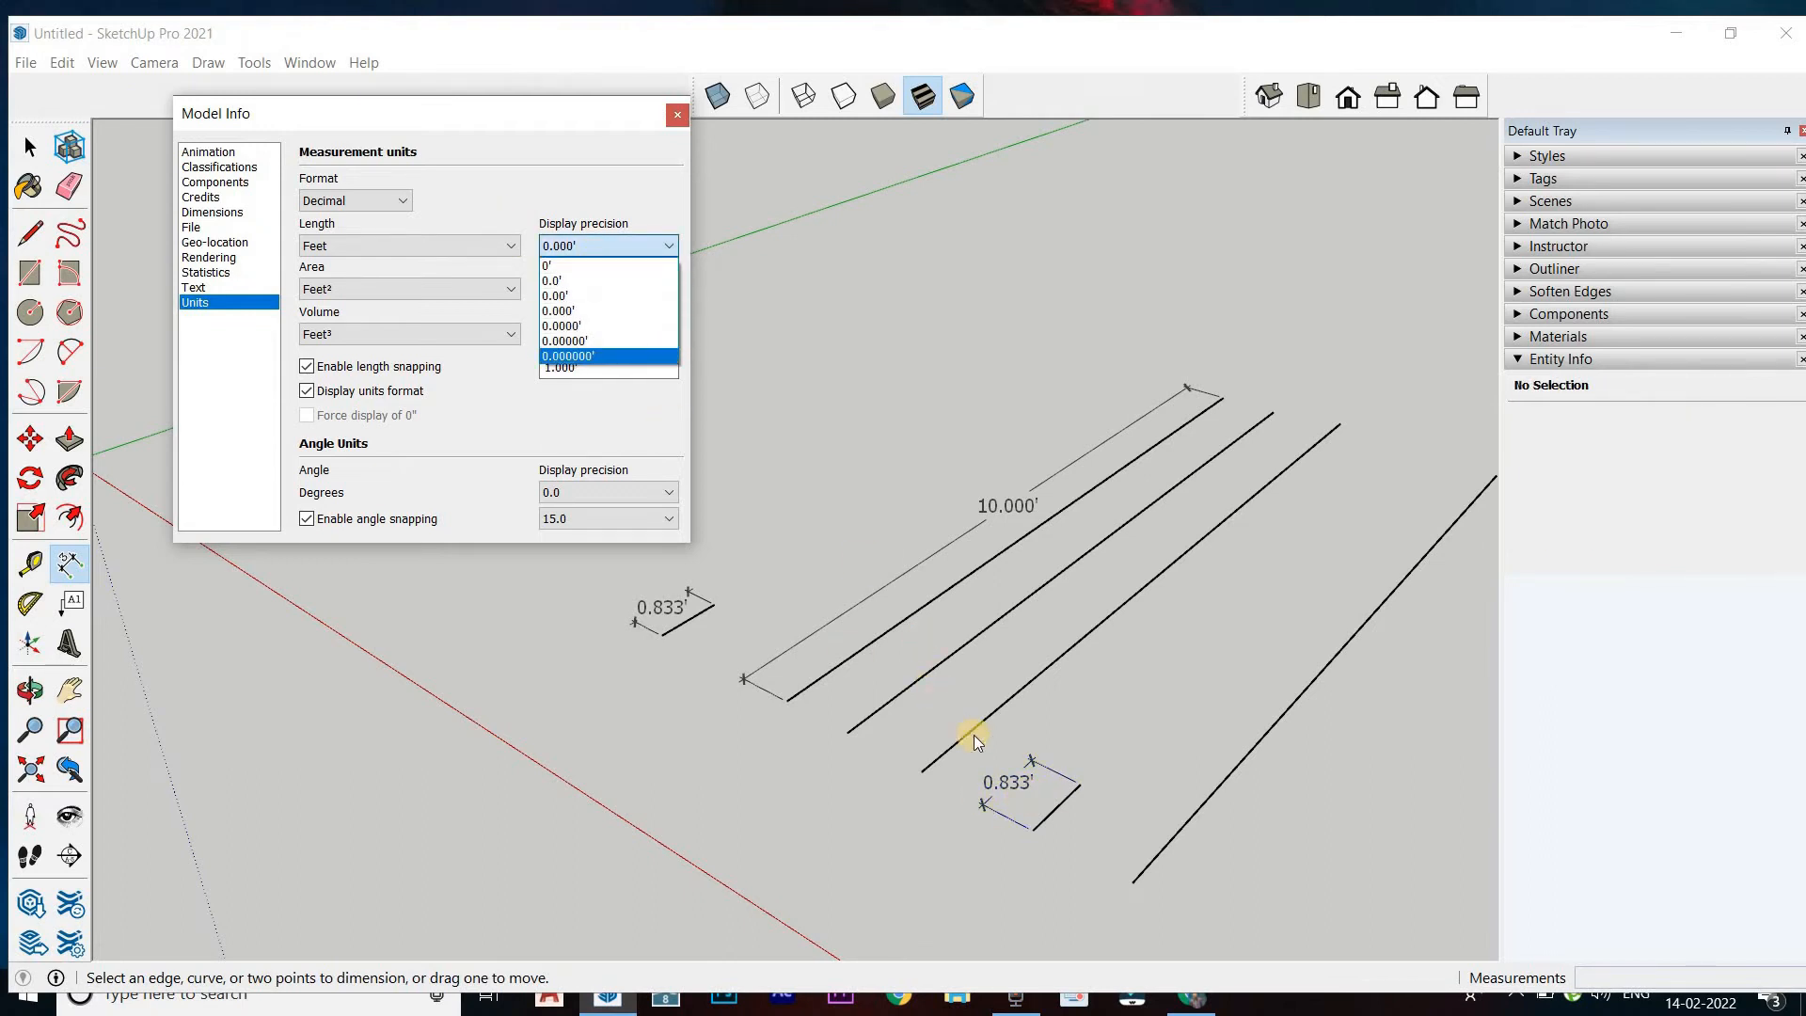
click(596, 267)
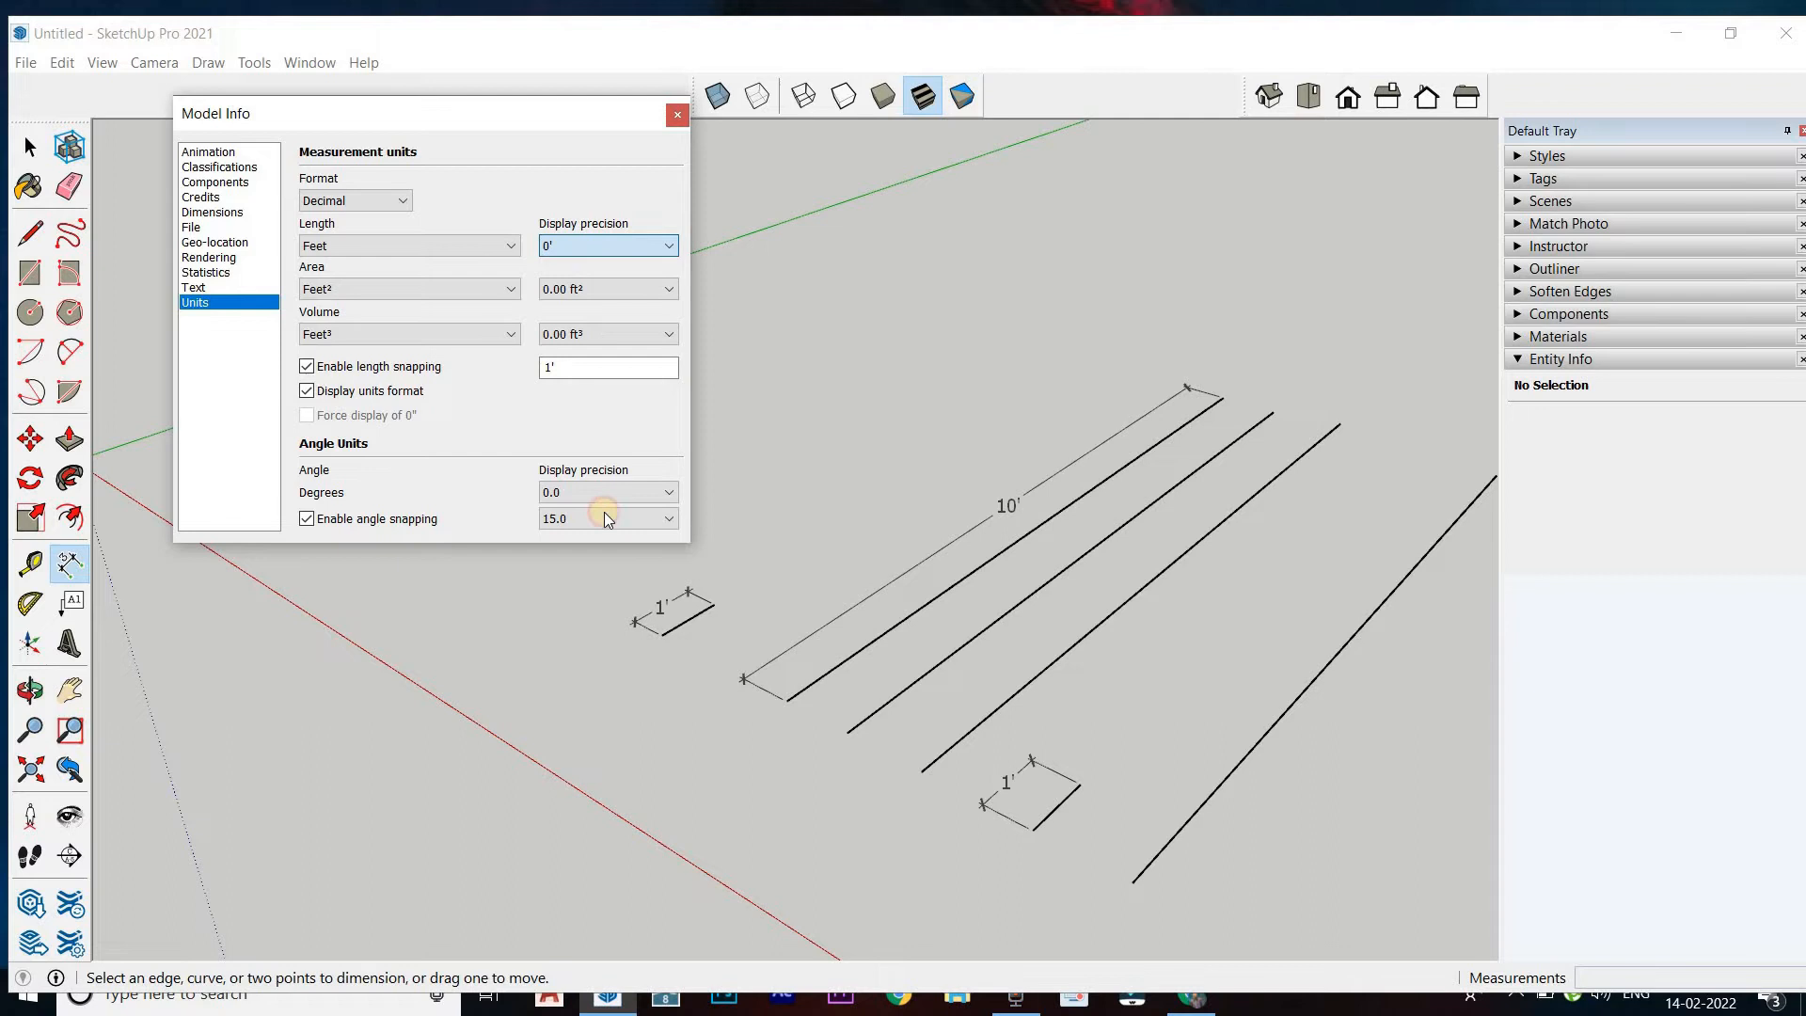
click(1006, 785)
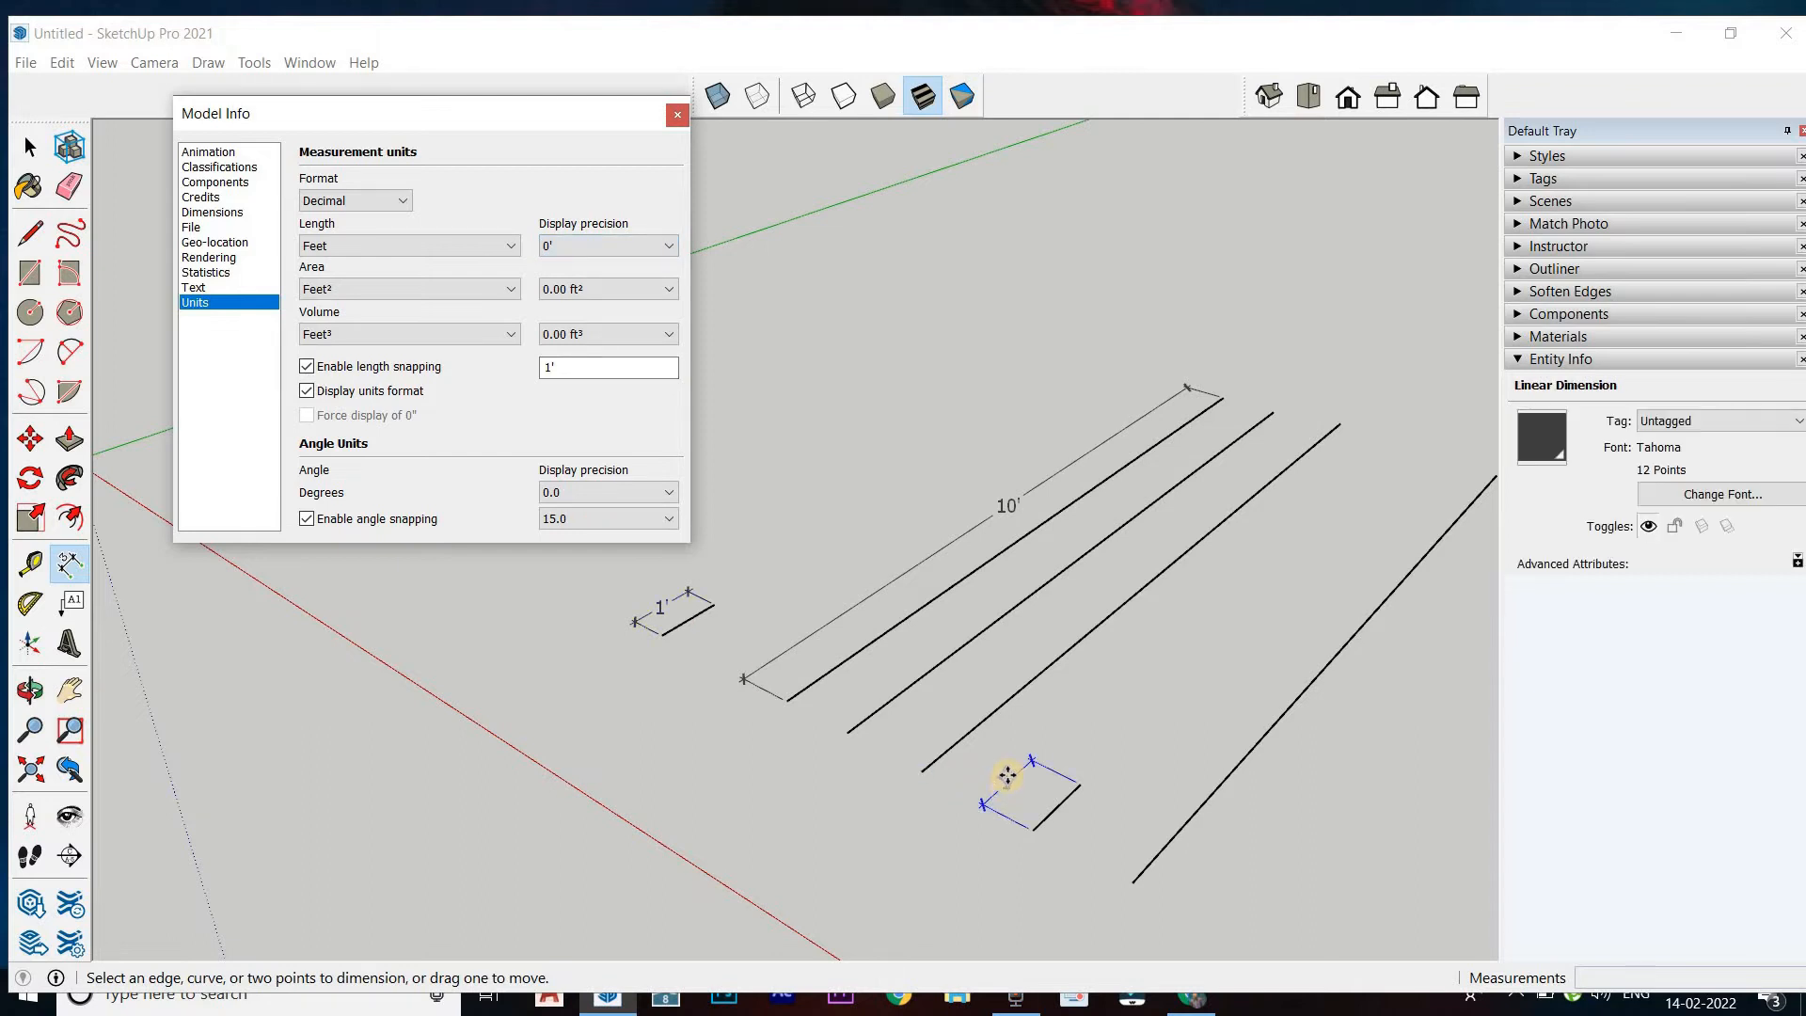
Switch the decimal length units to Millimeters and check the newly dimensioned short line
click(399, 252)
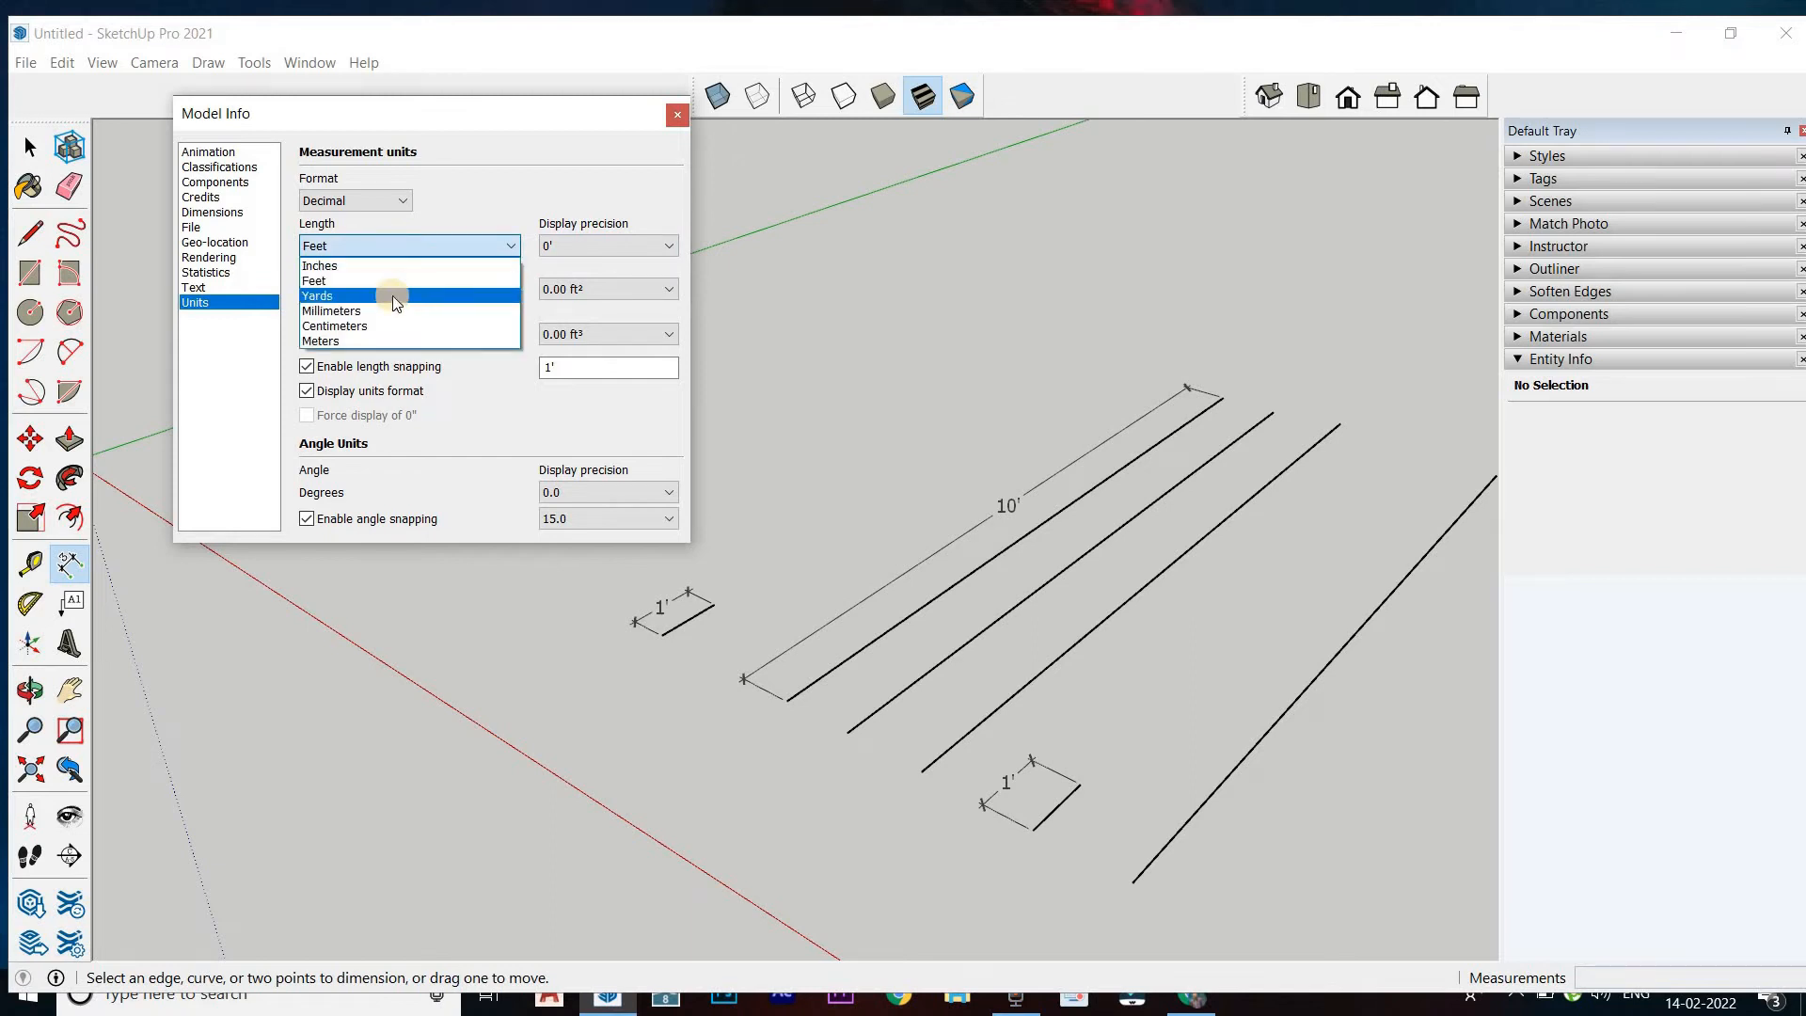
click(391, 311)
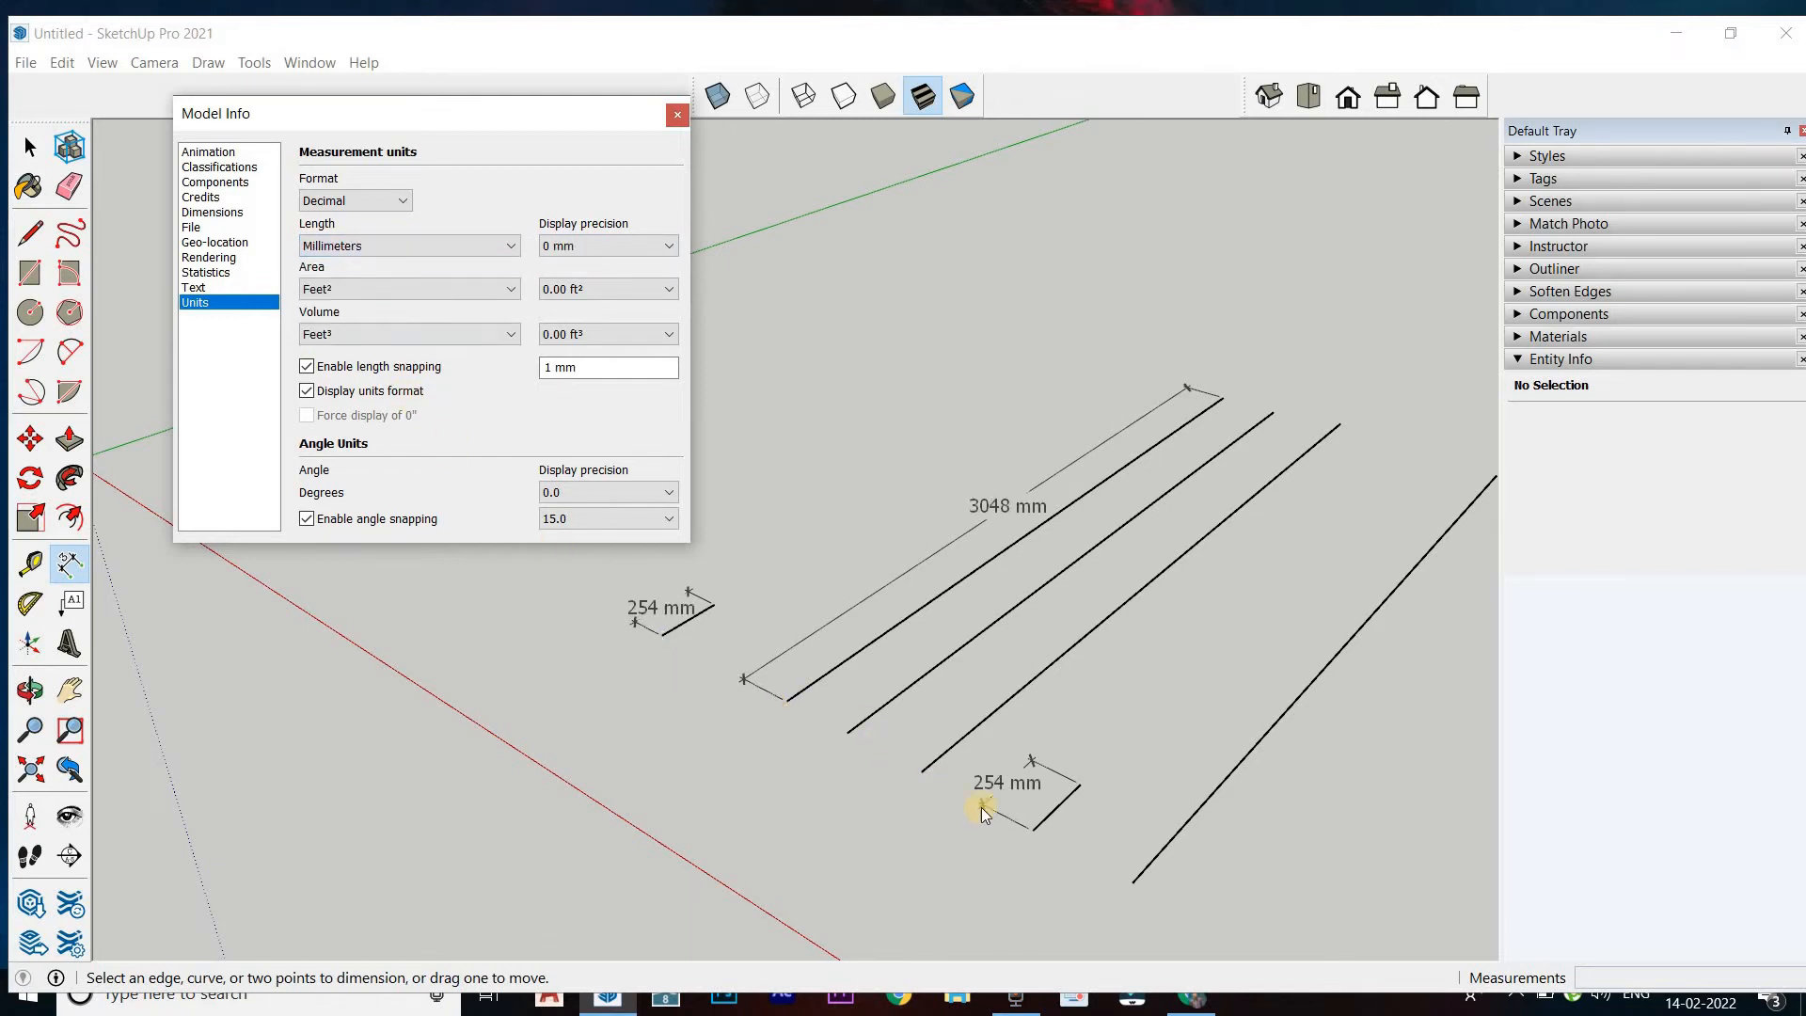
click(1057, 809)
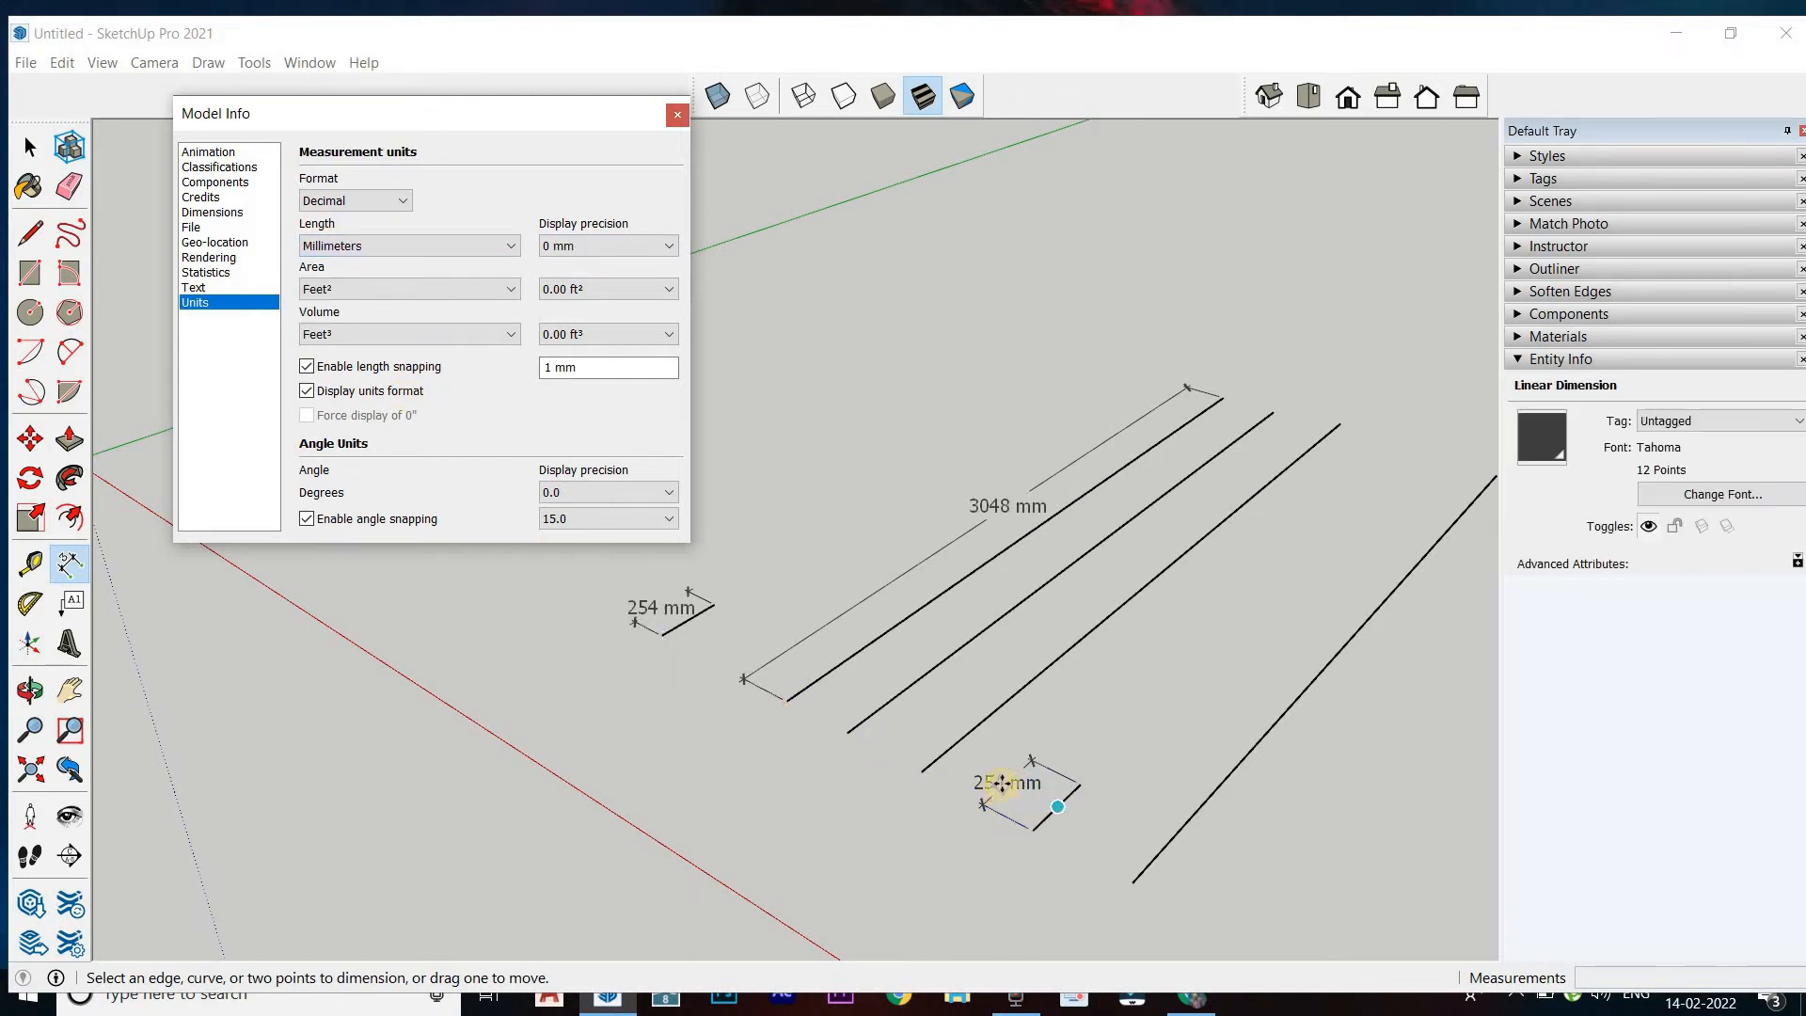
click(1002, 784)
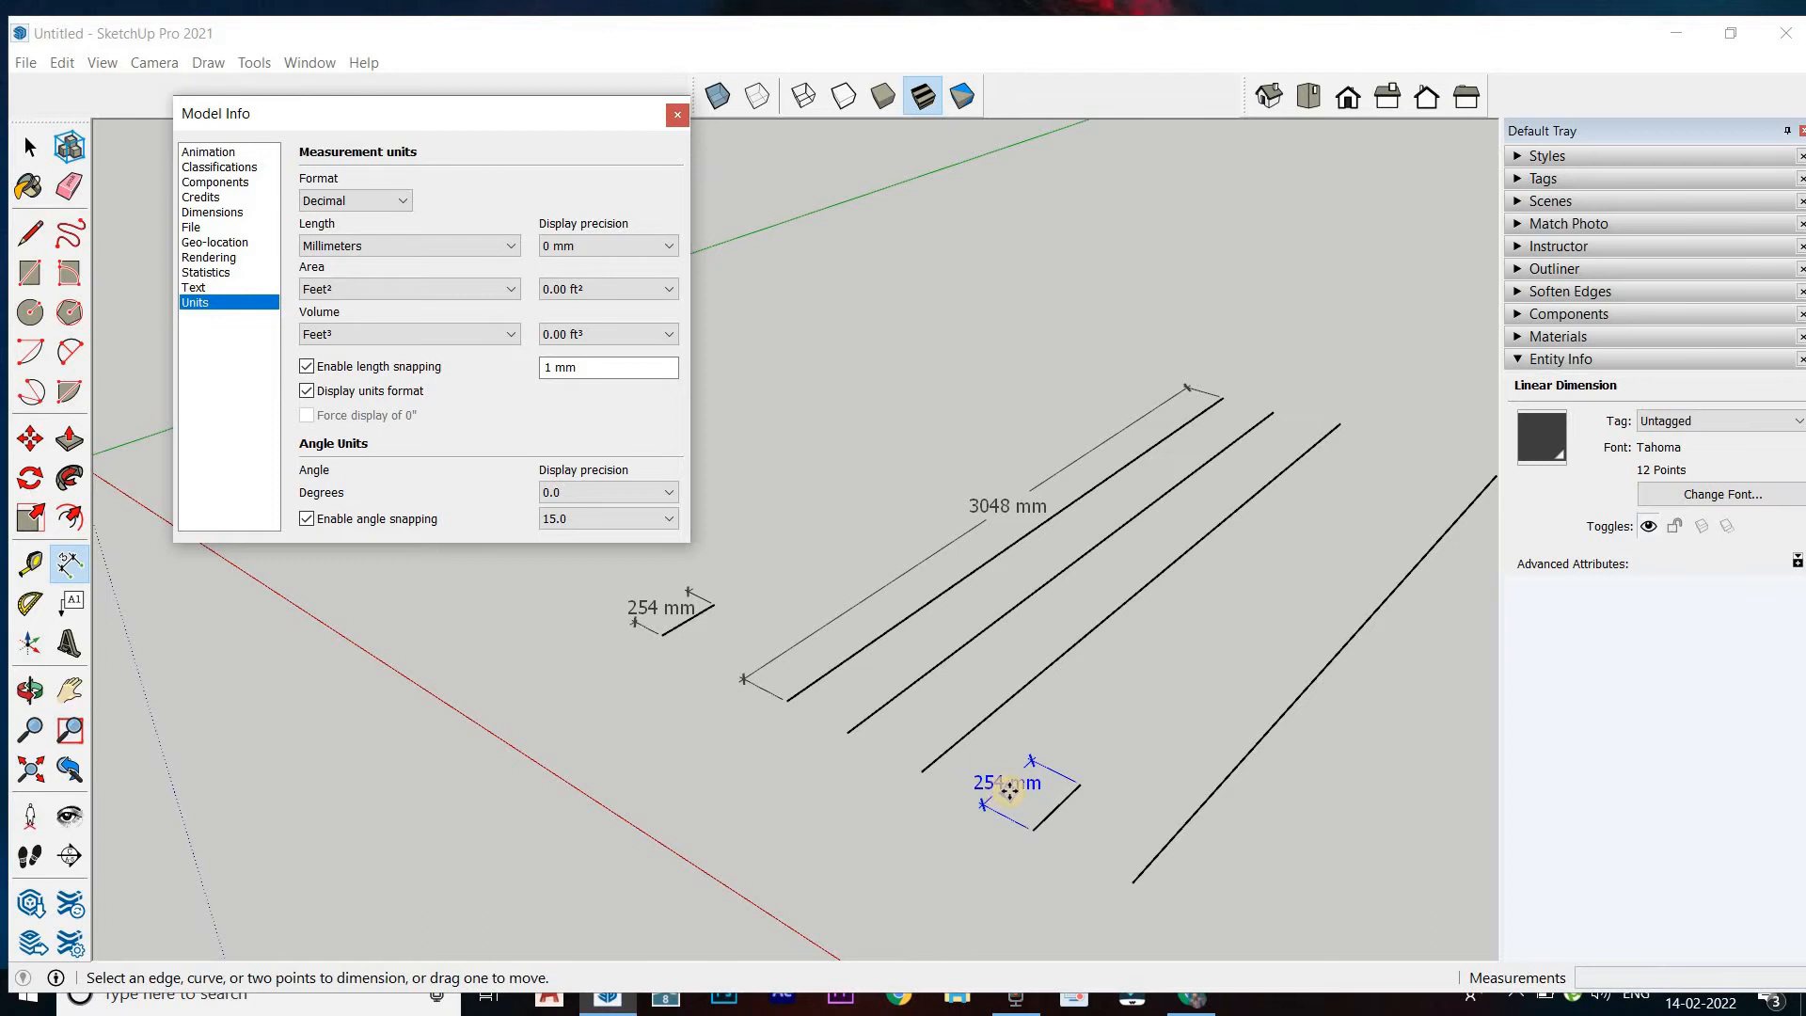
Compare length display precisions of 0.0 mm and 0 mm, and settle on 0.000 mm
click(588, 251)
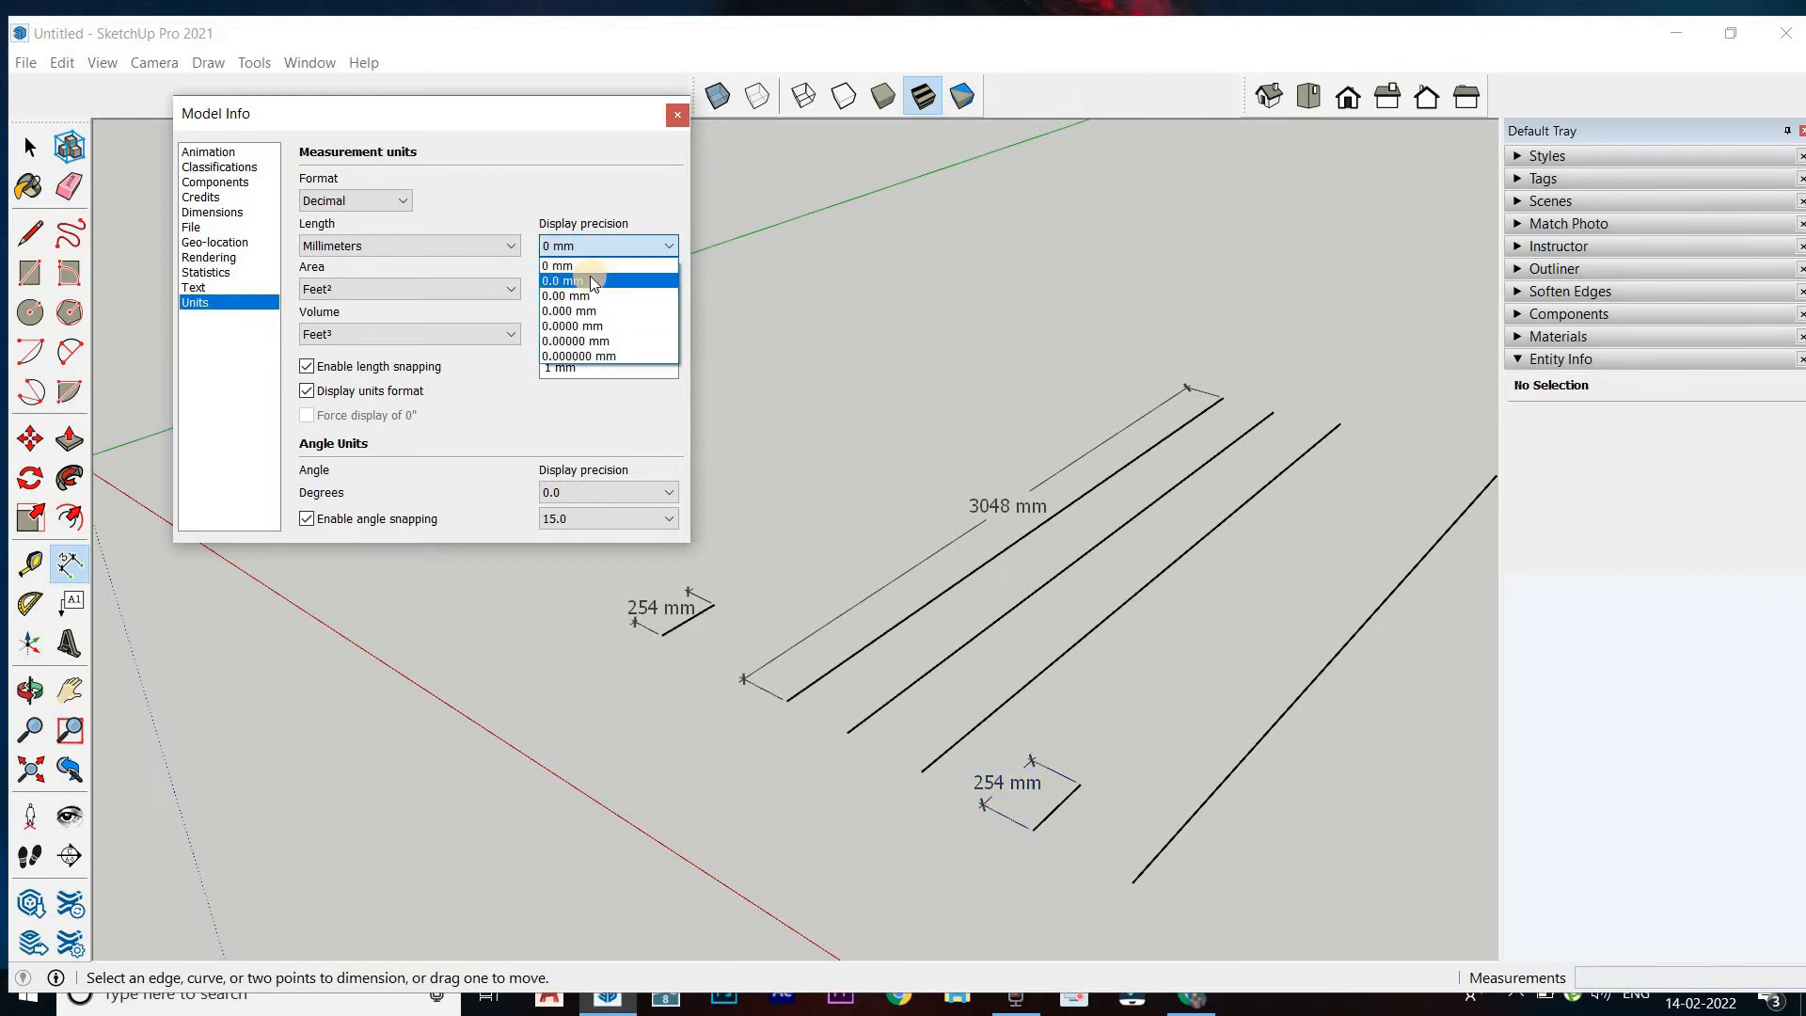
click(590, 281)
click(997, 784)
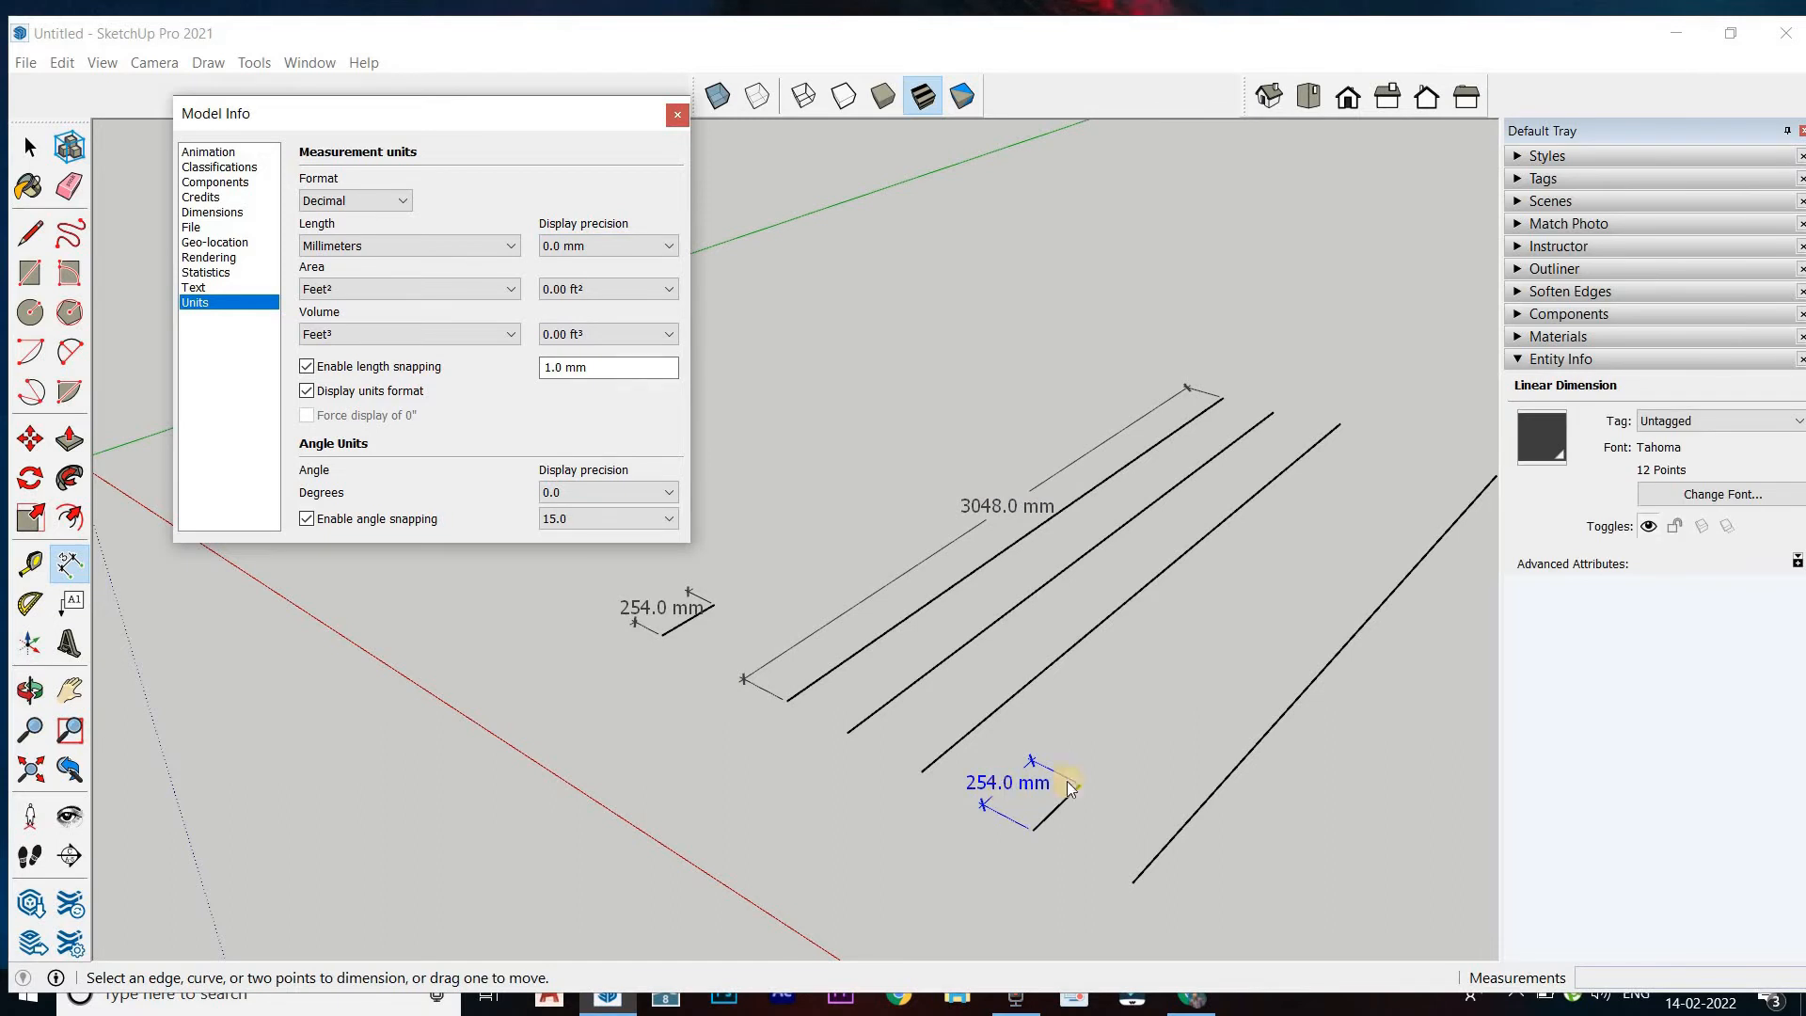
click(590, 244)
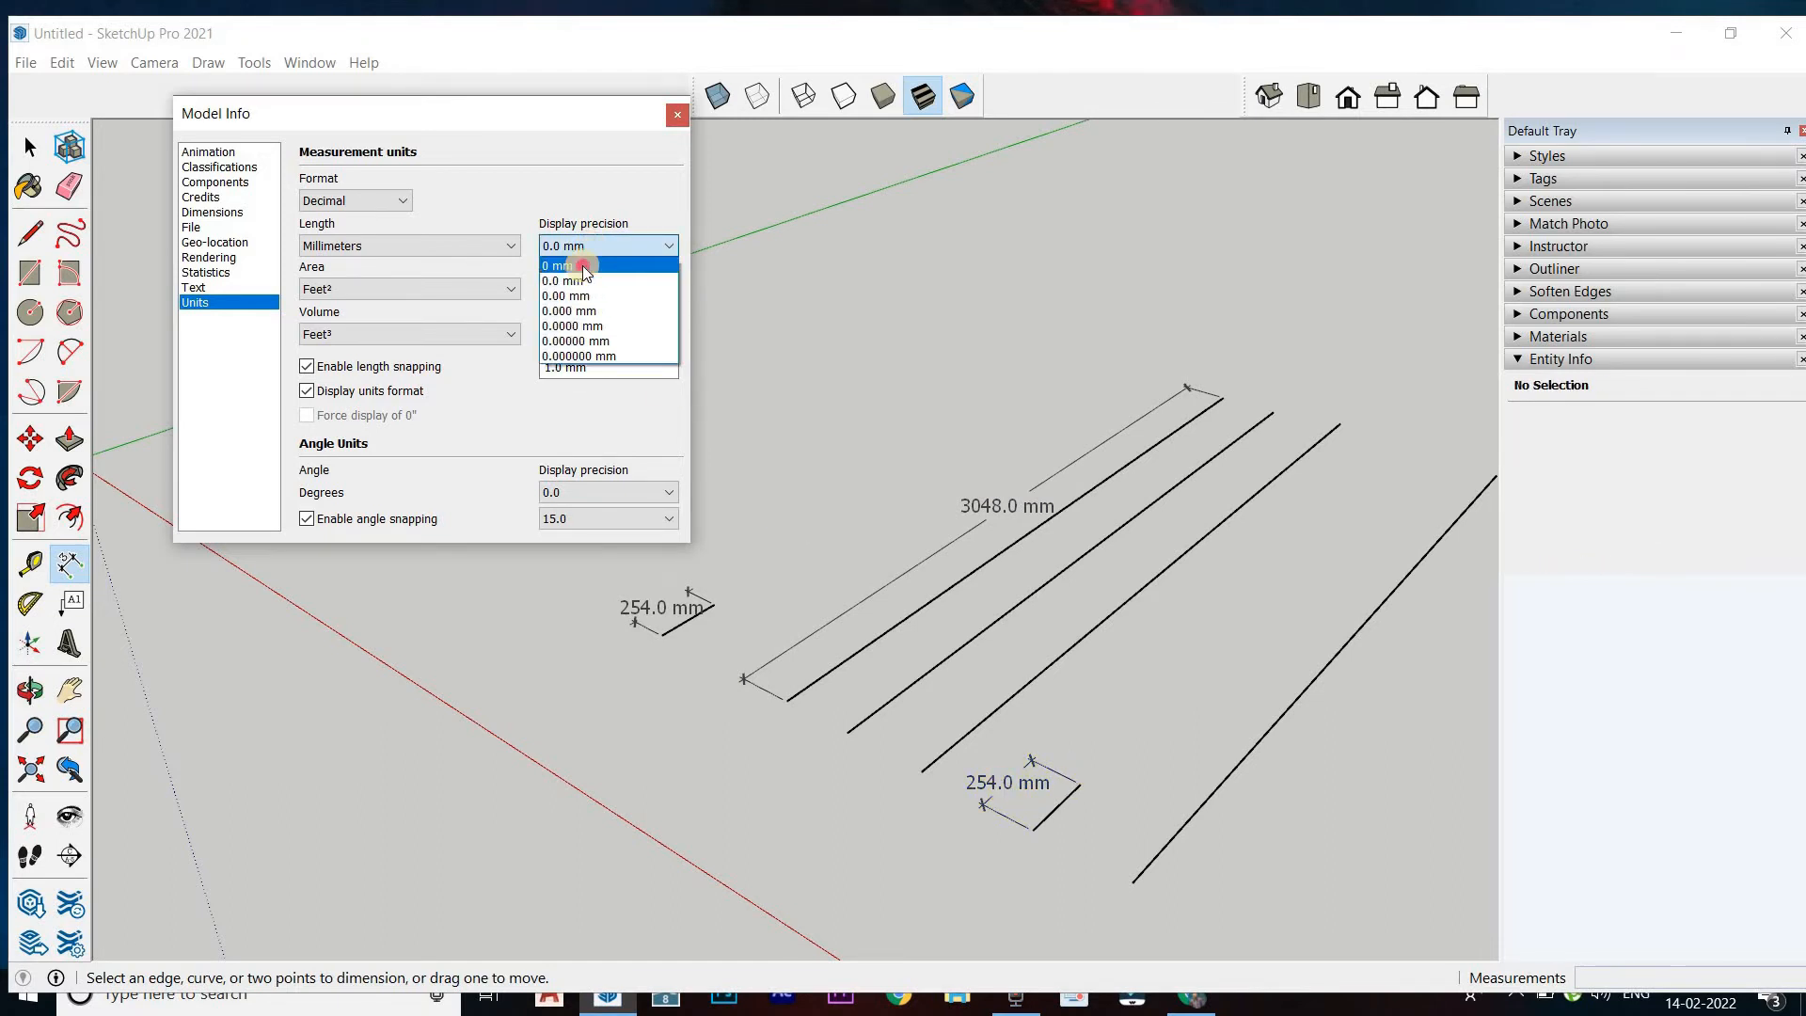
click(583, 266)
click(590, 247)
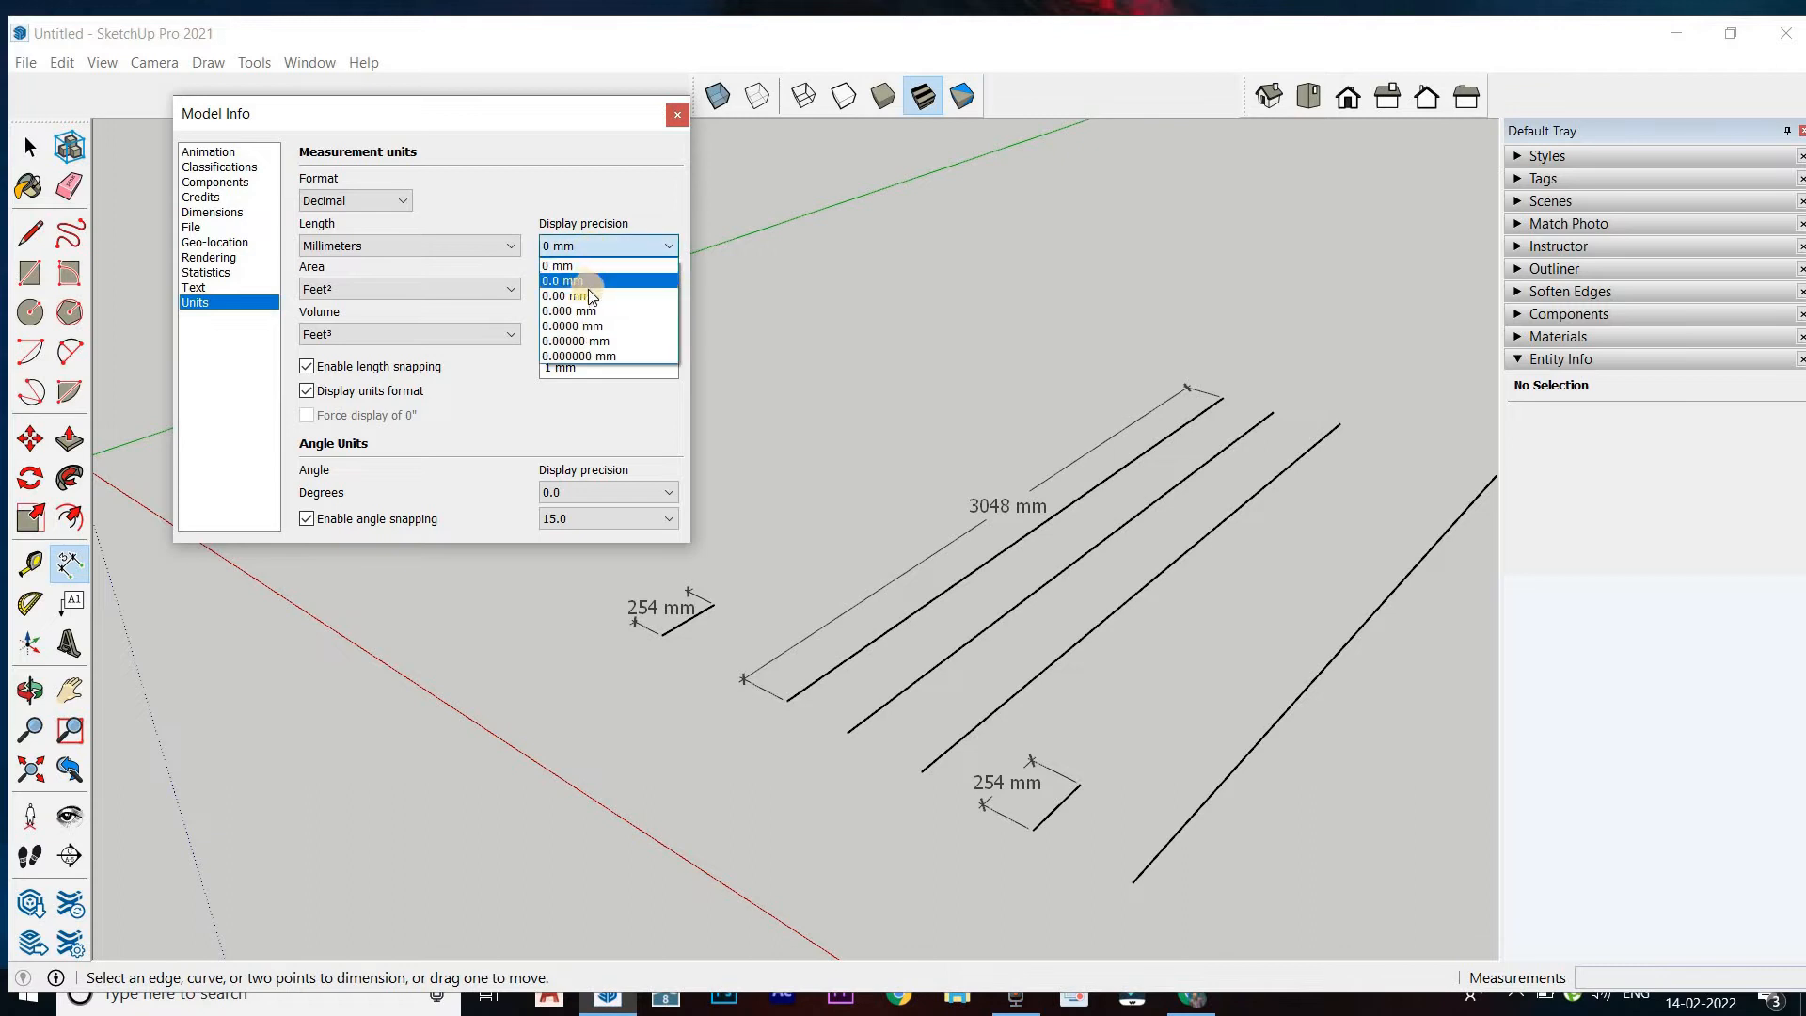
click(583, 311)
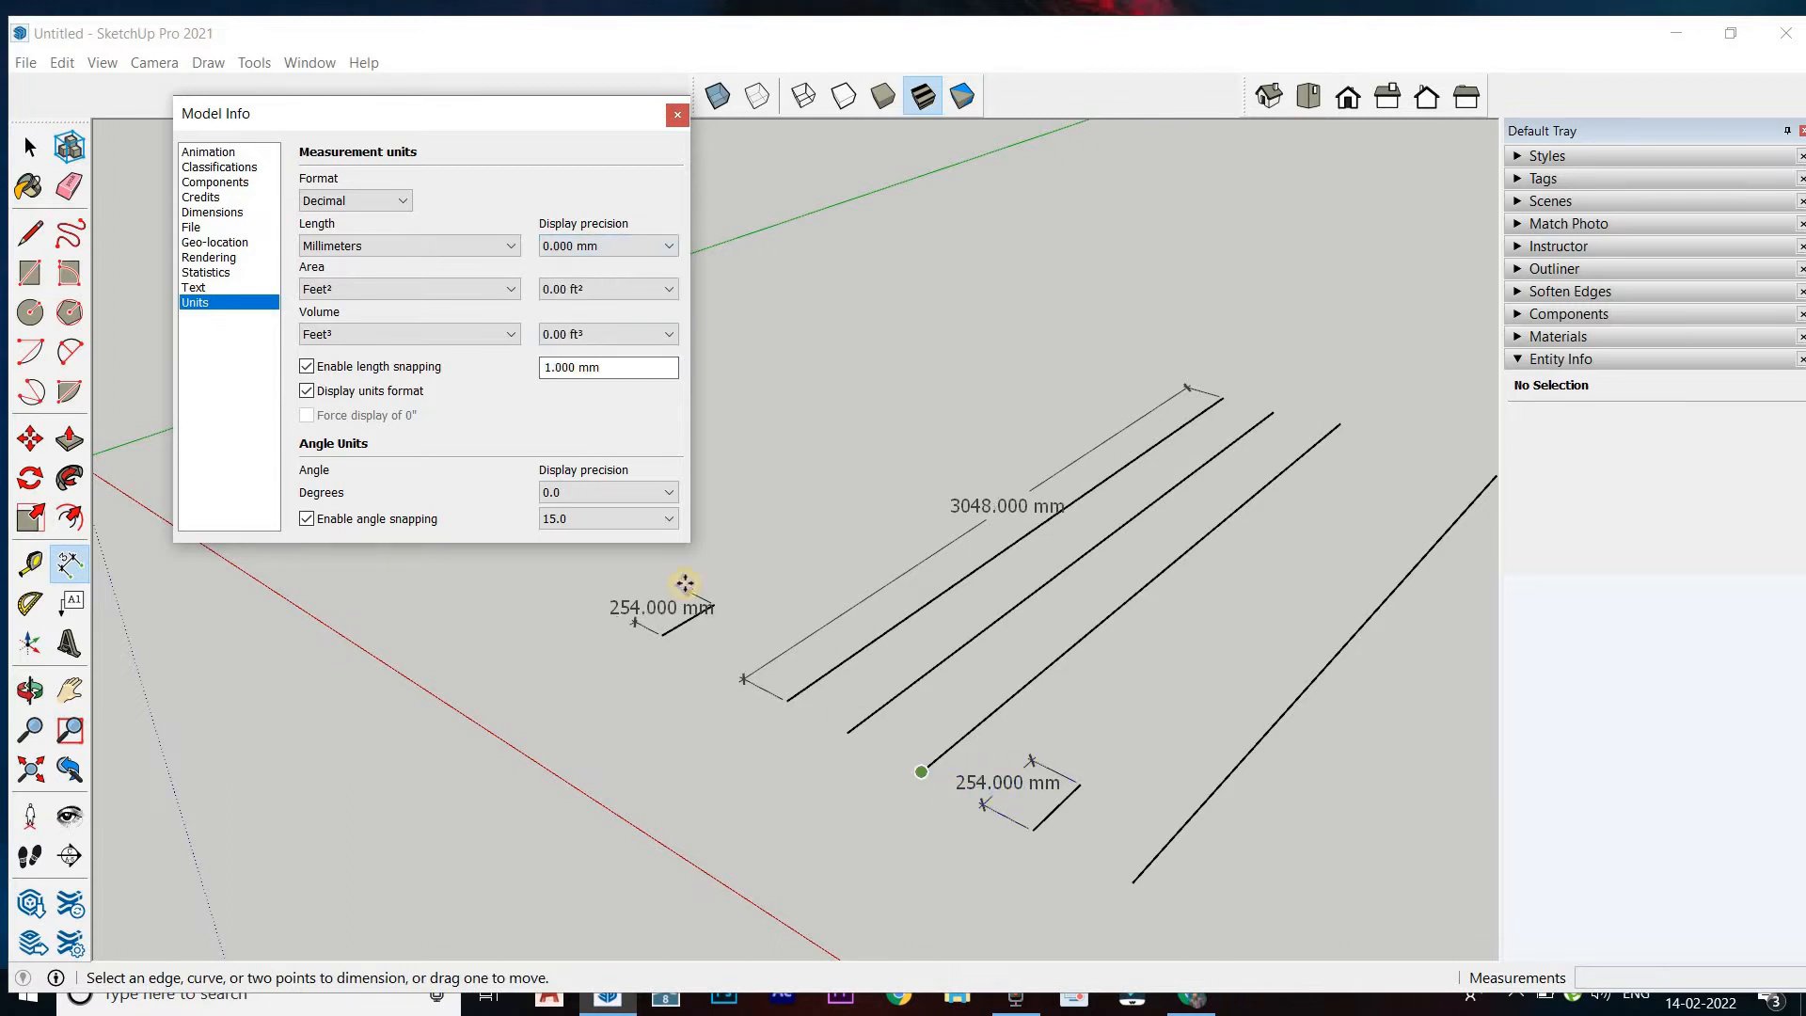
Switch the decimal length units to Meters and review the available unit formats while keeping Decimal
click(412, 247)
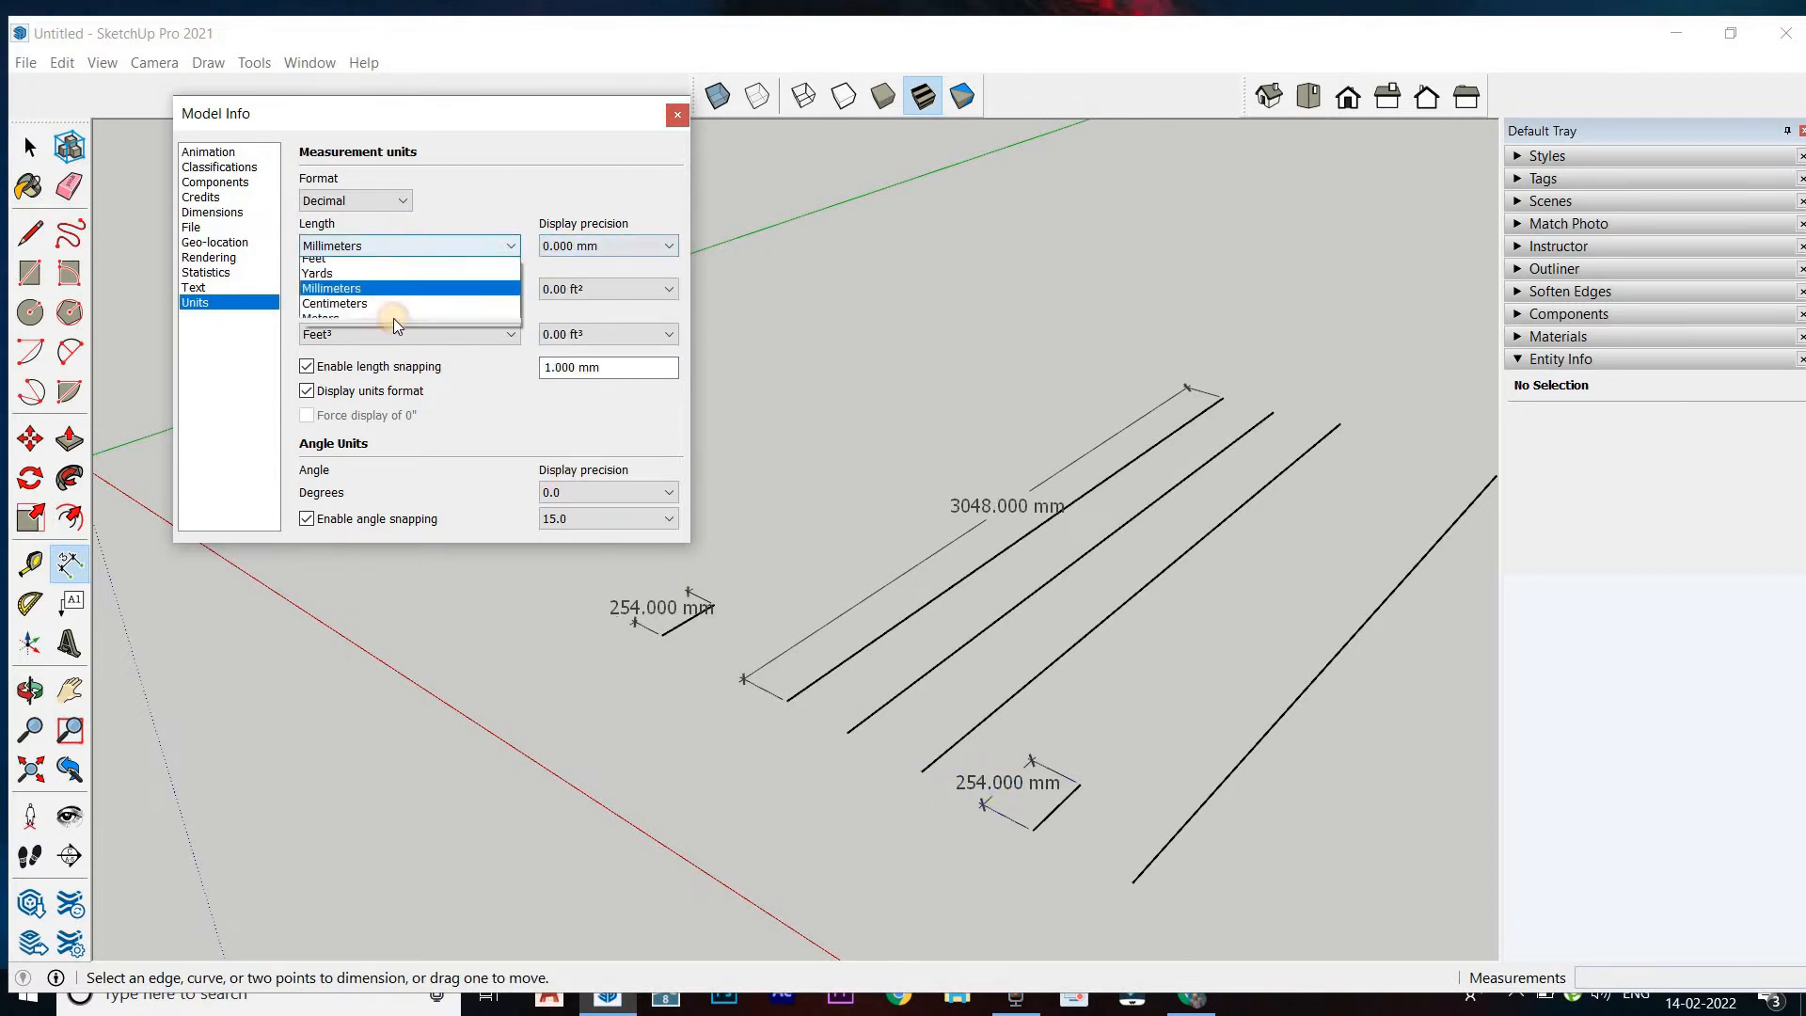
click(381, 336)
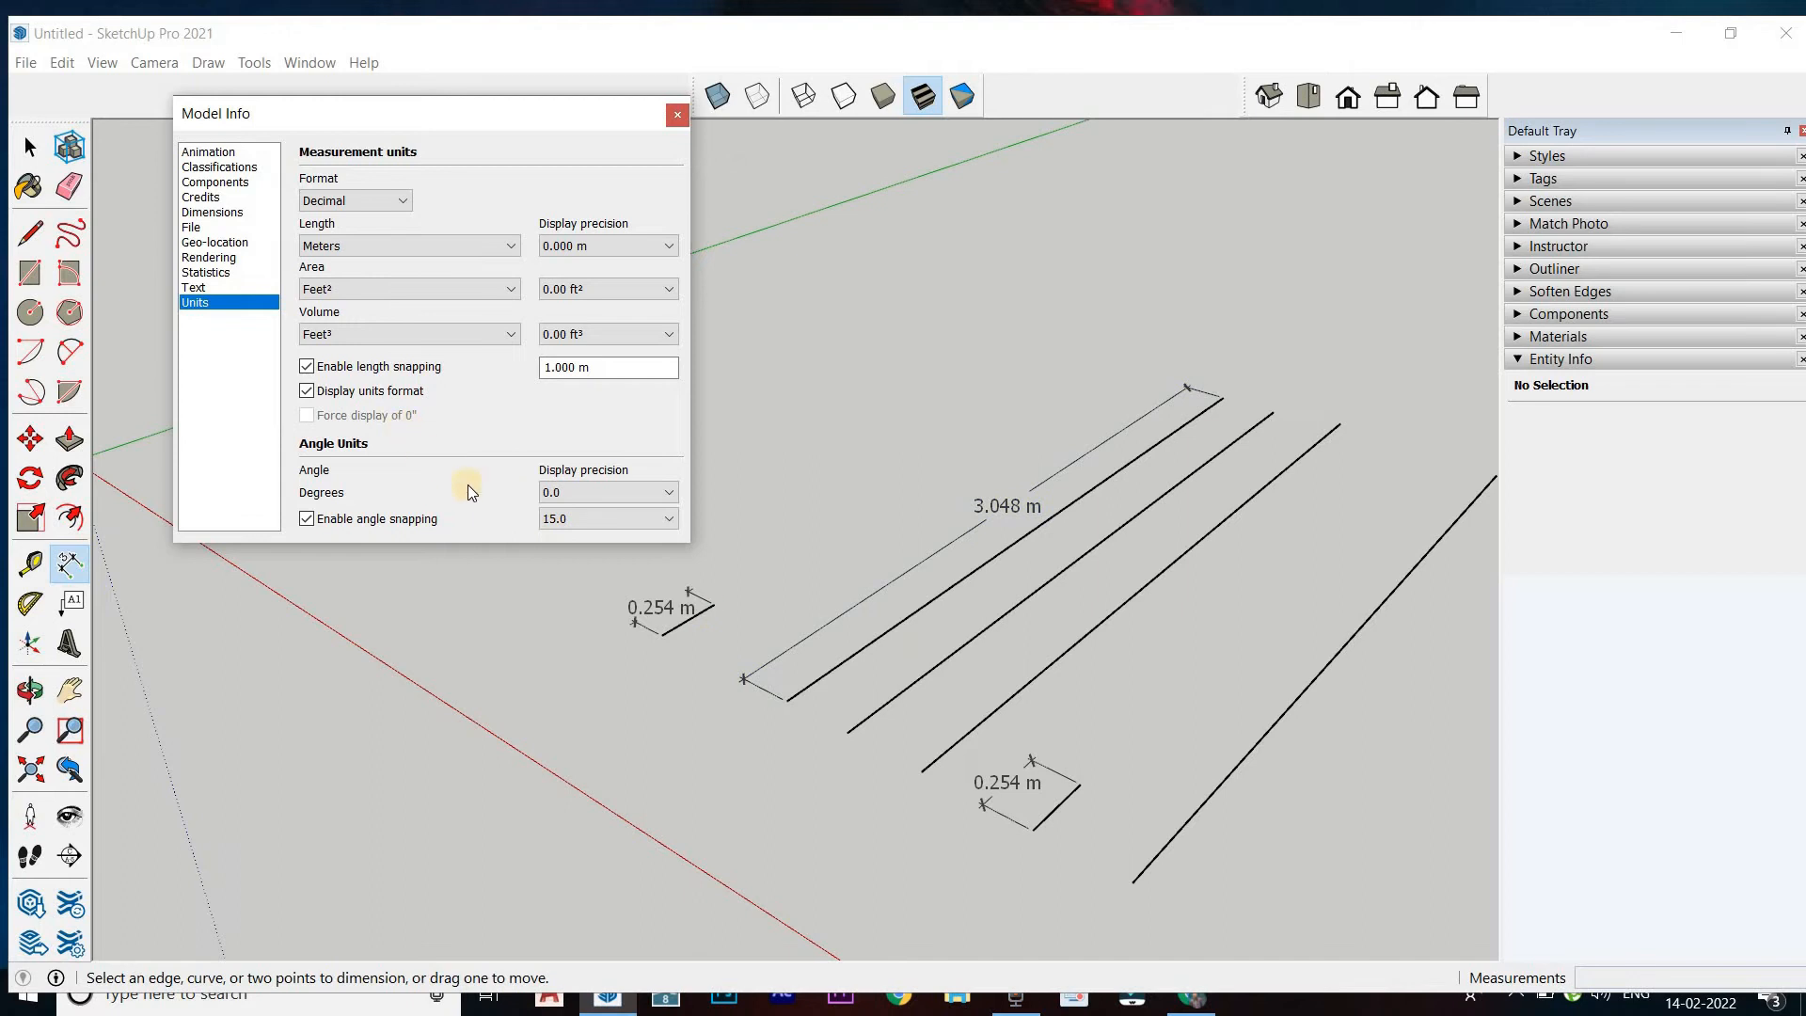
click(395, 200)
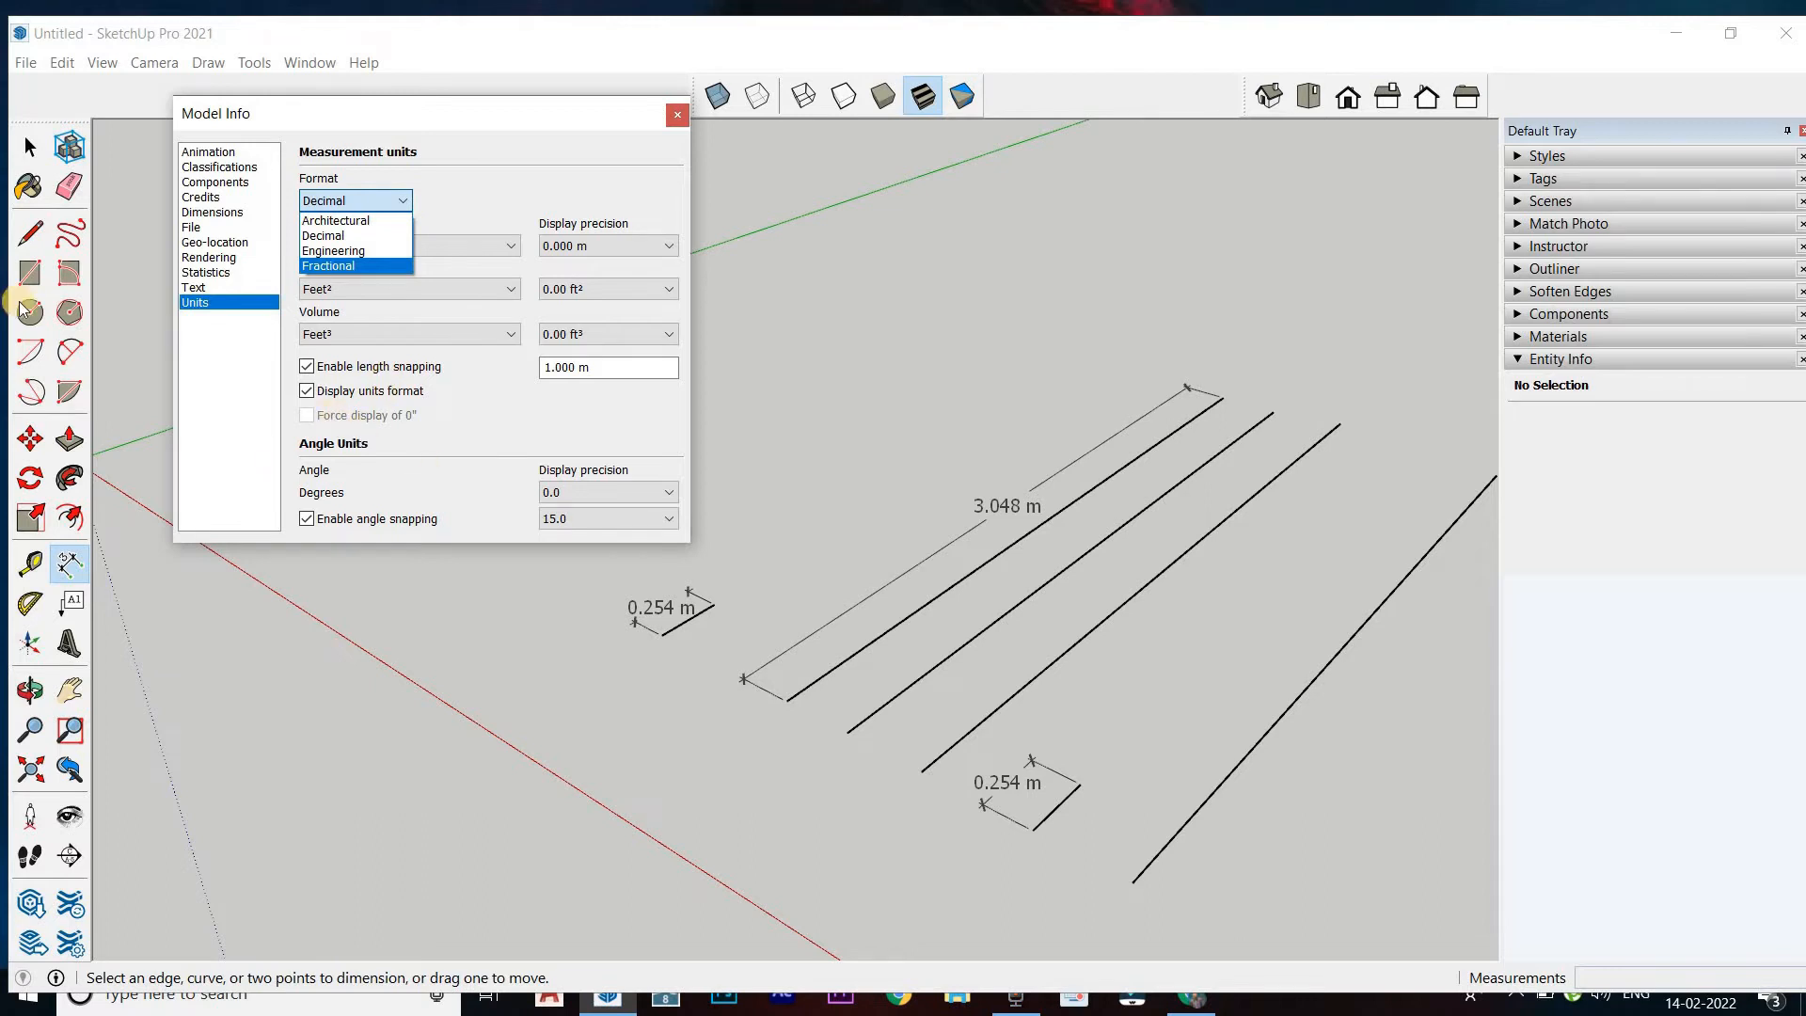
click(1272, 815)
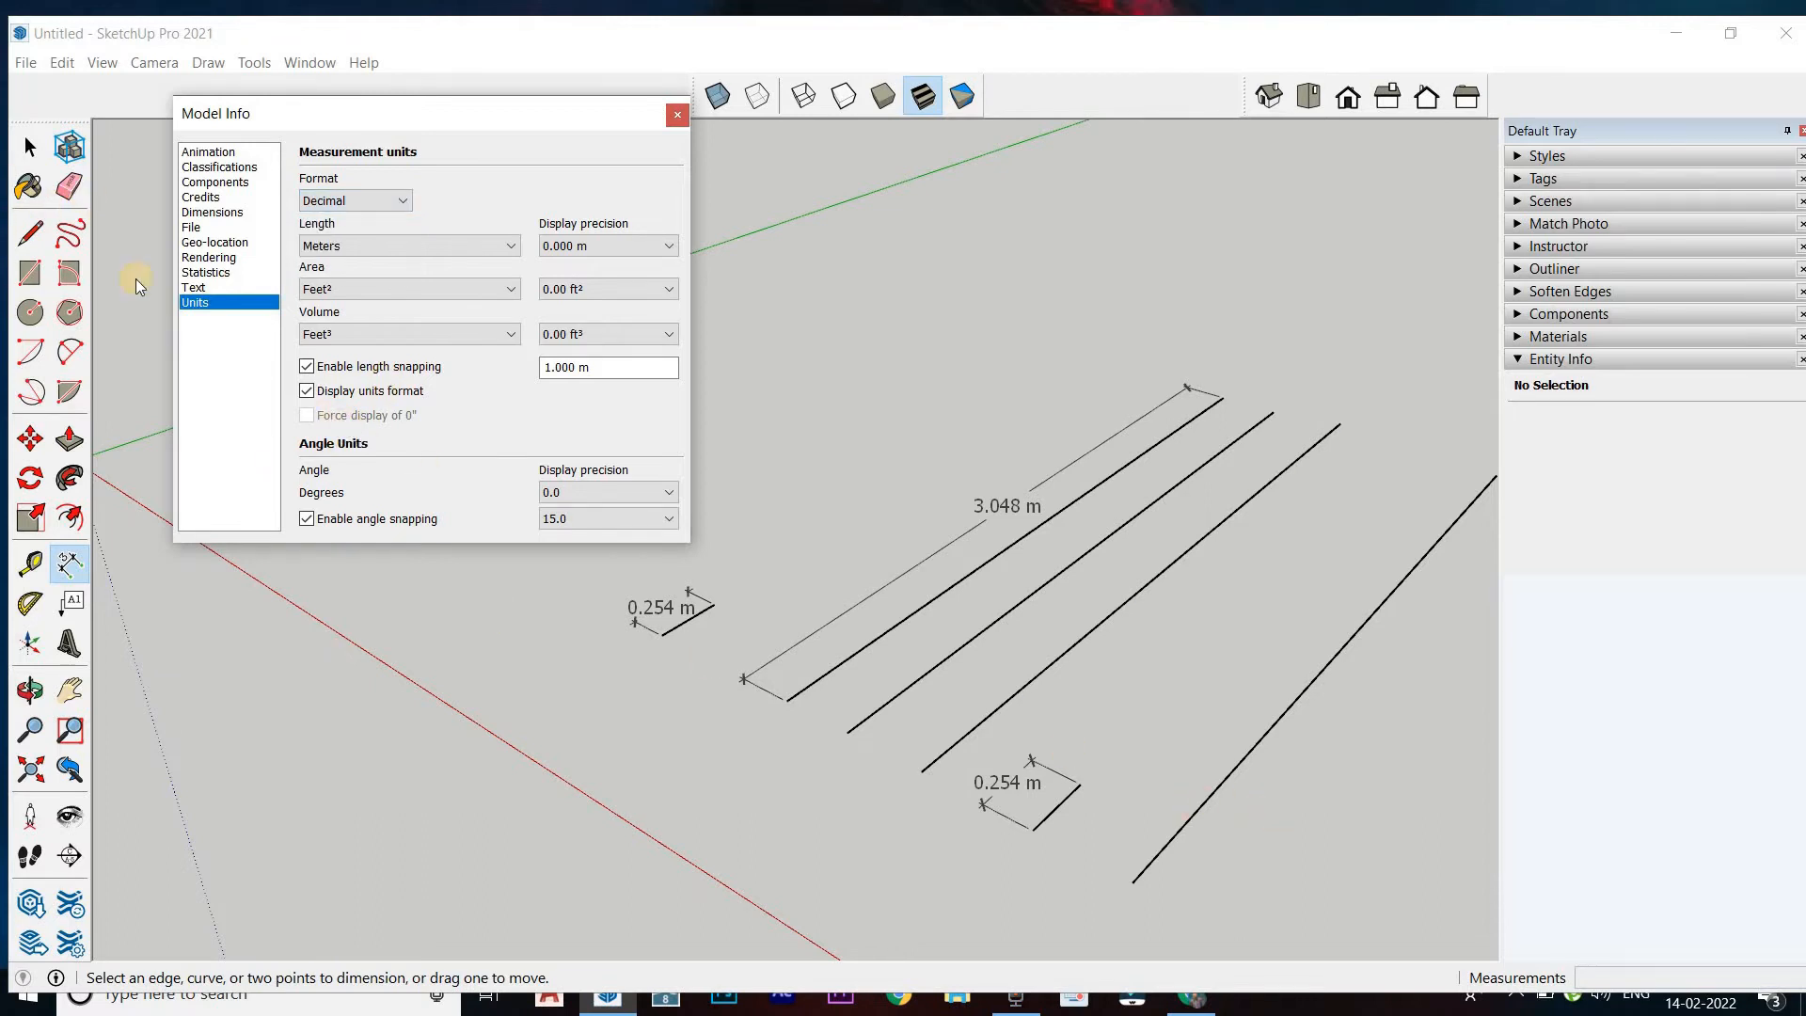
Erase all the sample lines together with their dimensions
click(70, 186)
mouse_move(1322, 806)
mouse_down()
mouse_move(1152, 673)
mouse_move(1055, 661)
mouse_move(1080, 746)
mouse_up()
click(979, 746)
drag(678, 577, 677, 653)
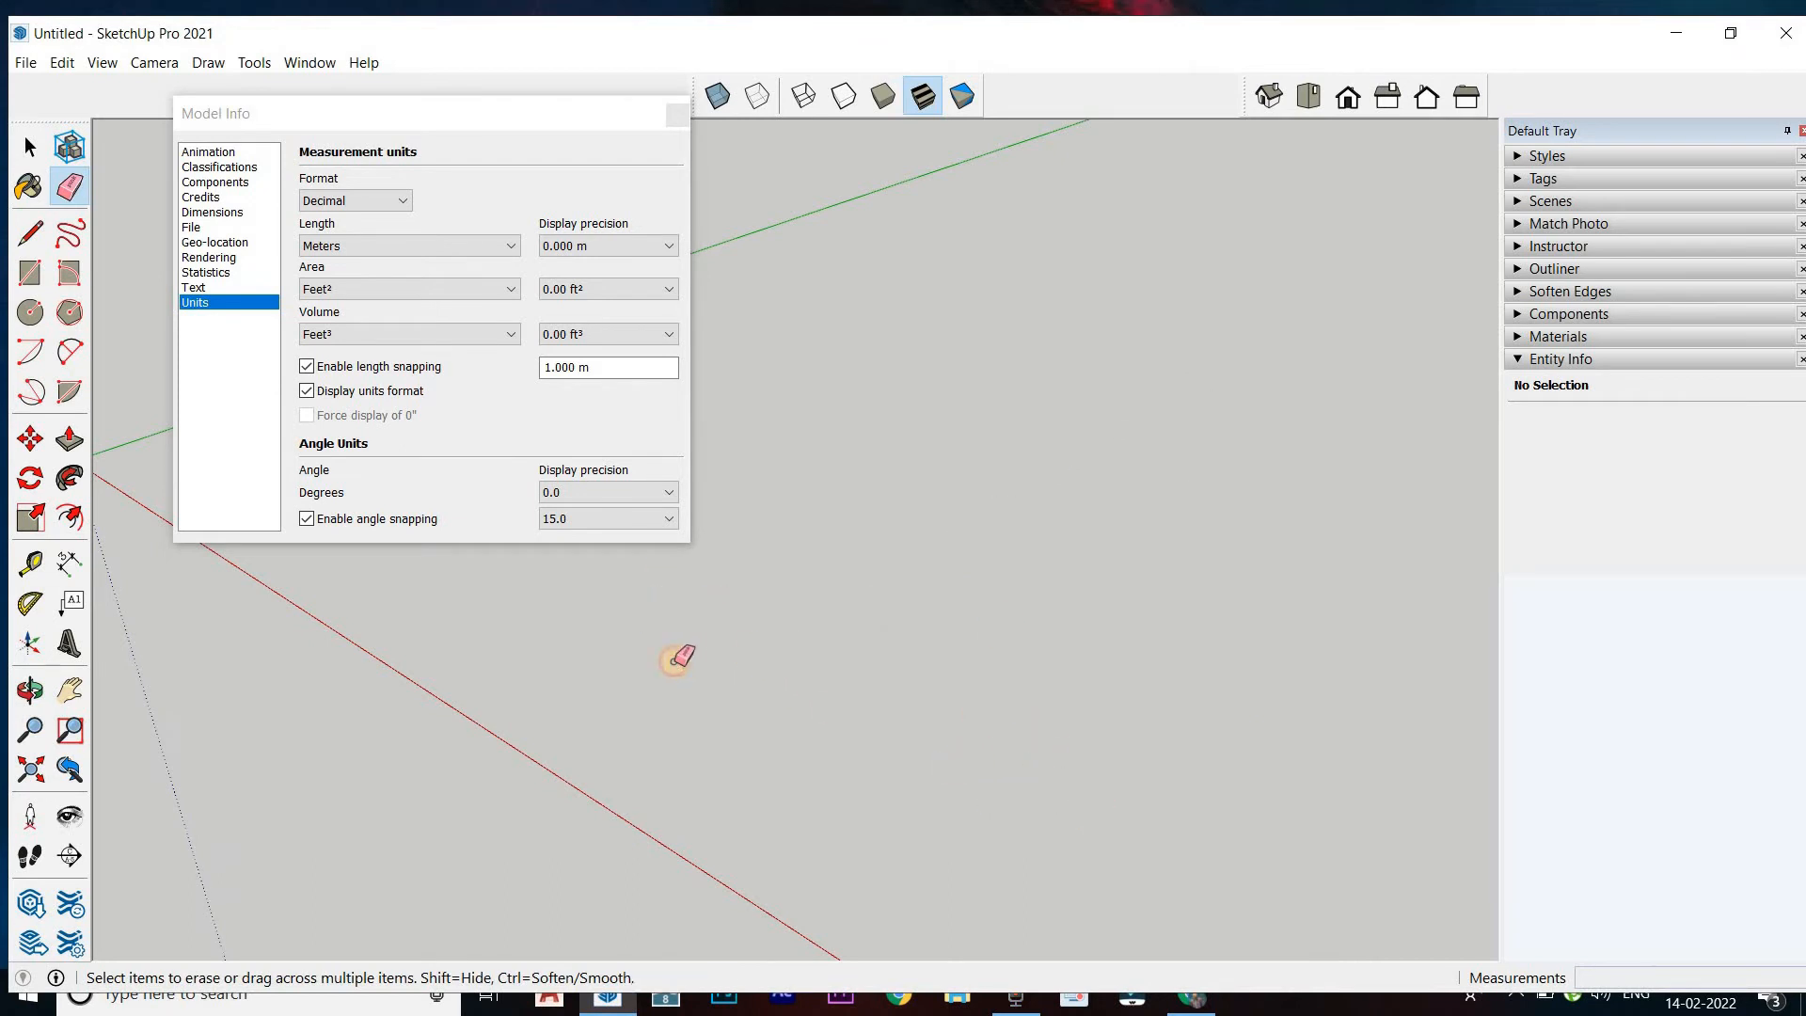
Draw a closed triangle with the Line tool in the cleared area, with a side about 2 m long
click(30, 234)
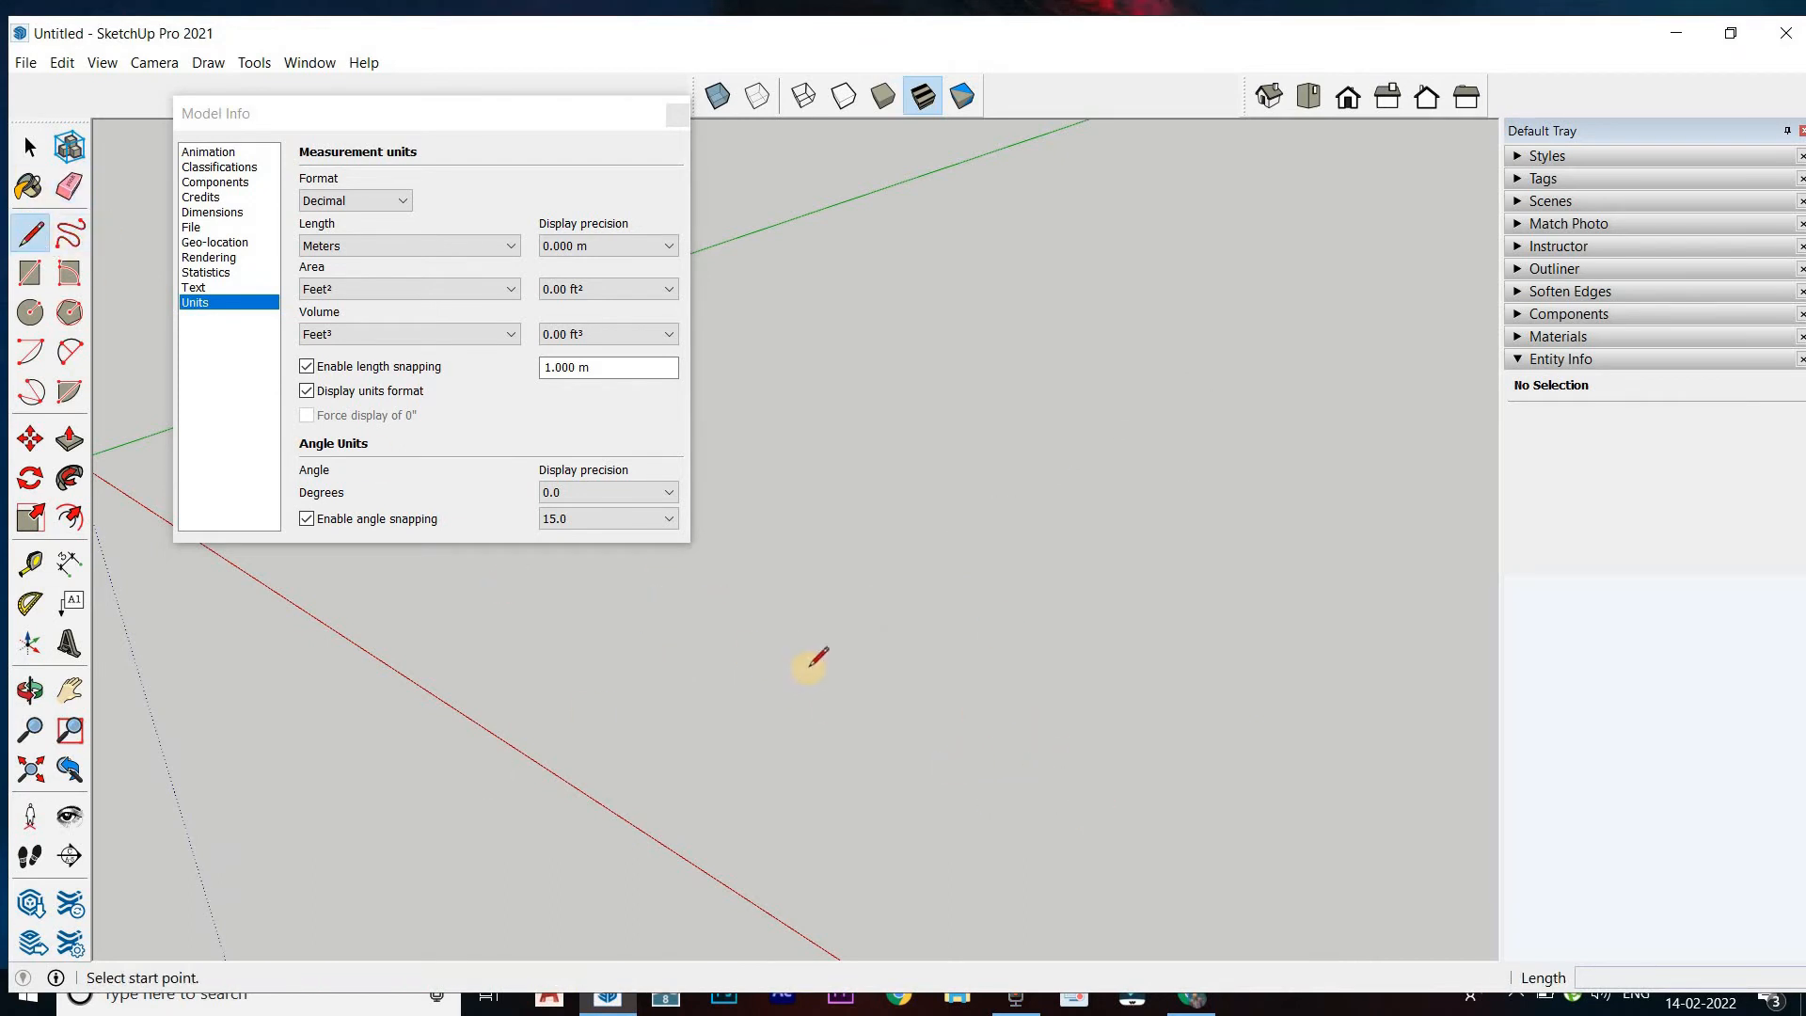
click(792, 705)
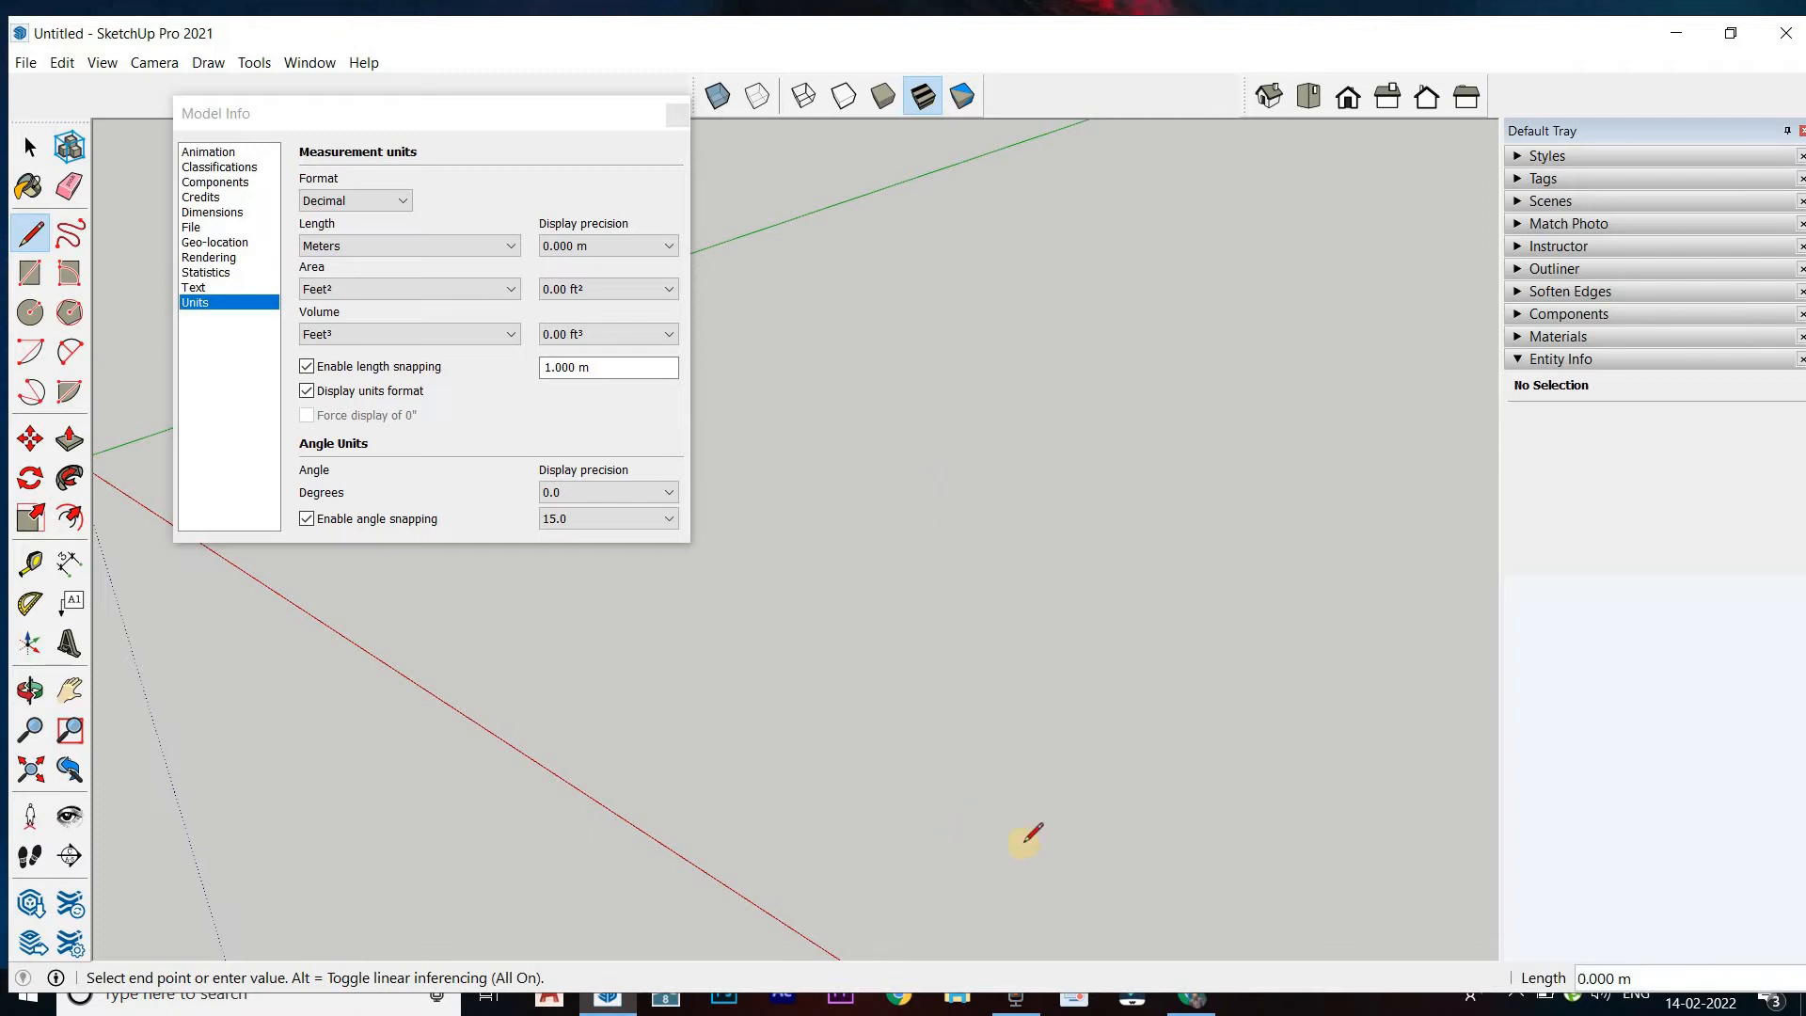
click(1075, 853)
click(1185, 516)
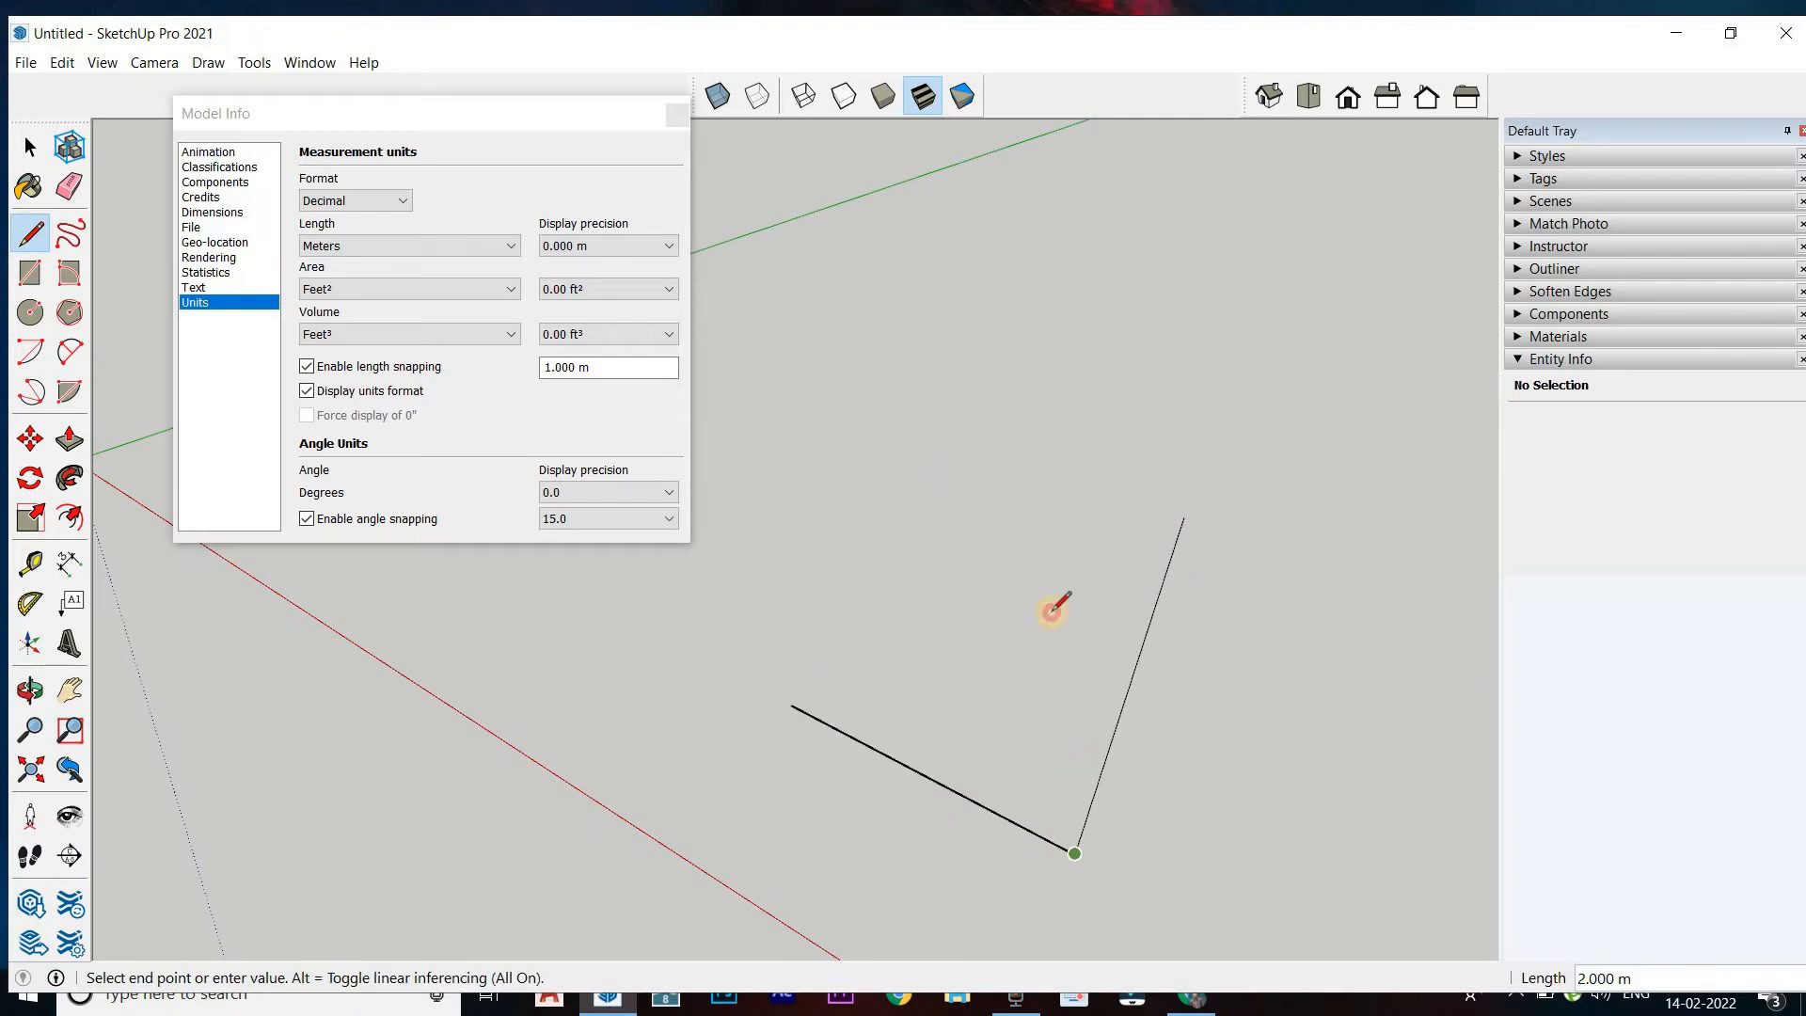
click(790, 701)
Switch the unit format to Architectural and set the length snapping increment to 8"
middle_drag(725, 597, 939, 806)
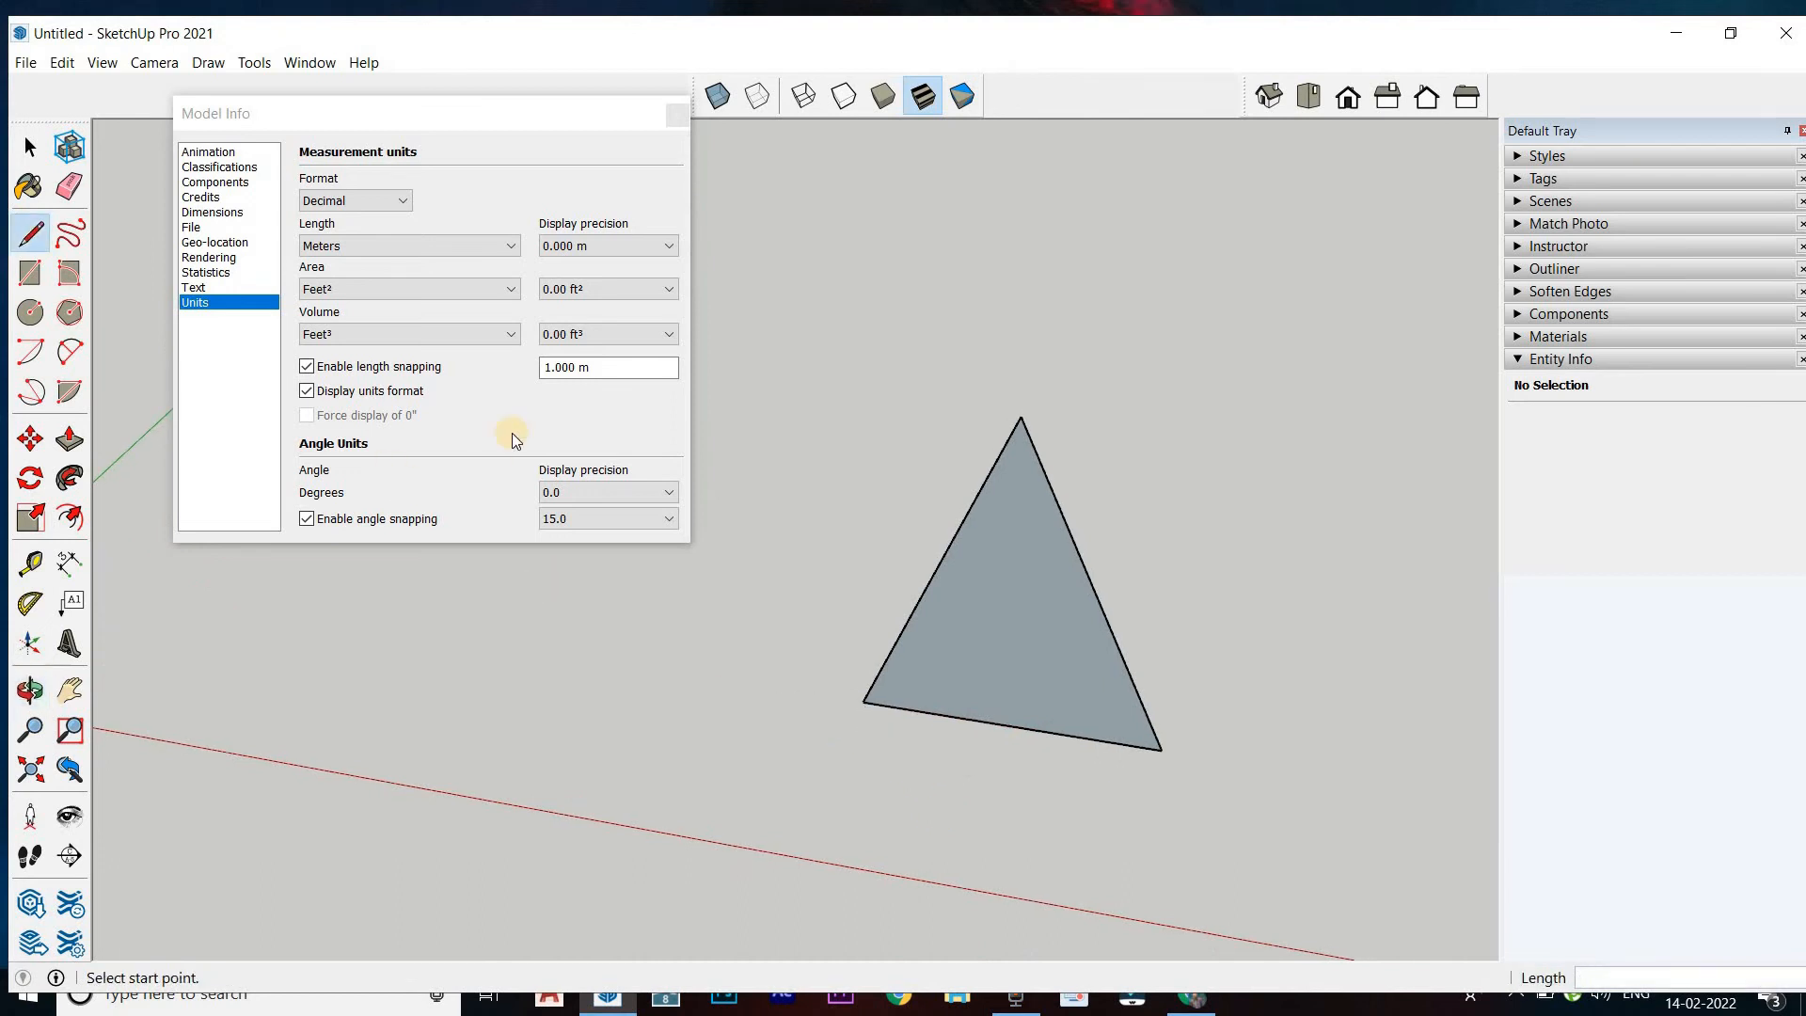
click(343, 201)
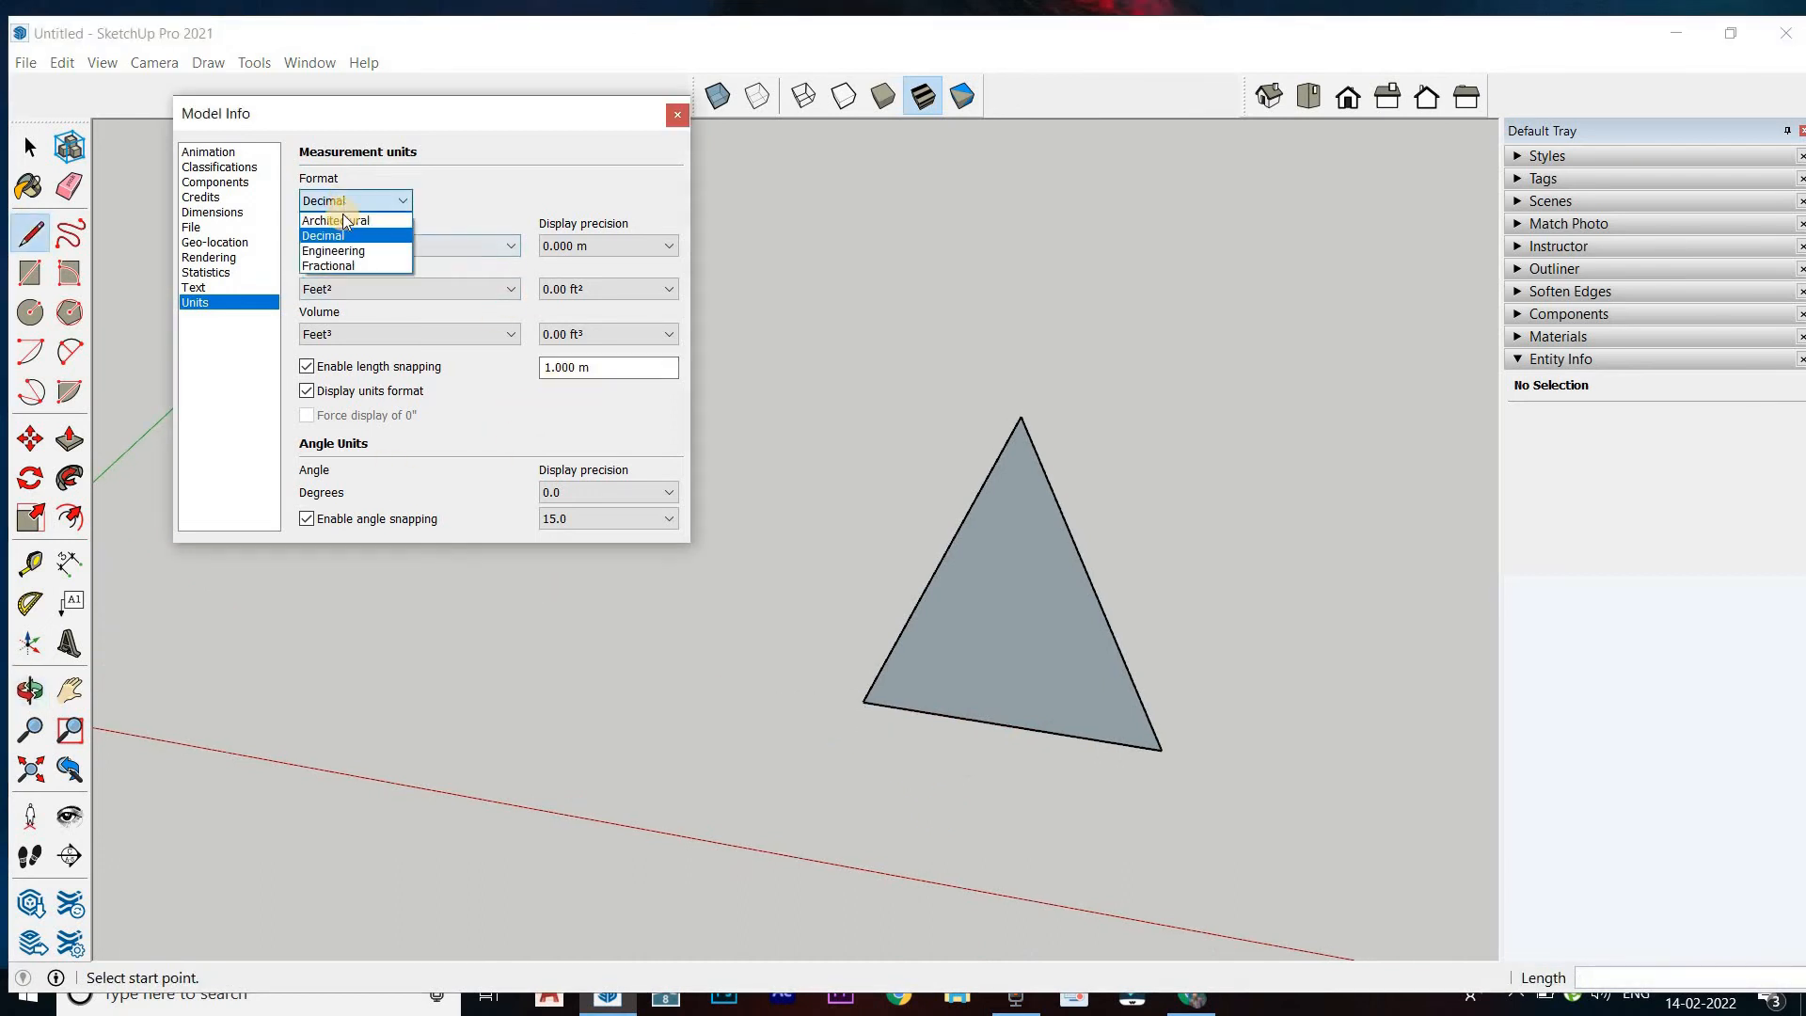
click(351, 222)
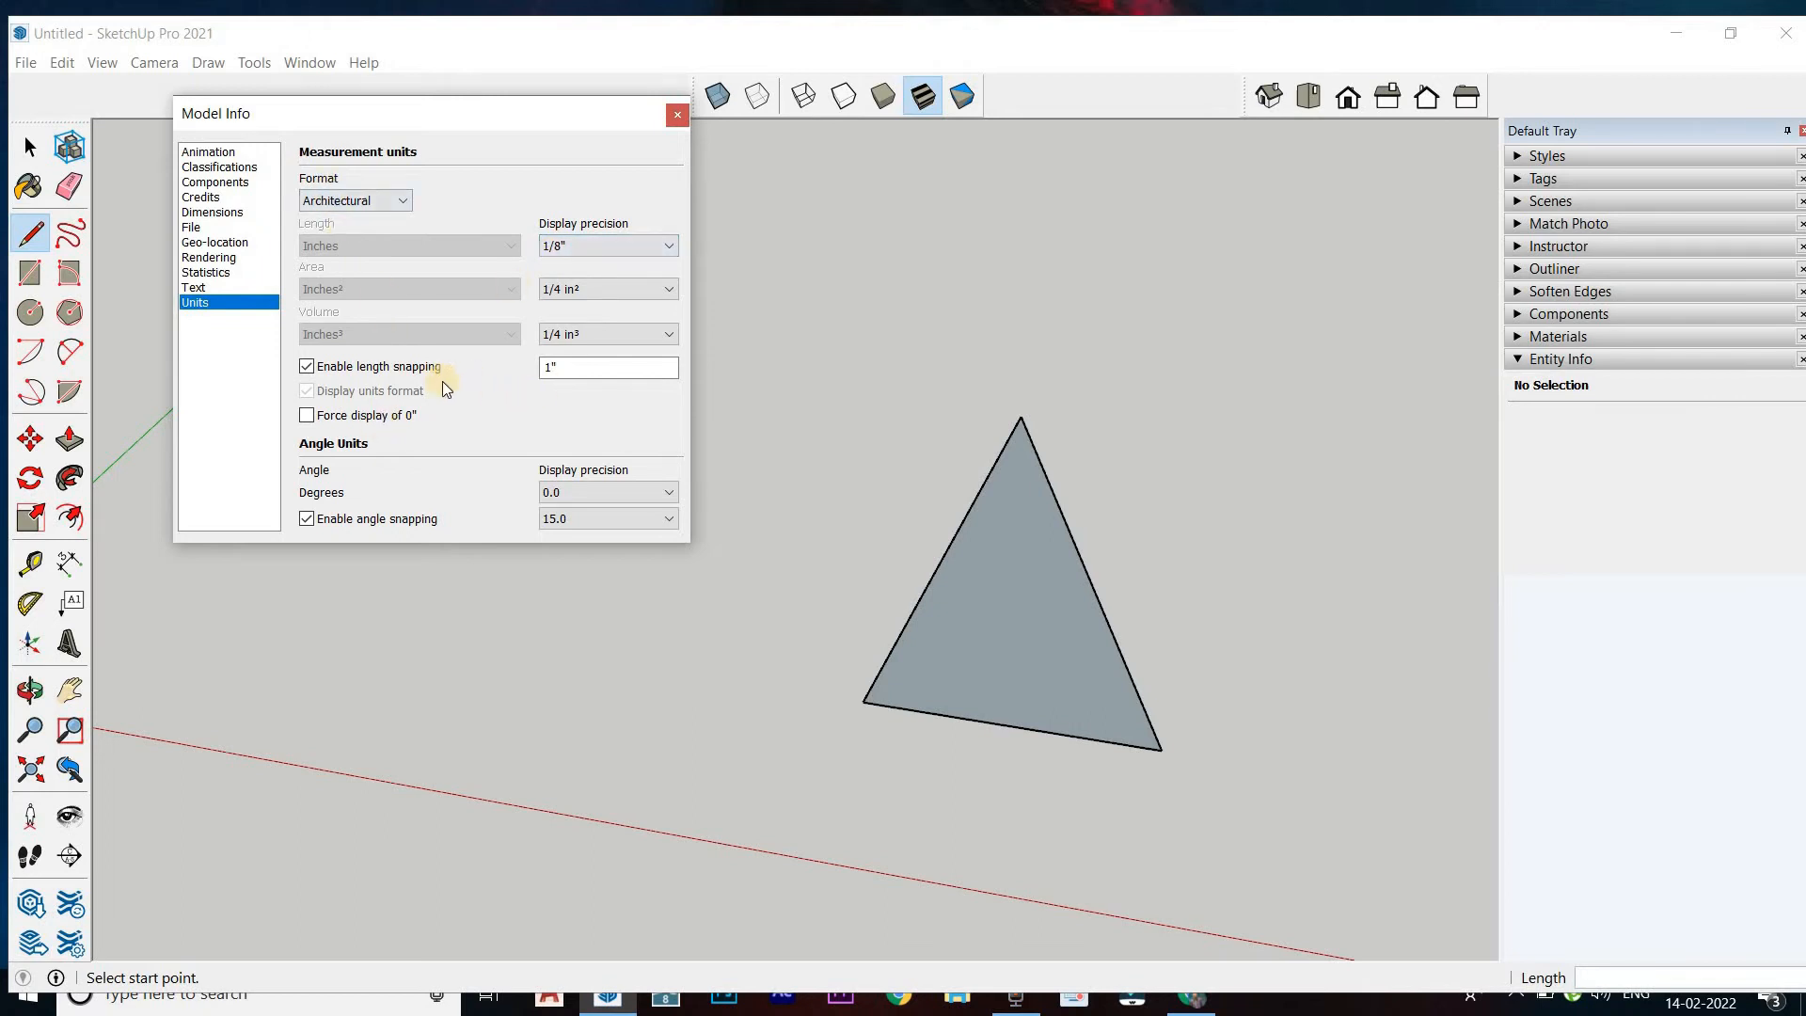
click(559, 369)
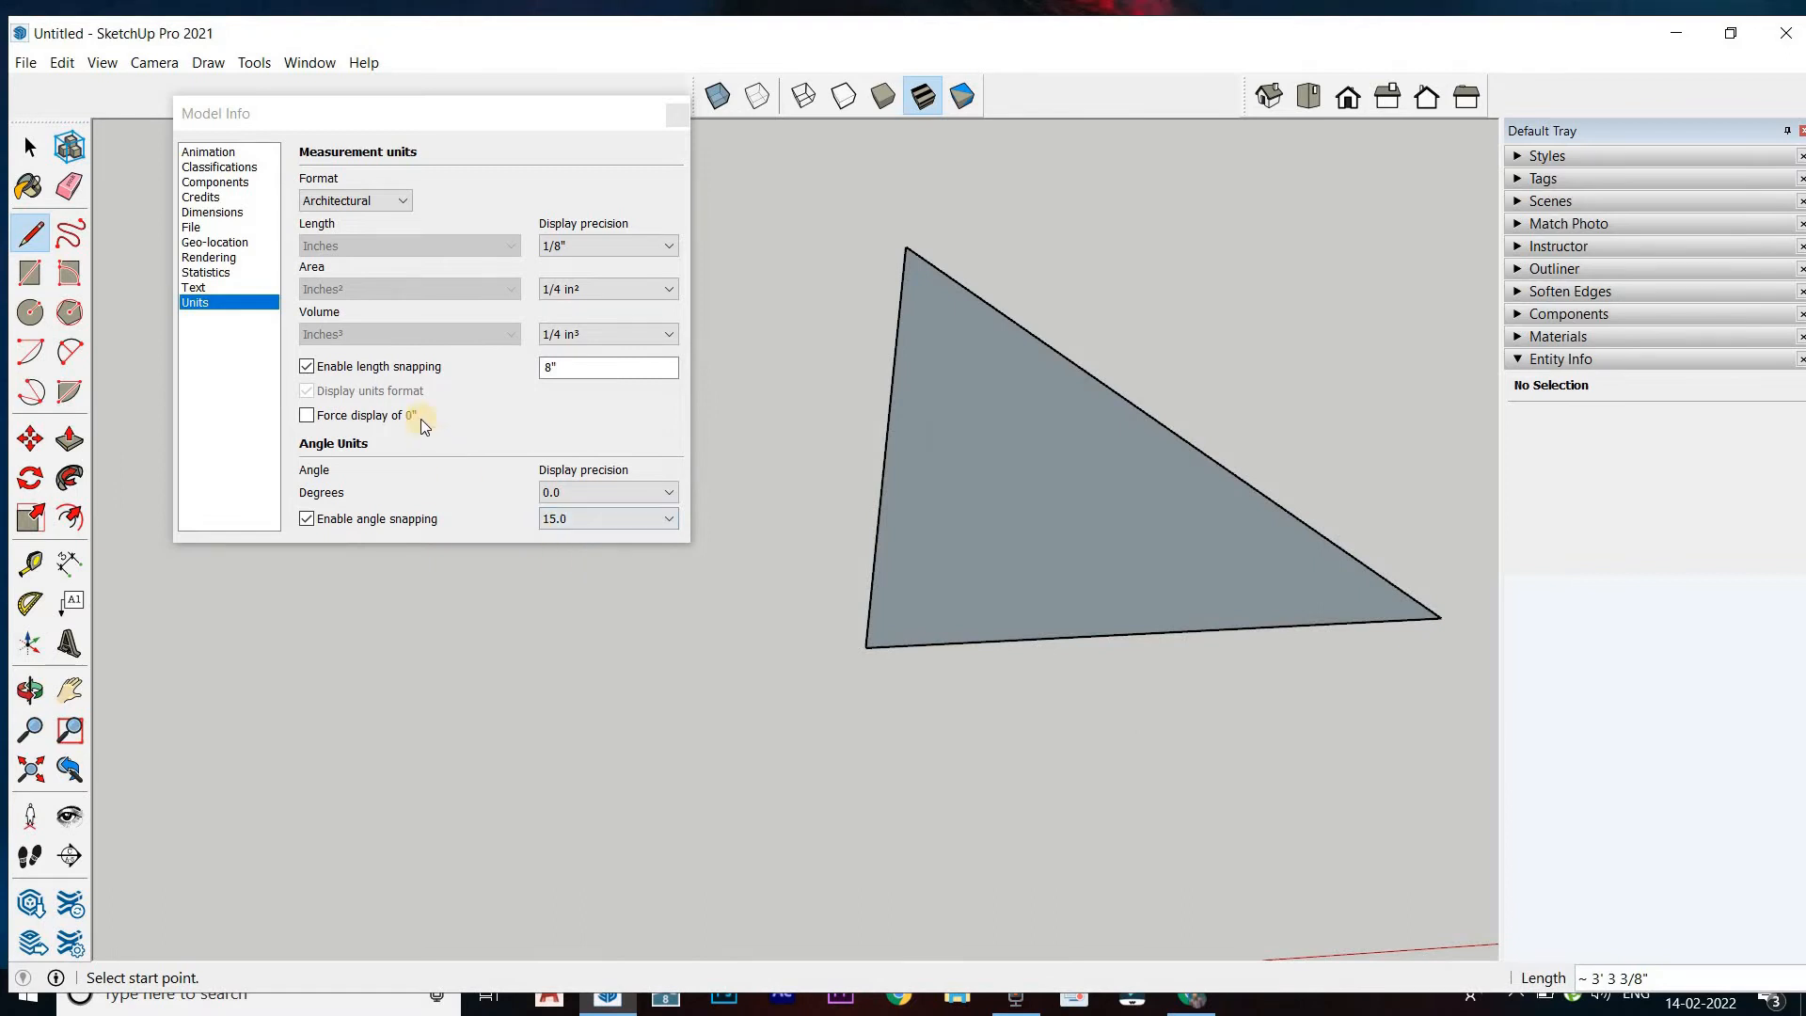
Re-enter the length snapping increment as 8" and reopen the model's unit settings
click(572, 361)
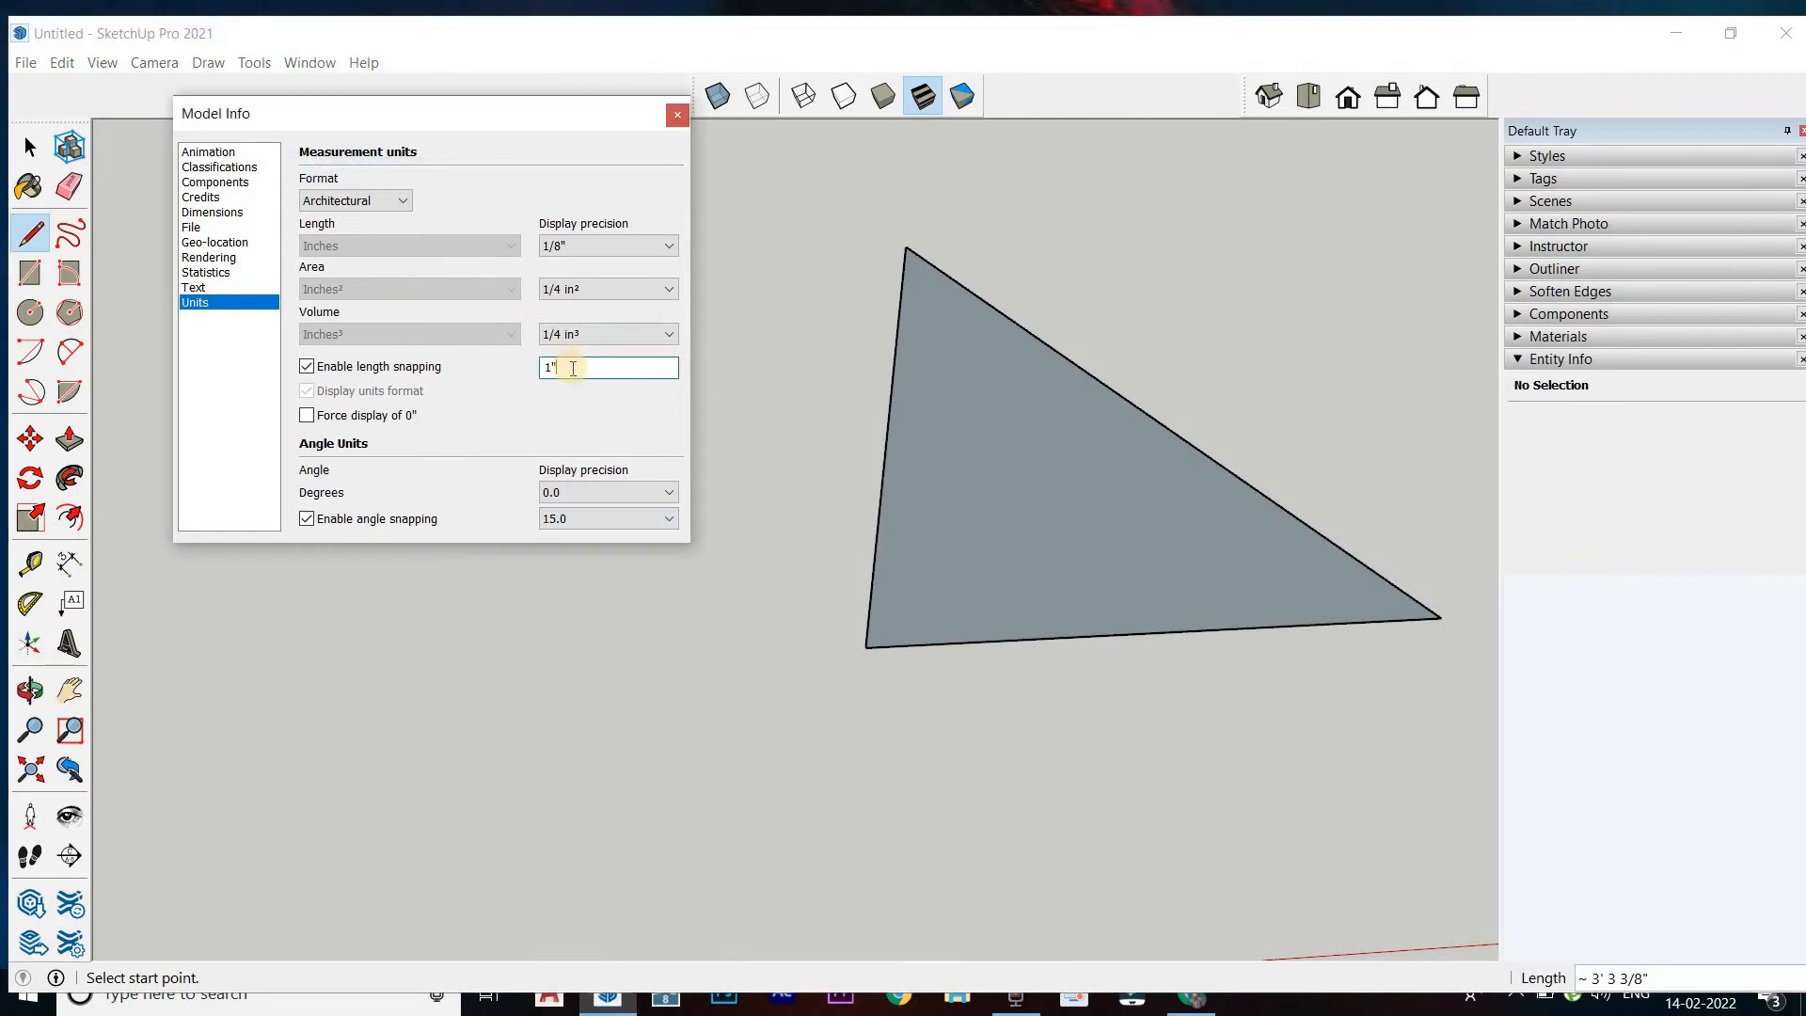
key(BackSpace)
key(Return)
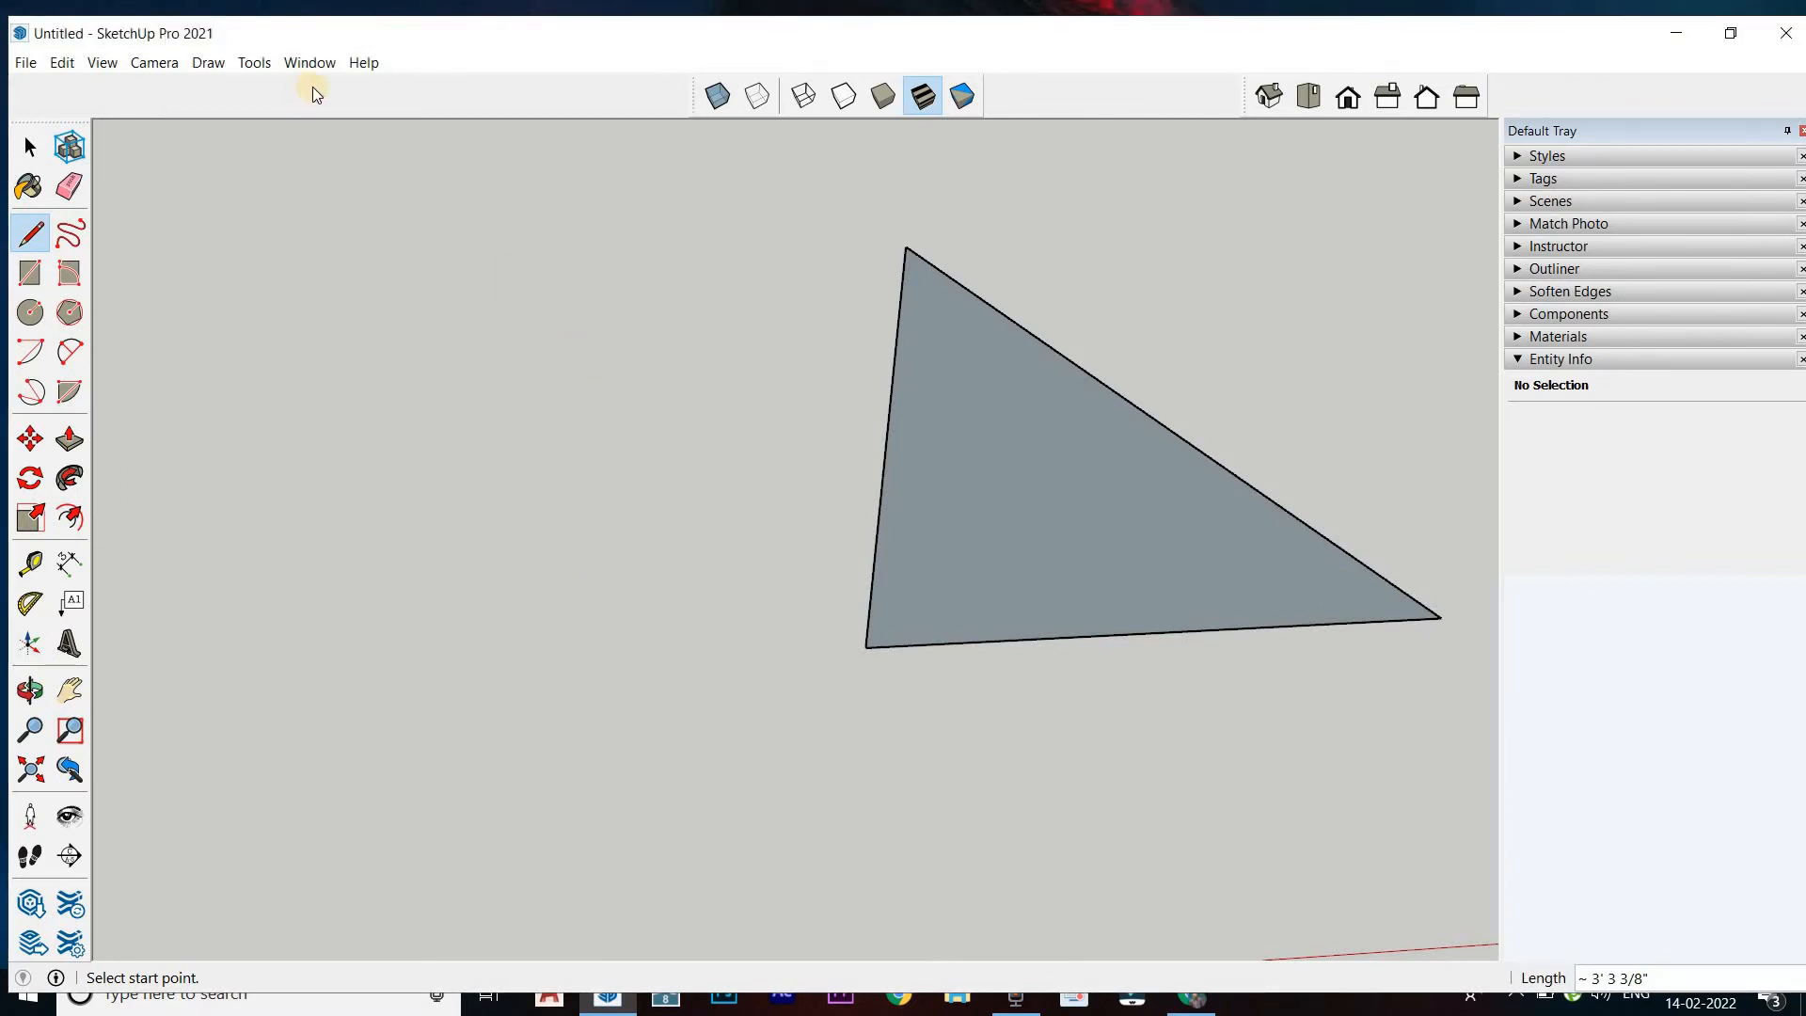
click(317, 70)
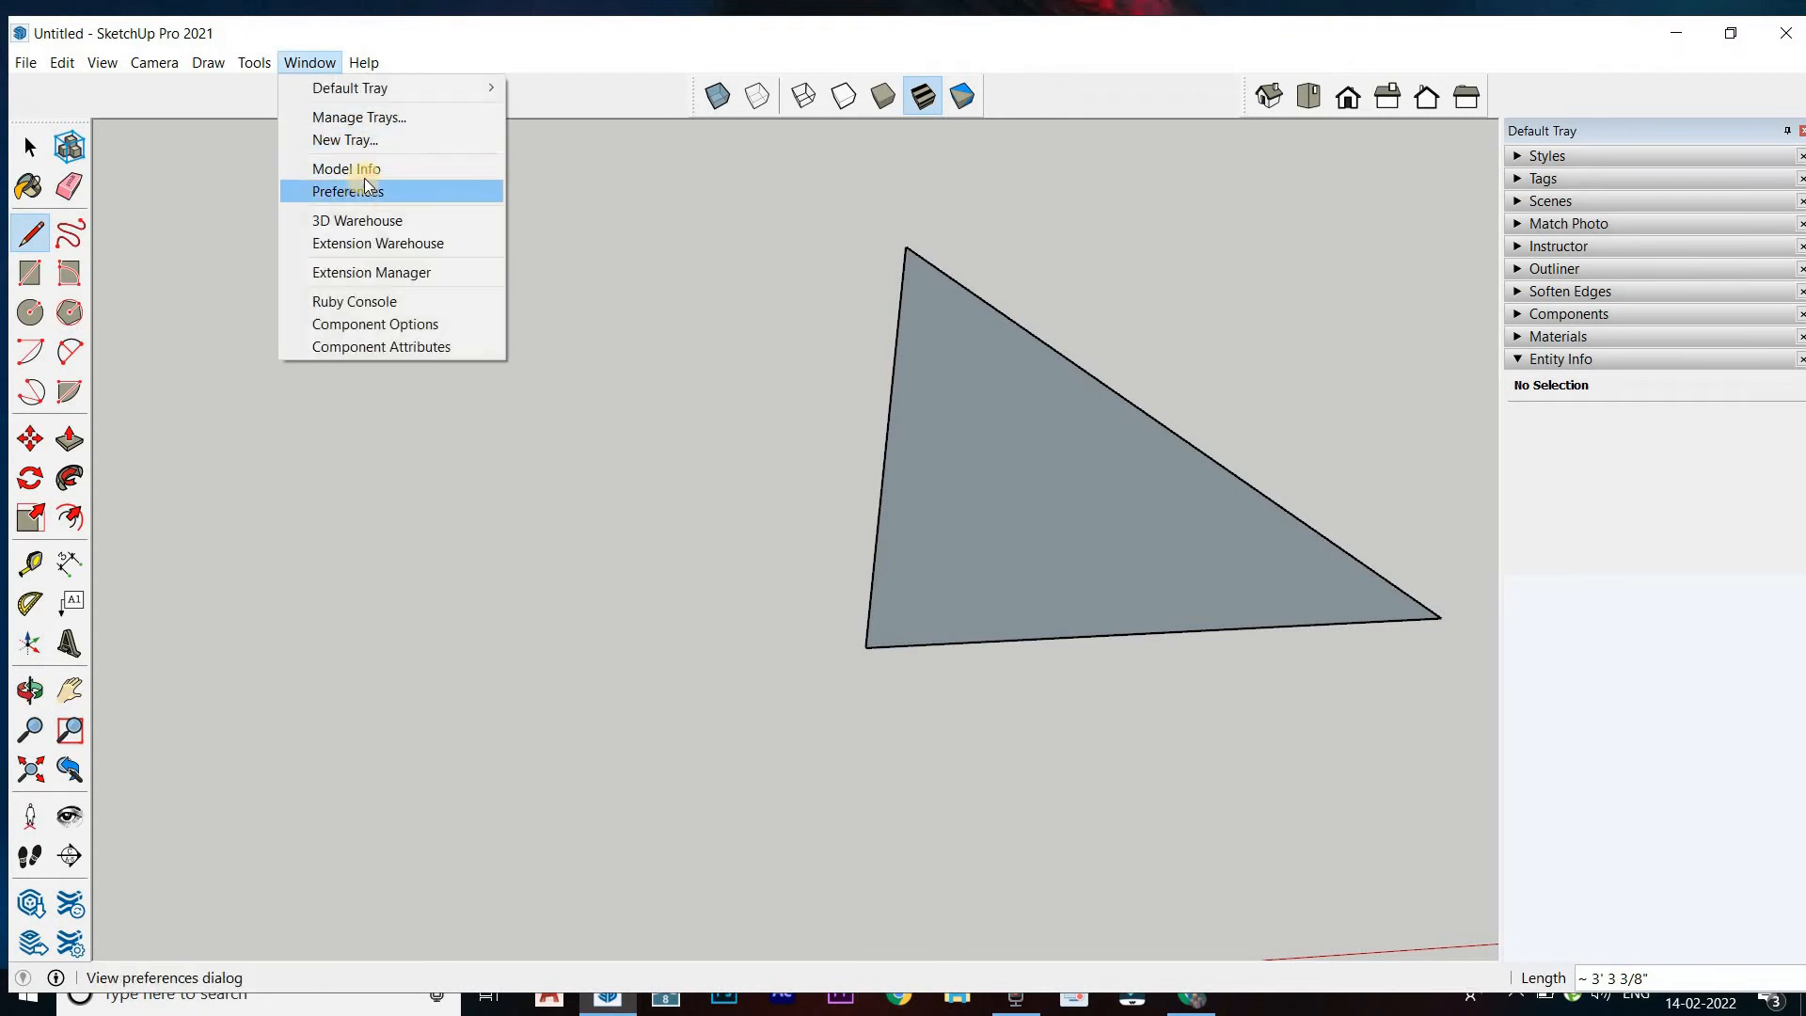
click(364, 170)
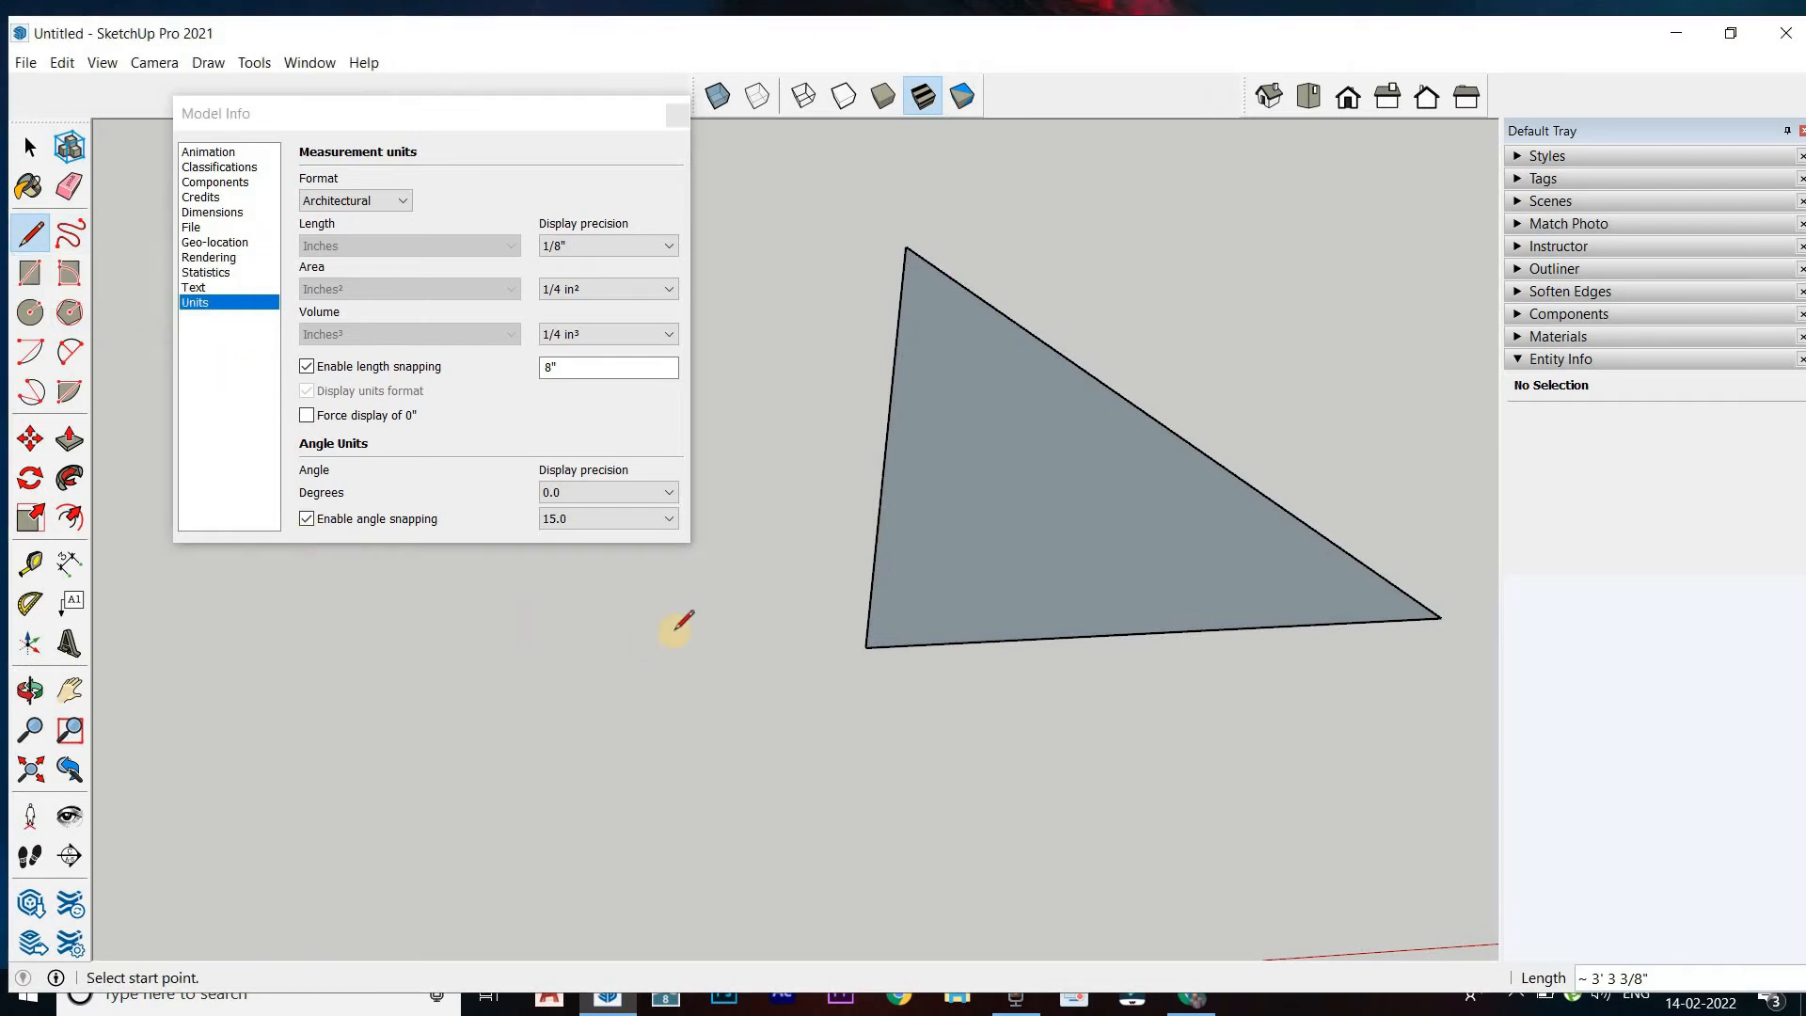
Draw an 8" line from the triangle's near corner along its lower edge
middle_drag(693, 803, 1044, 593)
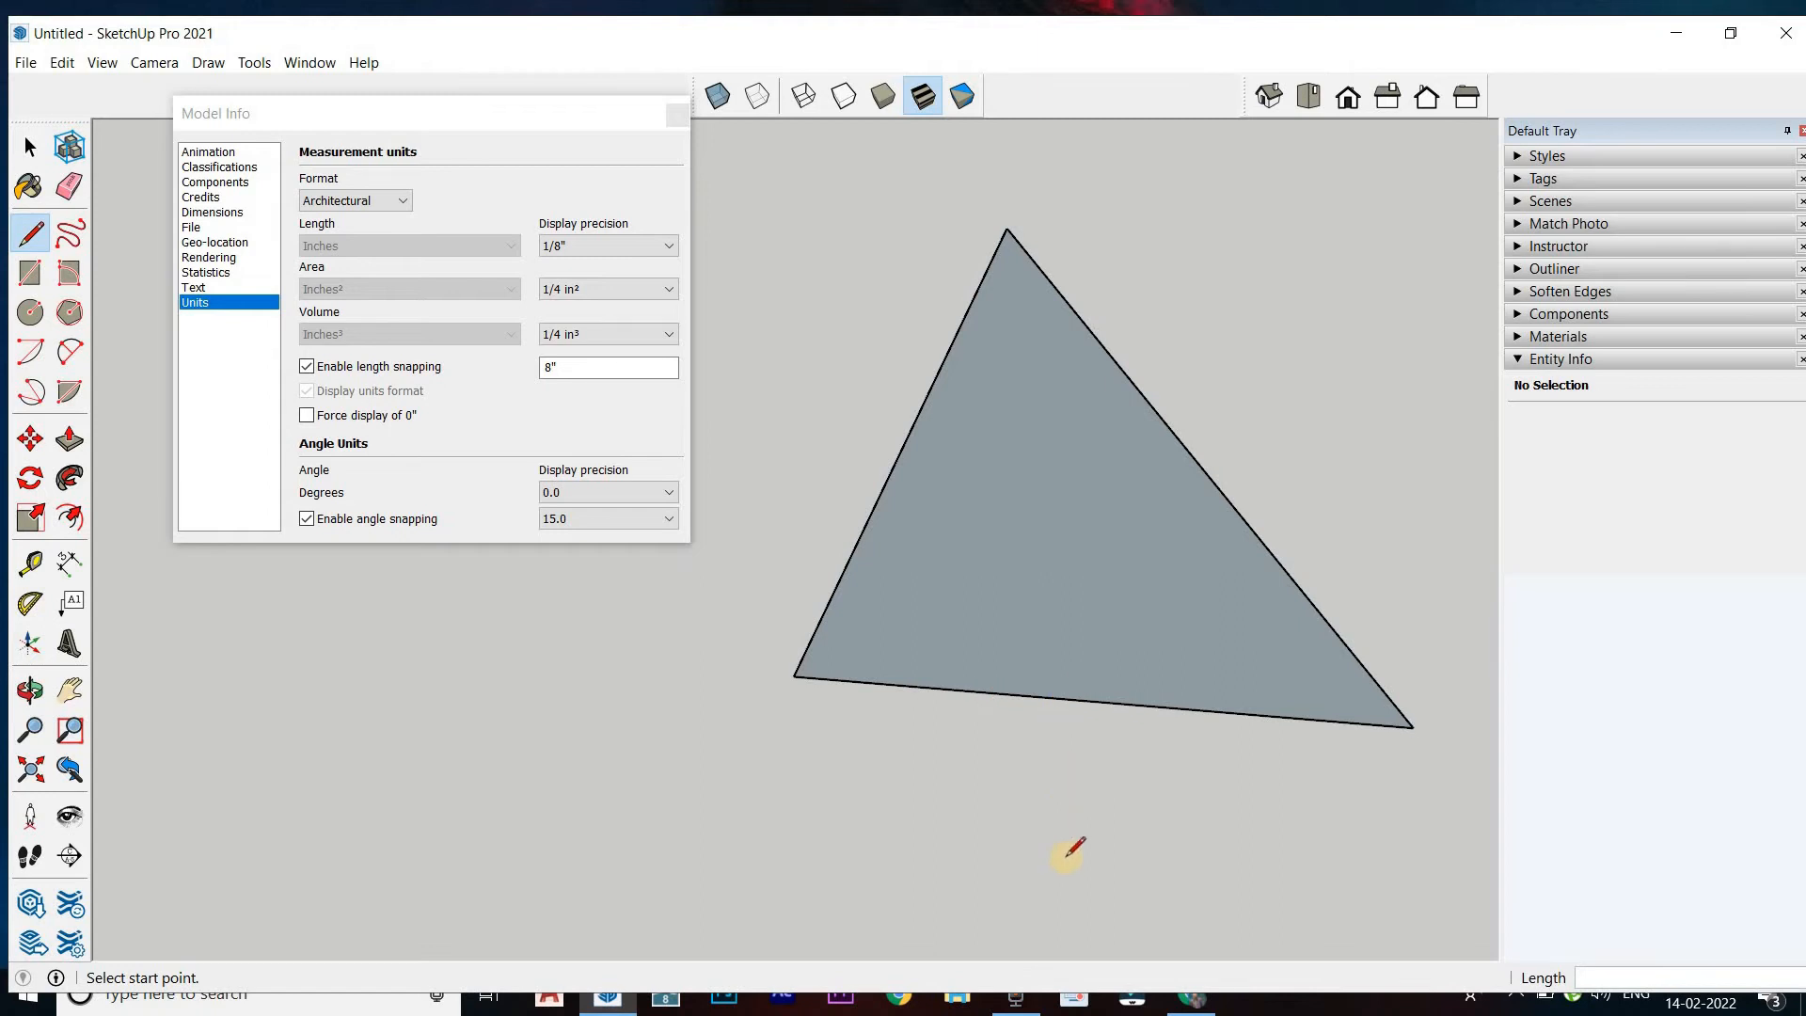
click(794, 676)
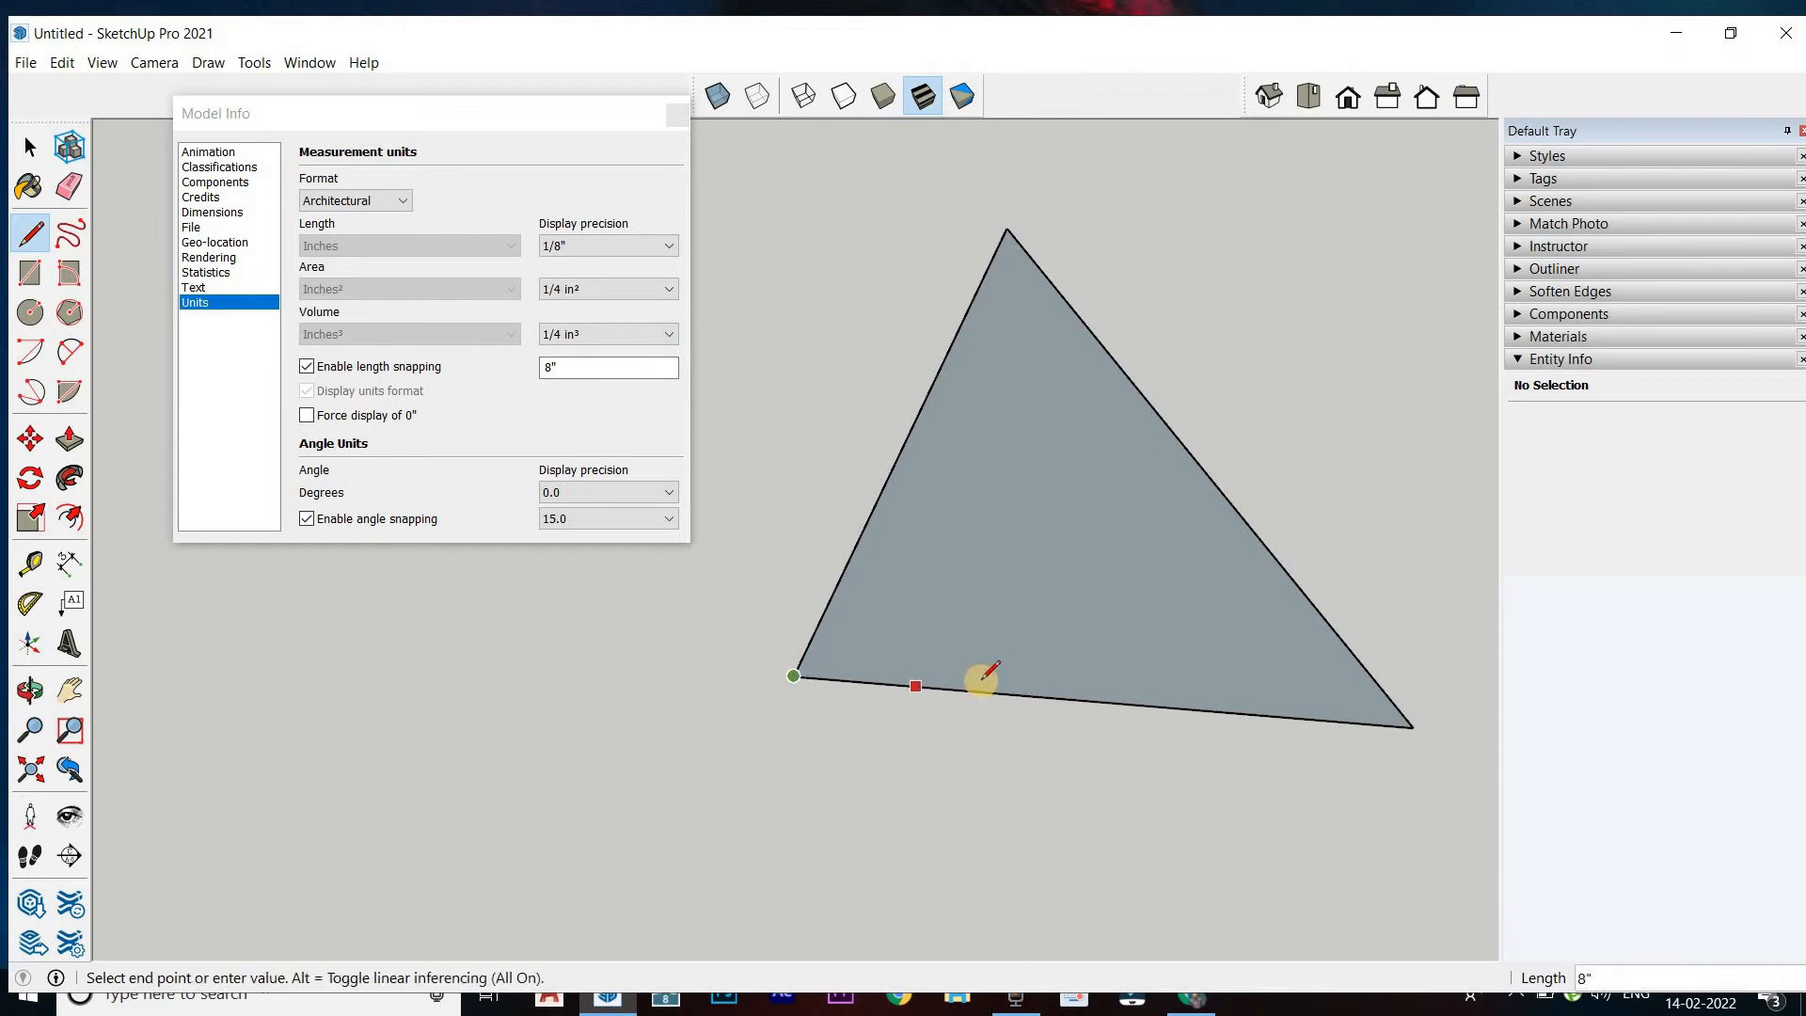
click(915, 687)
Draw a short line outward from the 8" segment's end and erase the remaining part of the triangle's lower edge
middle_drag(917, 779, 1246, 659)
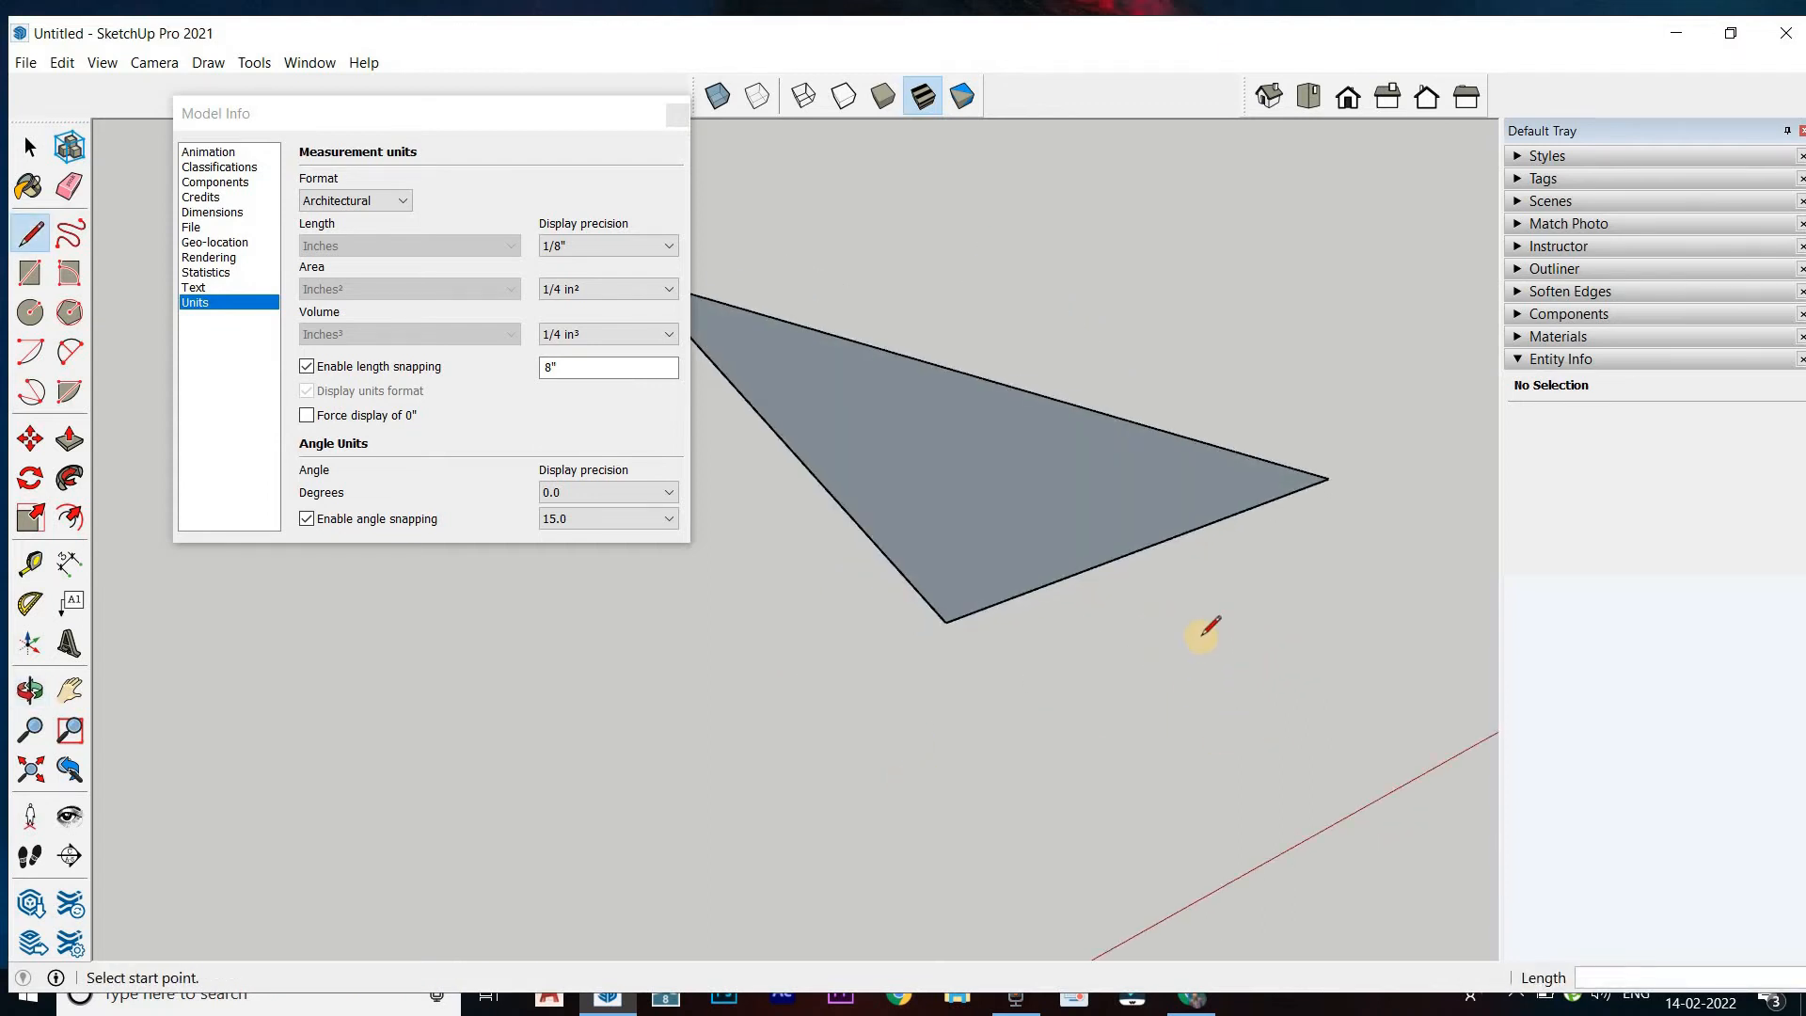
key(XF86MonBrightnessUp)
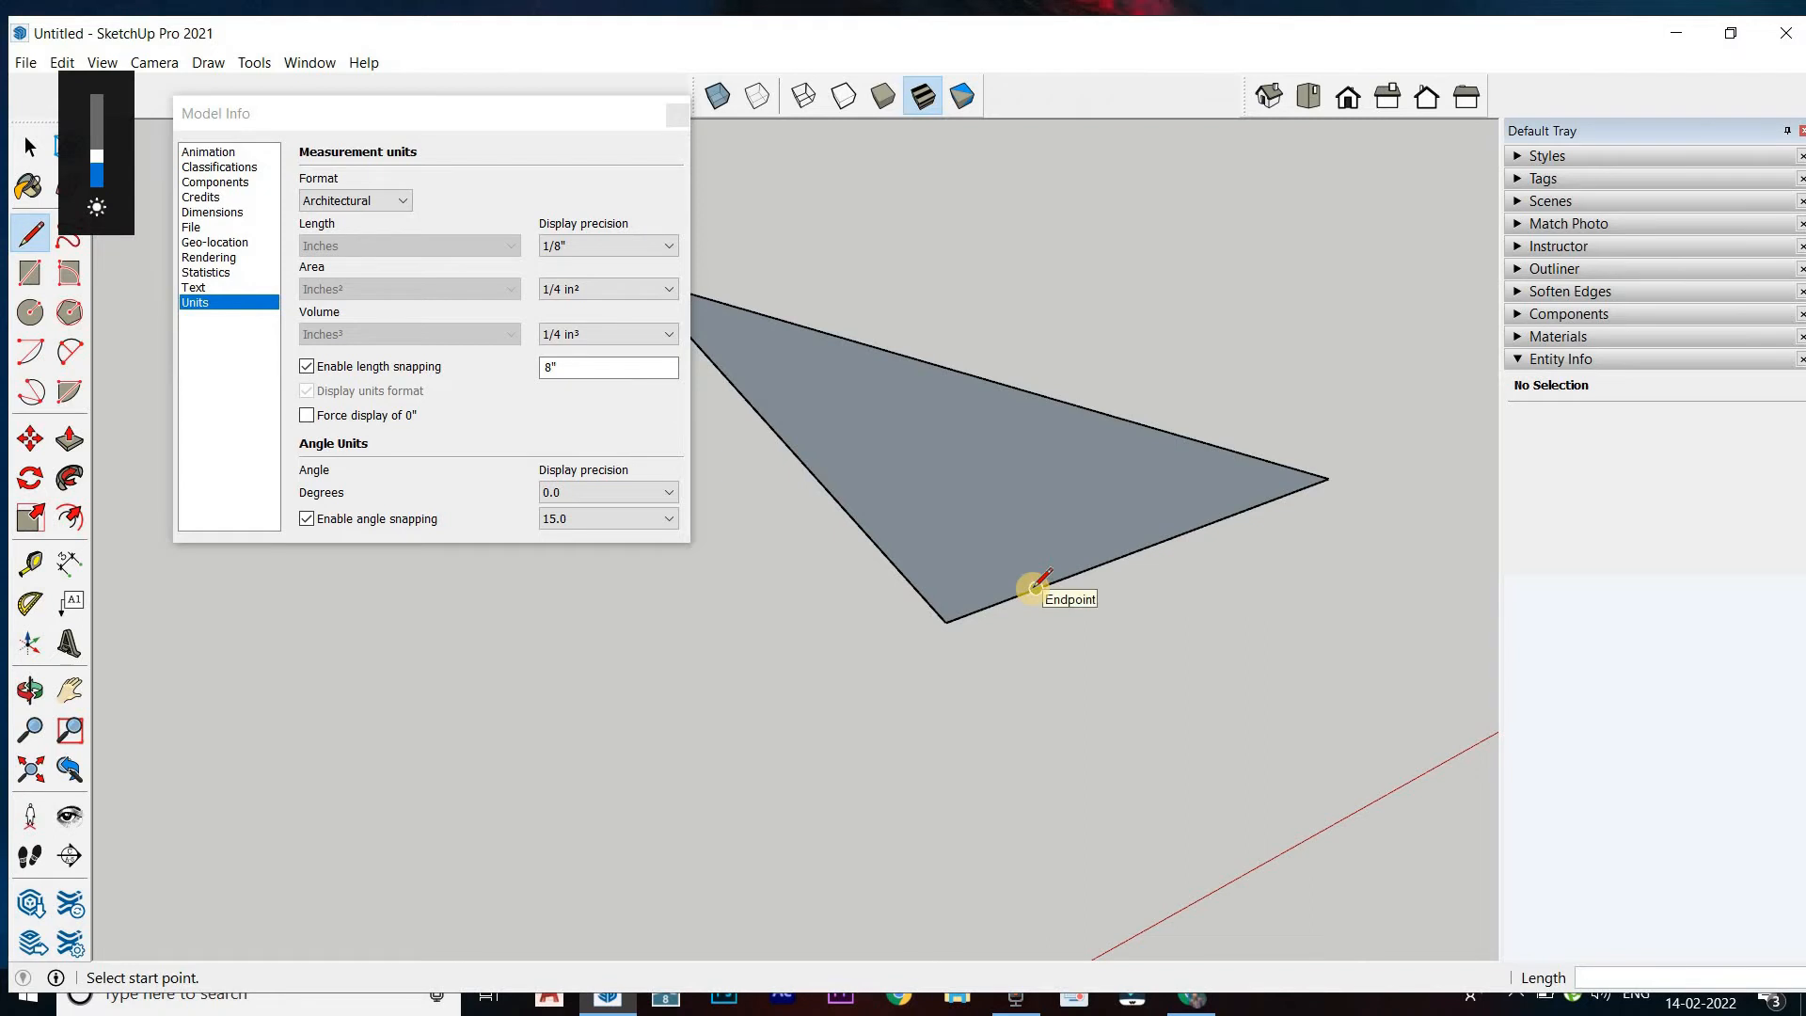
middle_drag(1036, 585, 975, 659)
click(978, 660)
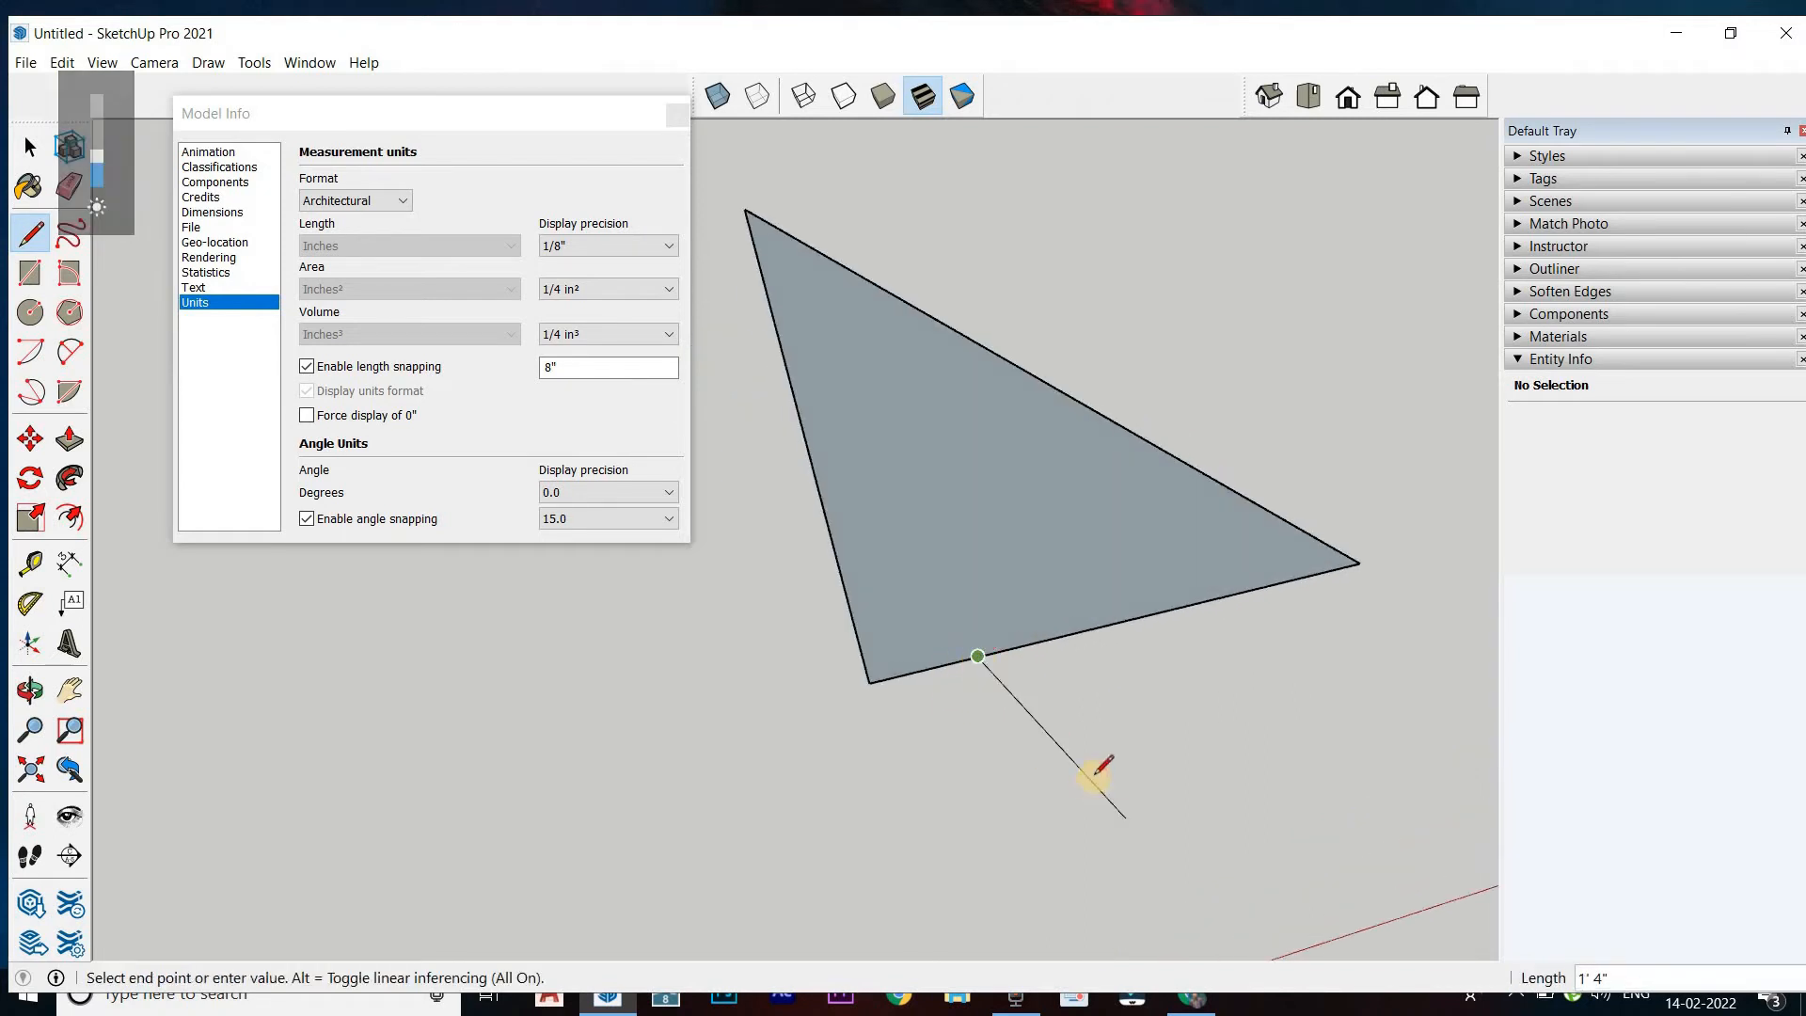
click(998, 751)
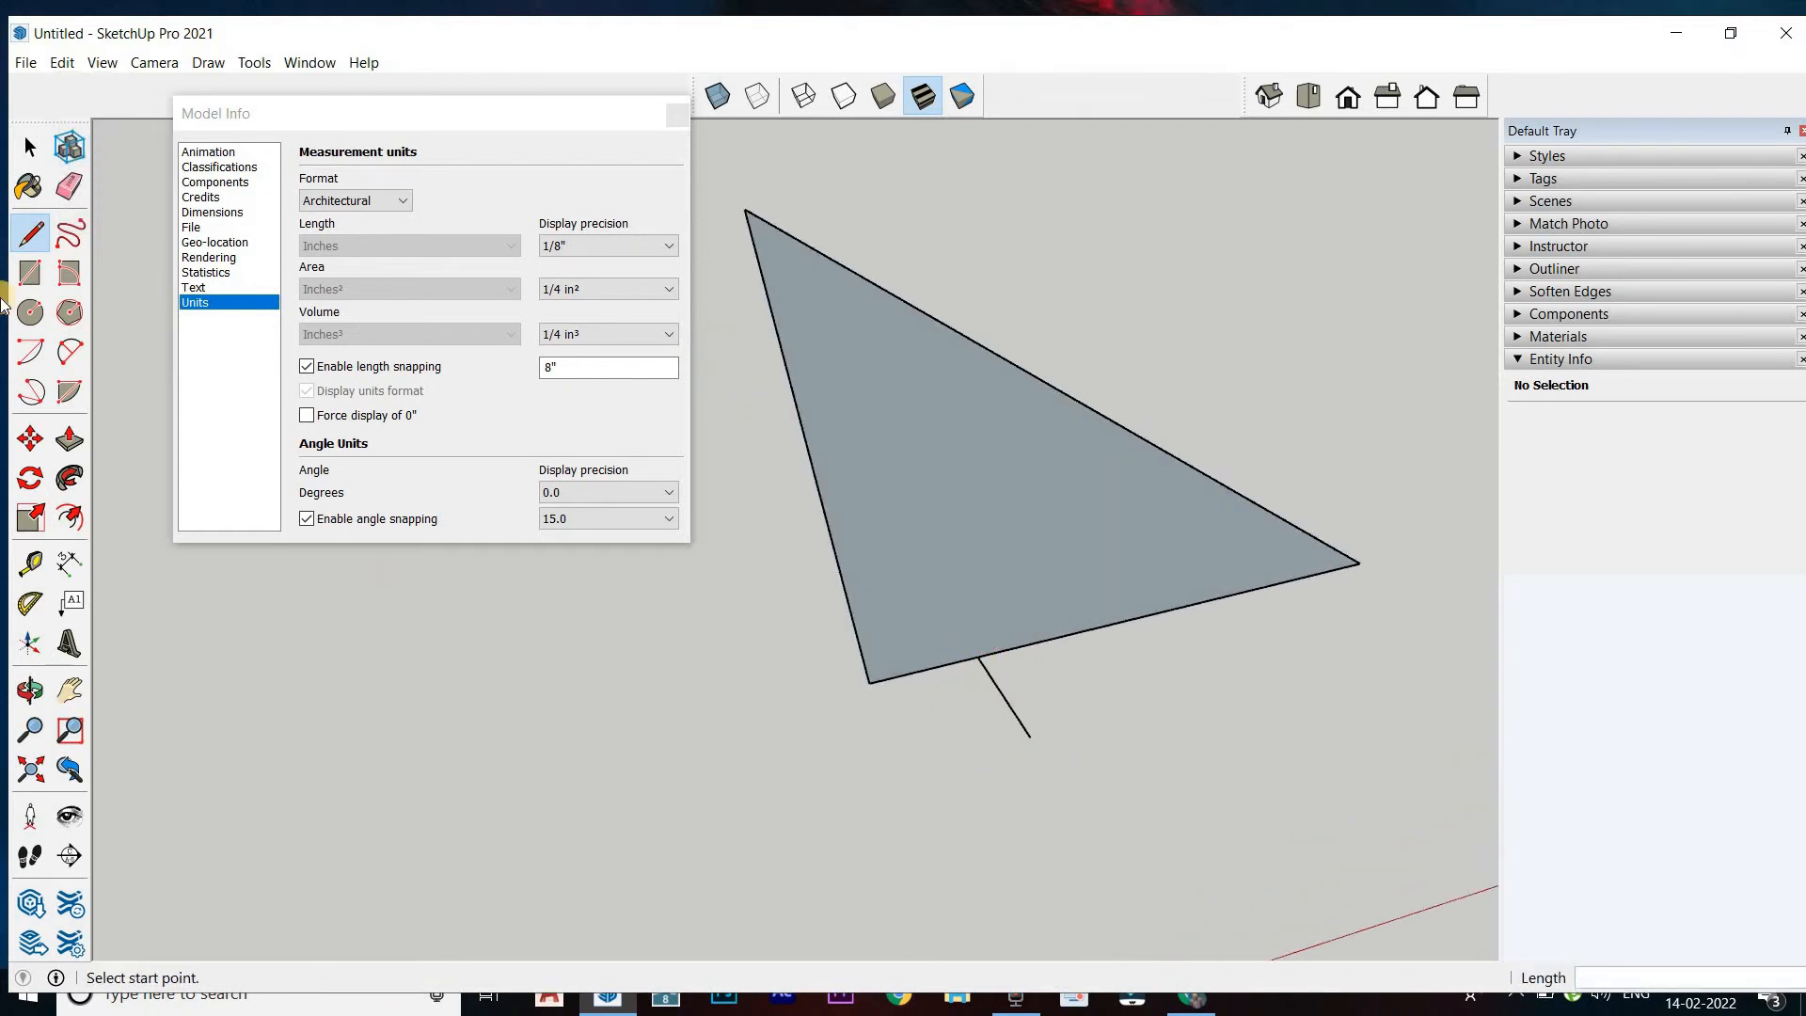
click(69, 186)
click(1086, 625)
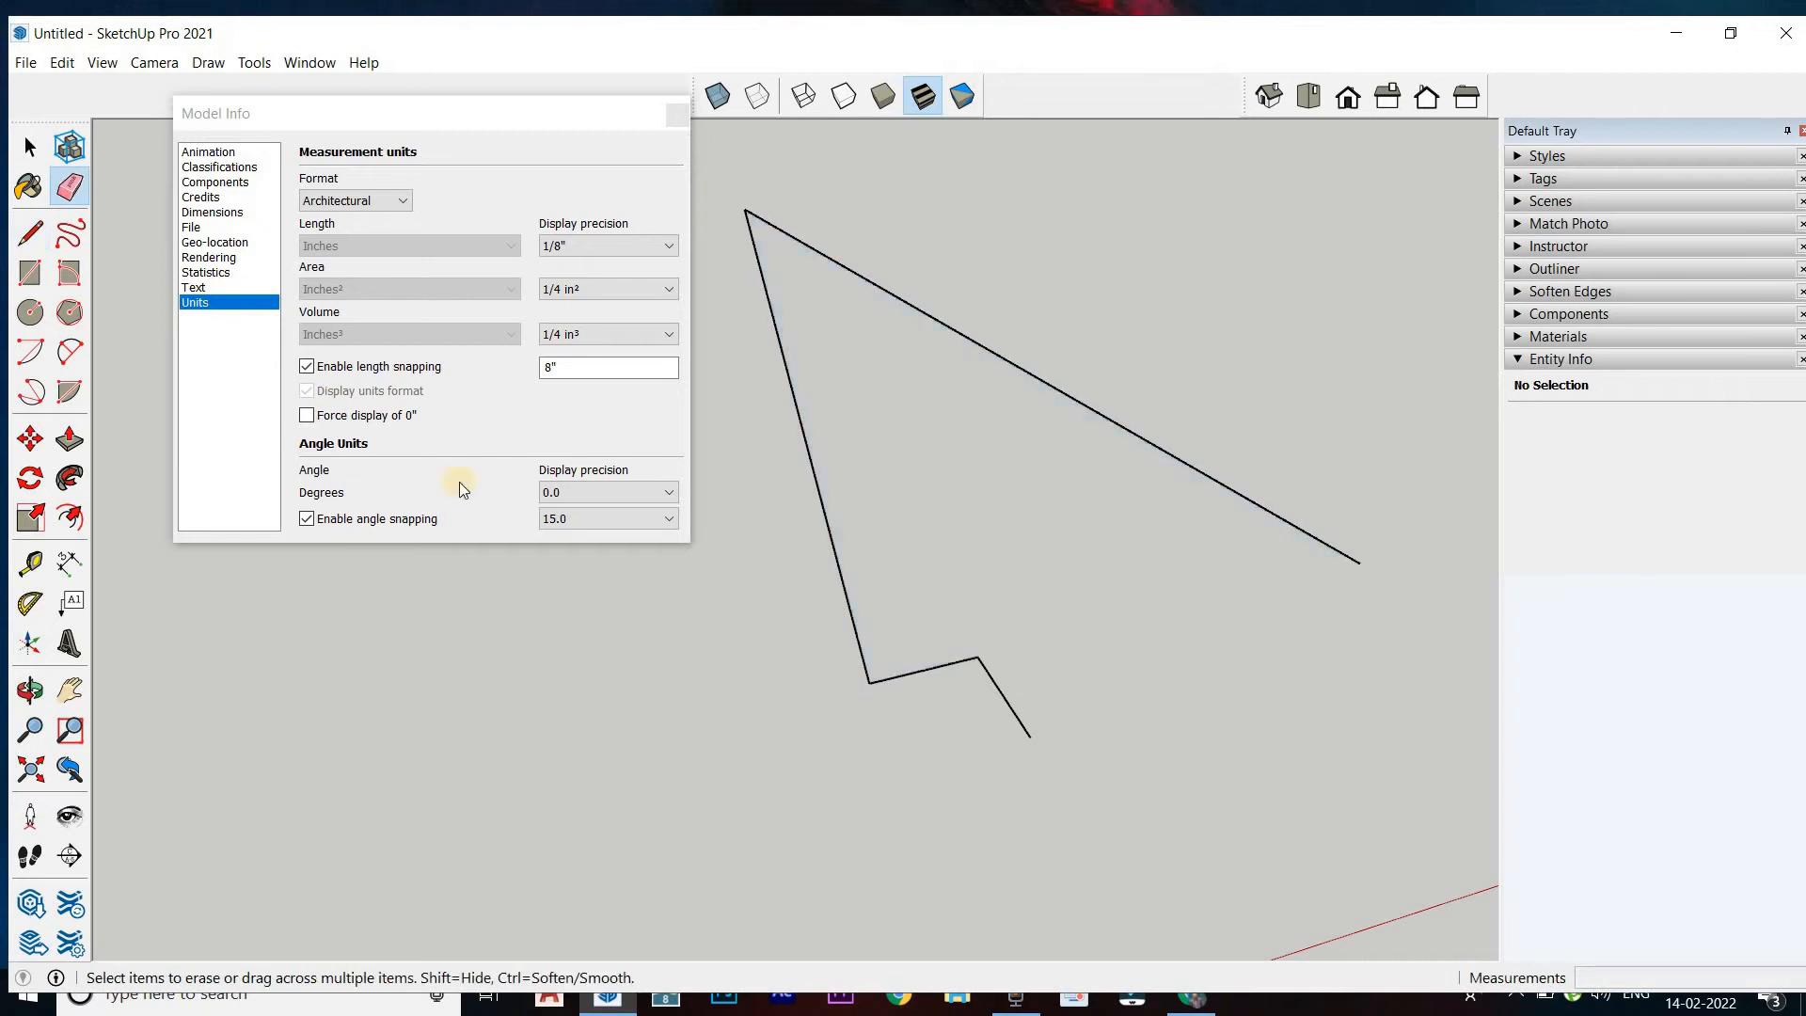
Dimension the short segment left at the triangle's lower corner
click(30, 563)
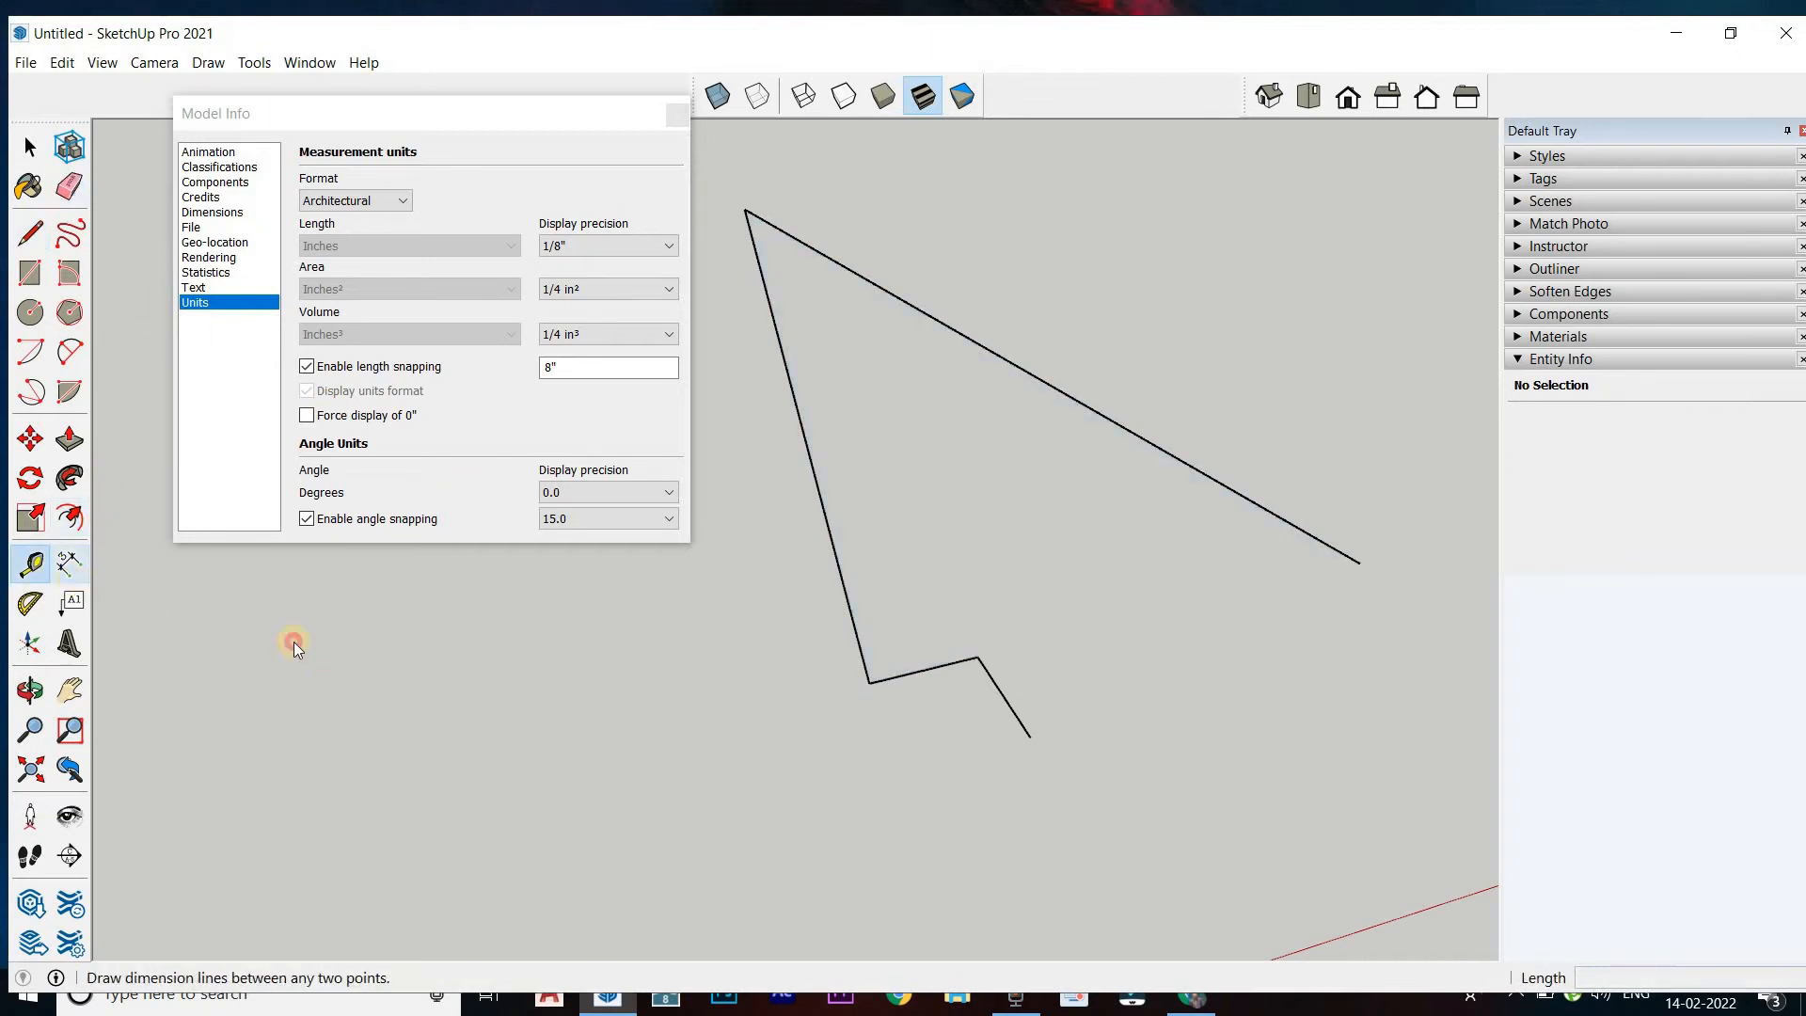
click(68, 564)
scroll(849, 696, up, 2)
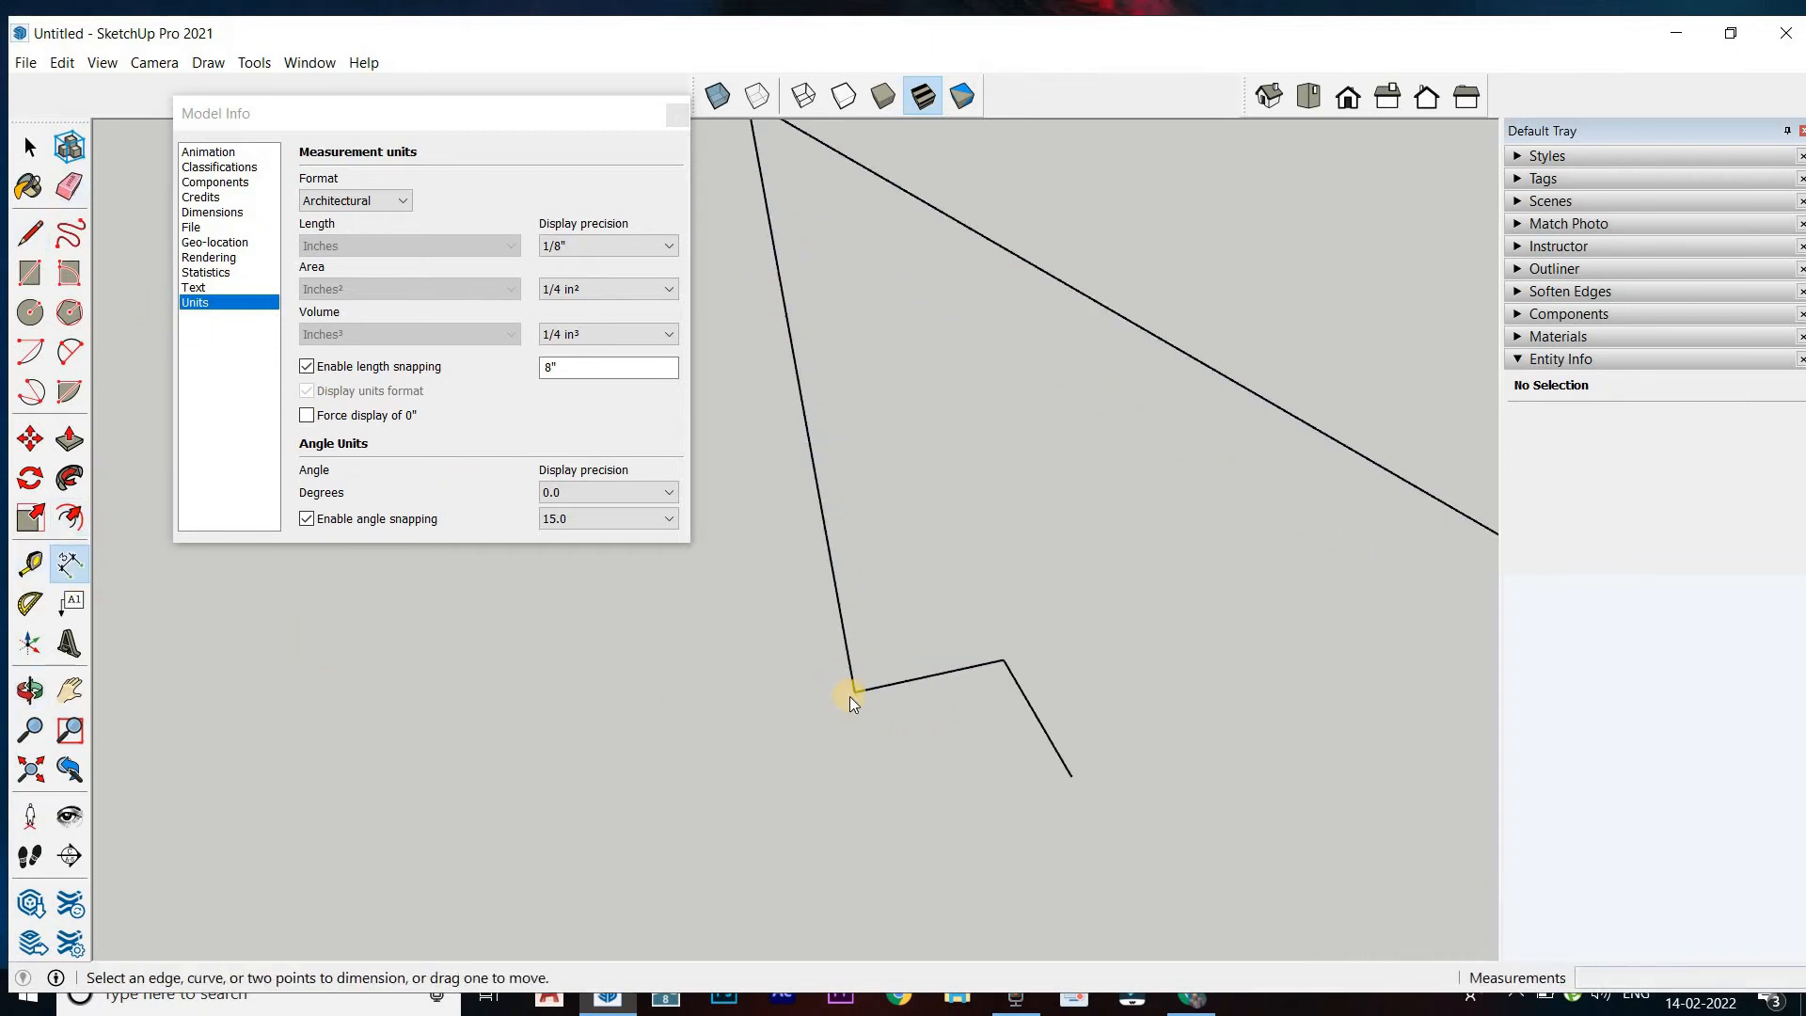
click(1004, 661)
click(972, 625)
Erase the outward line, the dimension and the short segment at the lower corner
key(XF86MonBrightnessUp)
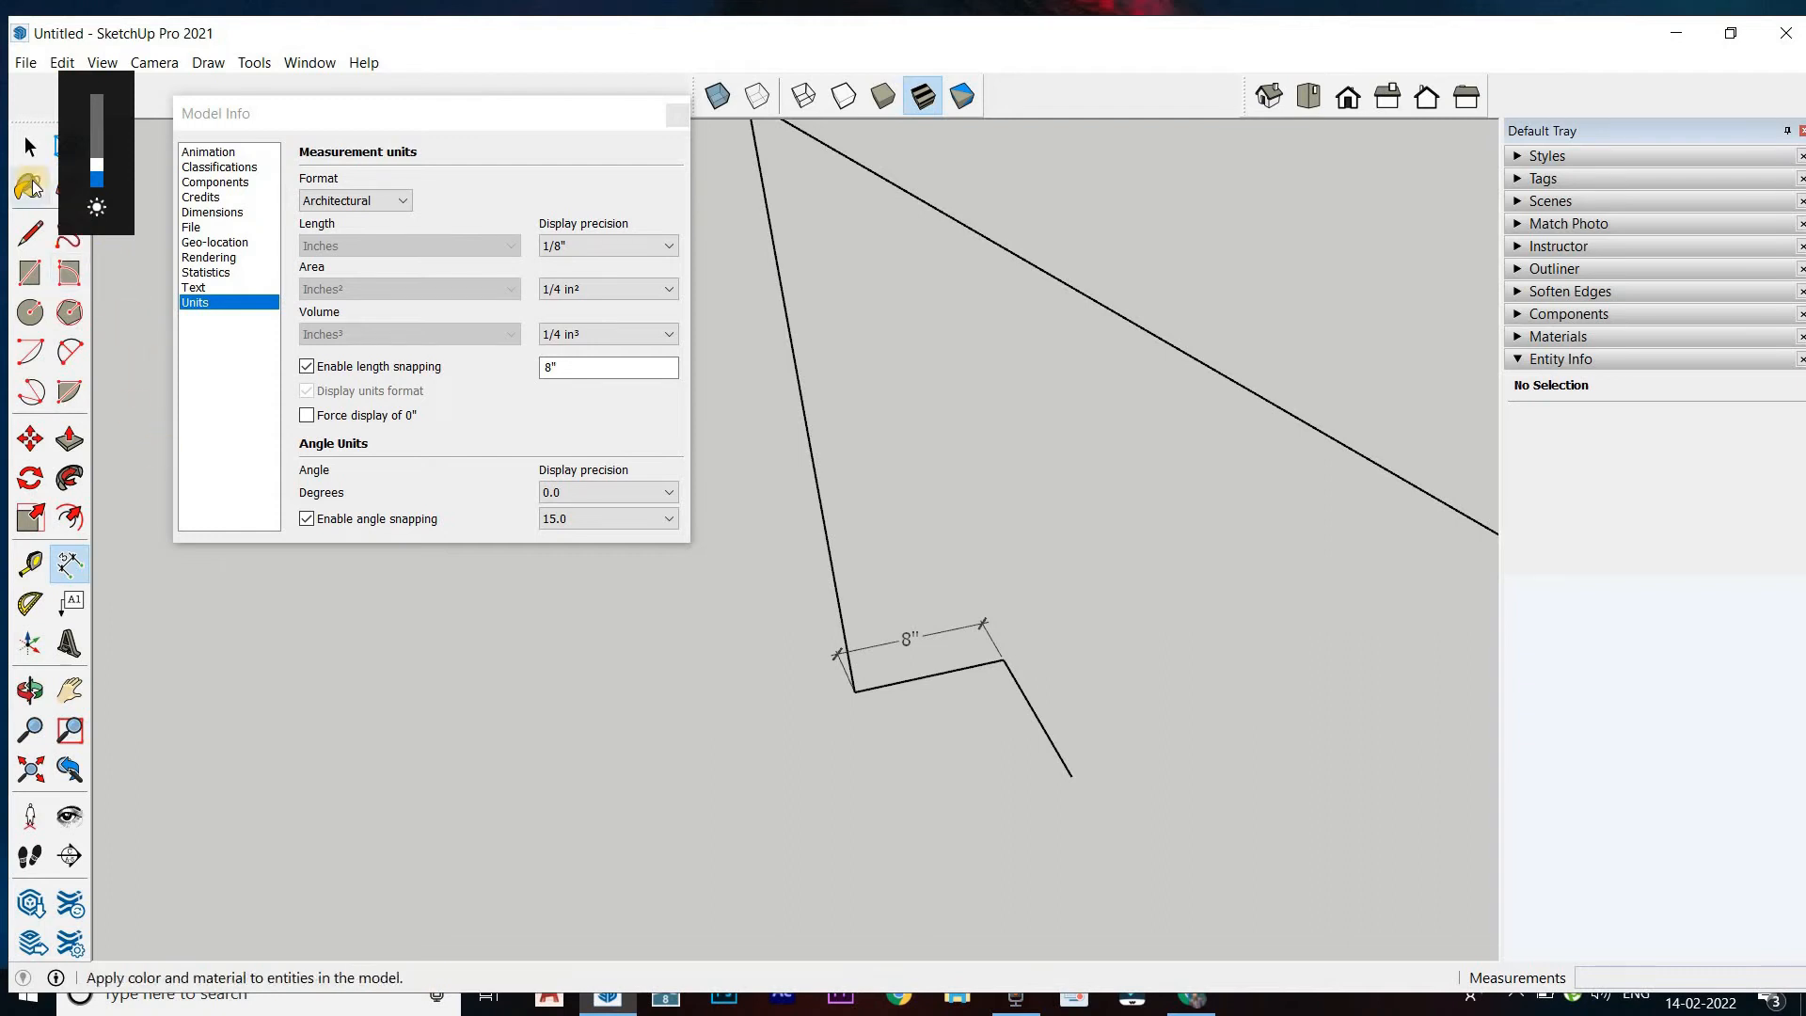
click(172, 397)
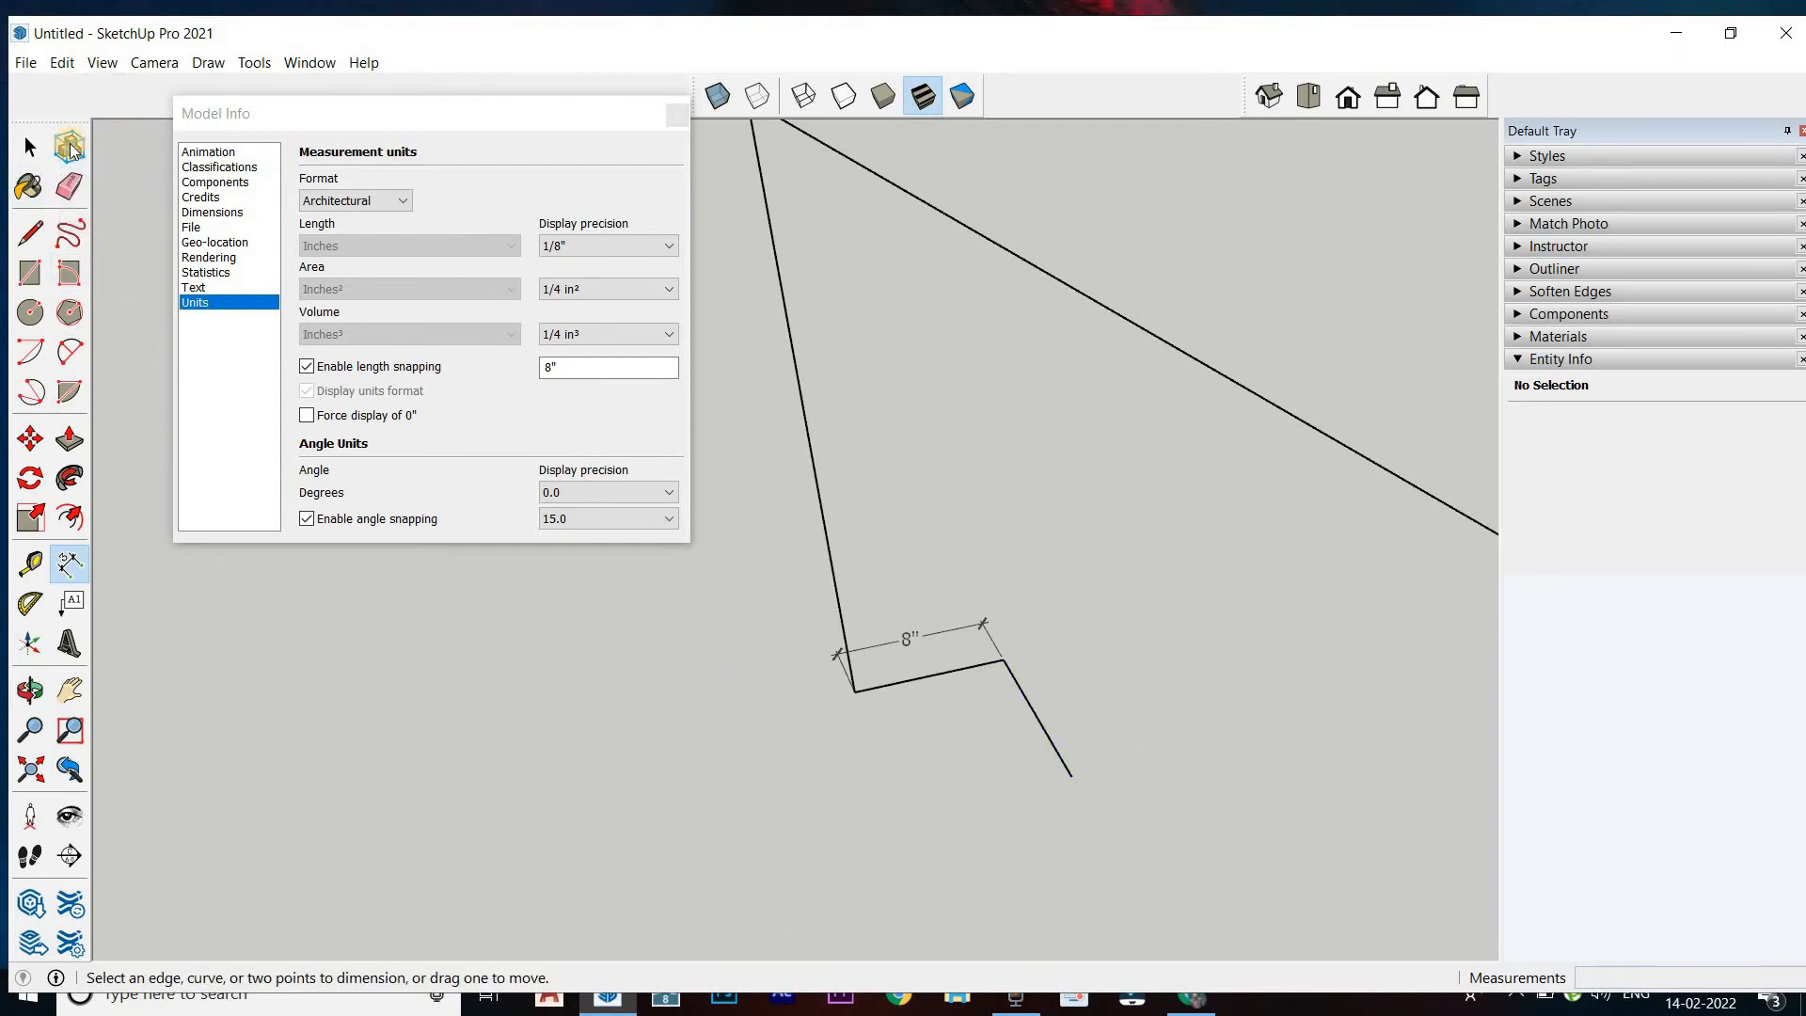
click(69, 186)
click(1033, 706)
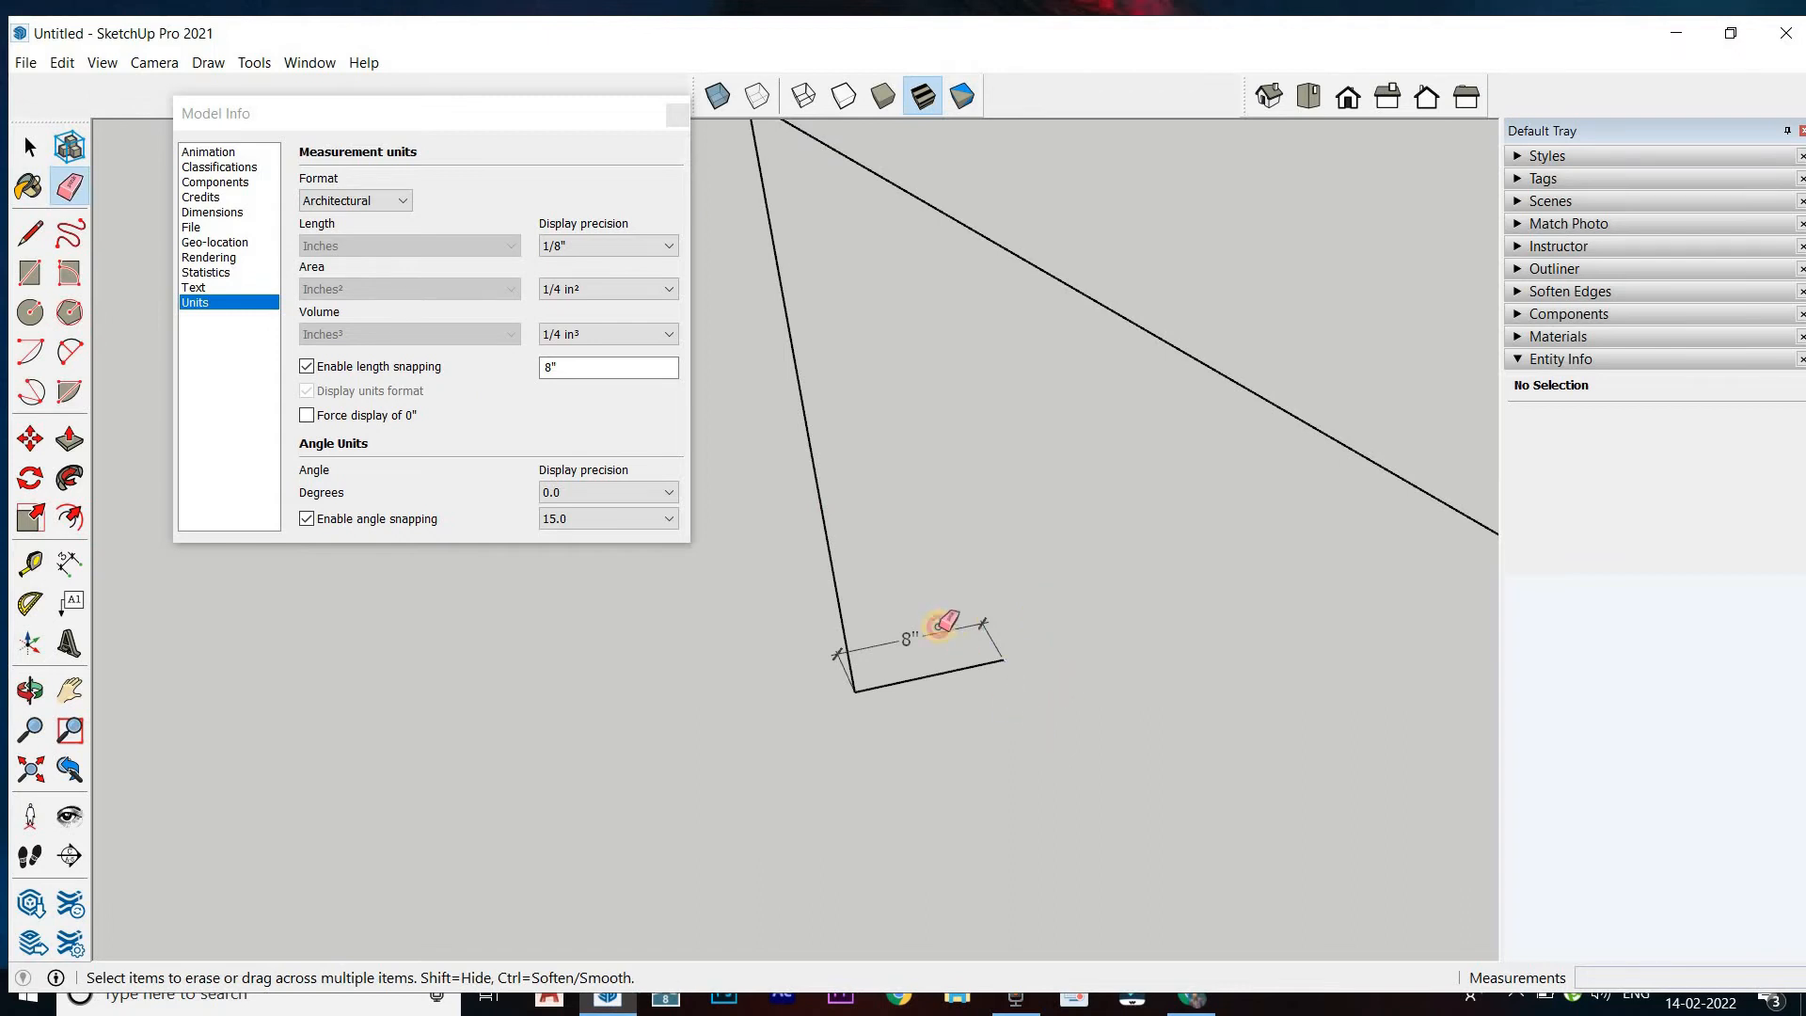
click(928, 632)
click(938, 674)
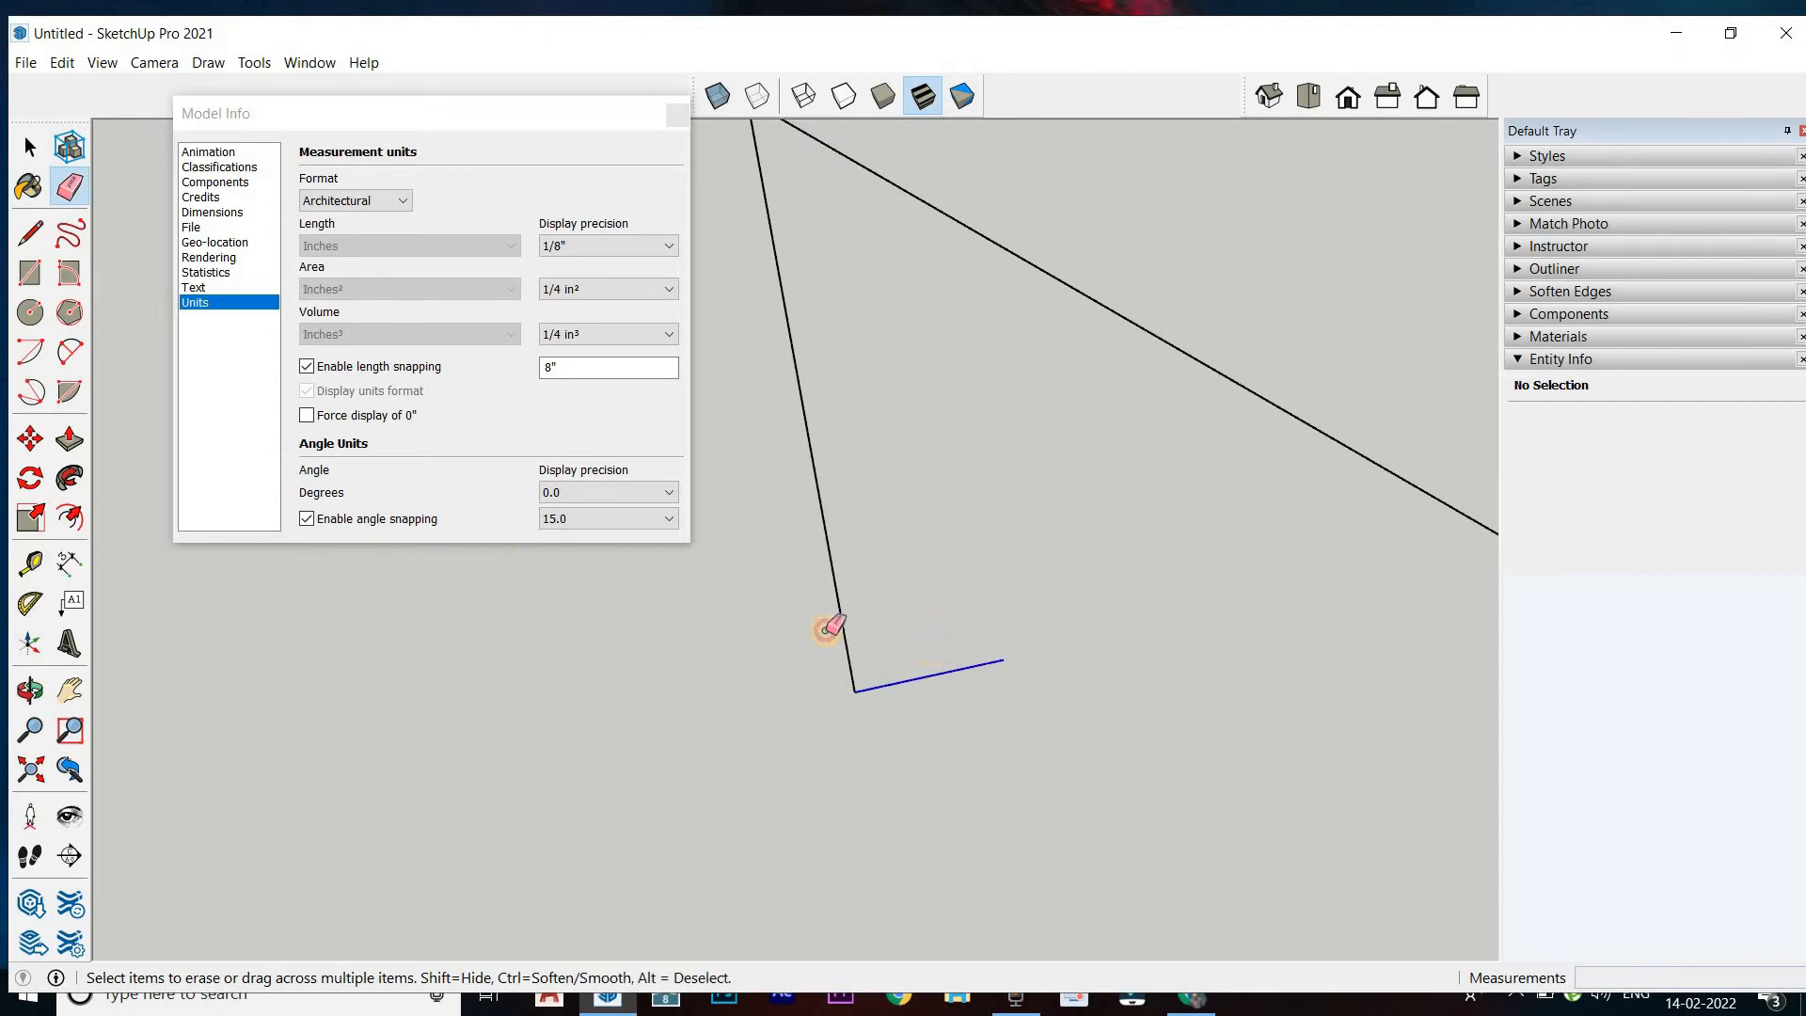
Redraw the triangle's lower edge between its two open endpoints to close the face
click(30, 233)
click(854, 691)
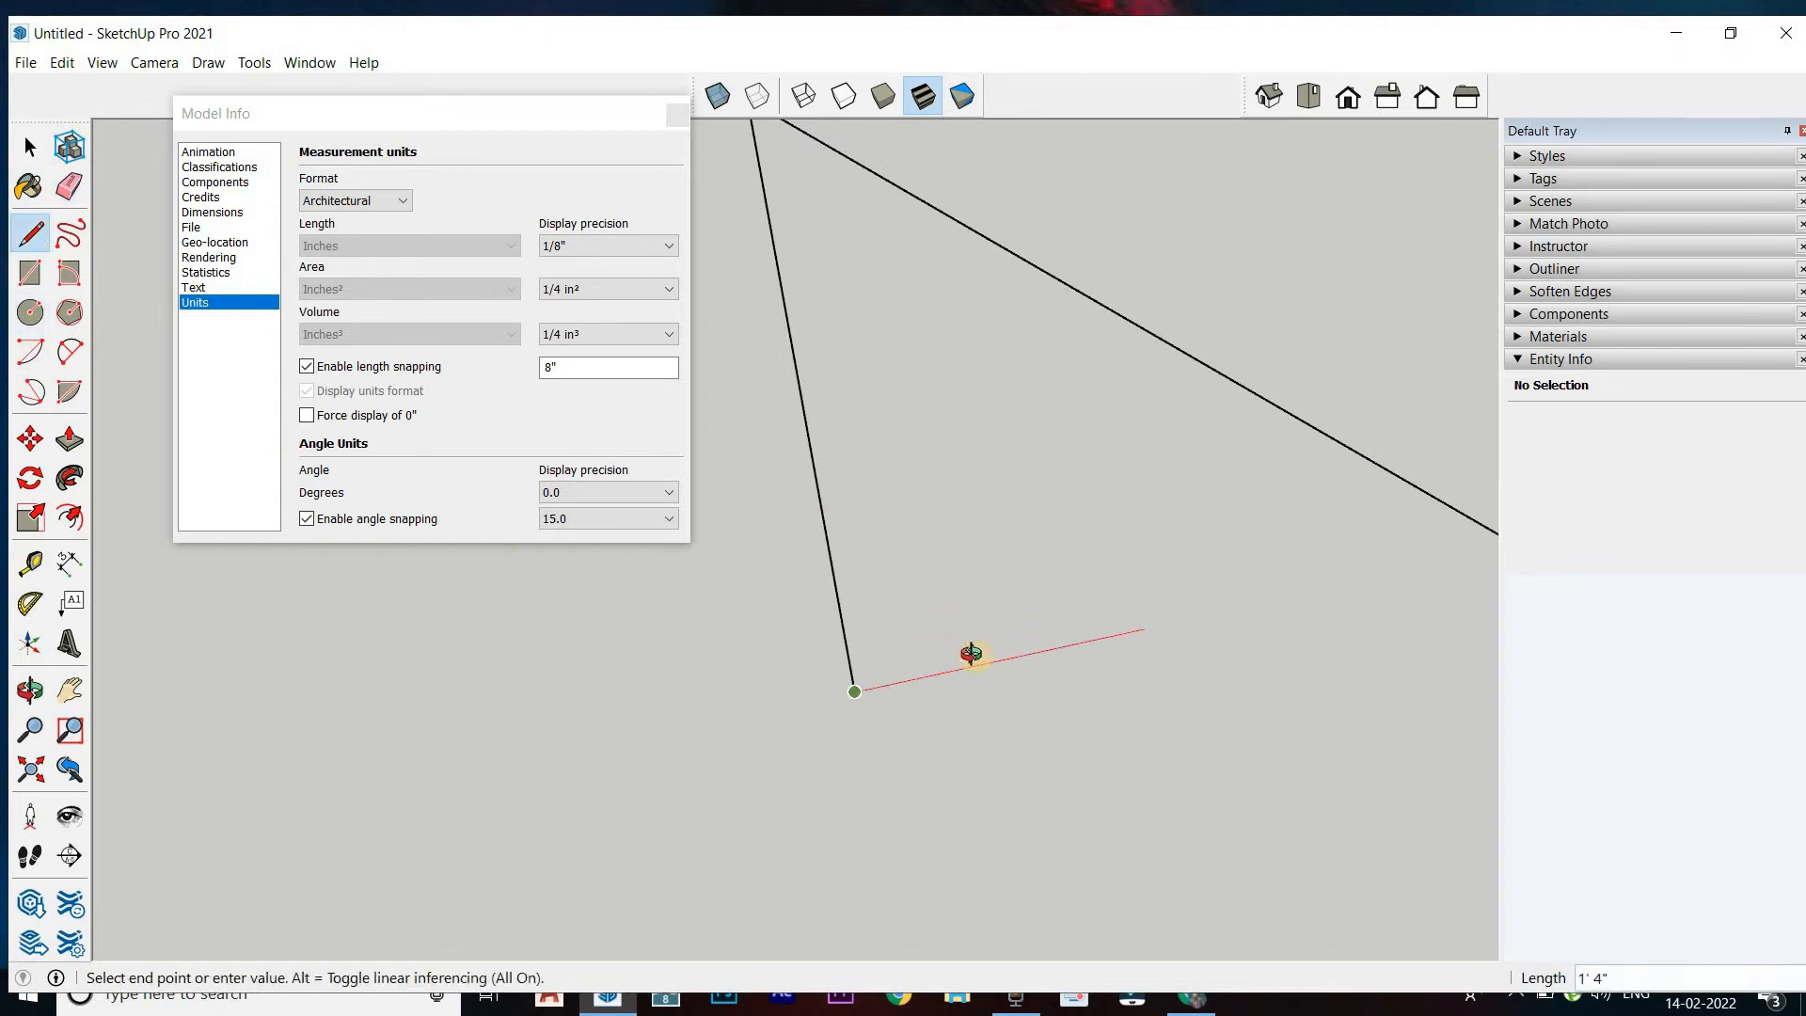
middle_drag(972, 653, 545, 806)
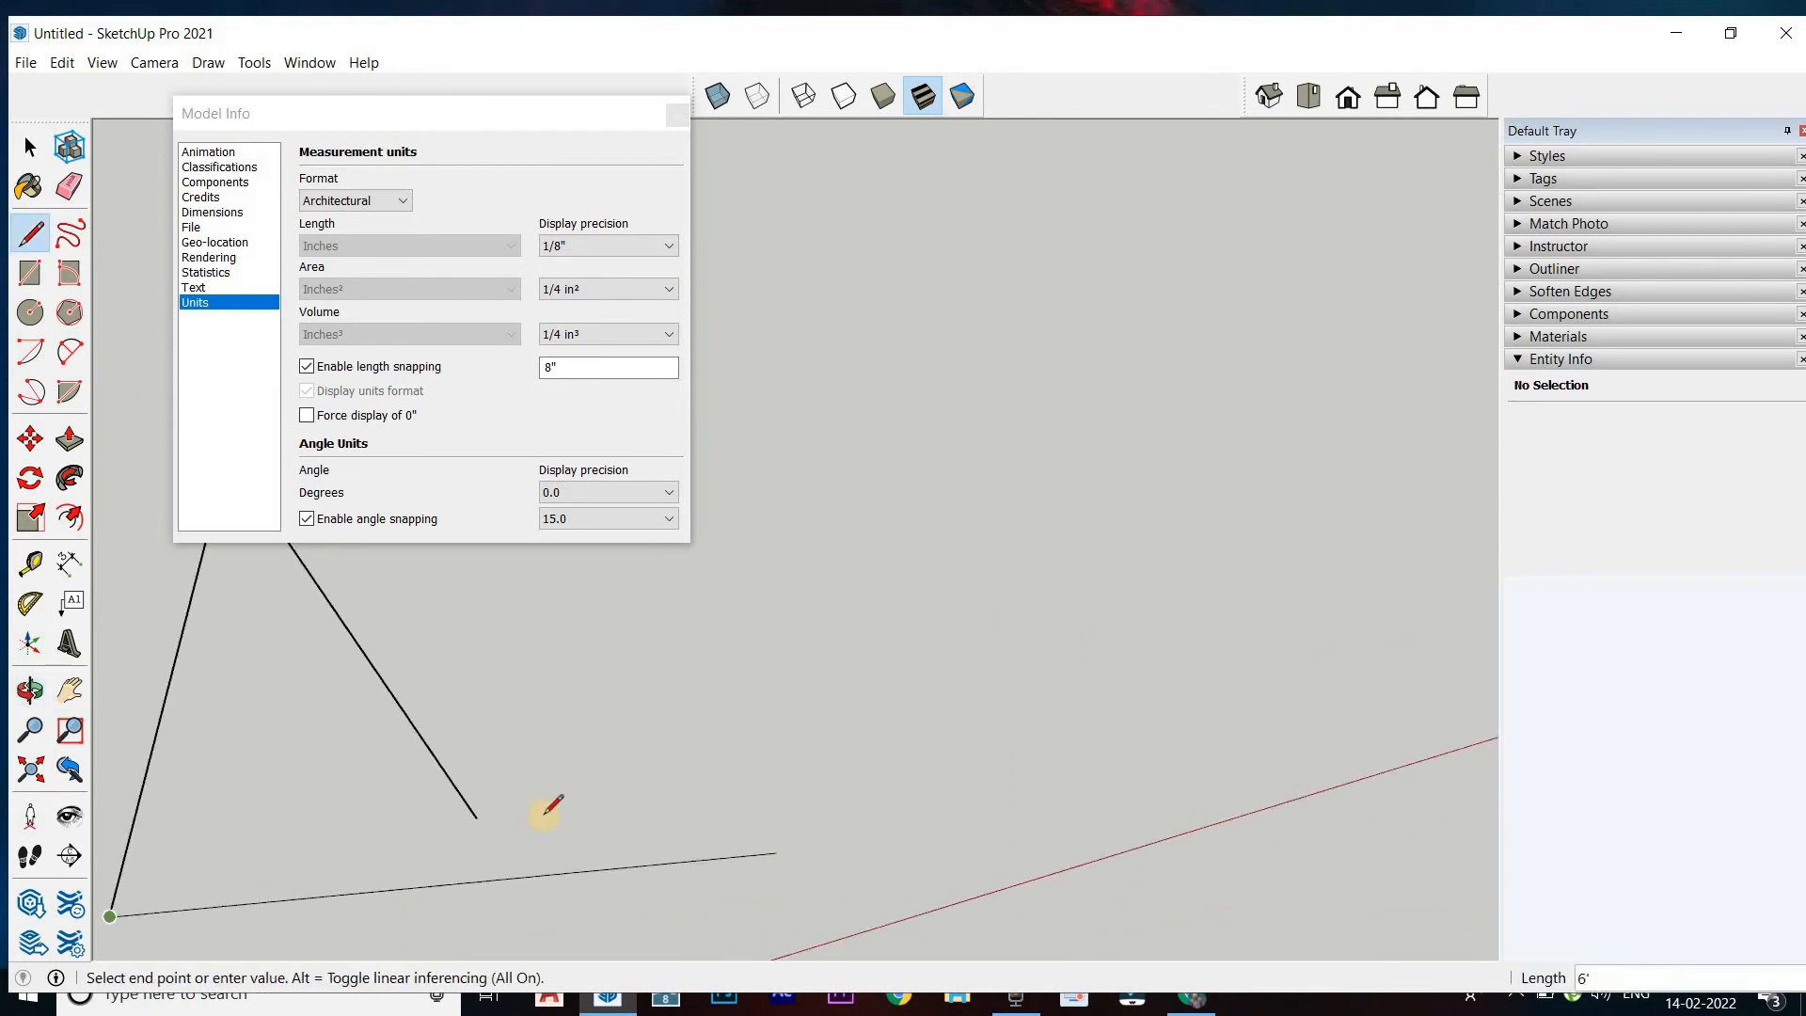
click(476, 819)
scroll(1190, 677, down, 2)
scroll(1190, 677, down, 1)
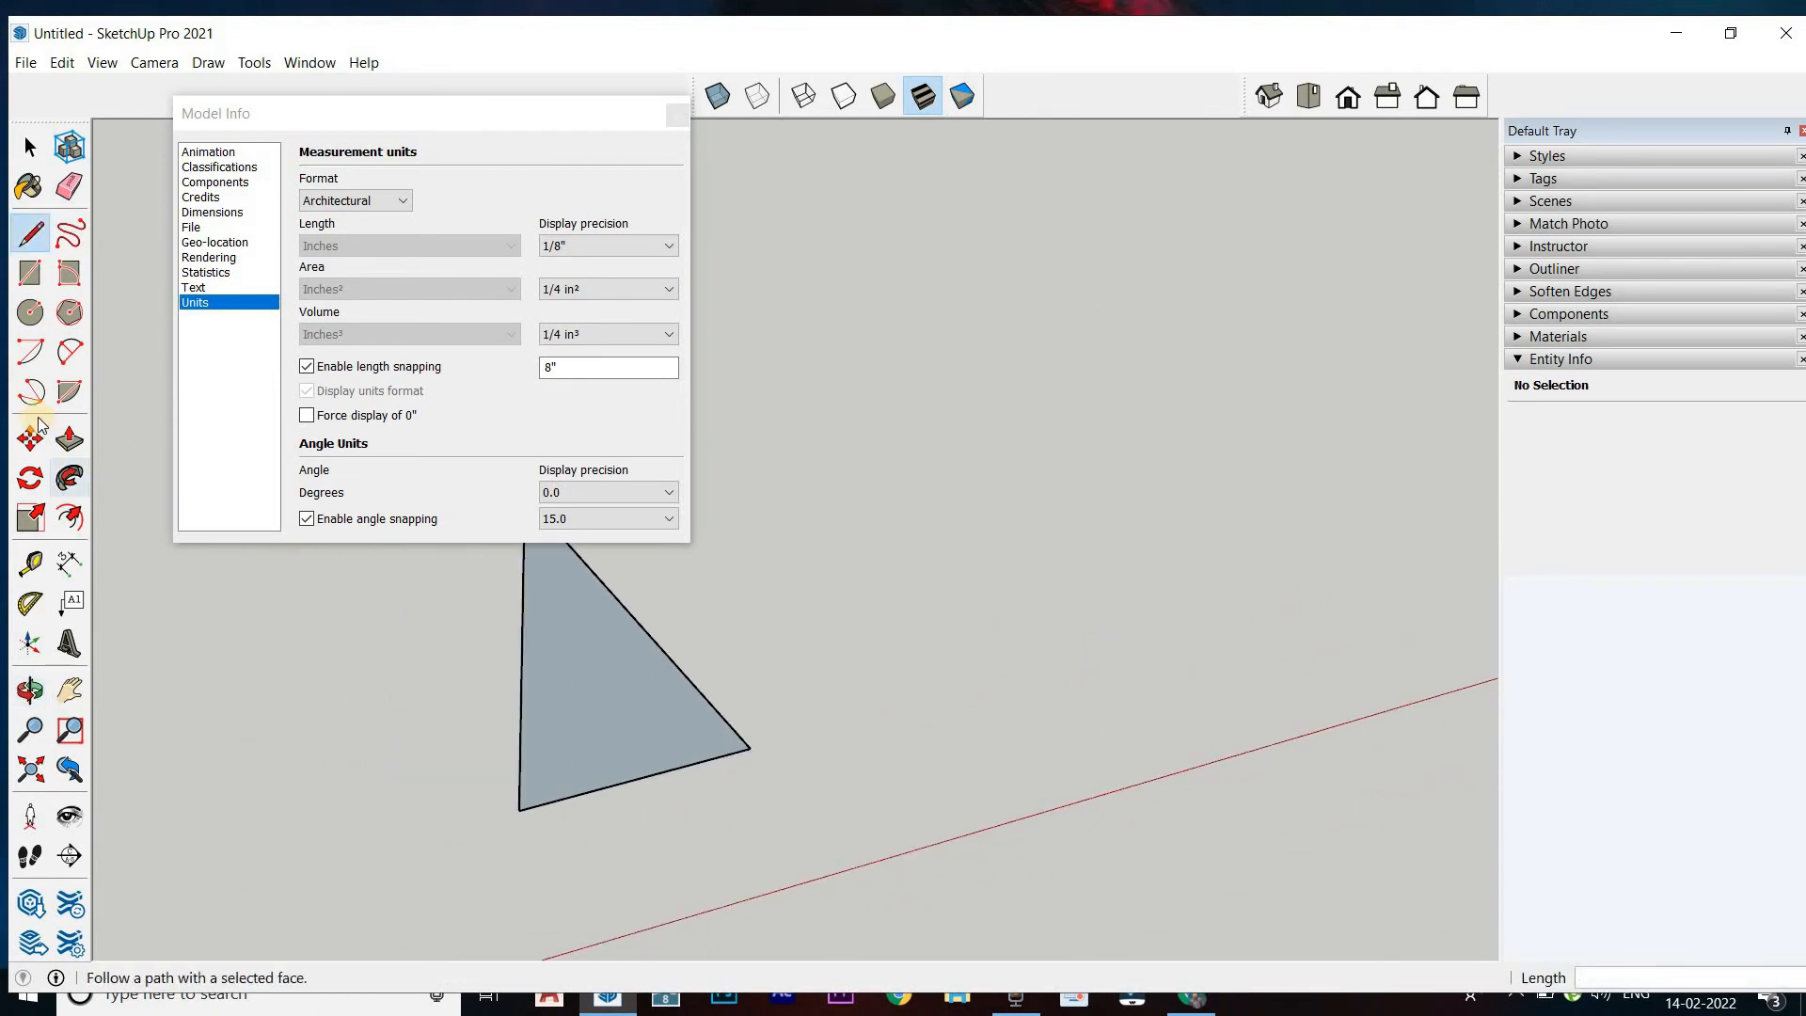
Dimension the triangle's lower edge from corner to corner, placing the dimension over the face
click(70, 564)
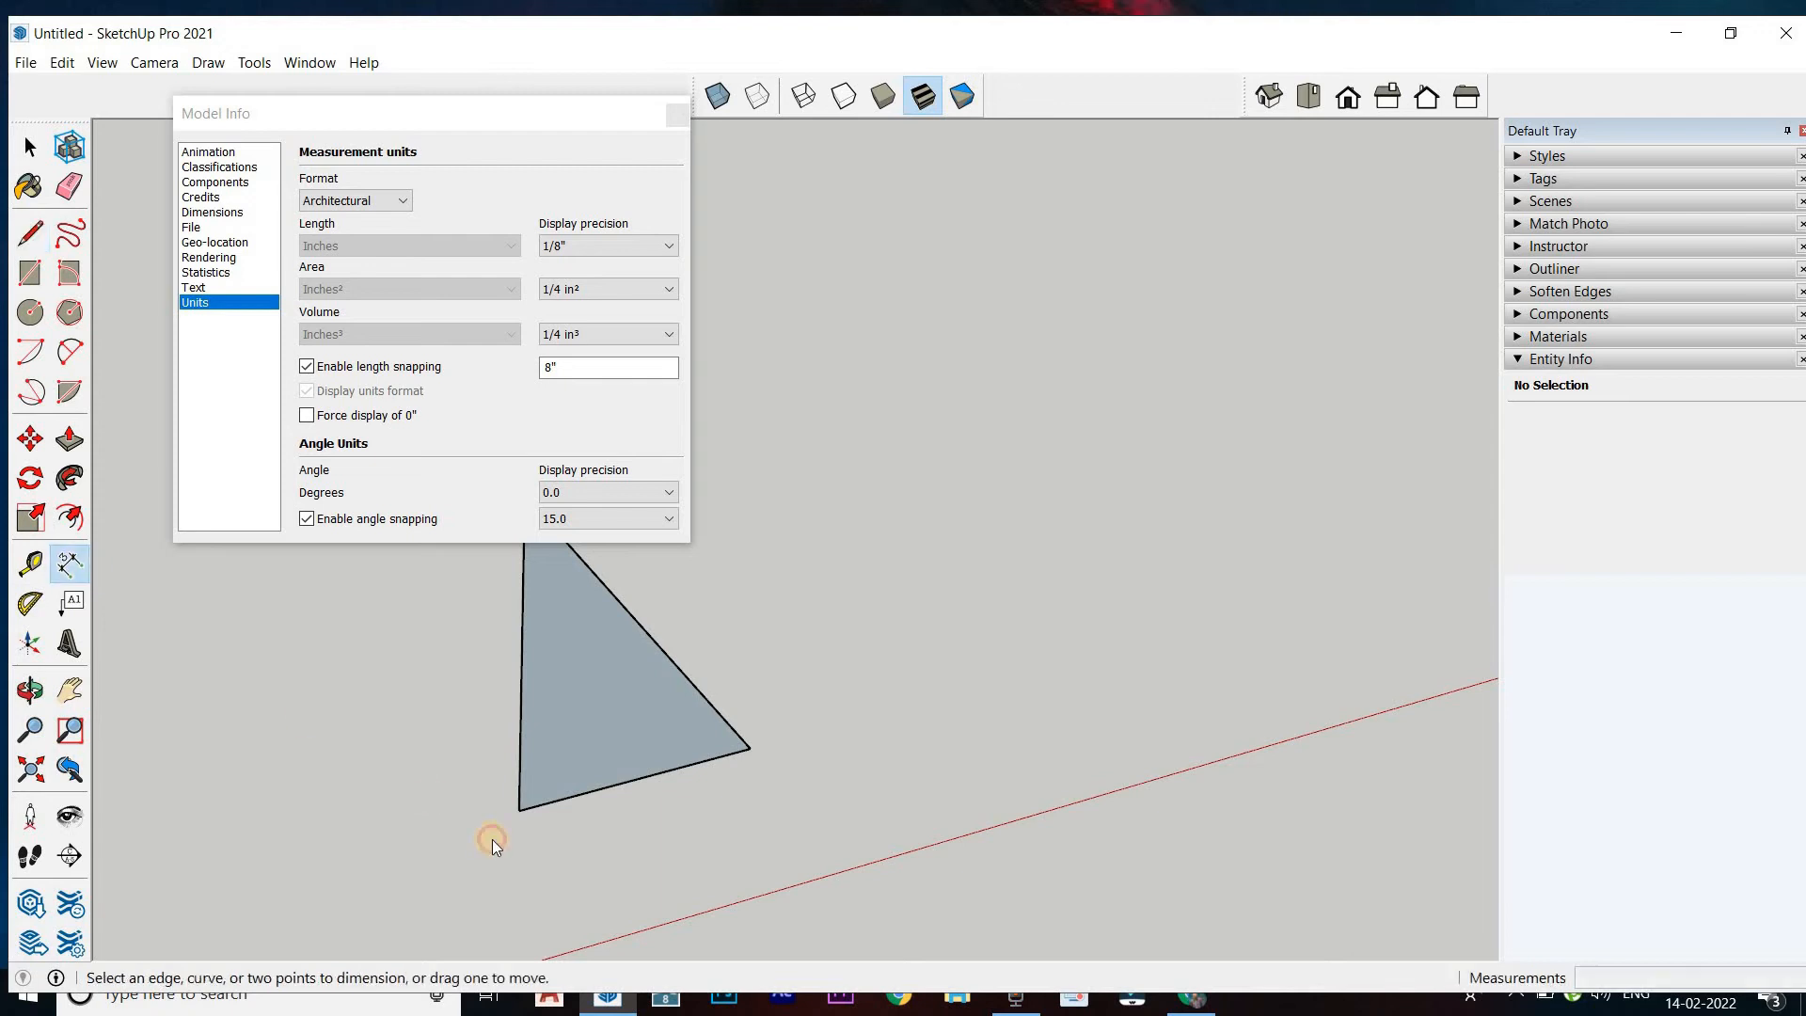
click(709, 762)
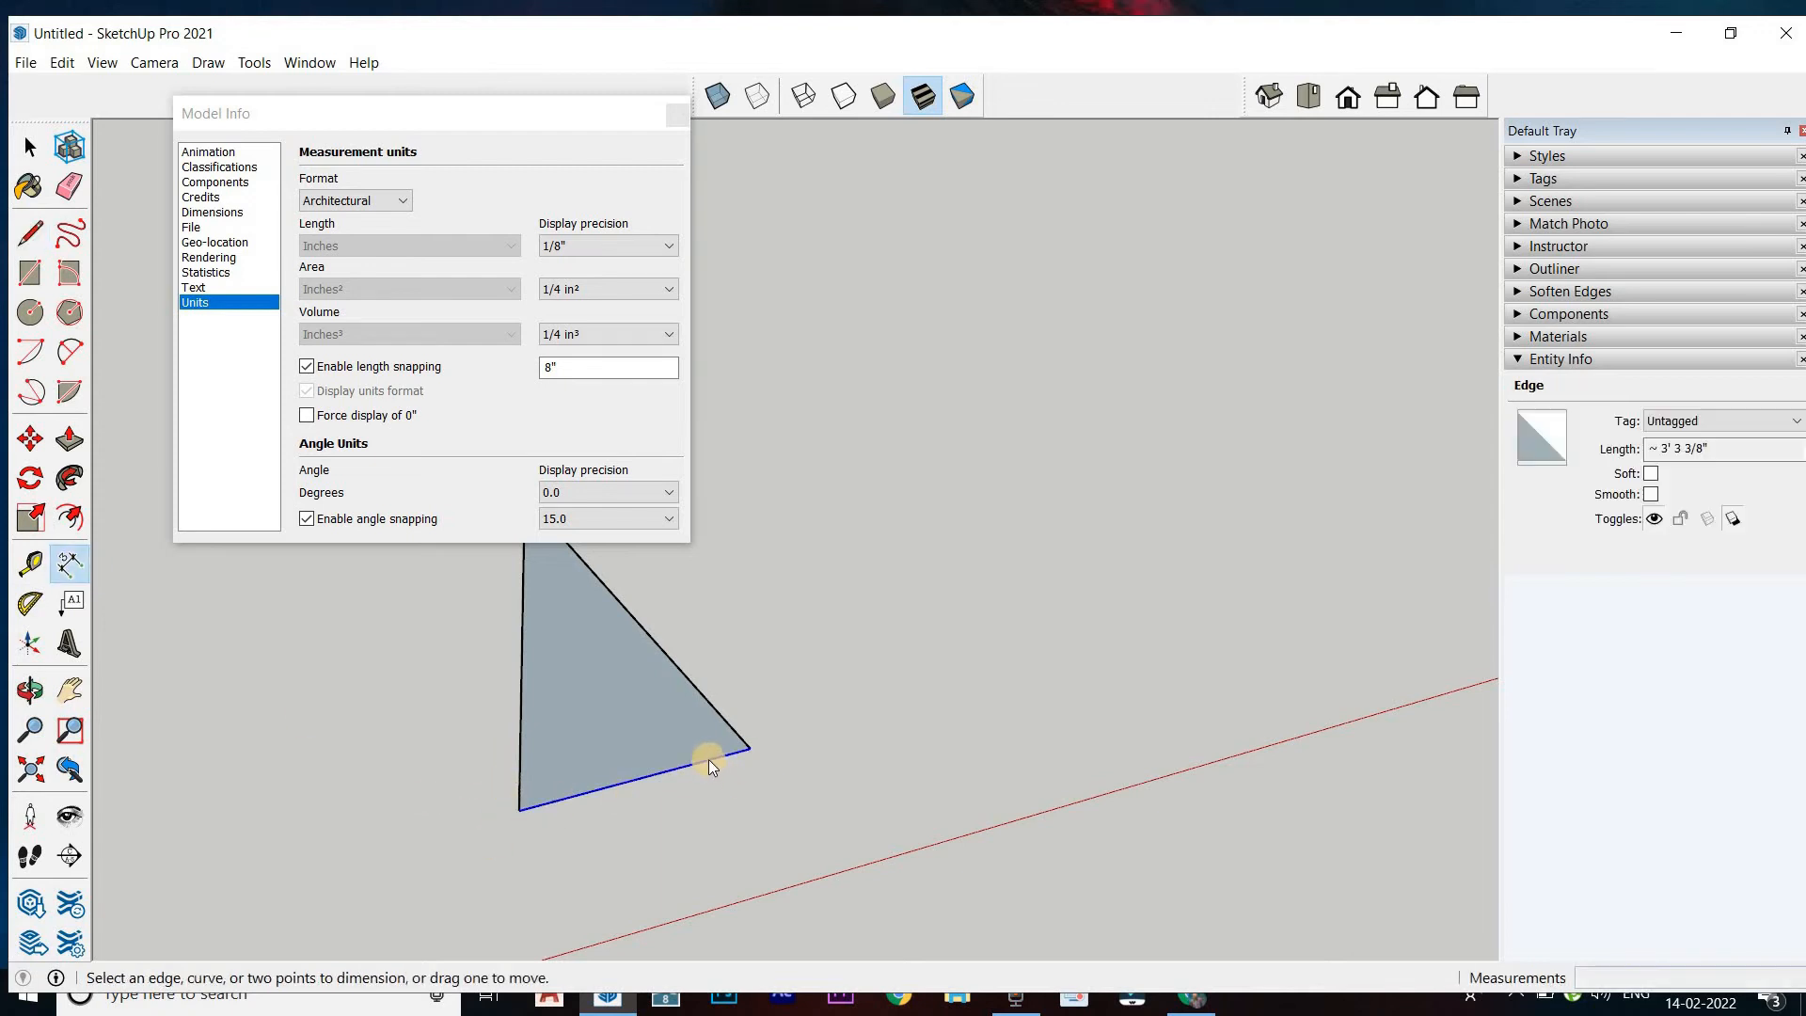
click(83, 566)
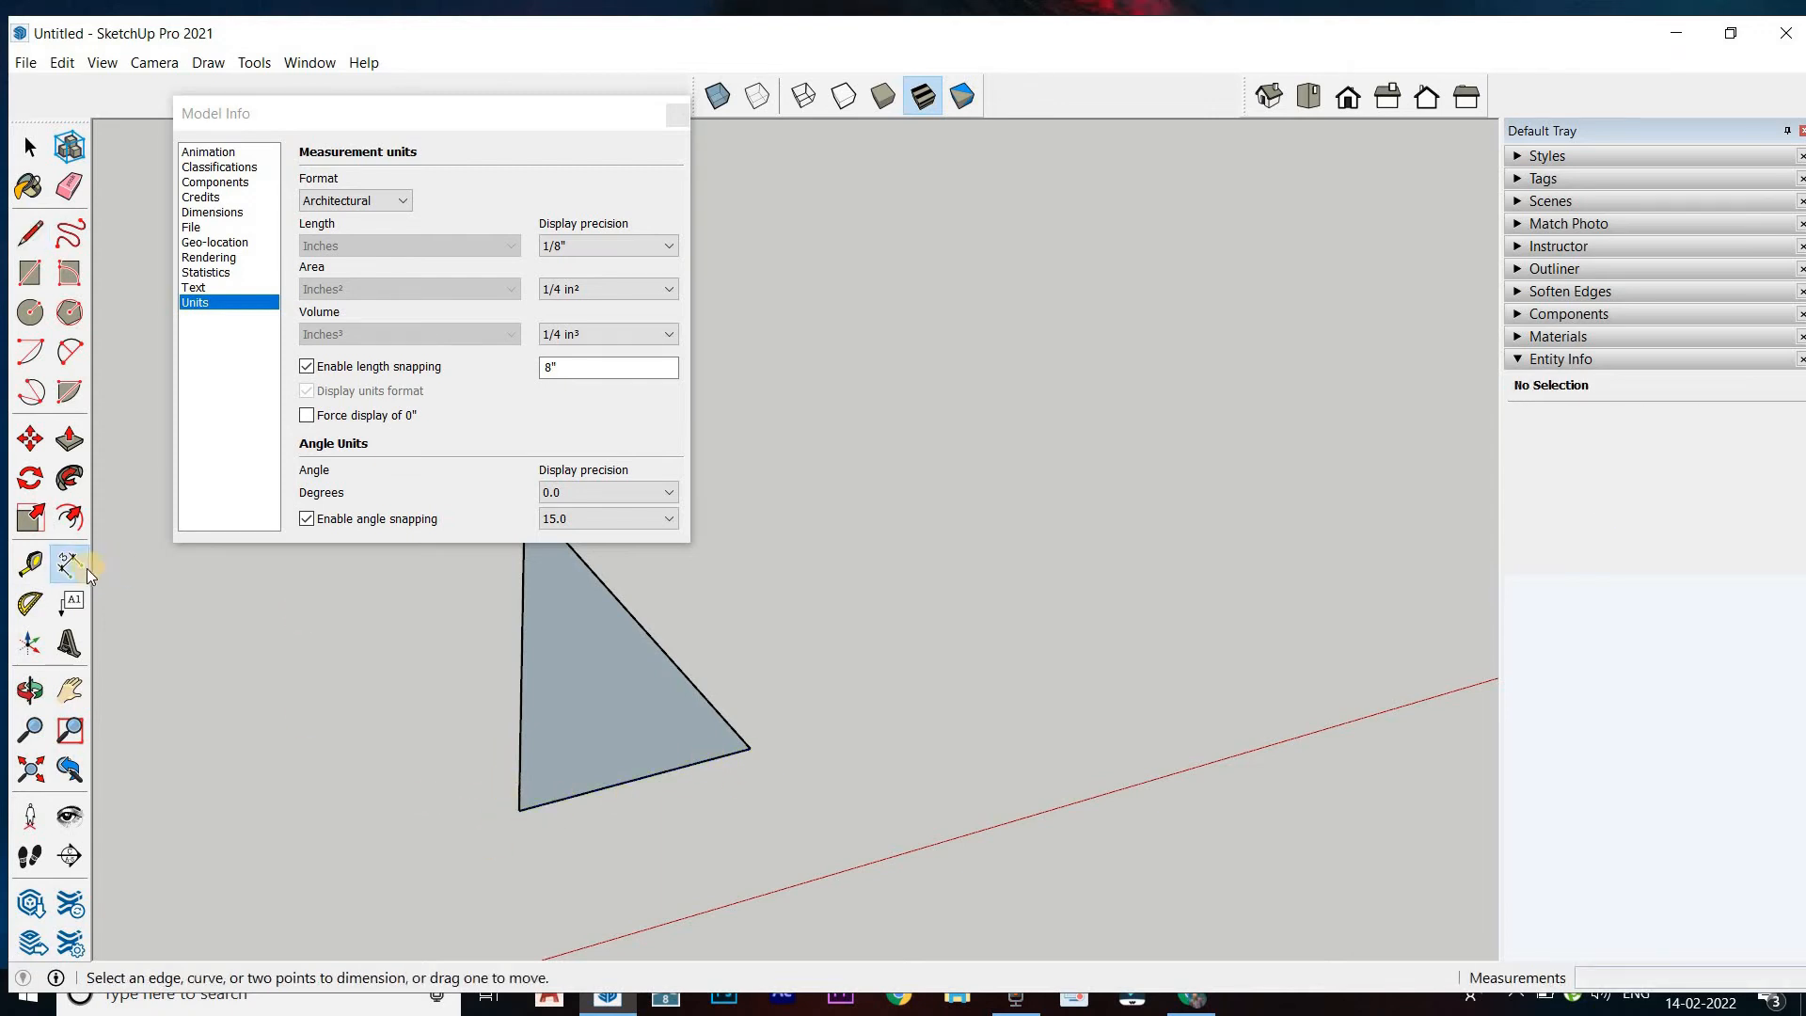
click(516, 807)
click(749, 746)
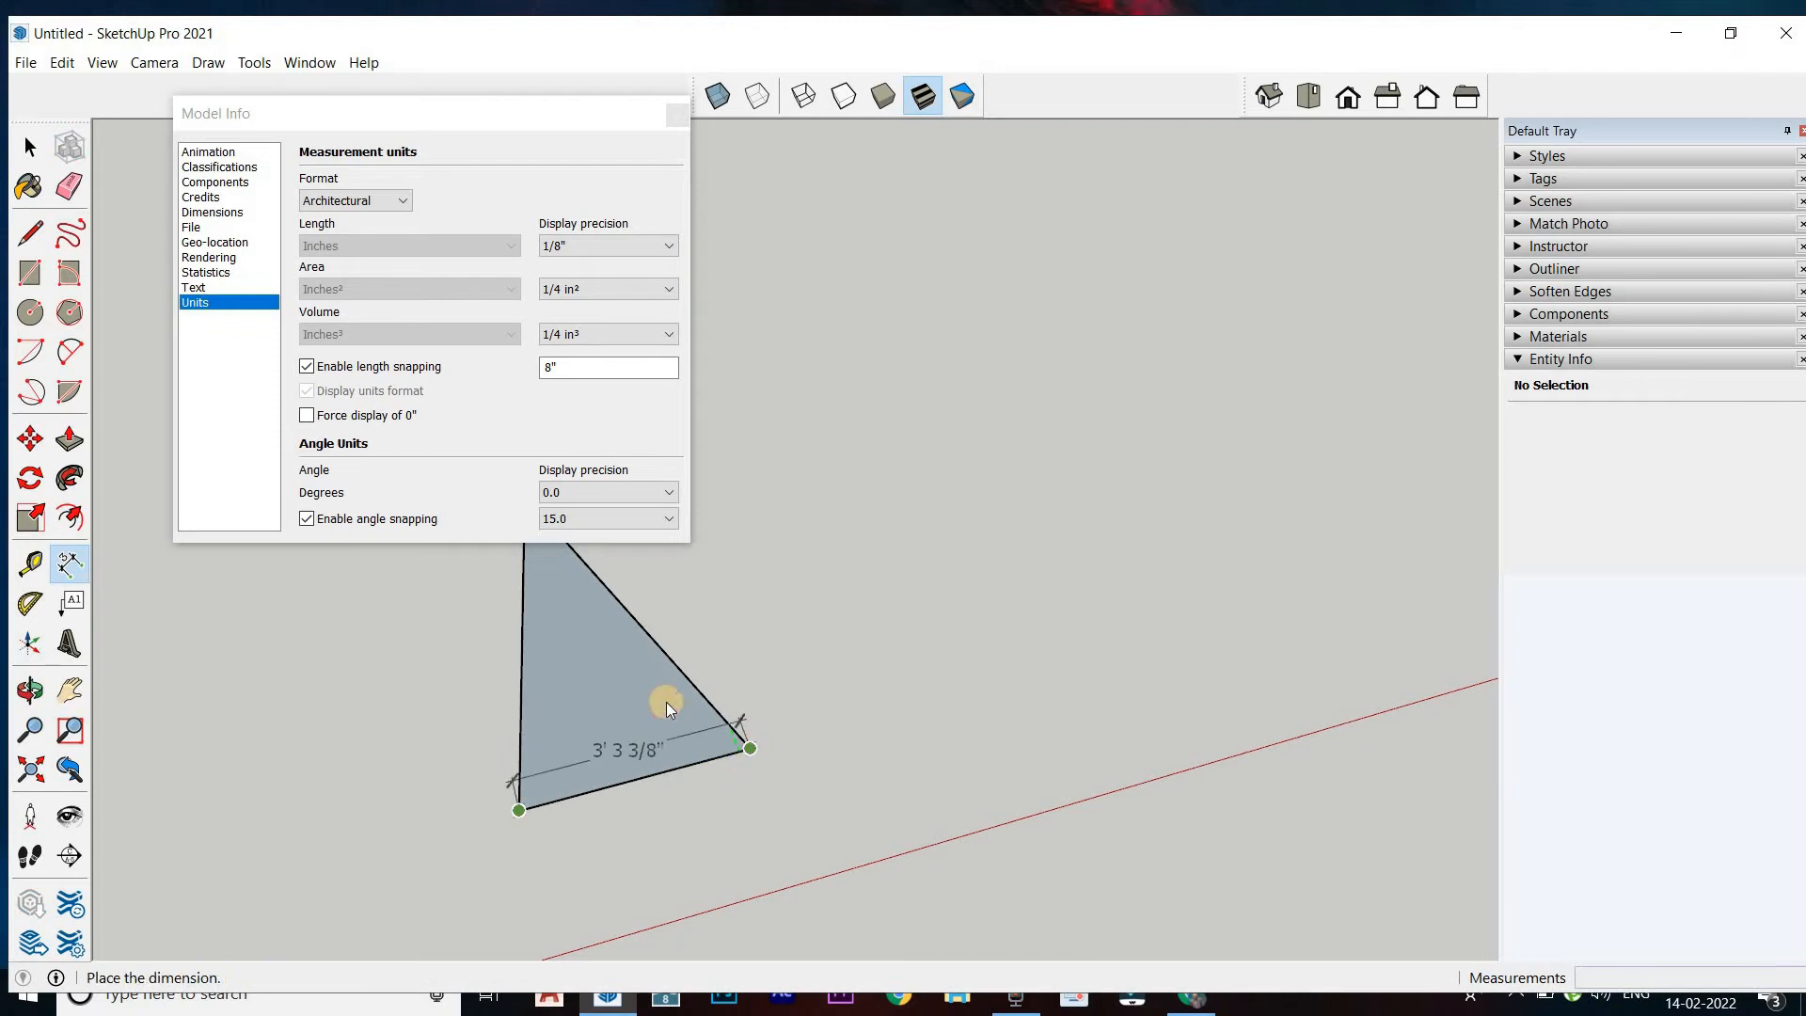
scroll(662, 709, up, 1)
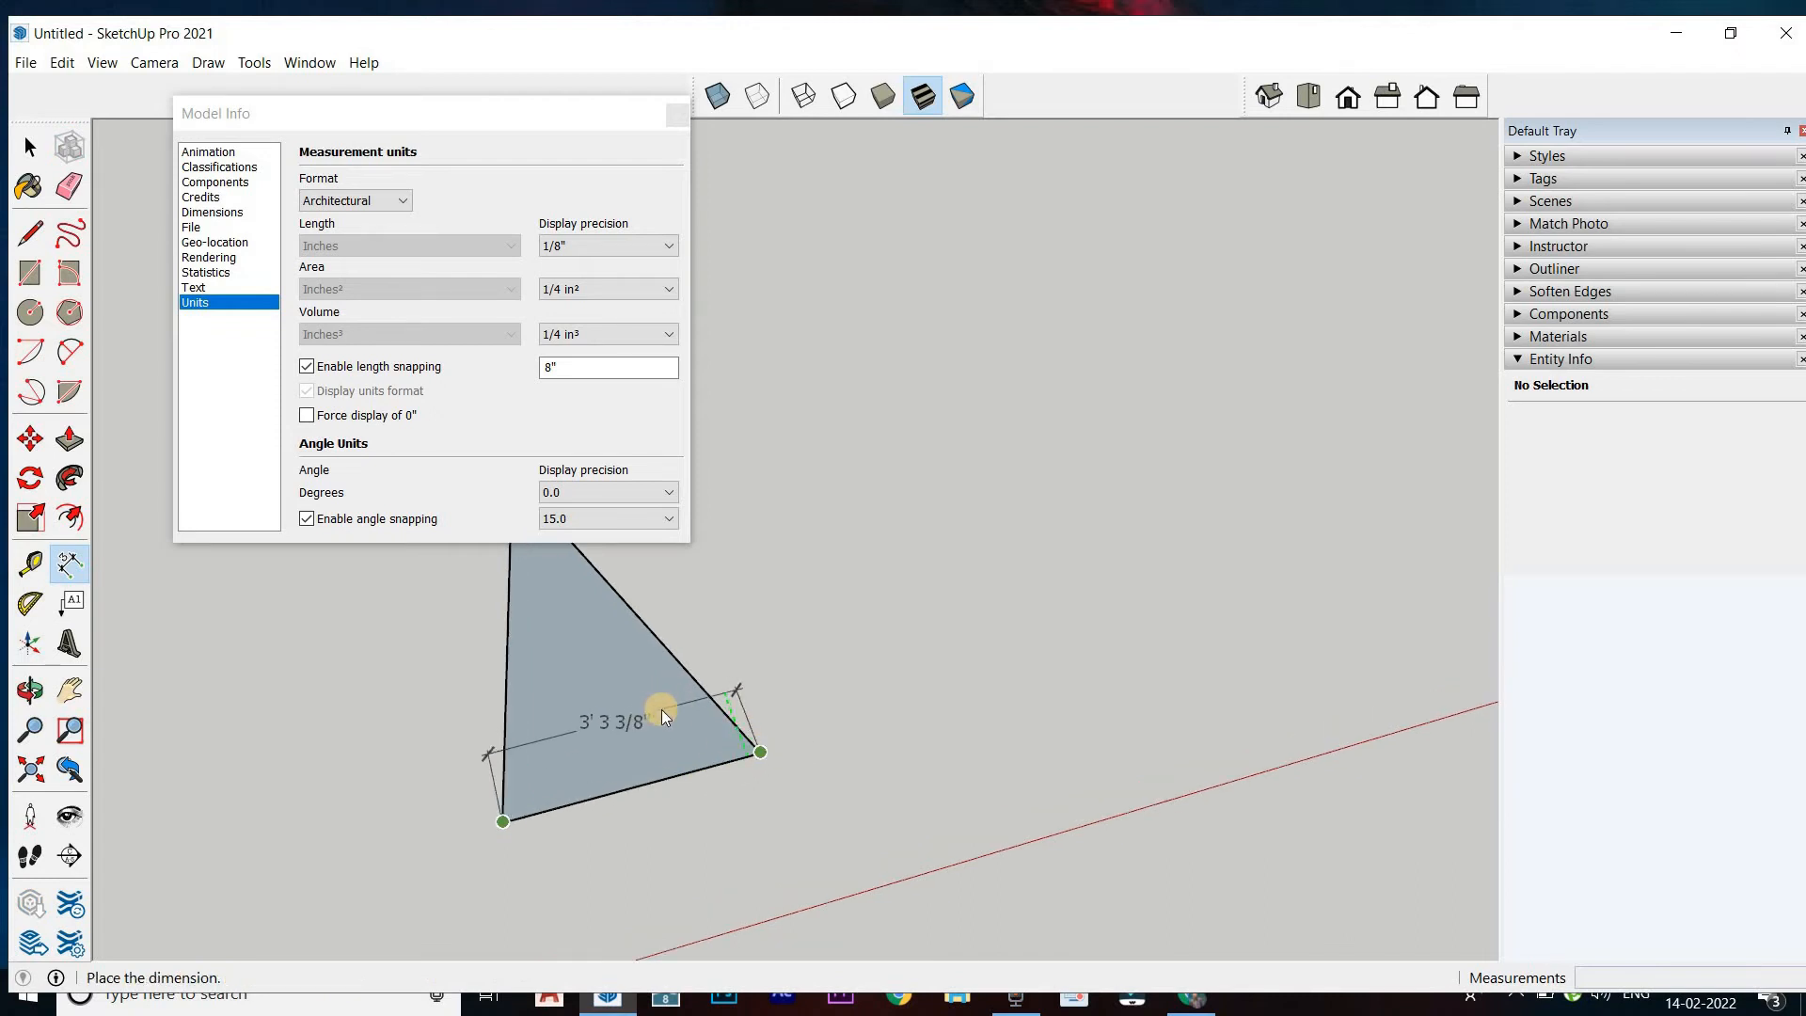
click(663, 710)
Set the length display precision to 0"
click(559, 246)
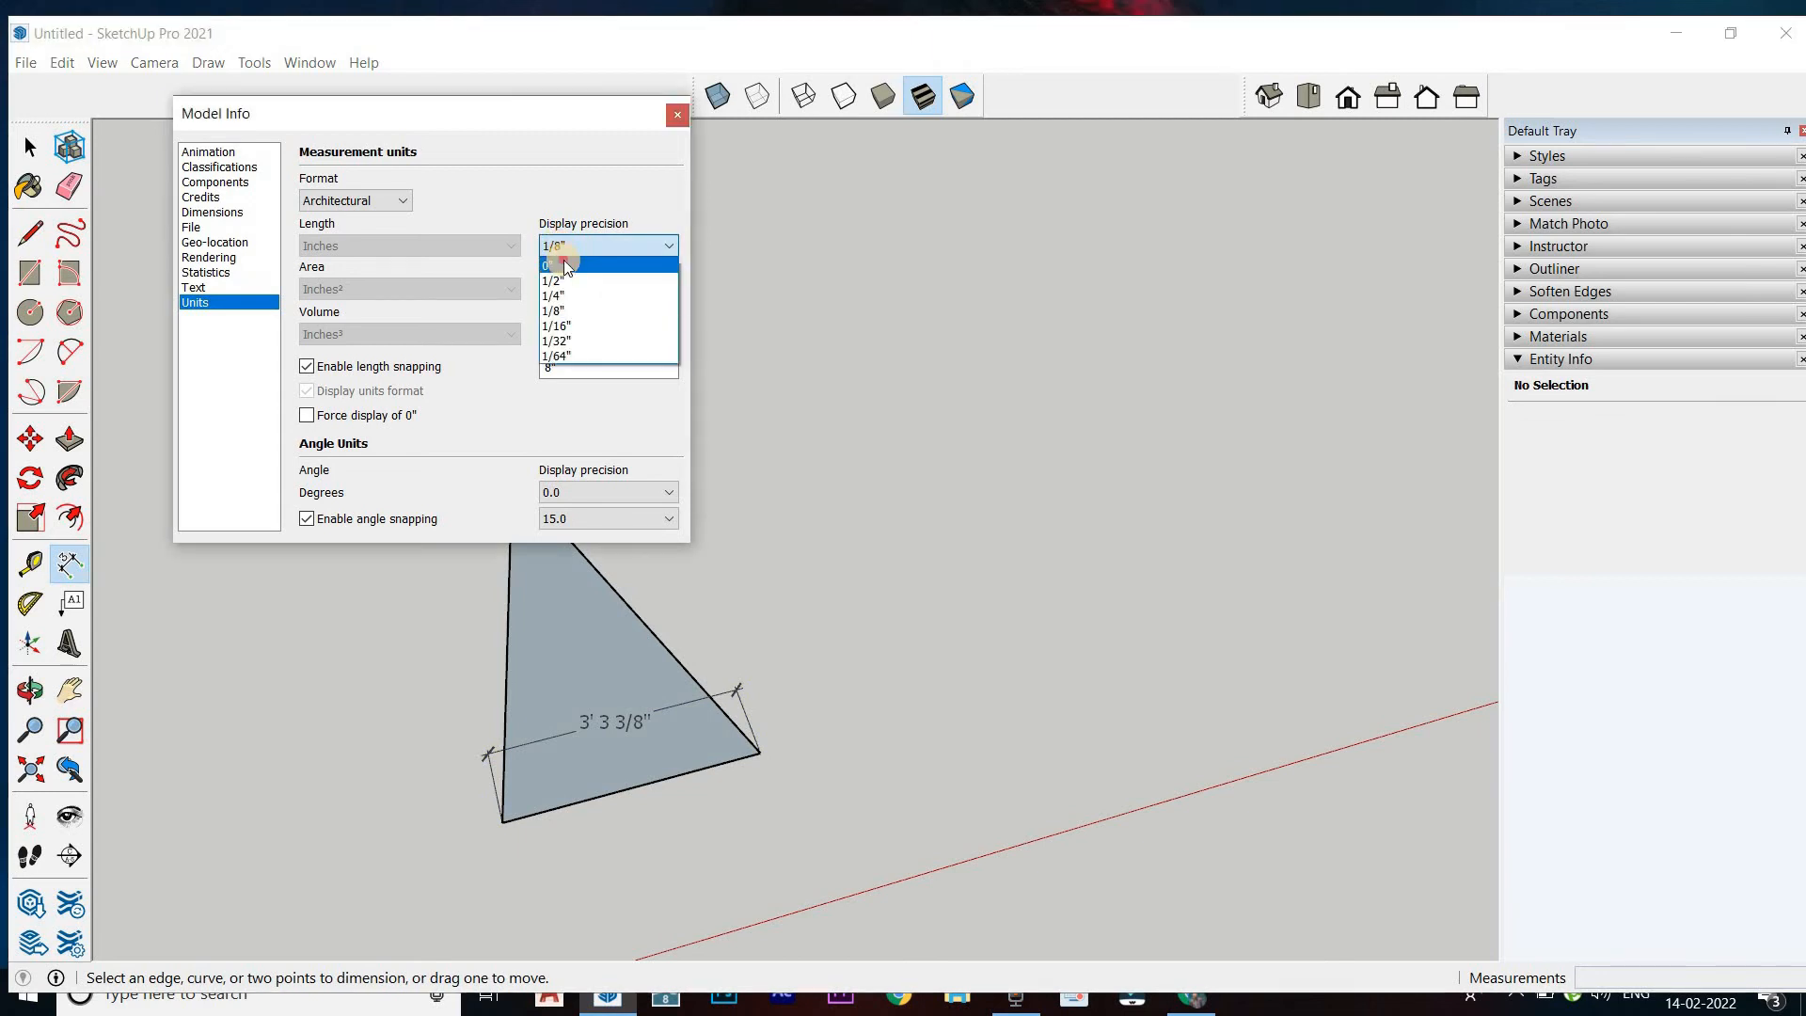
click(565, 266)
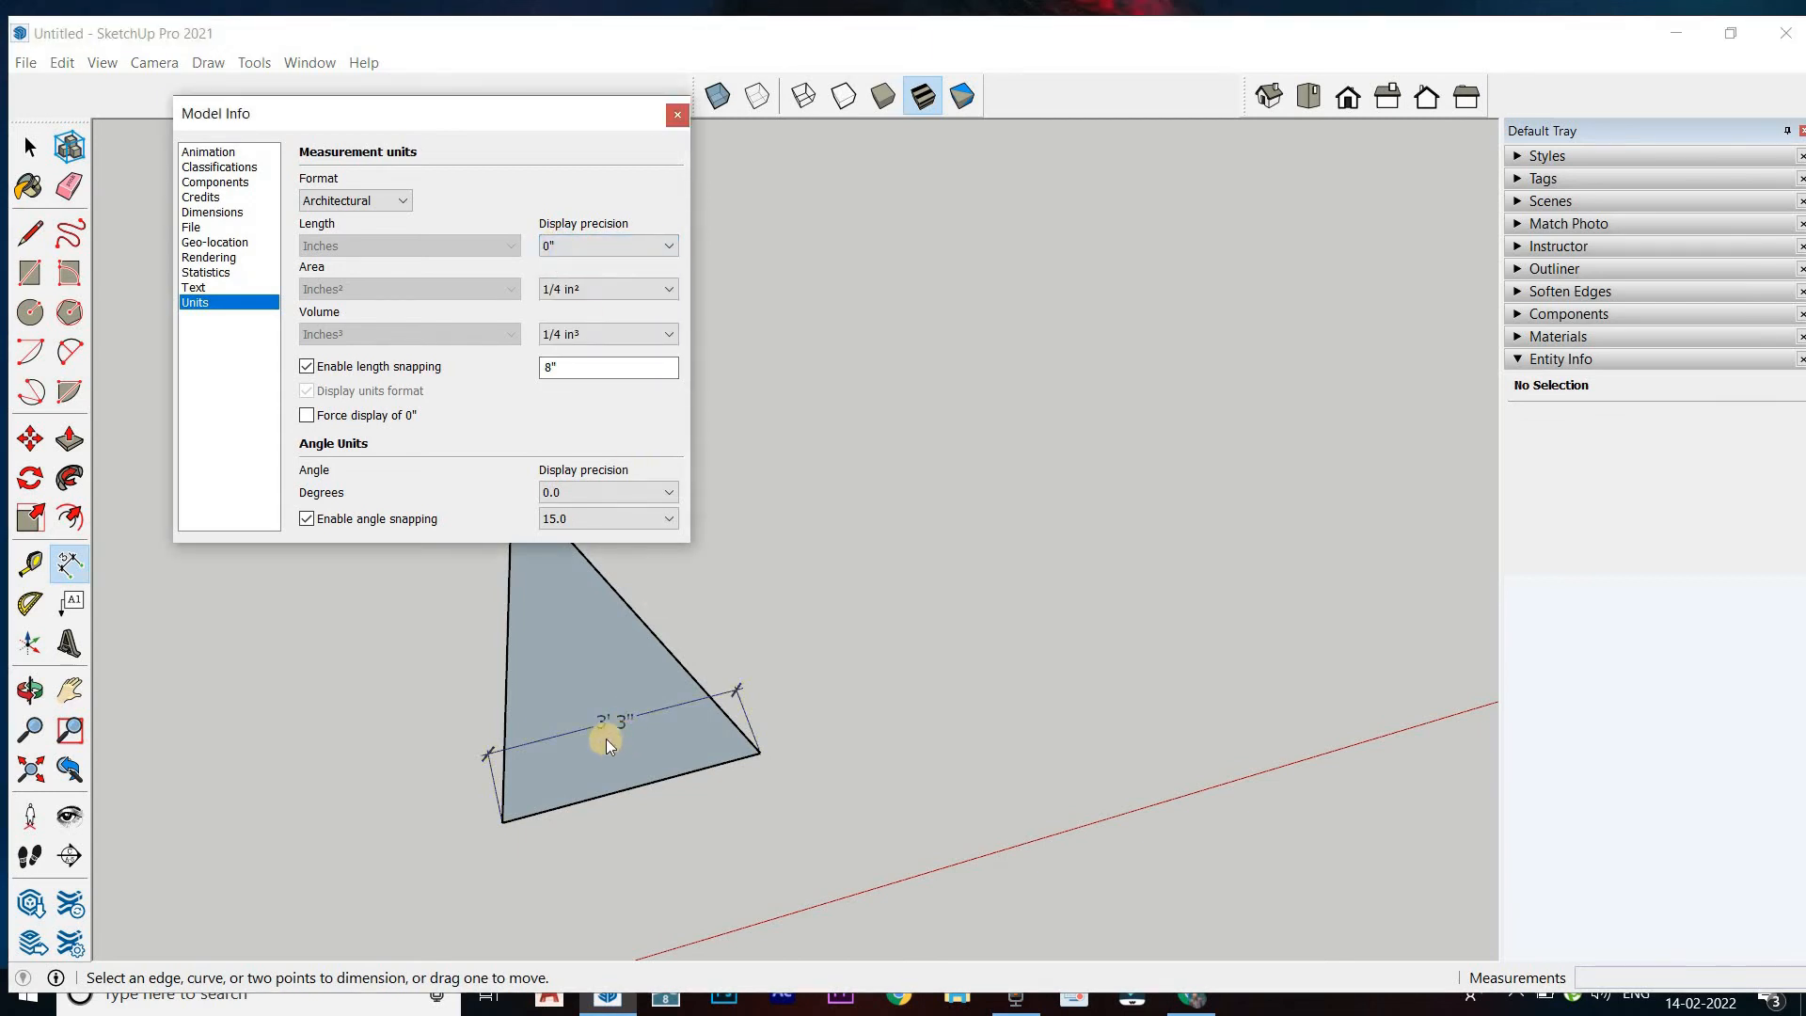
click(630, 732)
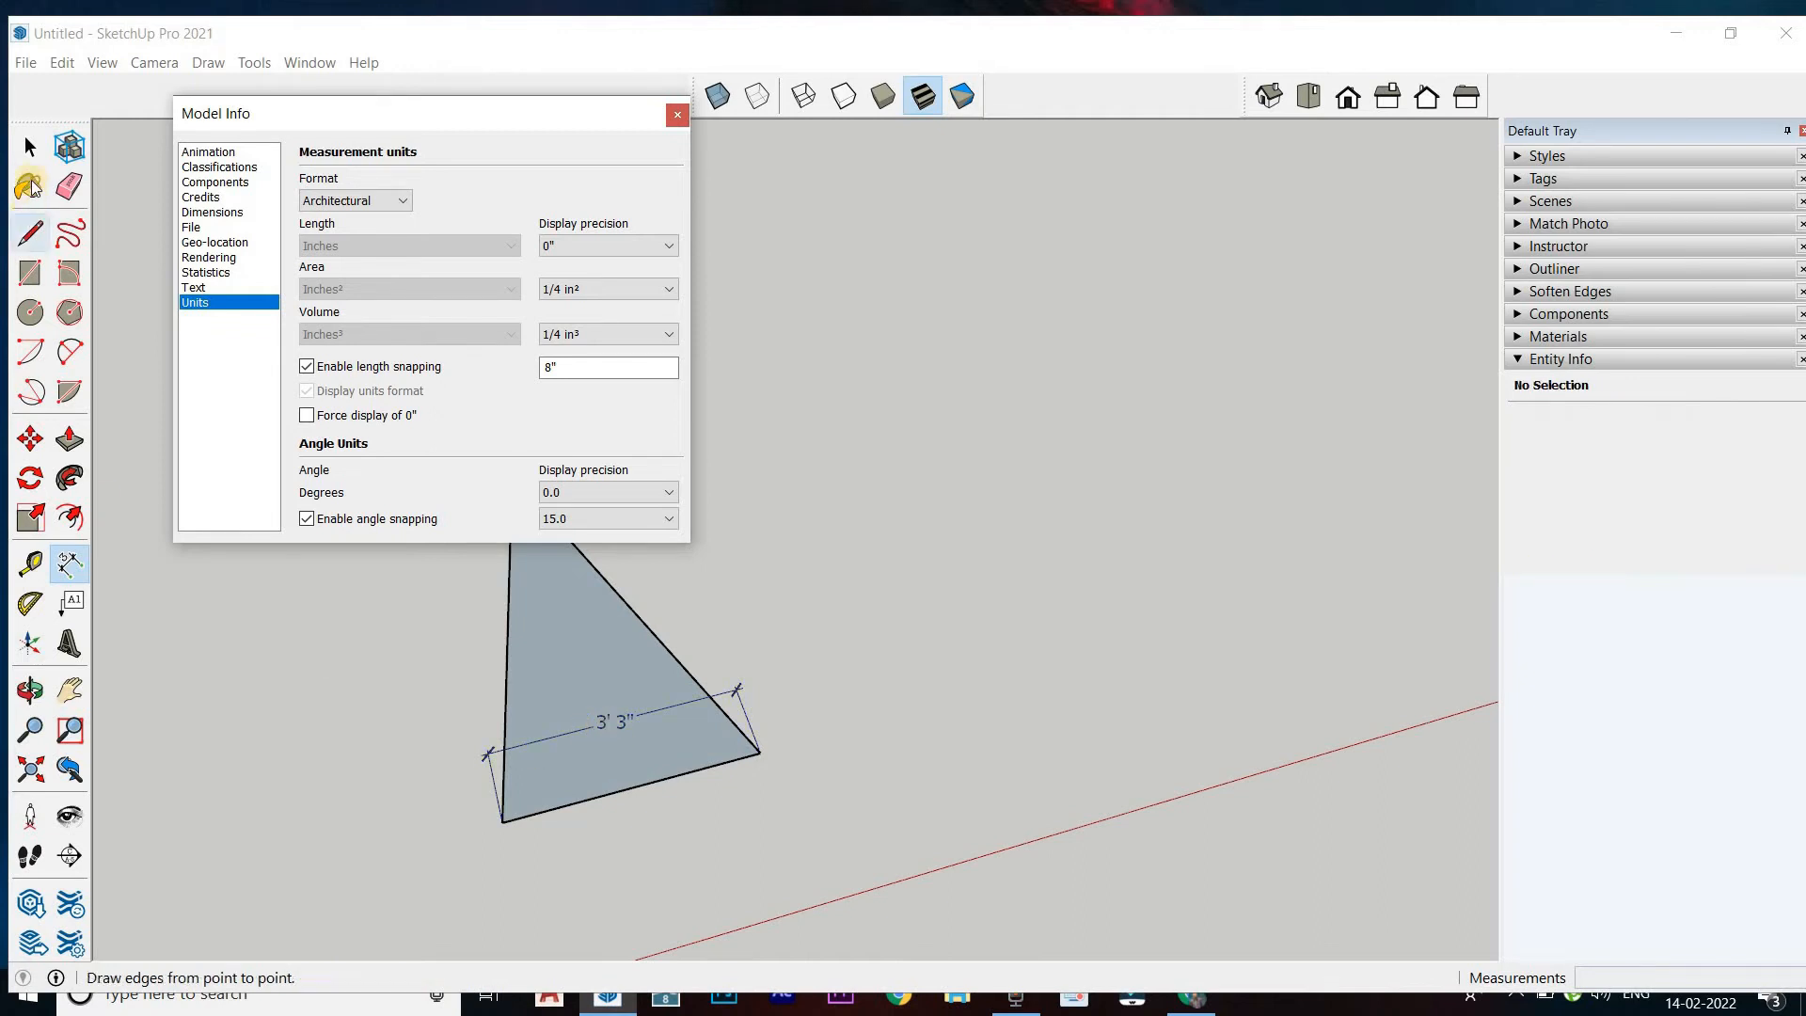
Set the length snapping increment to 30", enable forced display of 0" and close the model settings
click(30, 150)
click(593, 368)
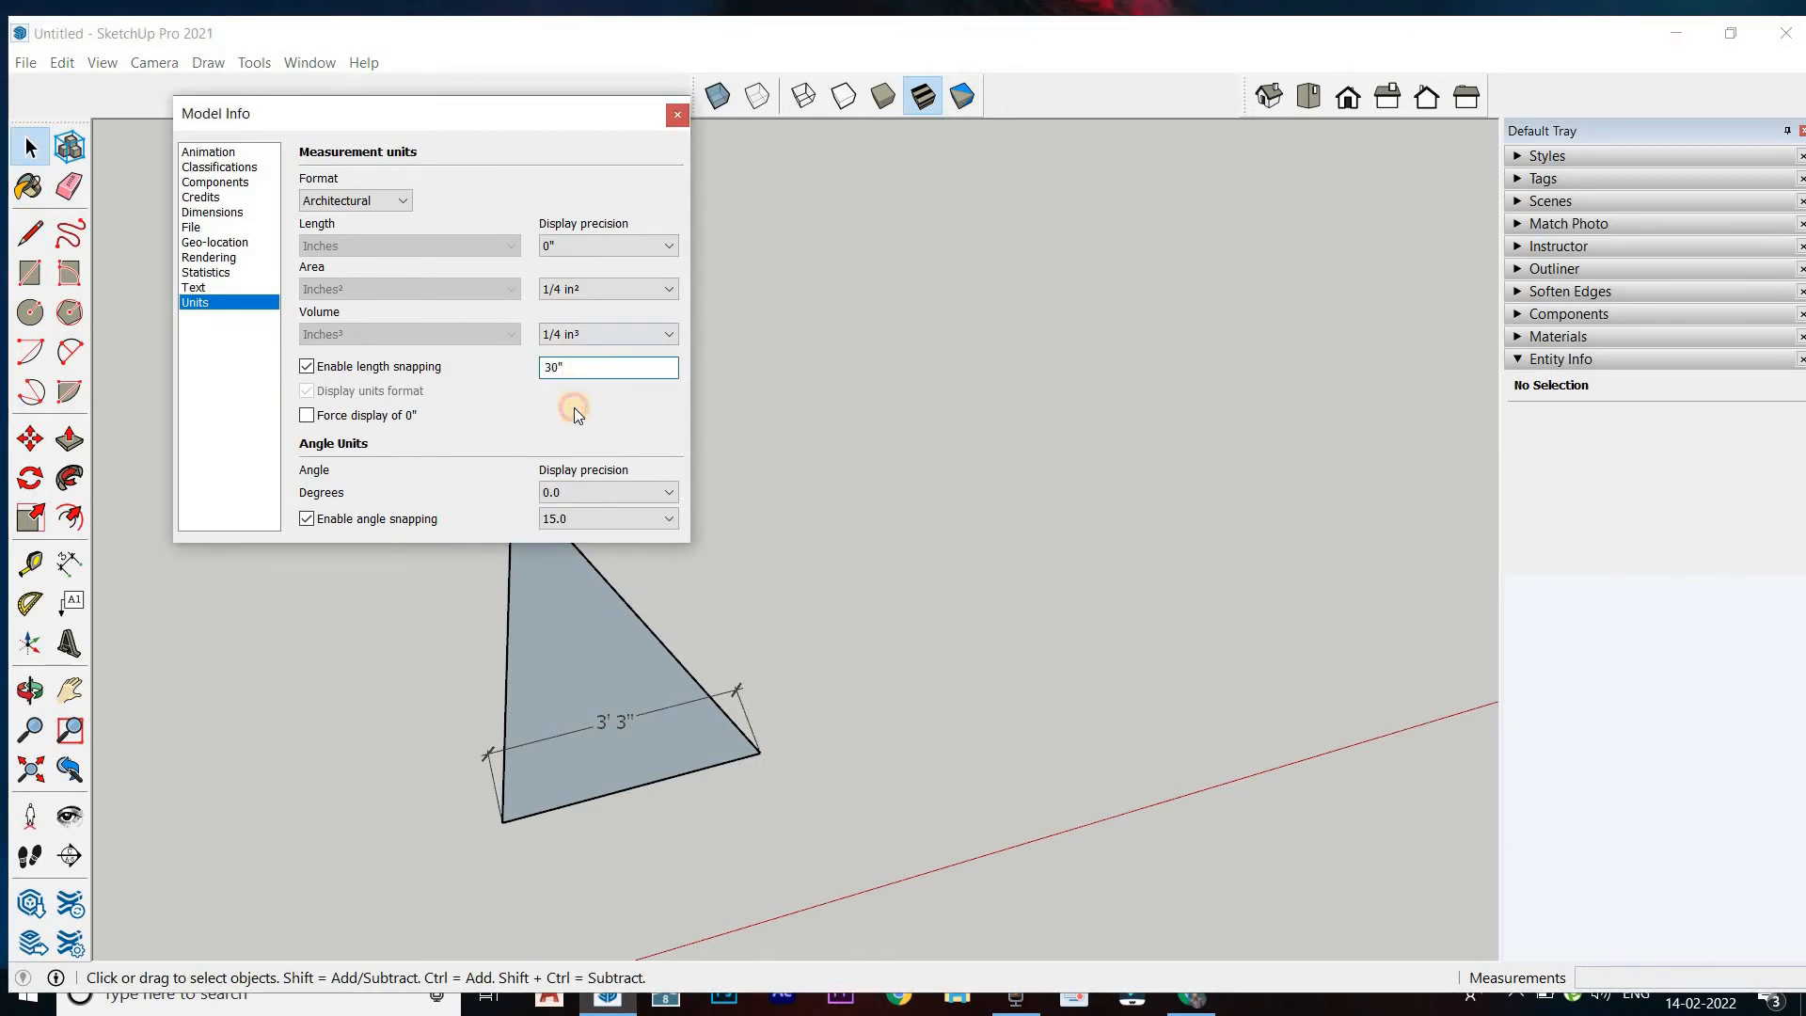
click(574, 409)
click(675, 114)
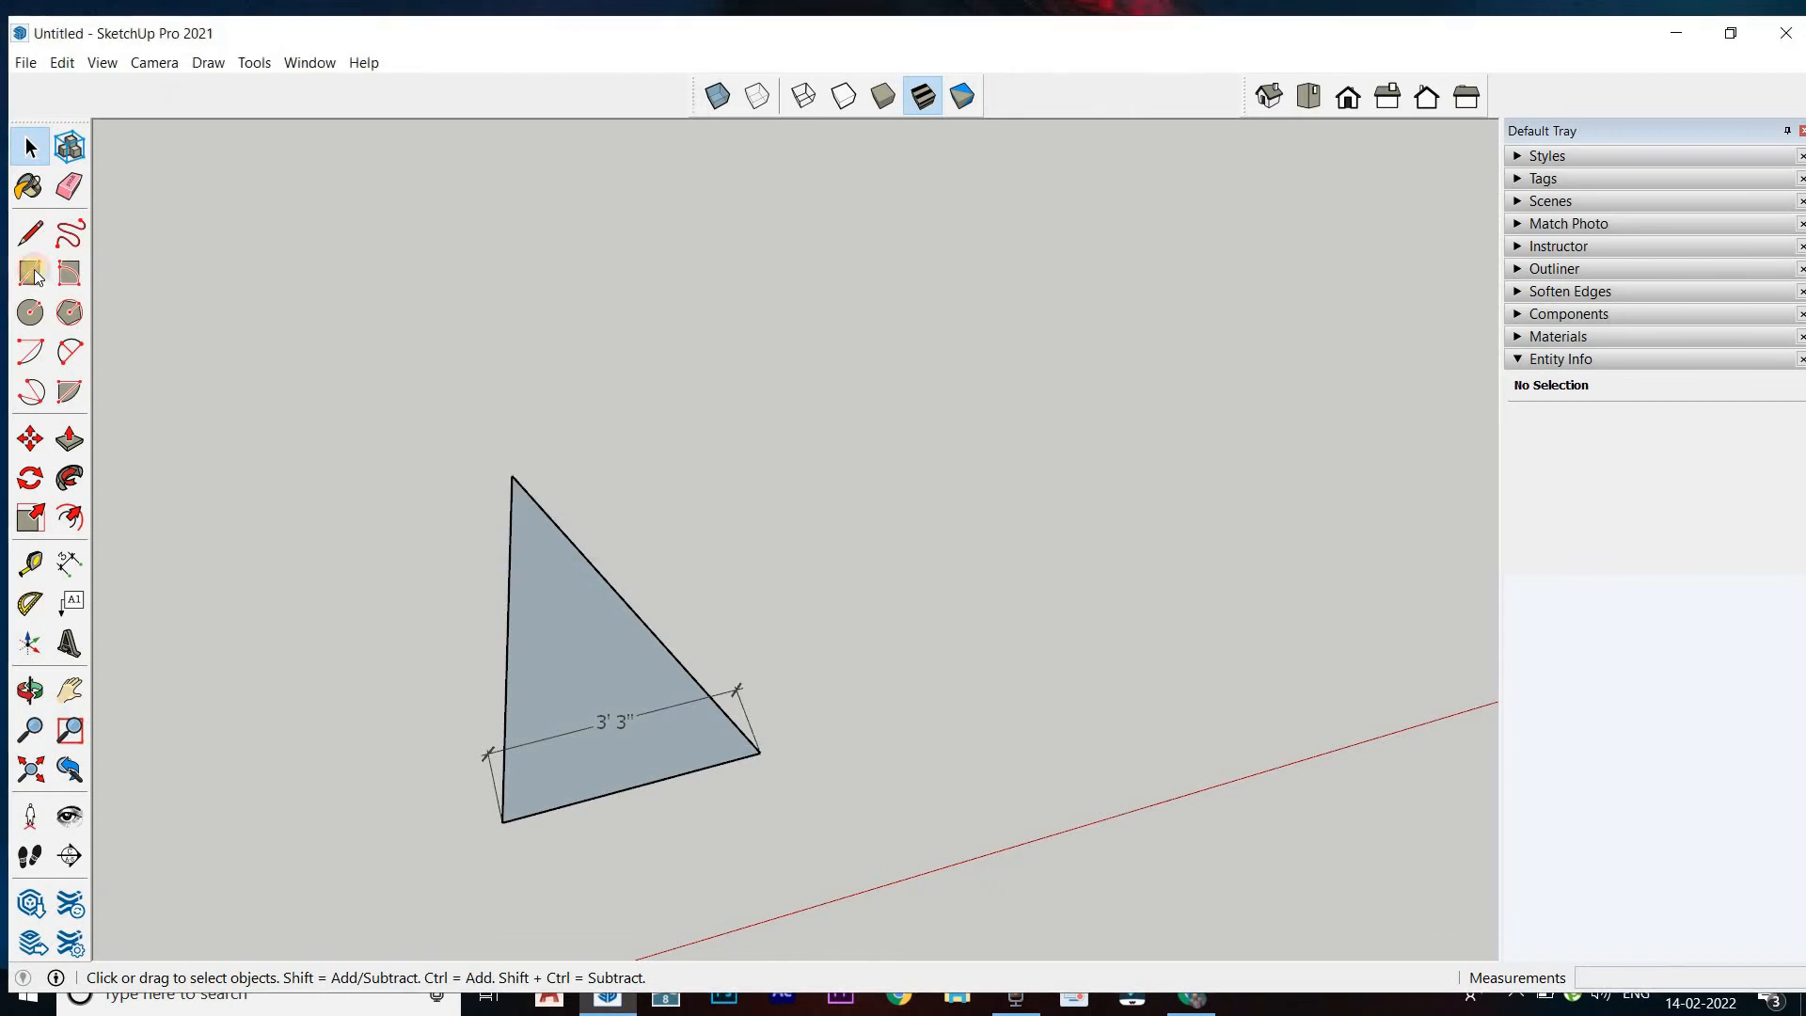
Open the model's measurement units settings, move them aside and erase the dimension on the triangle's lower edge
click(309, 62)
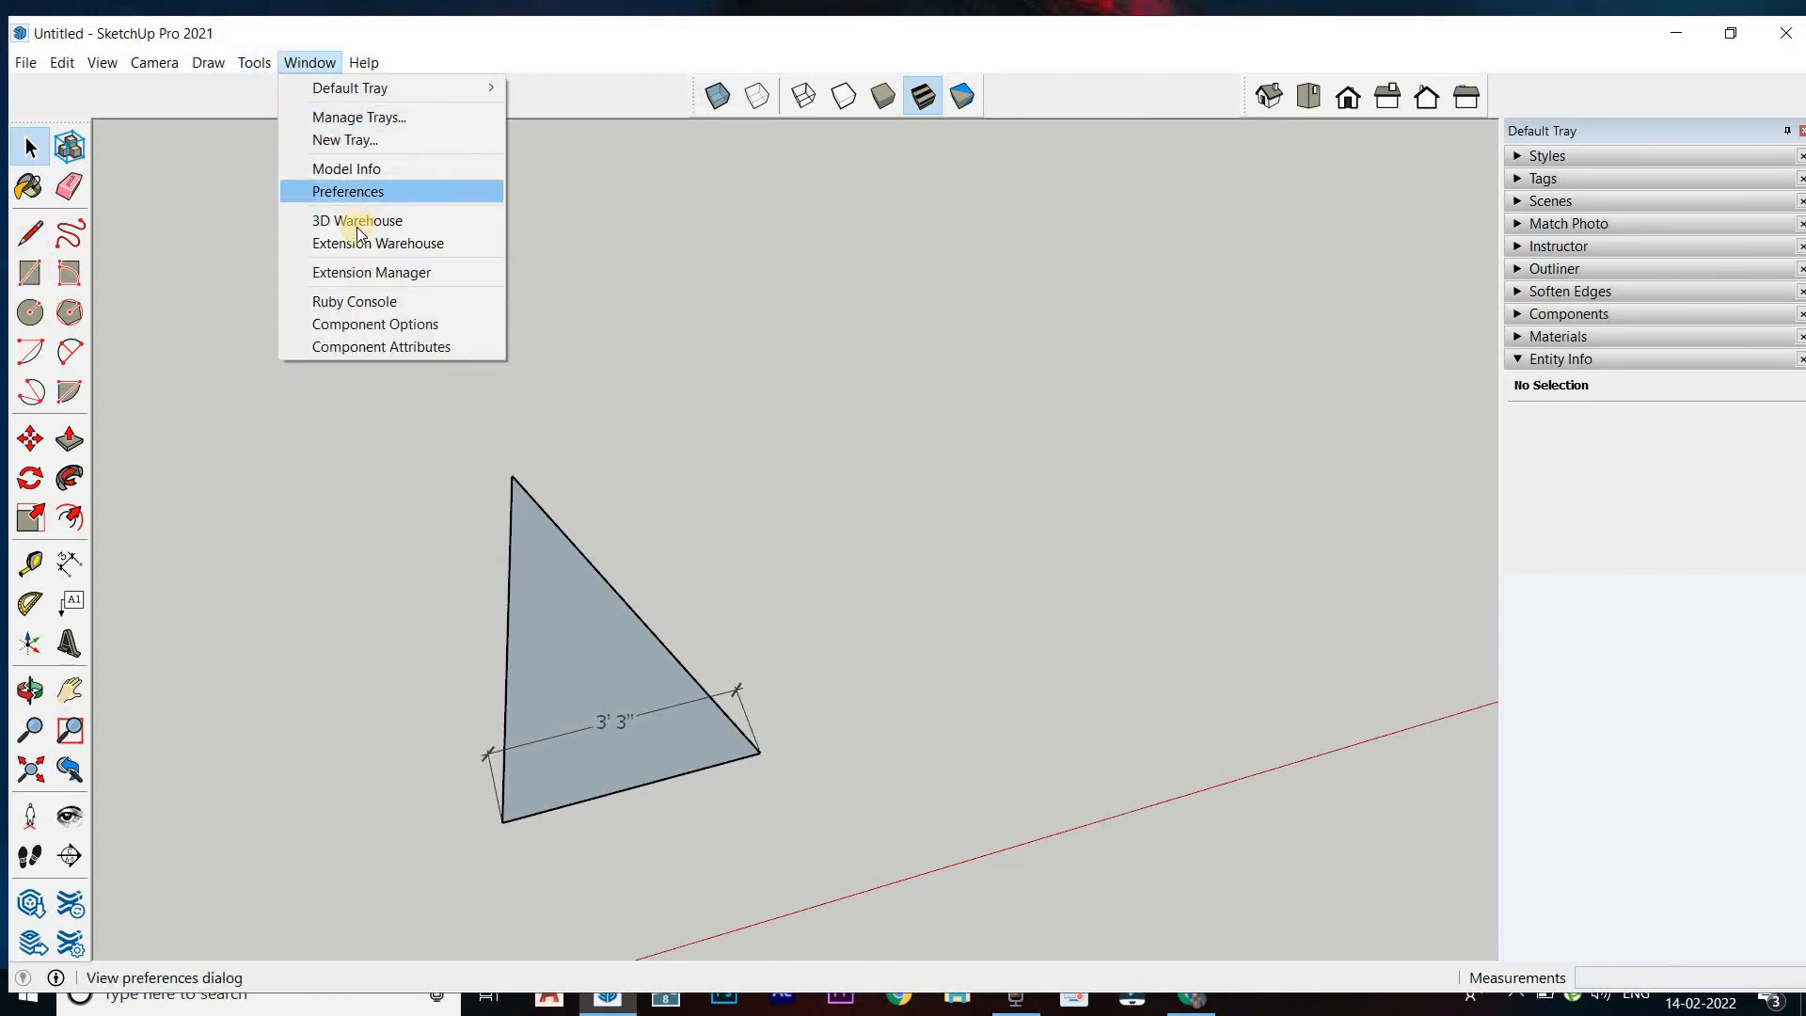
click(343, 166)
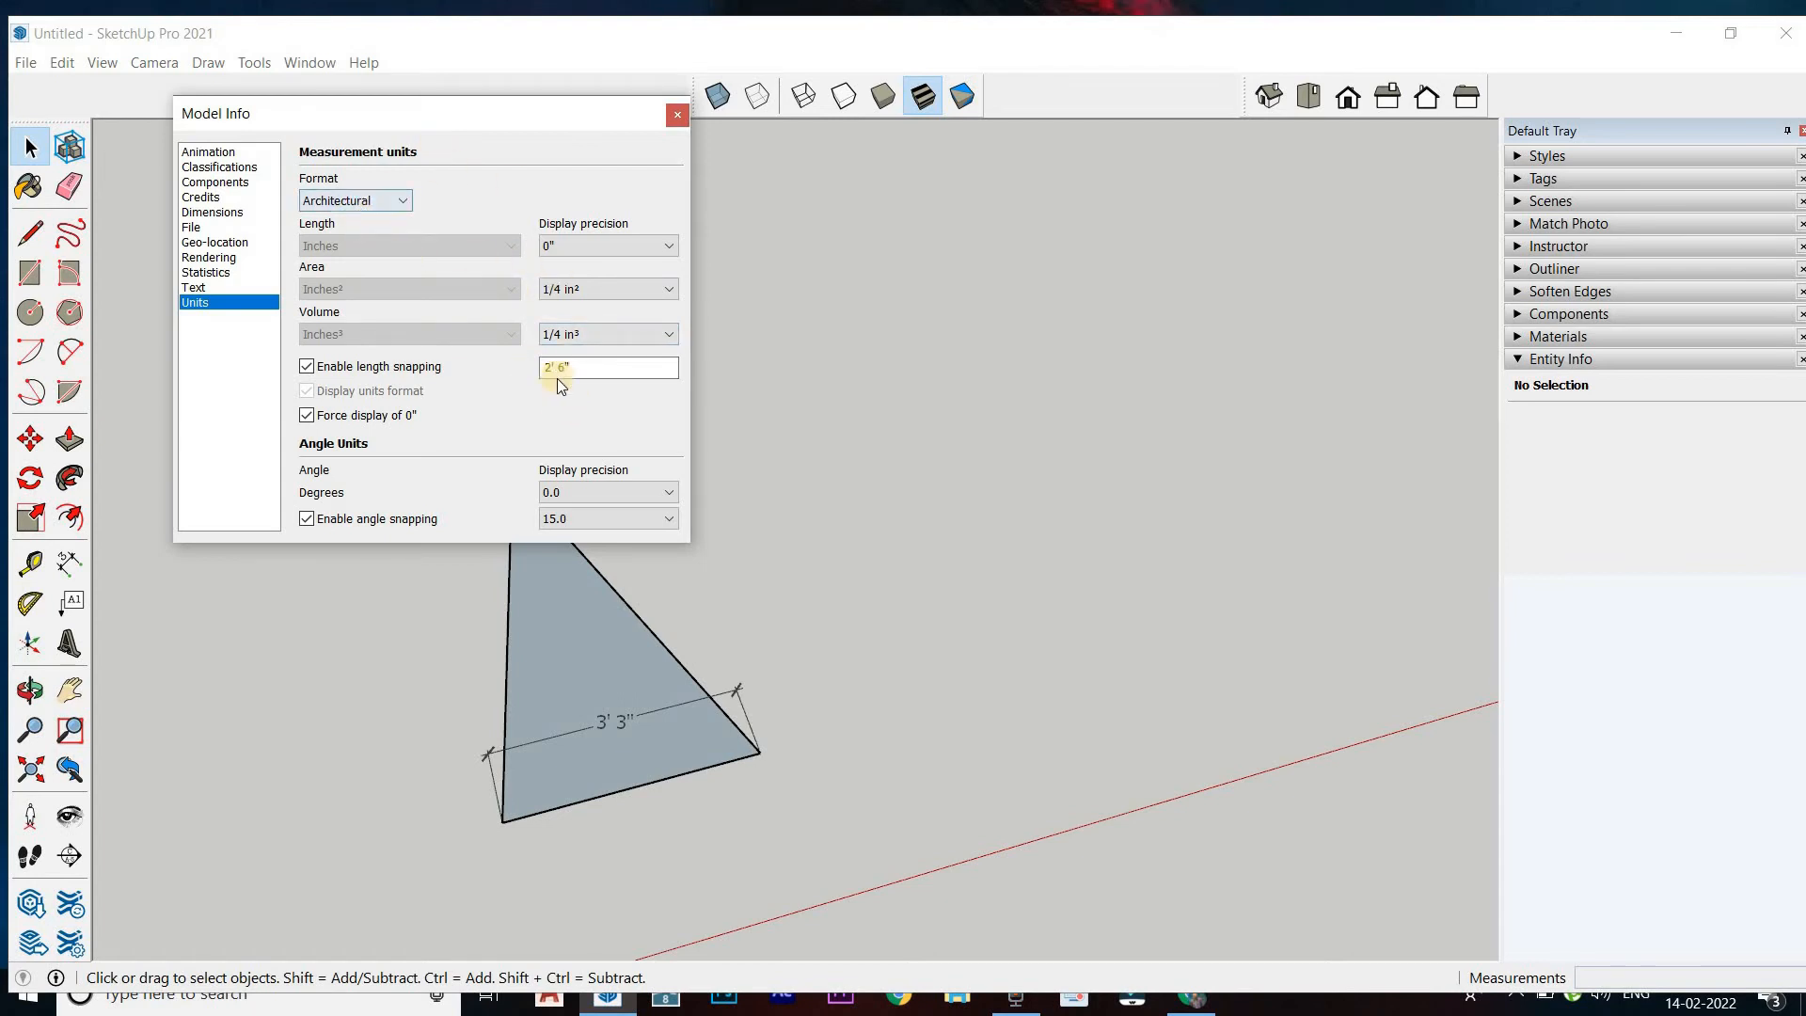
drag(415, 130, 479, 110)
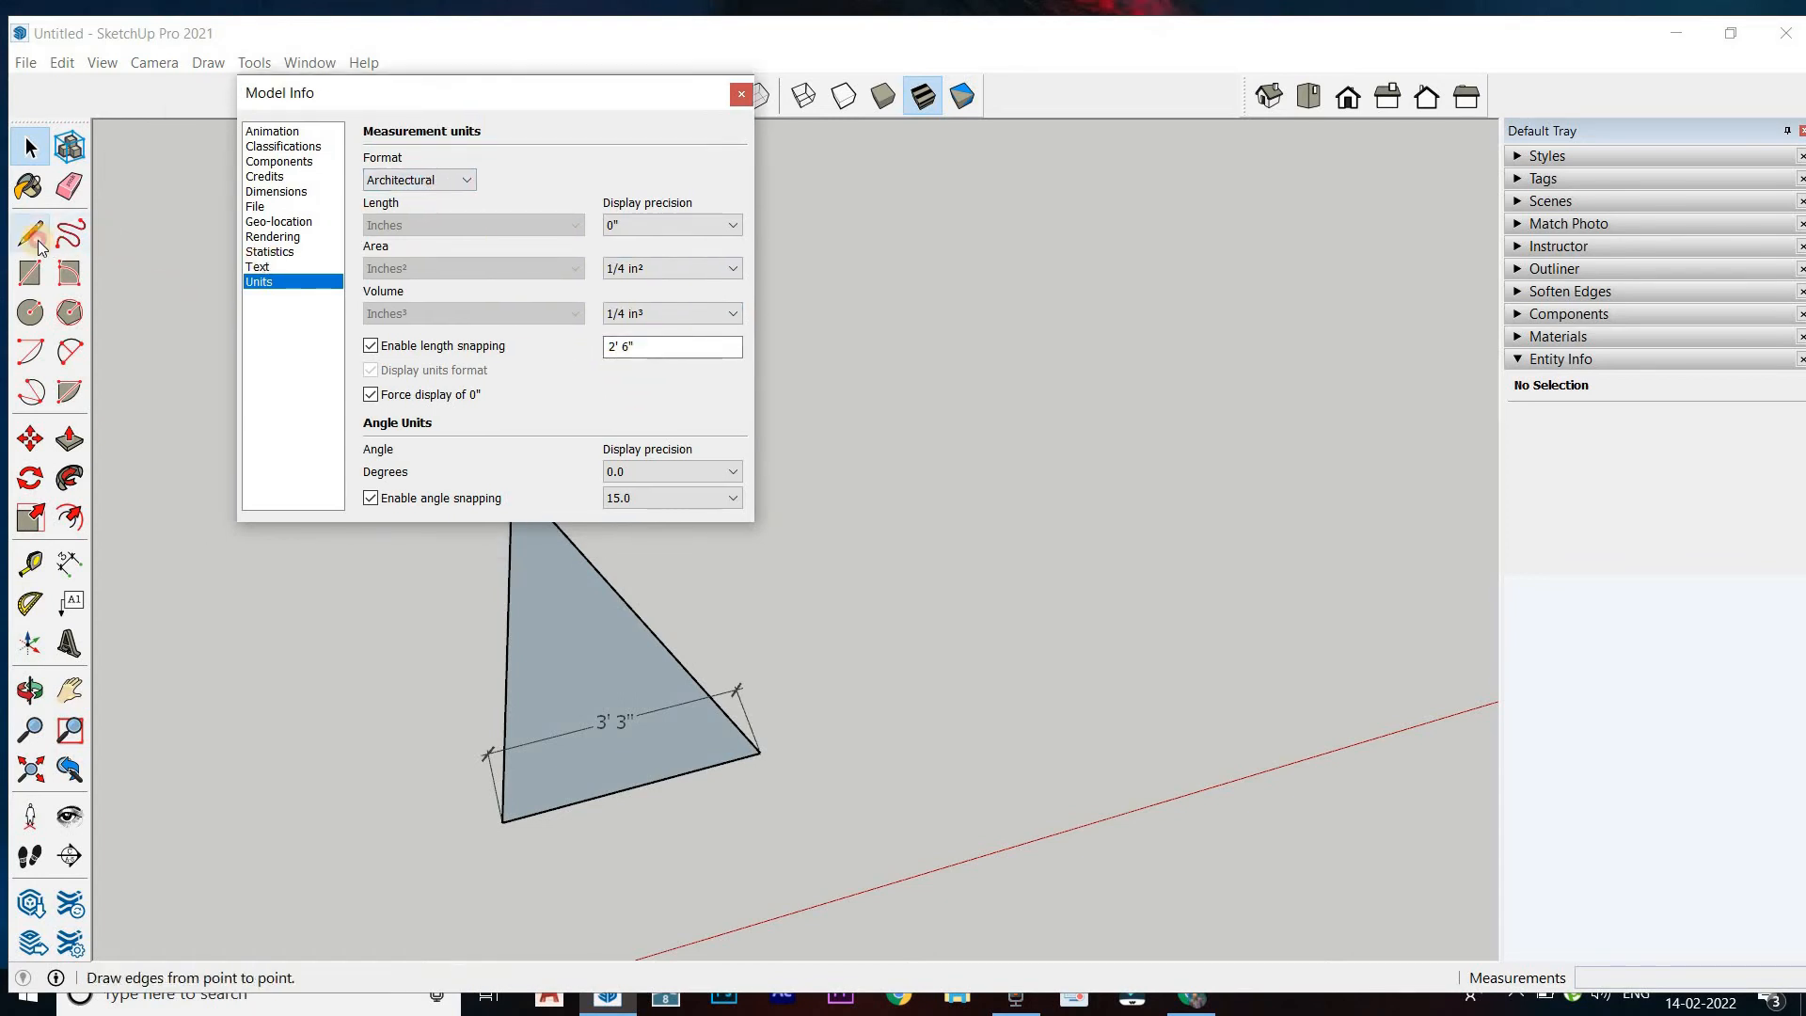
click(30, 235)
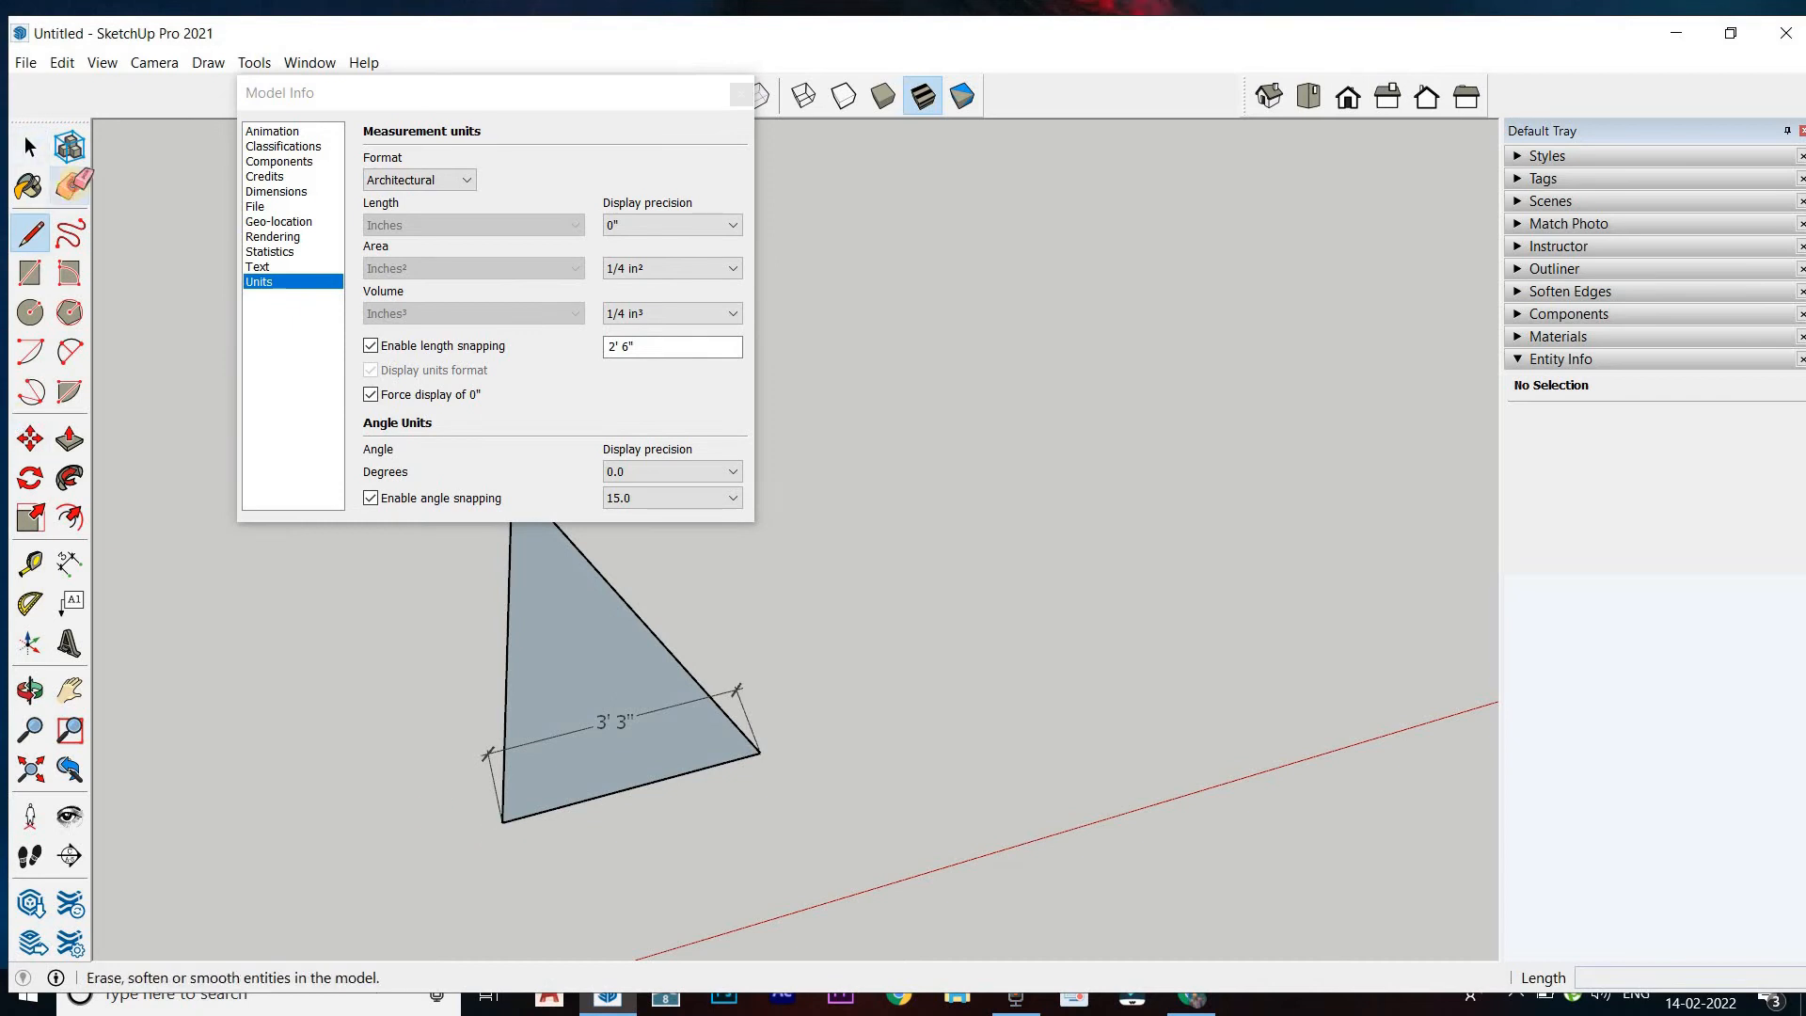
click(69, 186)
click(740, 689)
key(l)
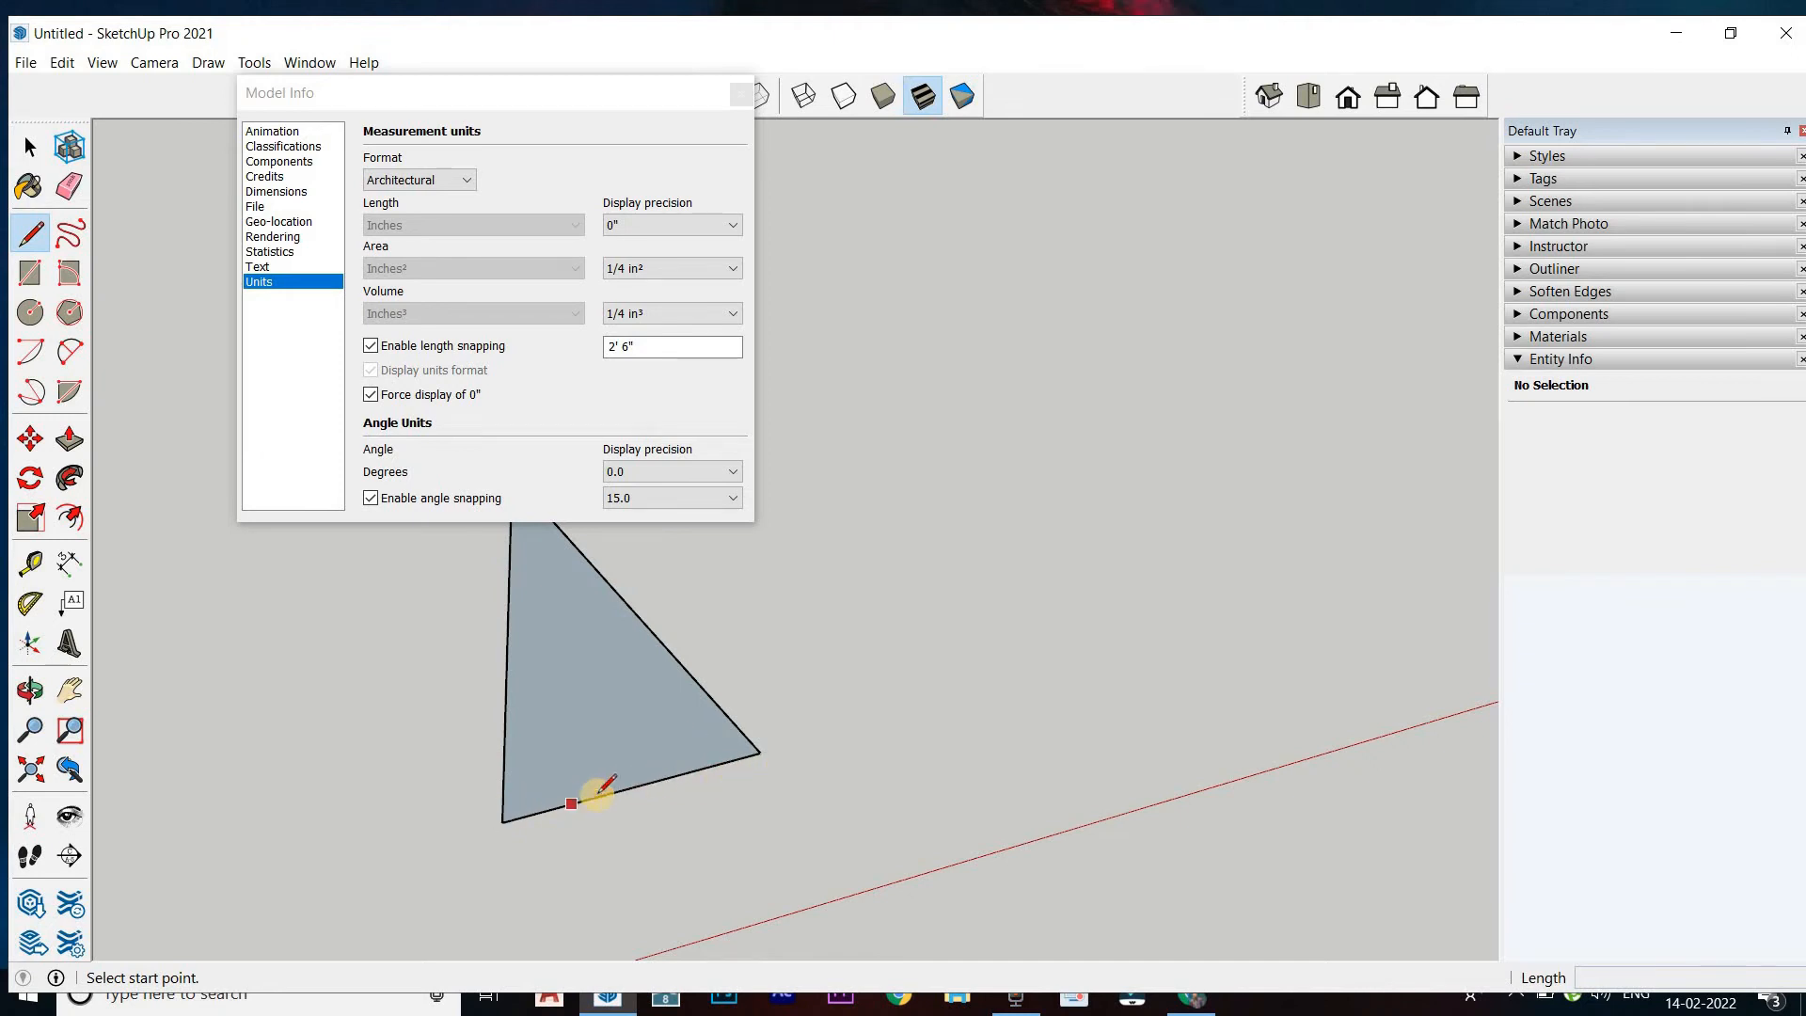
Draw a 2' 6" line along the triangle's lower edge from its left corner, and a short line outward from its end
click(503, 822)
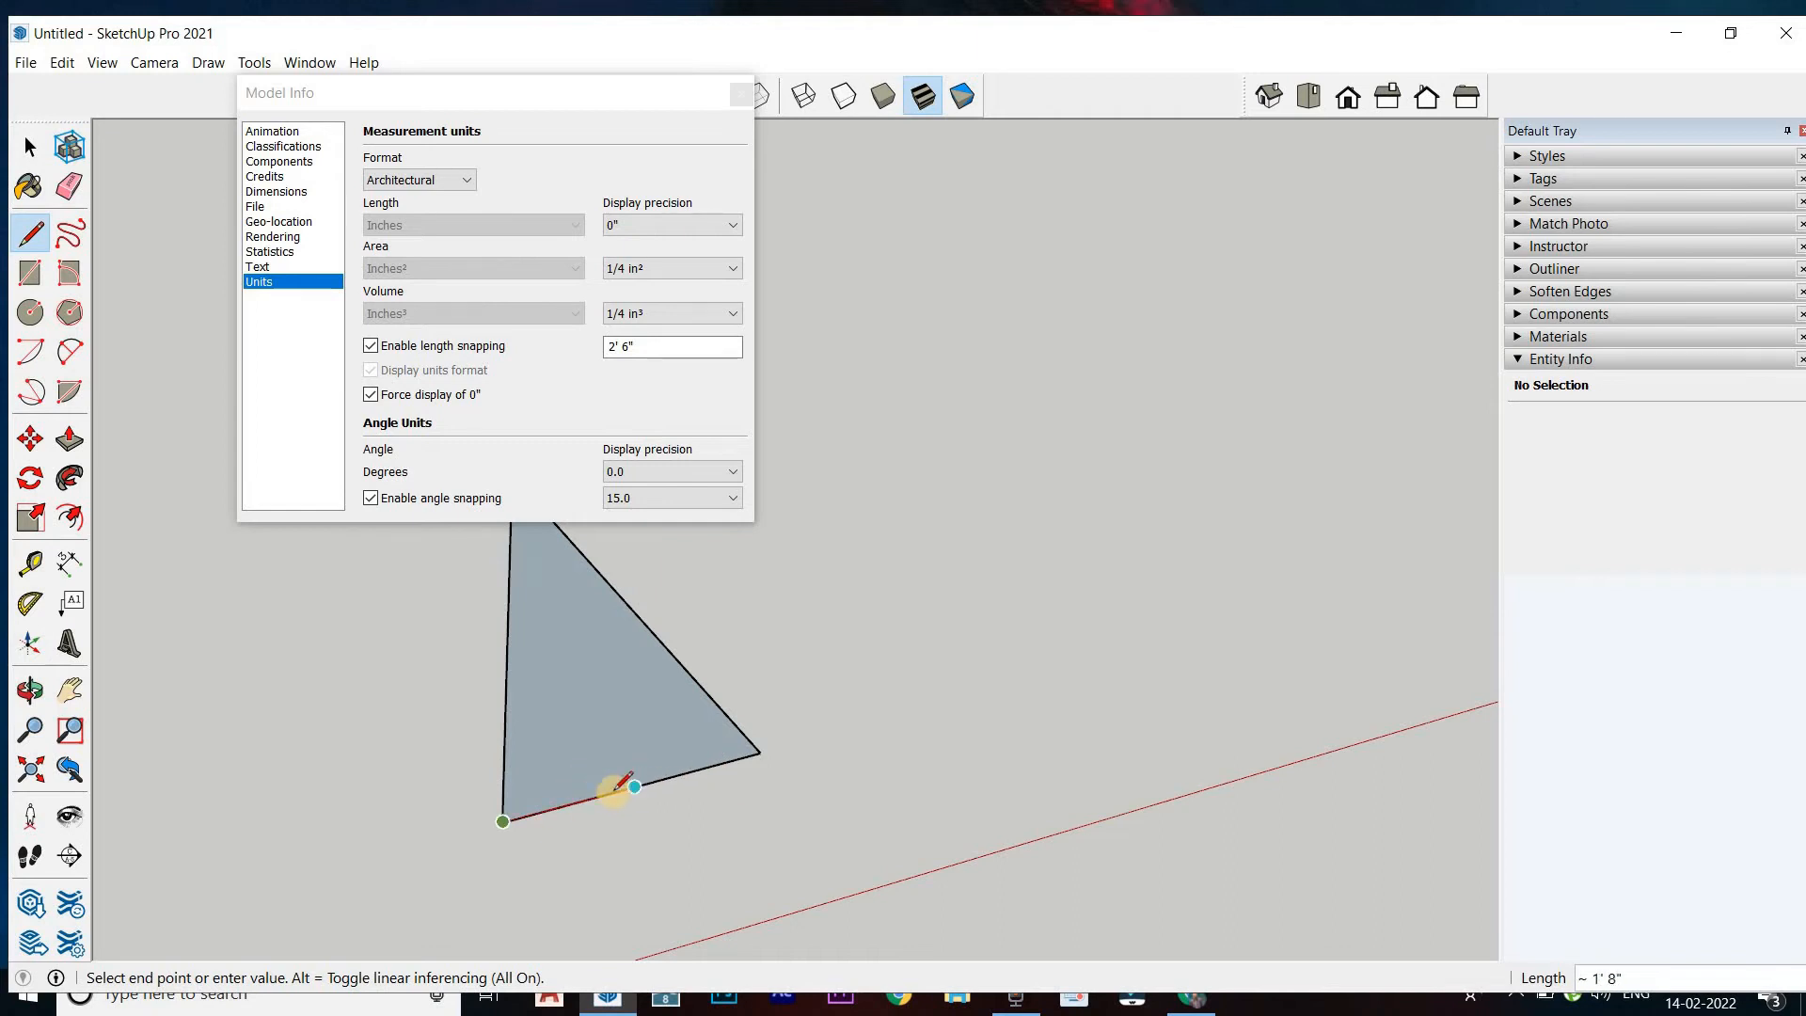
click(702, 770)
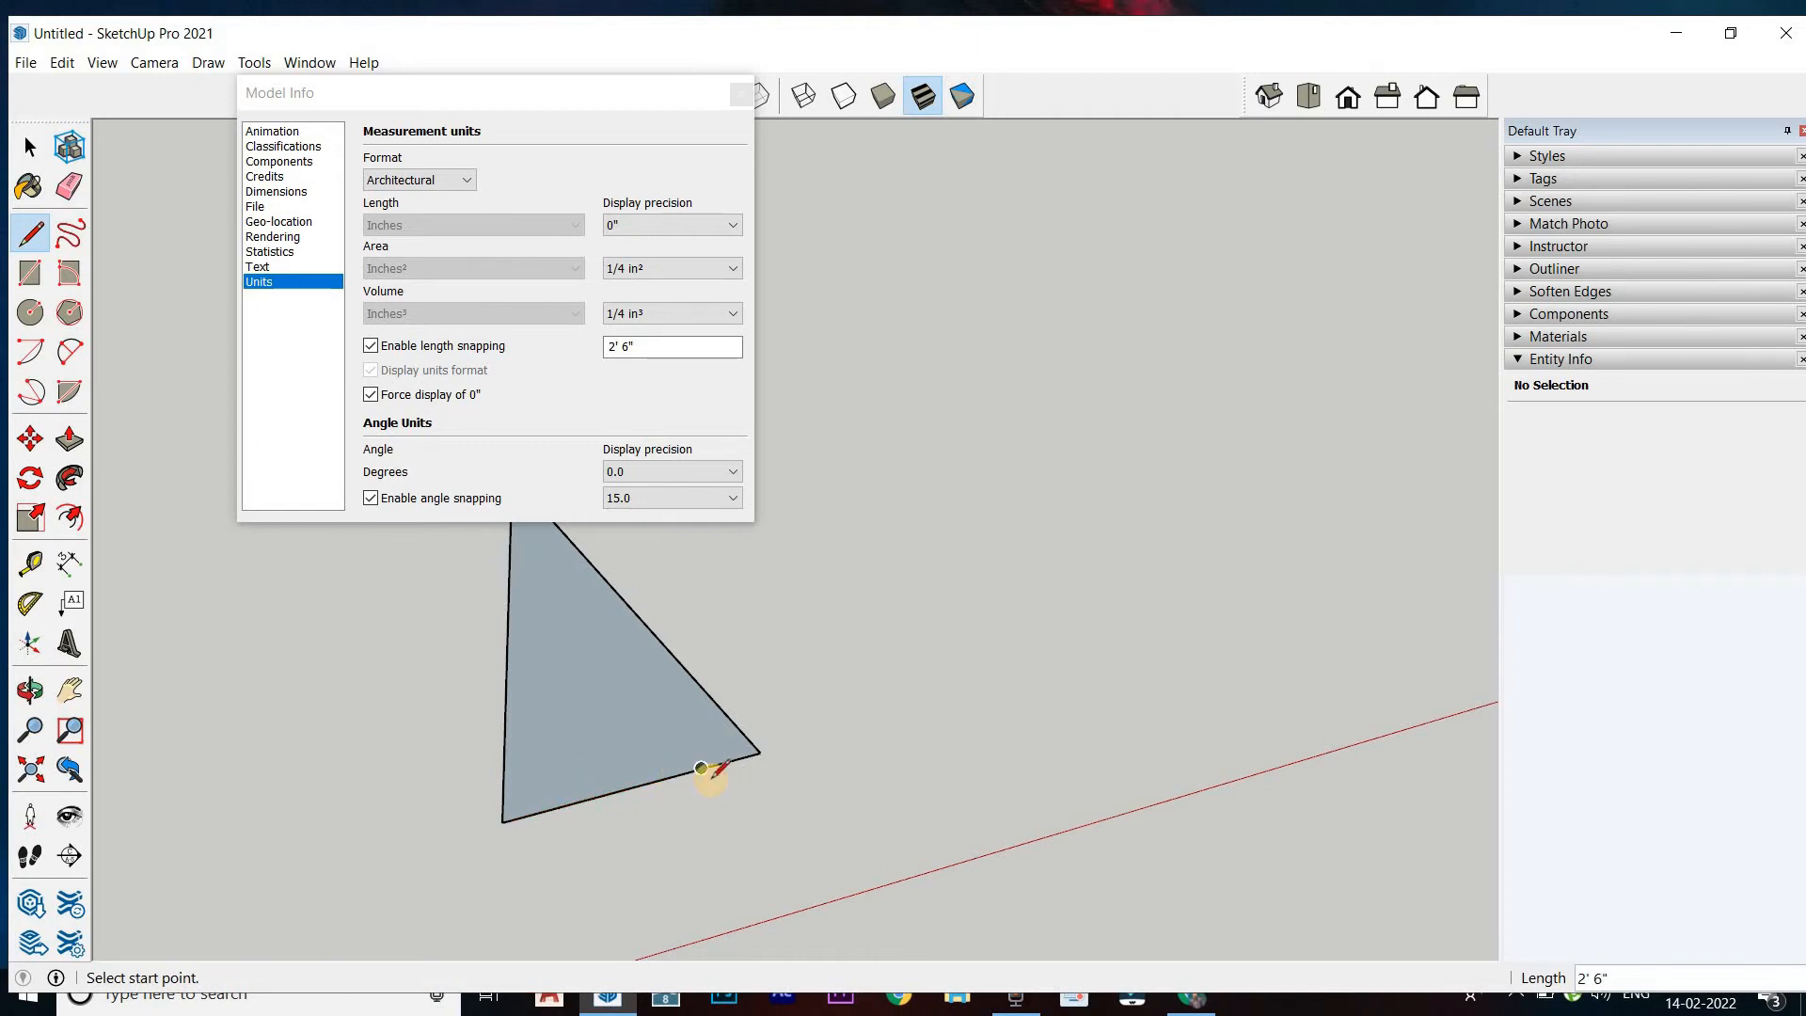
click(702, 770)
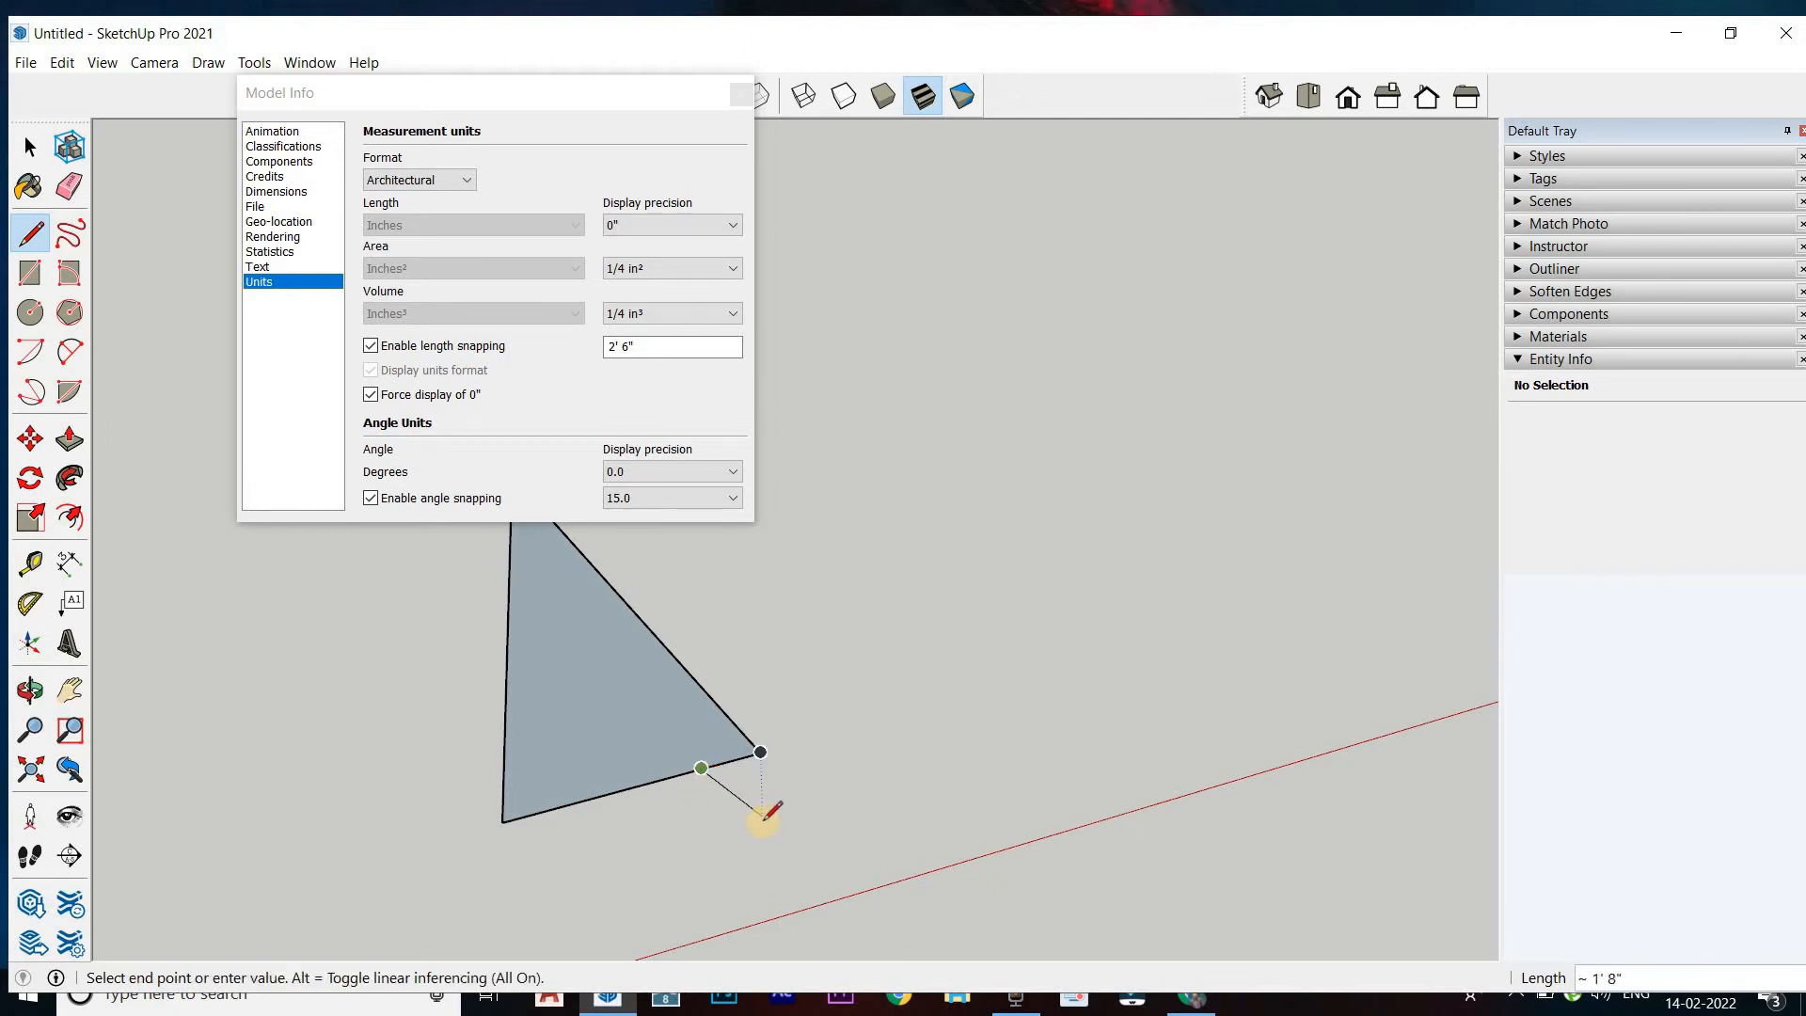
middle_drag(758, 806, 807, 815)
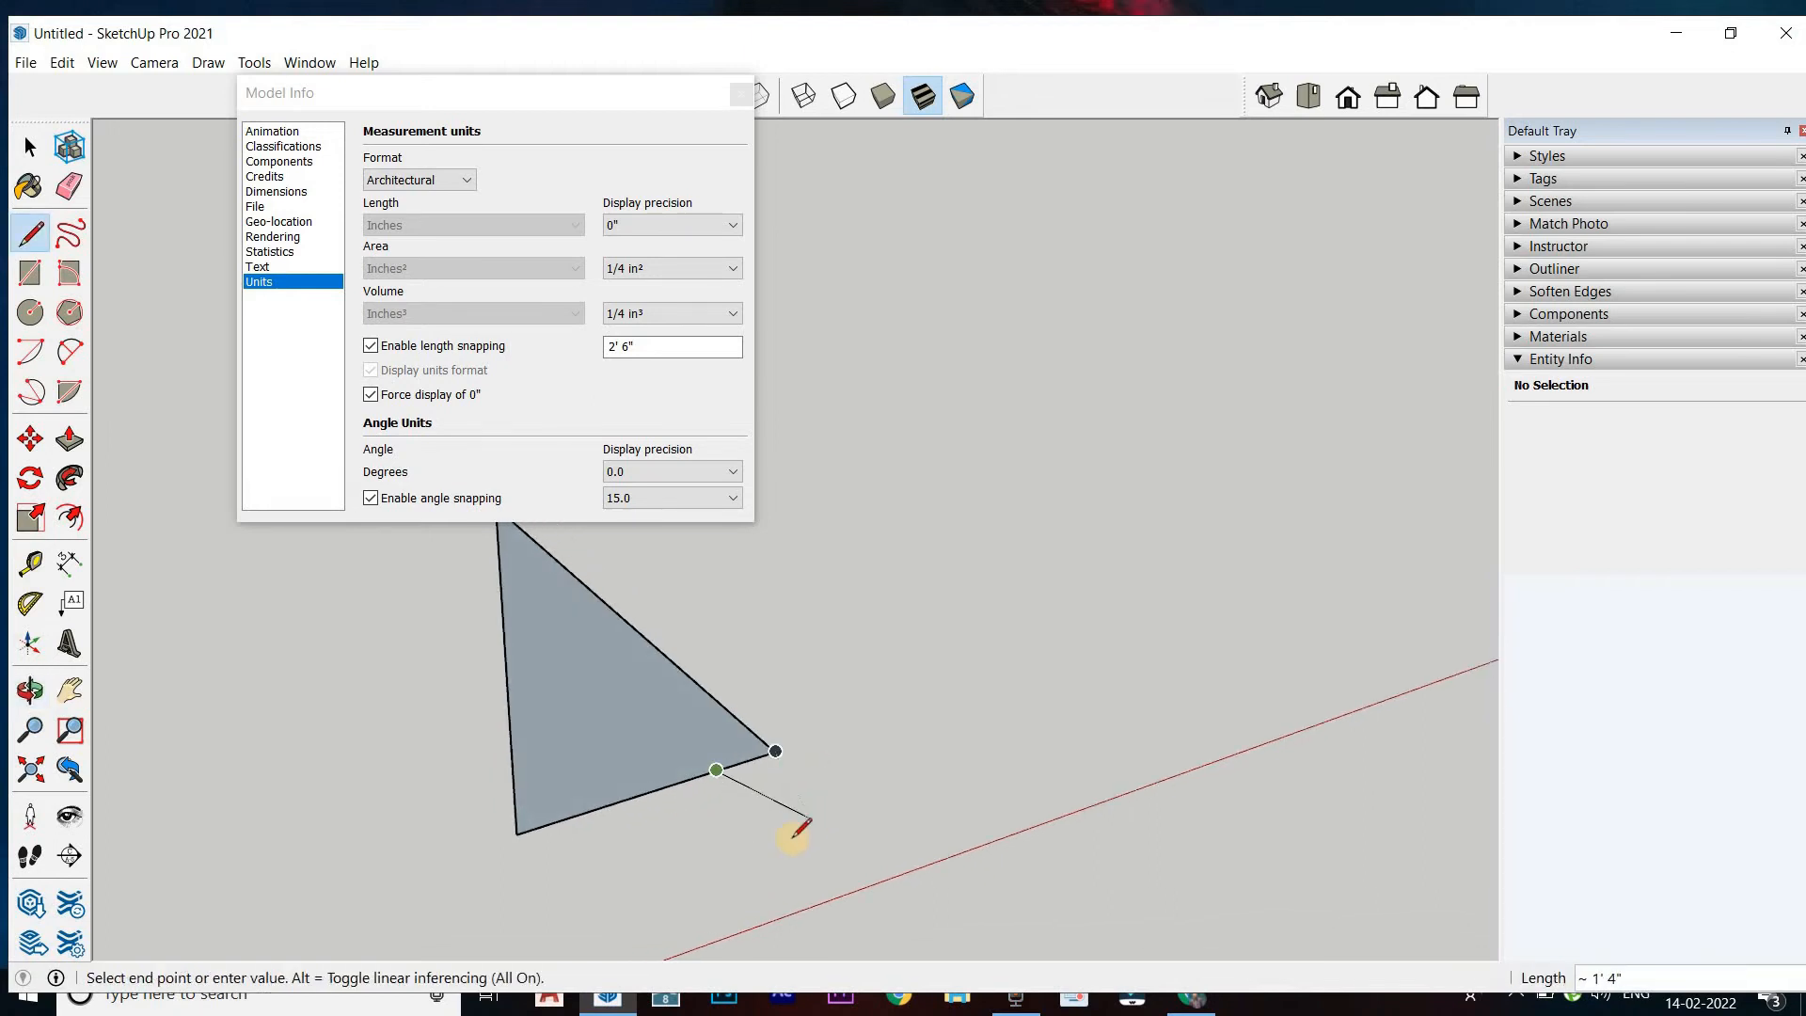
click(782, 845)
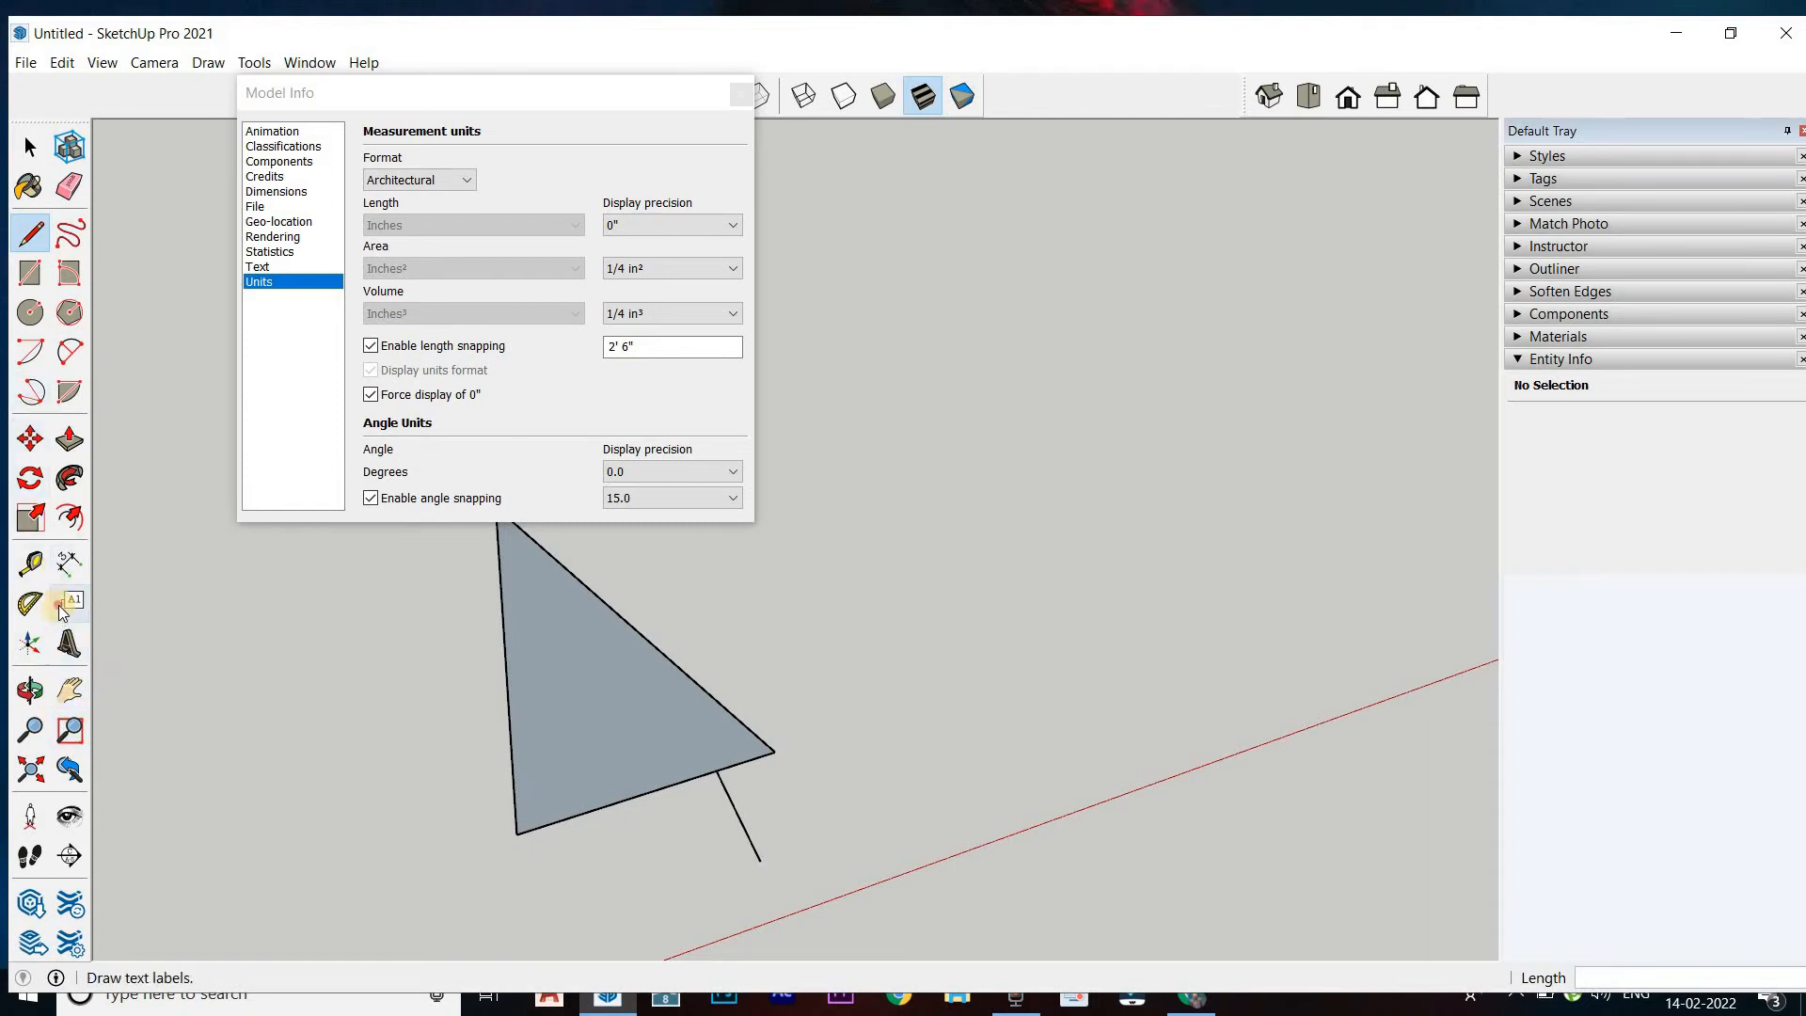
Dimension the lower edge from the triangle's left corner to the branching line, placing the dimension over the face
click(70, 564)
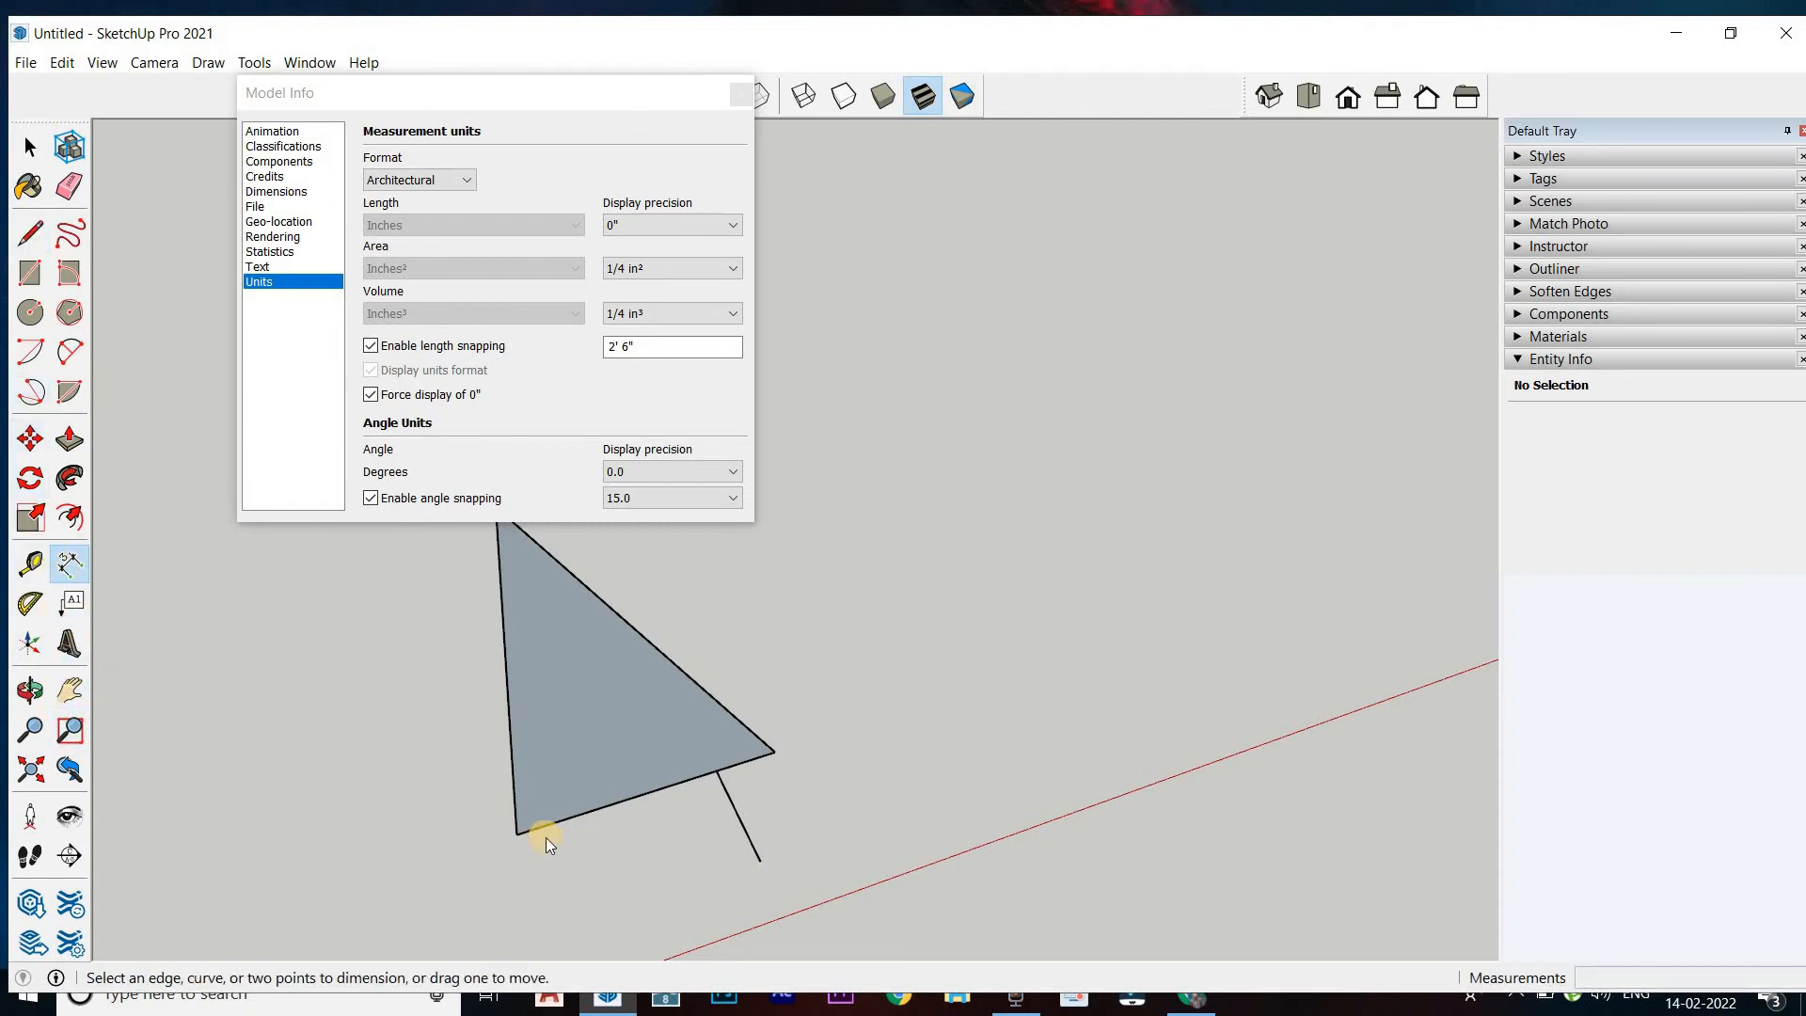
click(517, 832)
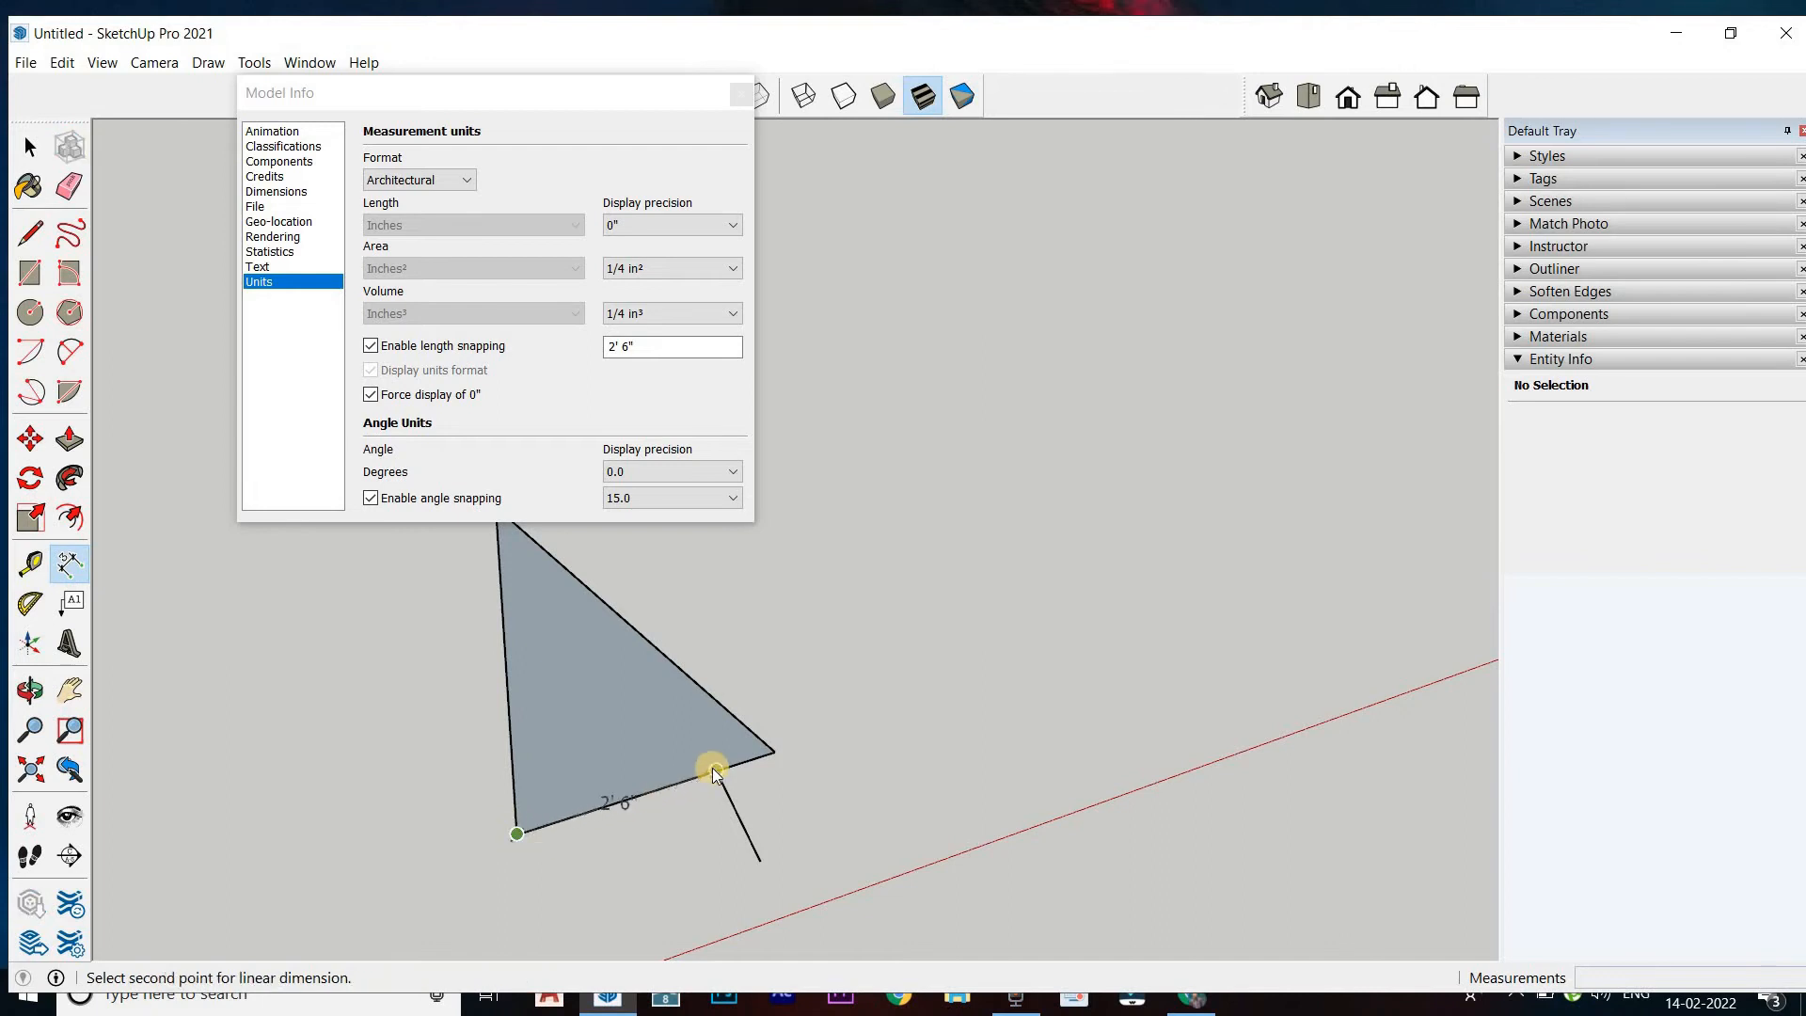
click(713, 768)
click(676, 747)
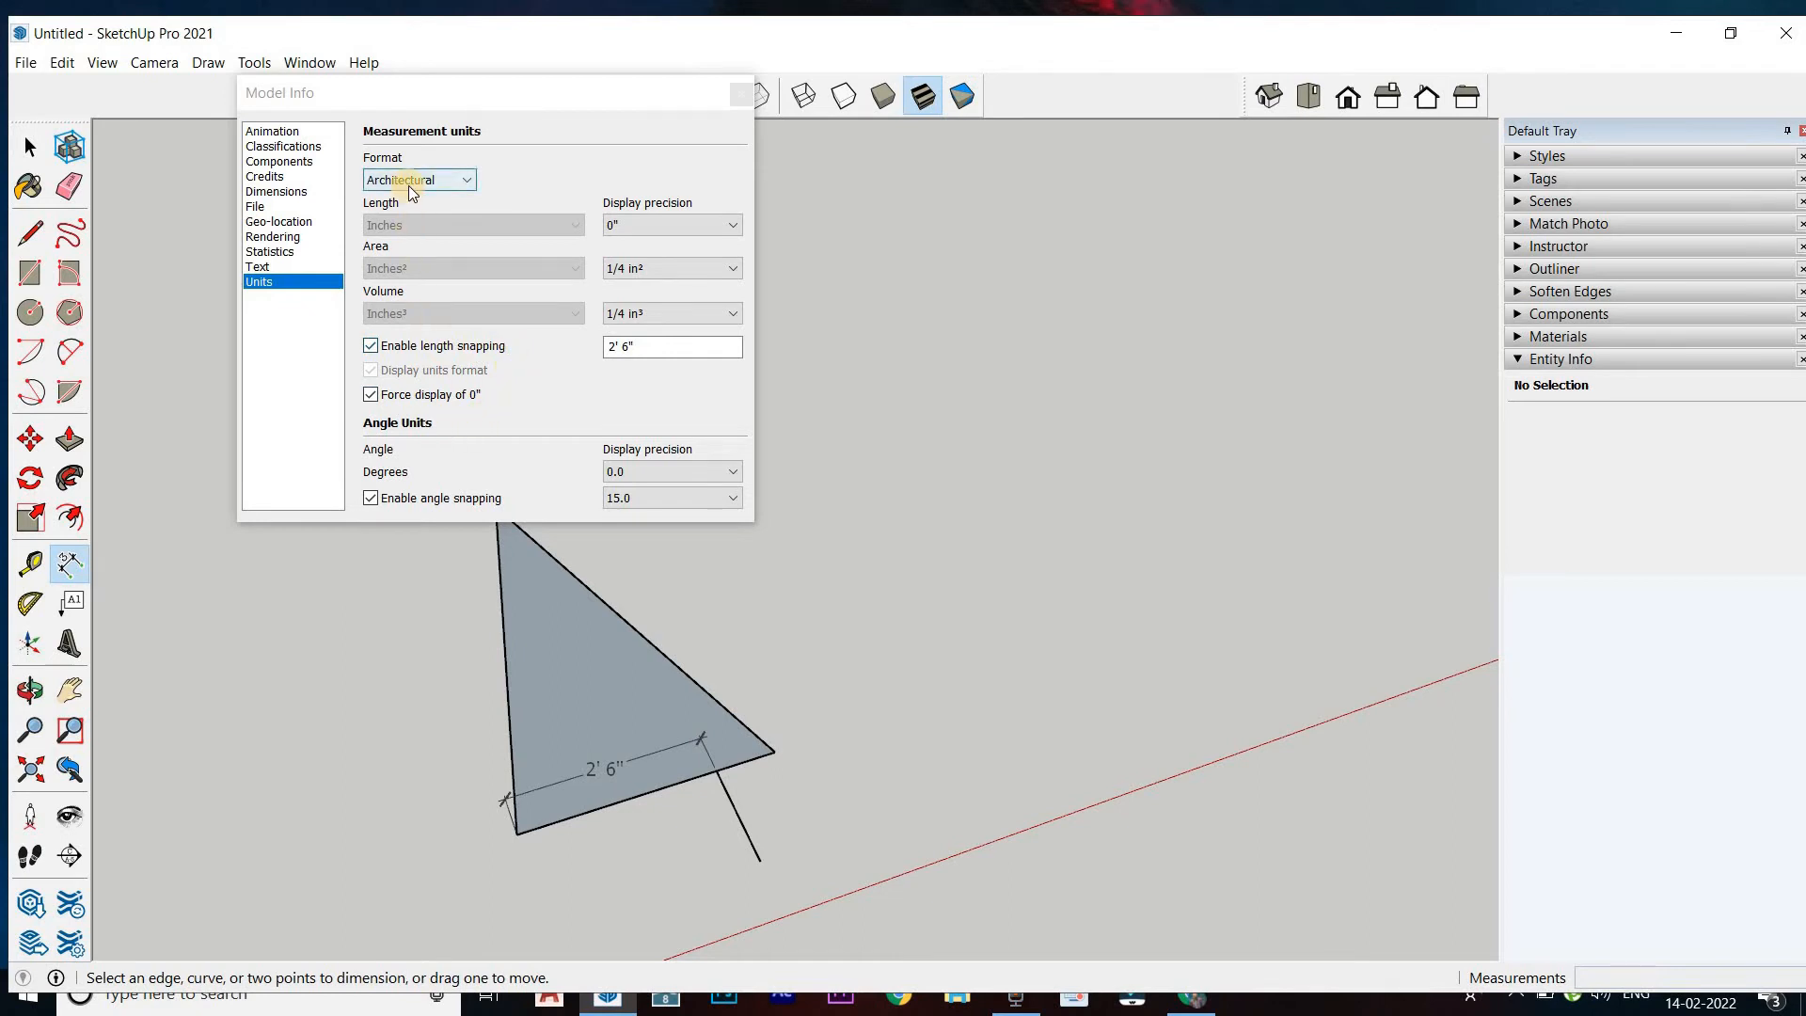
Erase the triangle's edges, the short branching line and the dimension
click(69, 185)
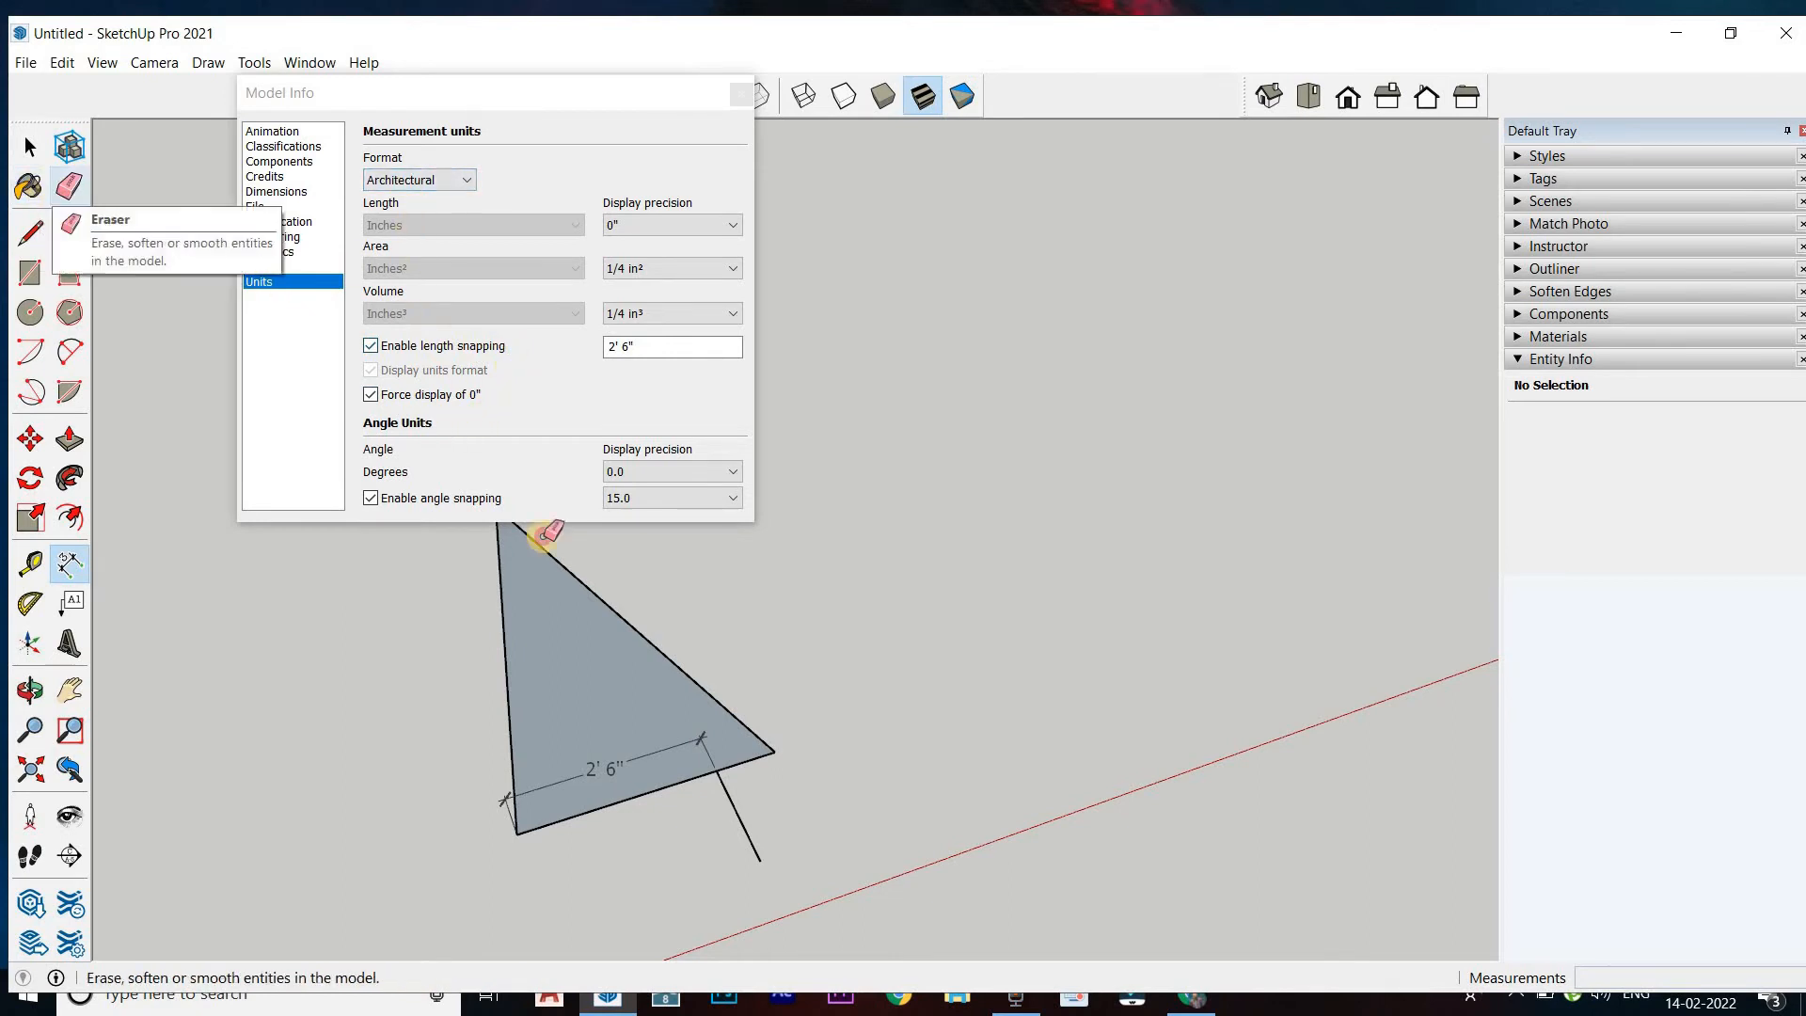
mouse_move(823, 648)
mouse_down()
mouse_move(679, 722)
mouse_move(598, 808)
mouse_up()
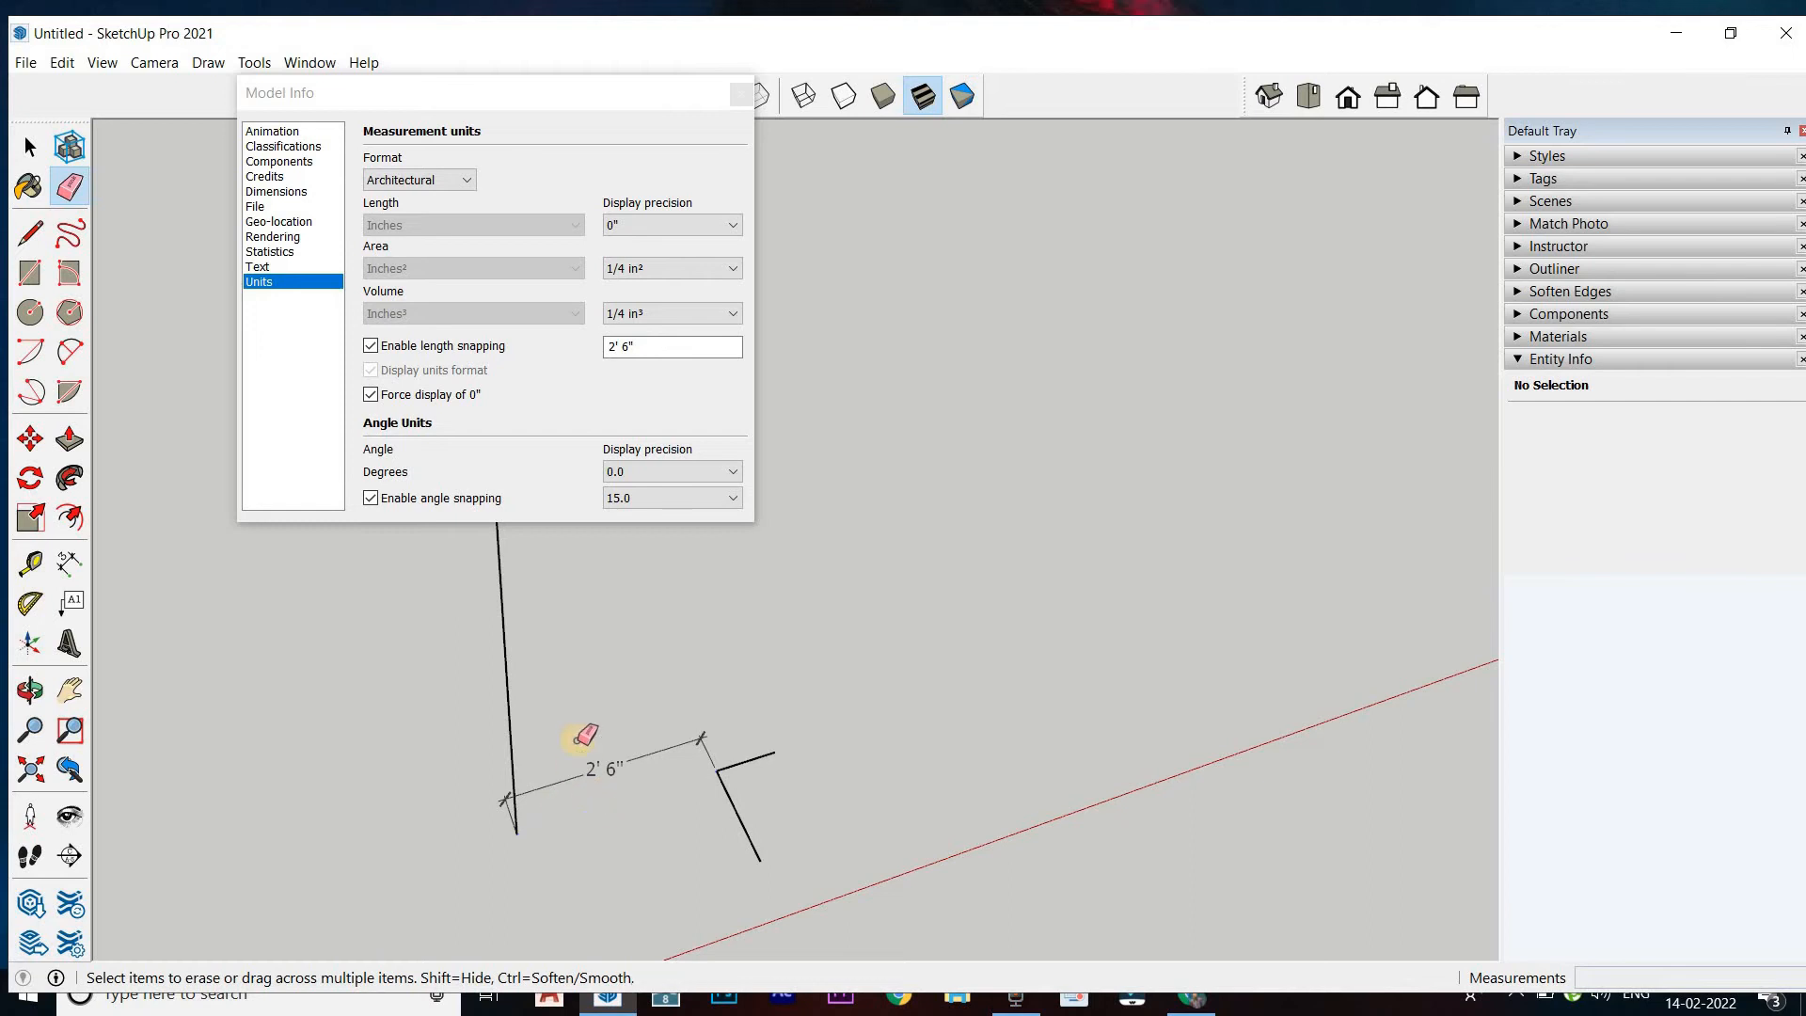
click(500, 693)
key(ctrl+z)
key(ctrl+z)
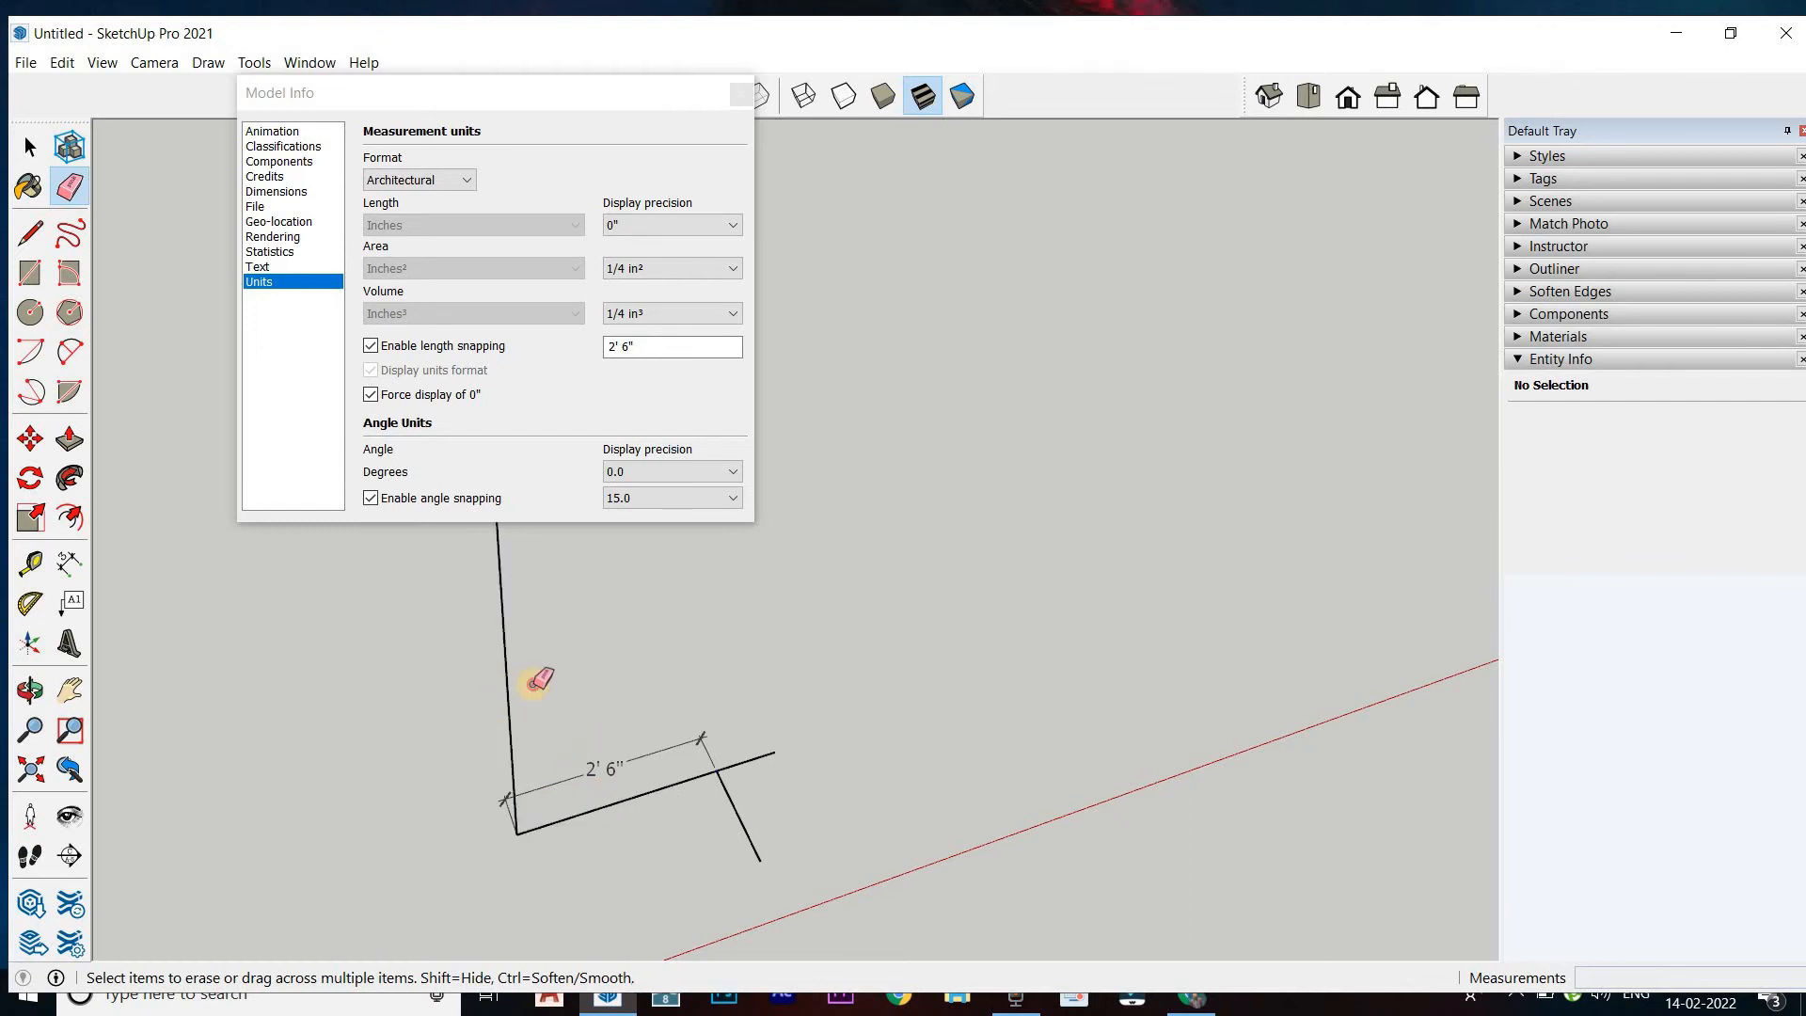
drag(534, 684, 536, 725)
mouse_move(748, 830)
mouse_down()
mouse_move(758, 781)
mouse_move(709, 738)
mouse_move(596, 814)
mouse_move(559, 773)
mouse_up()
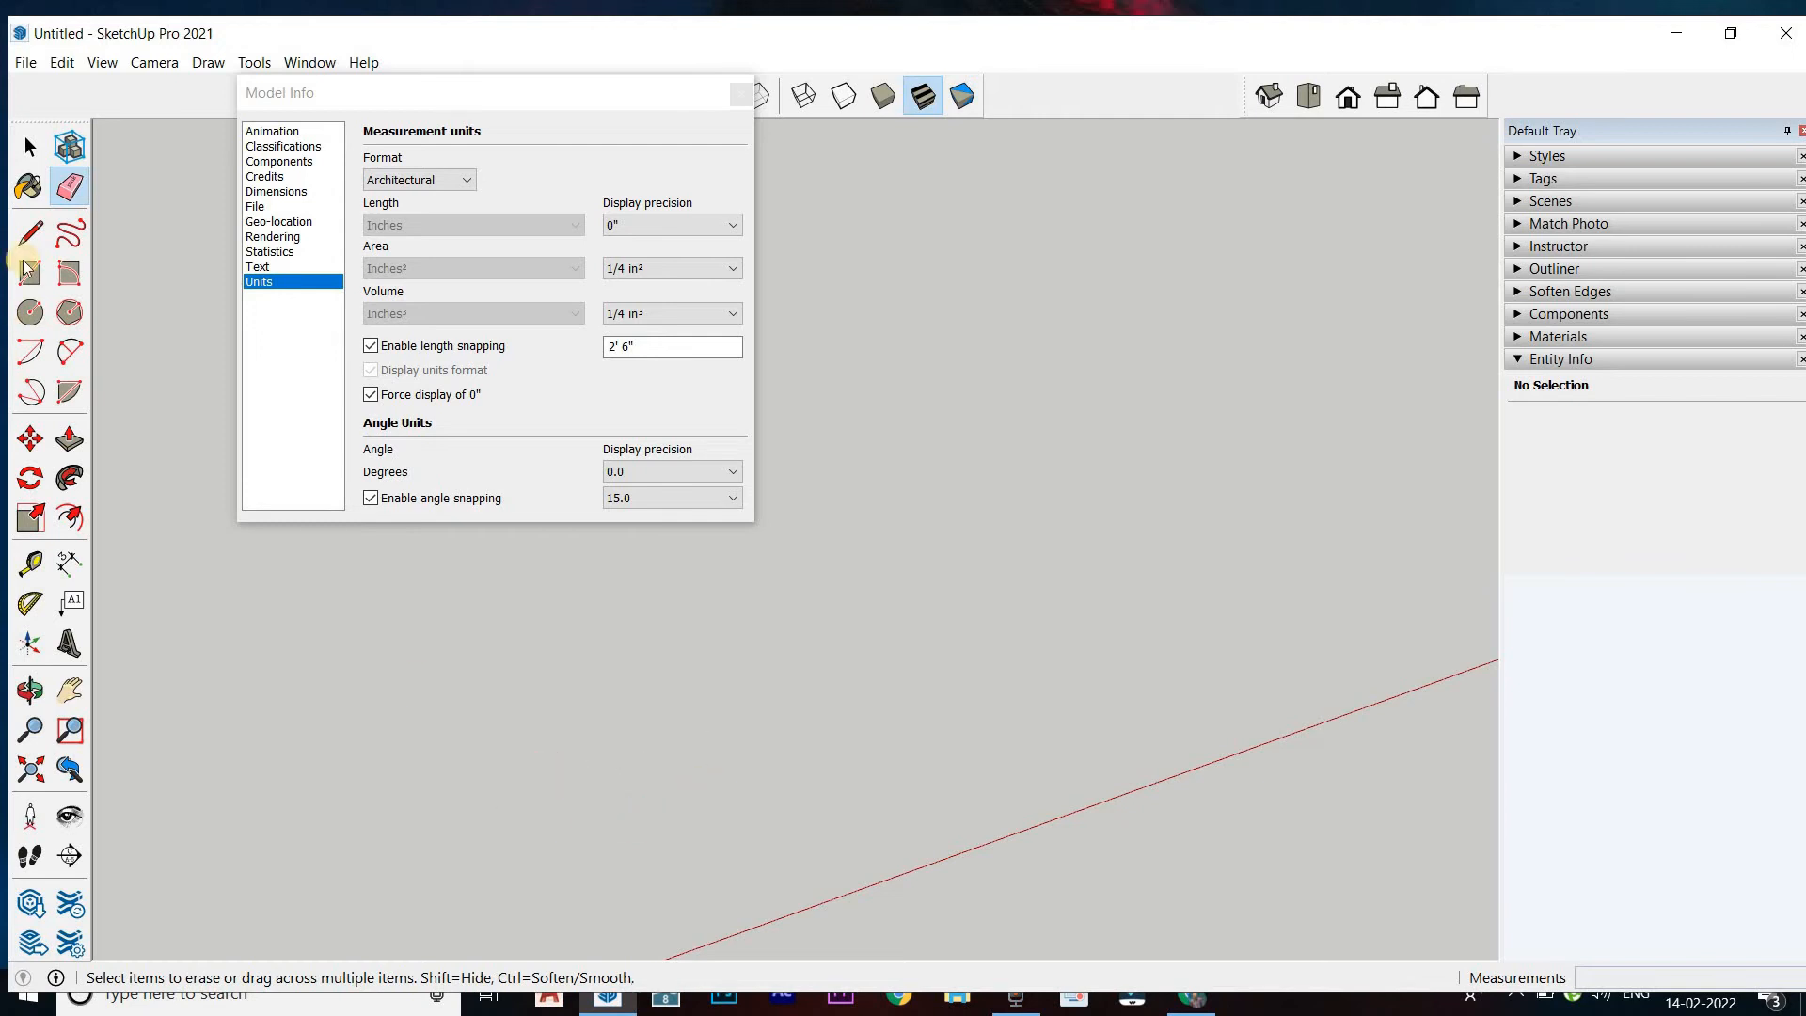
Draw a 5' 0" line parallel to the red axis in the empty area
click(30, 232)
click(667, 712)
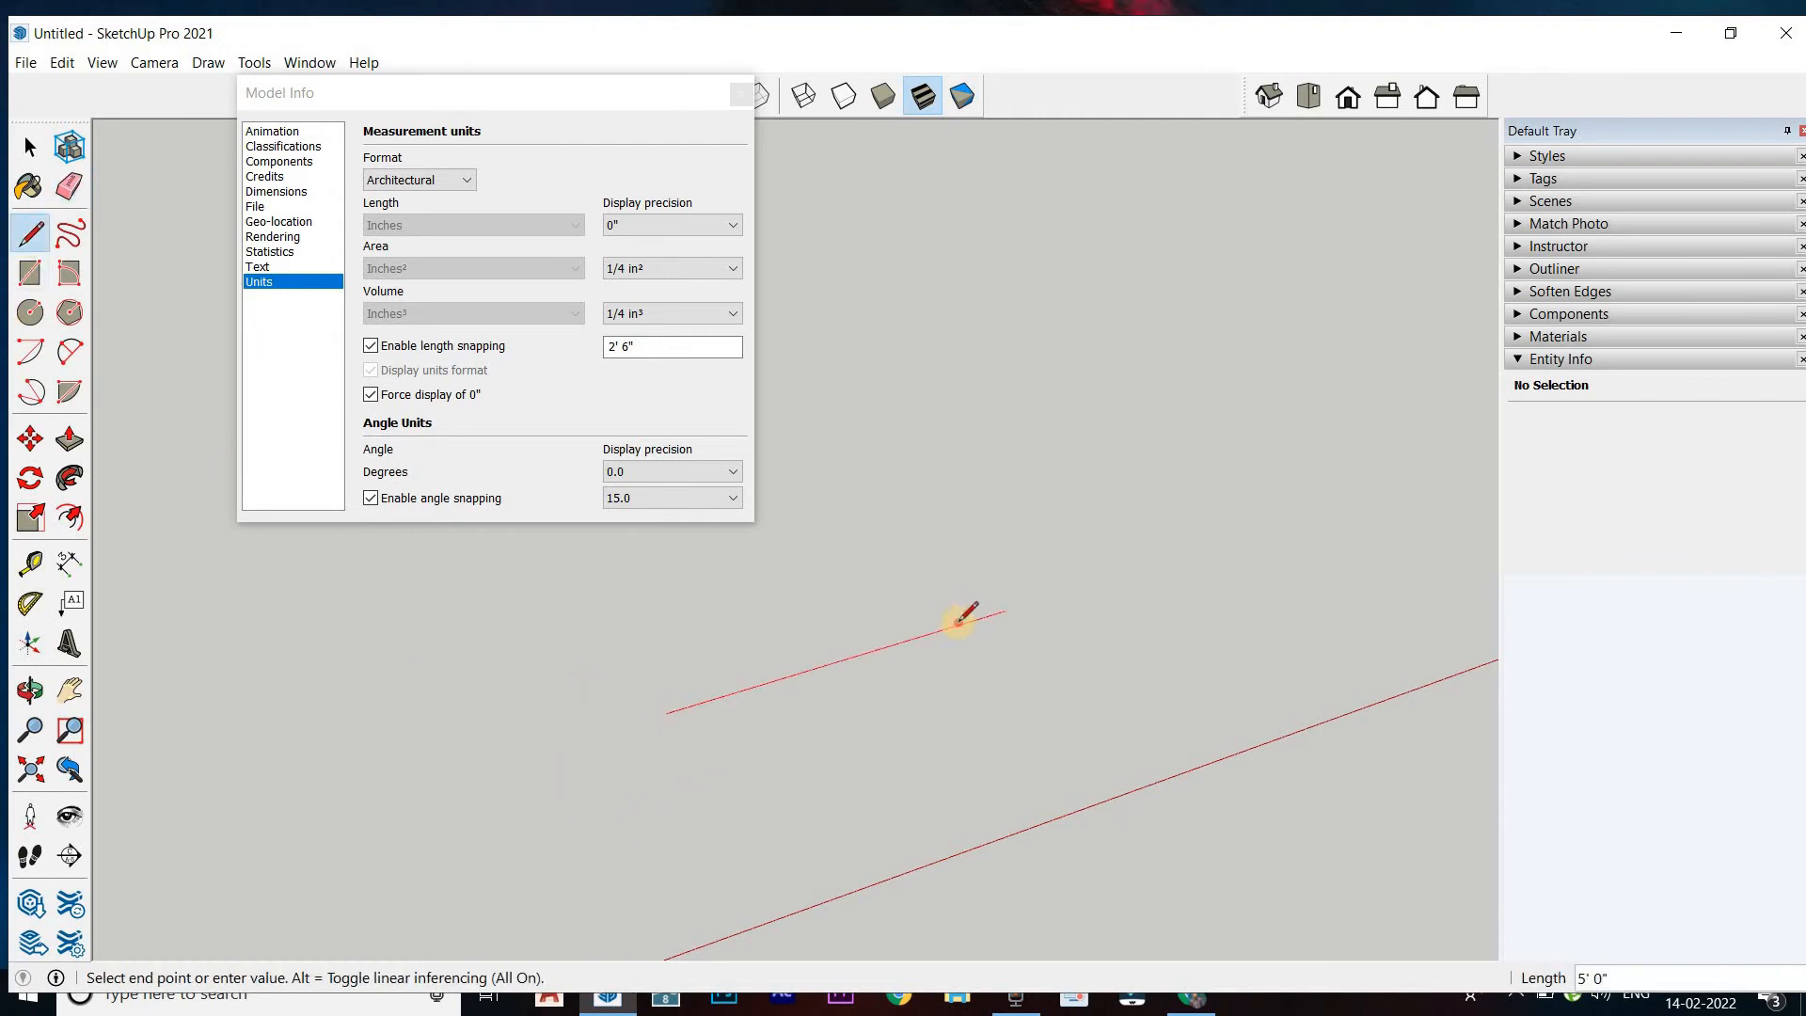
click(959, 622)
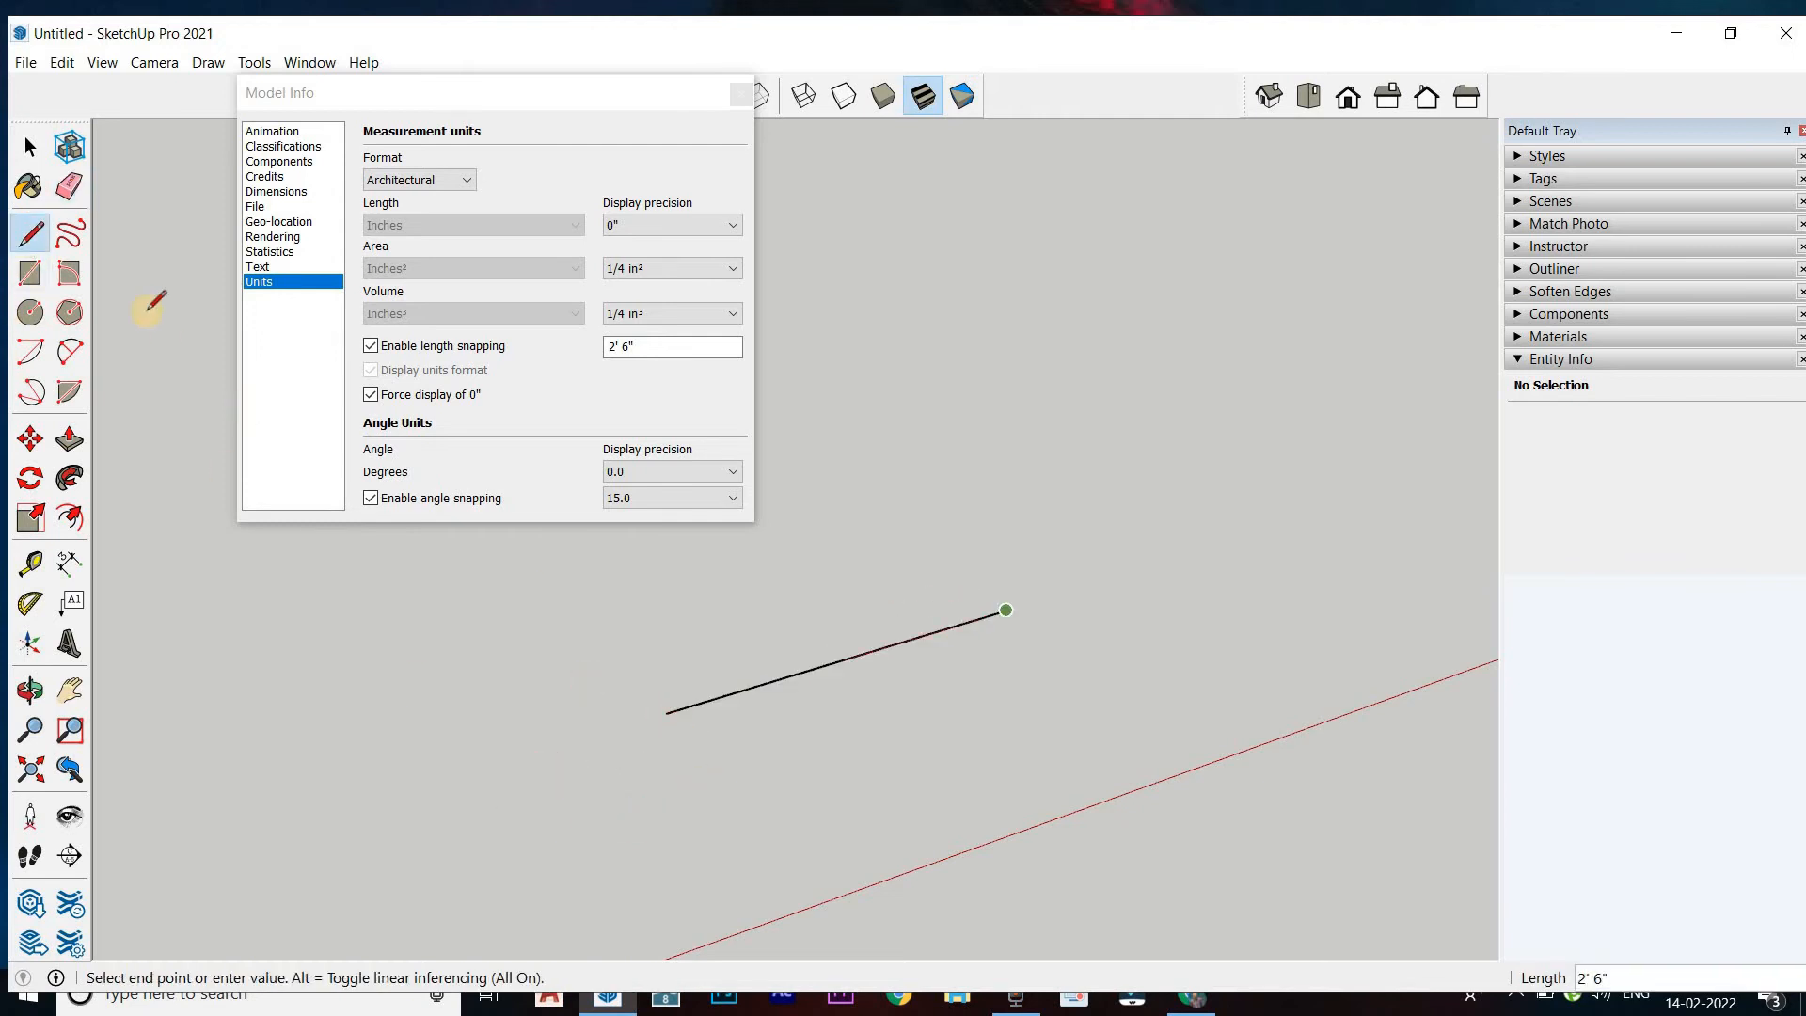
Set the measurement units format to Decimal and dimension the drawn line from end to end, placing the dimension above it
click(422, 195)
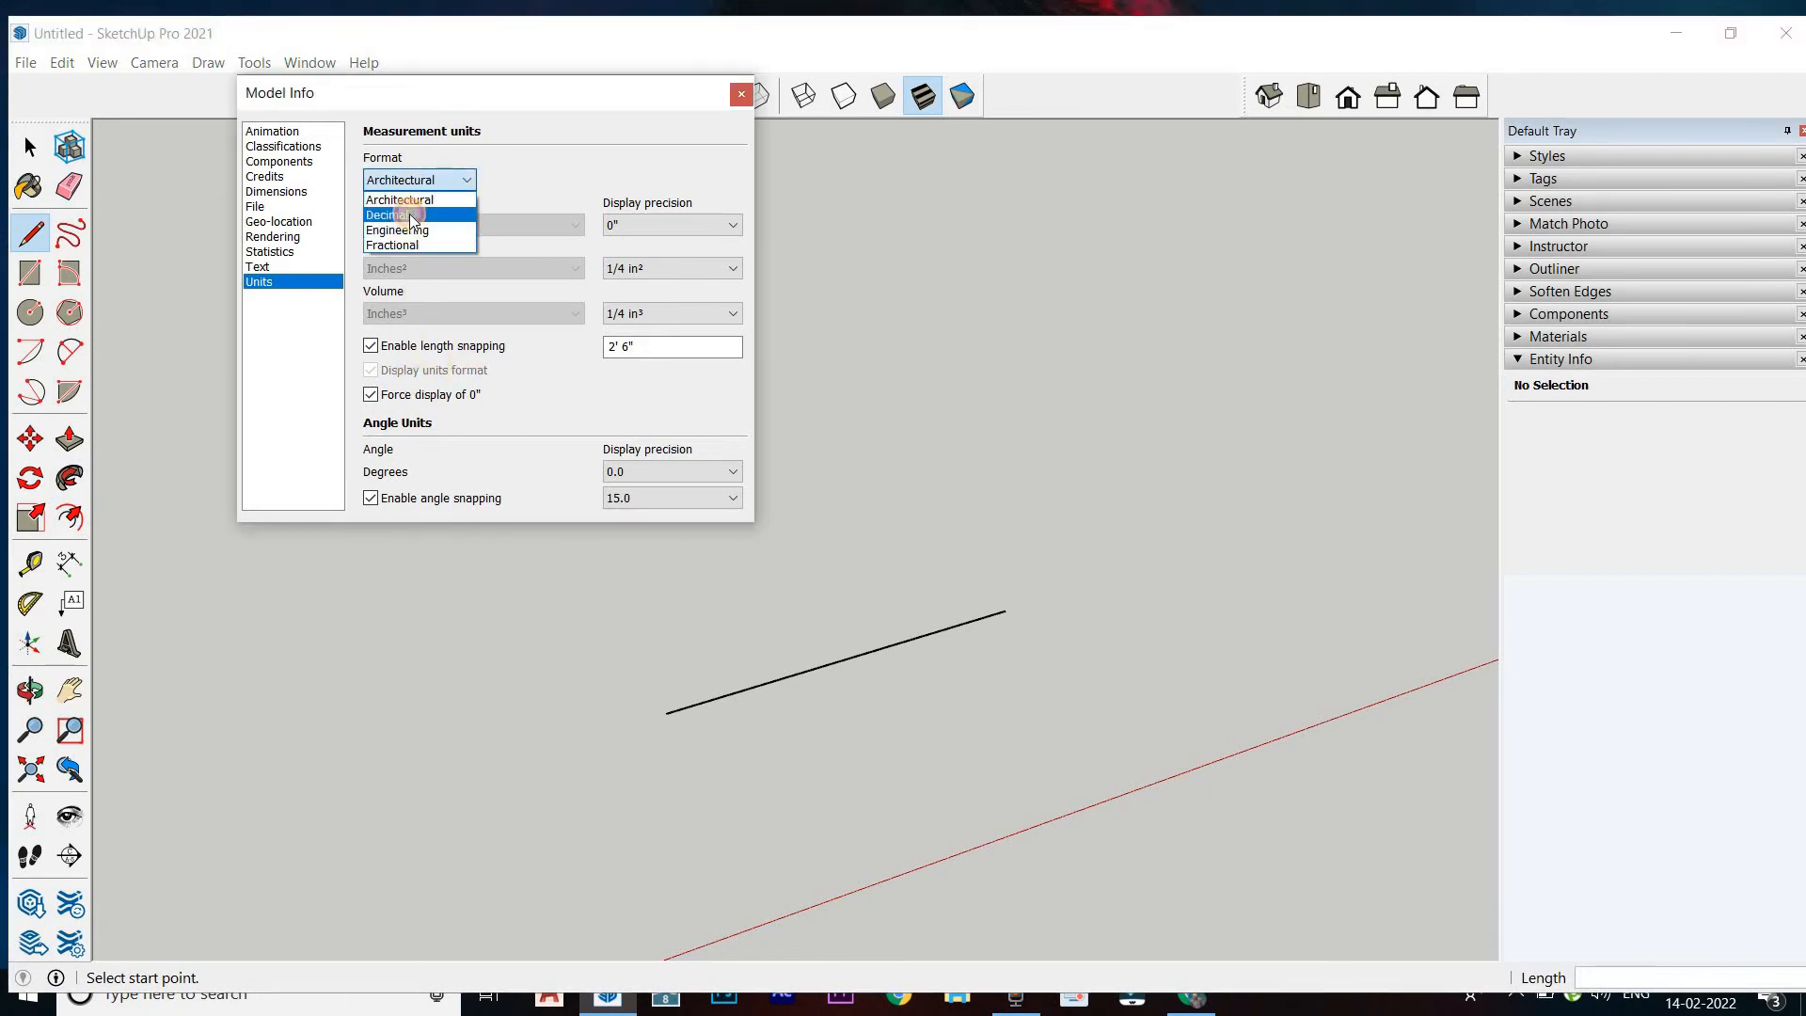
click(409, 213)
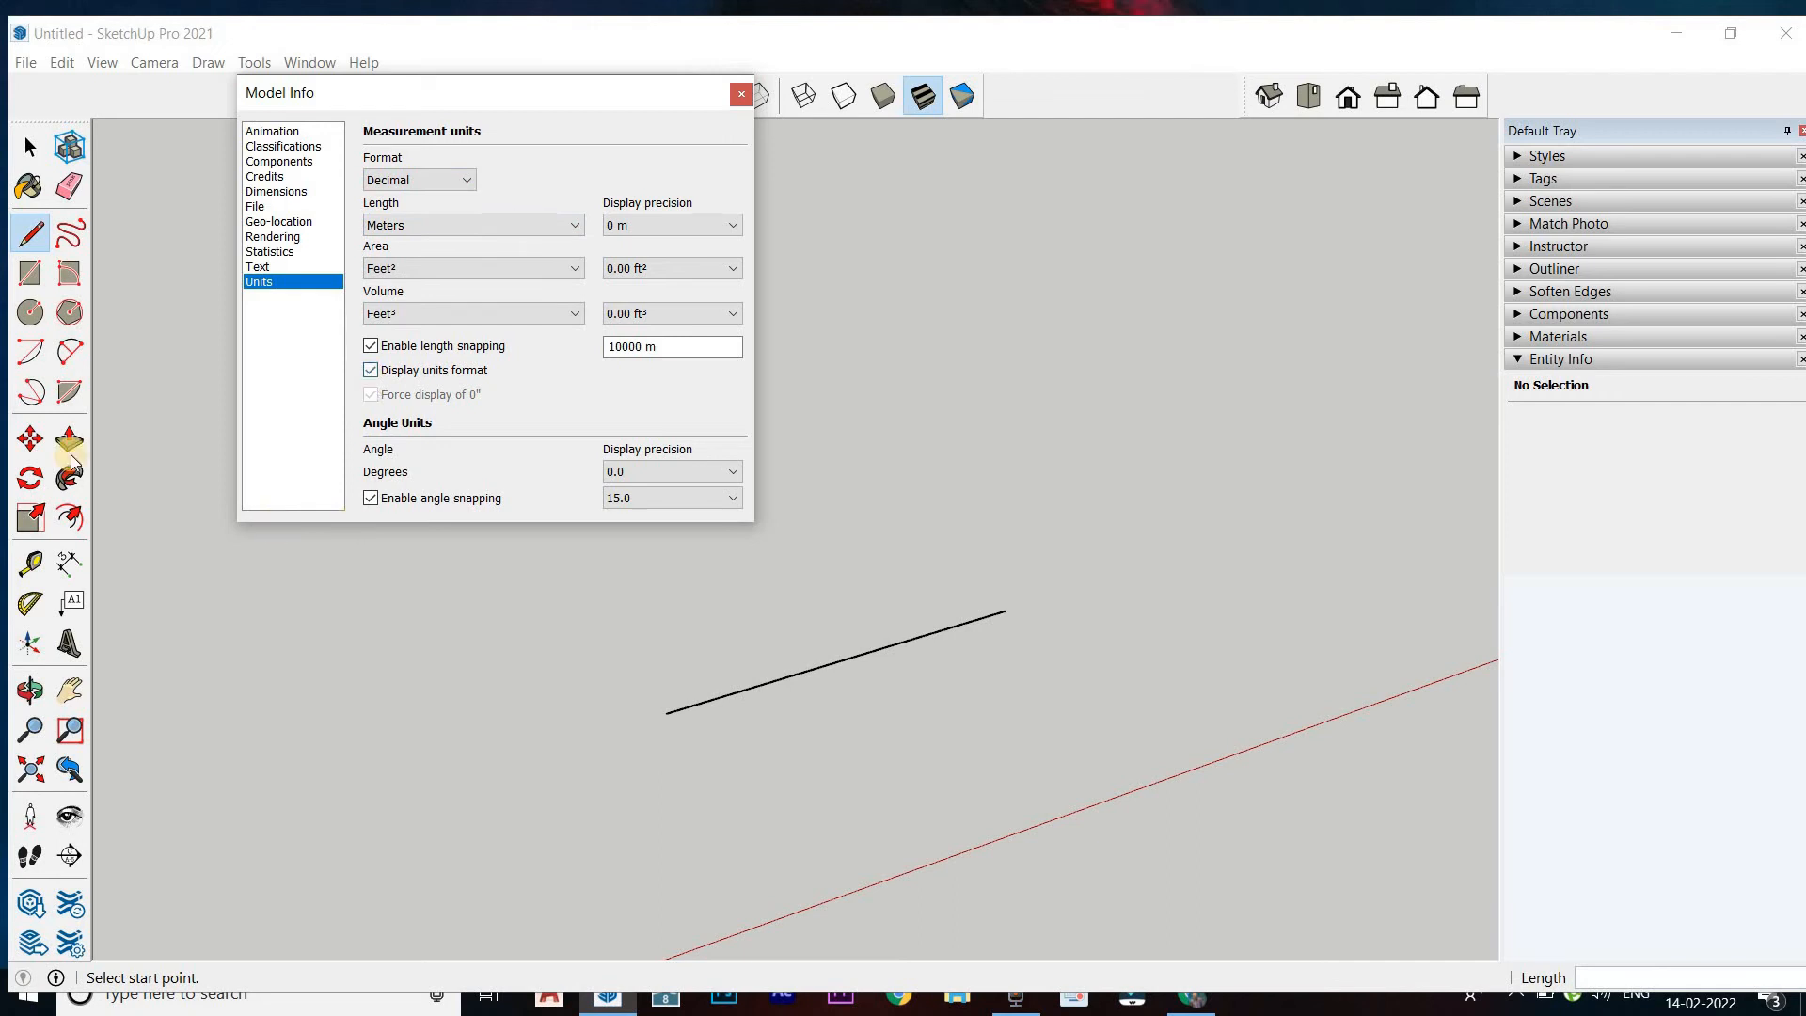
click(69, 563)
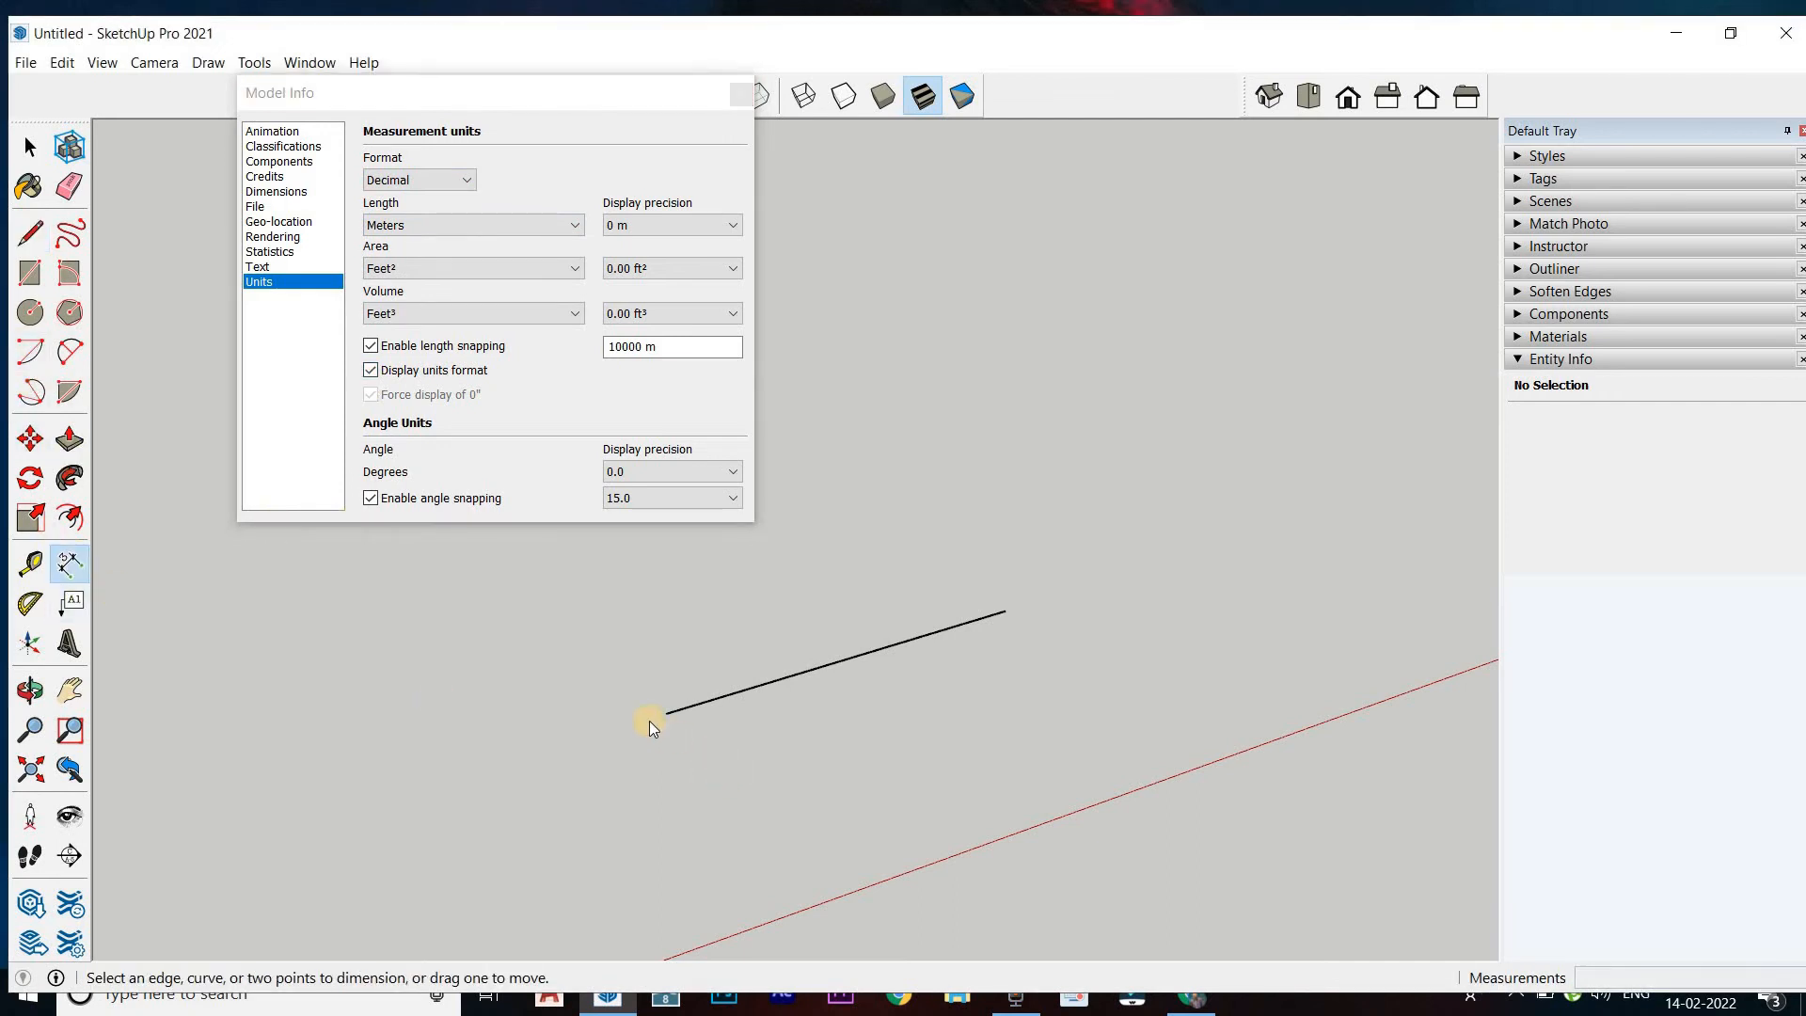
click(997, 604)
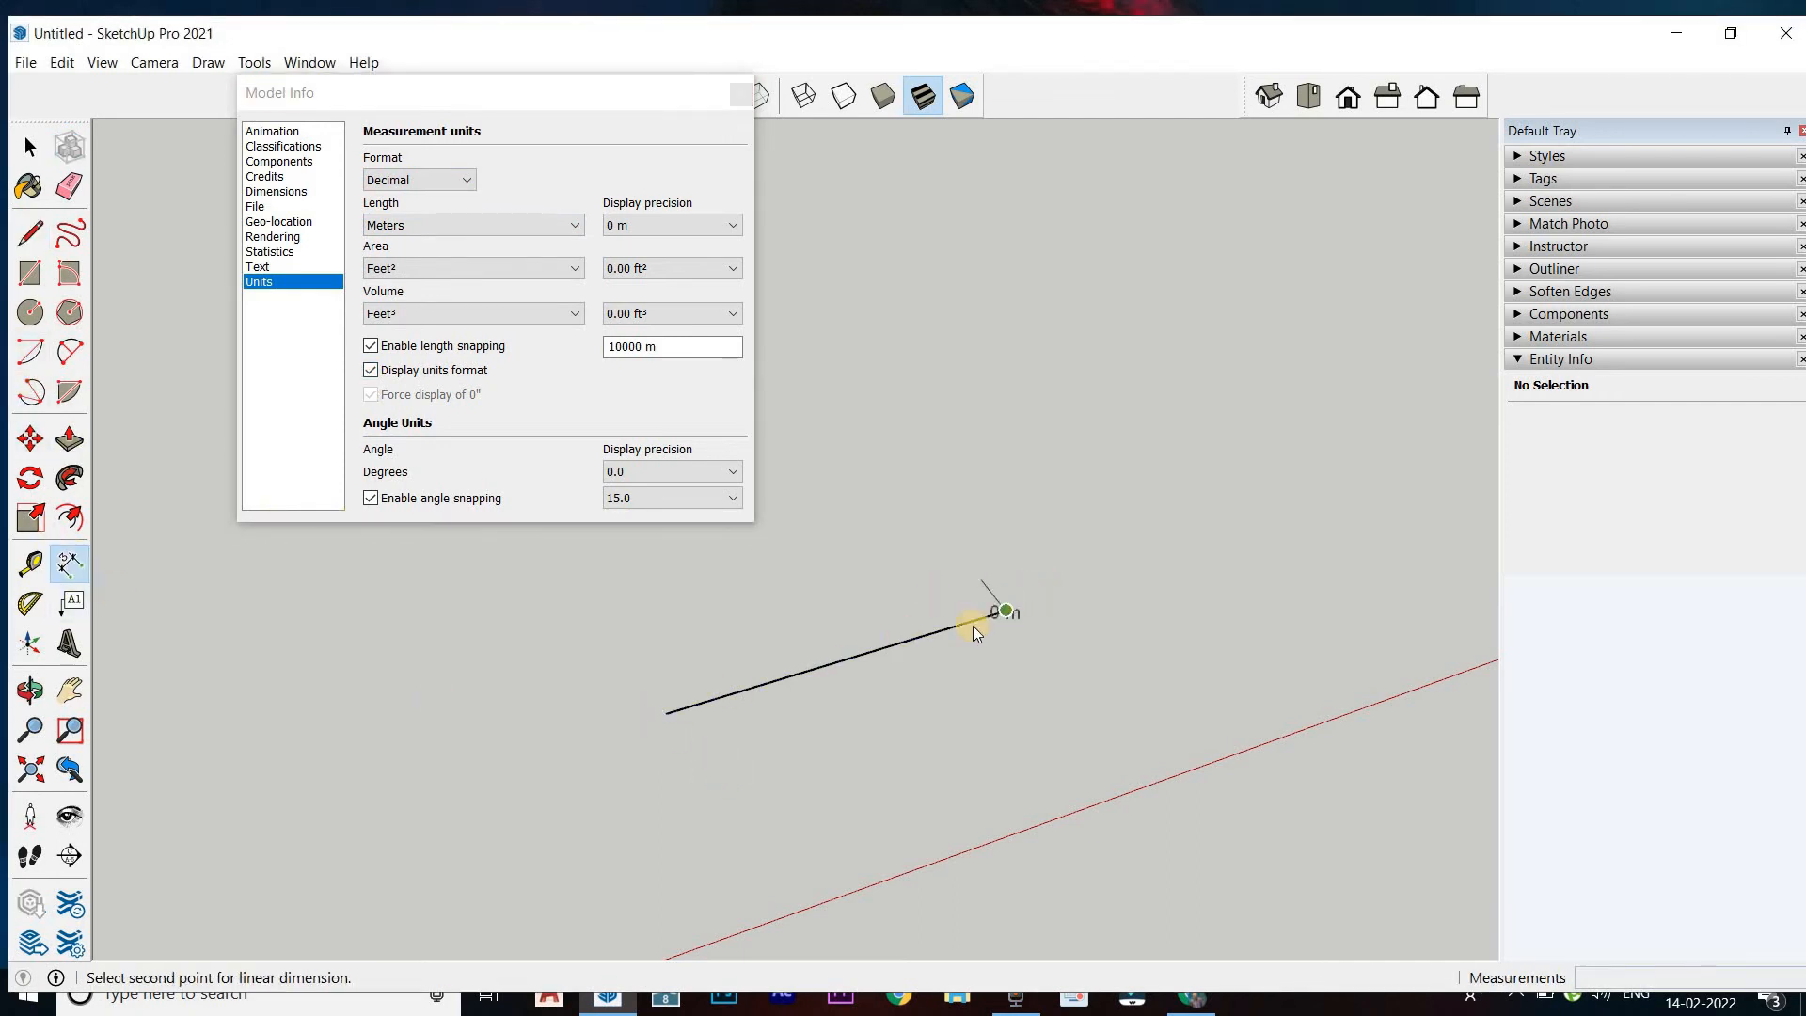
key(Escape)
click(668, 711)
click(997, 611)
click(937, 593)
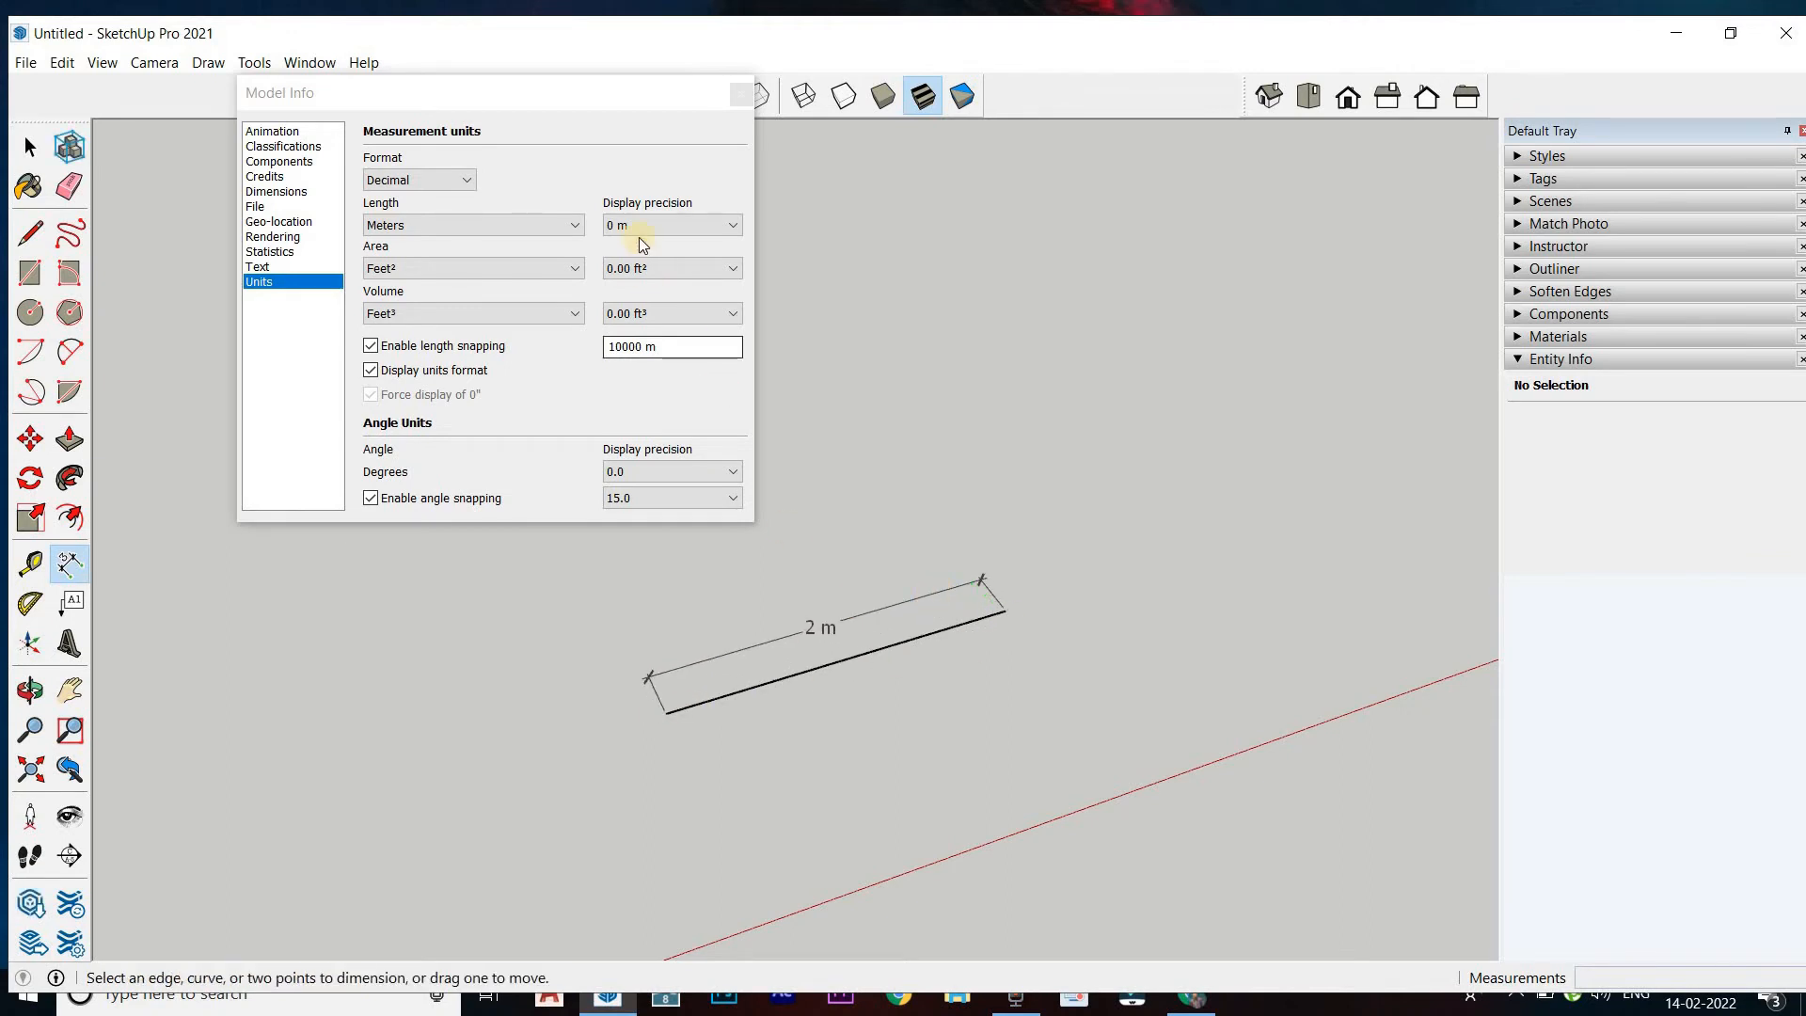
Set the decimal length unit to Inches and switch the units format display off and on again
click(641, 226)
click(648, 224)
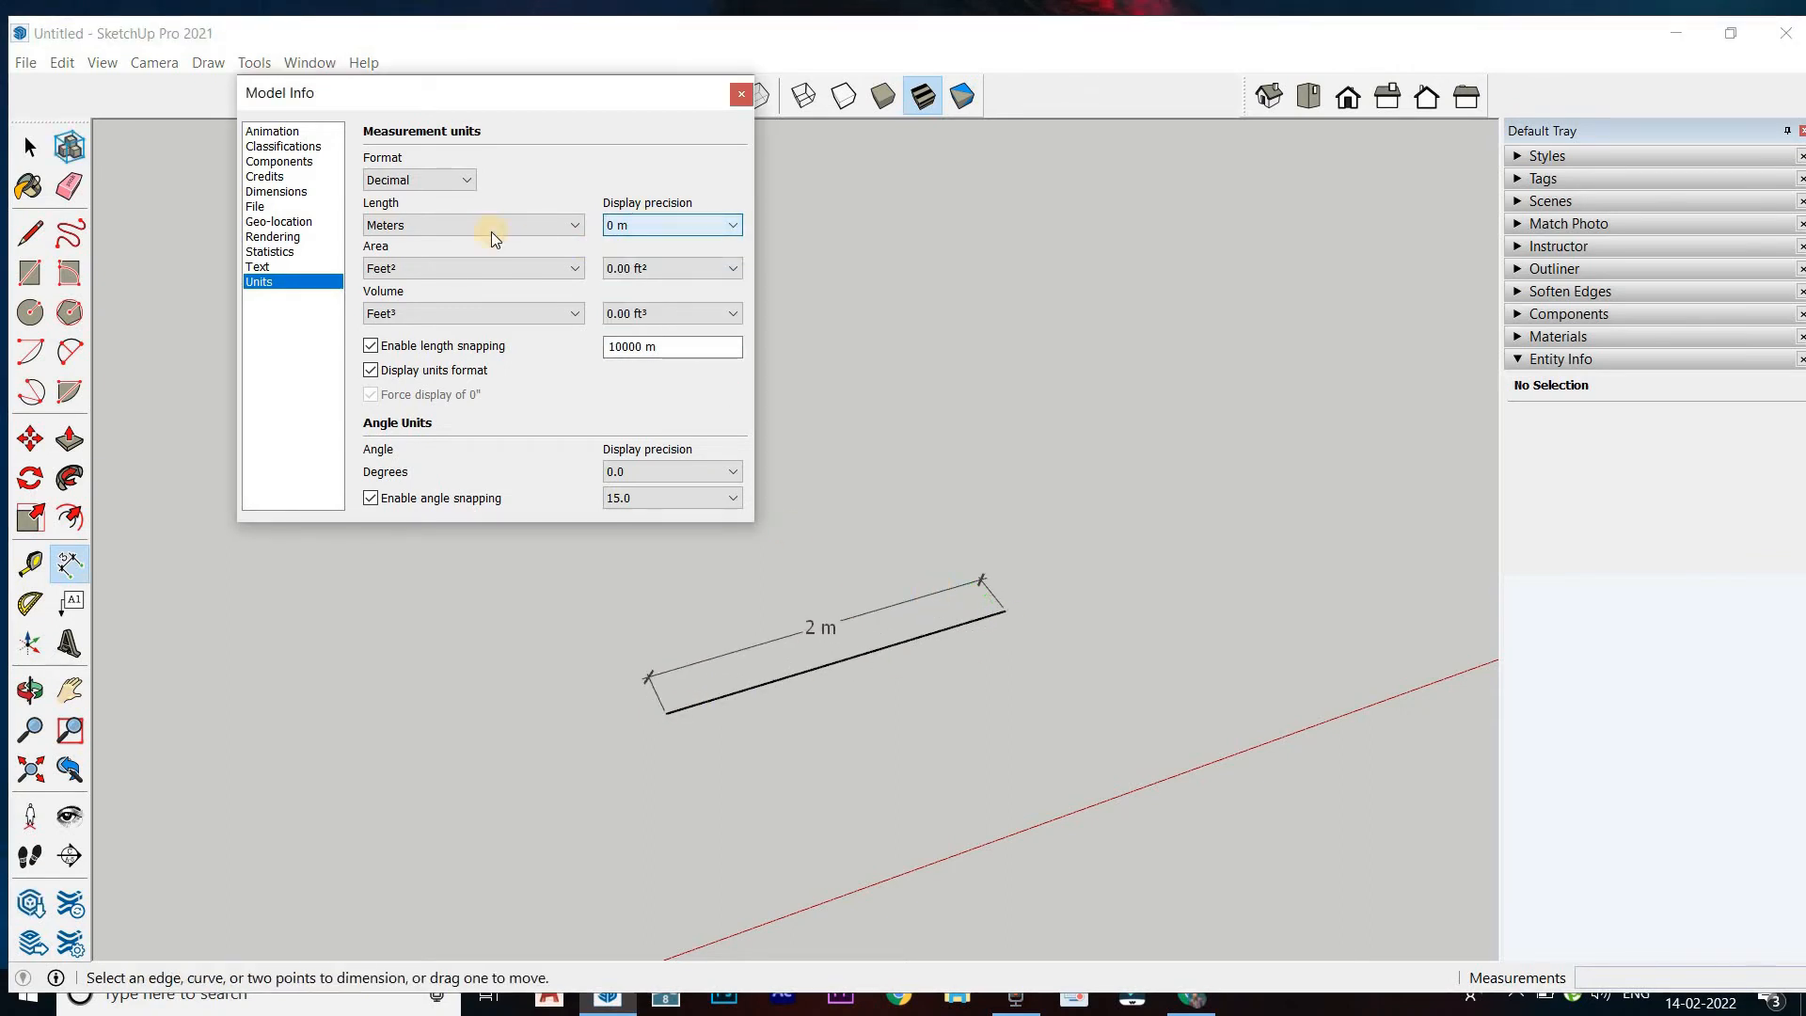
click(491, 230)
click(487, 245)
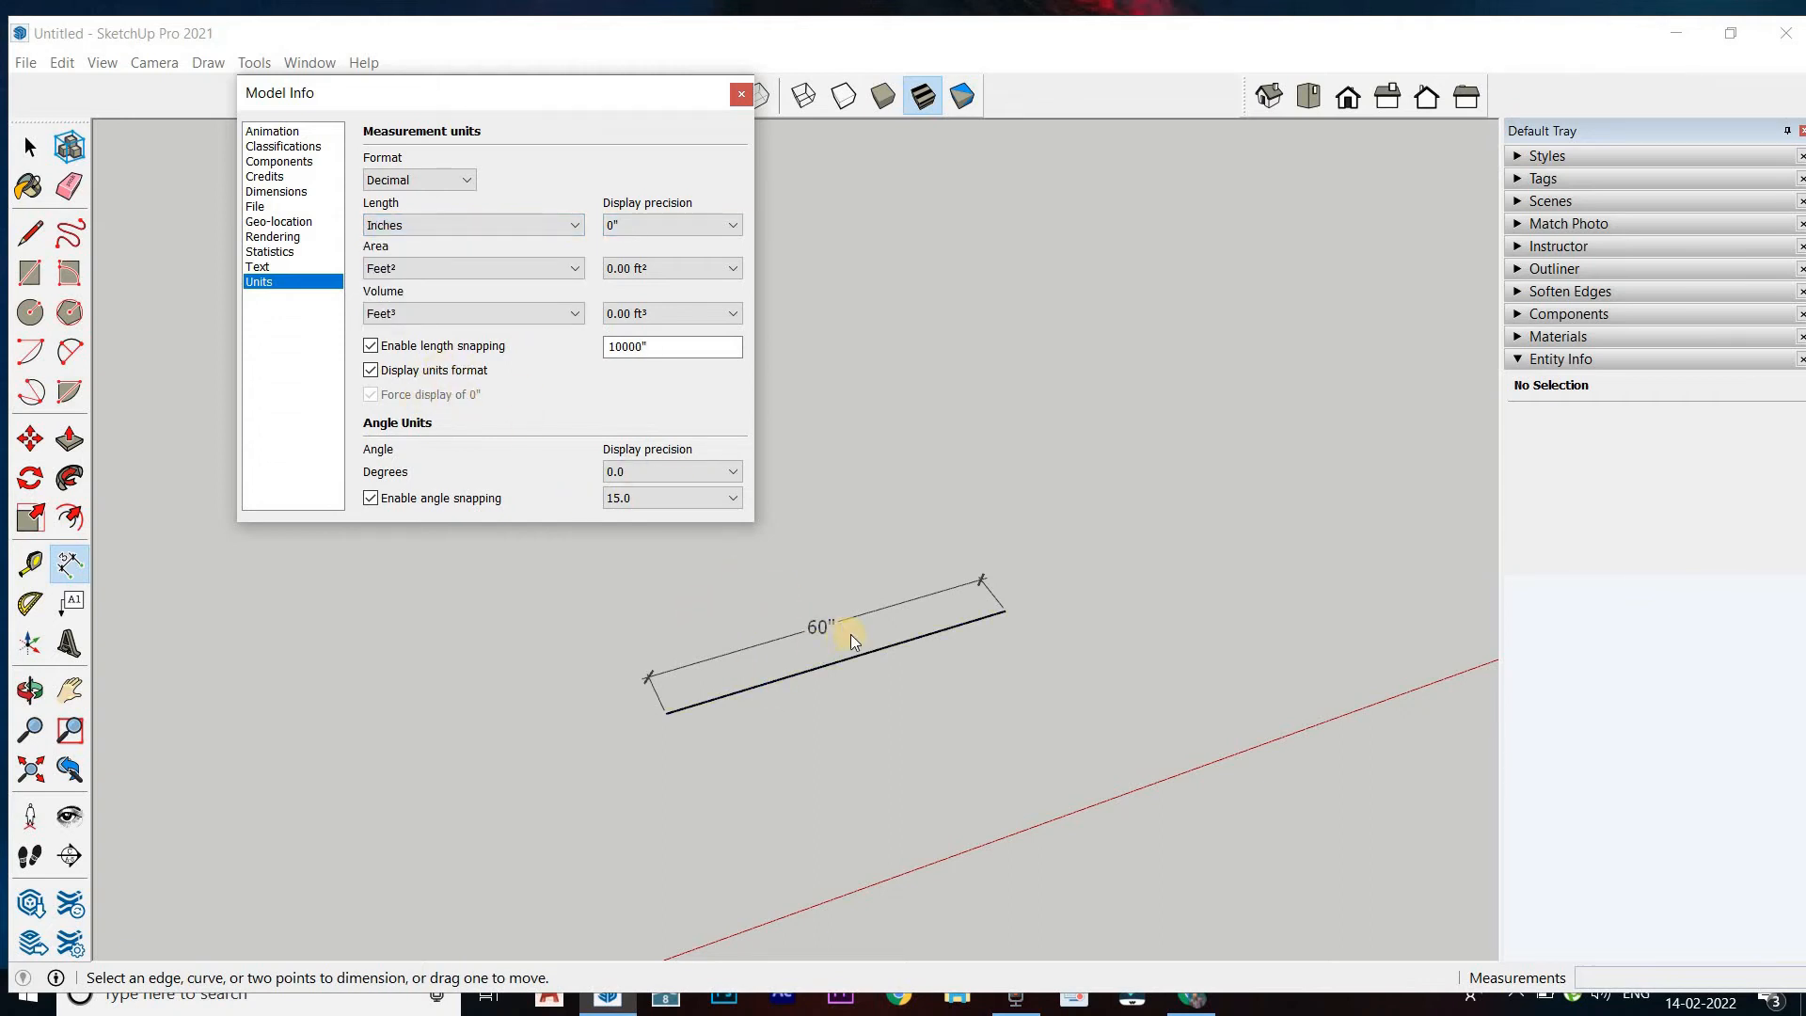
click(372, 372)
click(382, 377)
Erase the dimensioned line, return the measurement units format to Architectural and close the model settings
click(69, 187)
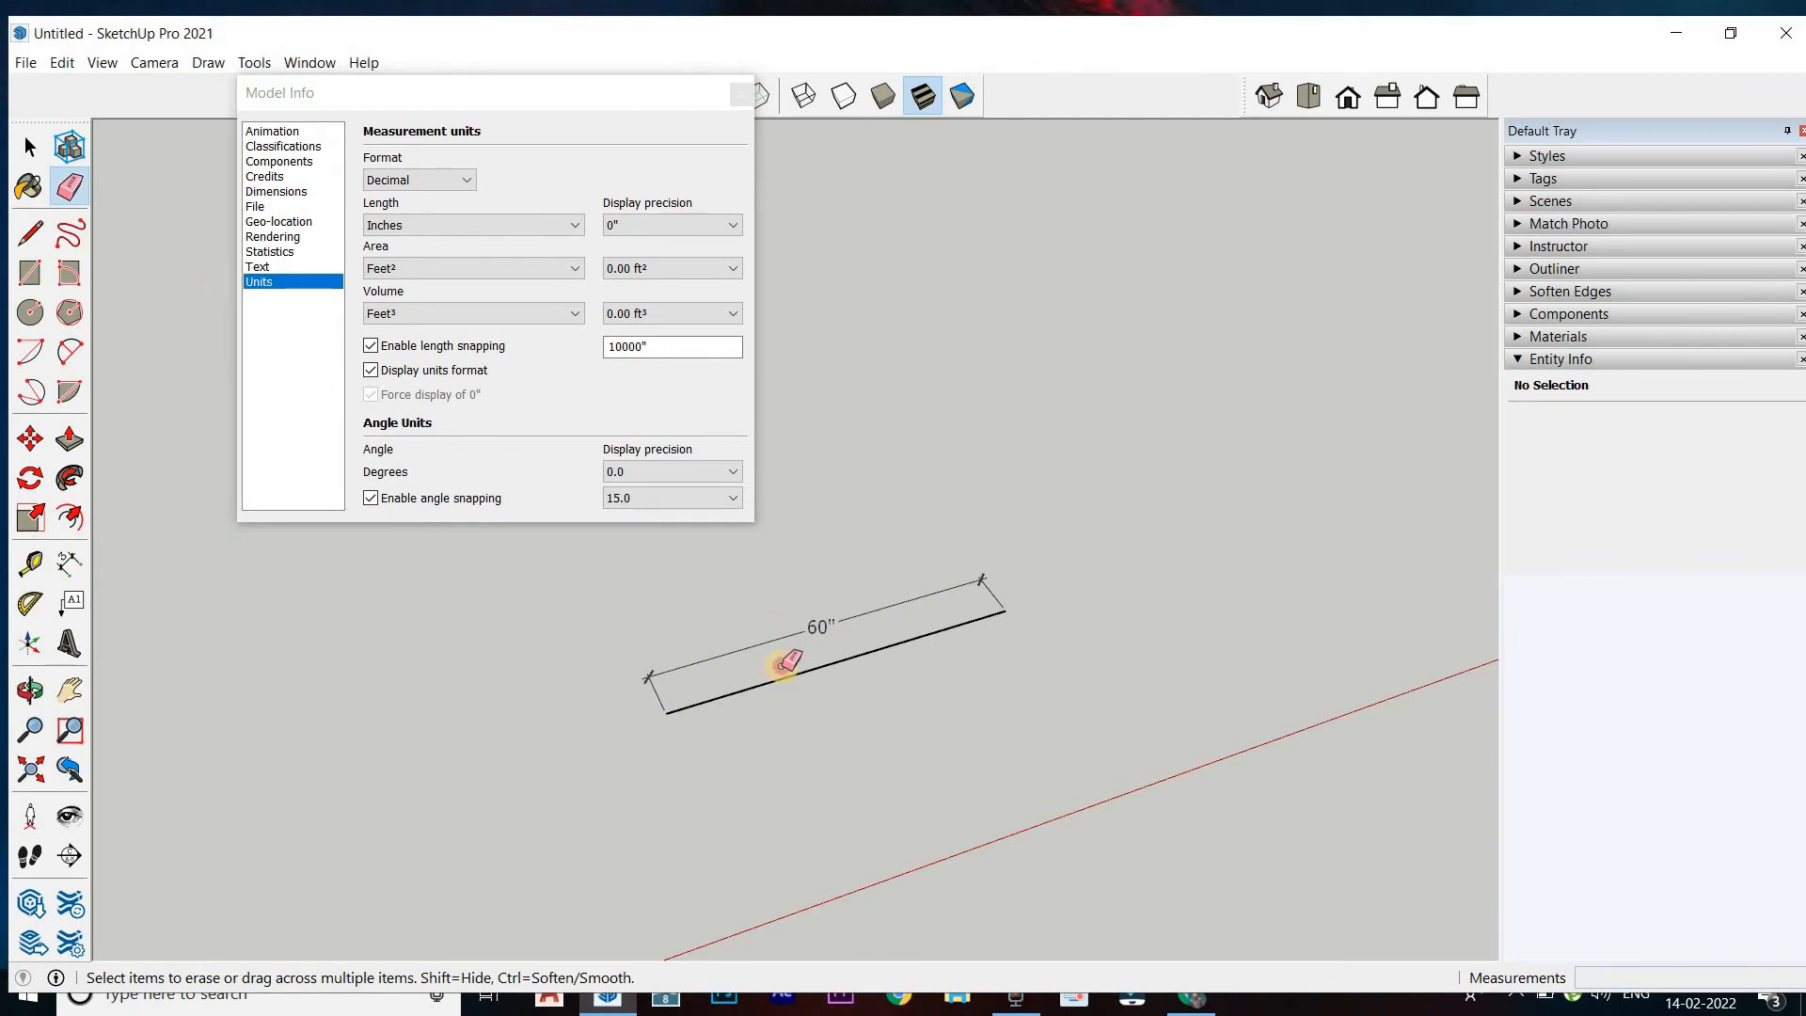
click(828, 653)
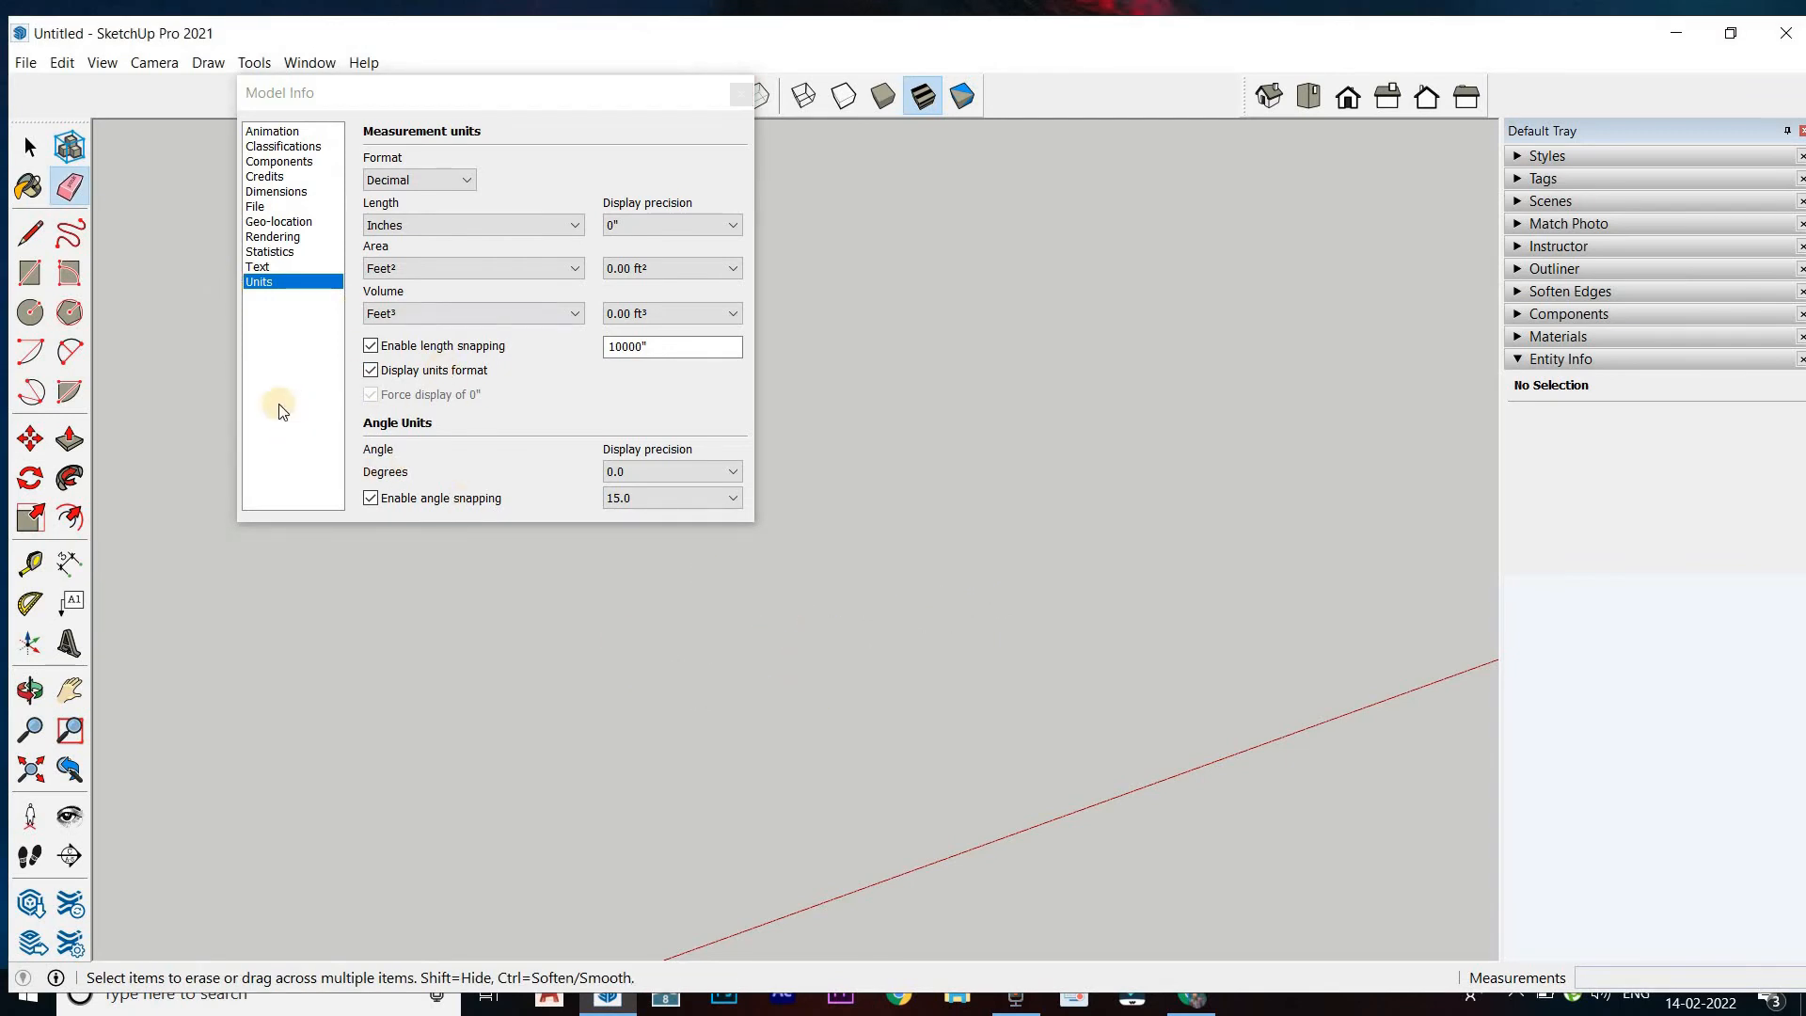
click(418, 180)
click(414, 200)
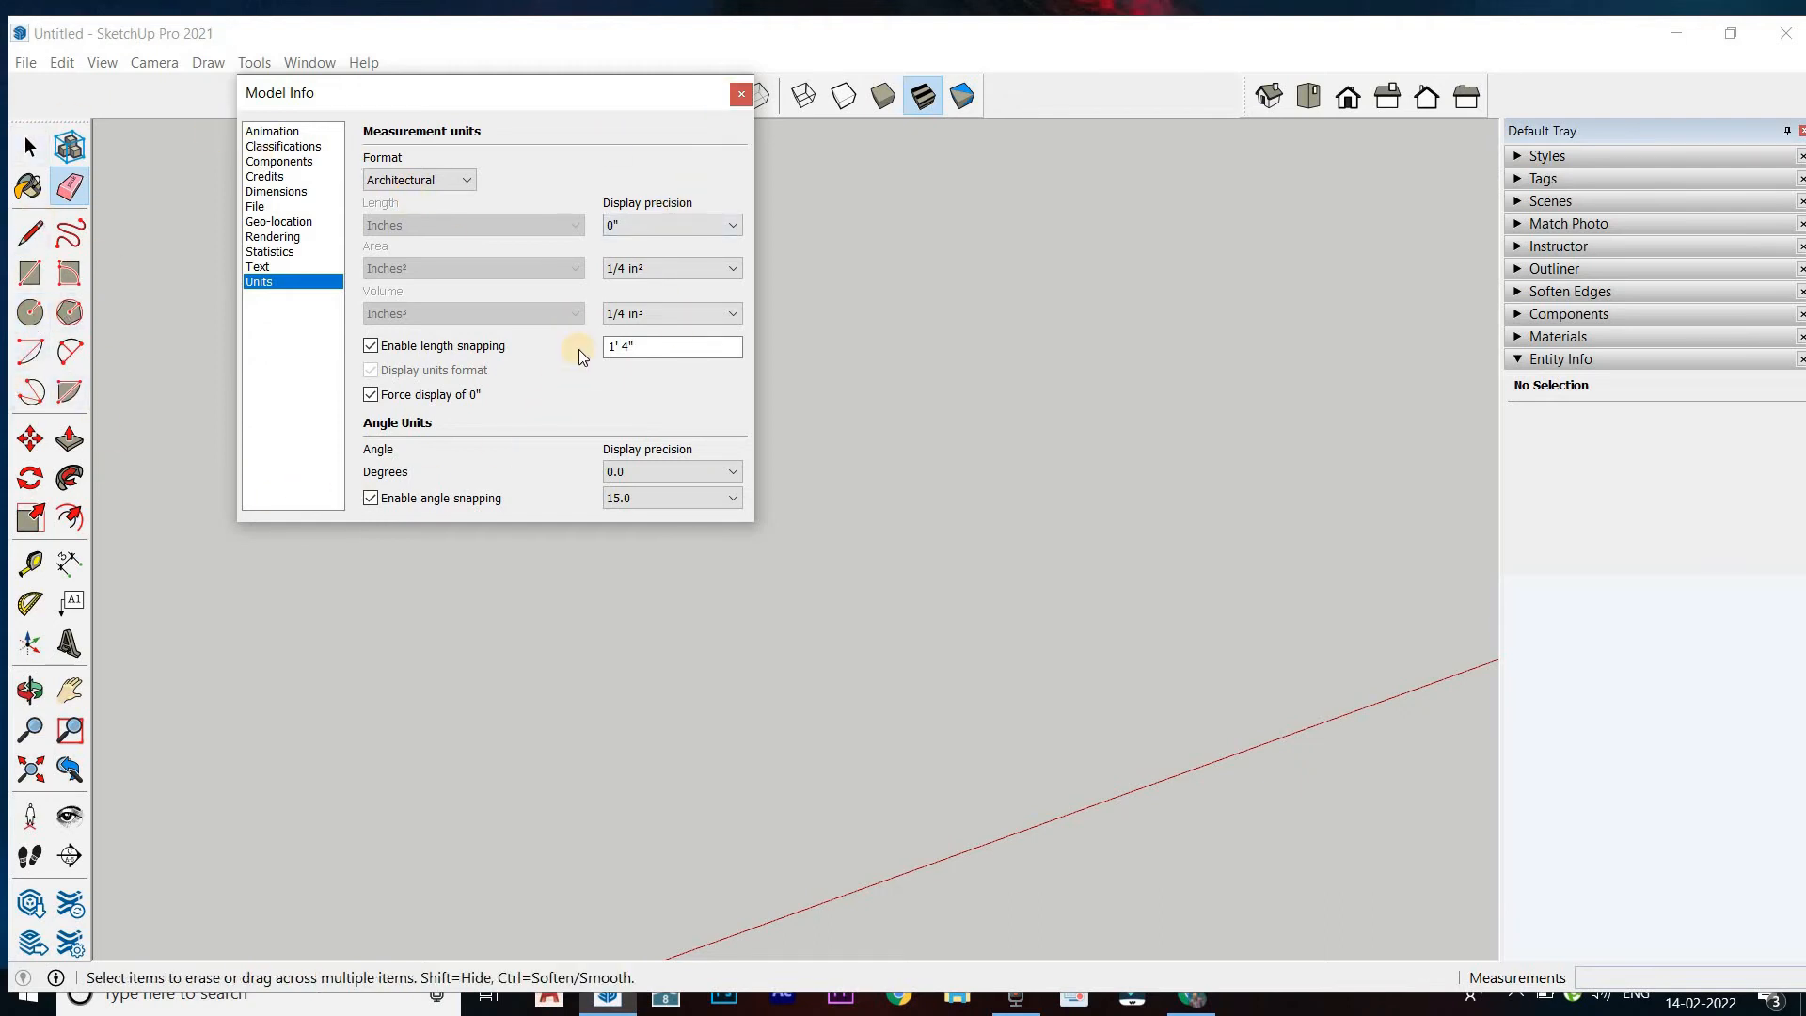
click(741, 94)
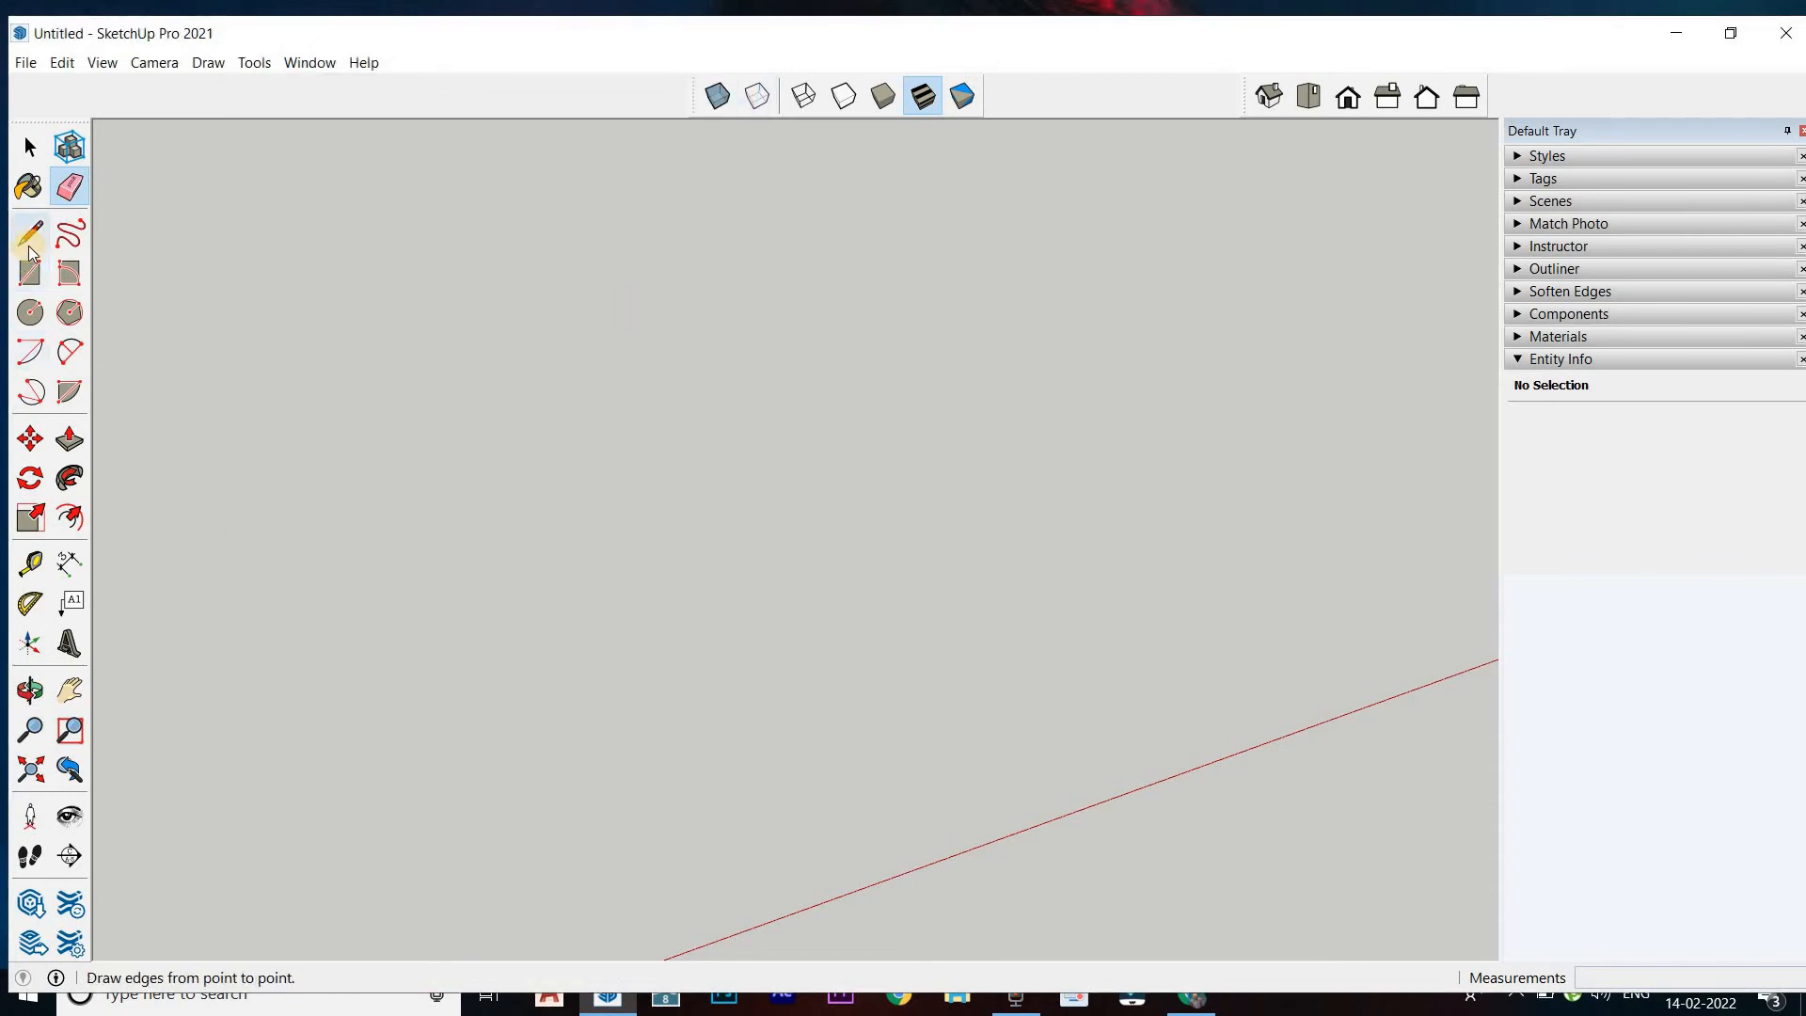
click(30, 234)
middle_drag(479, 470, 394, 391)
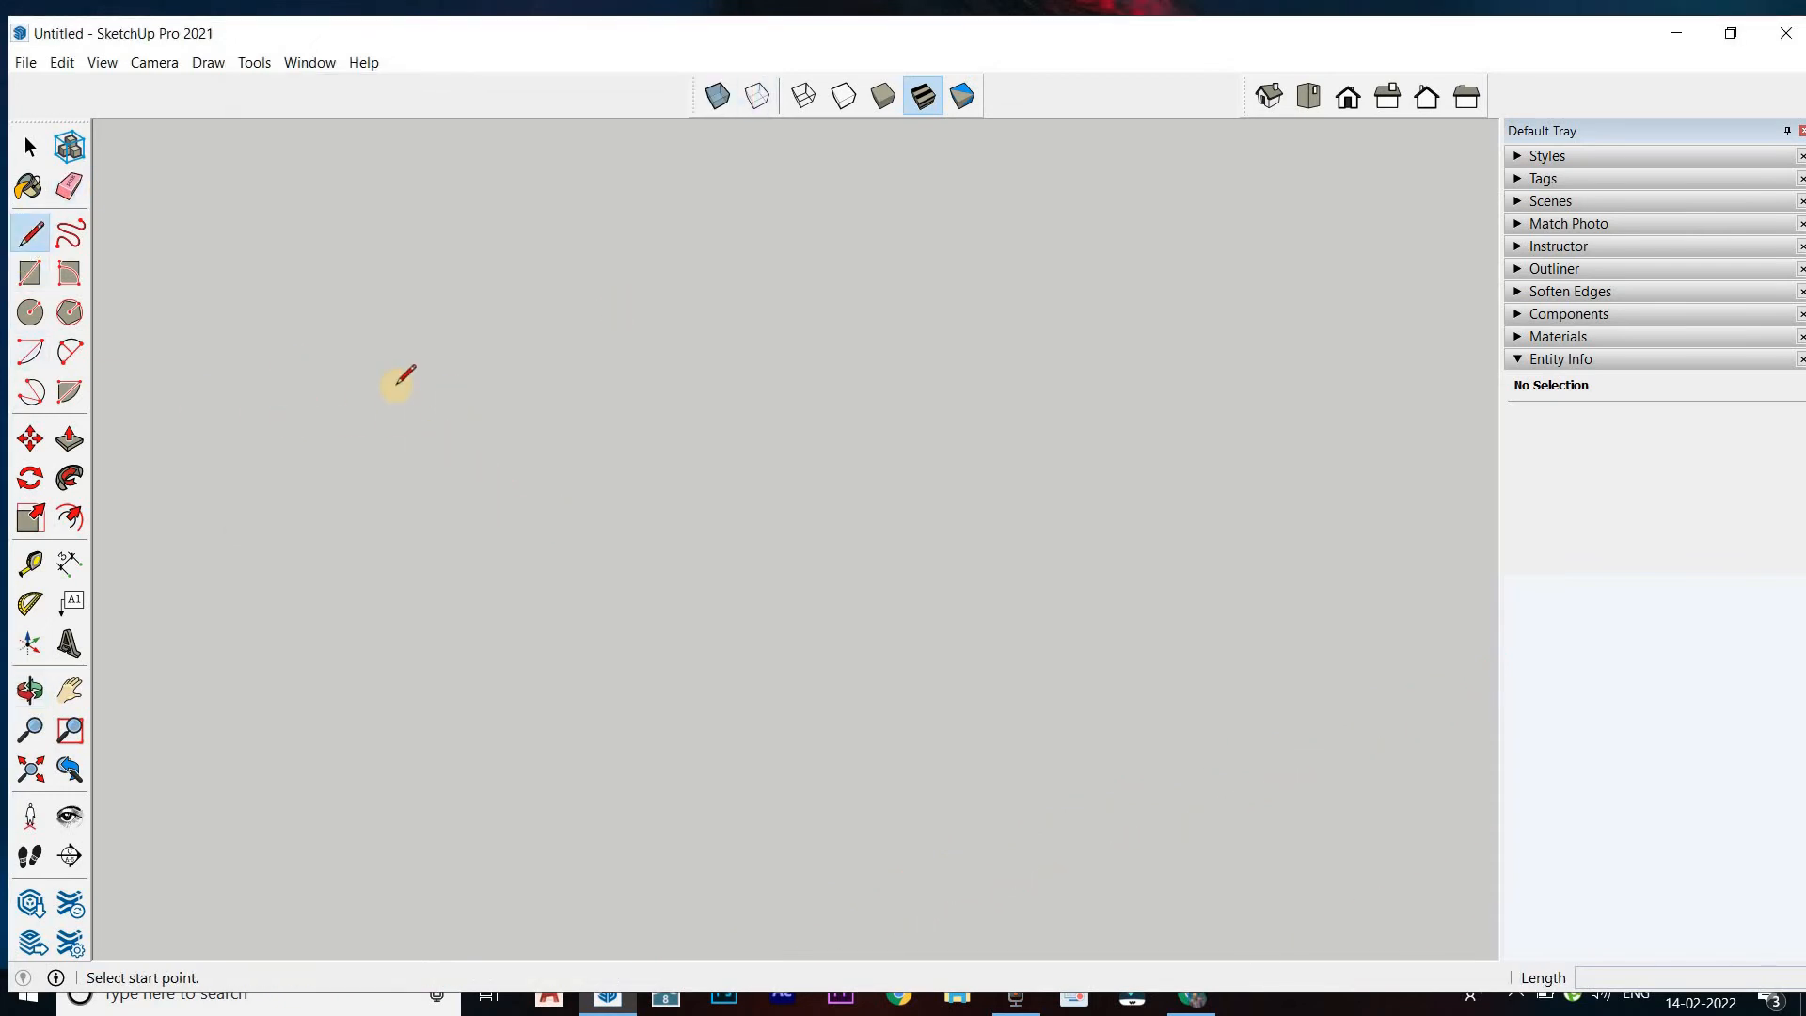
scroll(394, 391, down, 5)
mouse_move(731, 309)
middle_down()
mouse_move(940, 262)
mouse_move(718, 734)
mouse_move(936, 545)
mouse_move(864, 572)
mouse_move(1046, 532)
middle_up()
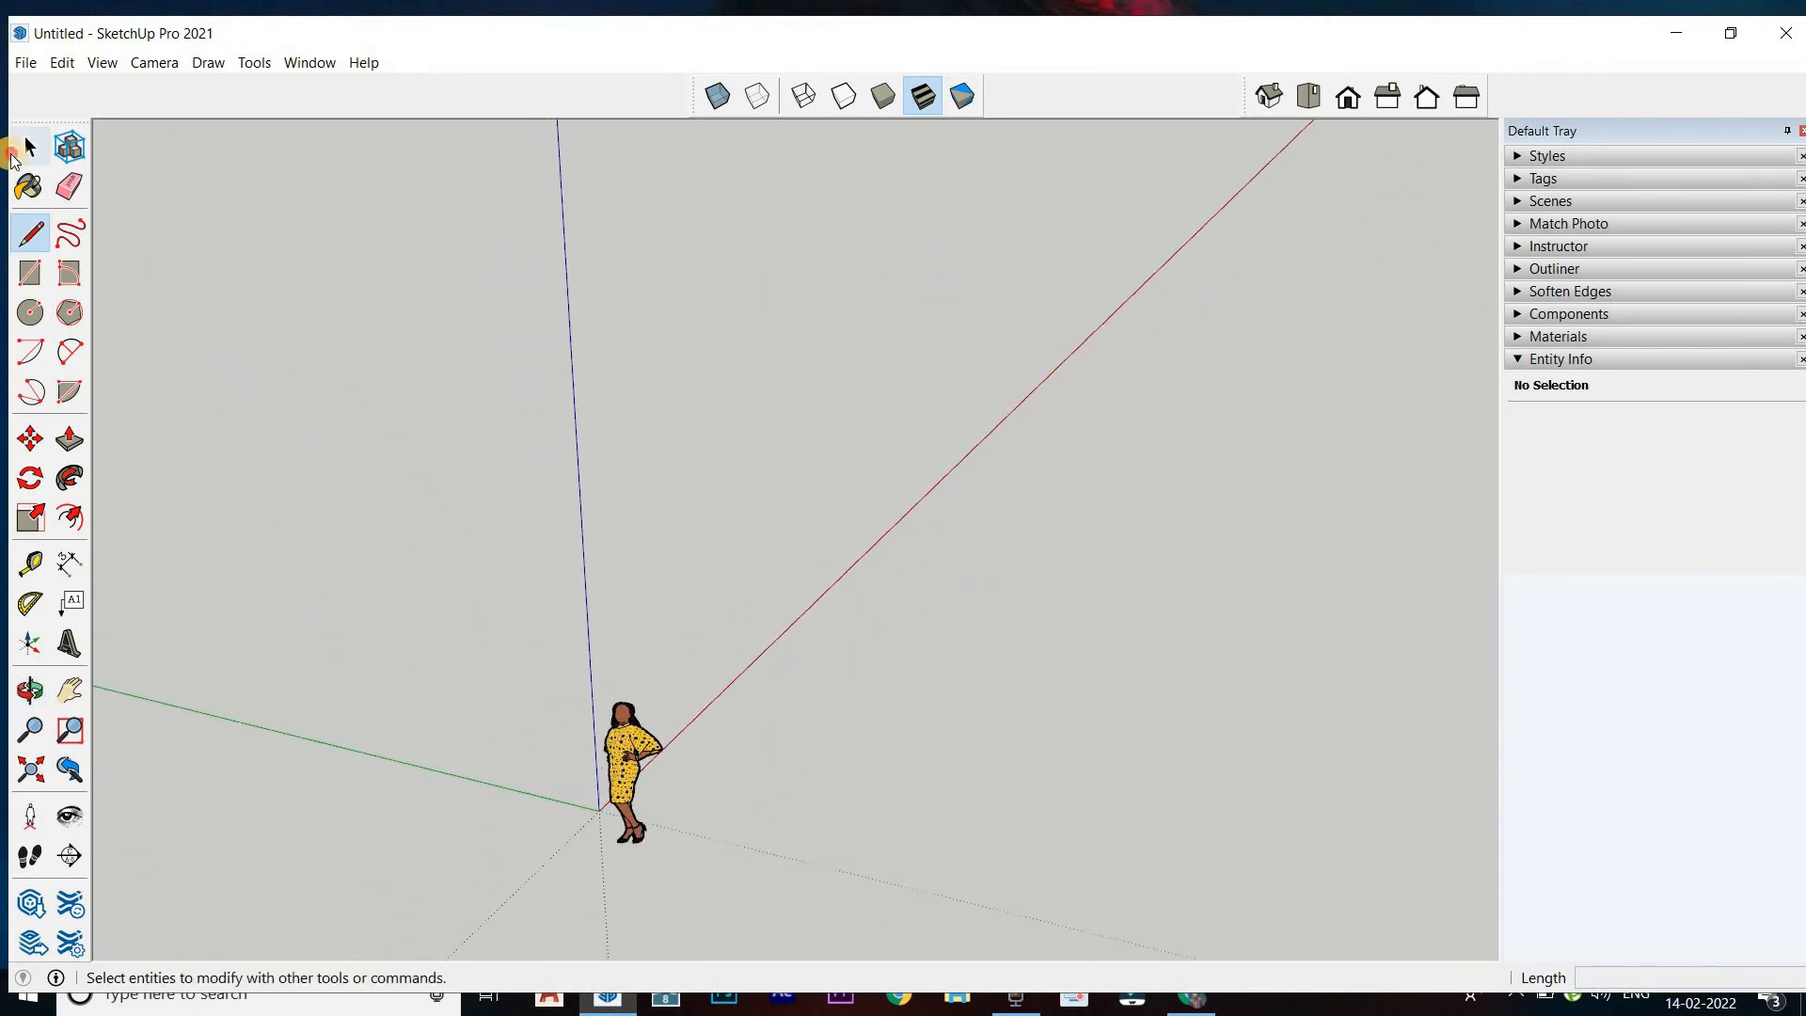
click(30, 147)
scroll(817, 685, down, 2)
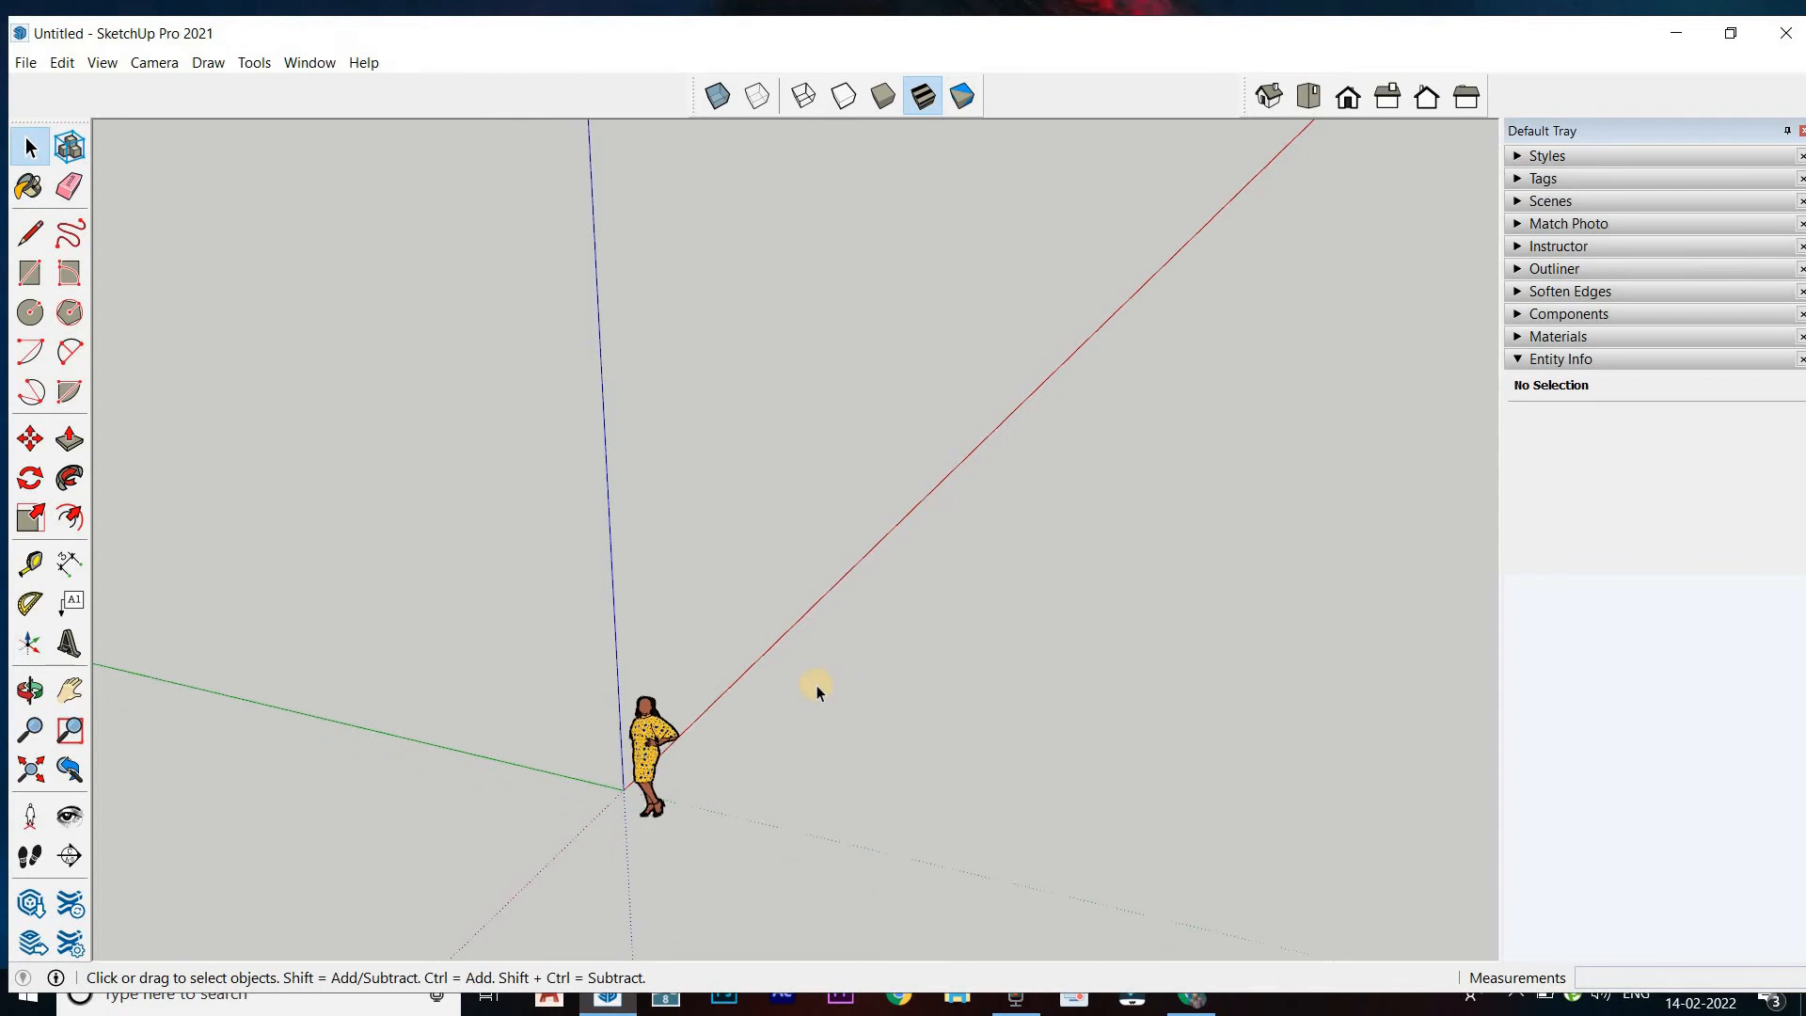
scroll(867, 833, up, 3)
scroll(869, 816, up, 5)
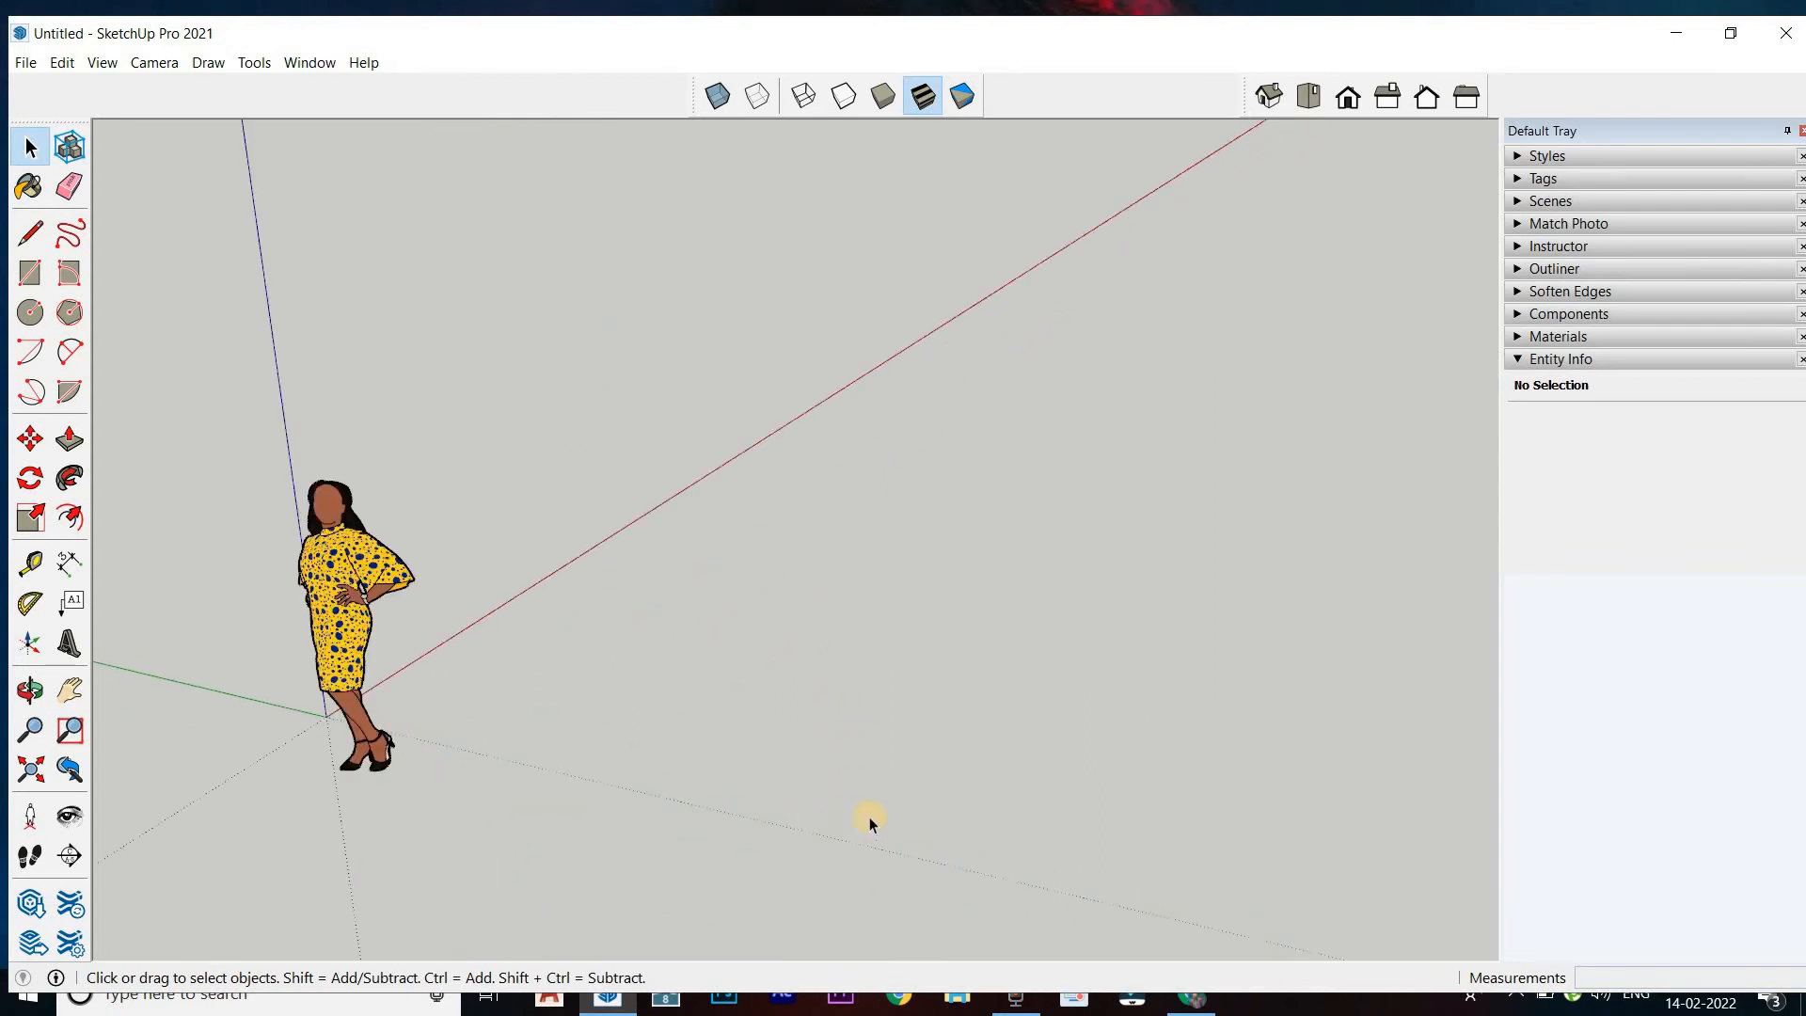
scroll(878, 652, down, 2)
scroll(885, 619, up, 3)
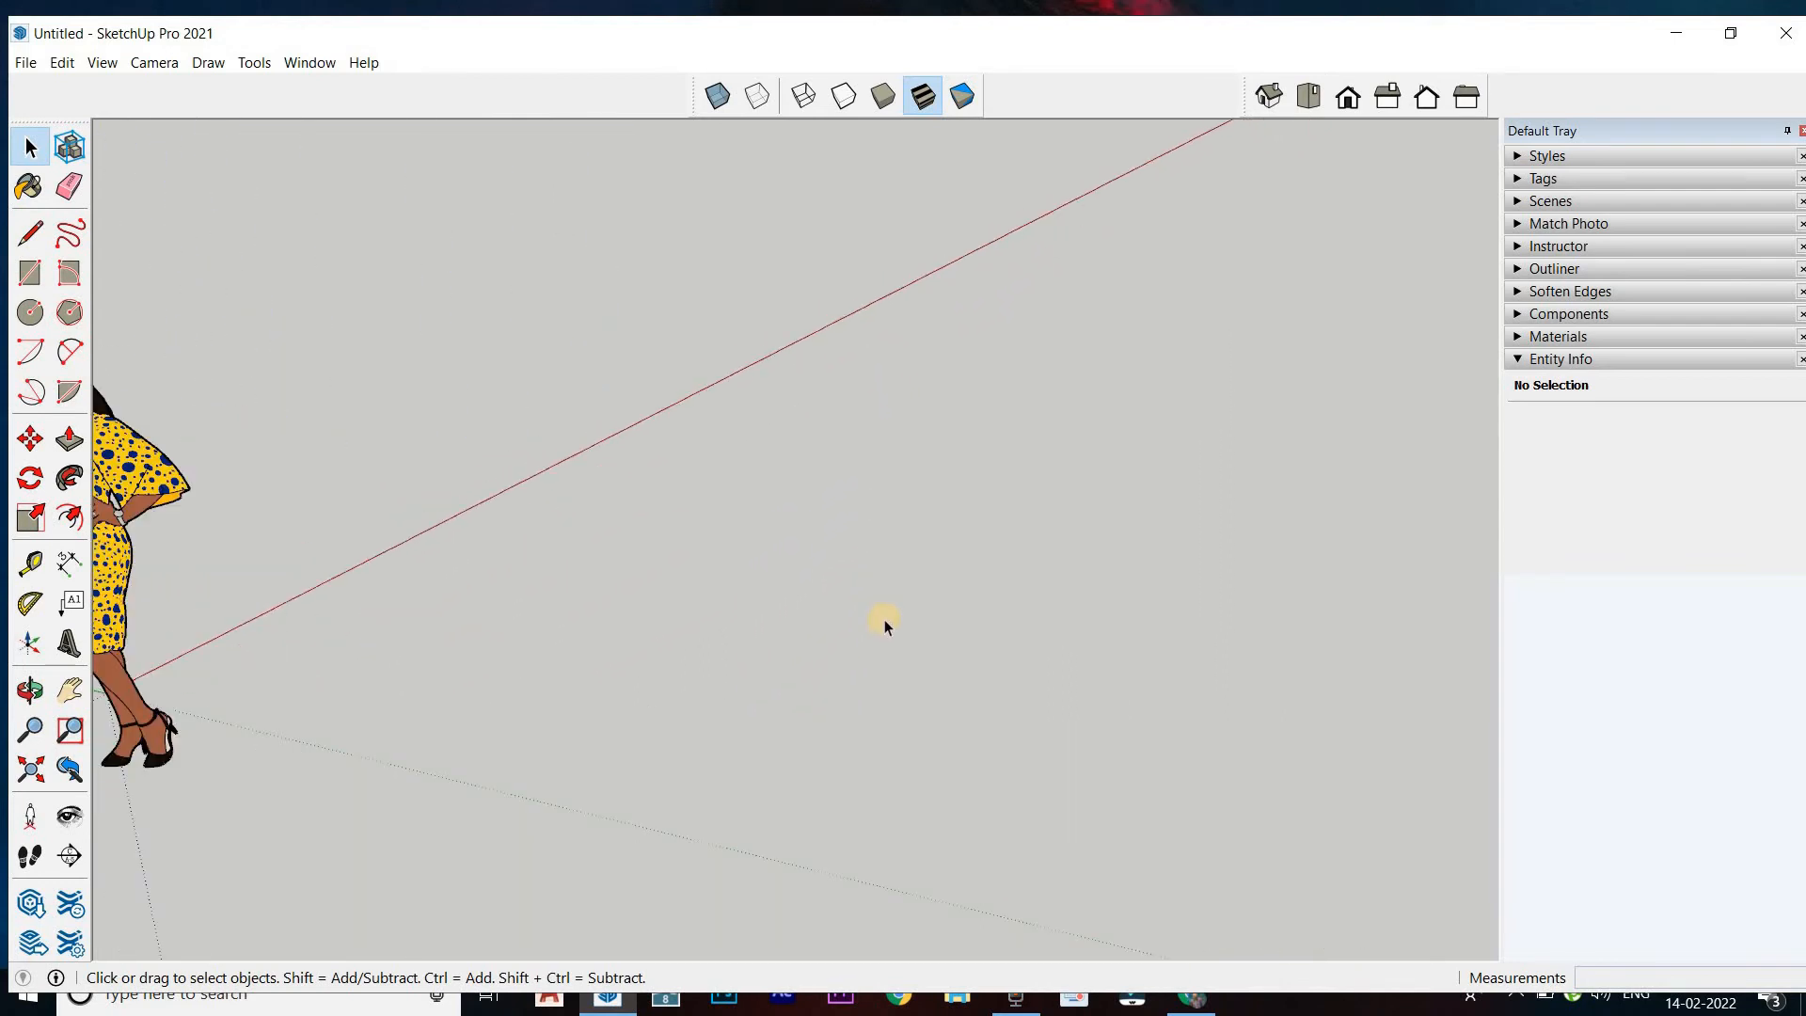
Examine the drawing axes and the scale figure from several angles and distances by orbiting and zooming
scroll(884, 600, down, 5)
scroll(875, 601, down, 3)
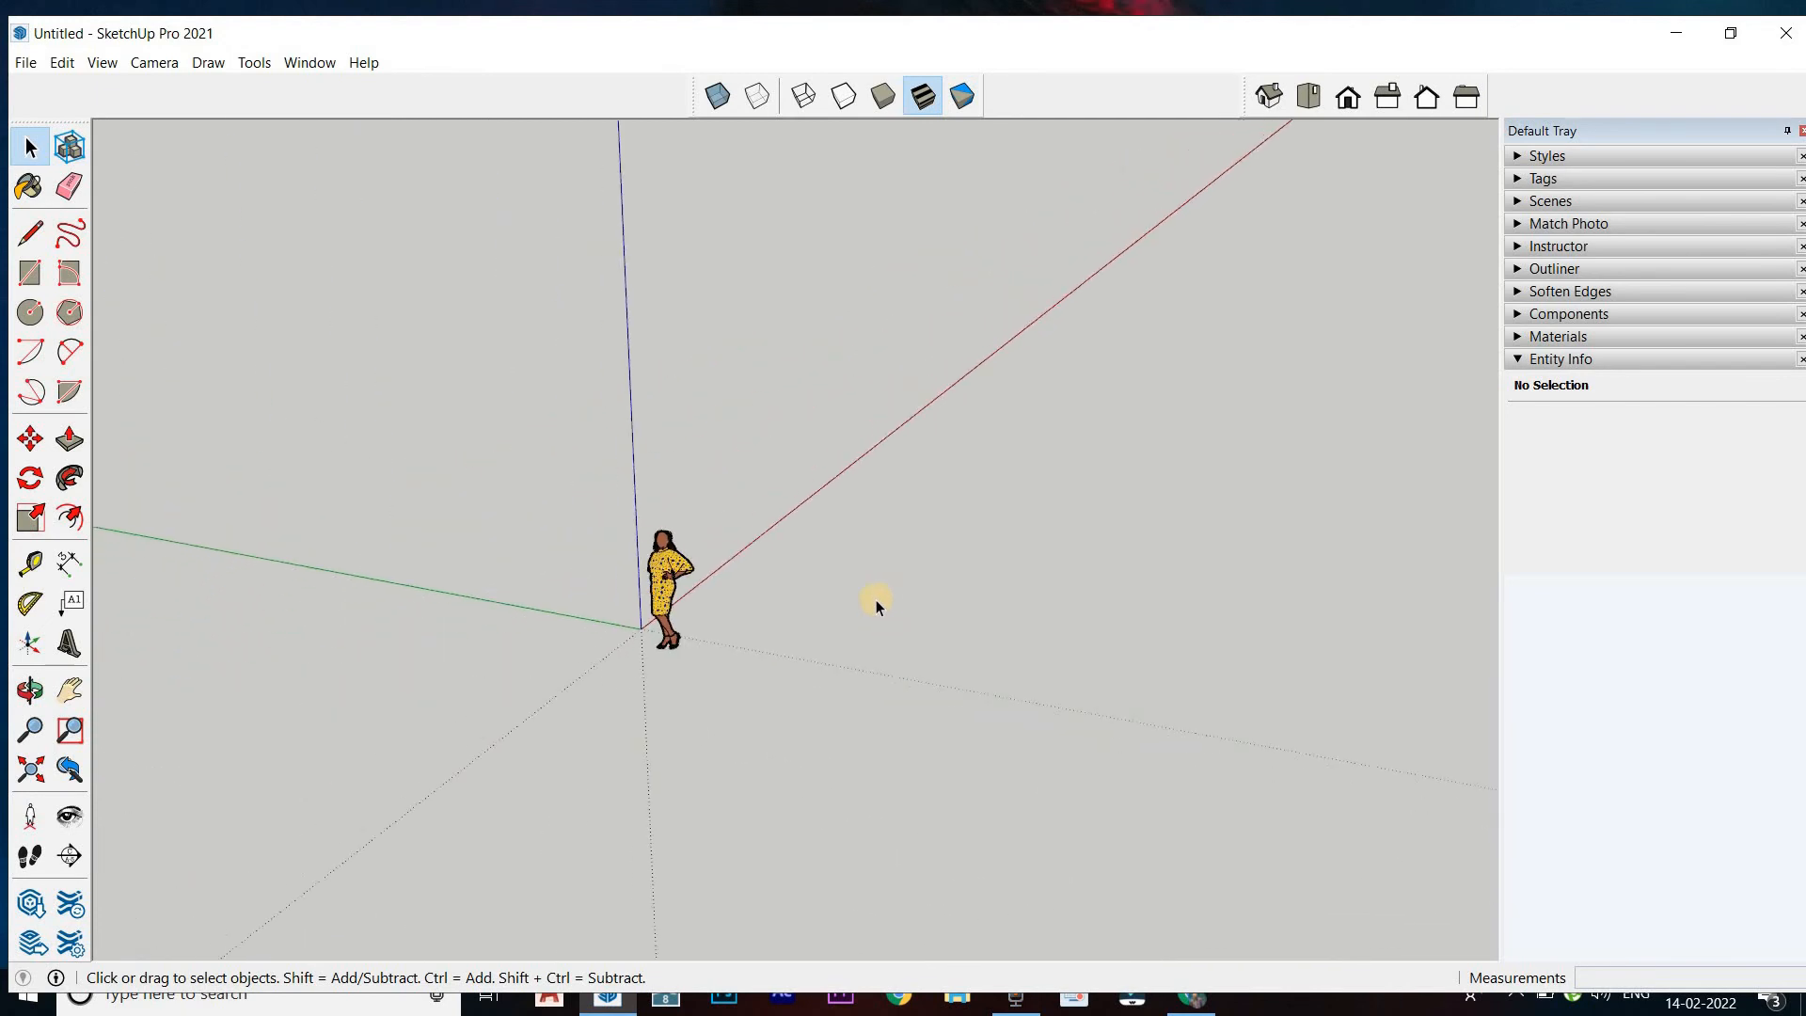
middle_drag(872, 658, 910, 583)
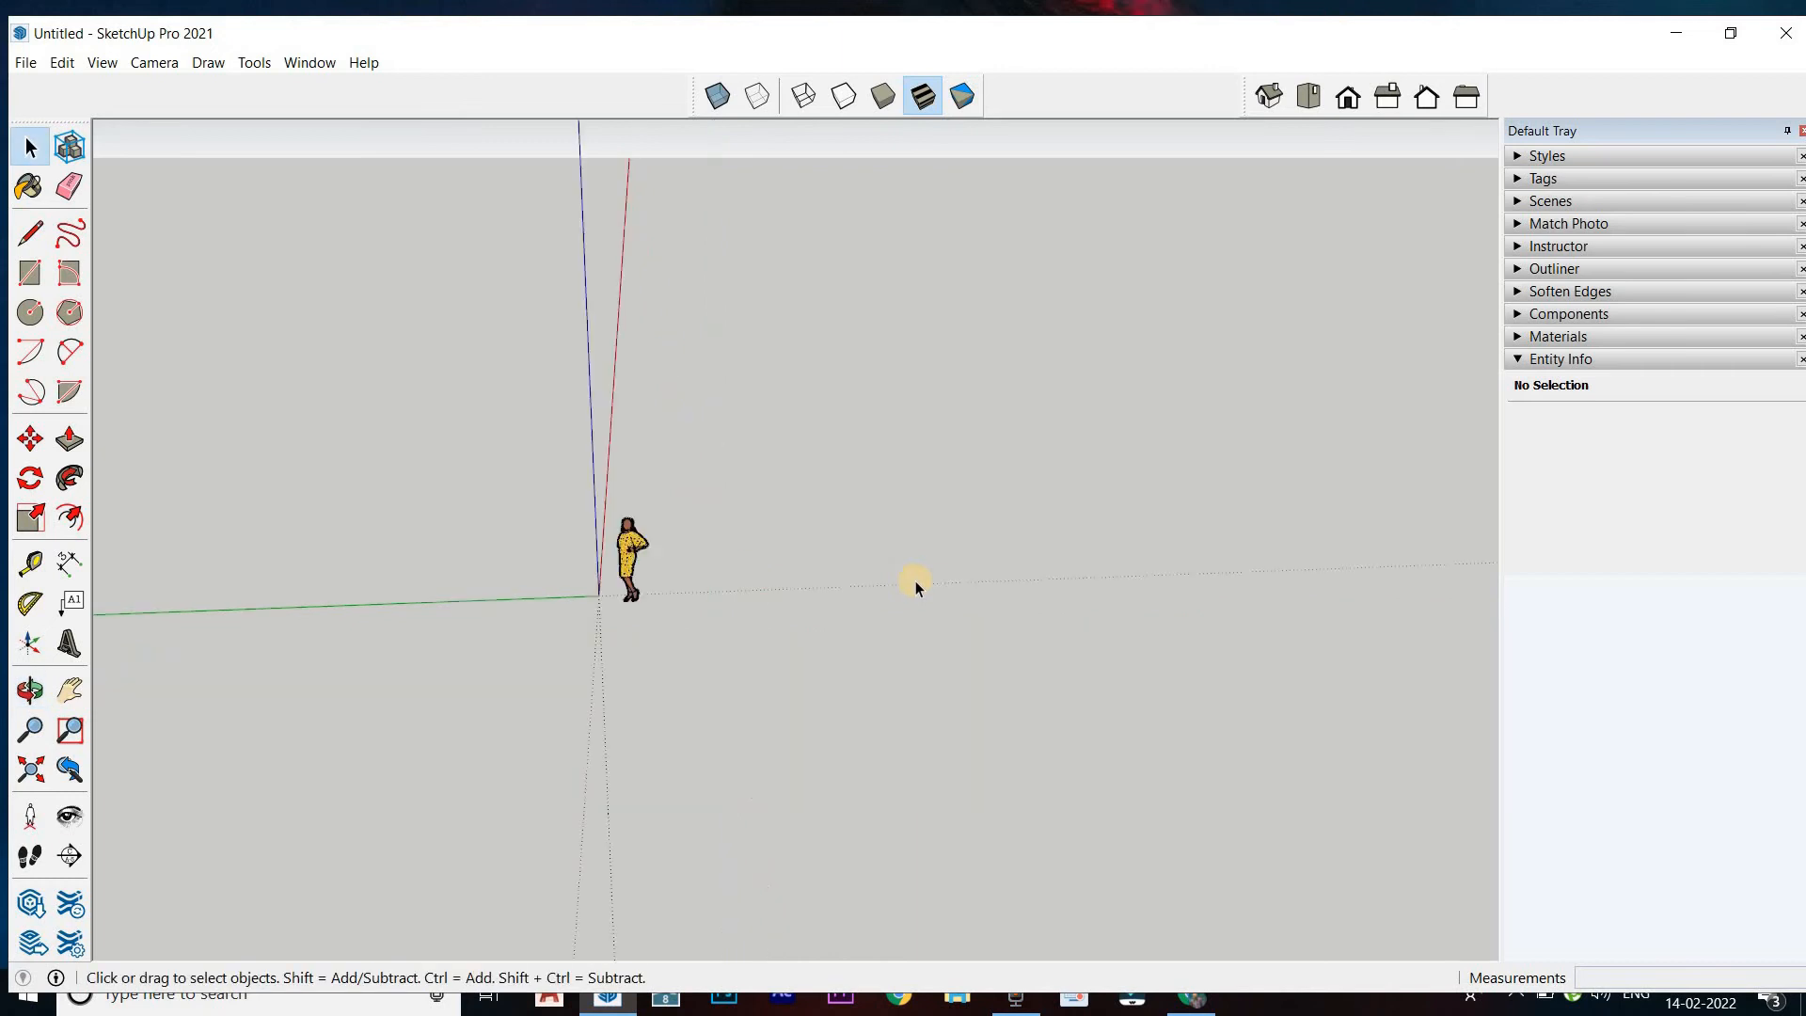
middle_drag(939, 516, 663, 550)
key(space)
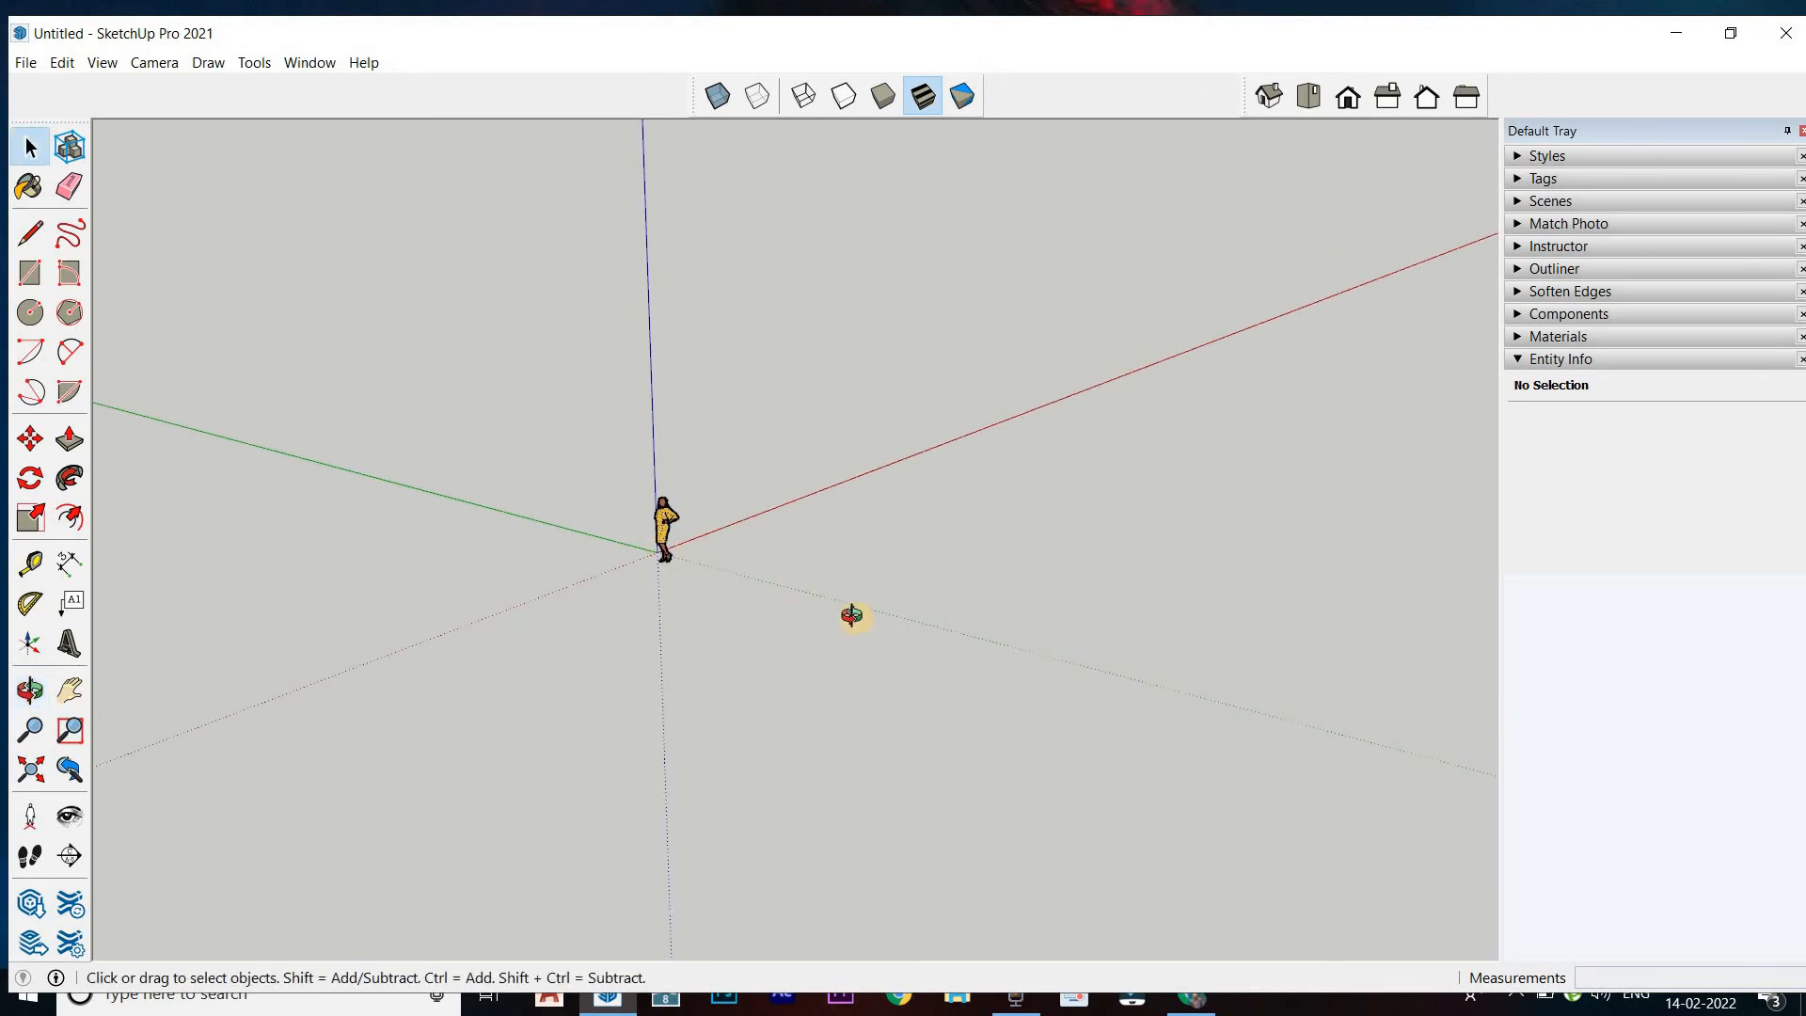
middle_drag(851, 612, 773, 659)
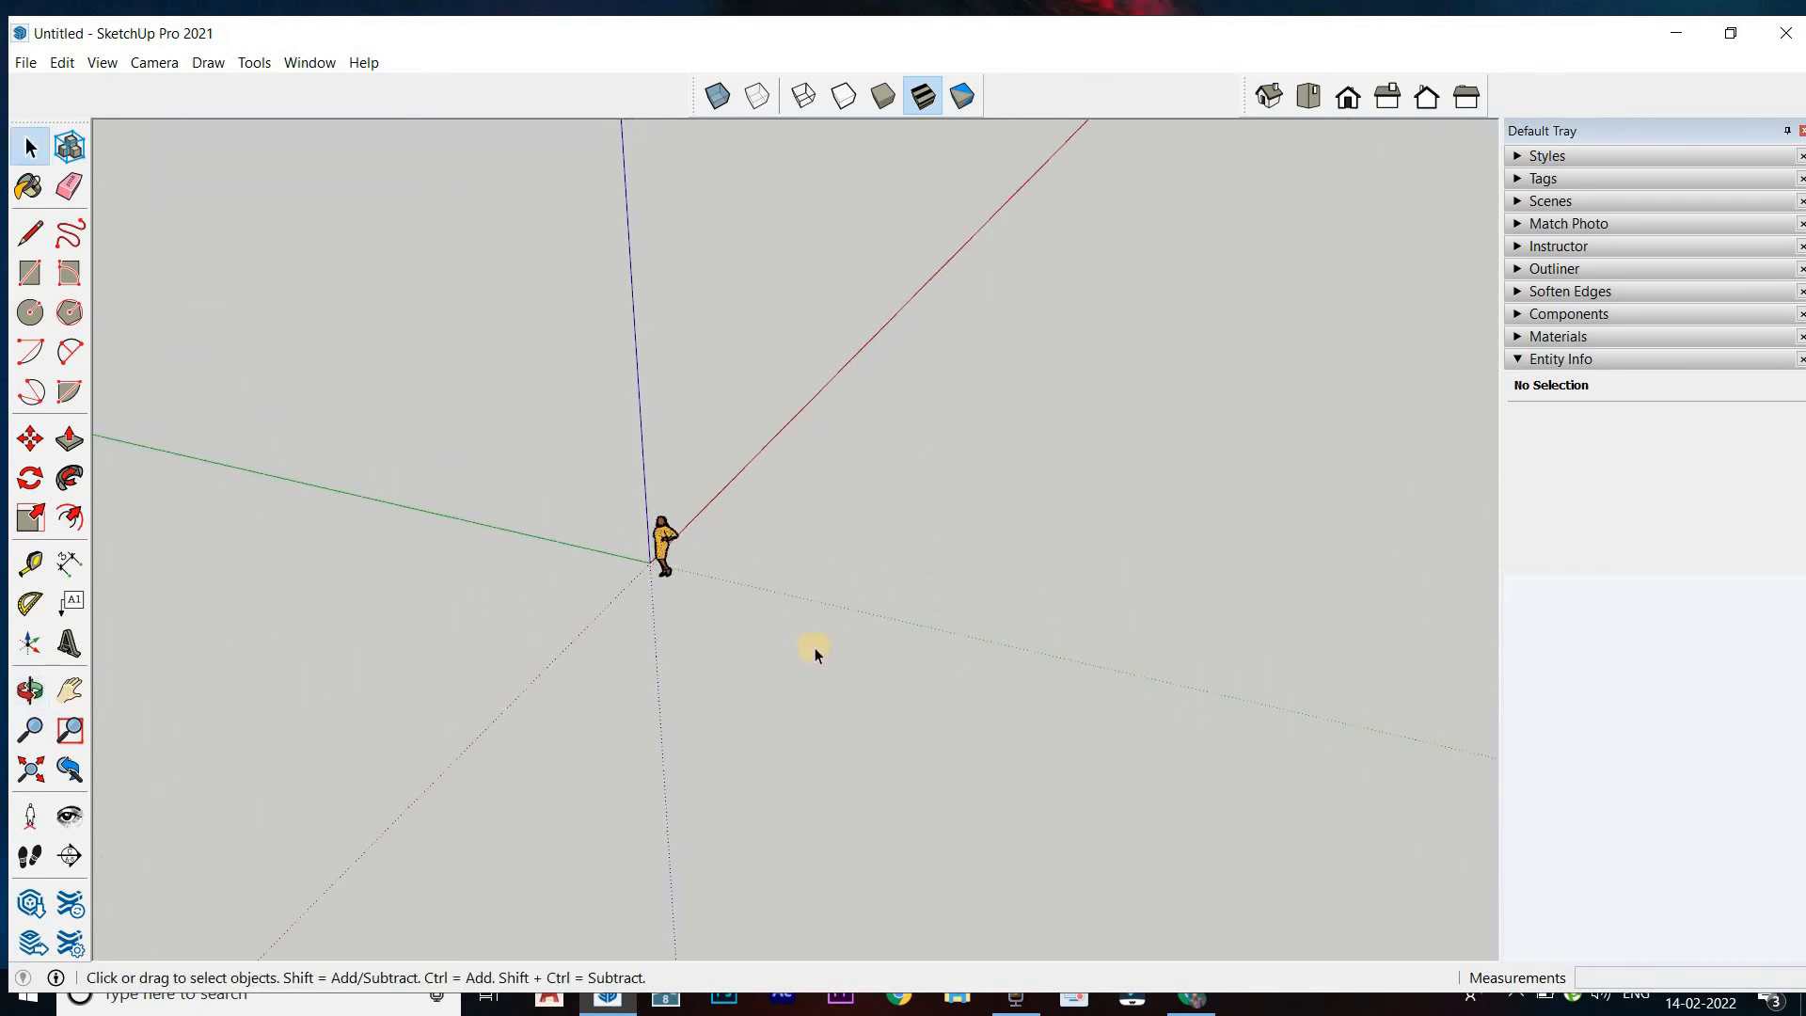
scroll(772, 551, up, 3)
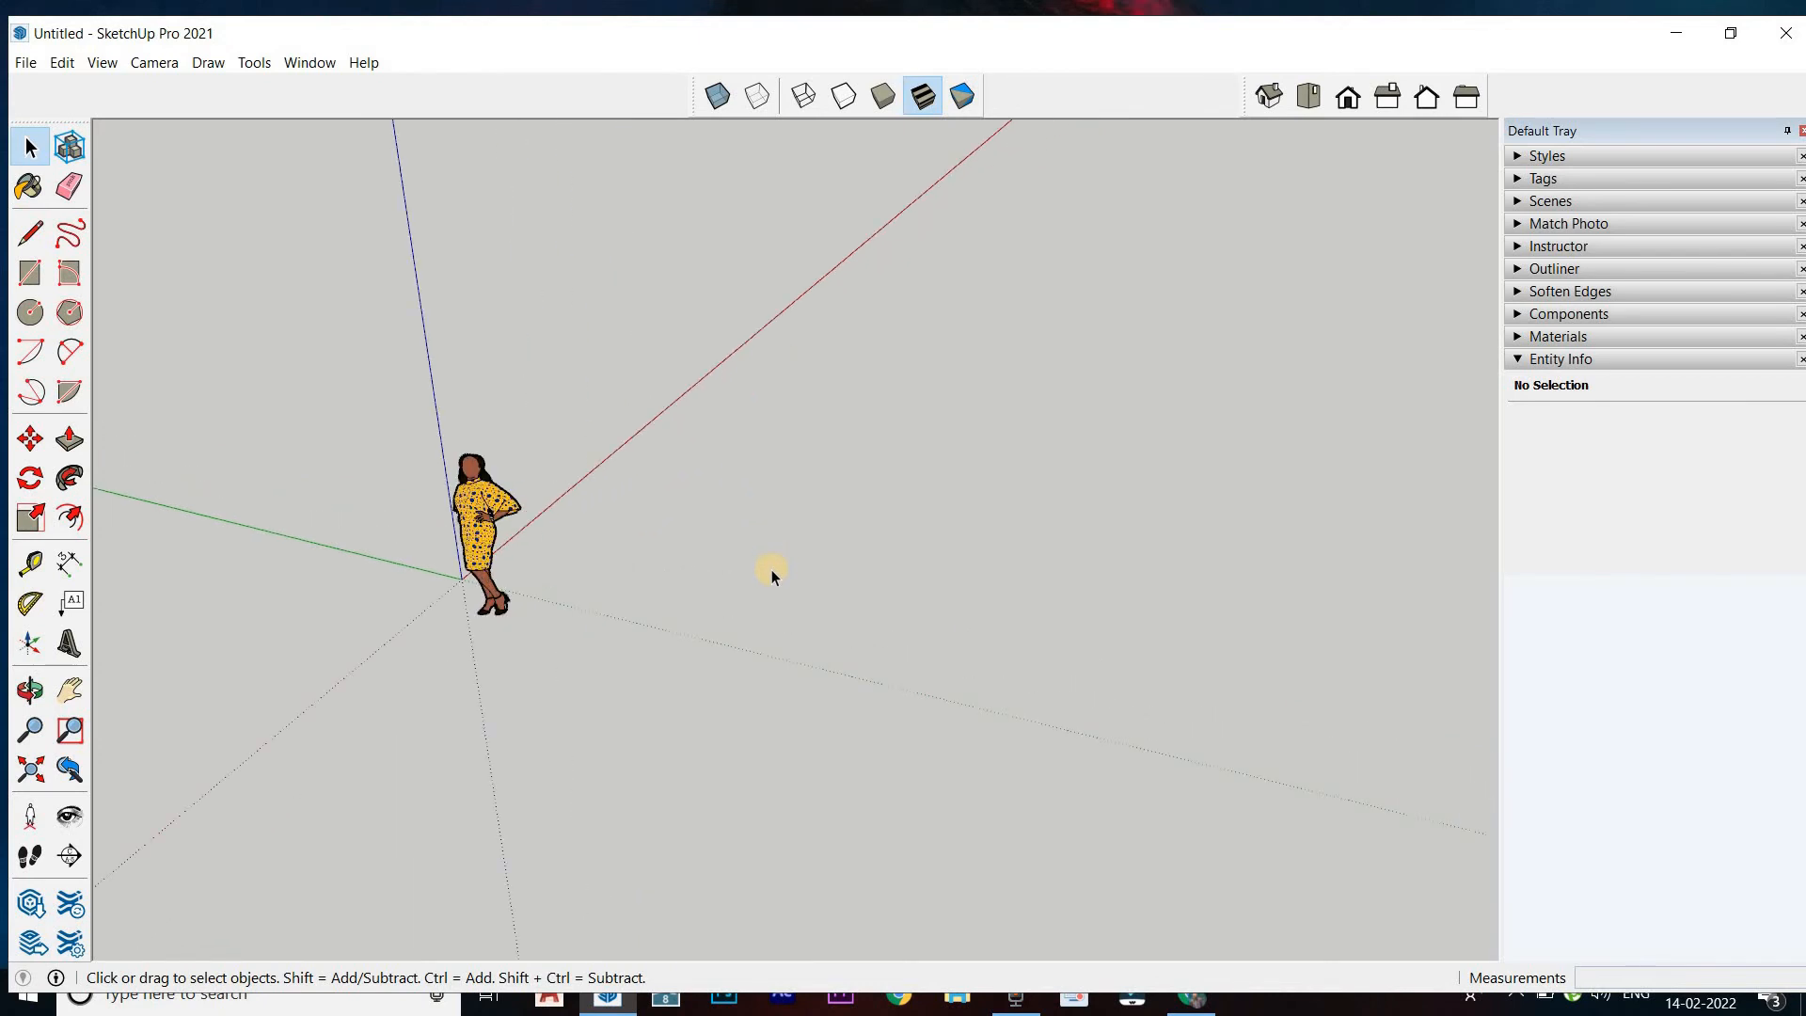
scroll(772, 574, up, 2)
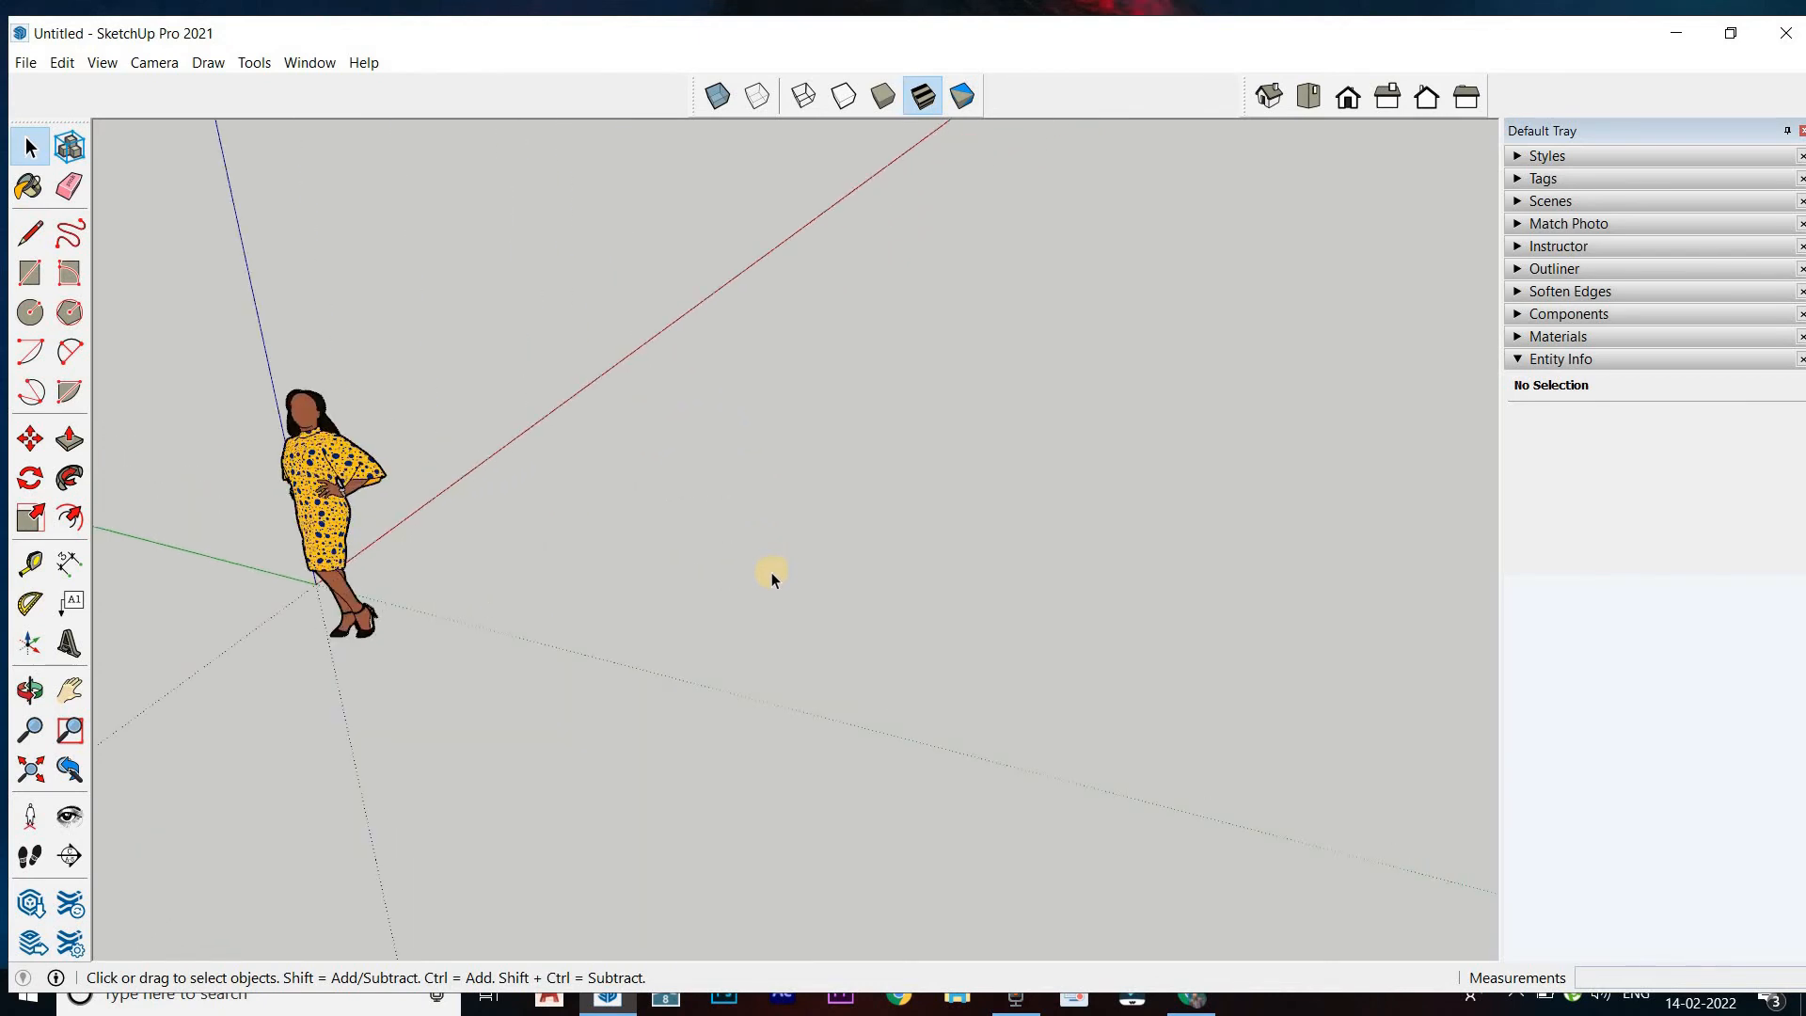
scroll(771, 572, down, 3)
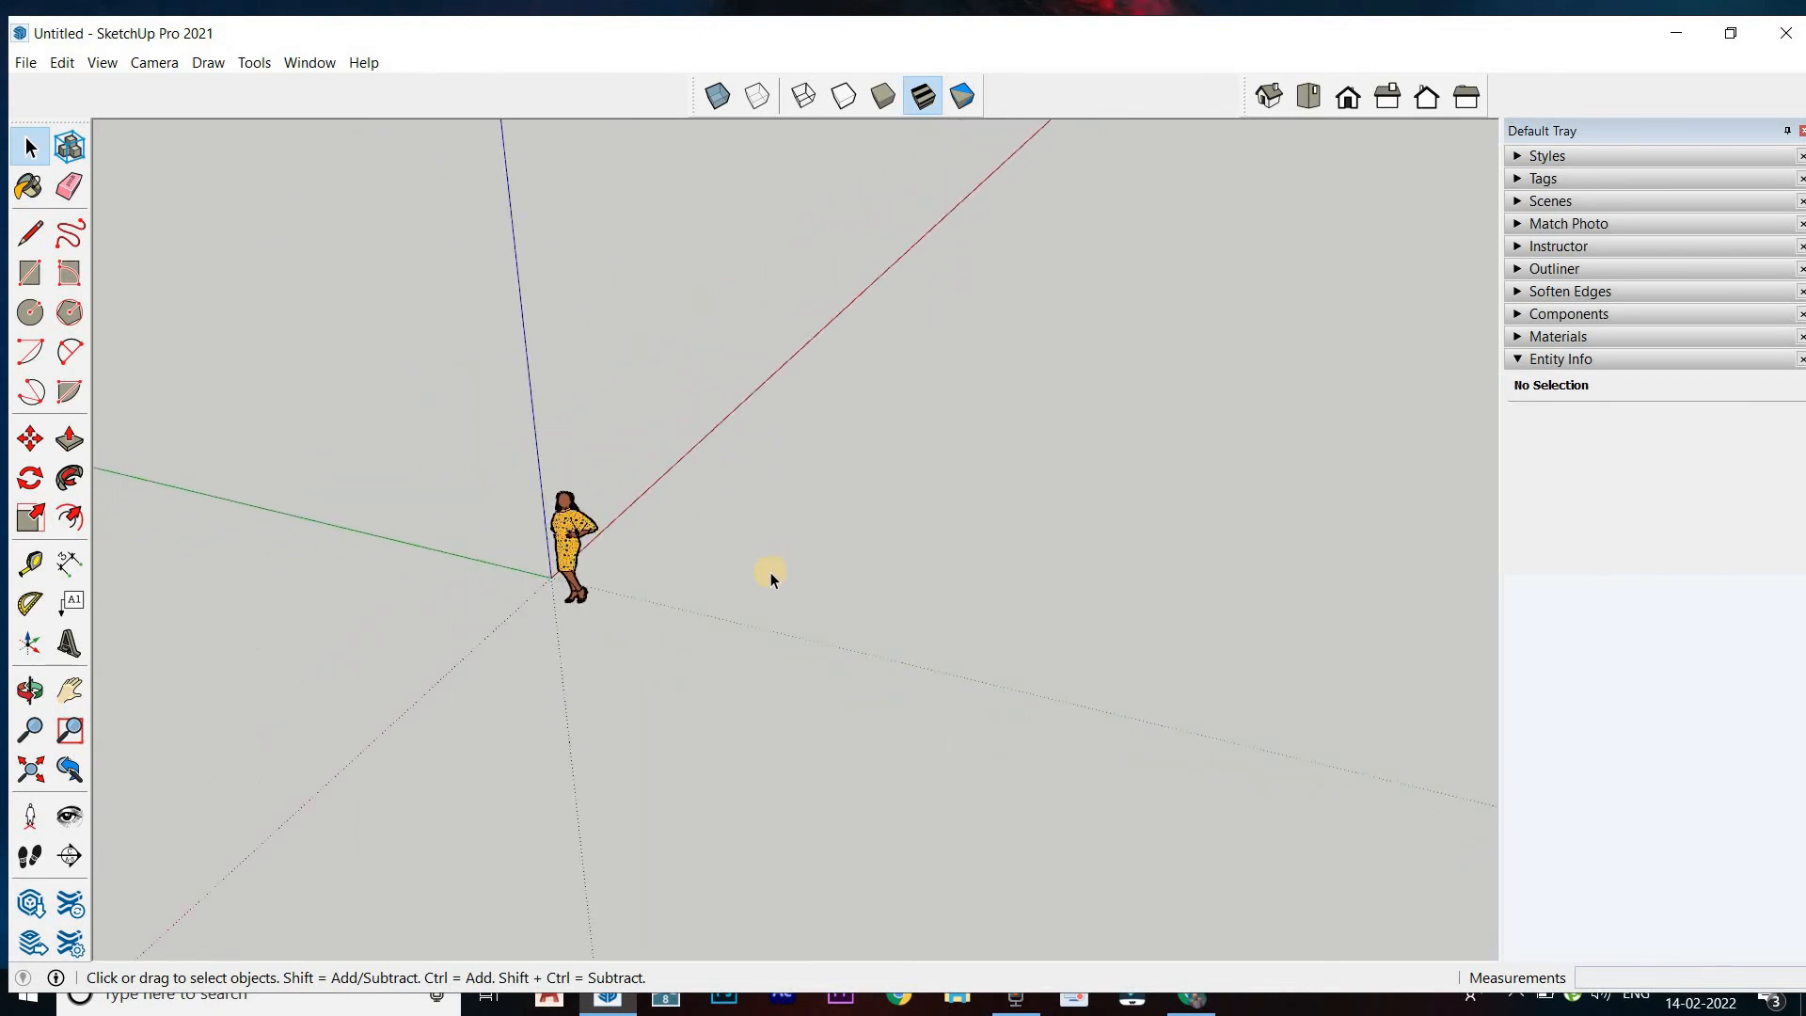
scroll(771, 572, down, 2)
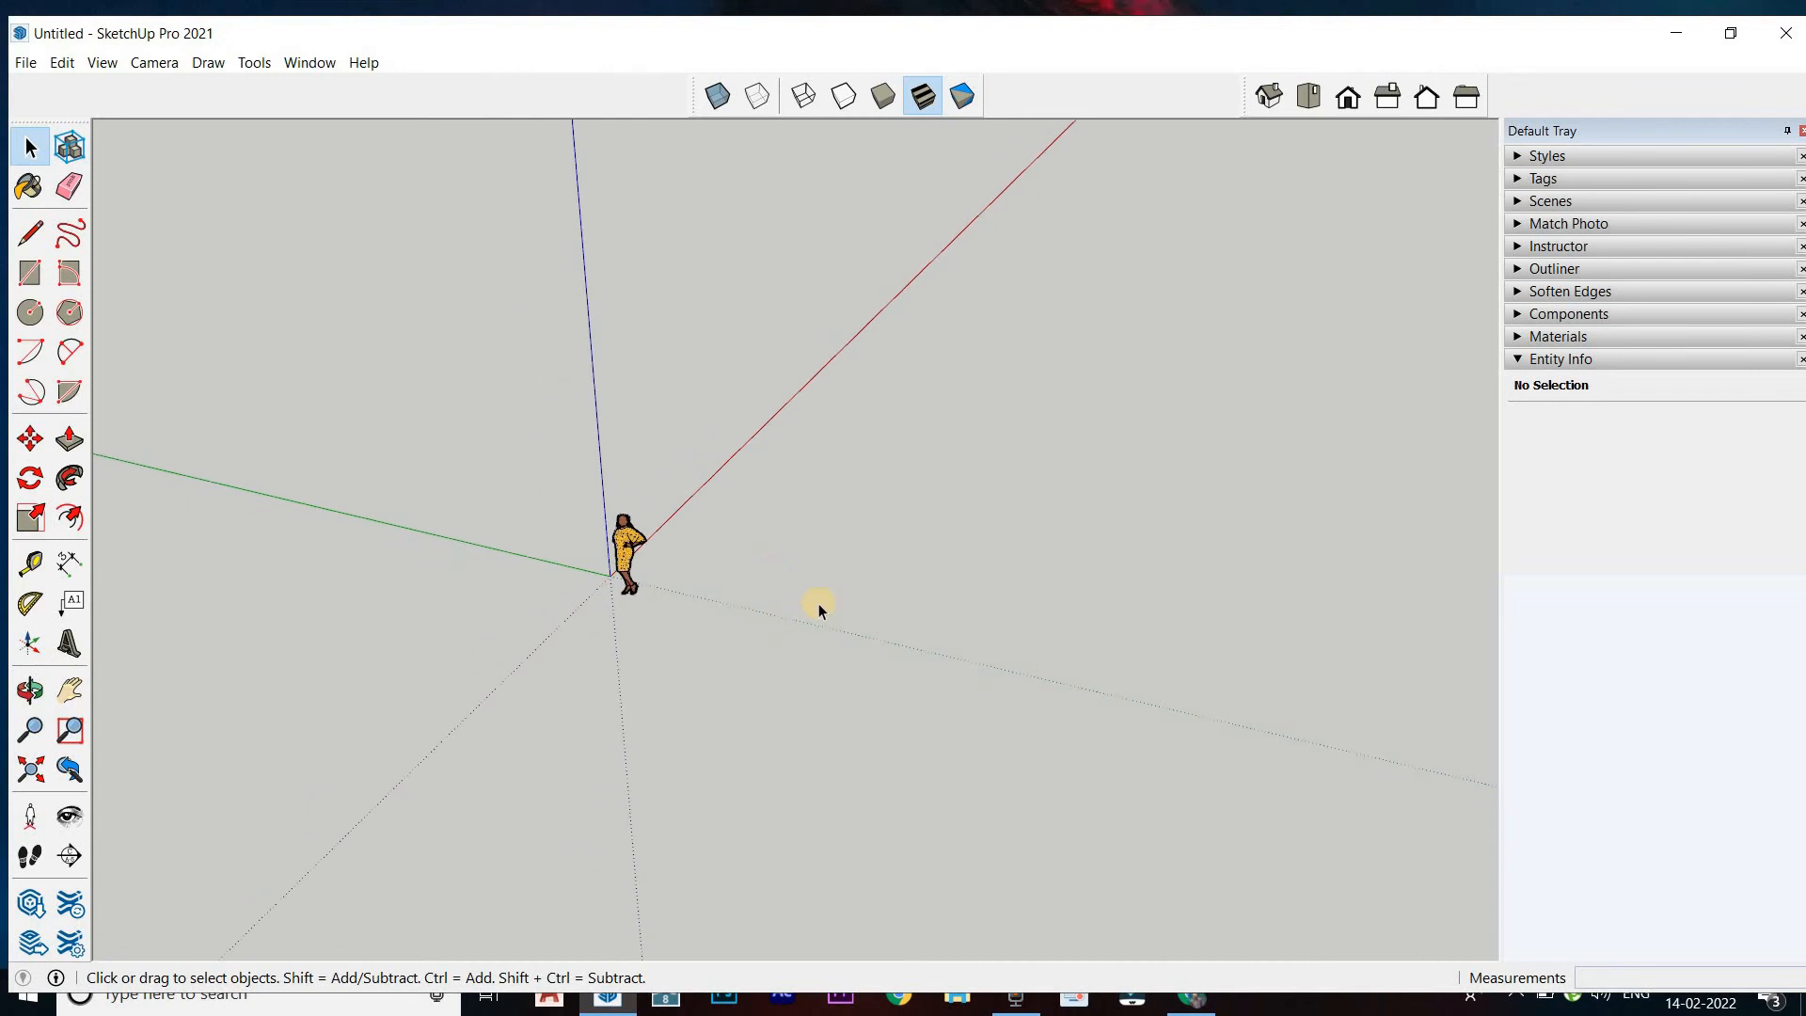
middle_drag(885, 584, 974, 569)
click(29, 146)
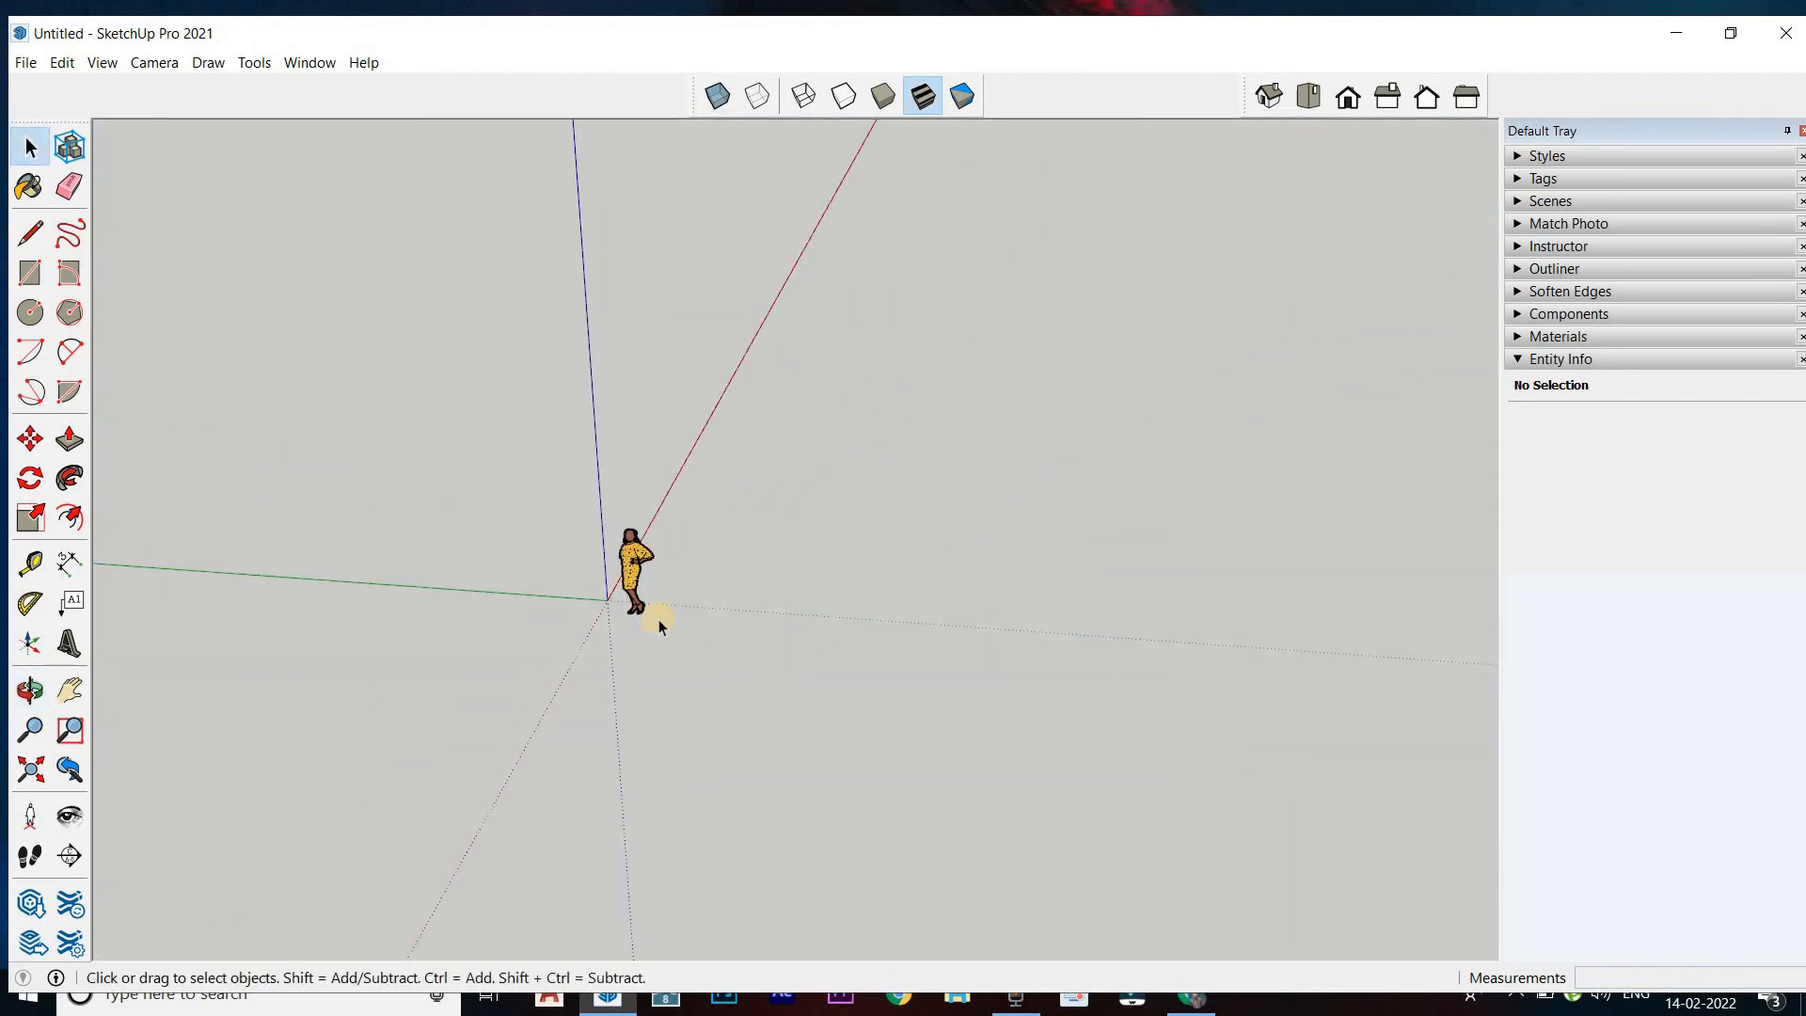
Draw a 20' line parallel to the green axis in the empty area beside the scale figure
click(27, 235)
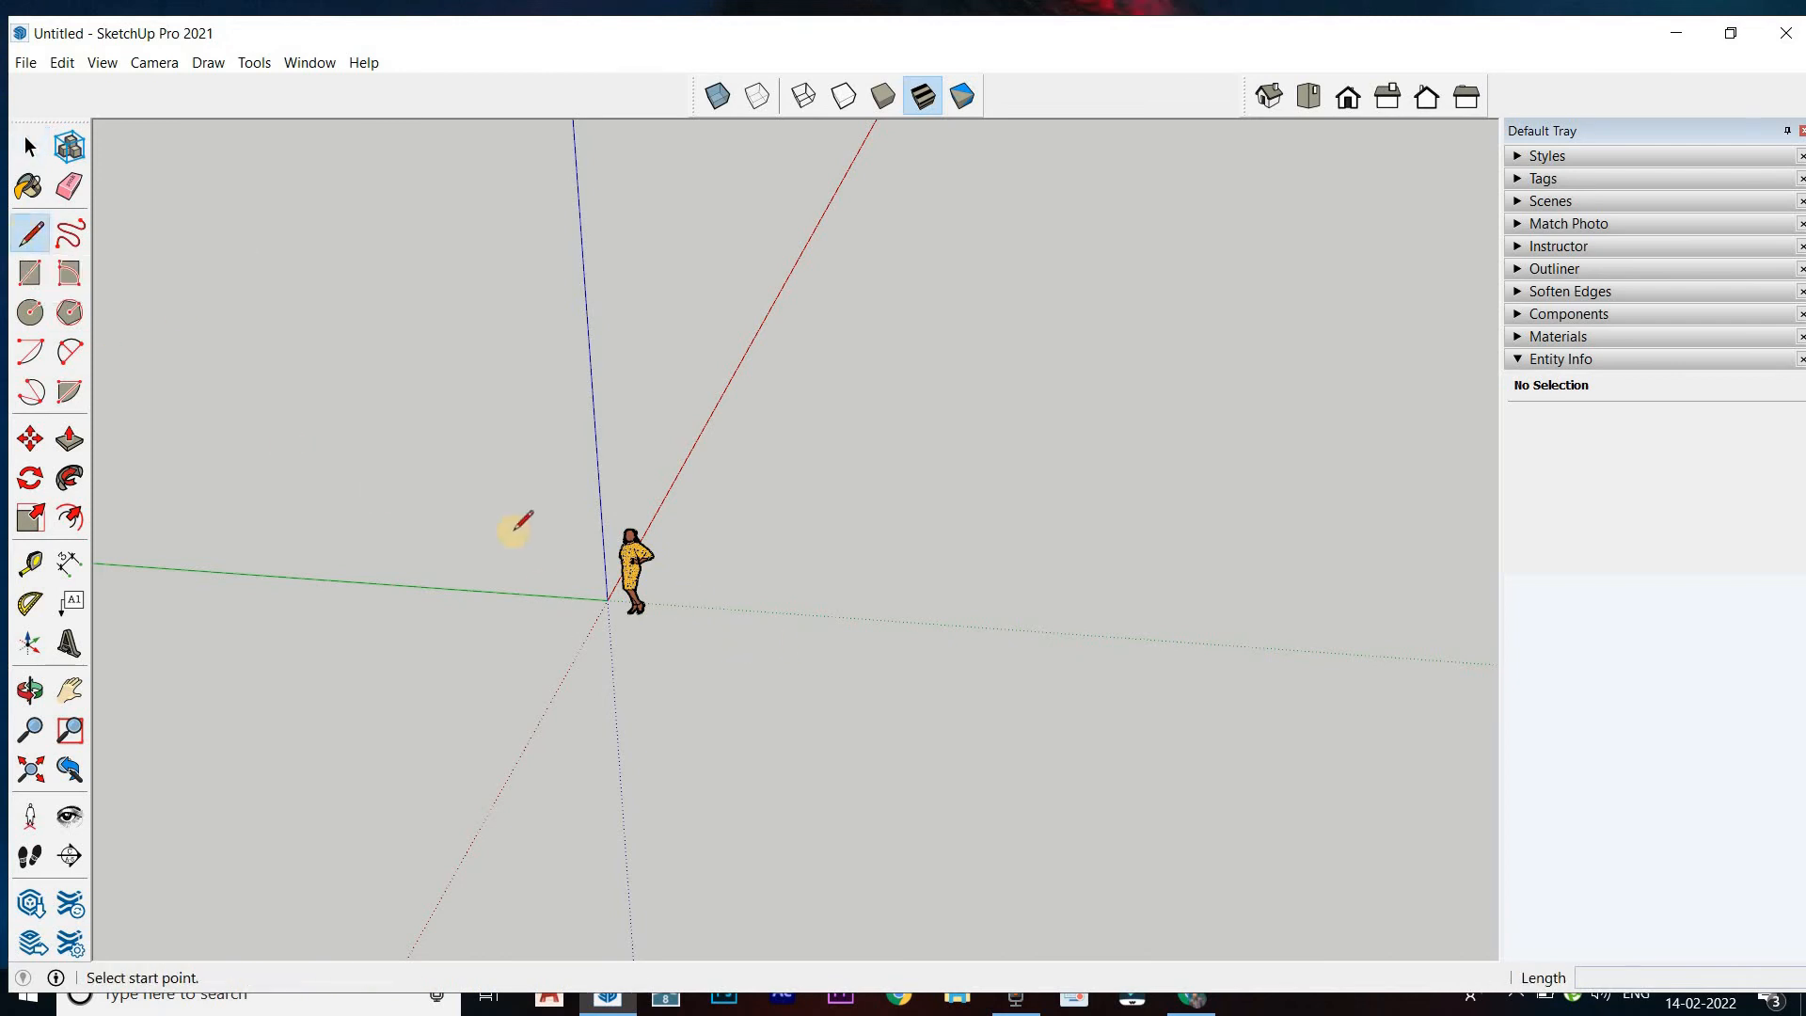
middle_drag(550, 739, 1014, 649)
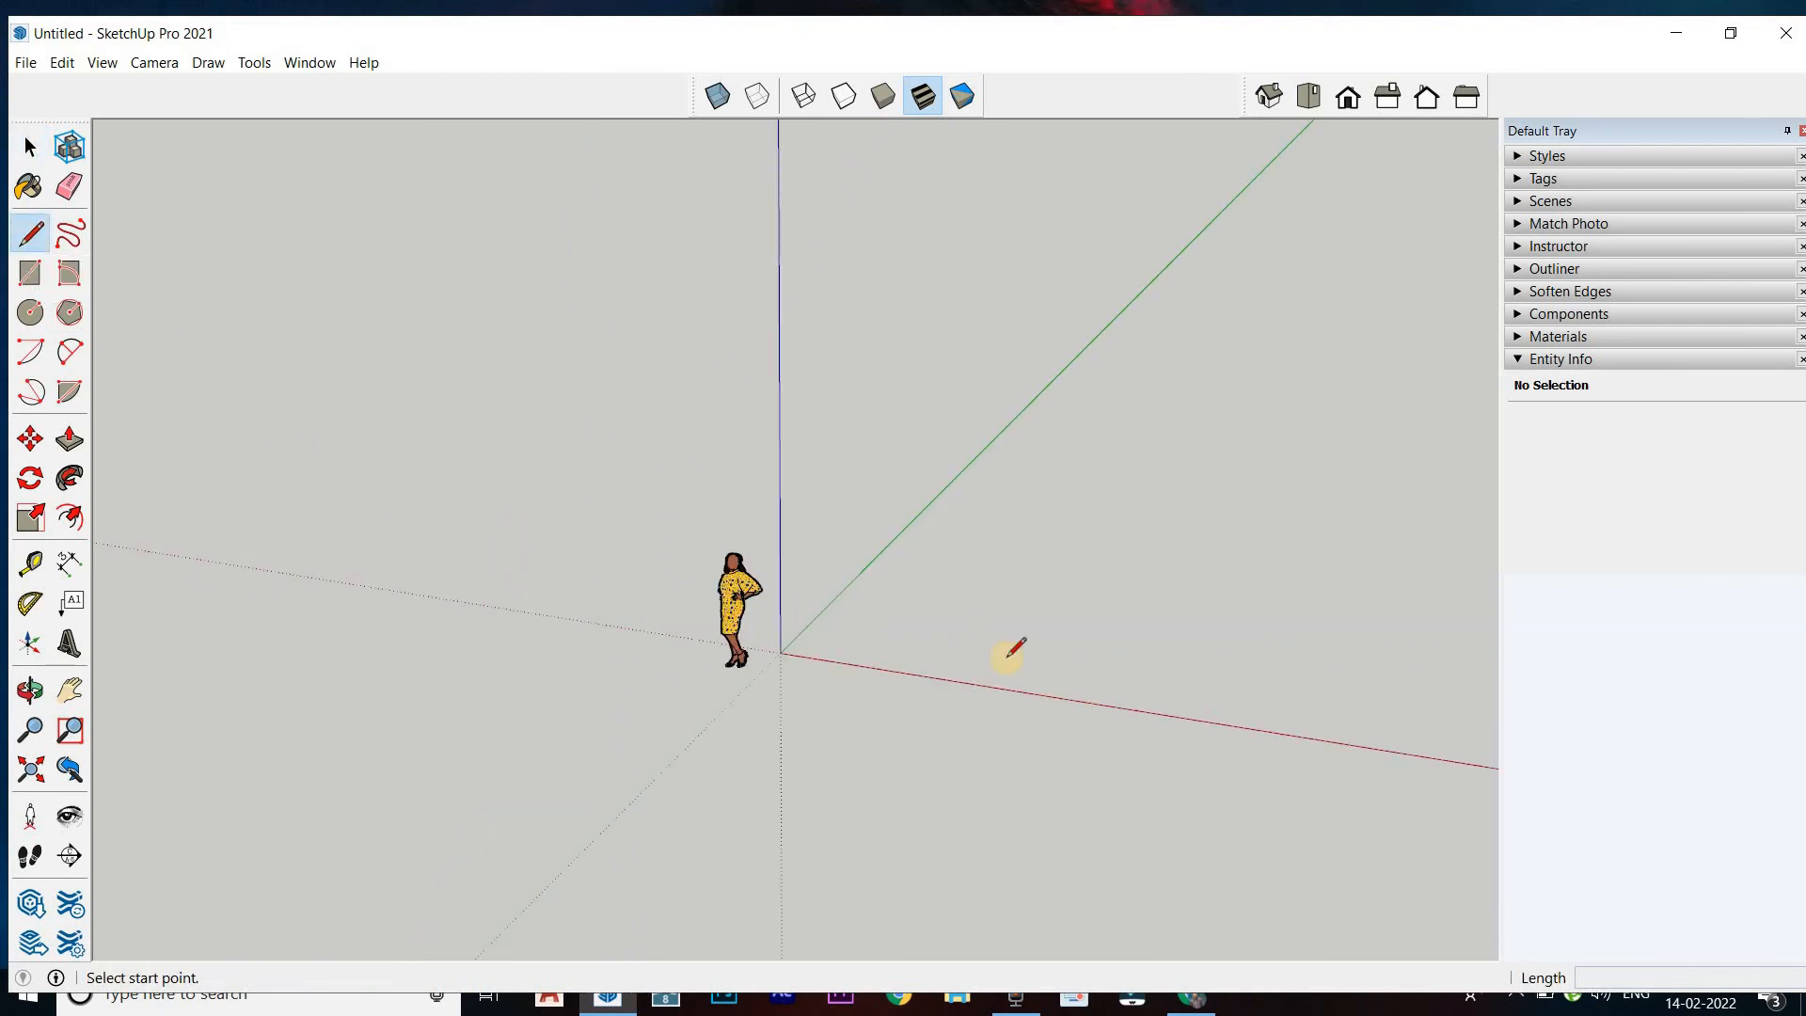
click(972, 630)
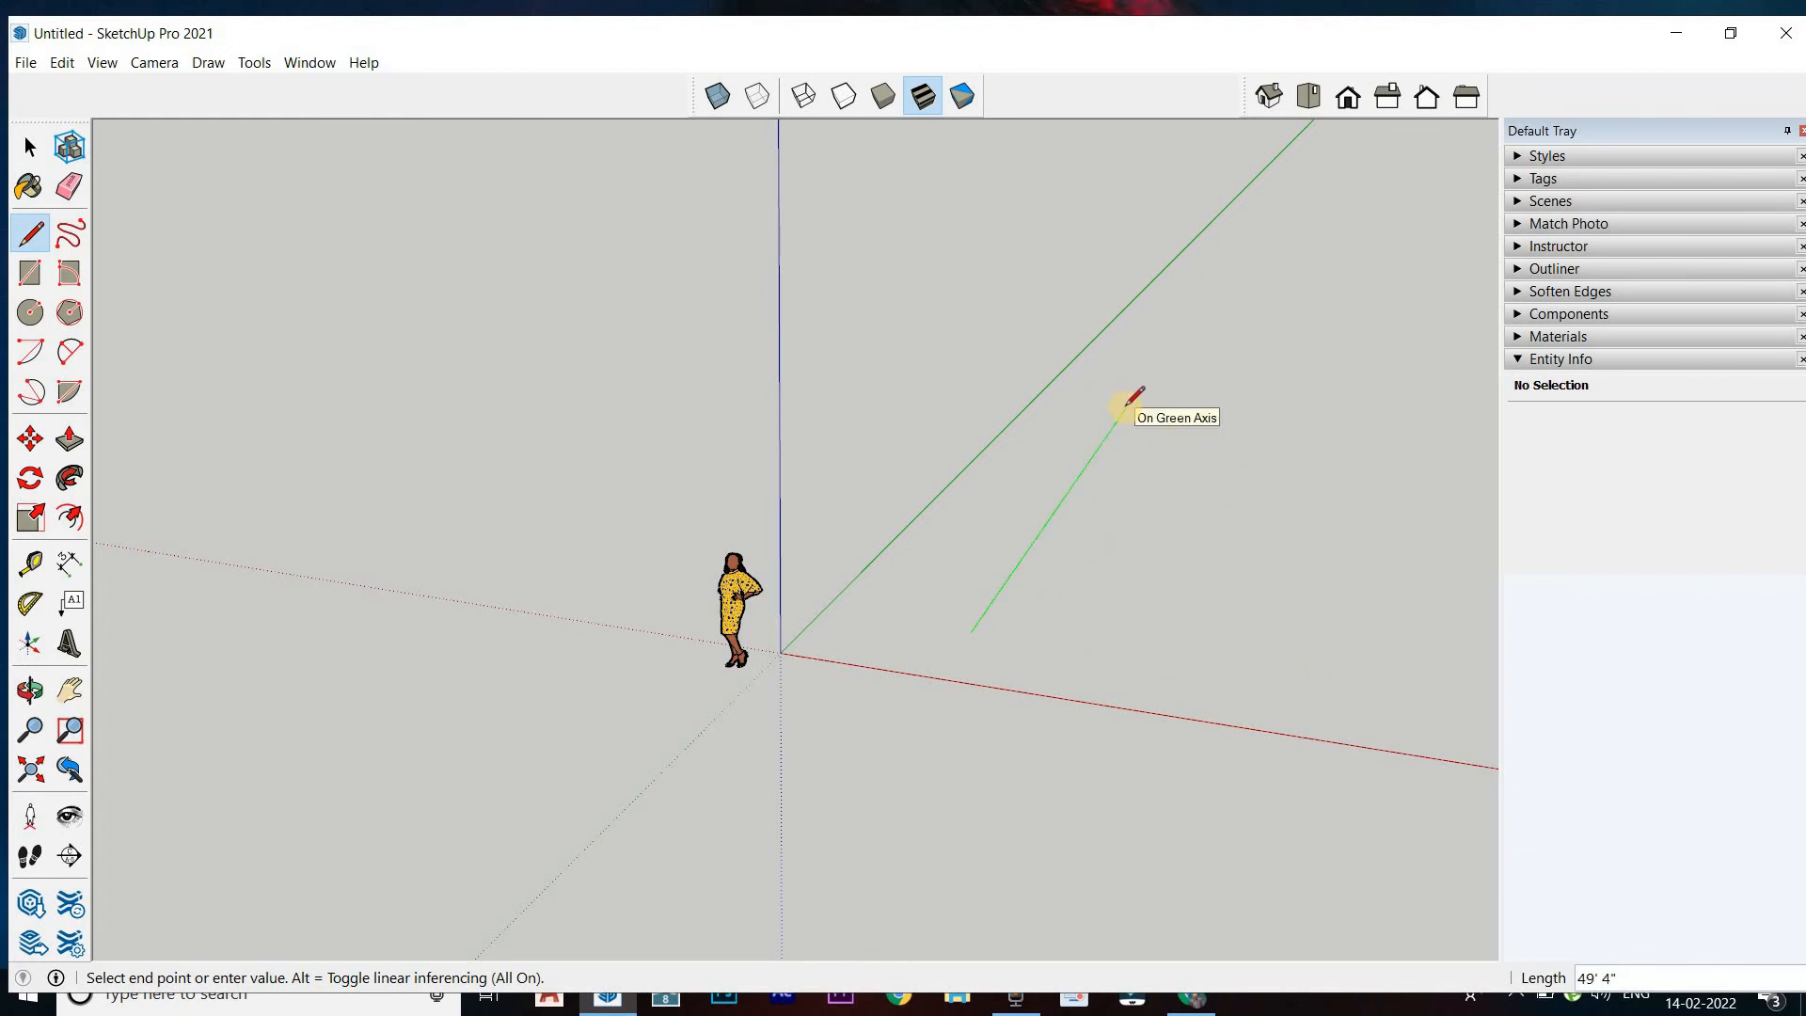
key(Return)
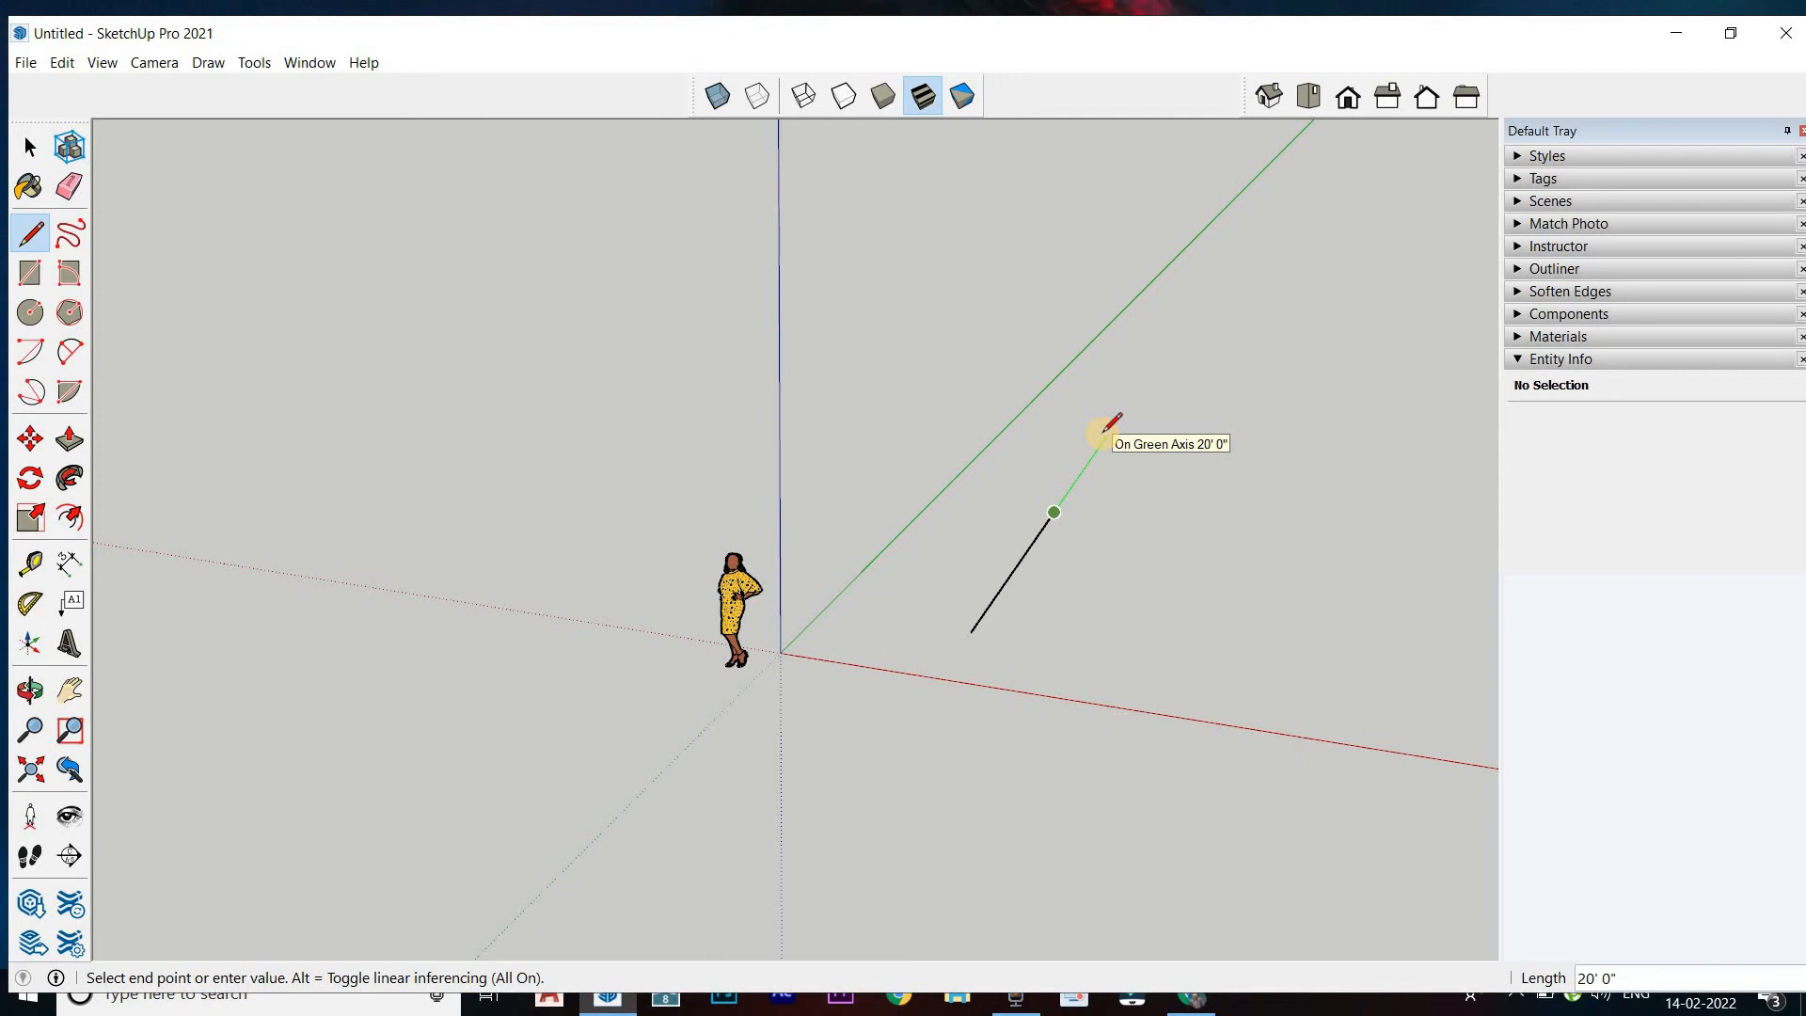
Try locking the next line segment's direction to the blue, red and green axes in turn, and cancel the segment
key(Up)
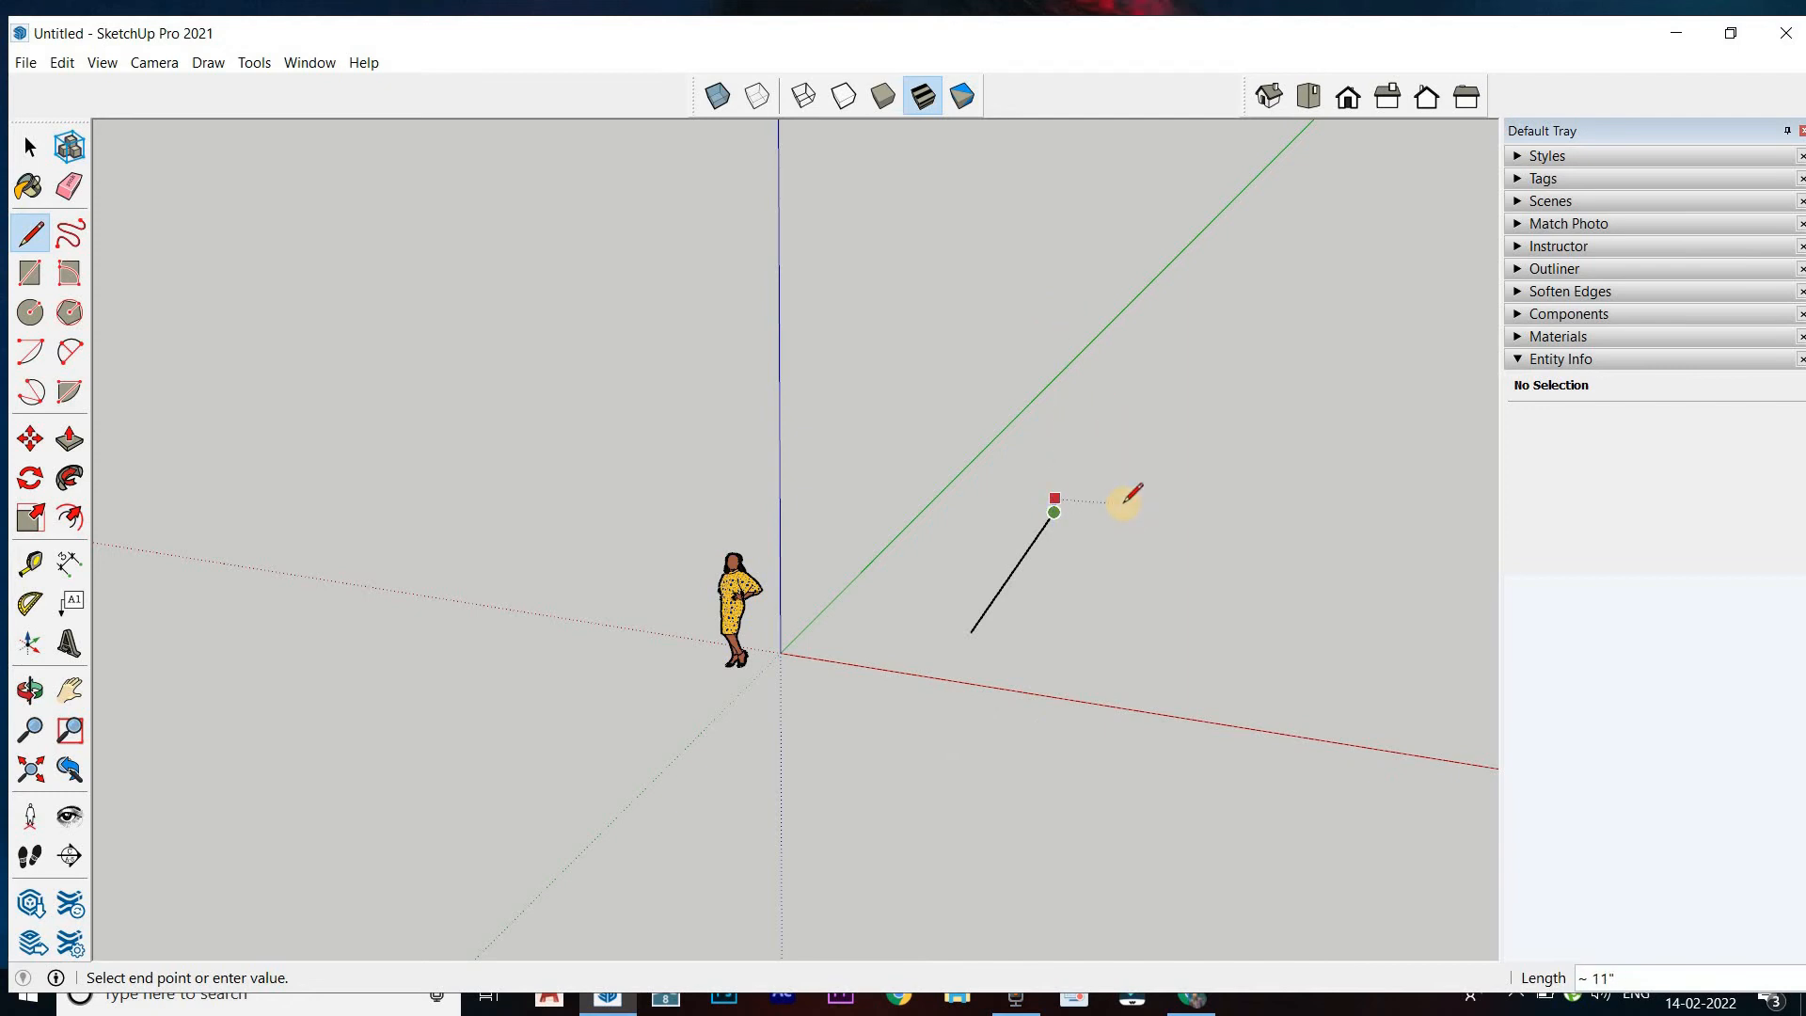
key(Right)
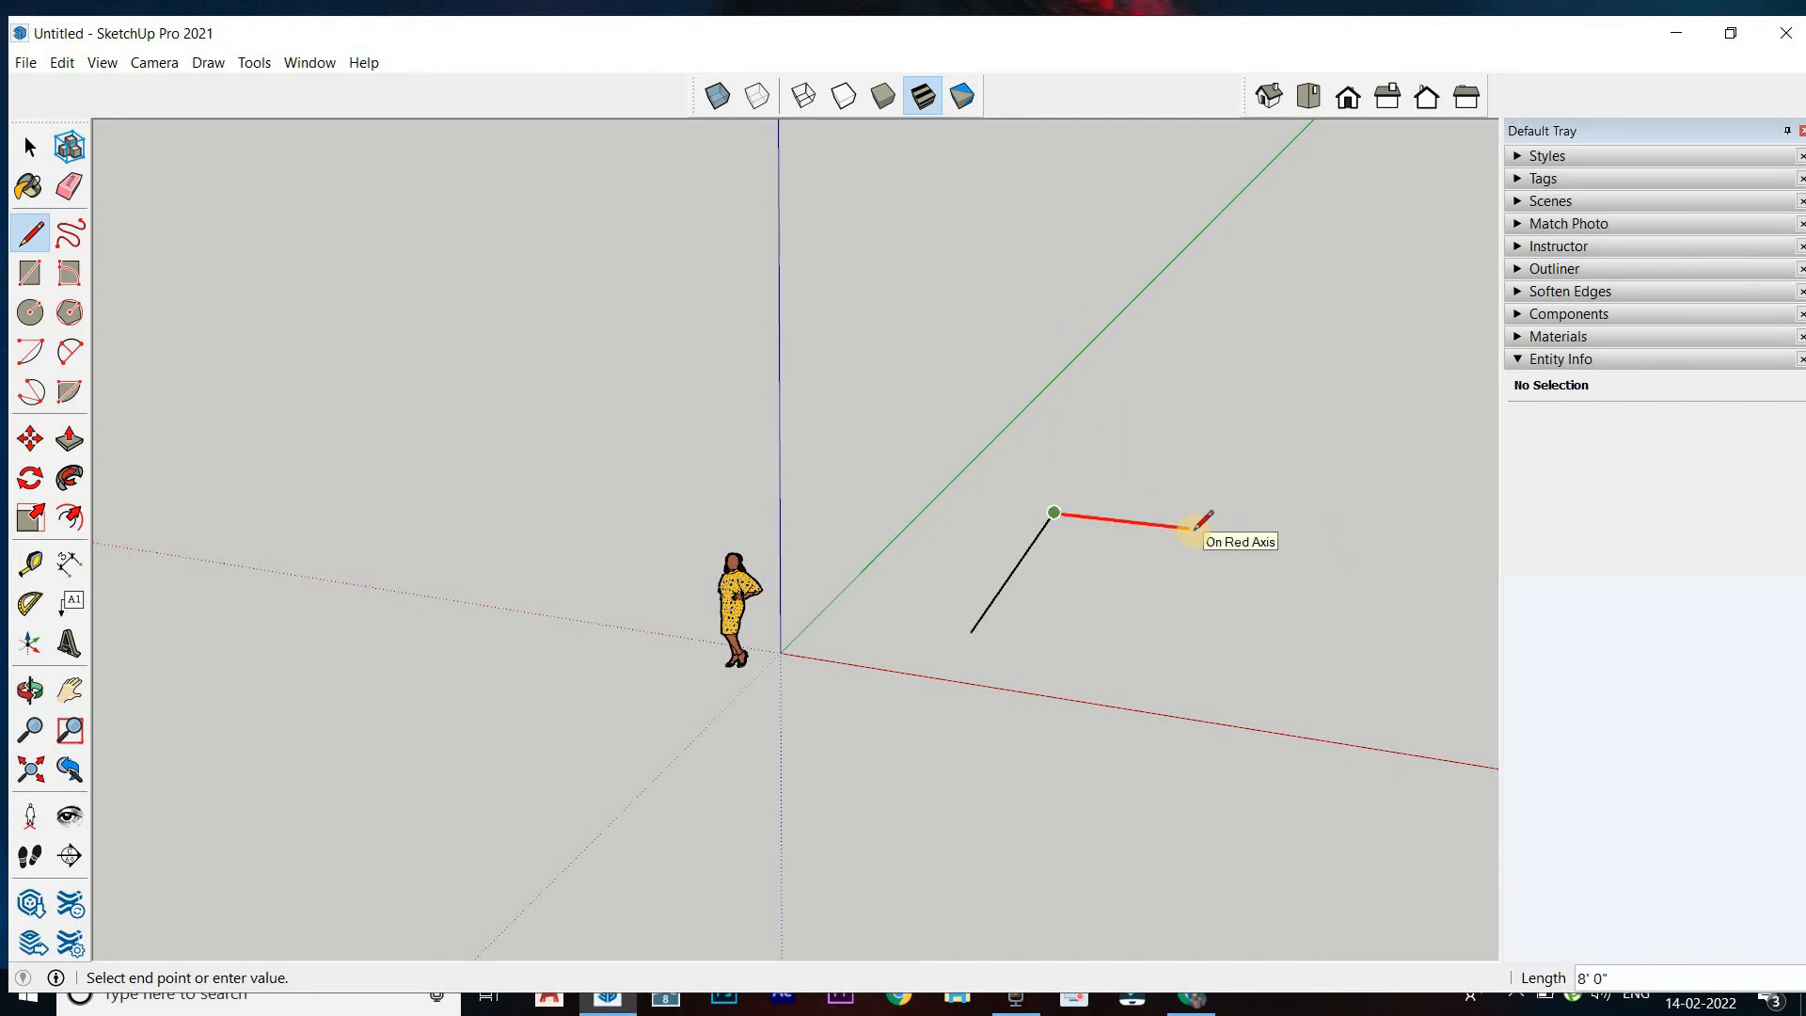
key(Left)
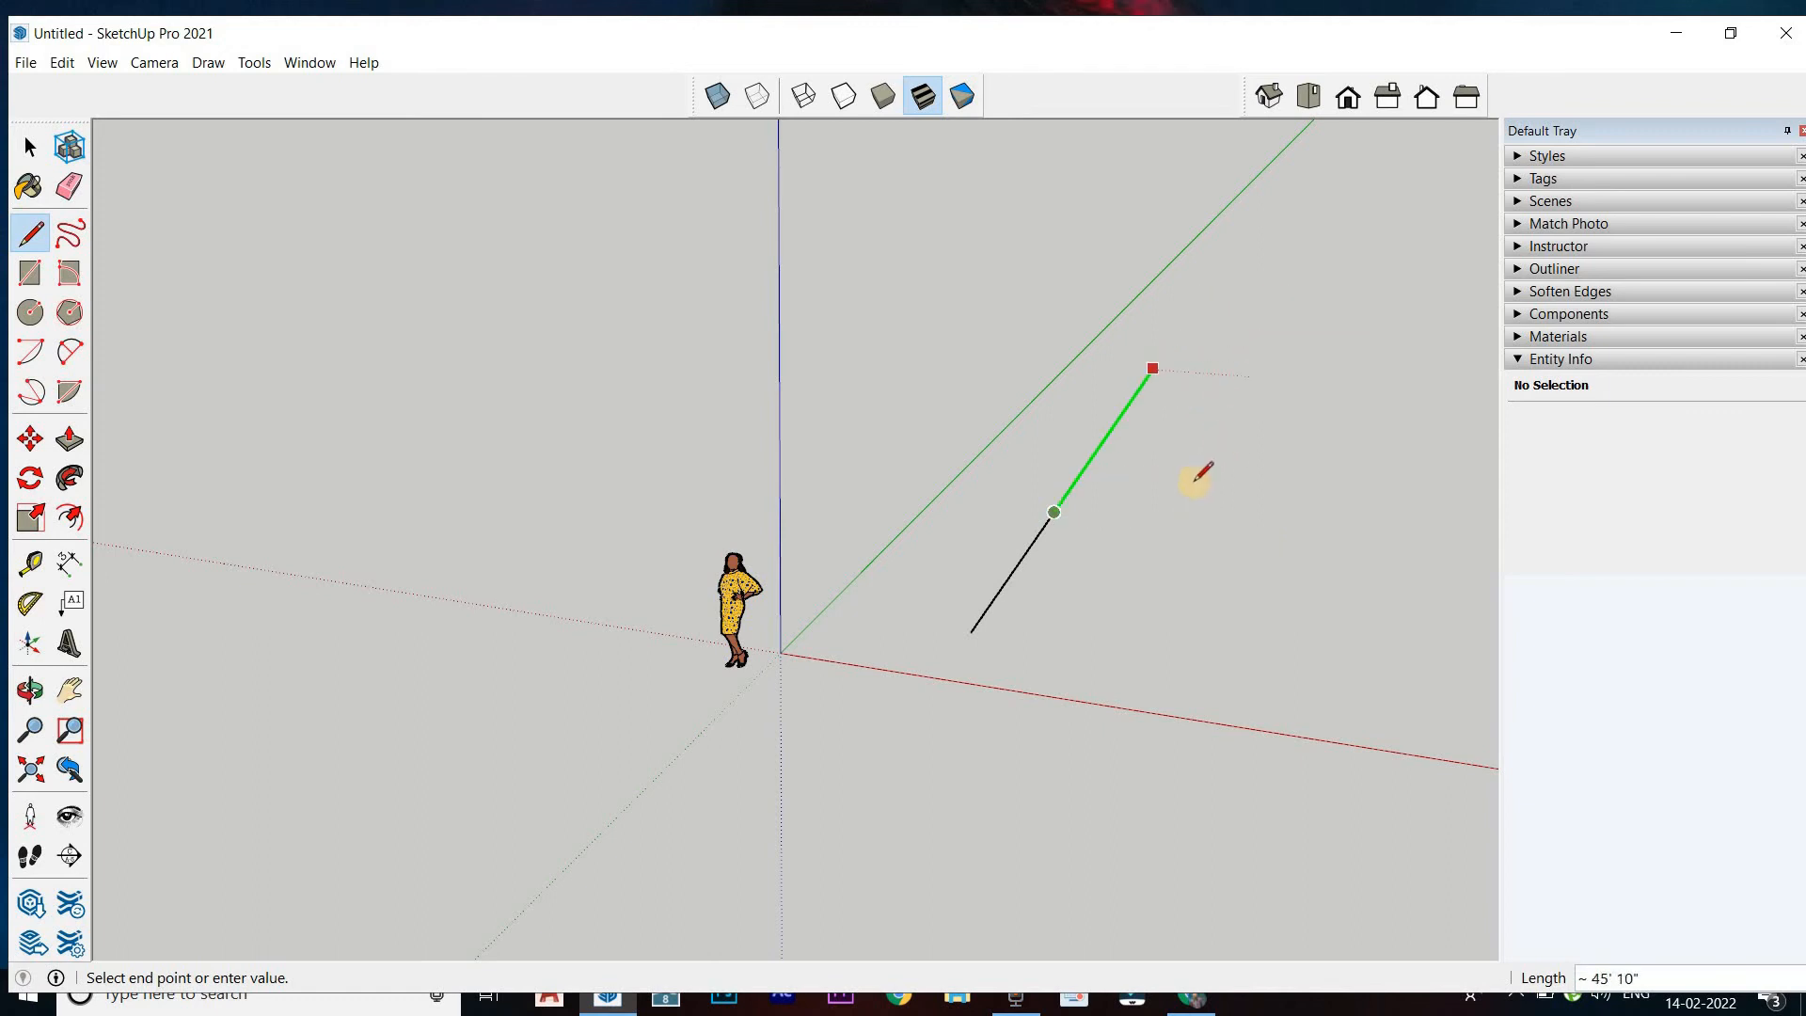
key(Up)
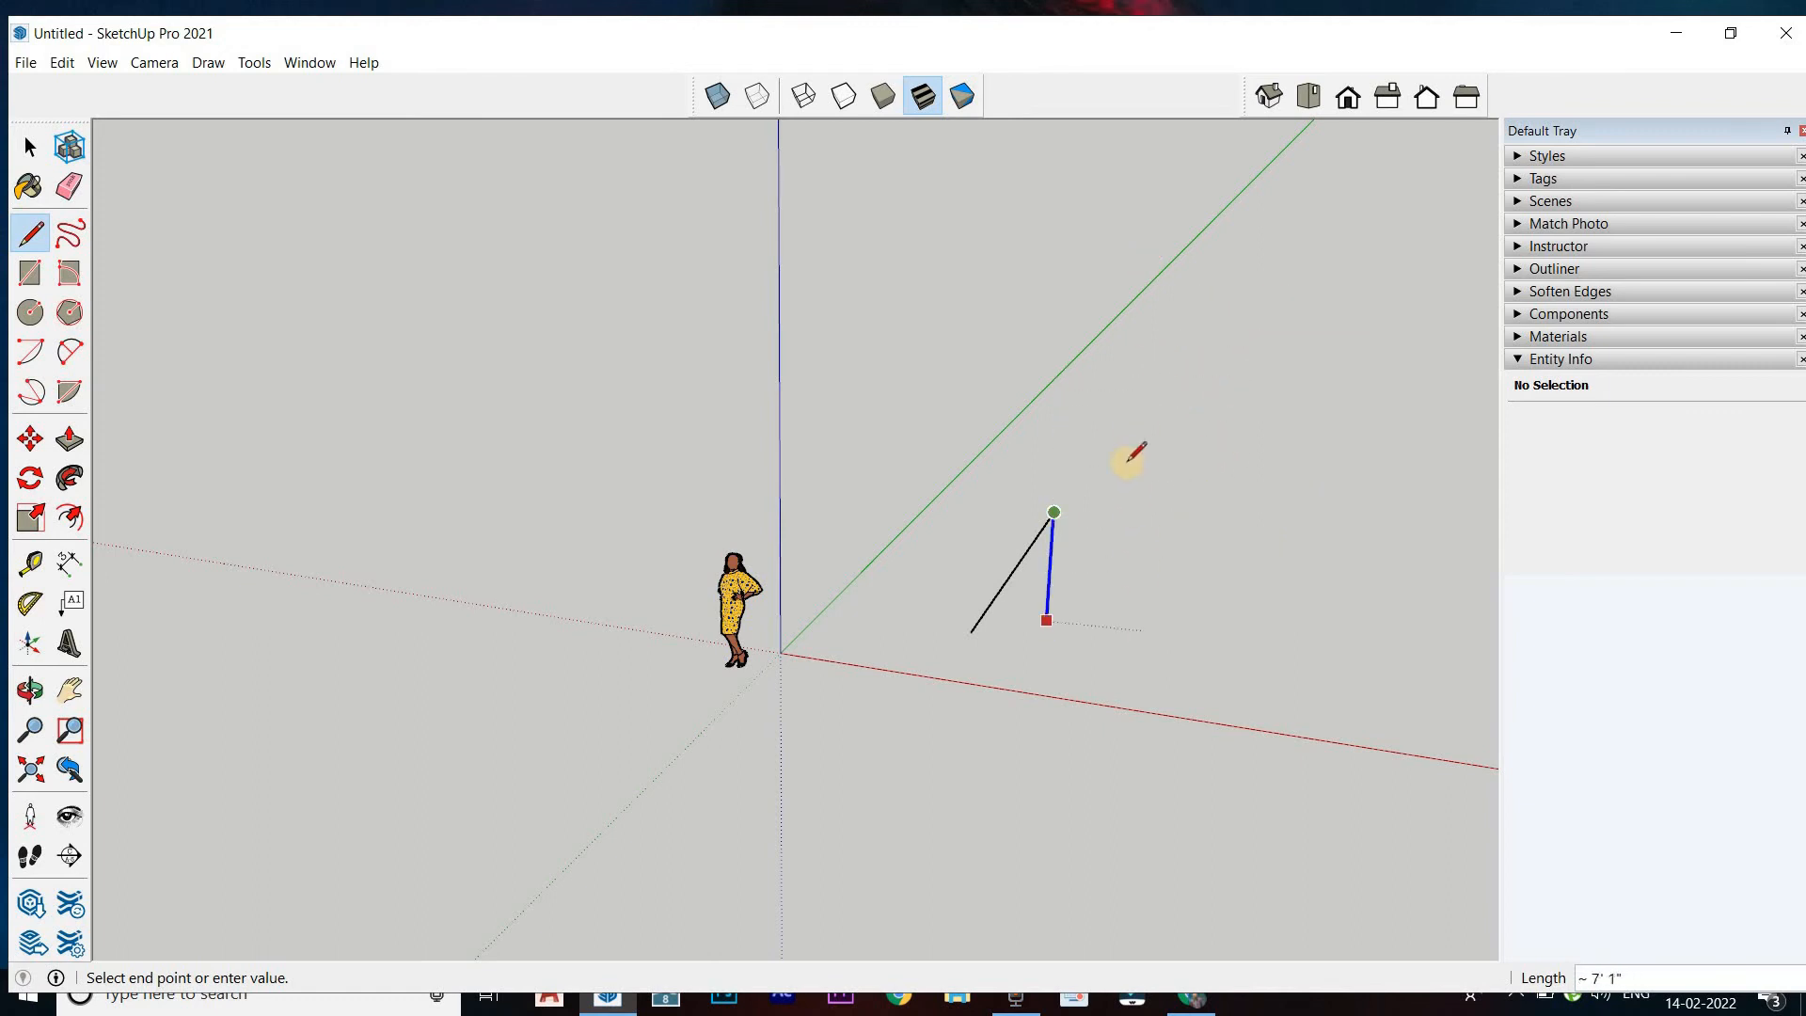
key(Right)
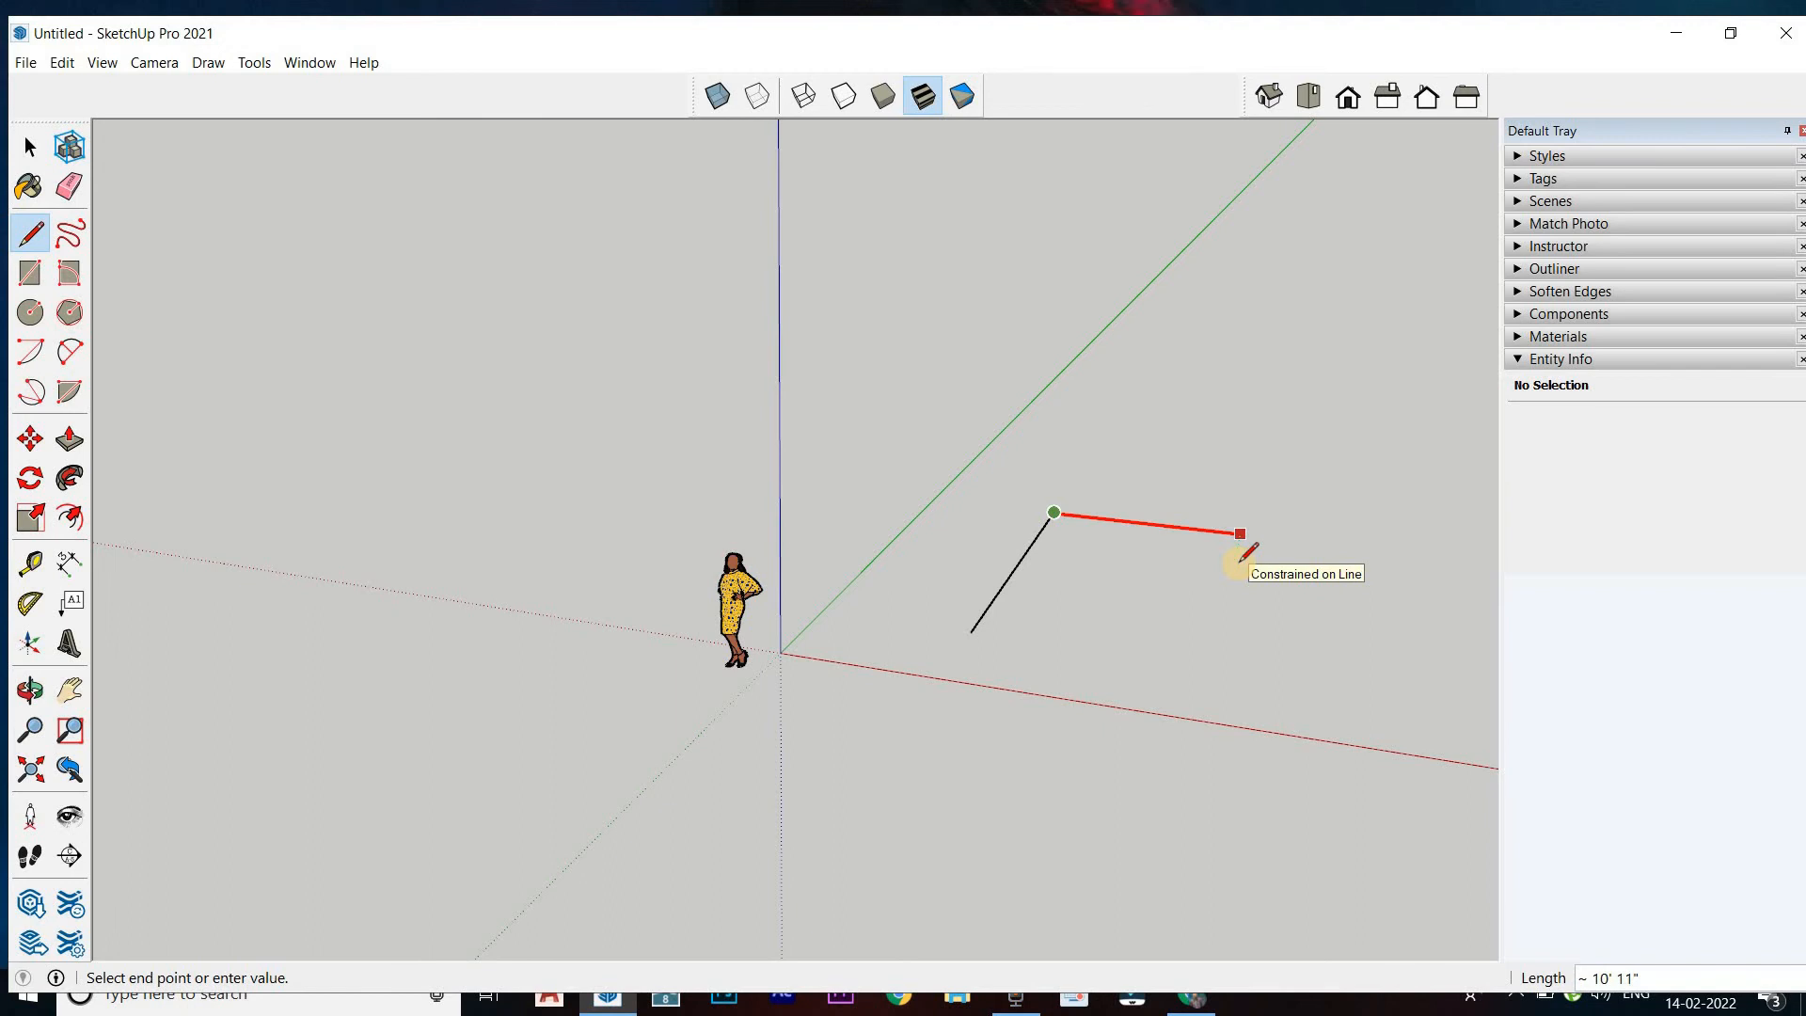
key(Escape)
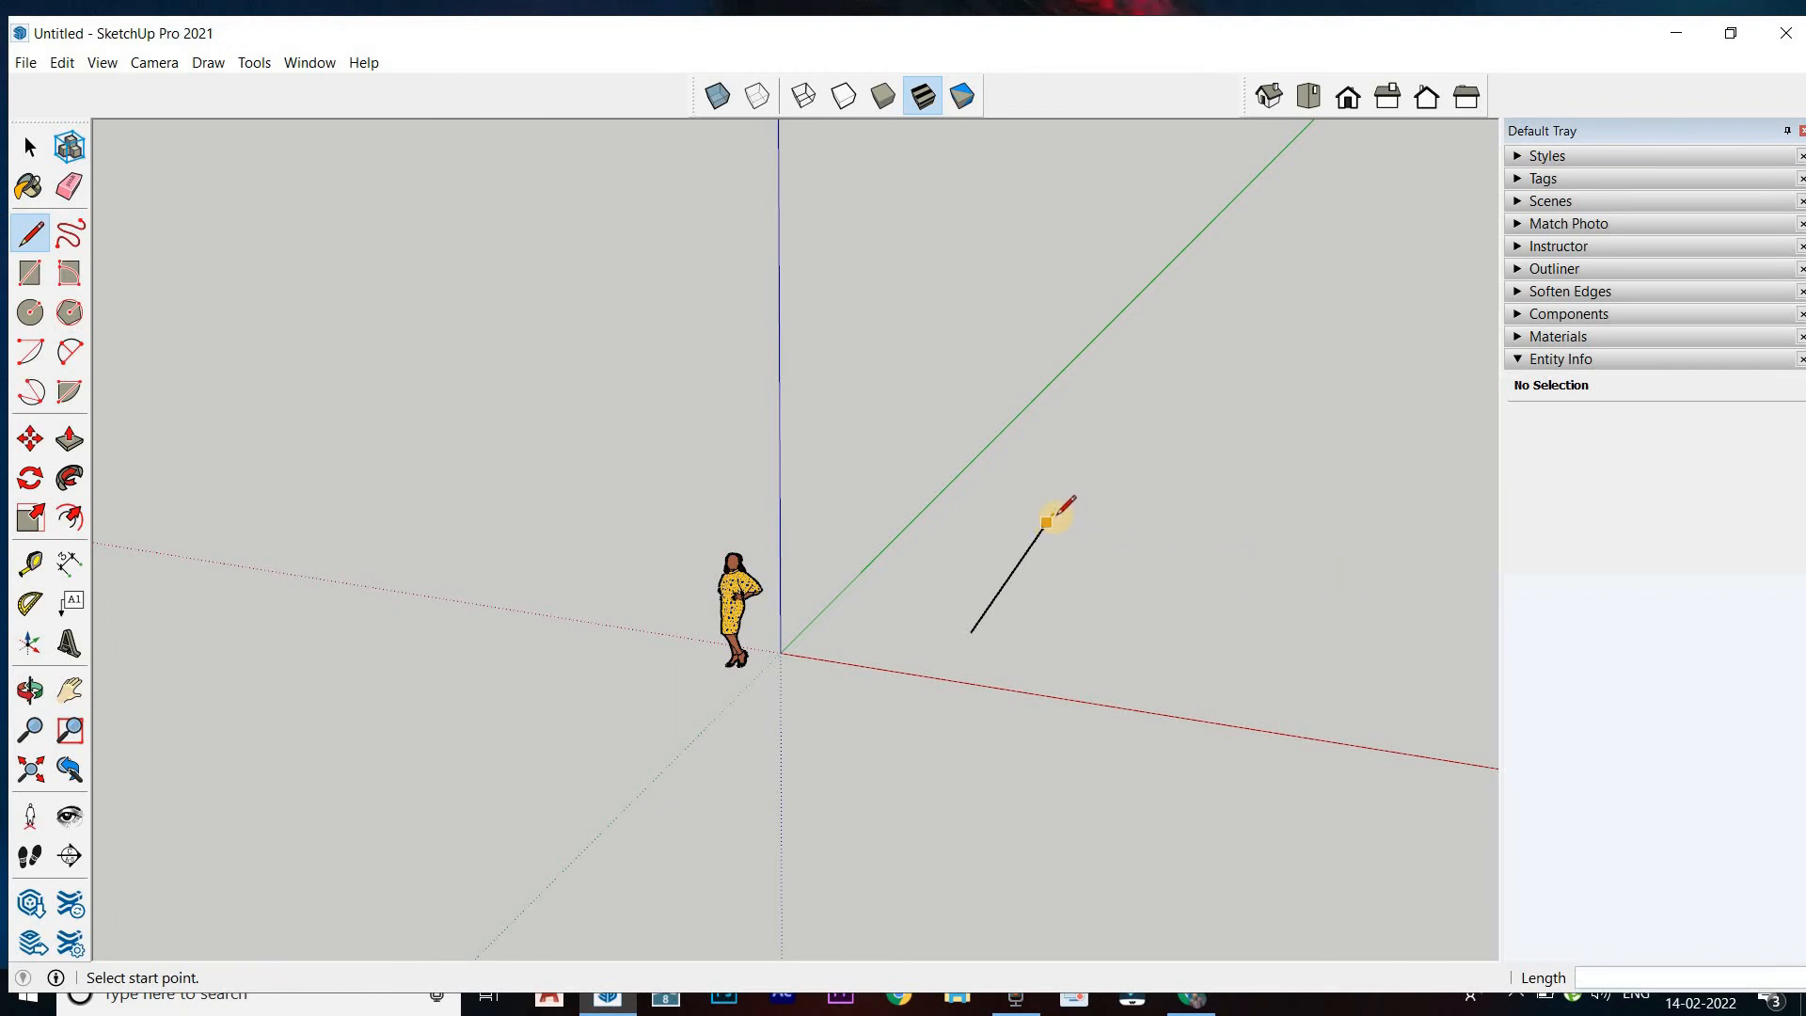
Draw a 20' line parallel to the red axis from the far end of the first line
click(1051, 515)
text(2)
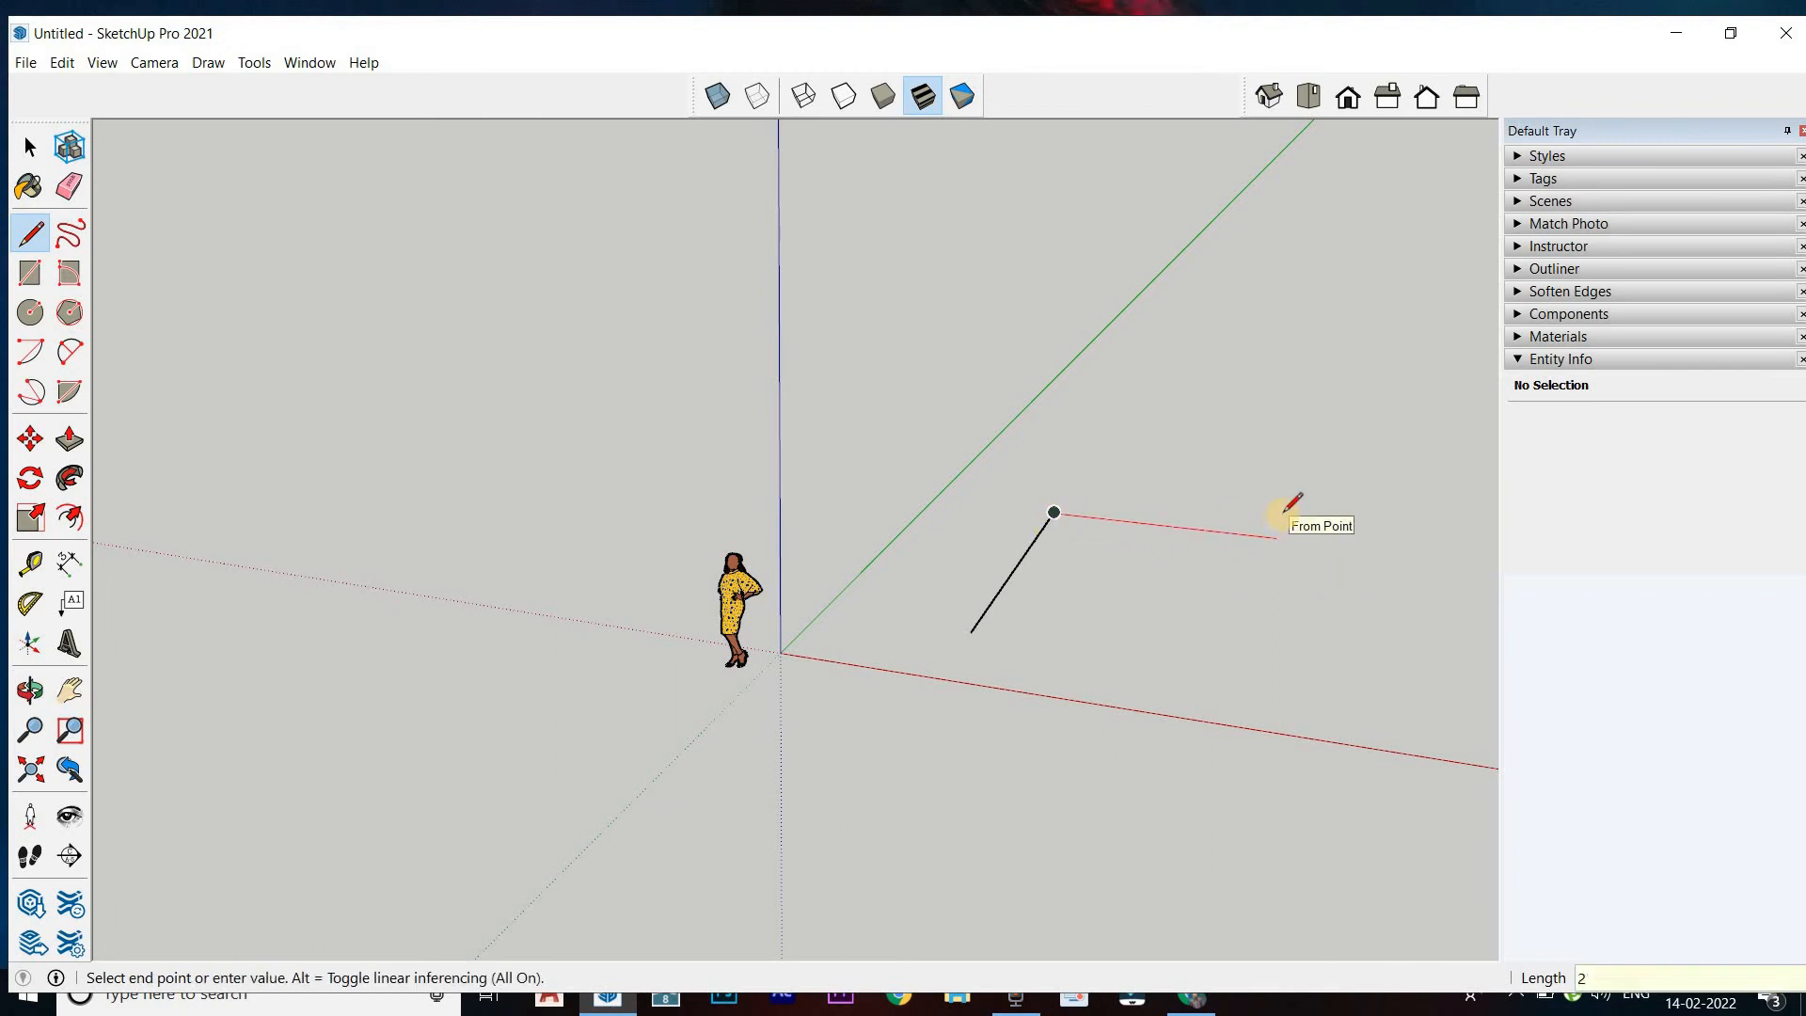
text(0')
key(Return)
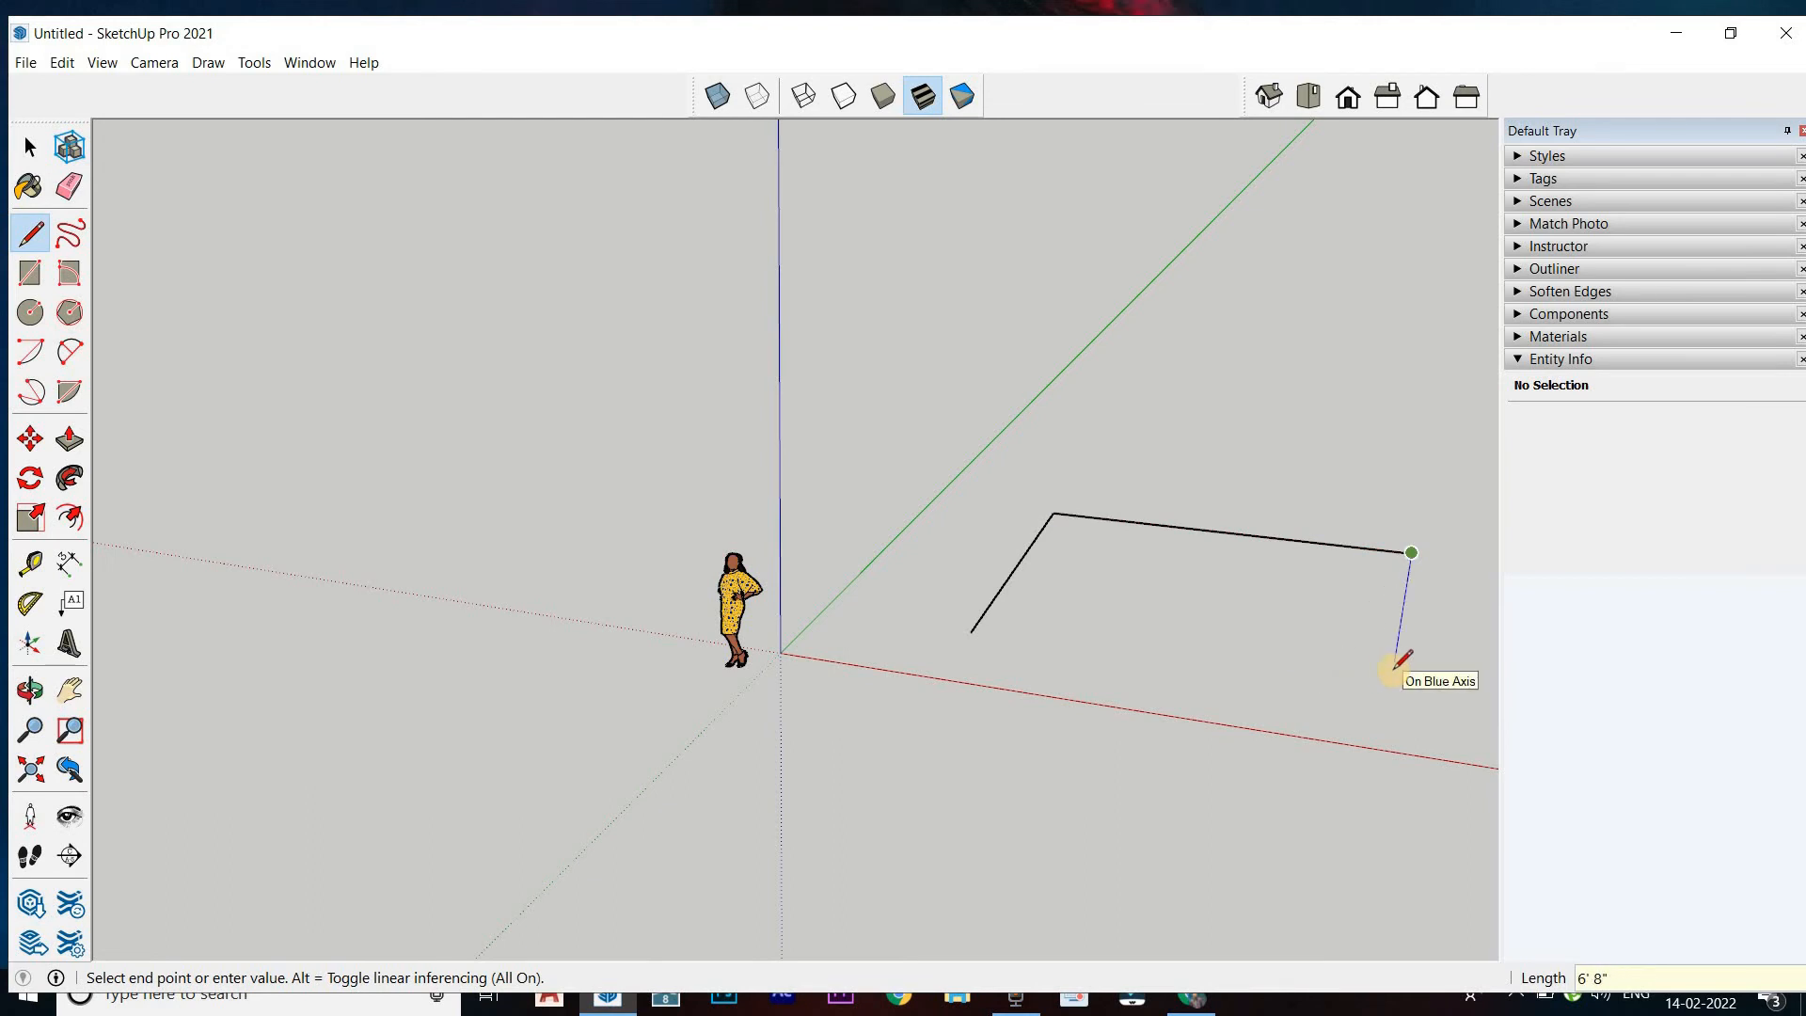
Draw the third side parallel to the green axis with its direction locked, ending it level with the first line's start point
mouse_move(1327, 605)
middle_down()
mouse_move(1165, 605)
mouse_move(944, 678)
mouse_move(1392, 725)
middle_up()
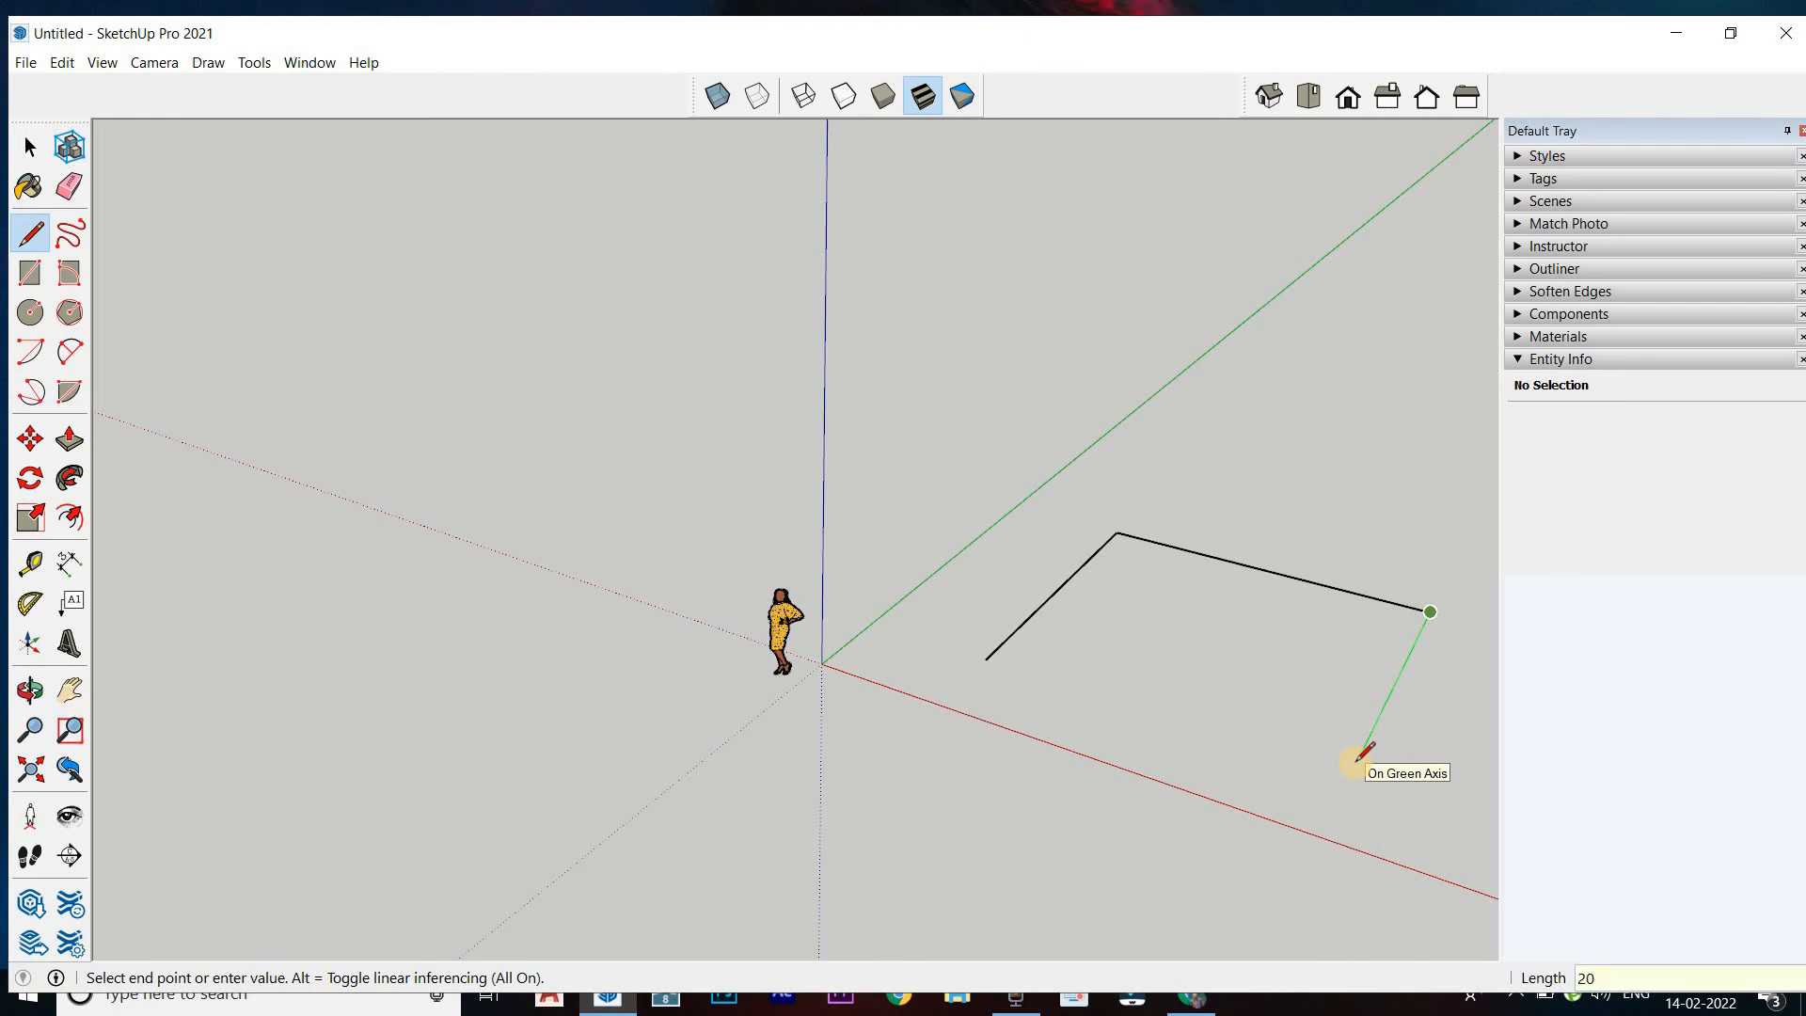
click(1359, 758)
key(ctrl+z)
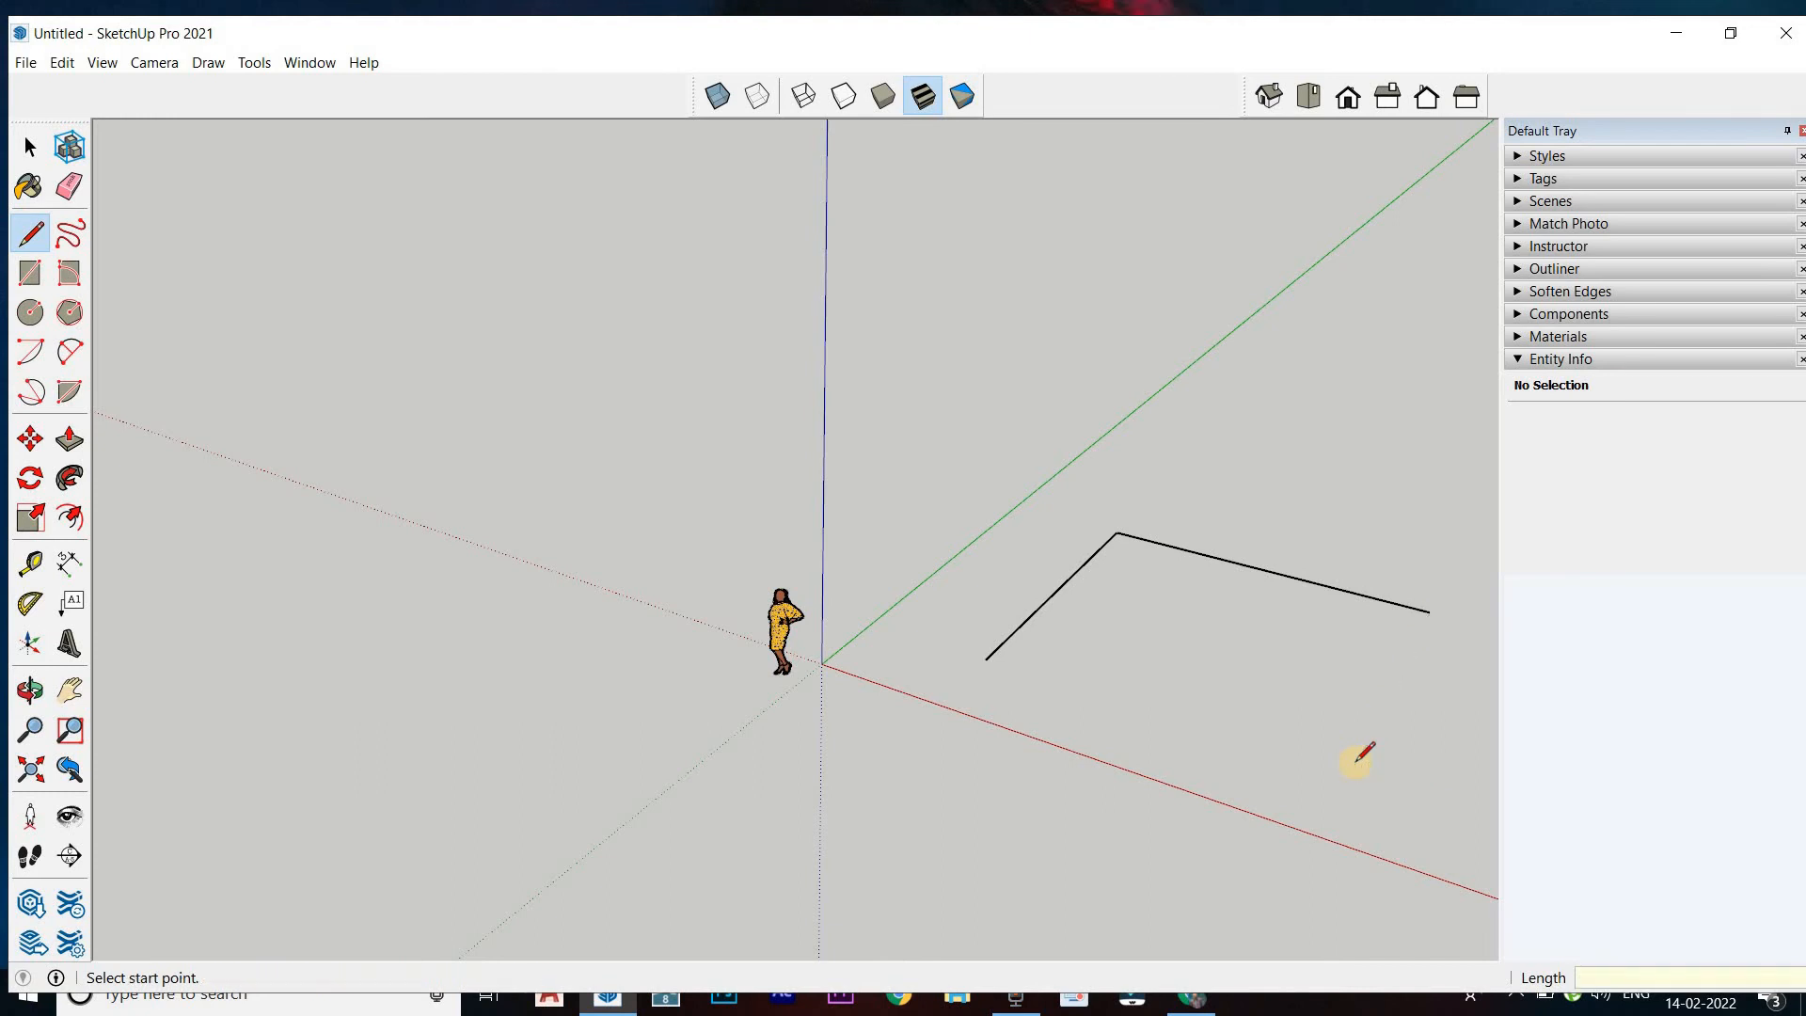
click(1429, 612)
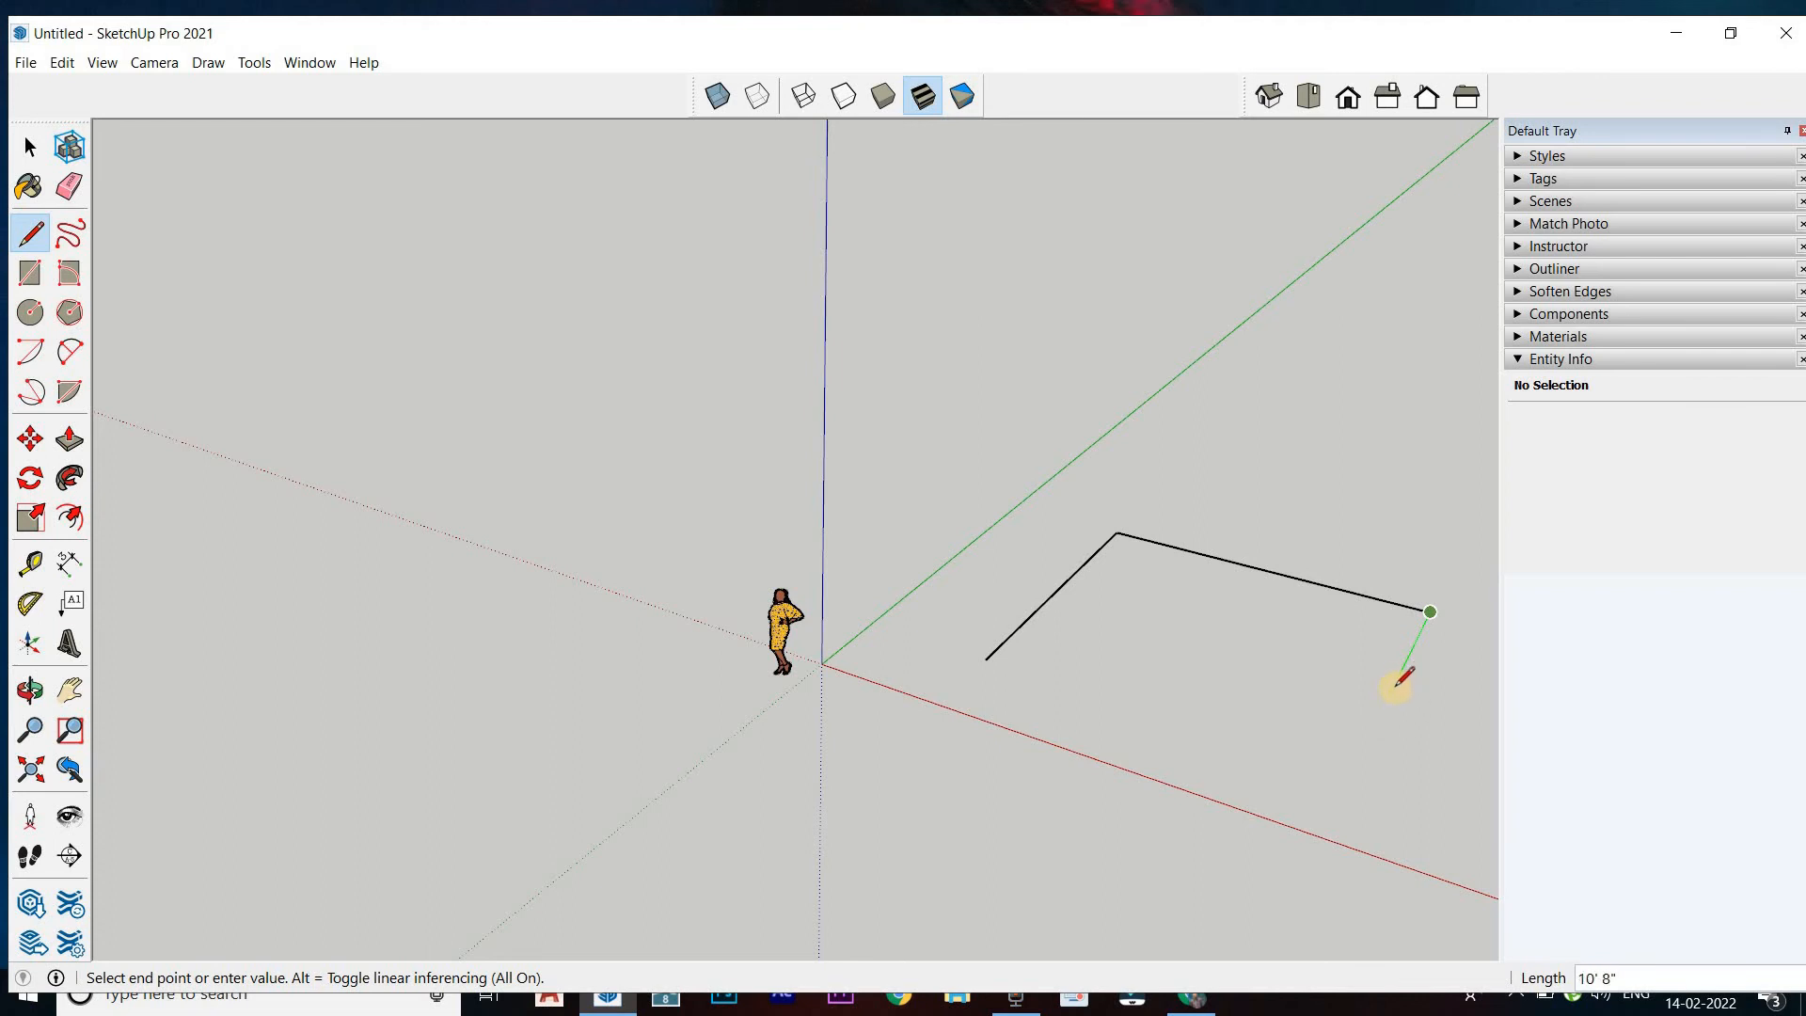
key(shift)
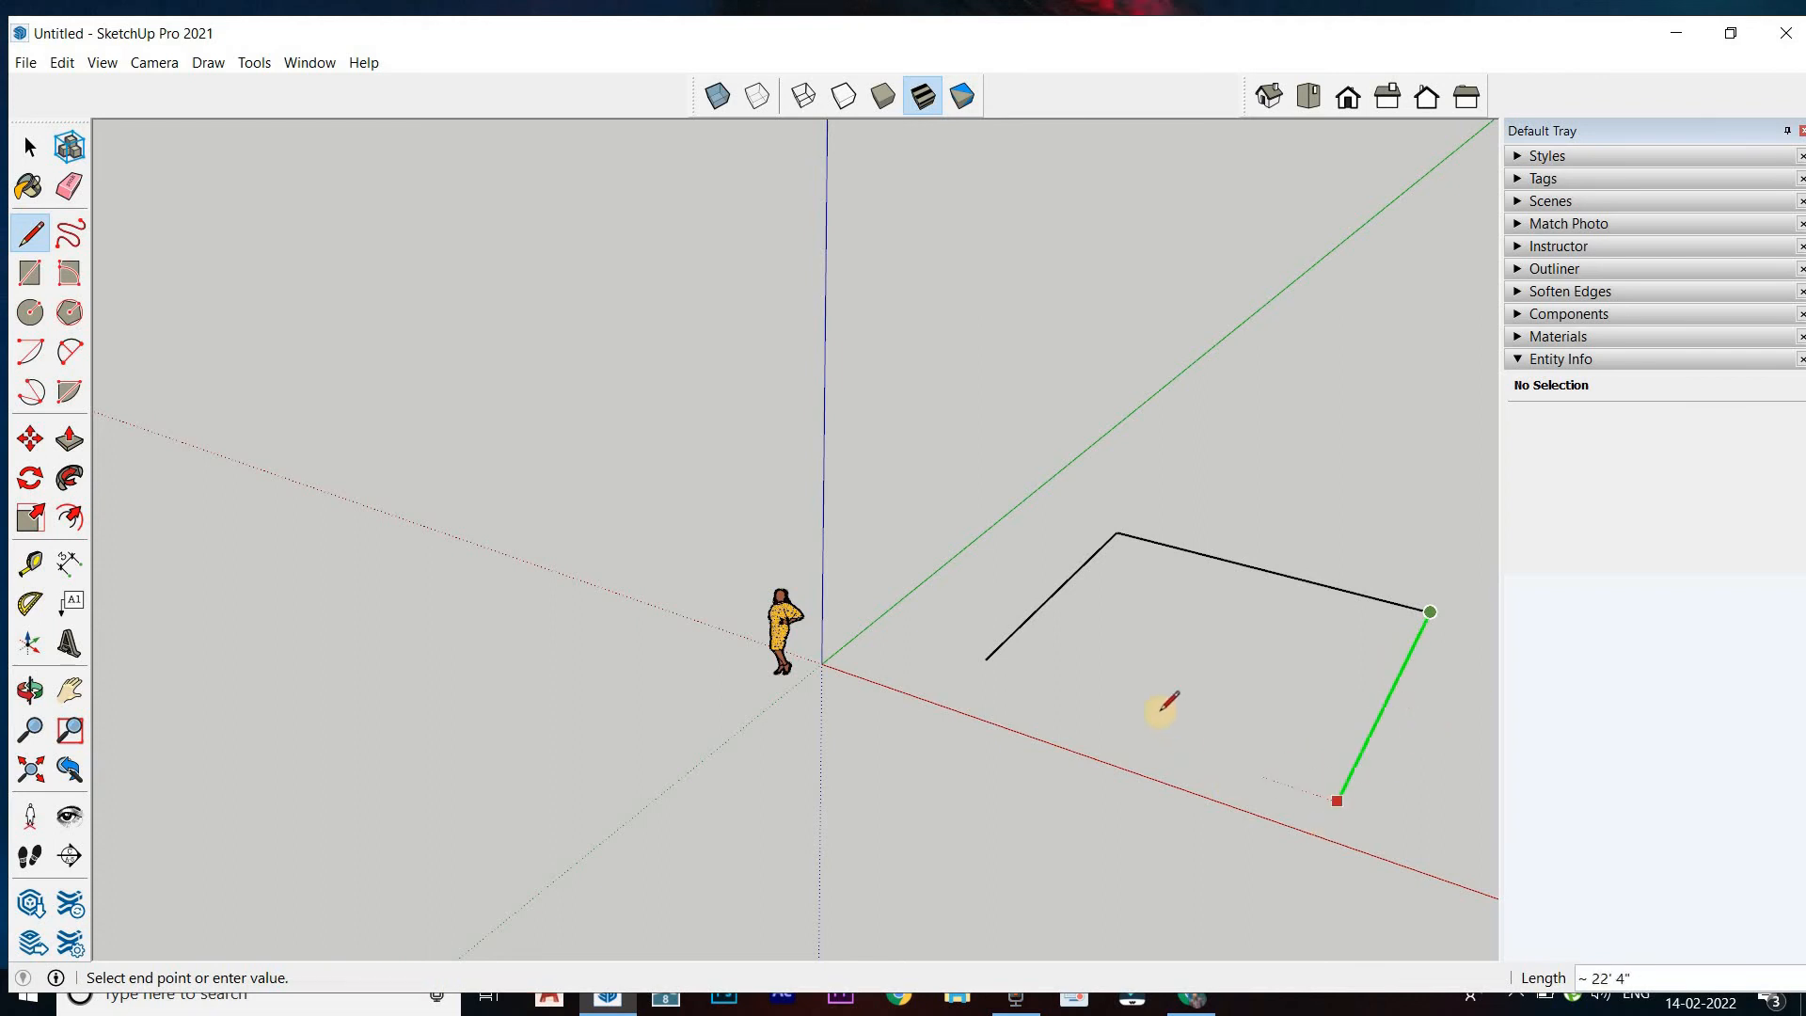
click(1413, 652)
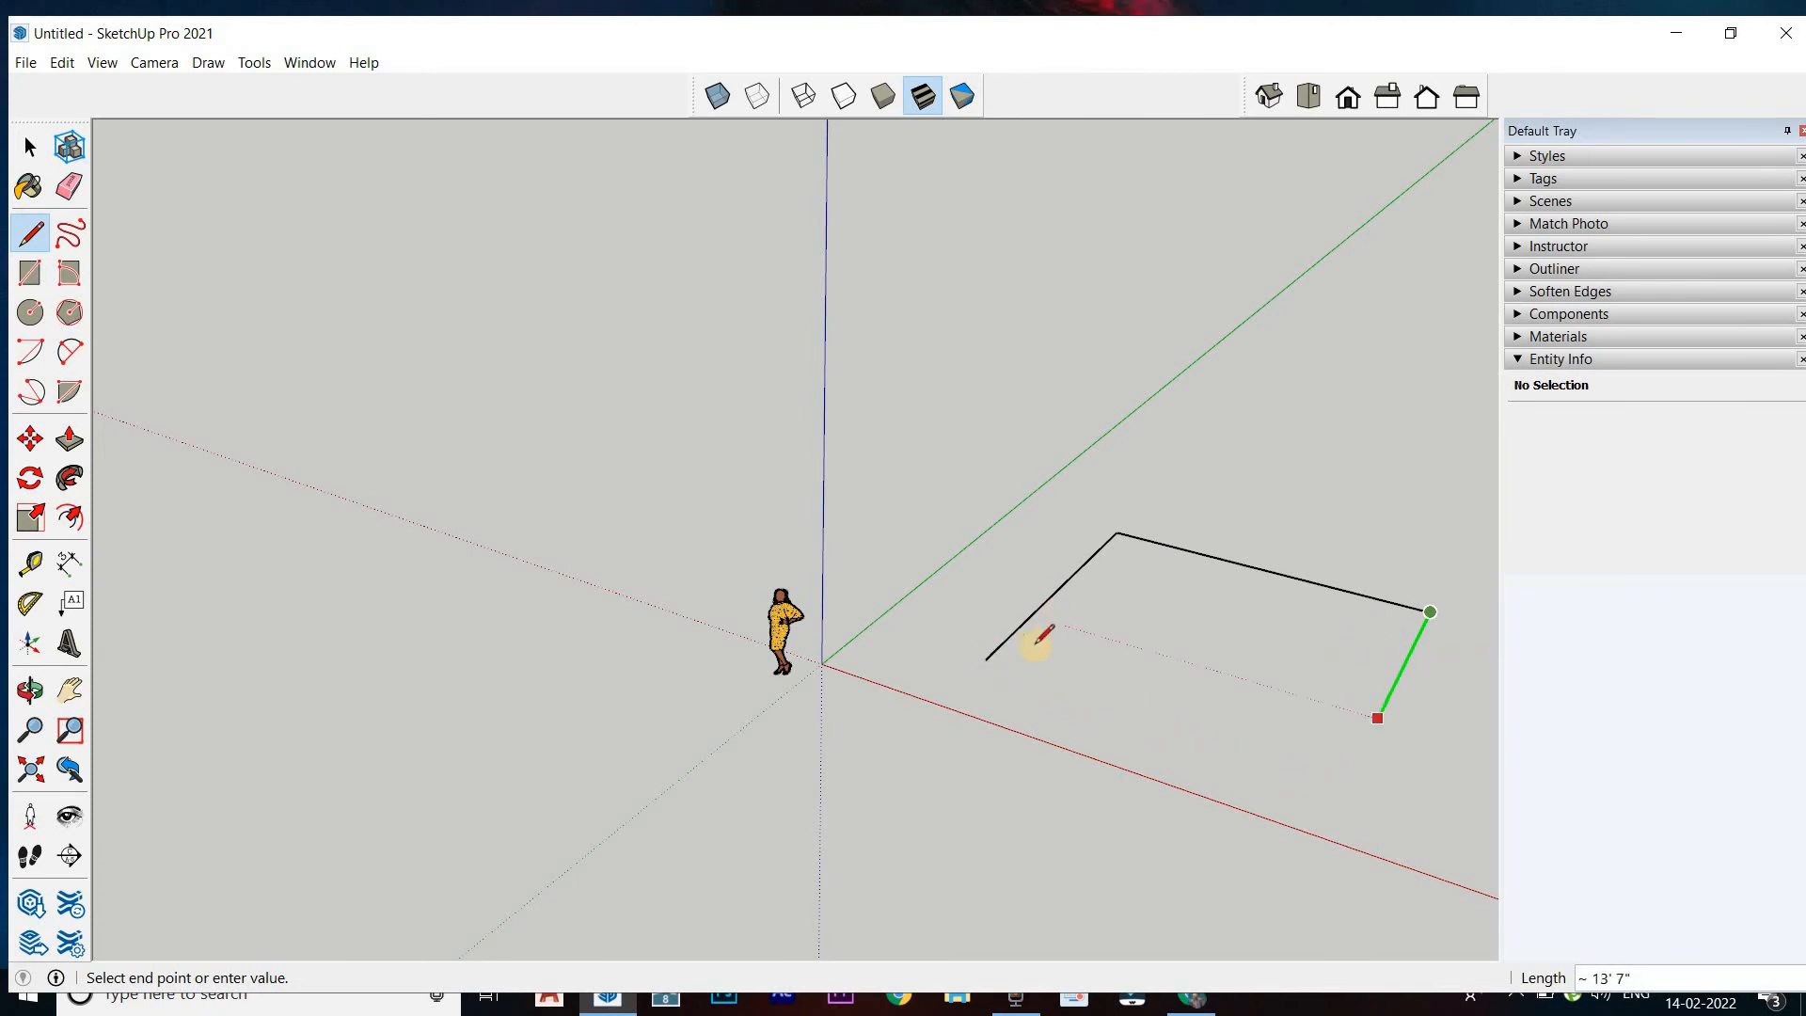
click(986, 659)
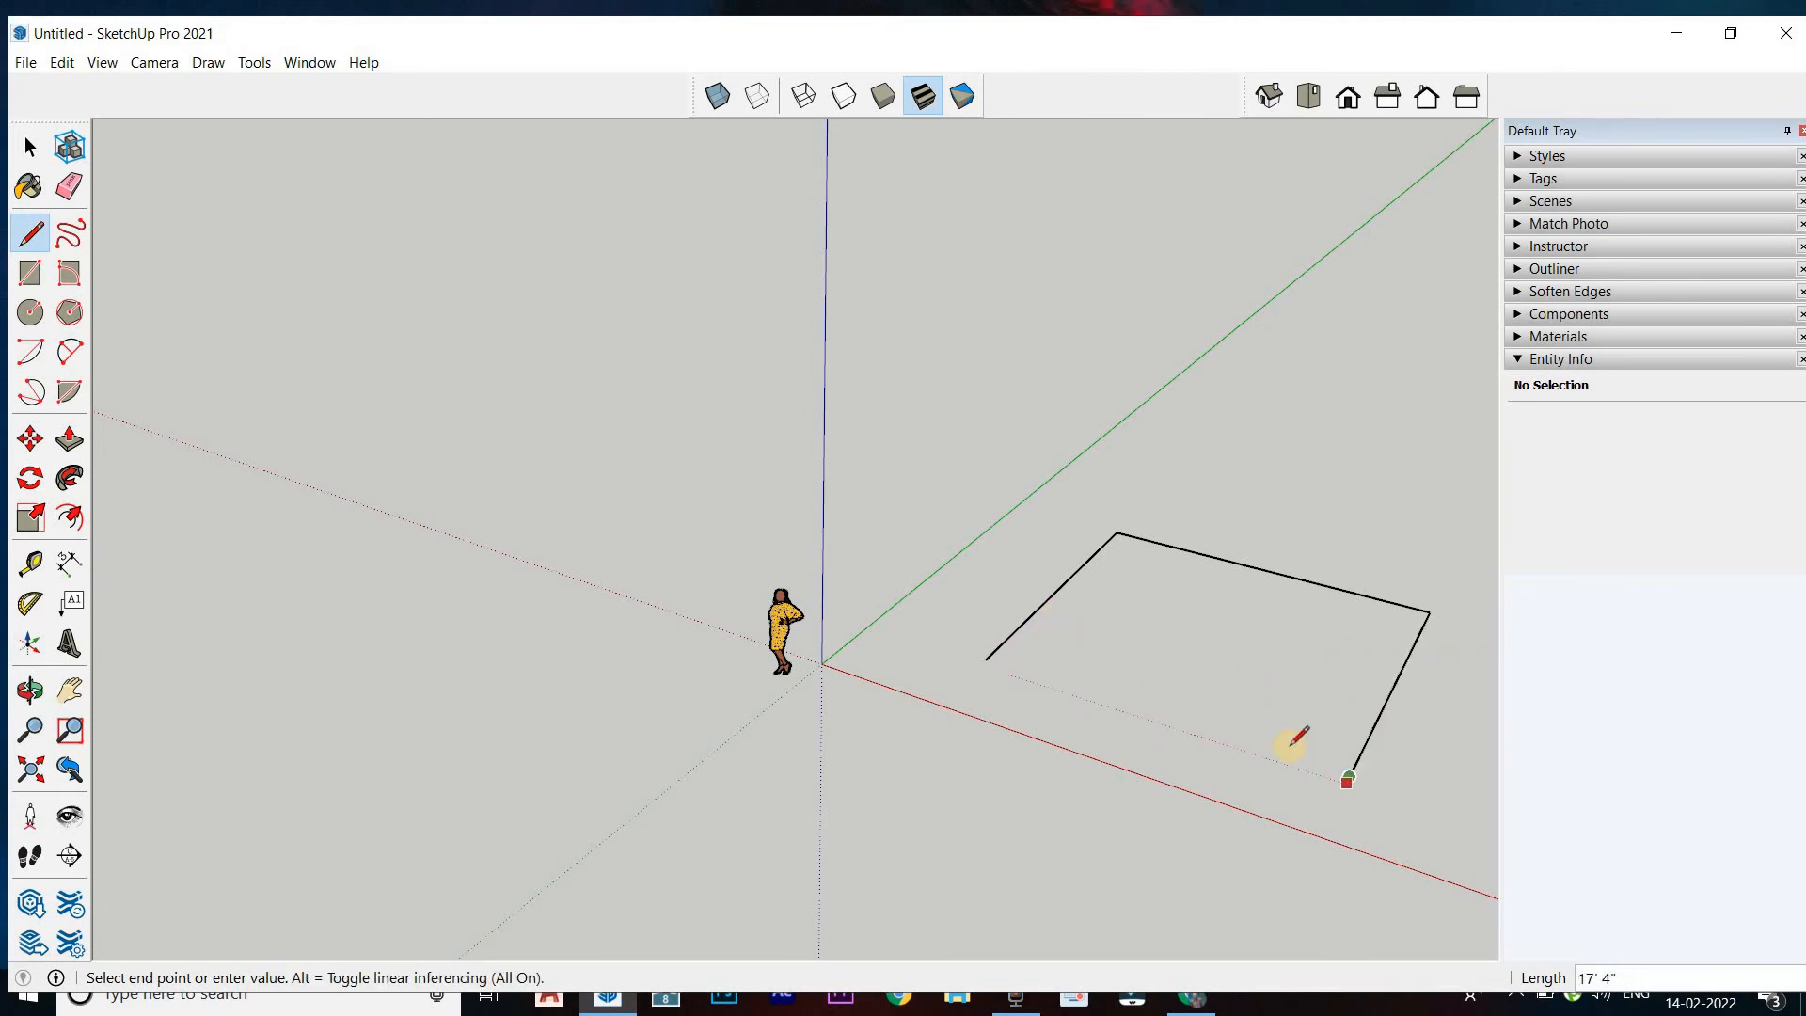
Close the rectangle with a line from the third side's free end to the first line's start point
click(986, 659)
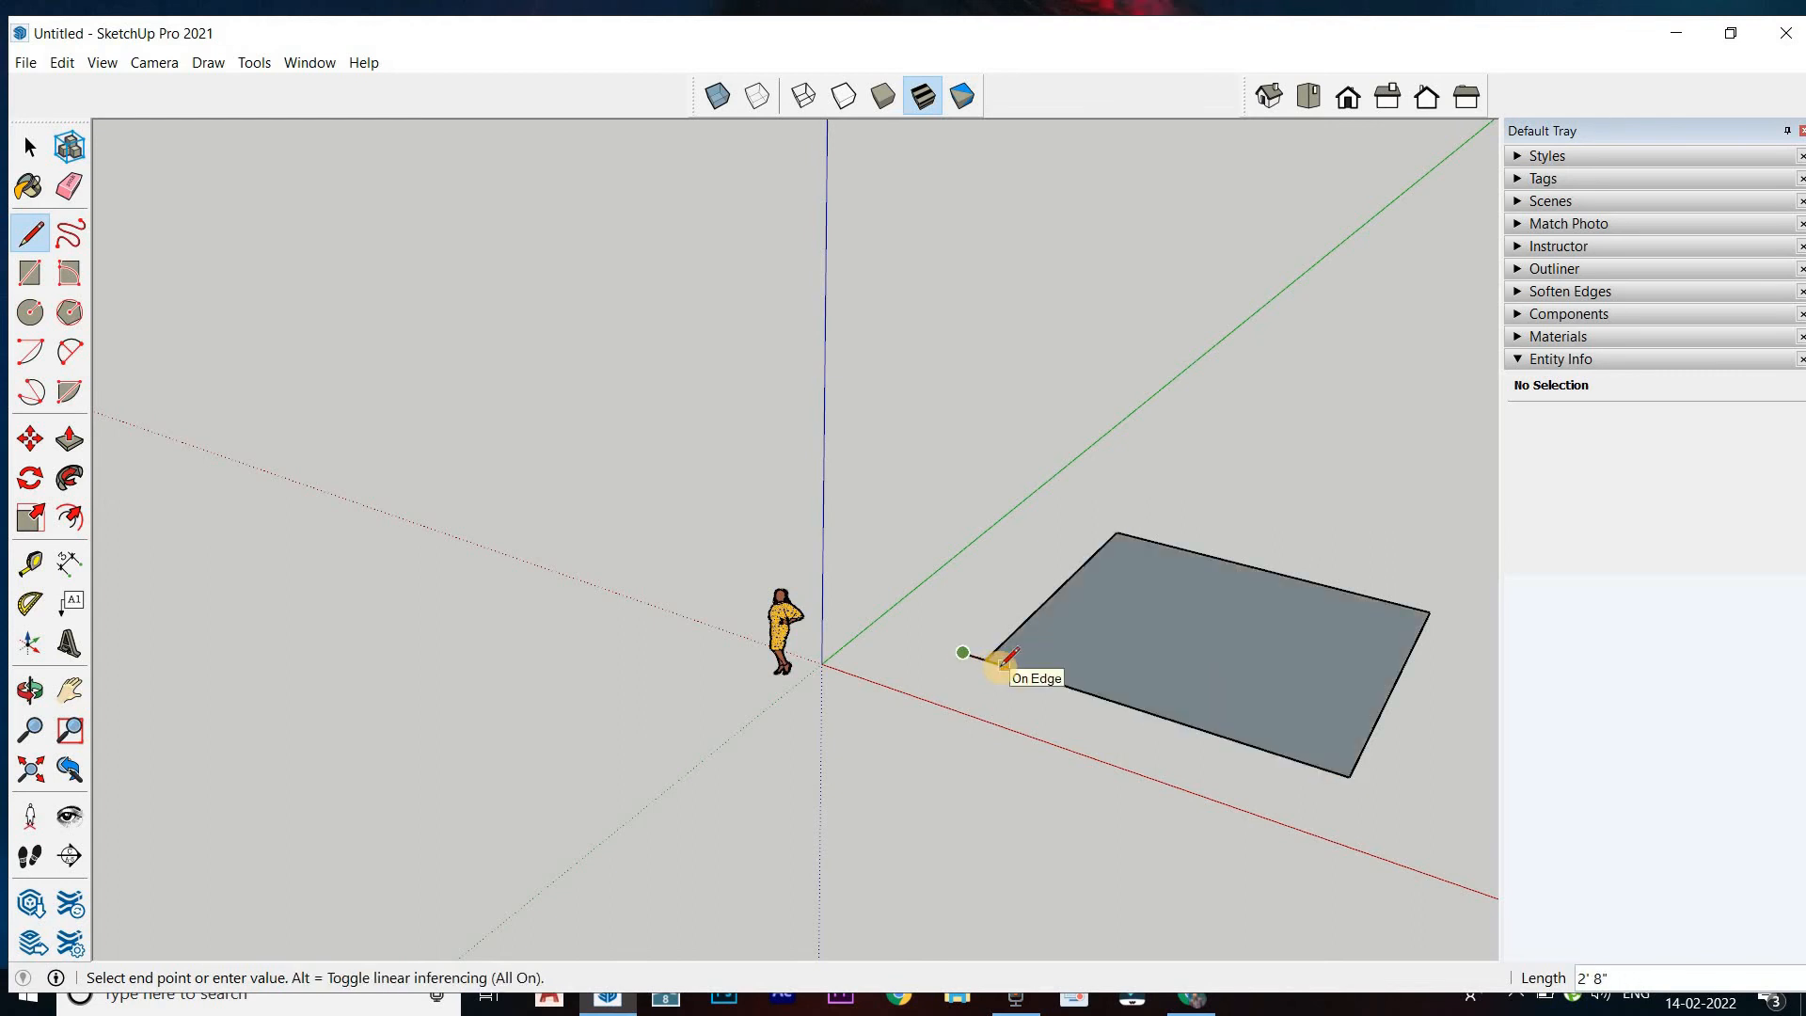
key(ctrl+z)
click(985, 659)
key(Escape)
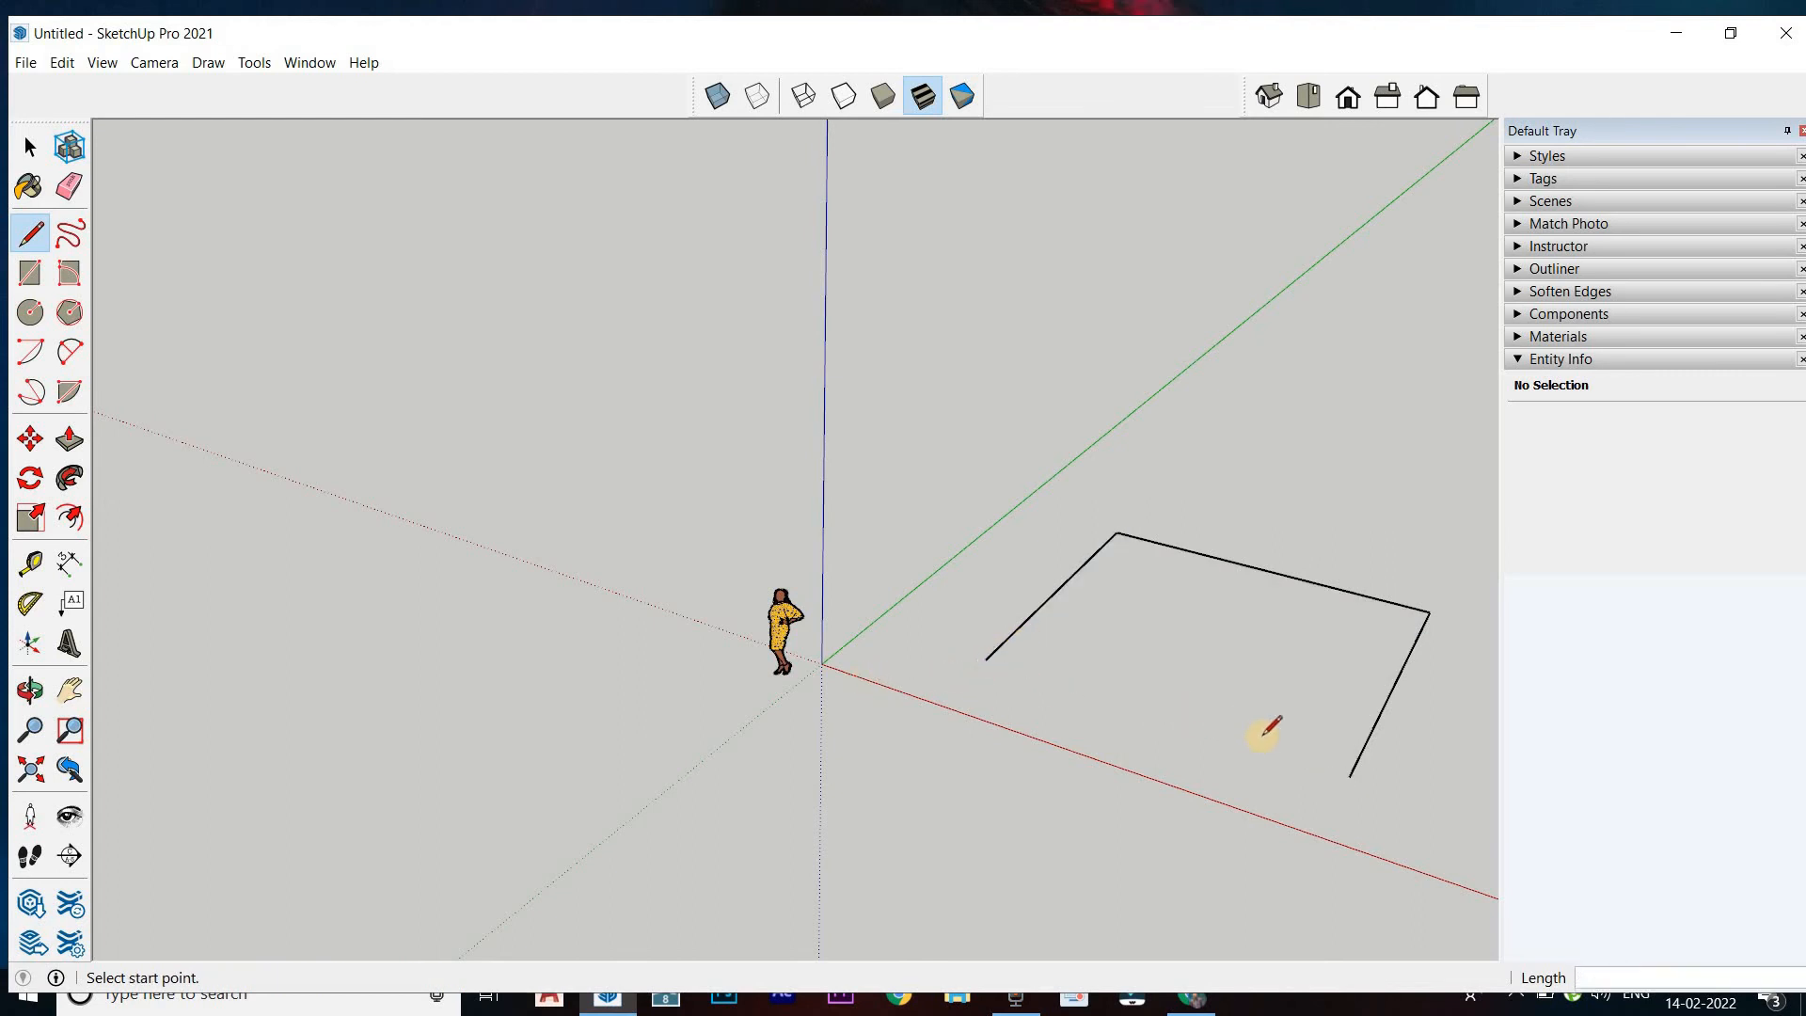
click(1350, 776)
click(986, 659)
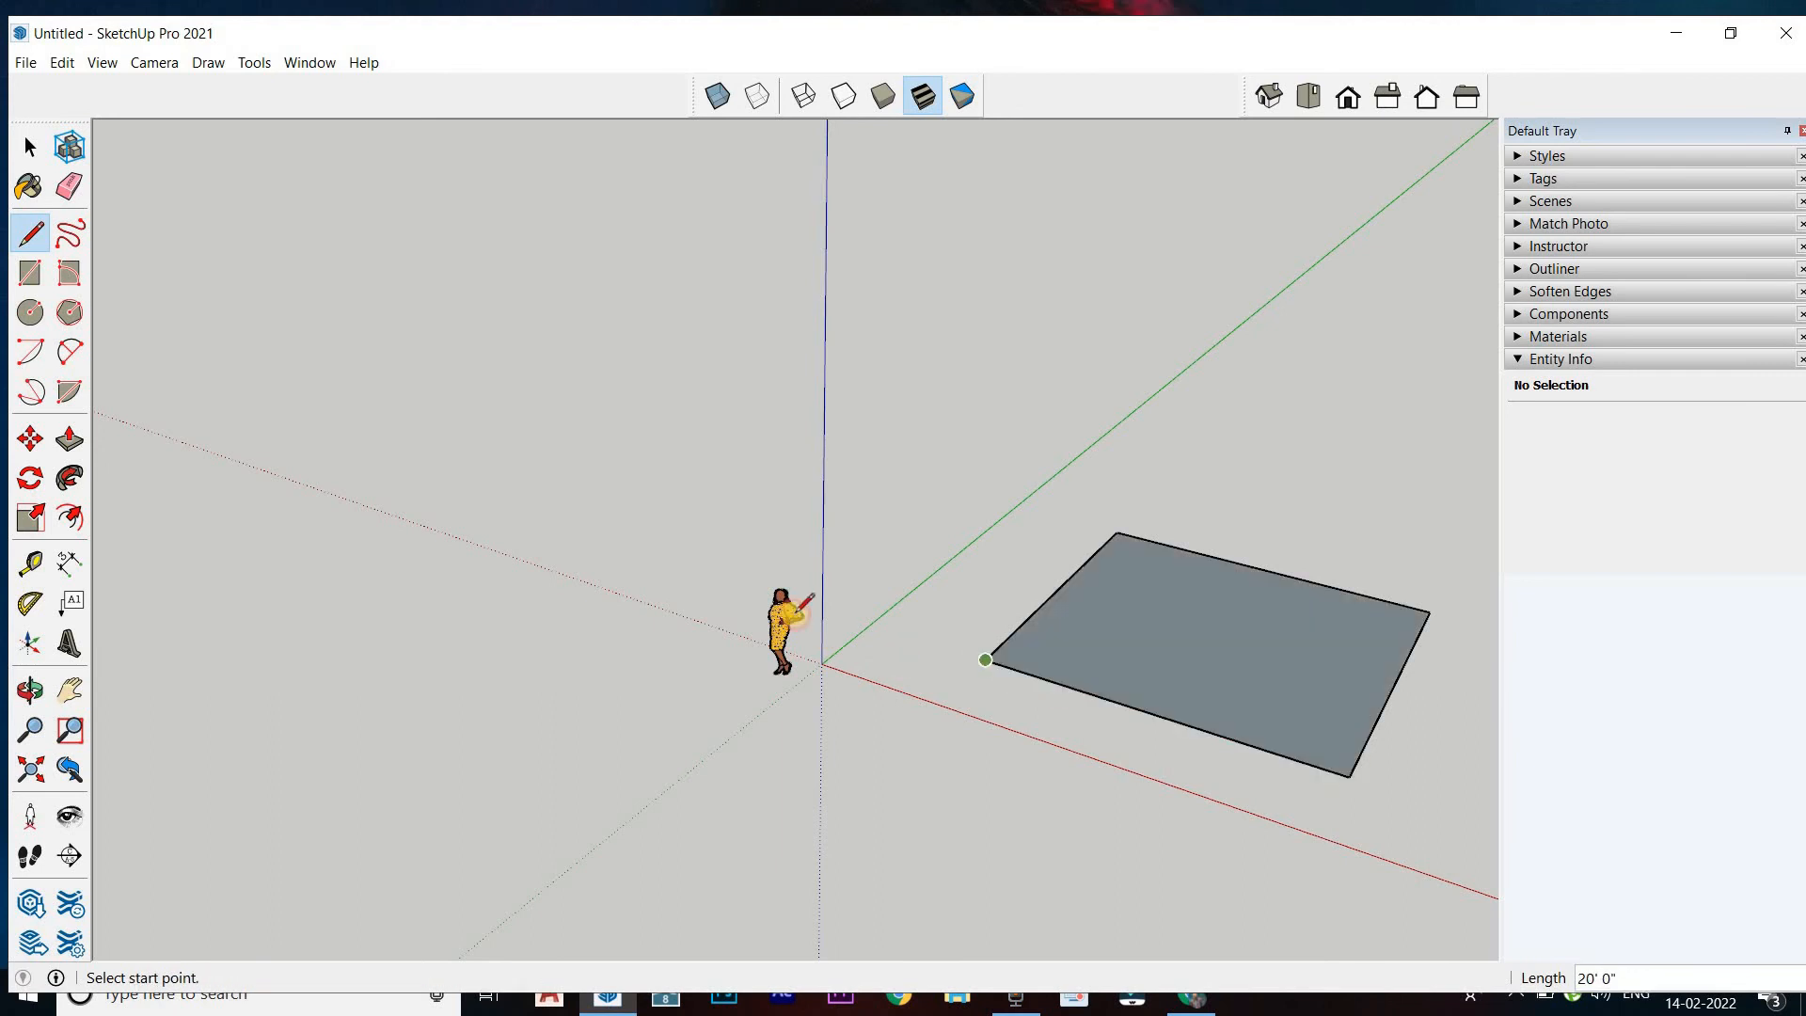
Erase all edges of the drawn rectangle
click(58, 185)
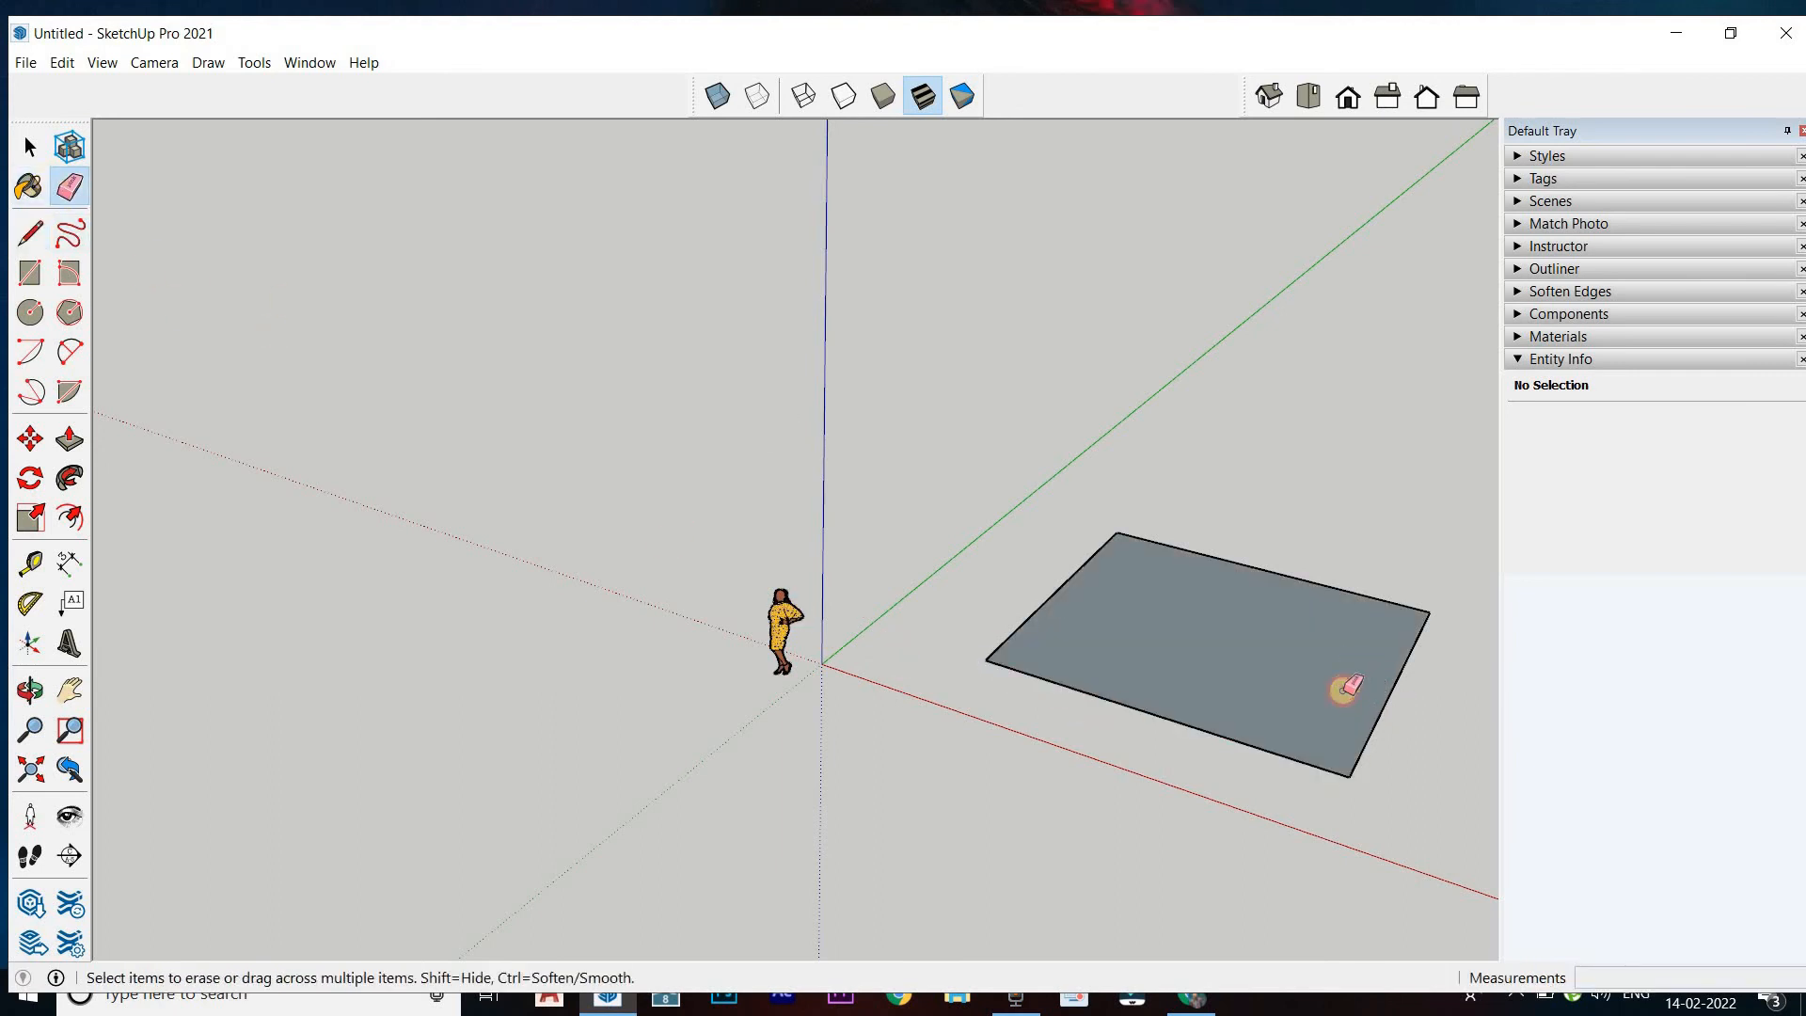
click(1390, 695)
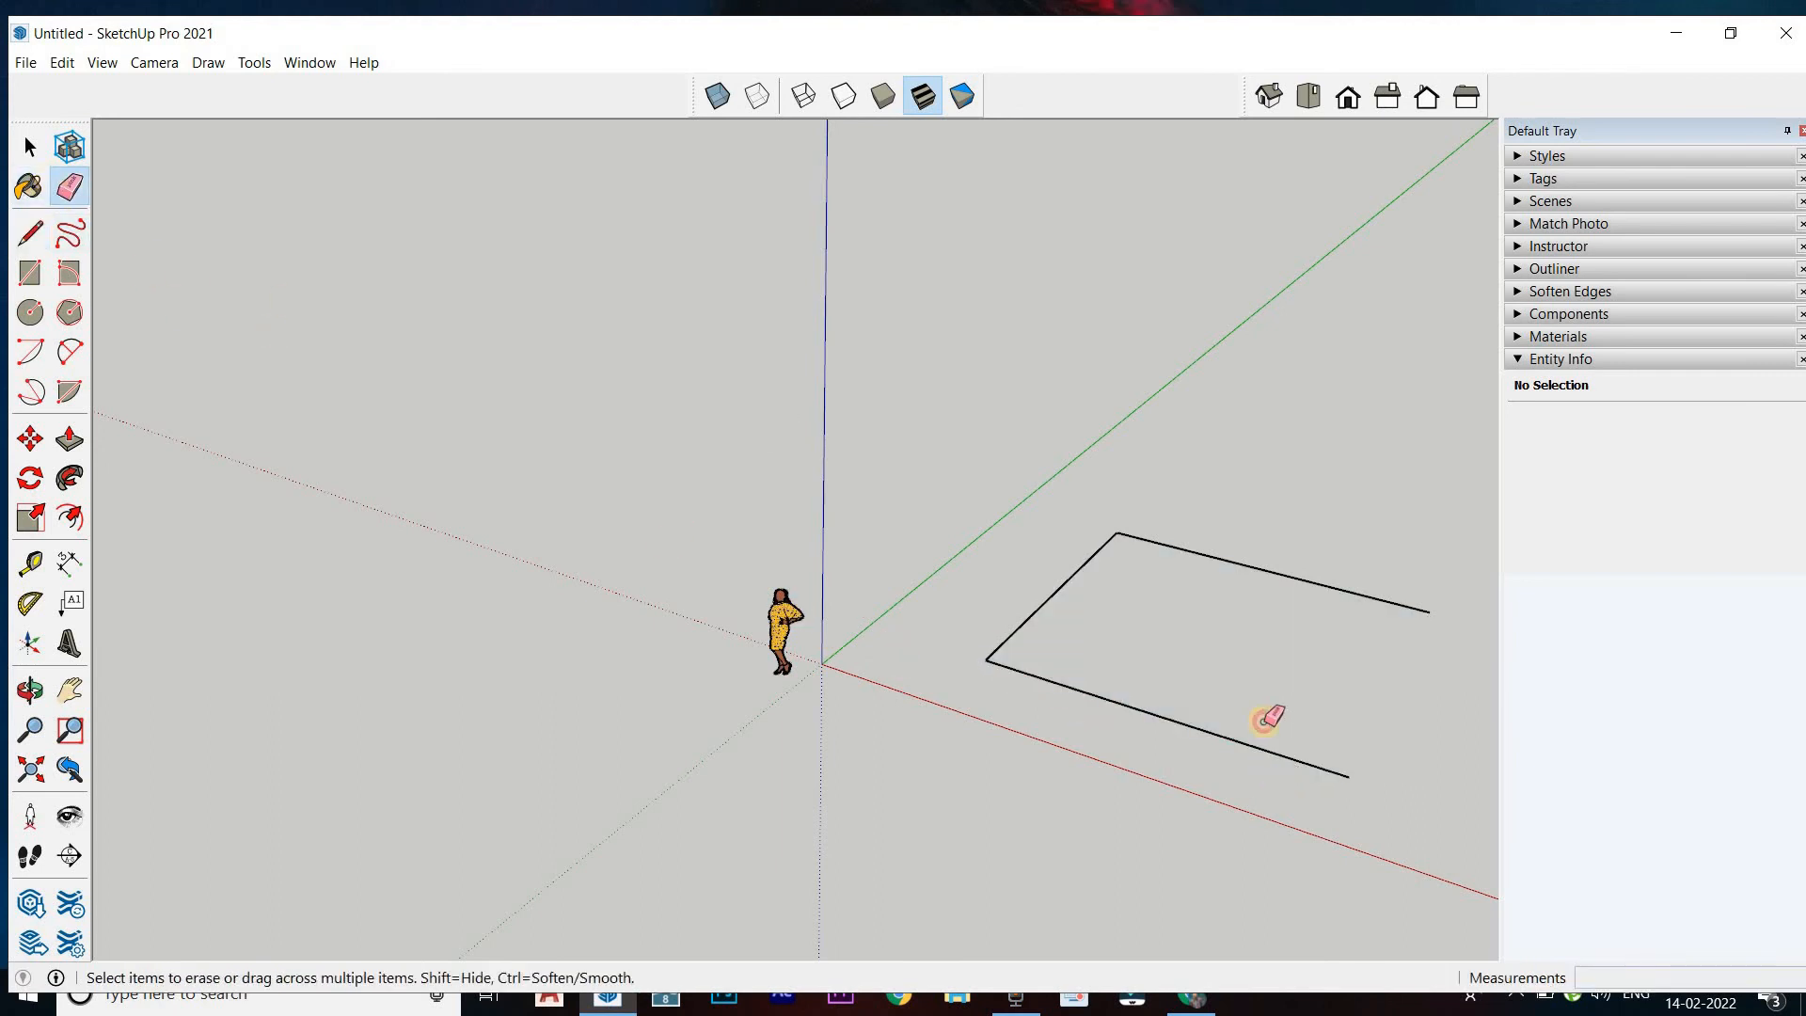
click(1138, 708)
click(19, 242)
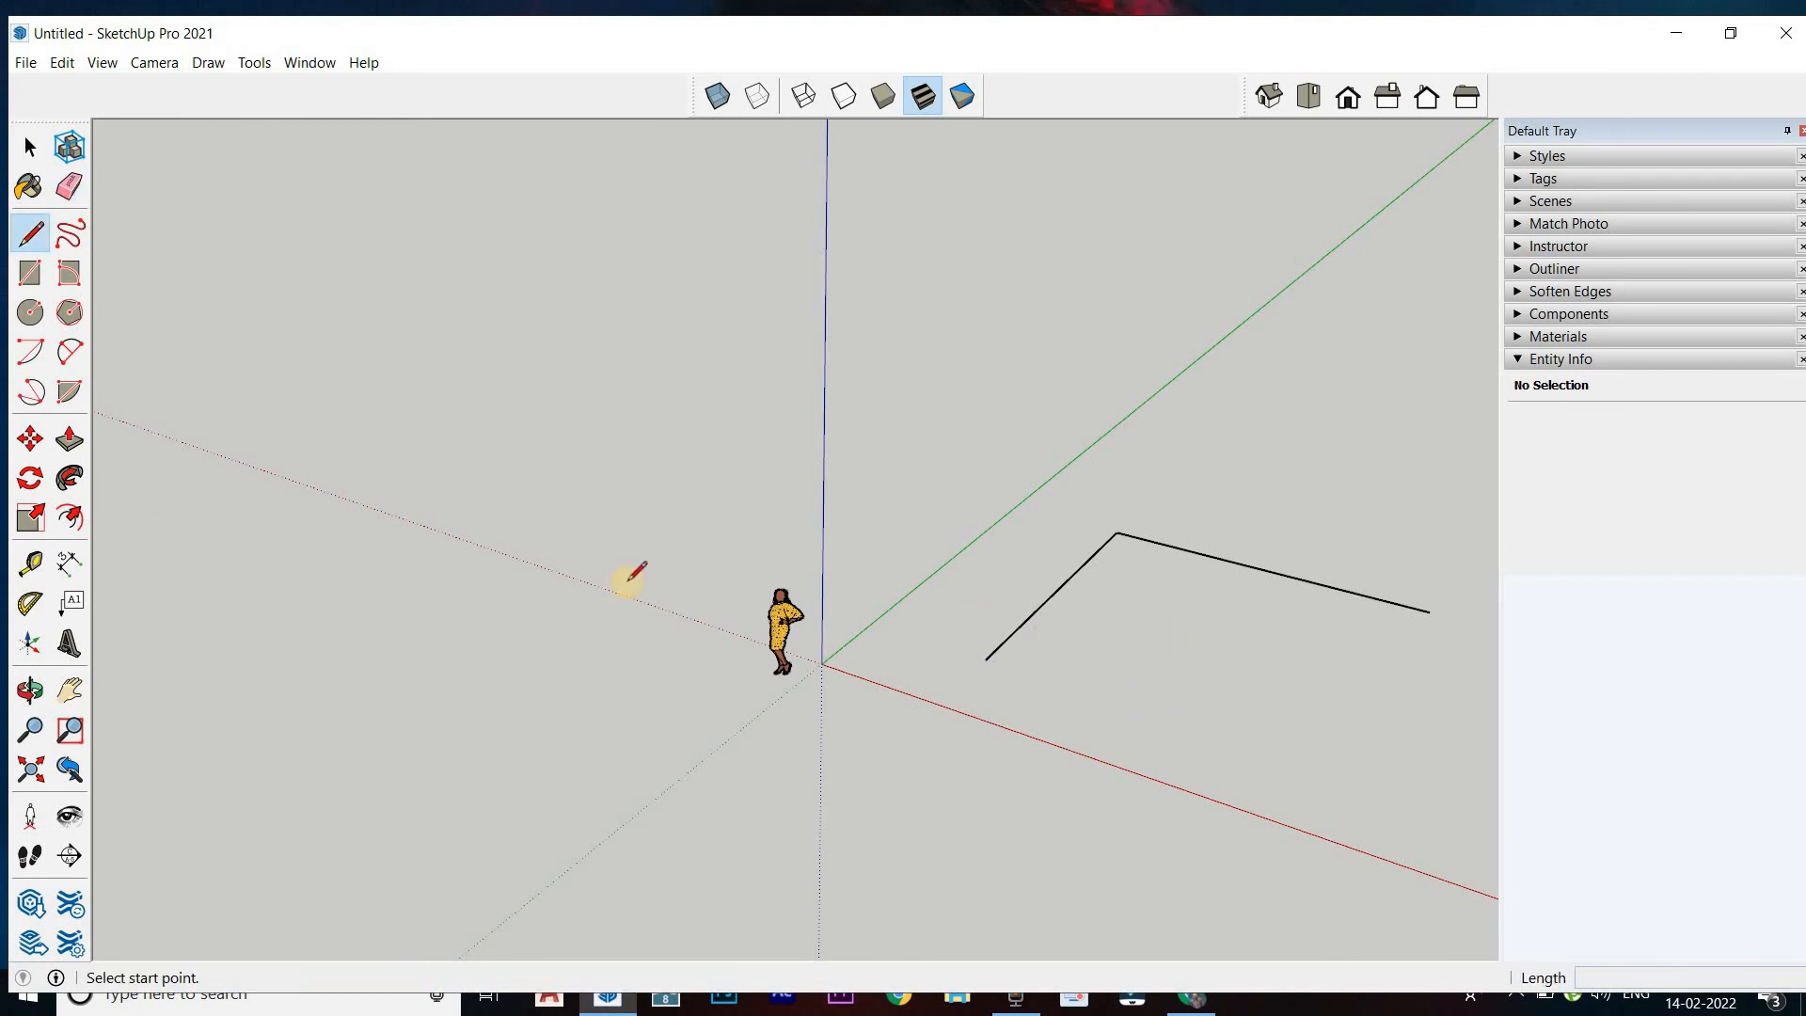
click(69, 186)
mouse_move(987, 568)
mouse_down()
mouse_move(1120, 612)
mouse_move(1051, 534)
mouse_up()
Draw a 20' line parallel to the green axis and a connected 20' line parallel to the red axis from its far end
click(30, 232)
click(1134, 555)
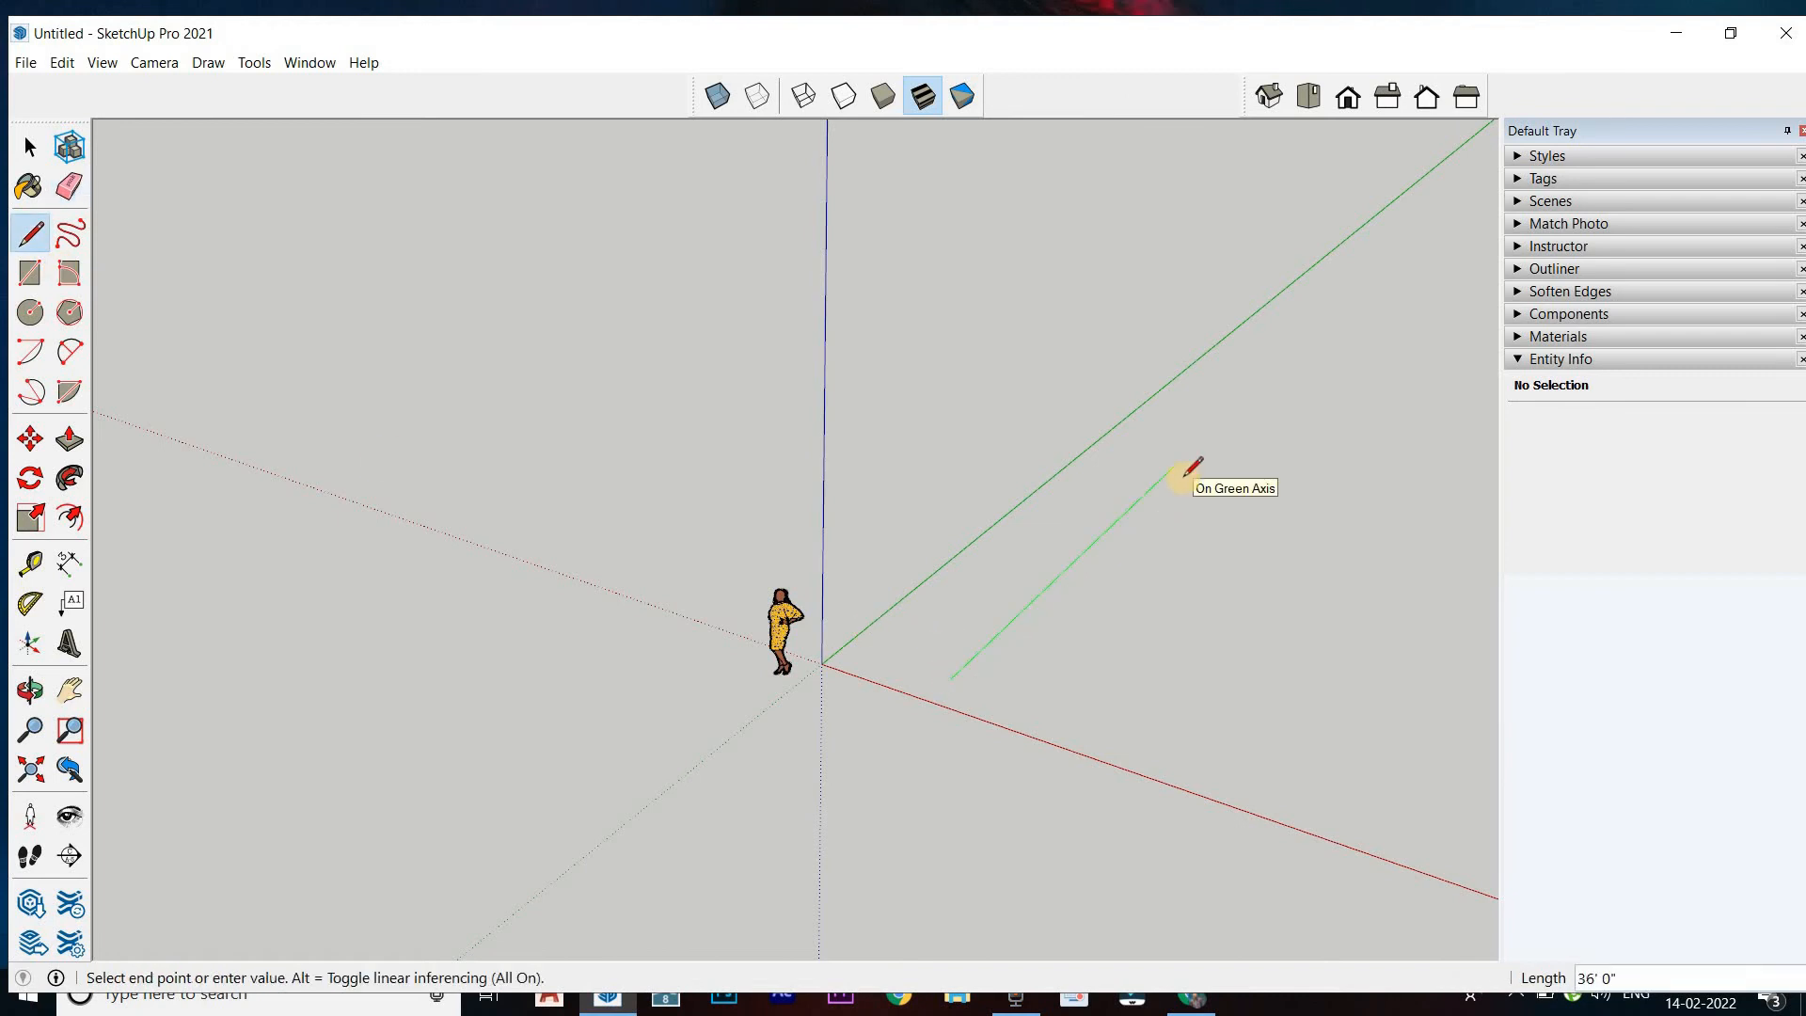
click(1090, 544)
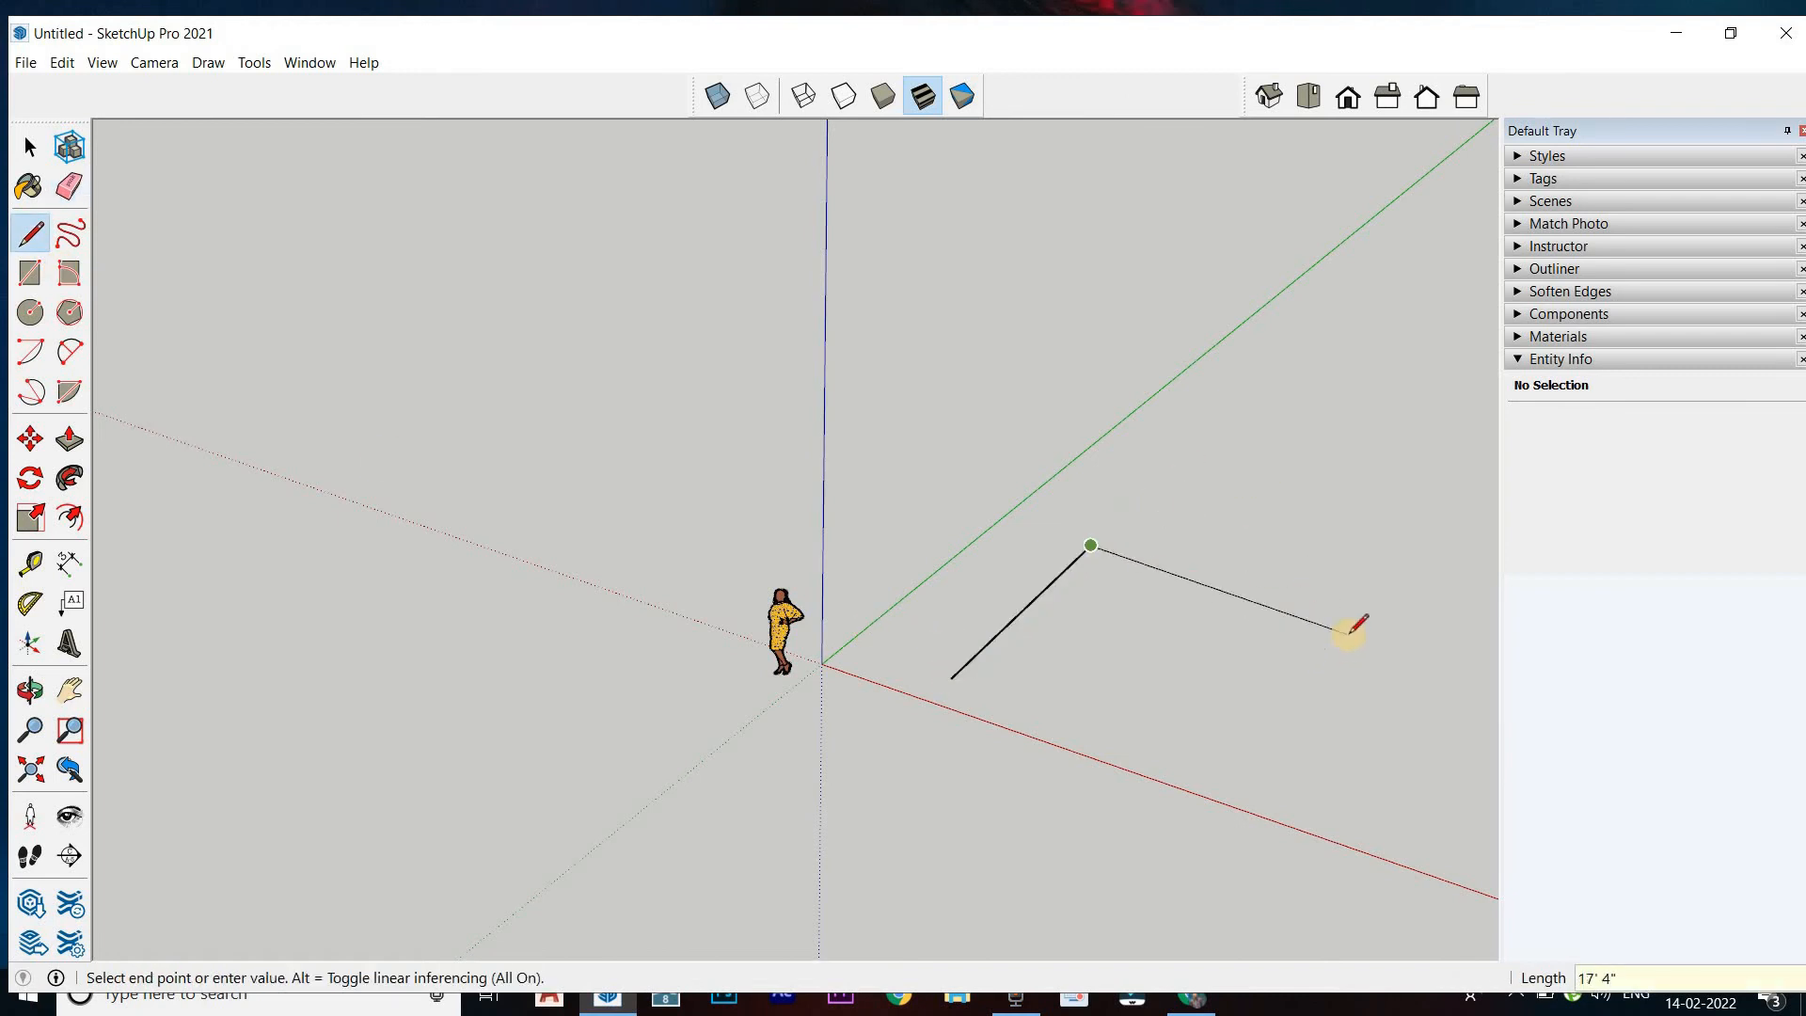
key(Return)
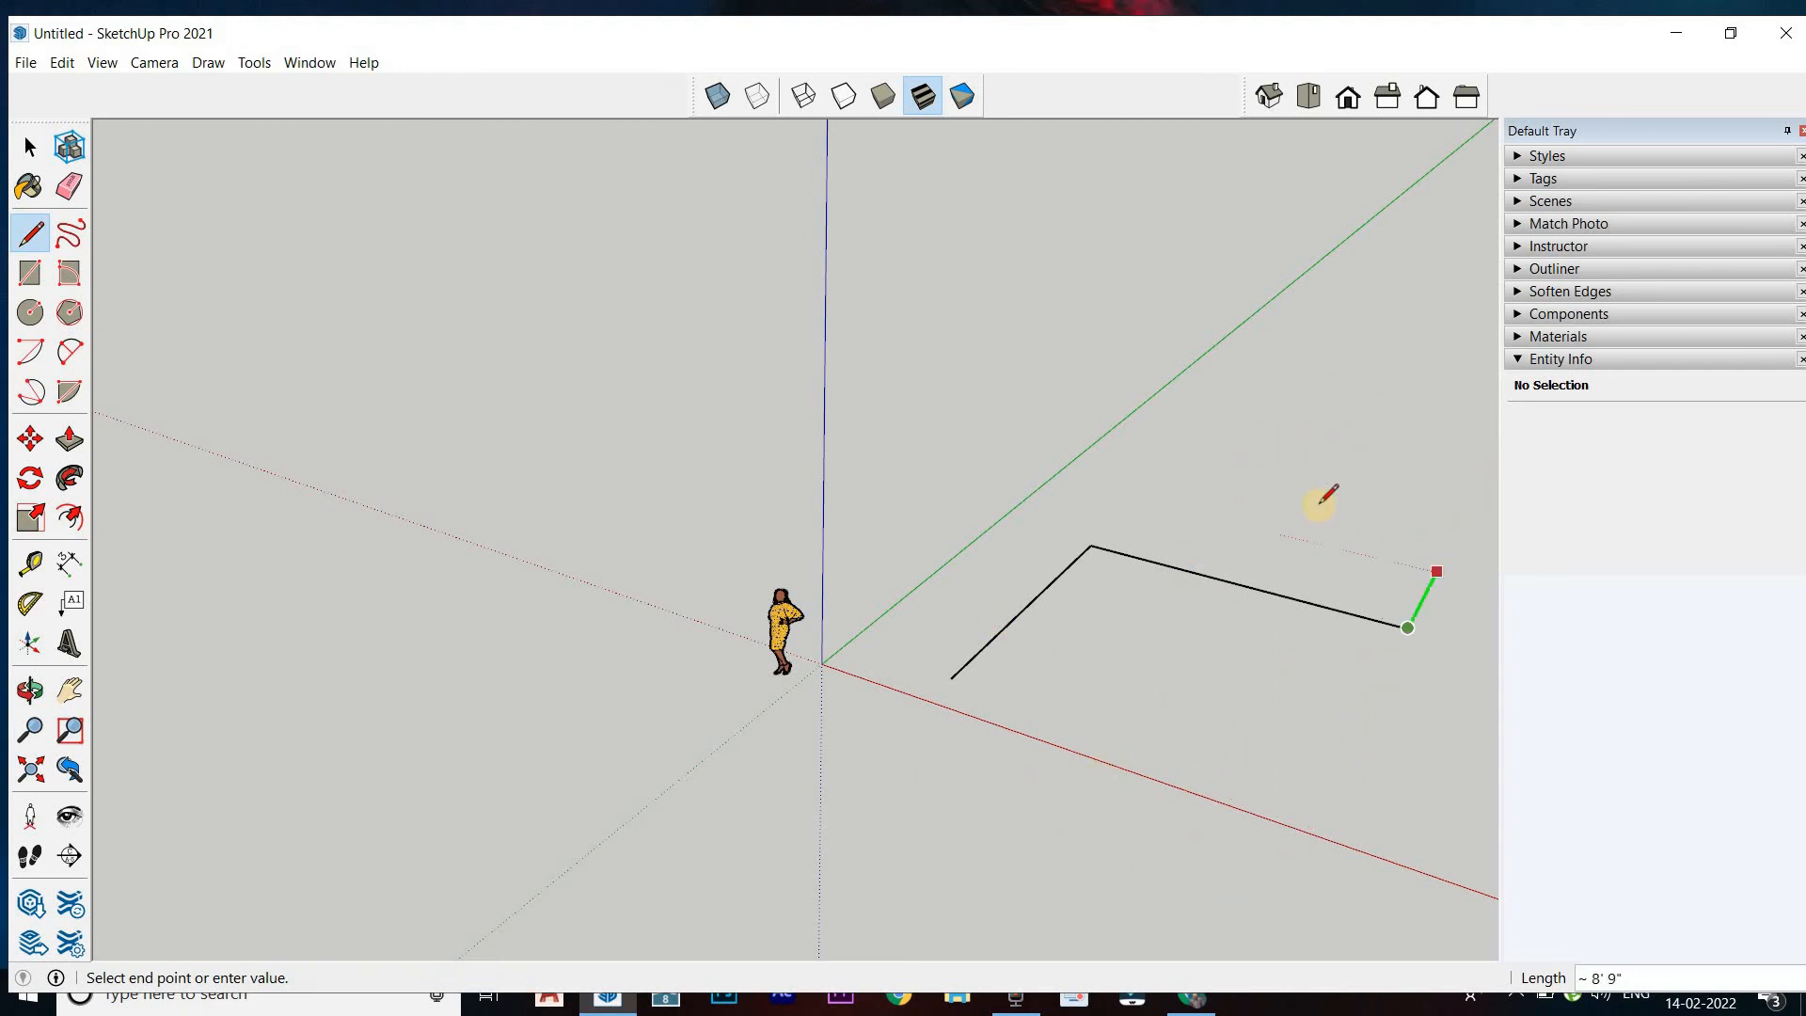
click(952, 676)
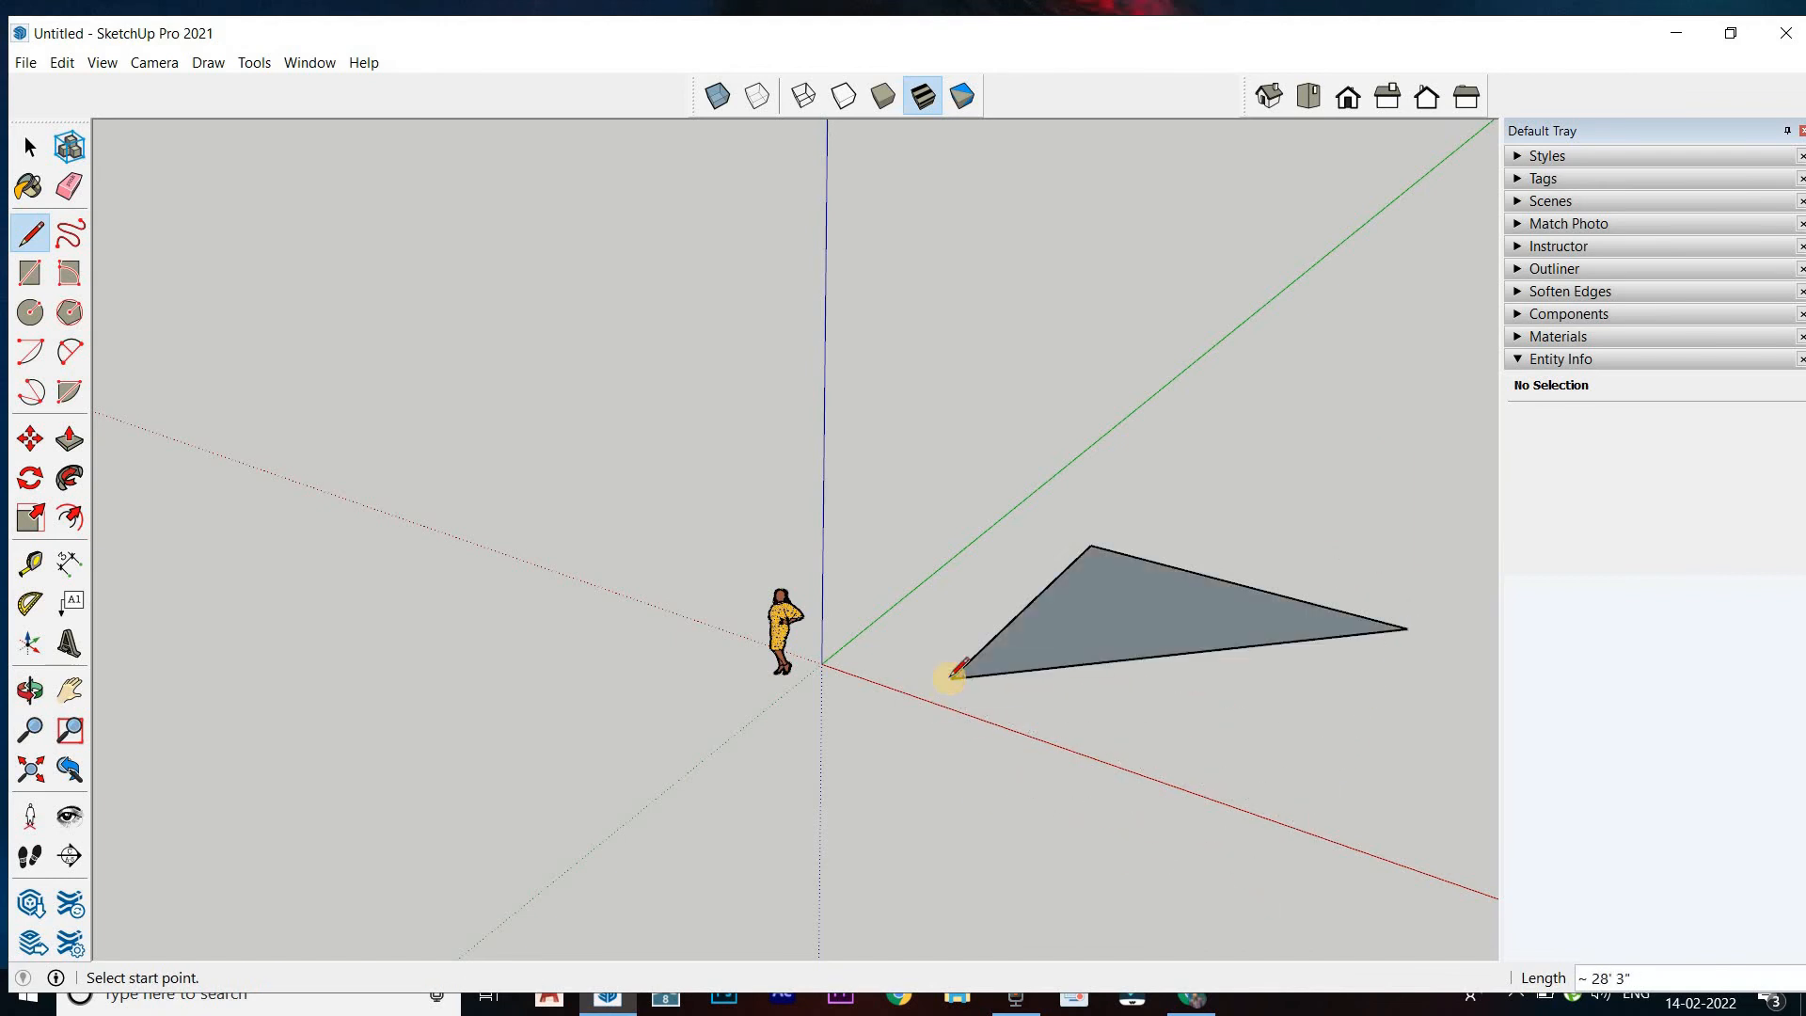
key(ctrl+z)
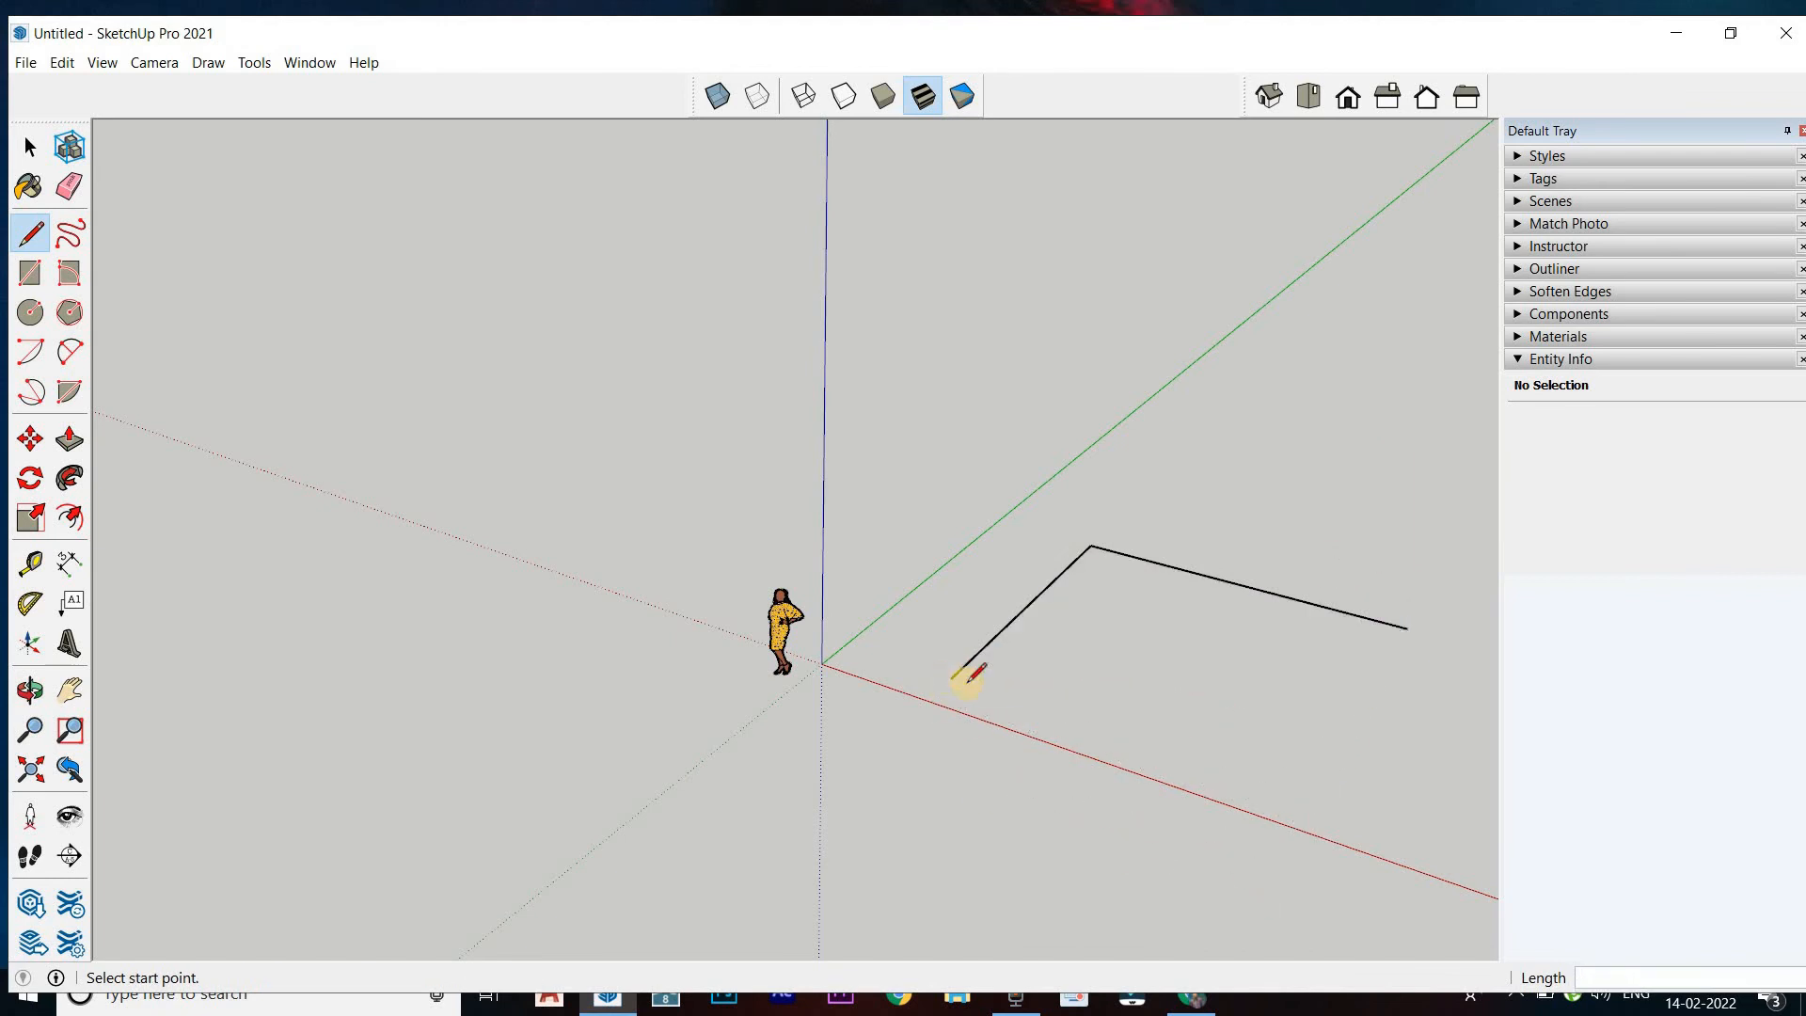
click(1406, 628)
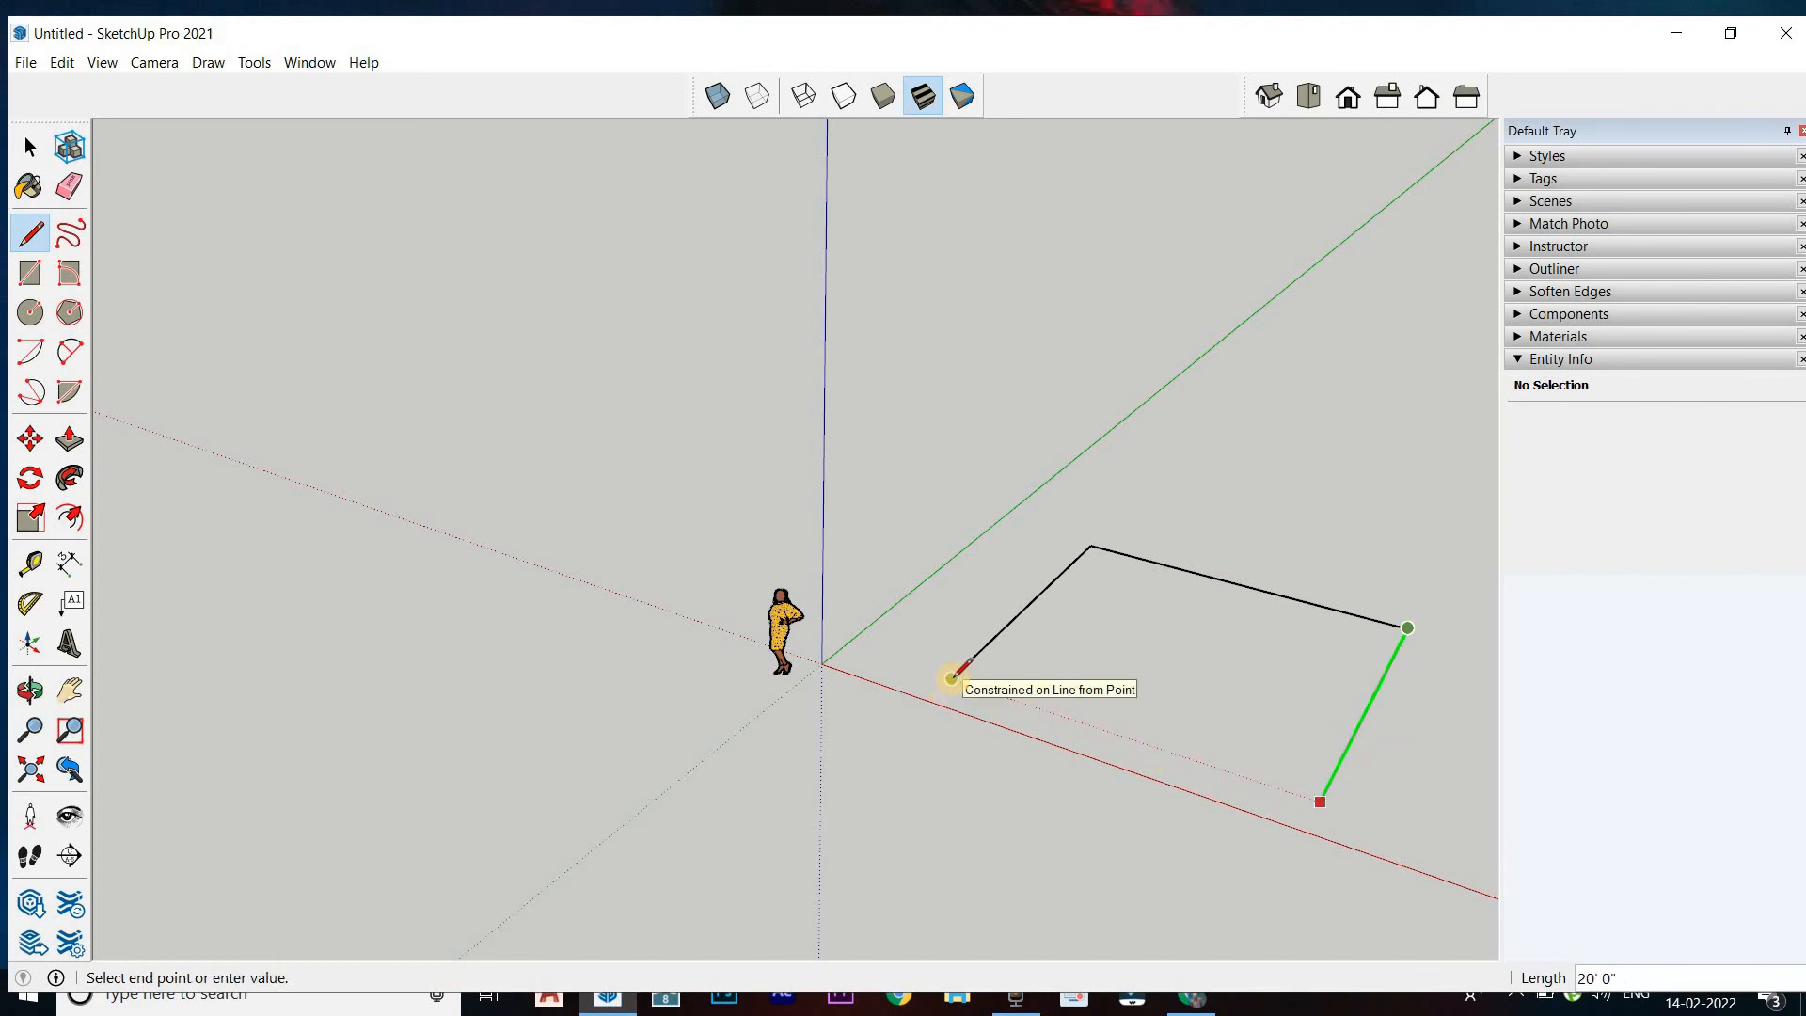
key(shift)
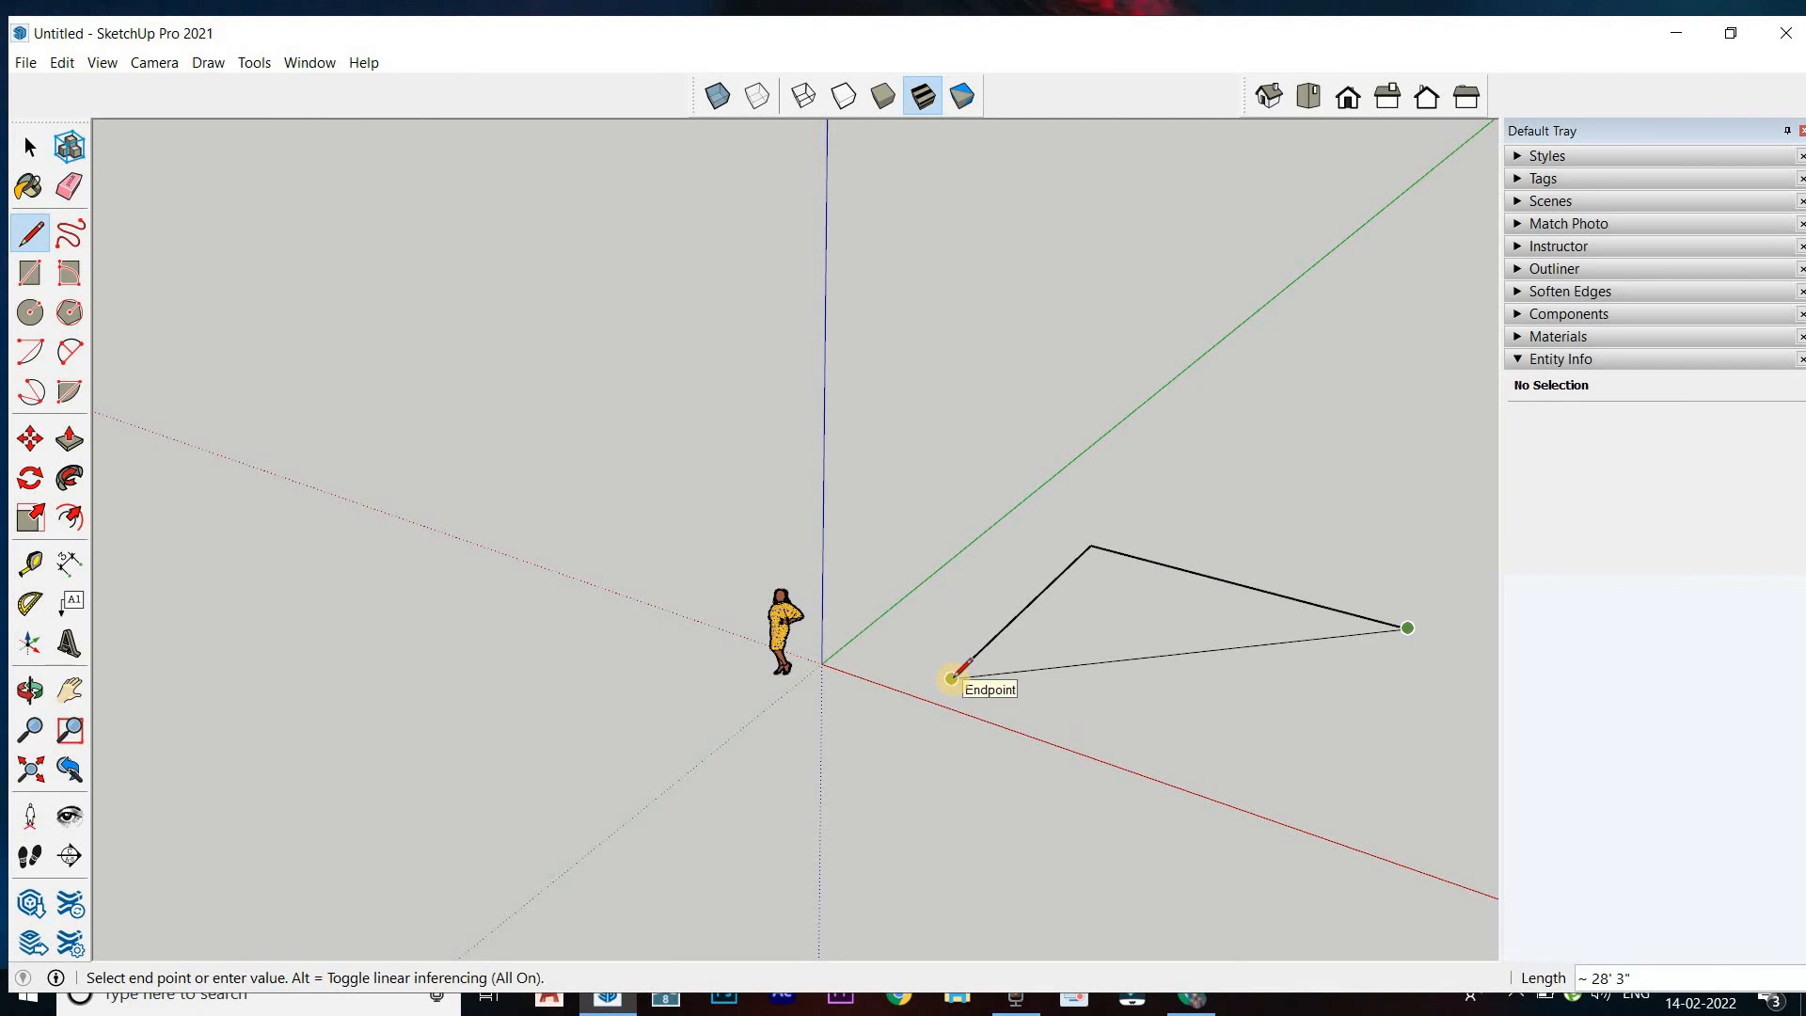
click(952, 677)
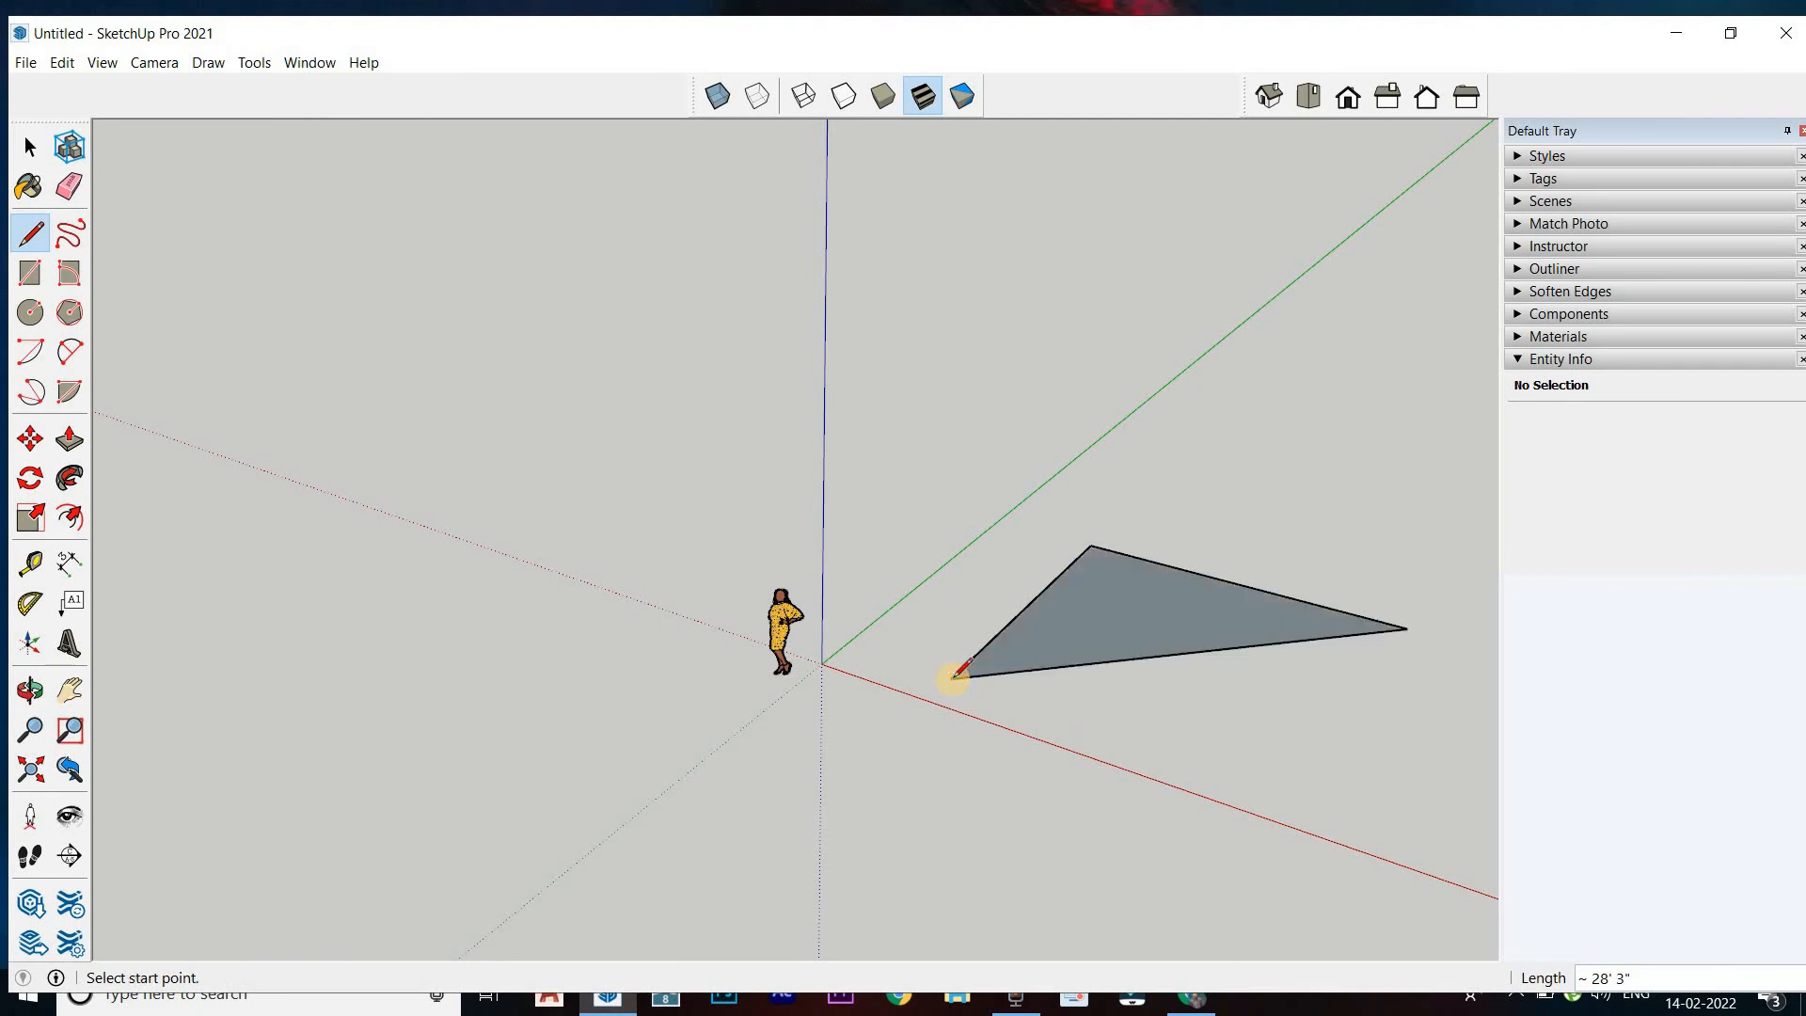
key(ctrl+z)
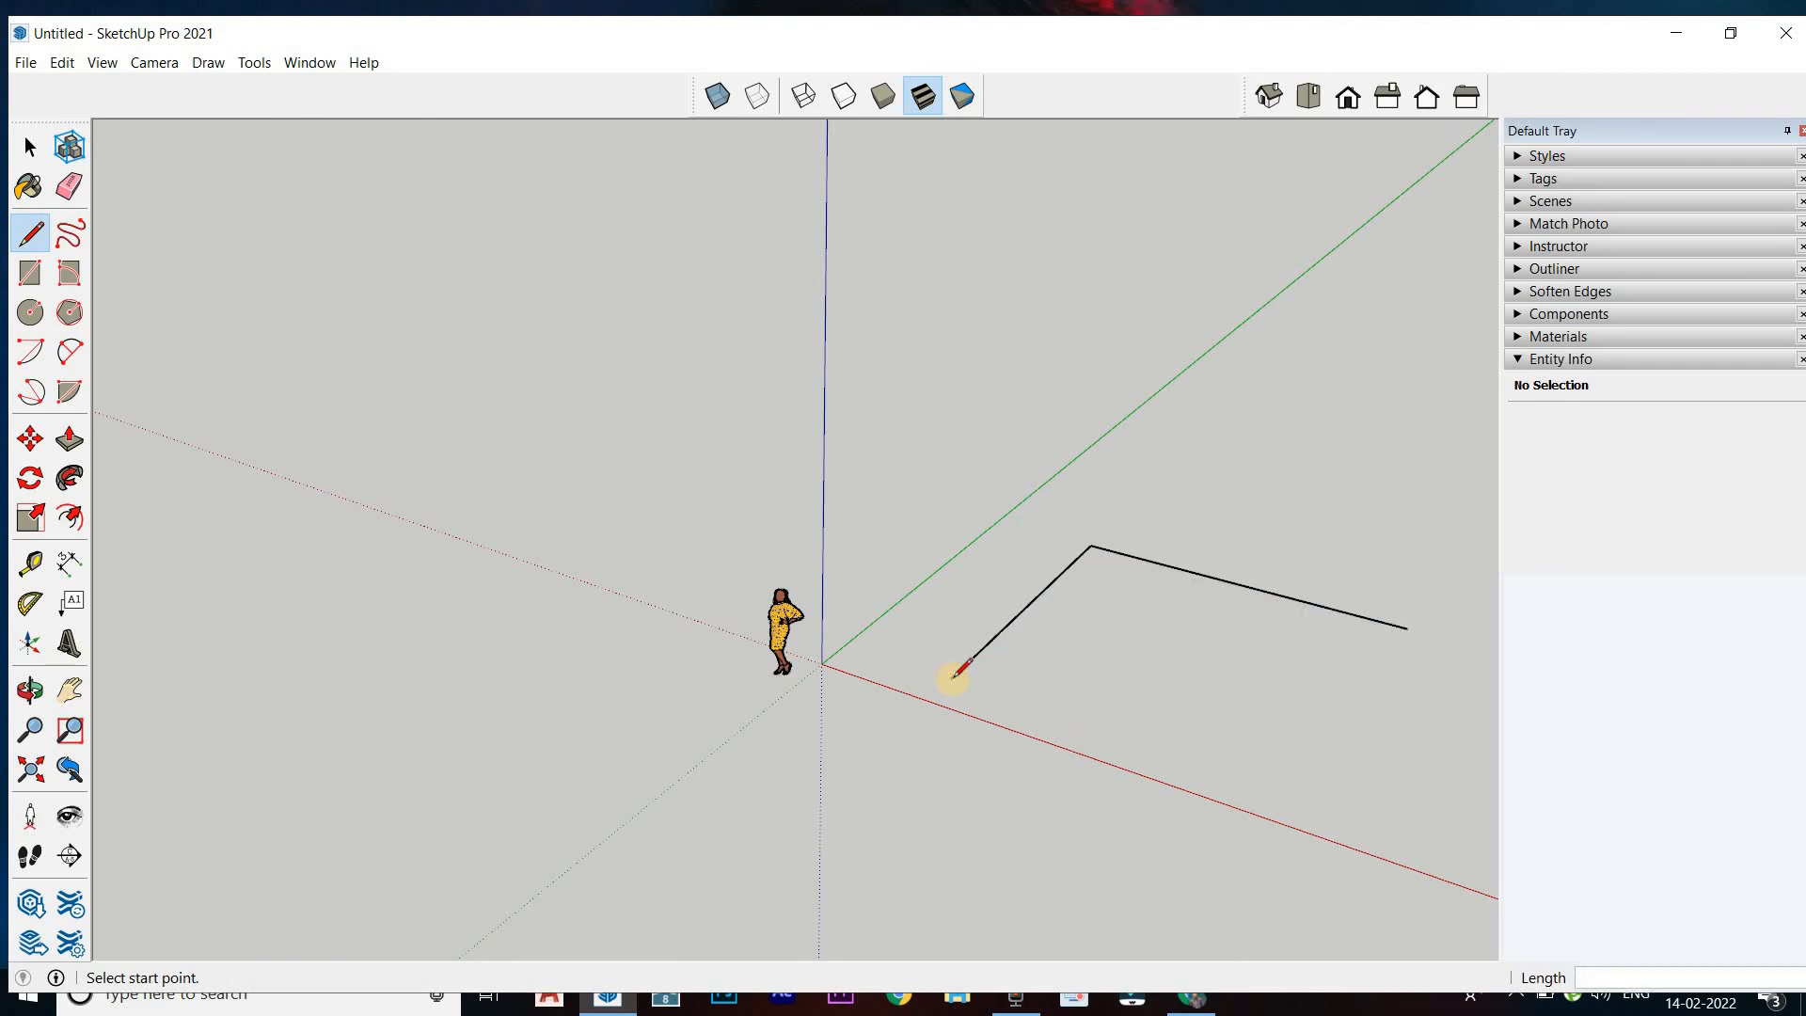
Draw the third side locked to the green axis, level with the first line's start point, and close the rectangle there with a fourth line
click(1407, 627)
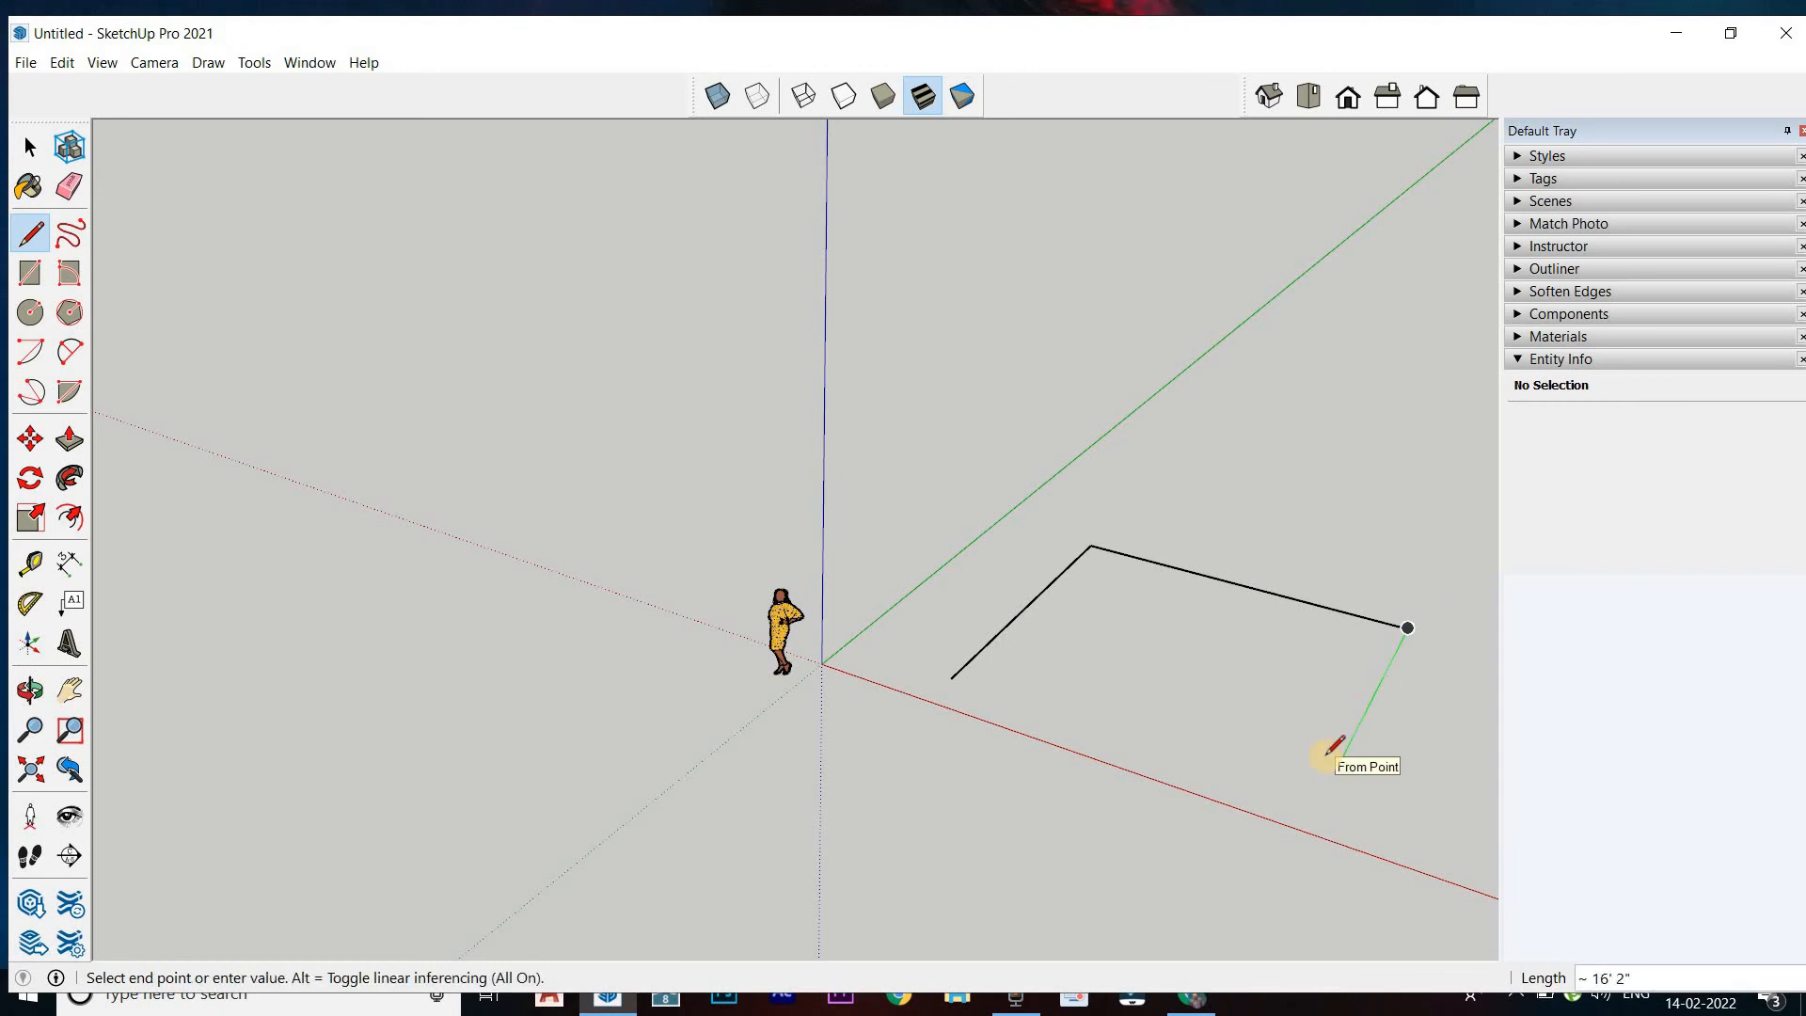
click(1319, 802)
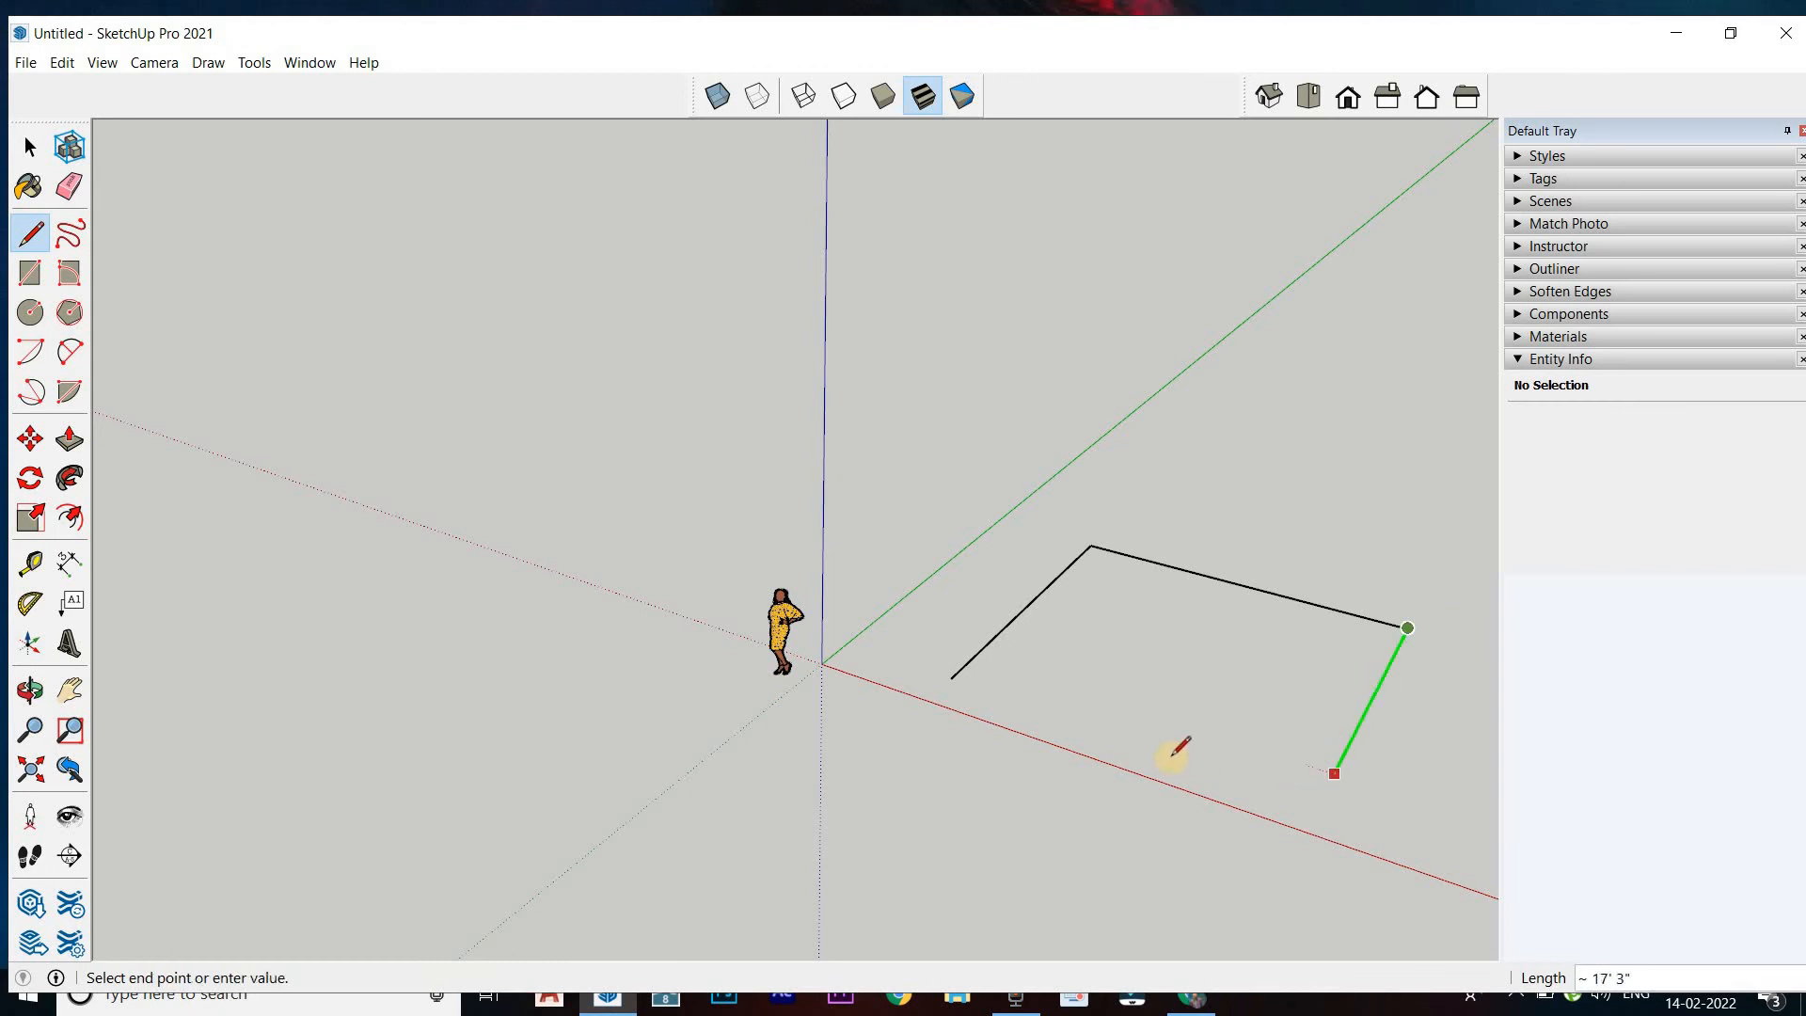
click(952, 679)
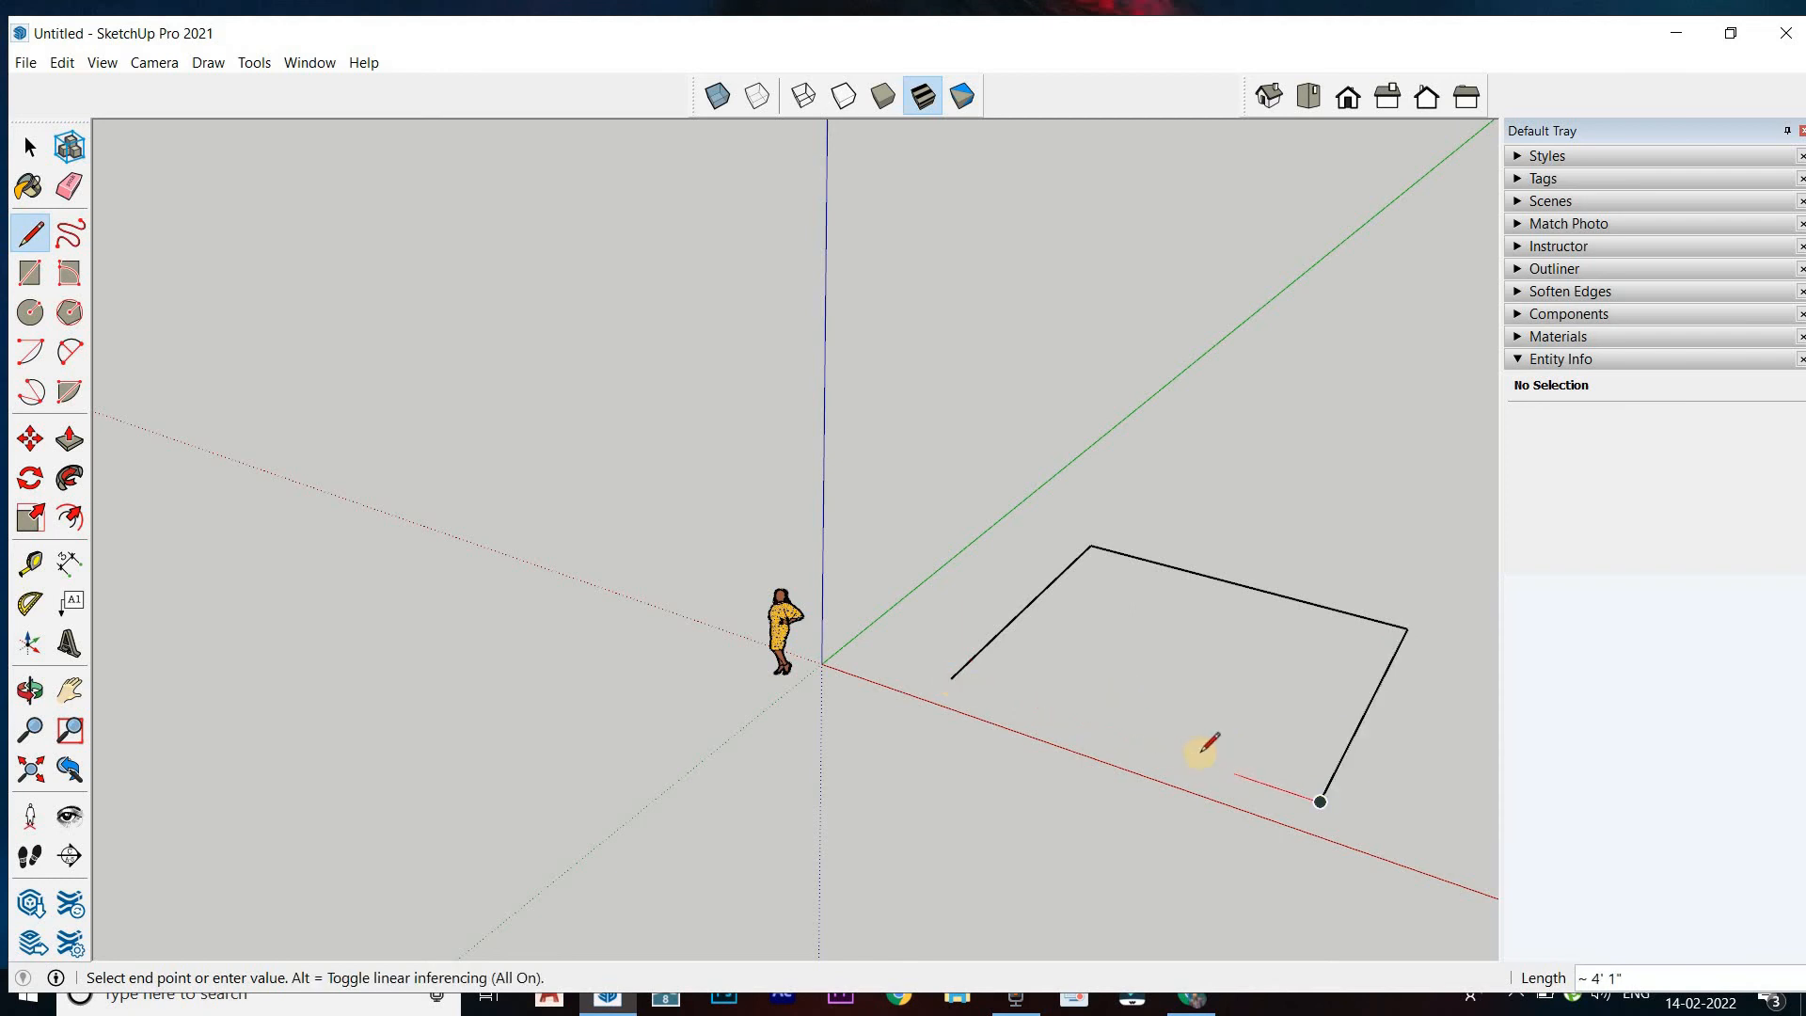
click(952, 678)
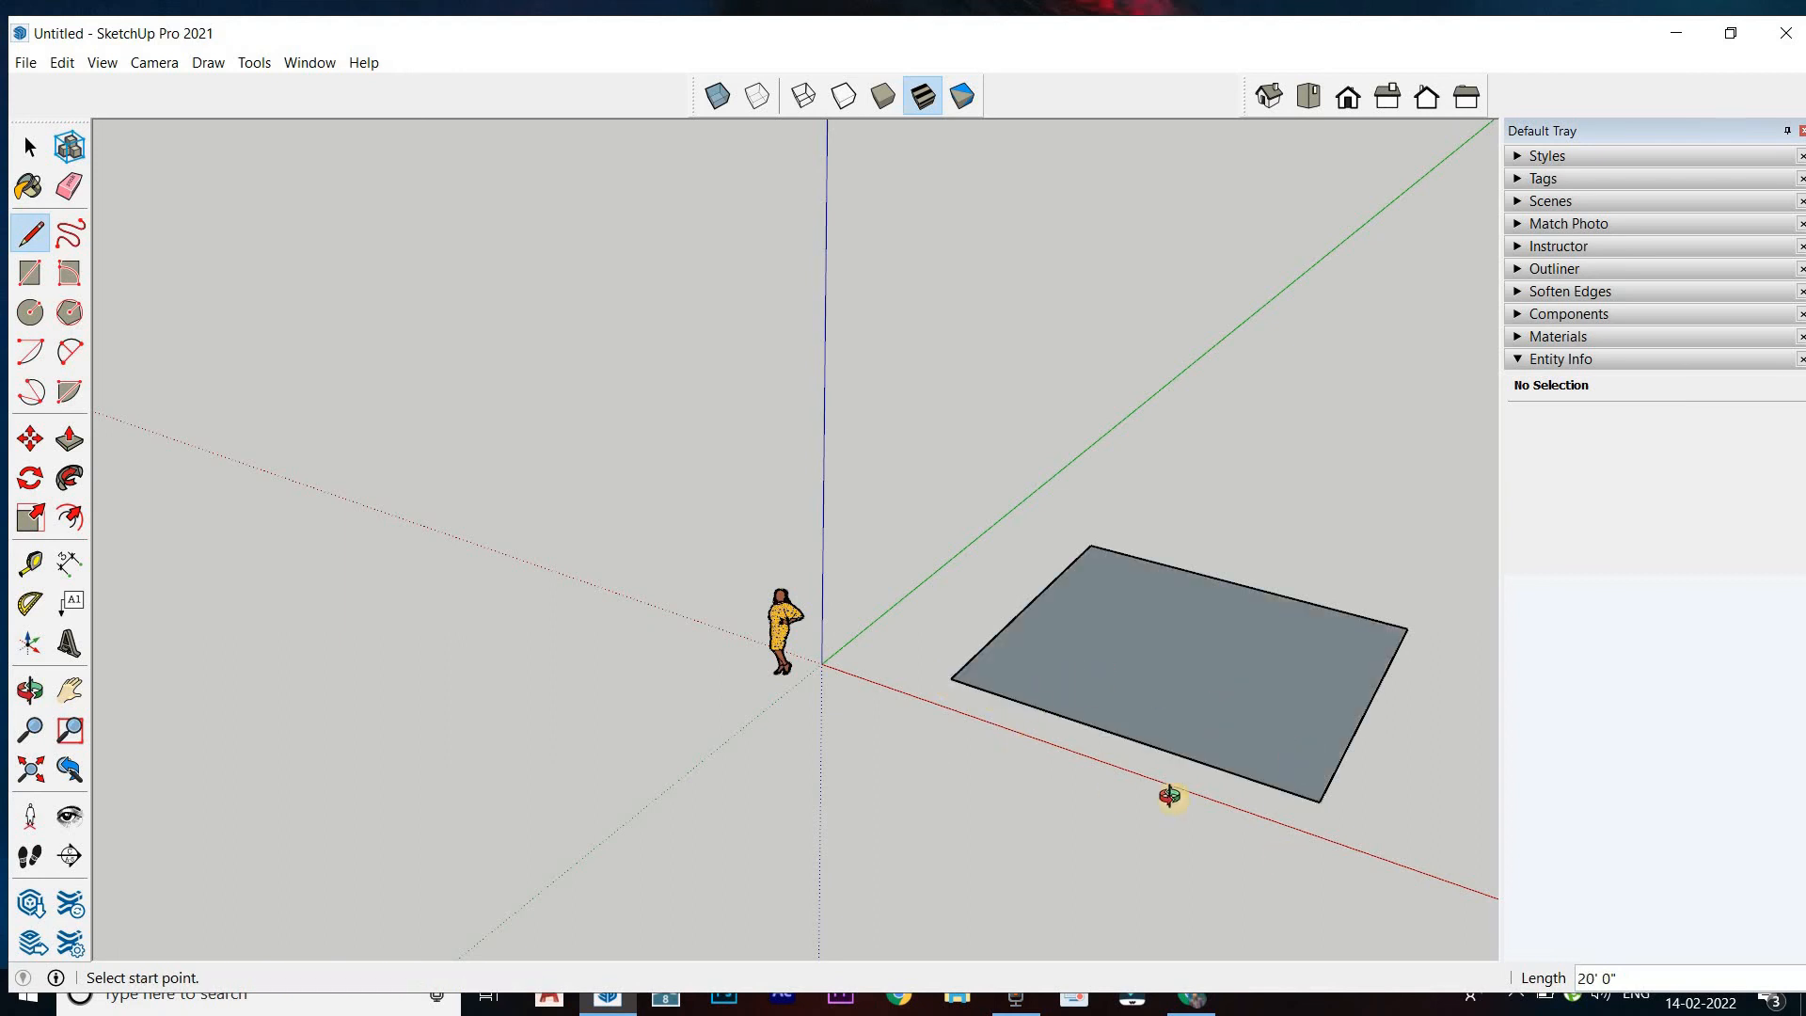
middle_drag(1170, 796, 882, 814)
click(30, 147)
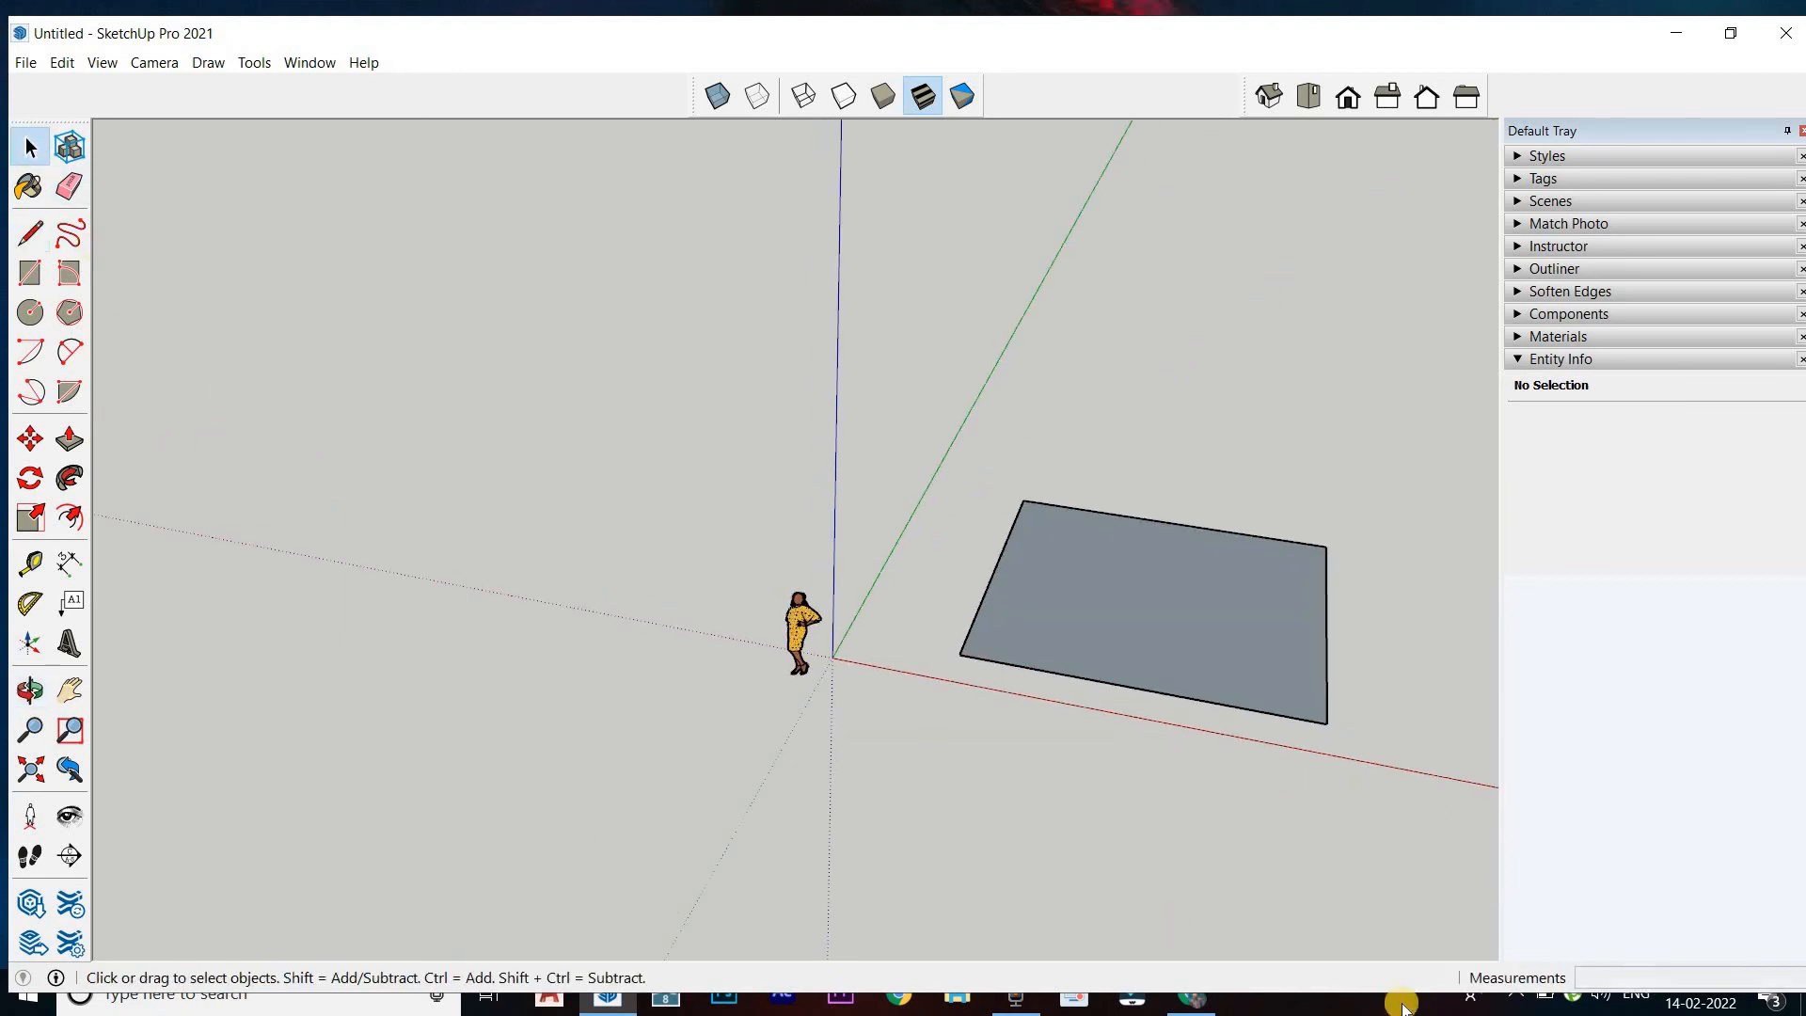
Push/Pull the rectangle's face upward 10' into a solid box
middle_drag(1091, 673, 1276, 299)
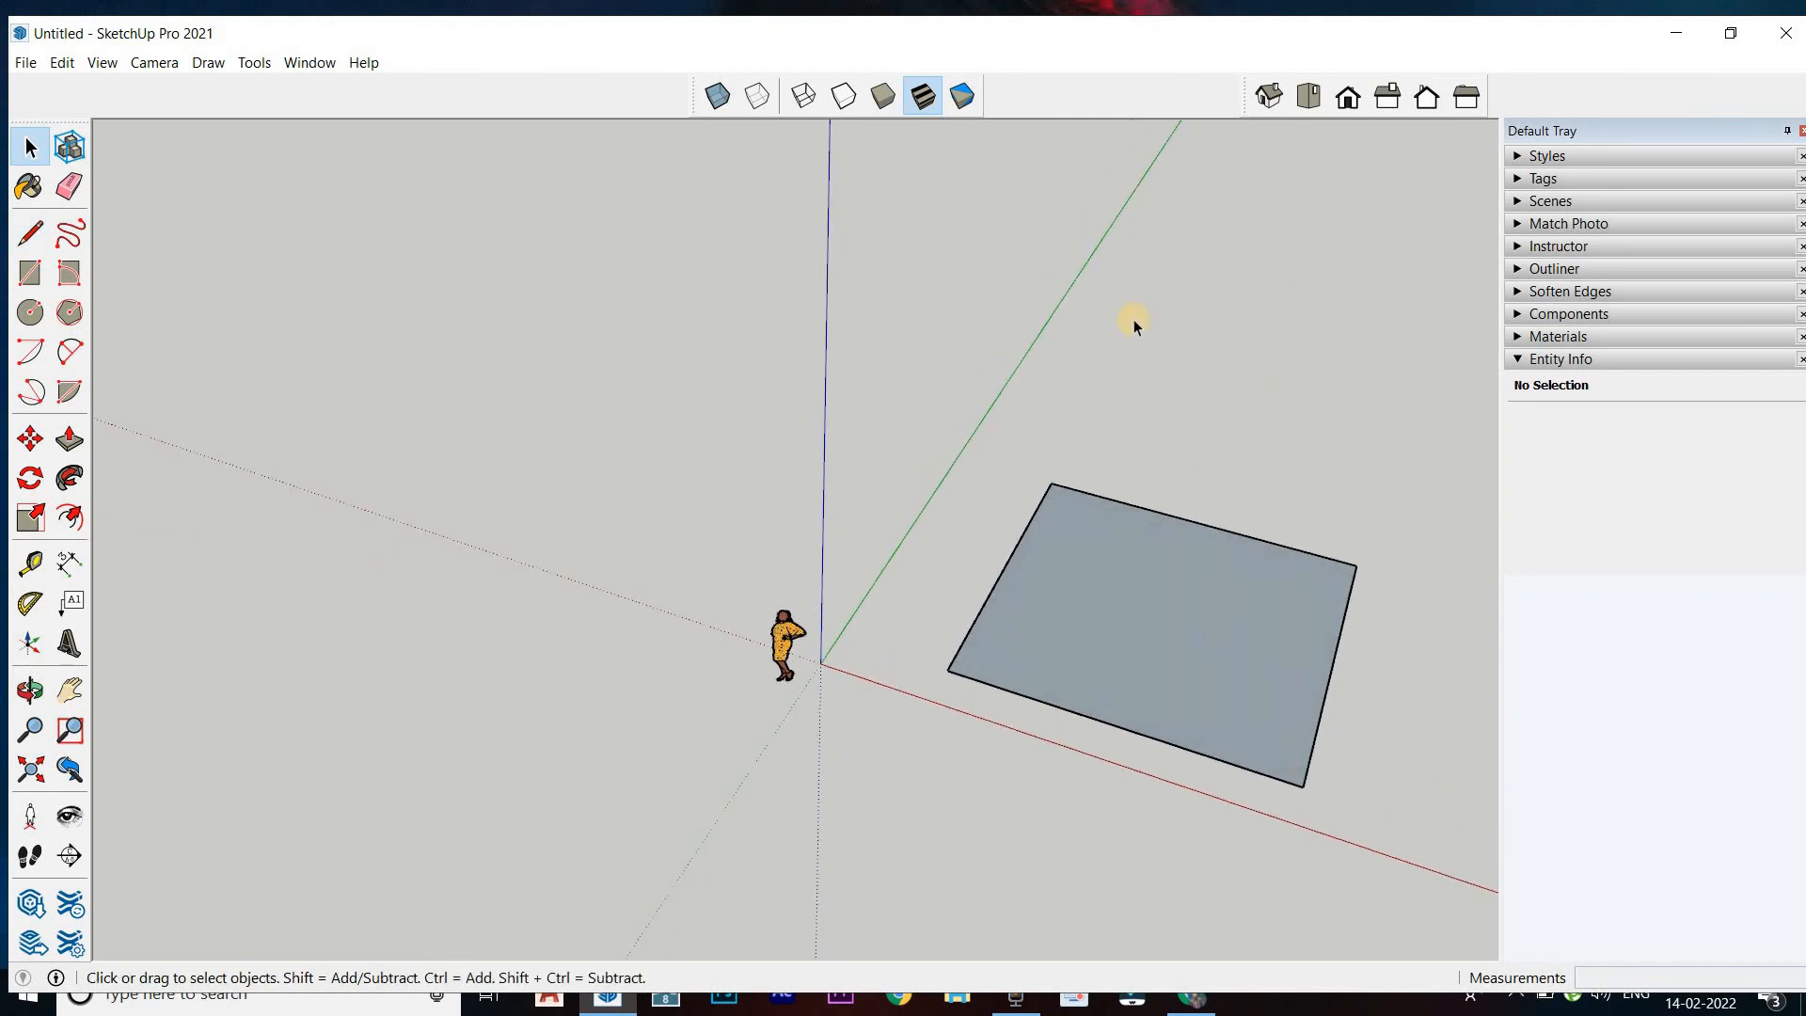
click(1268, 97)
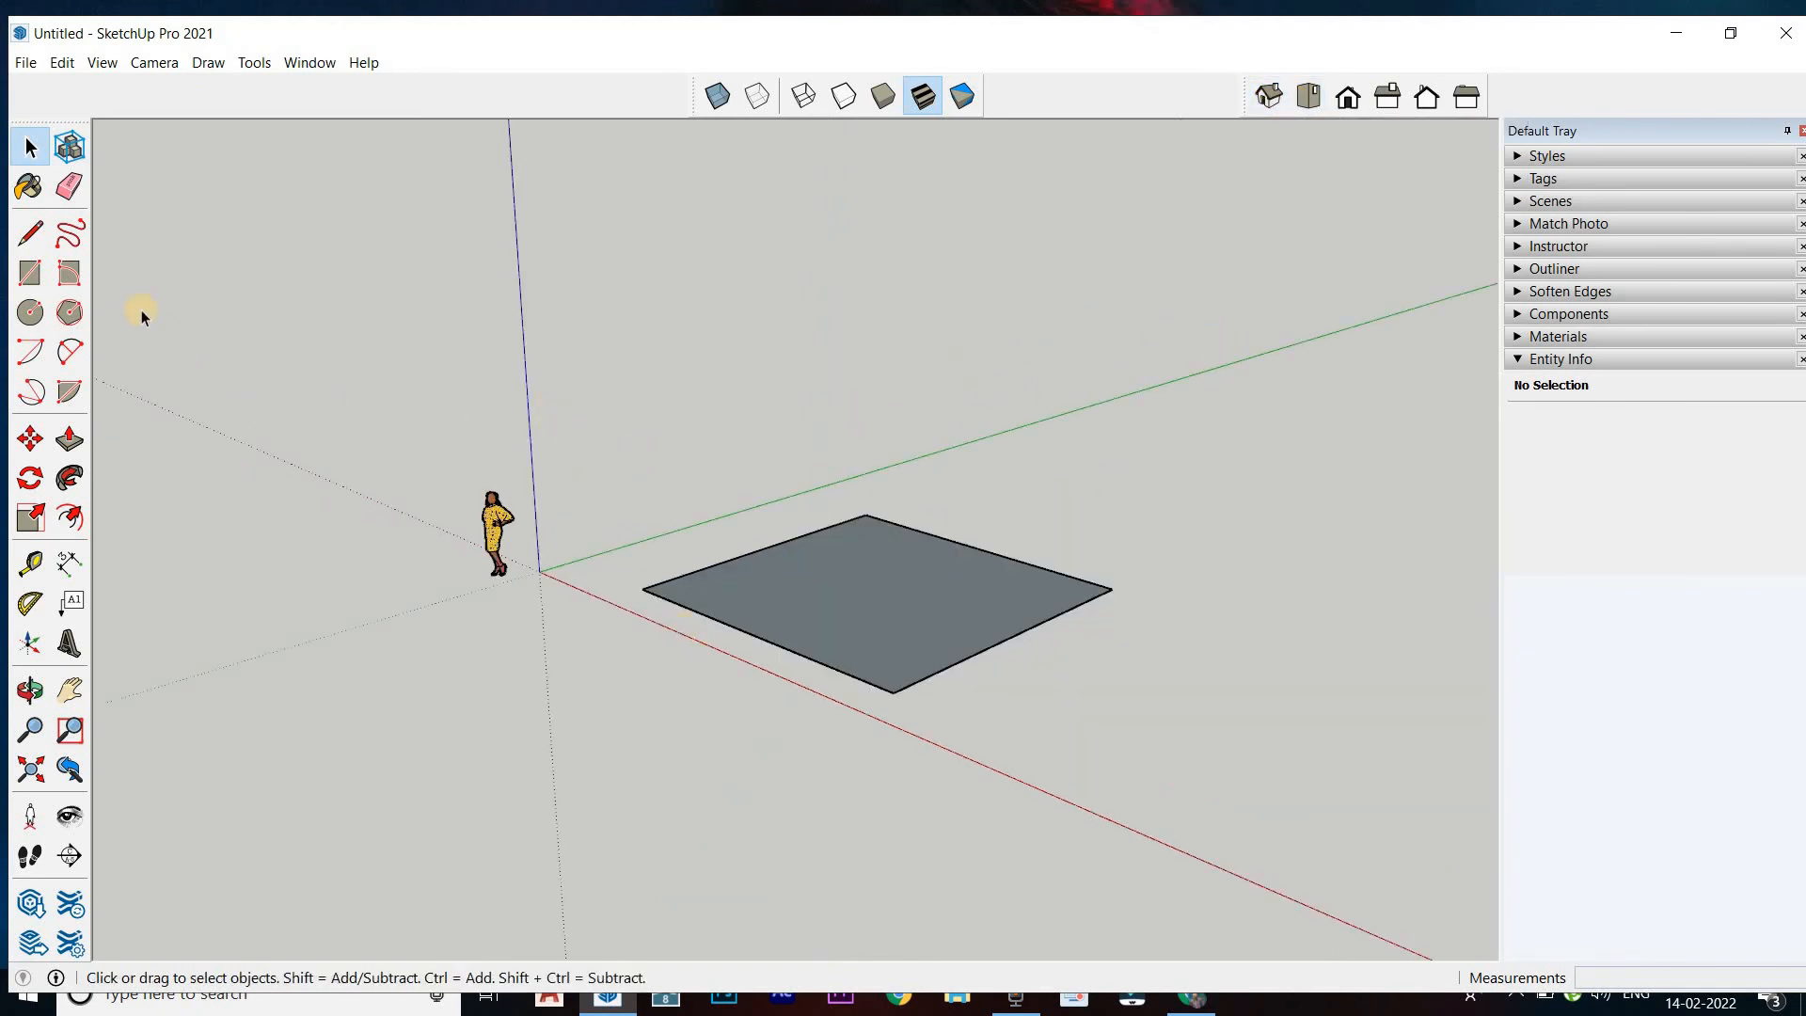
click(68, 440)
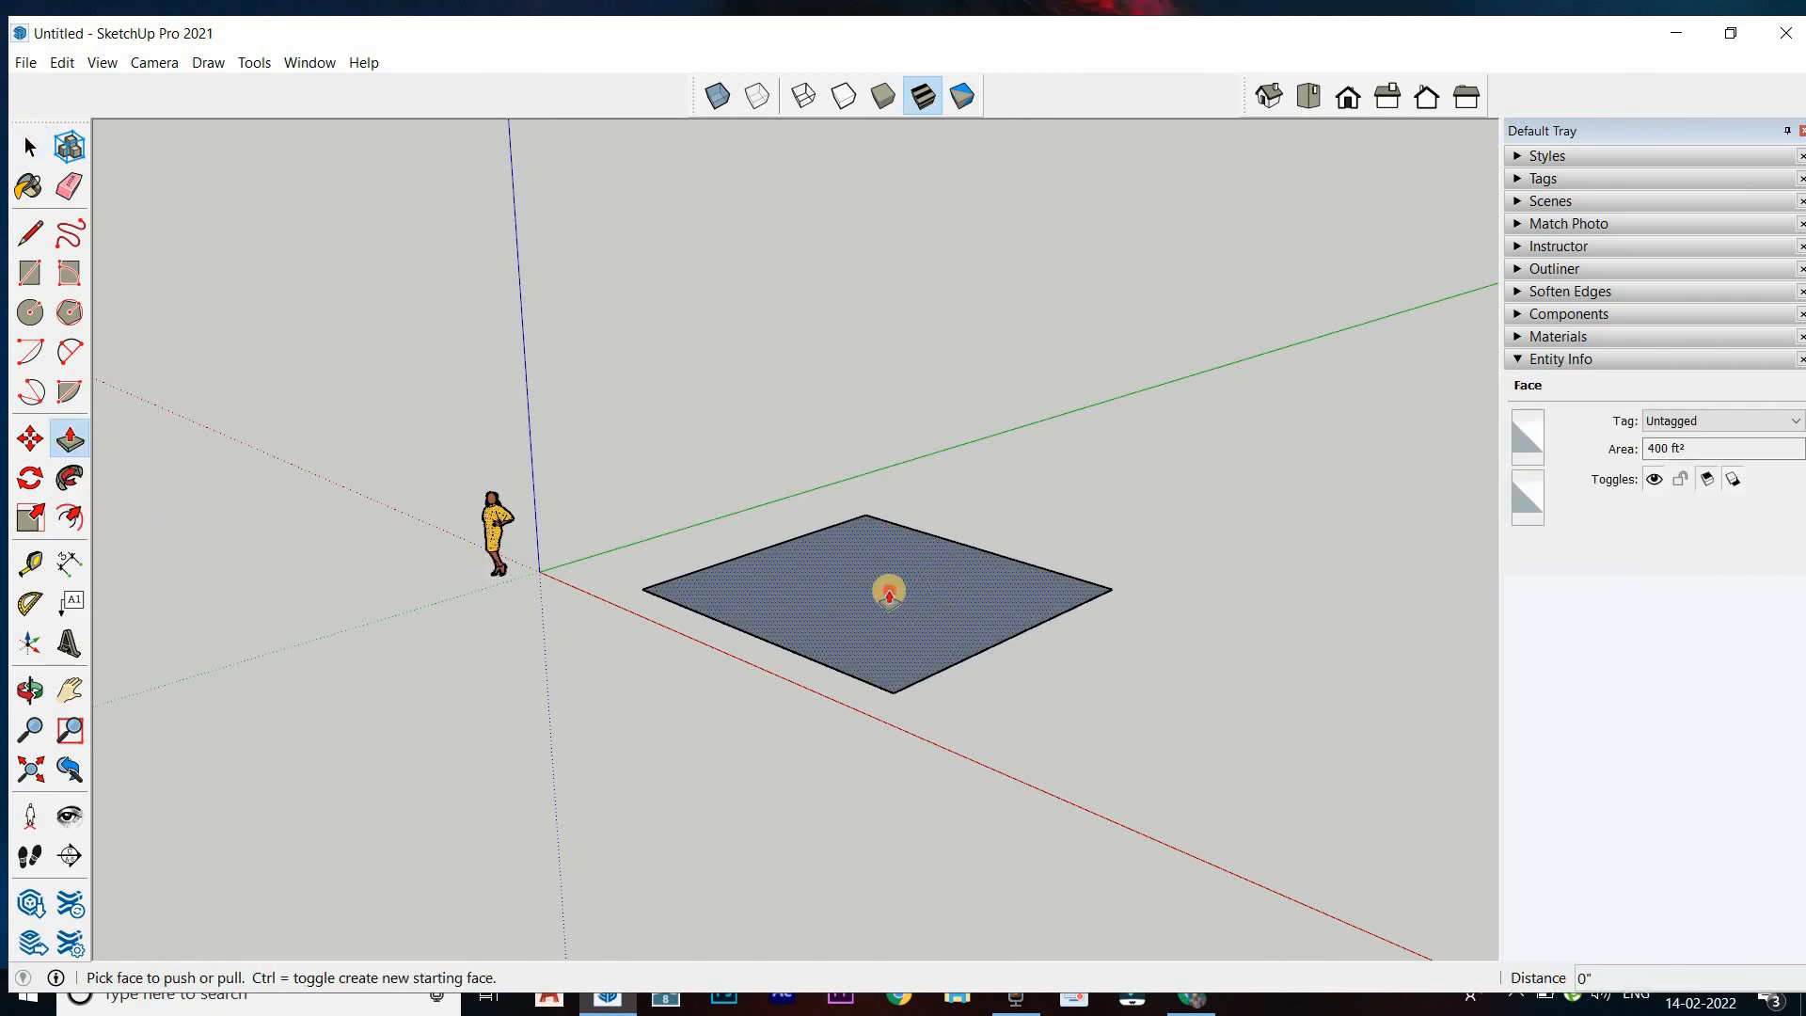
drag(887, 592, 977, 421)
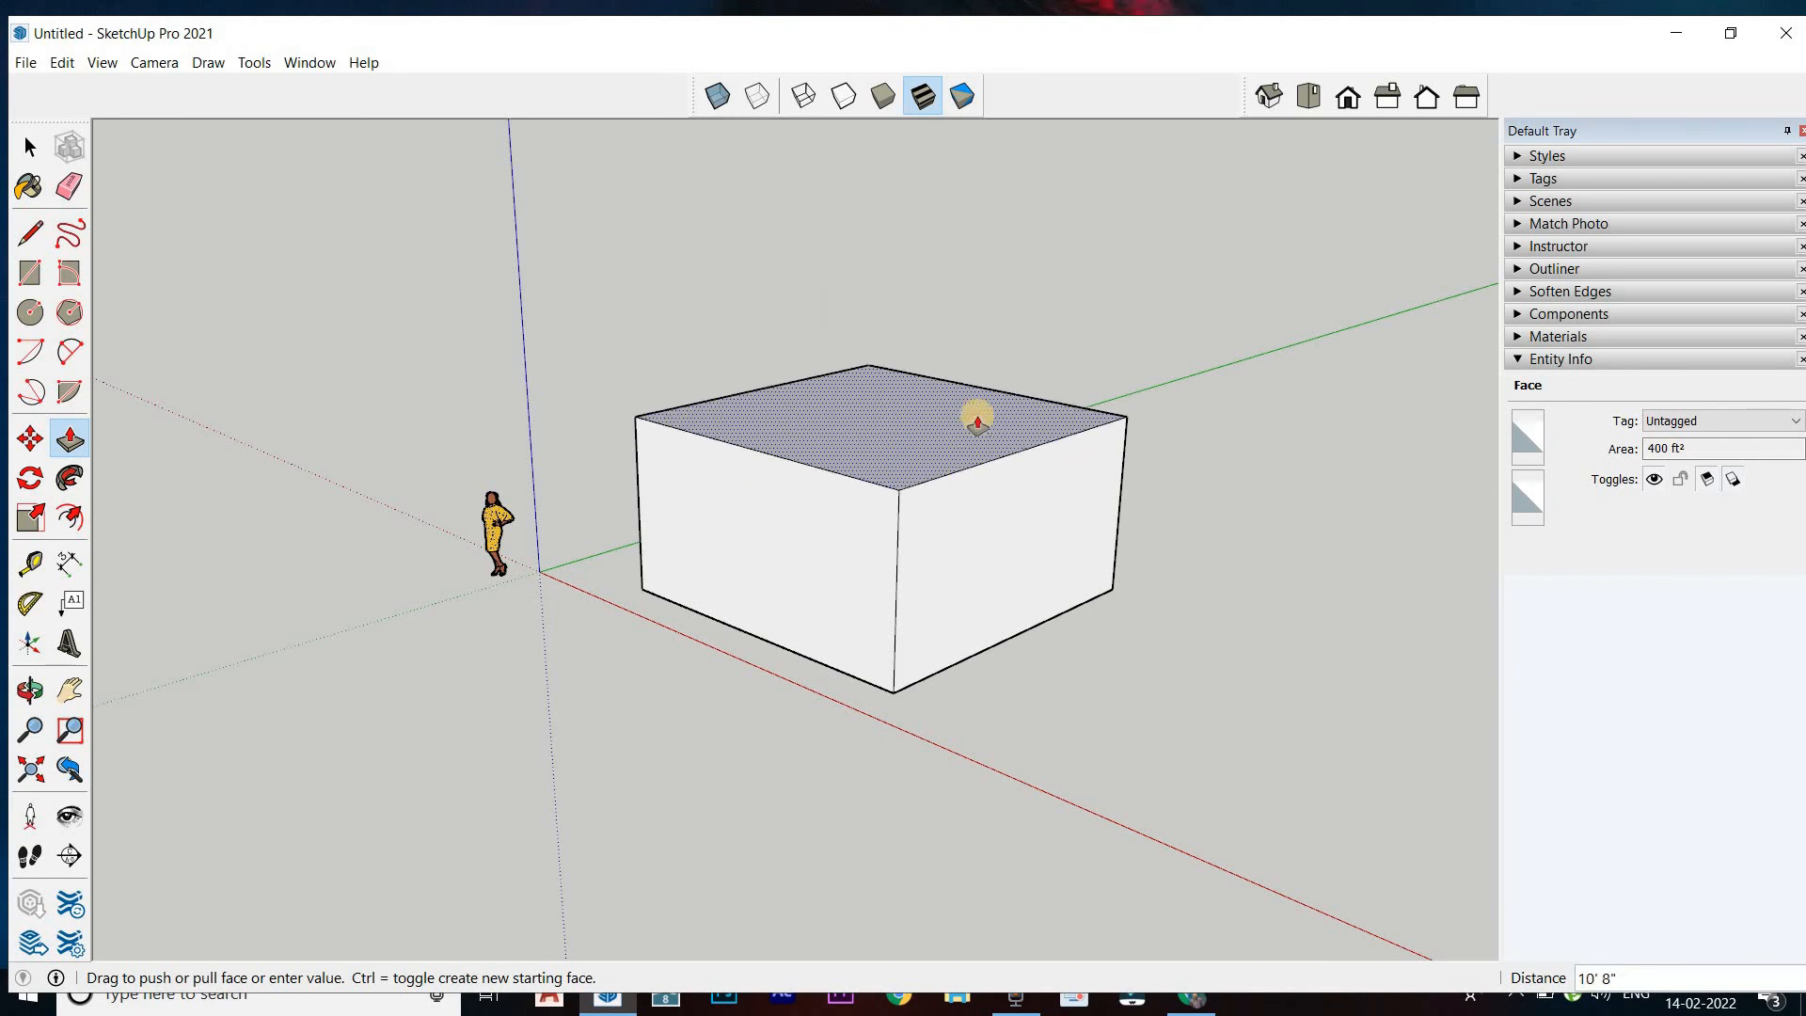
key(Return)
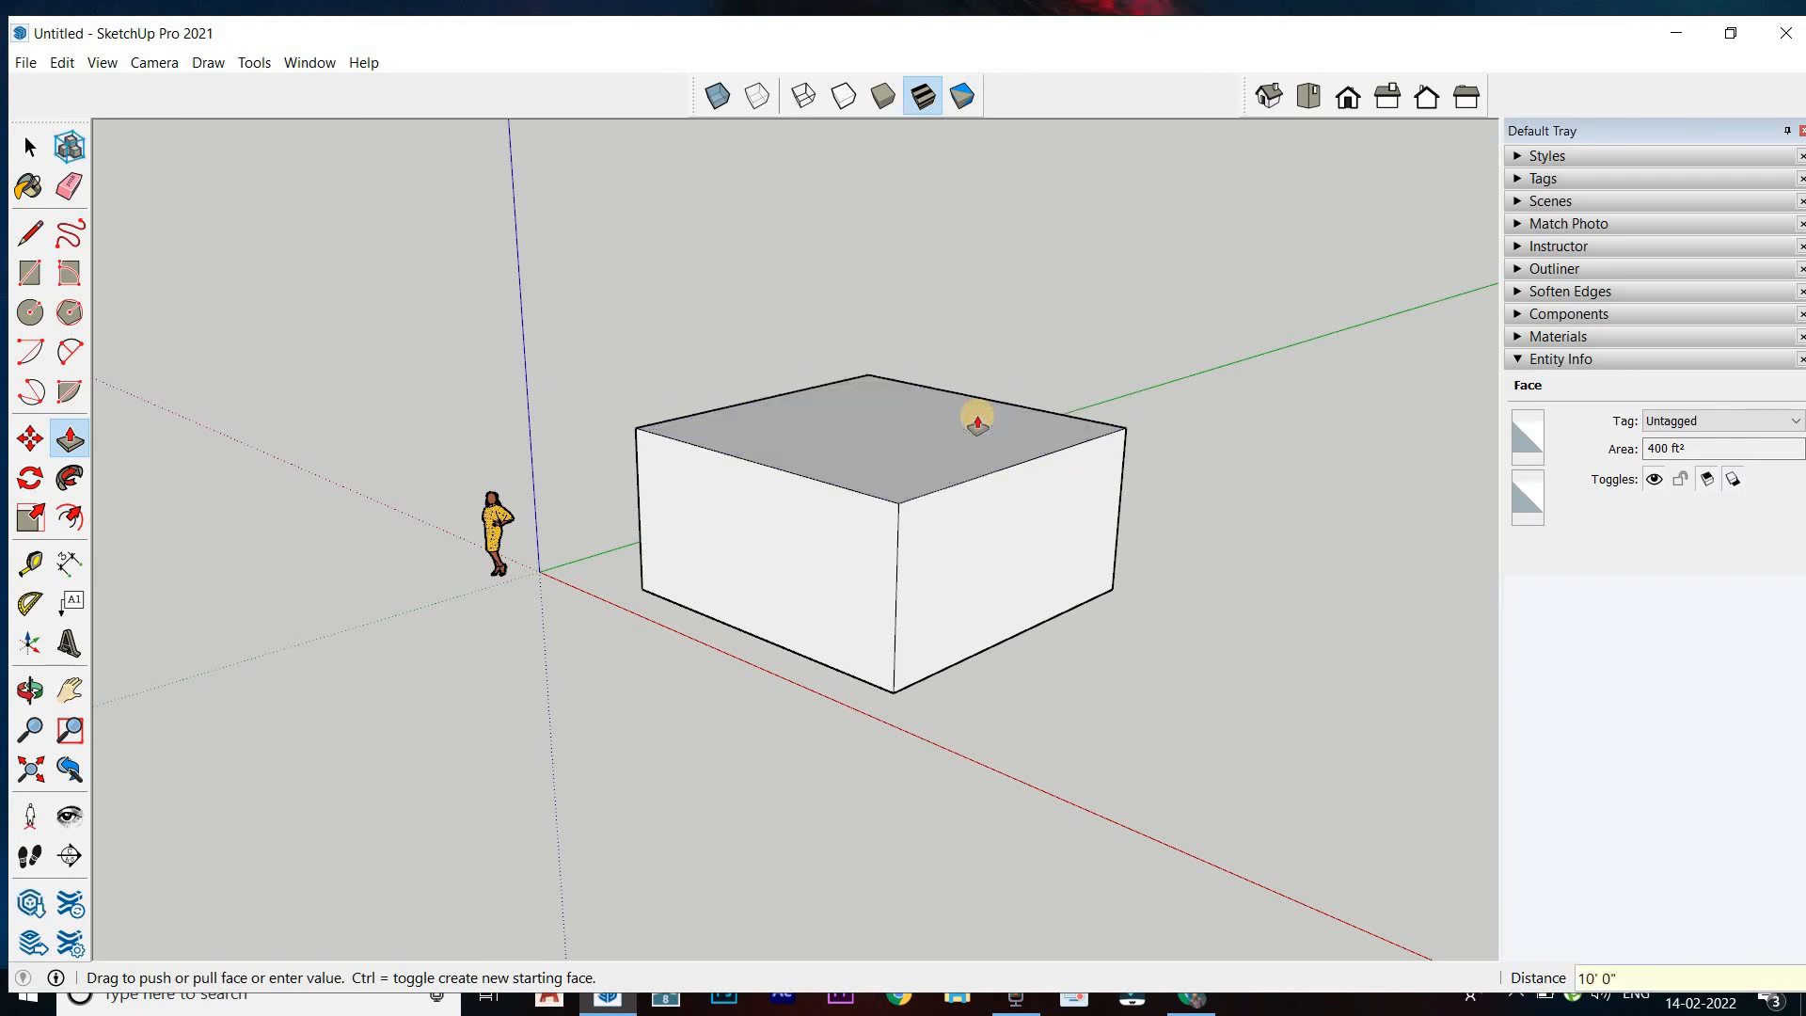
mouse_move(883, 580)
middle_down()
mouse_move(879, 565)
mouse_move(894, 587)
middle_up()
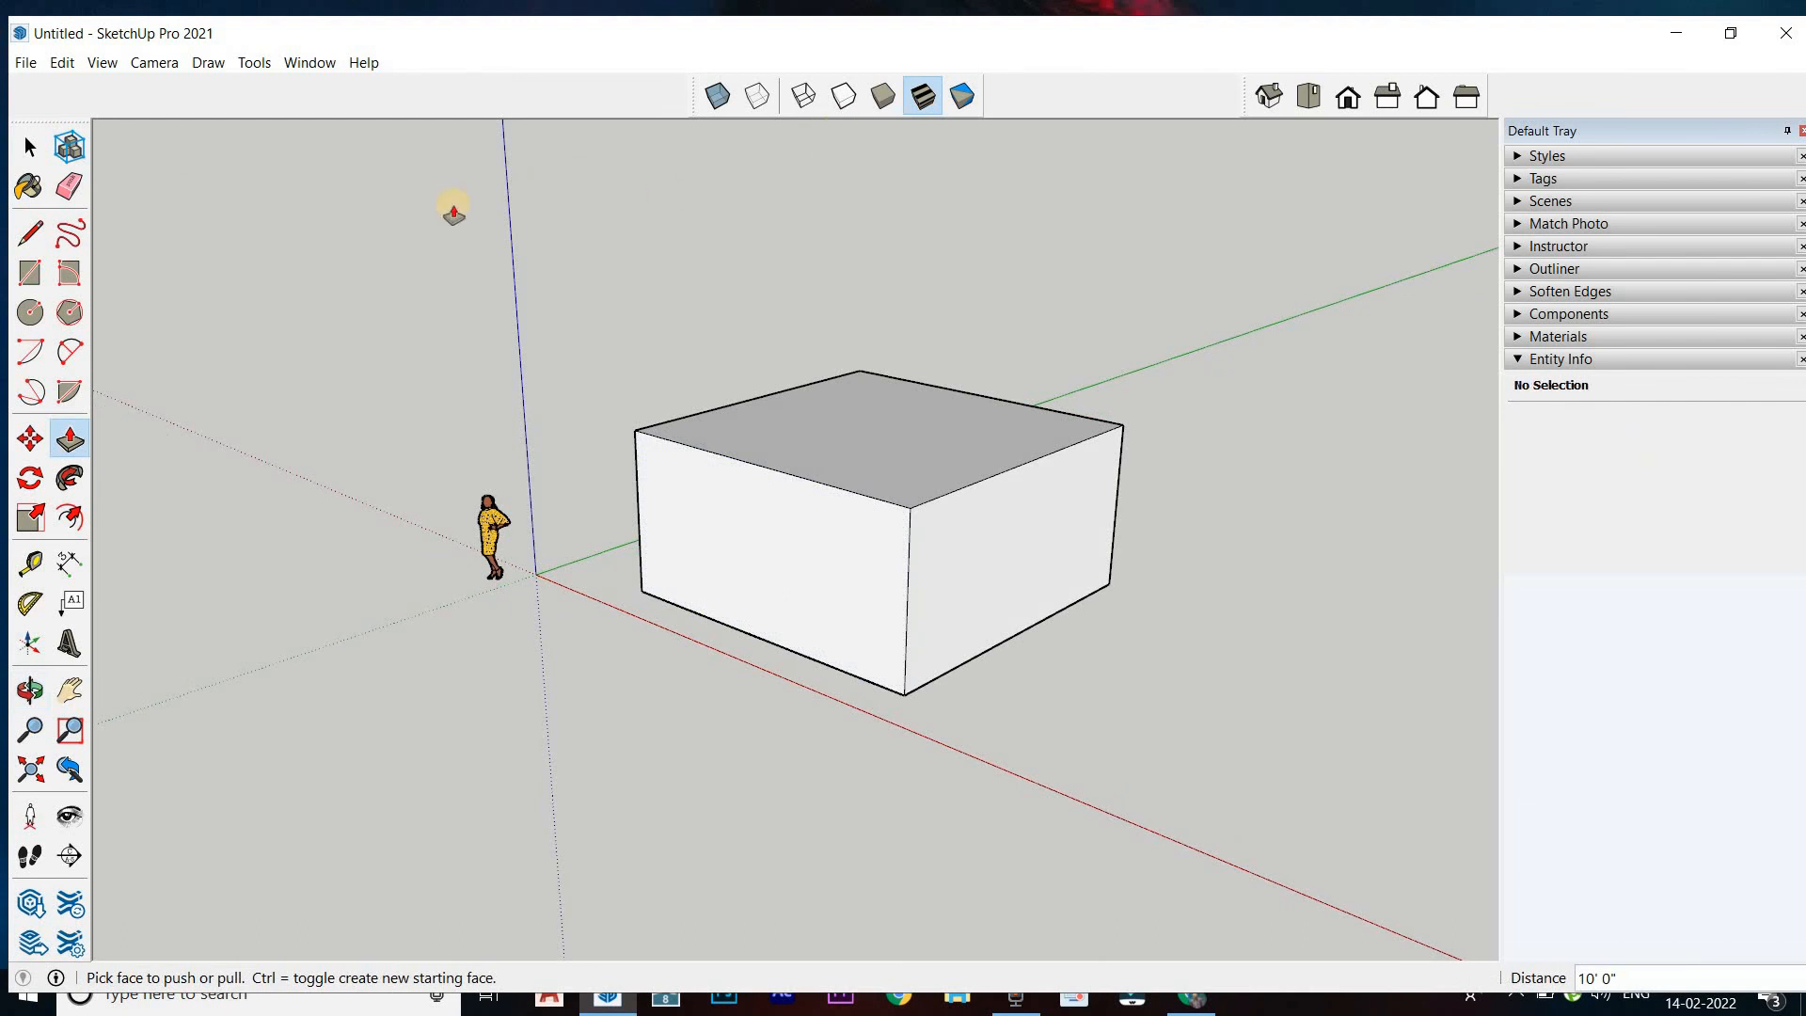
click(30, 147)
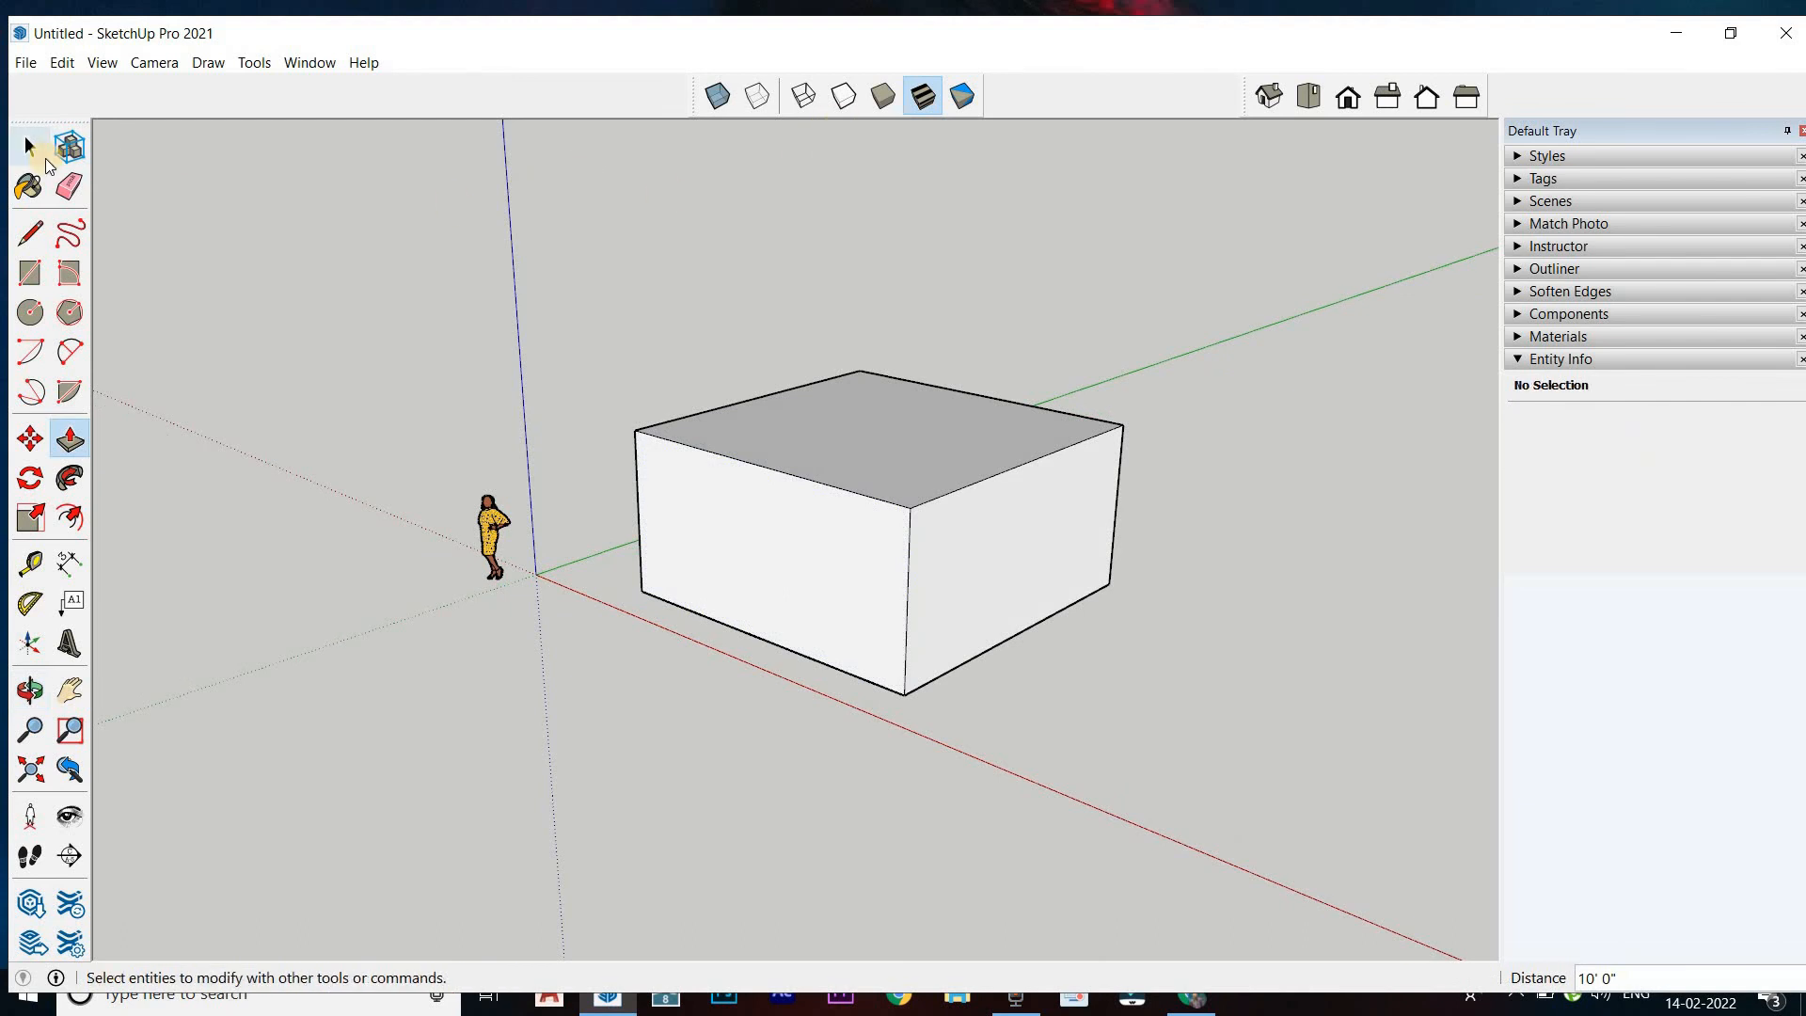
View the box in the isometric, top, front, right, back and left standard views
click(1266, 96)
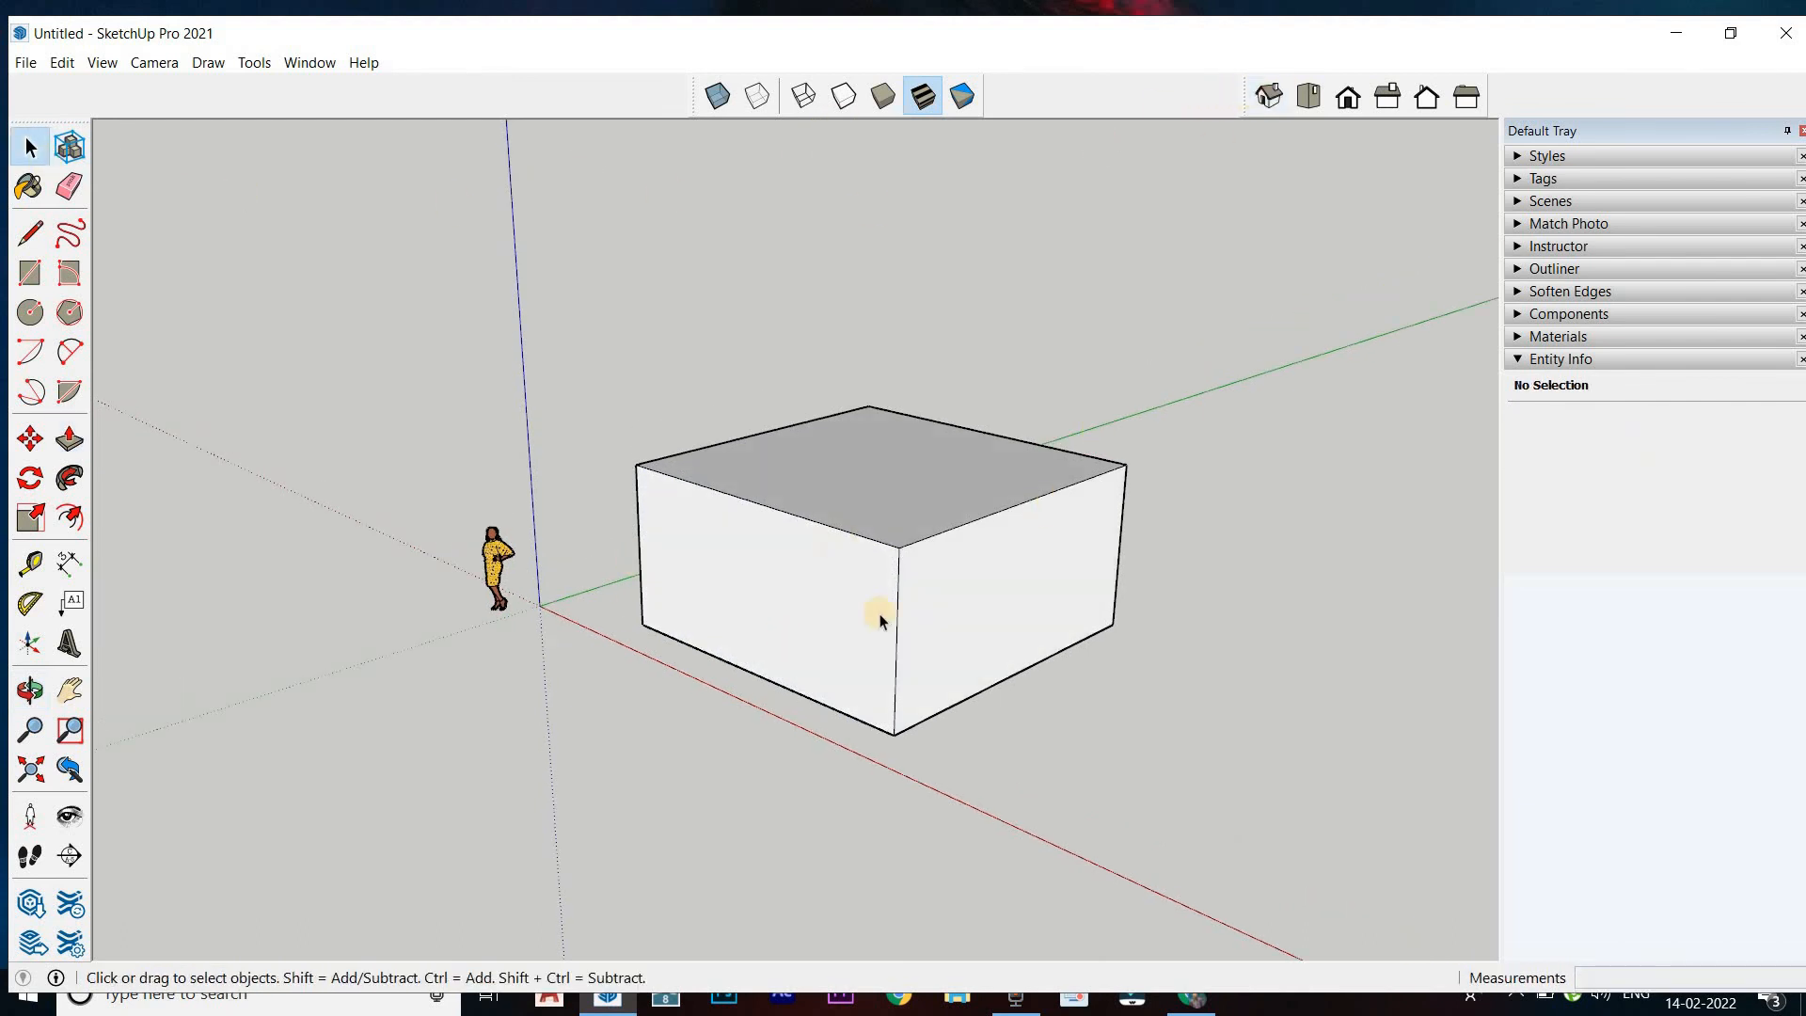
click(1311, 106)
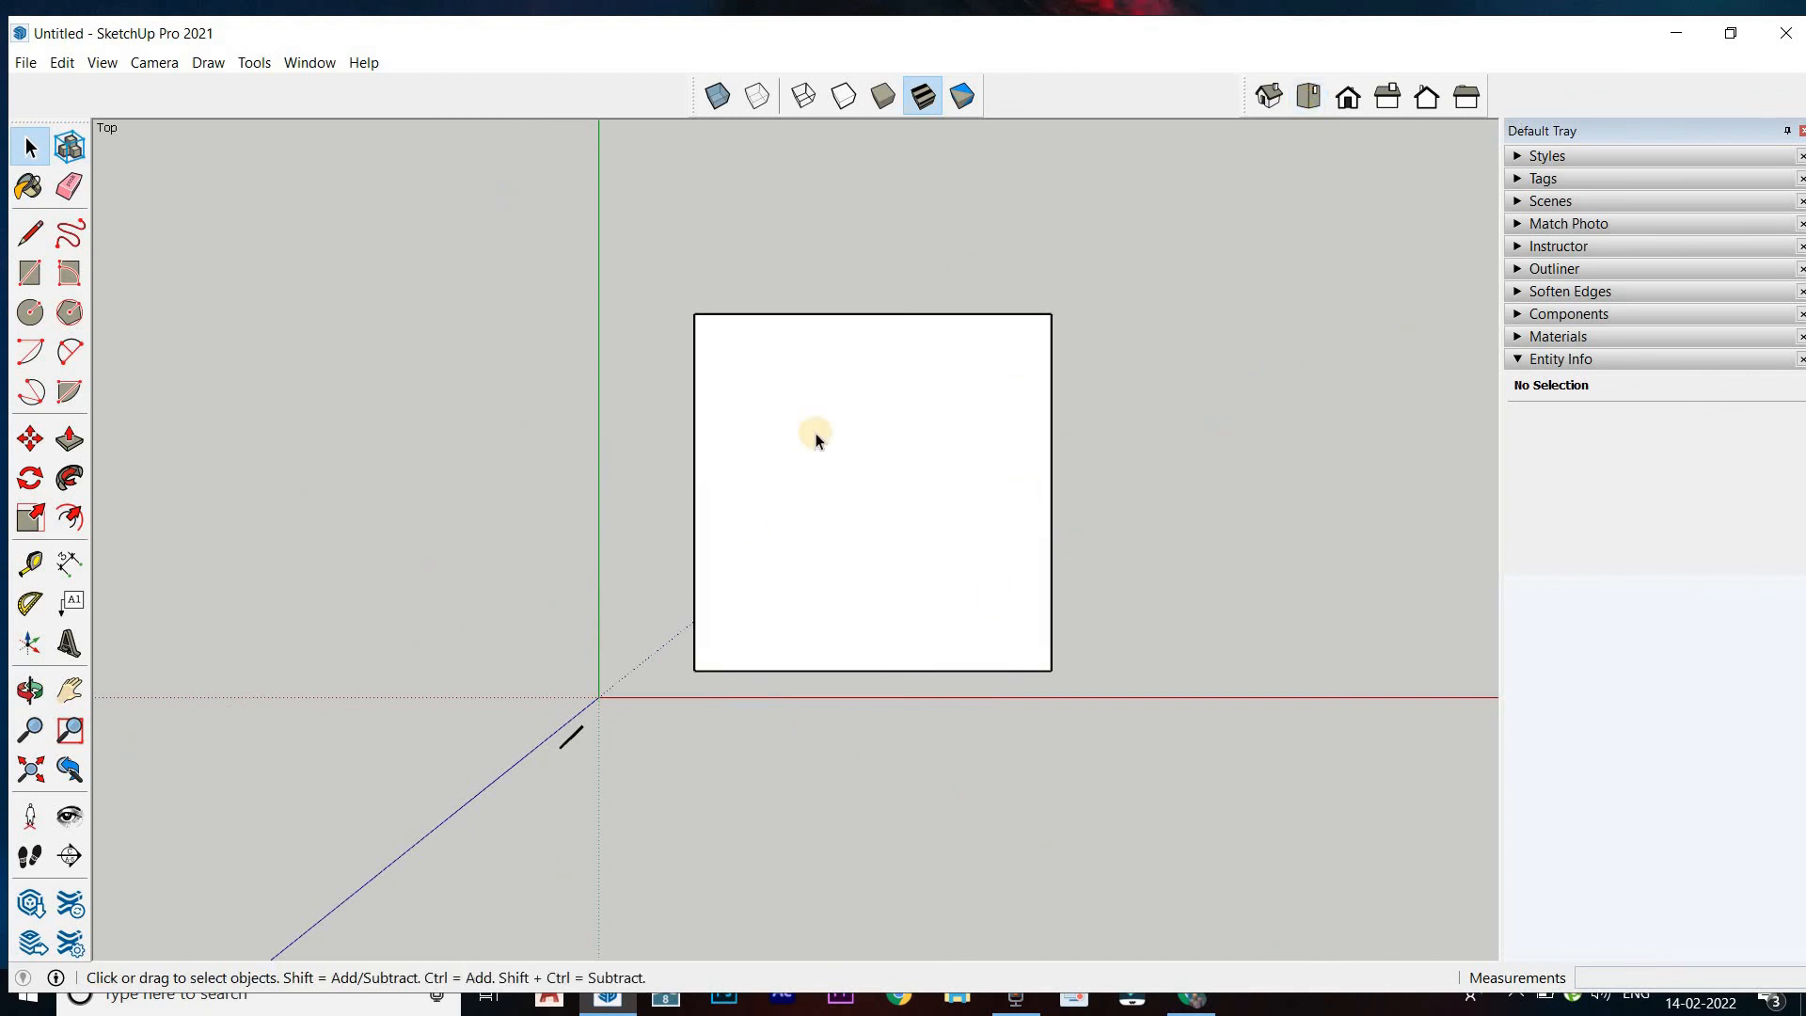
click(1341, 102)
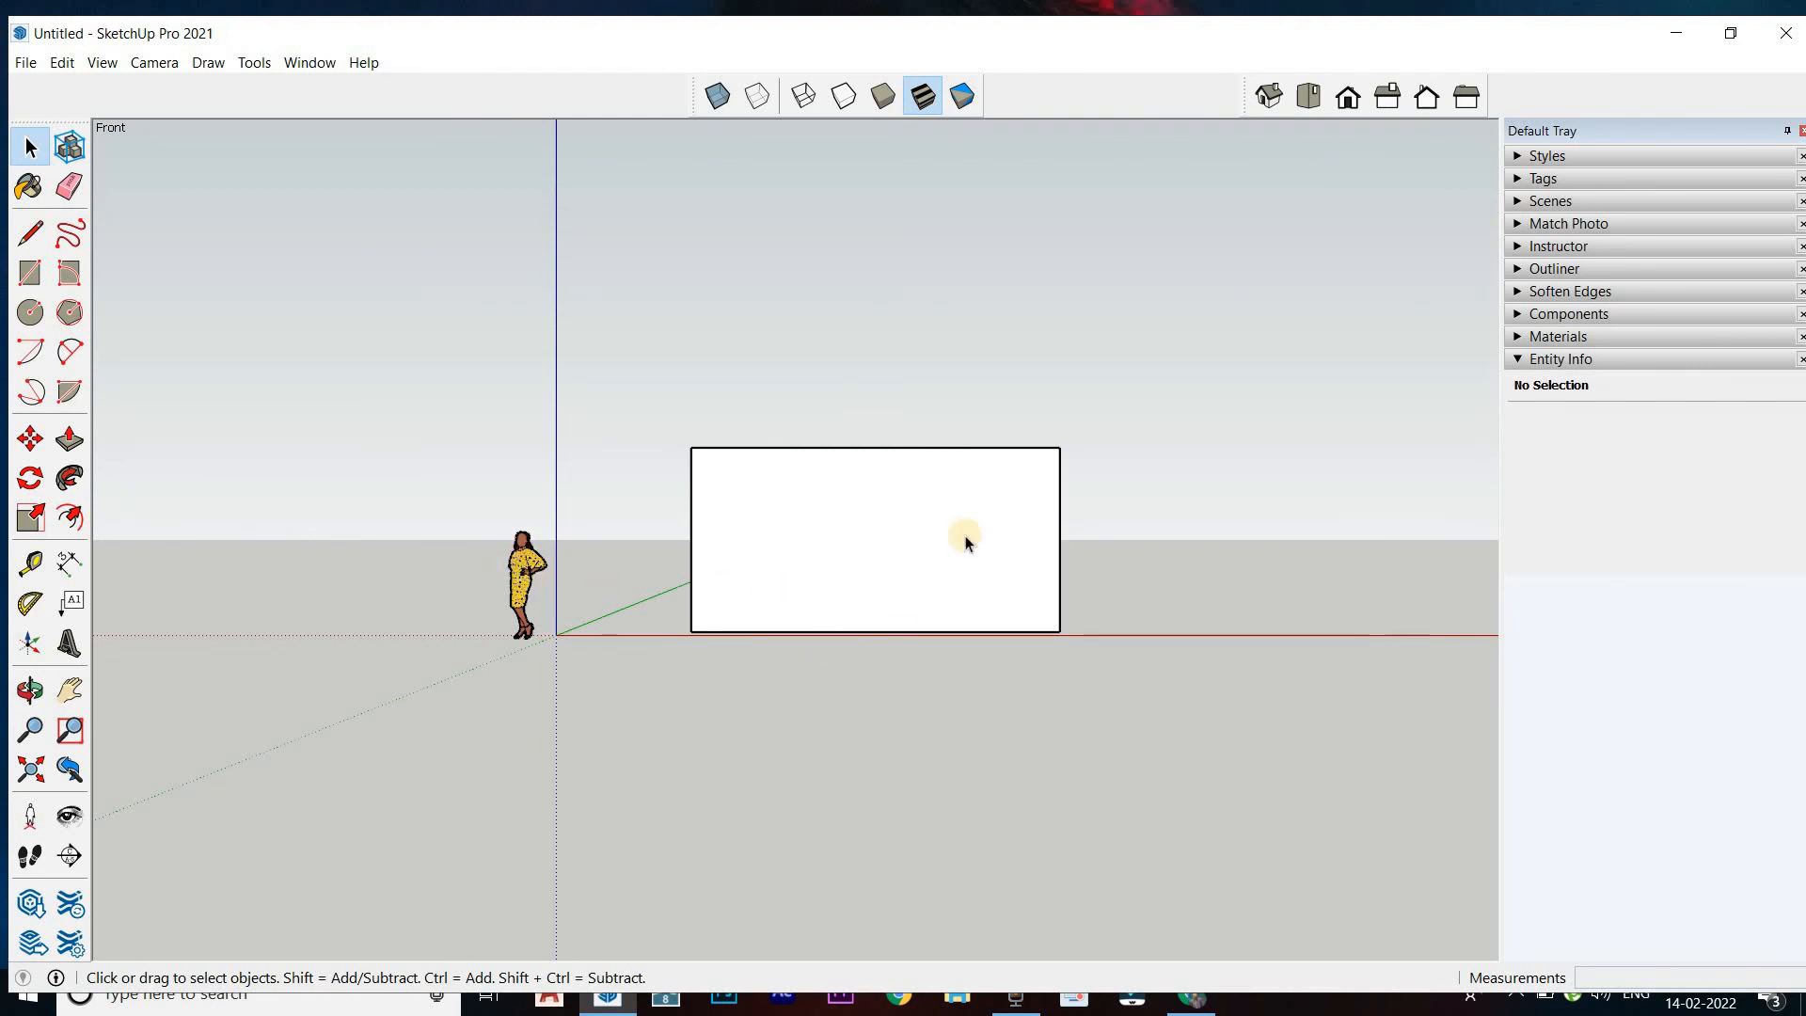
click(1379, 107)
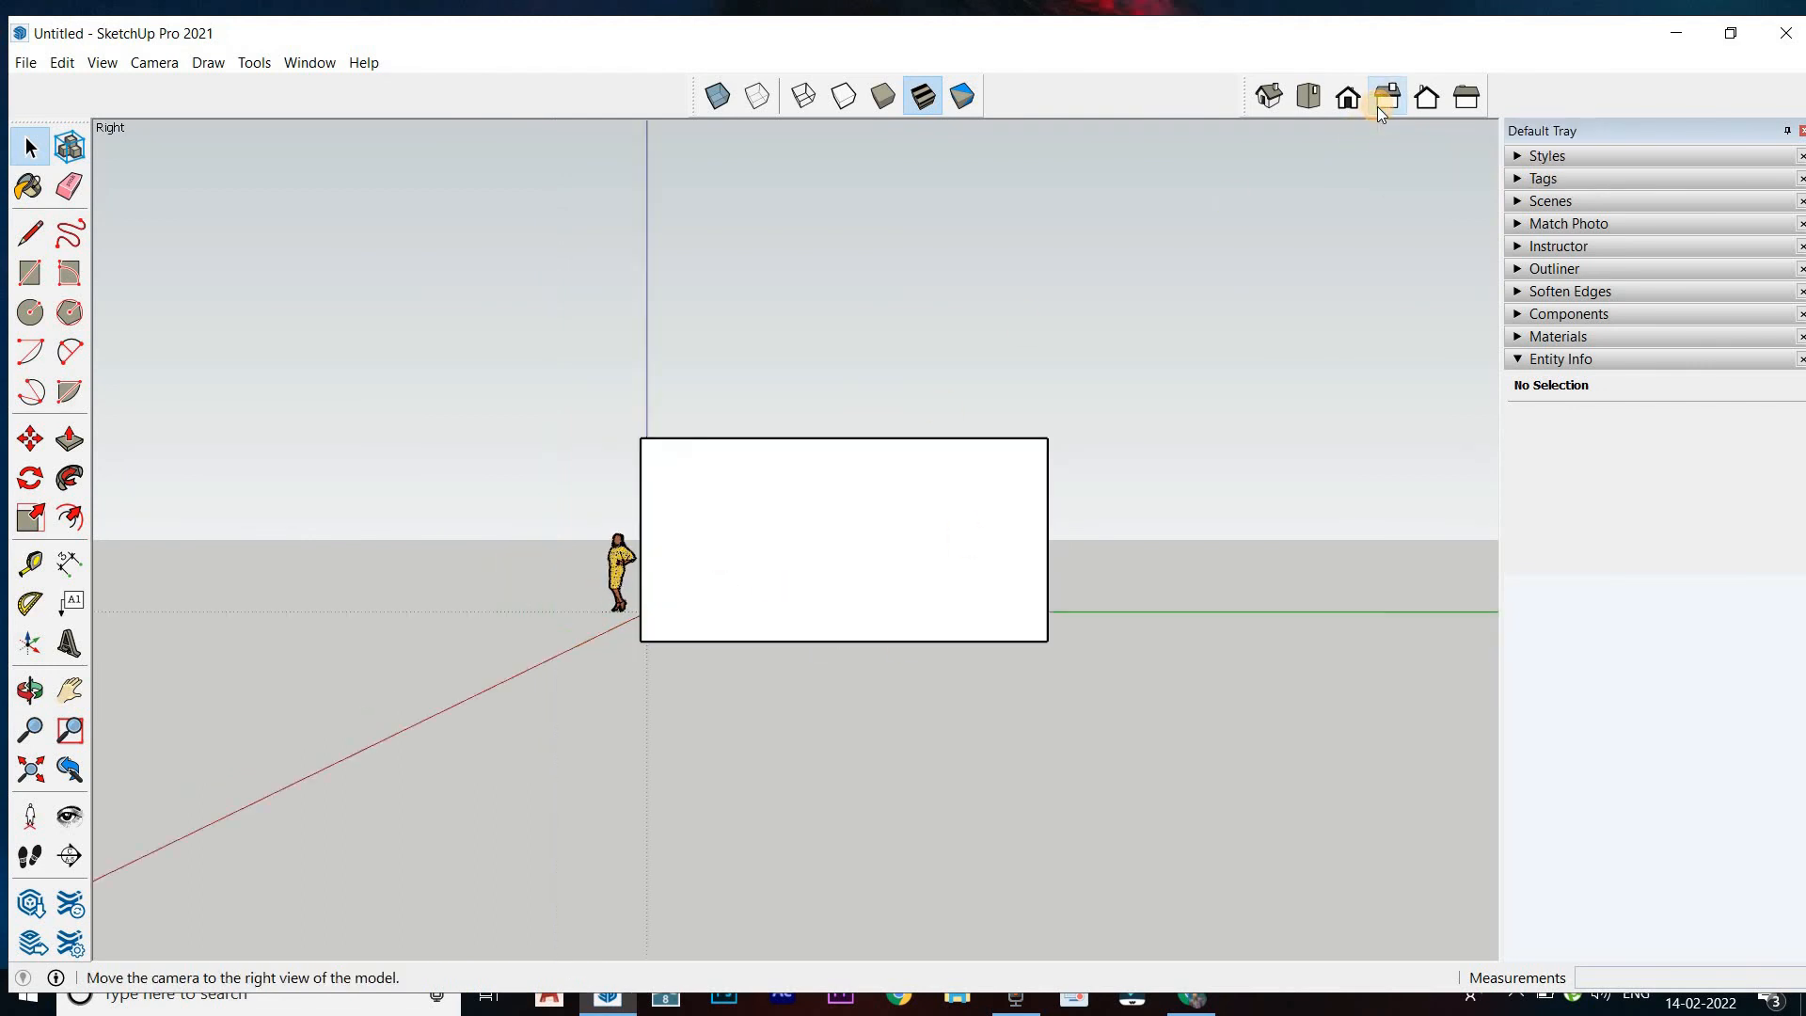
click(1469, 104)
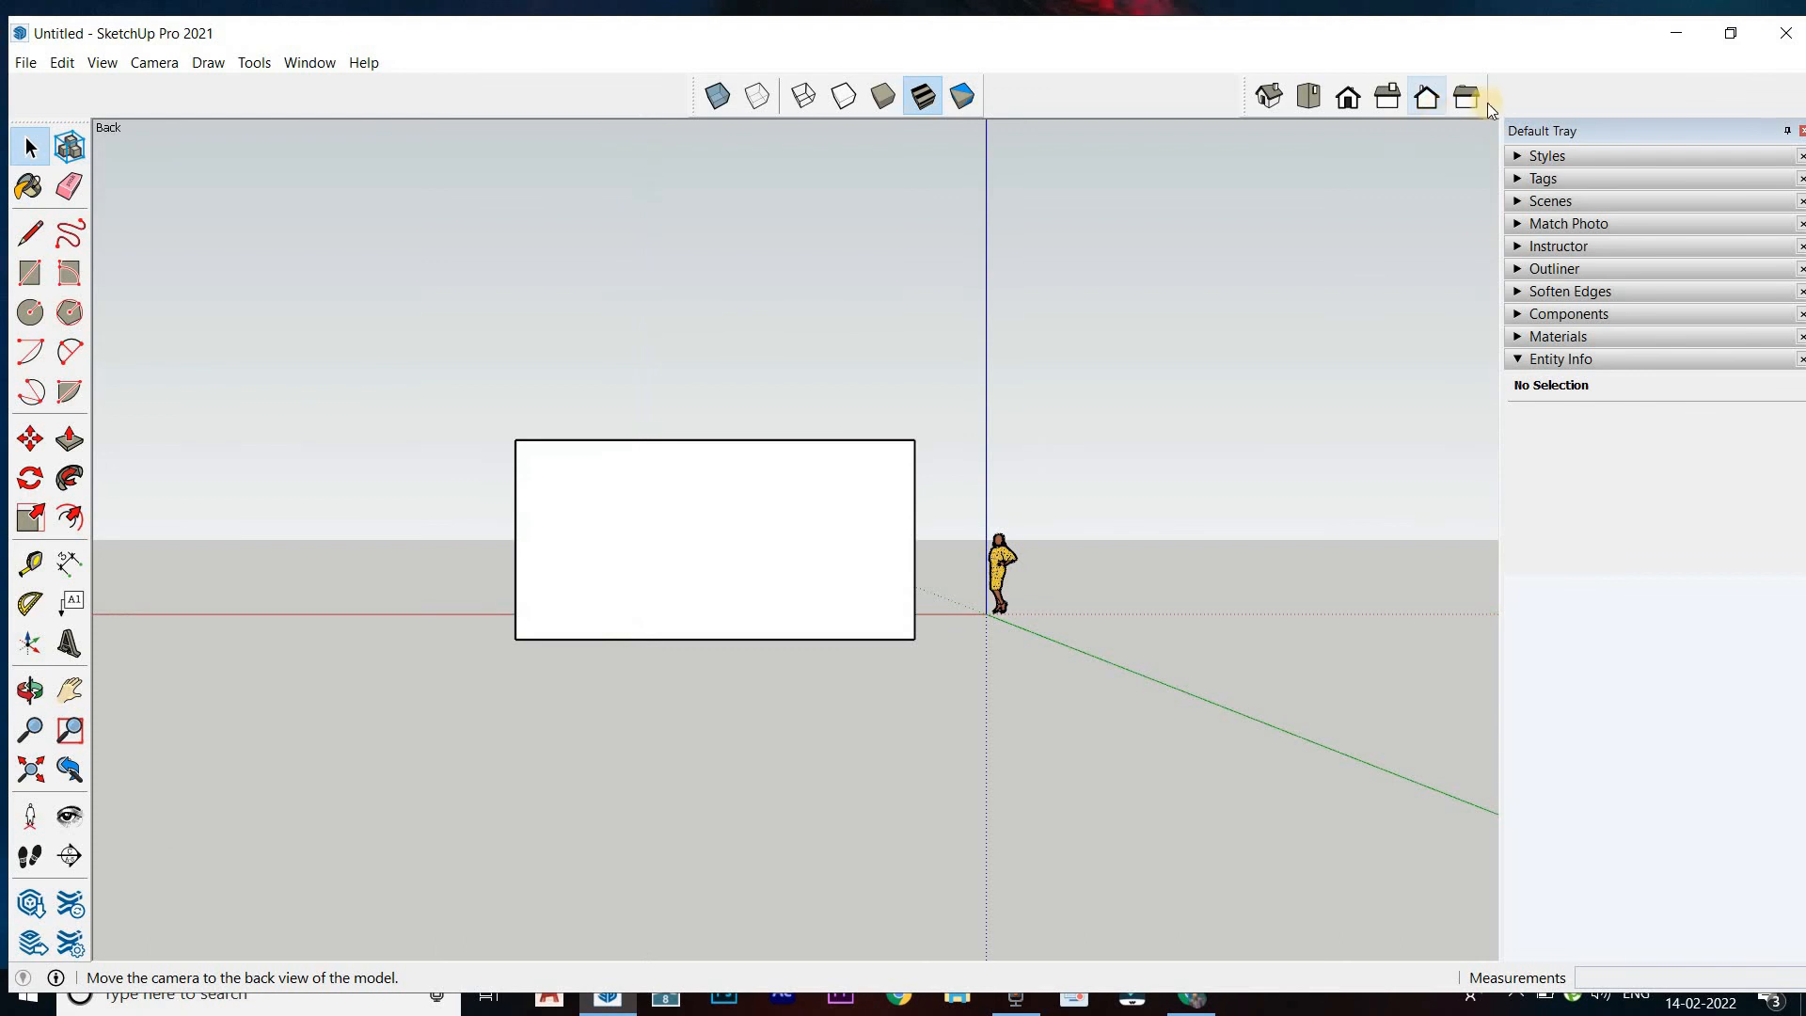
click(1466, 103)
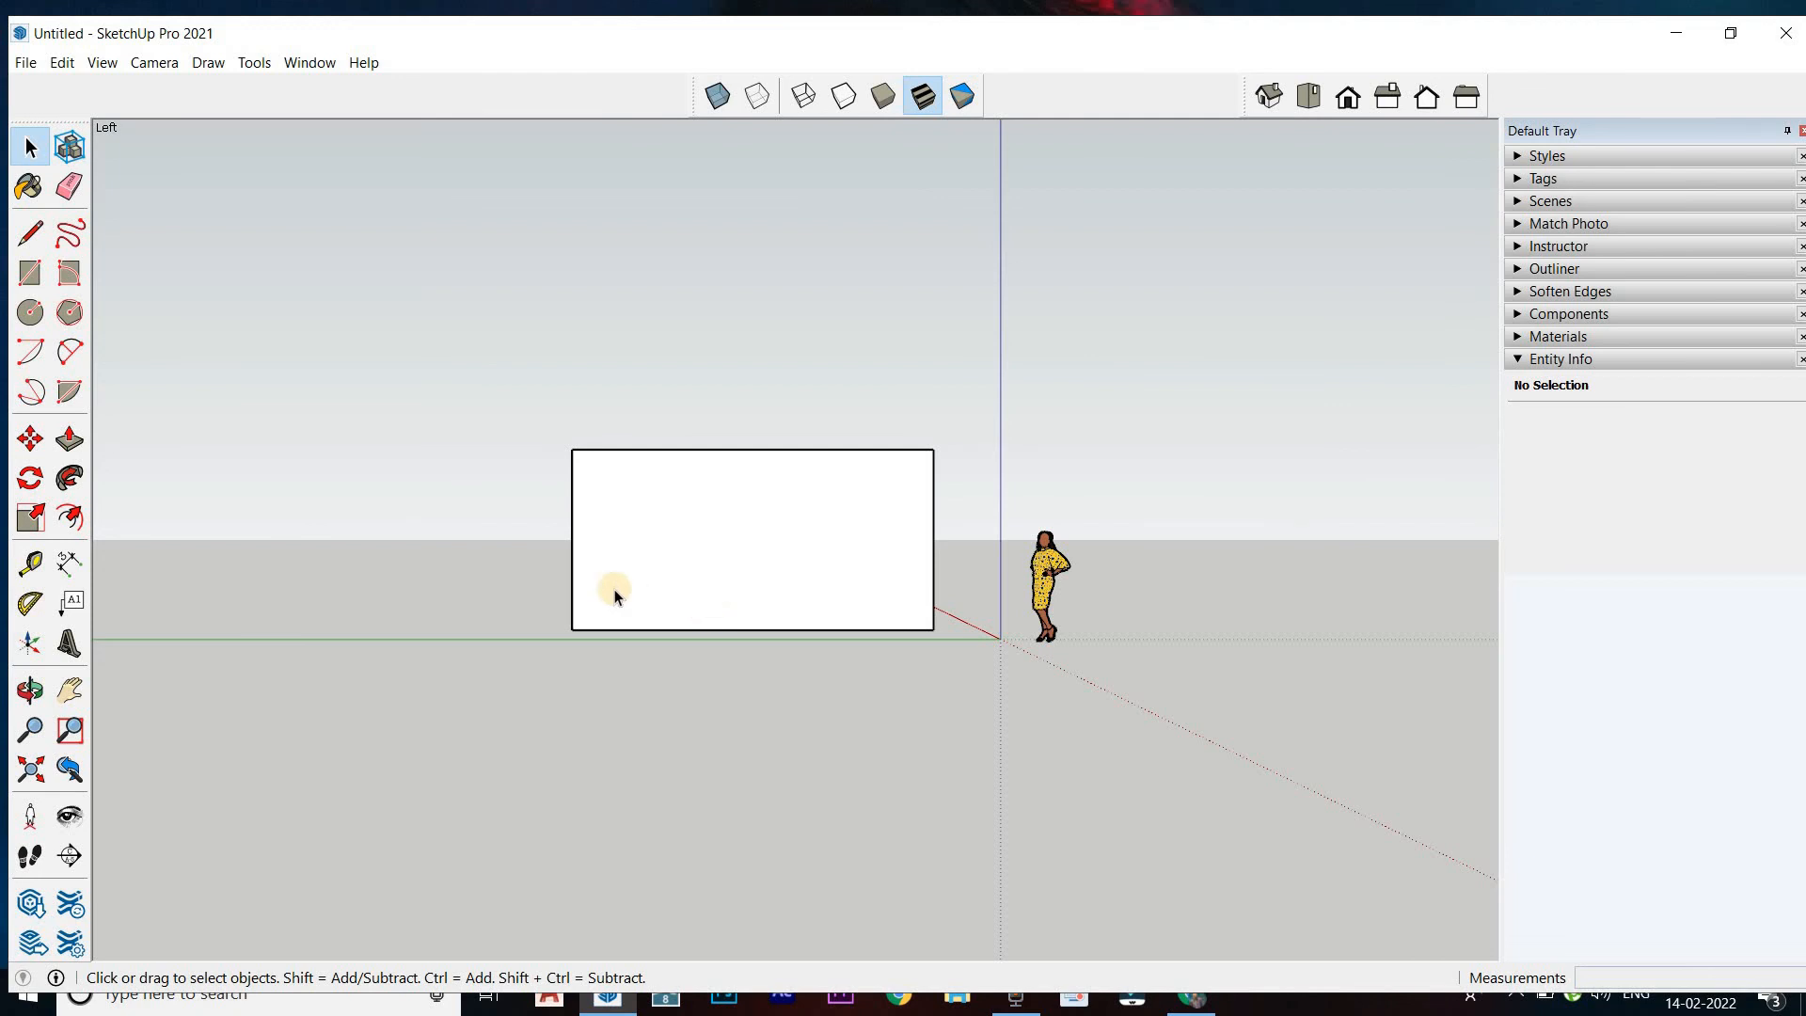
Examine the human scale figure up close and beside the box from several angles
middle_drag(613, 590, 489, 570)
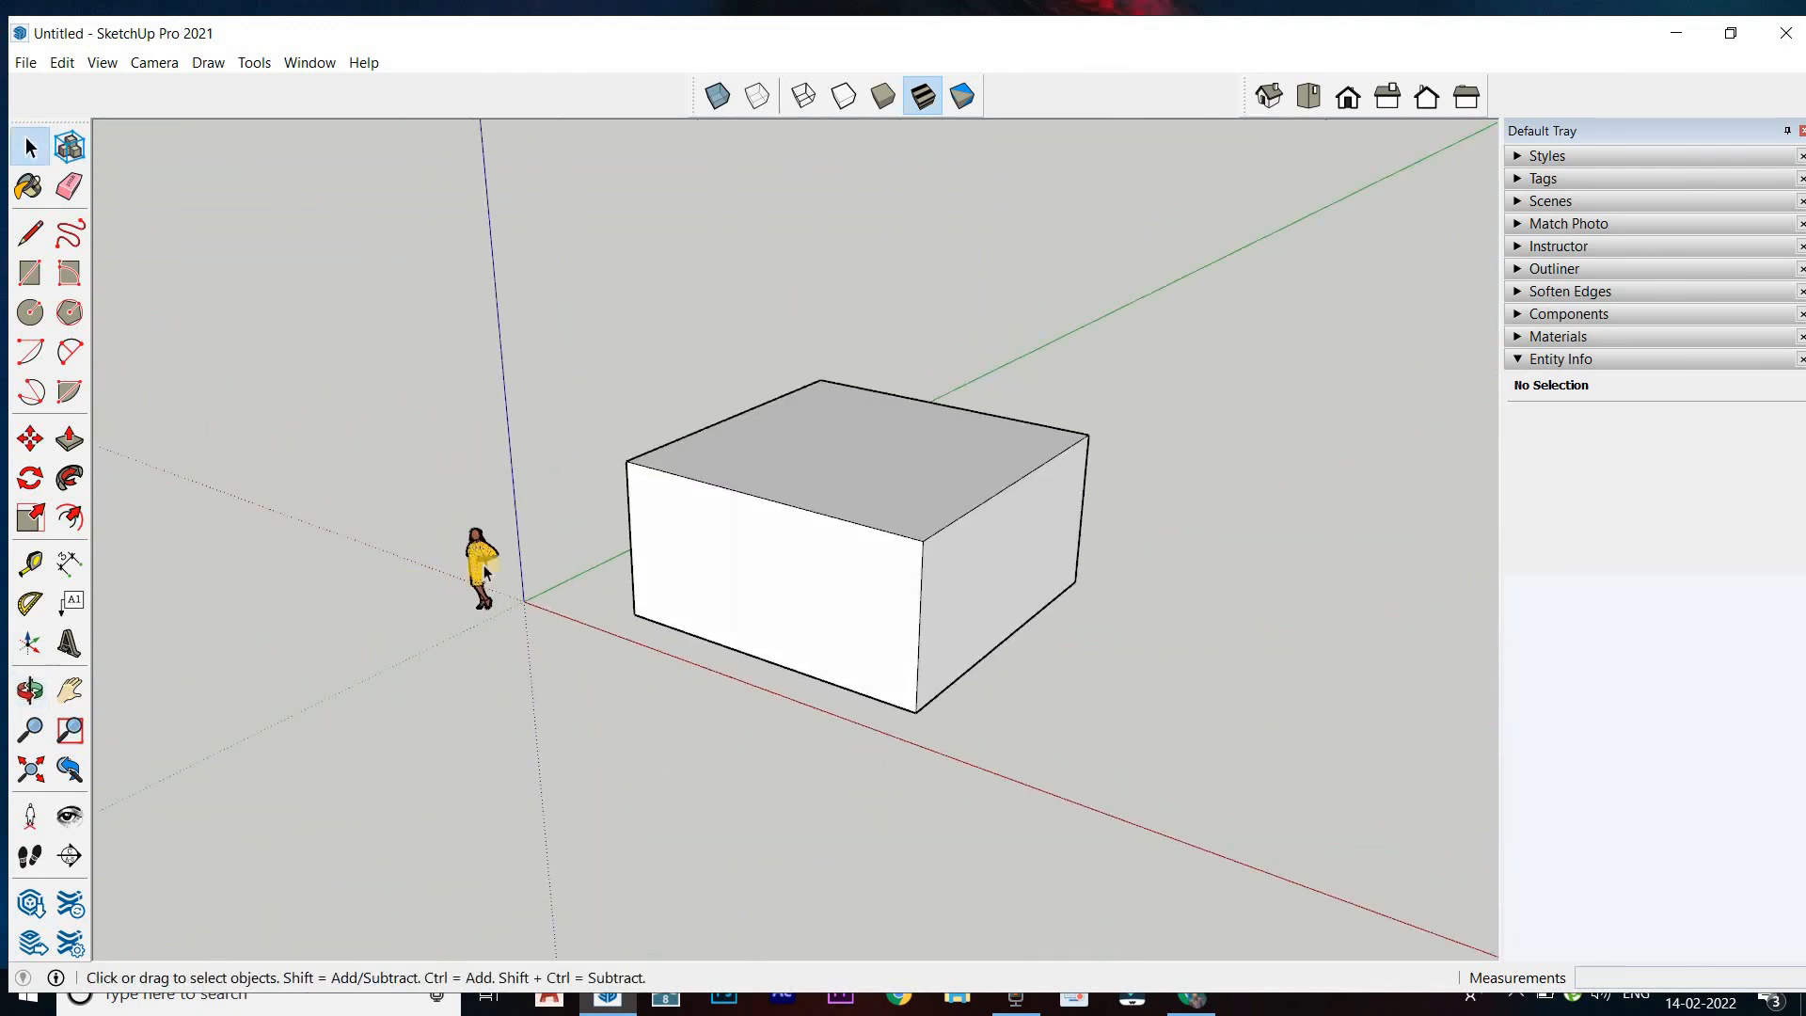
scroll(475, 588, up, 6)
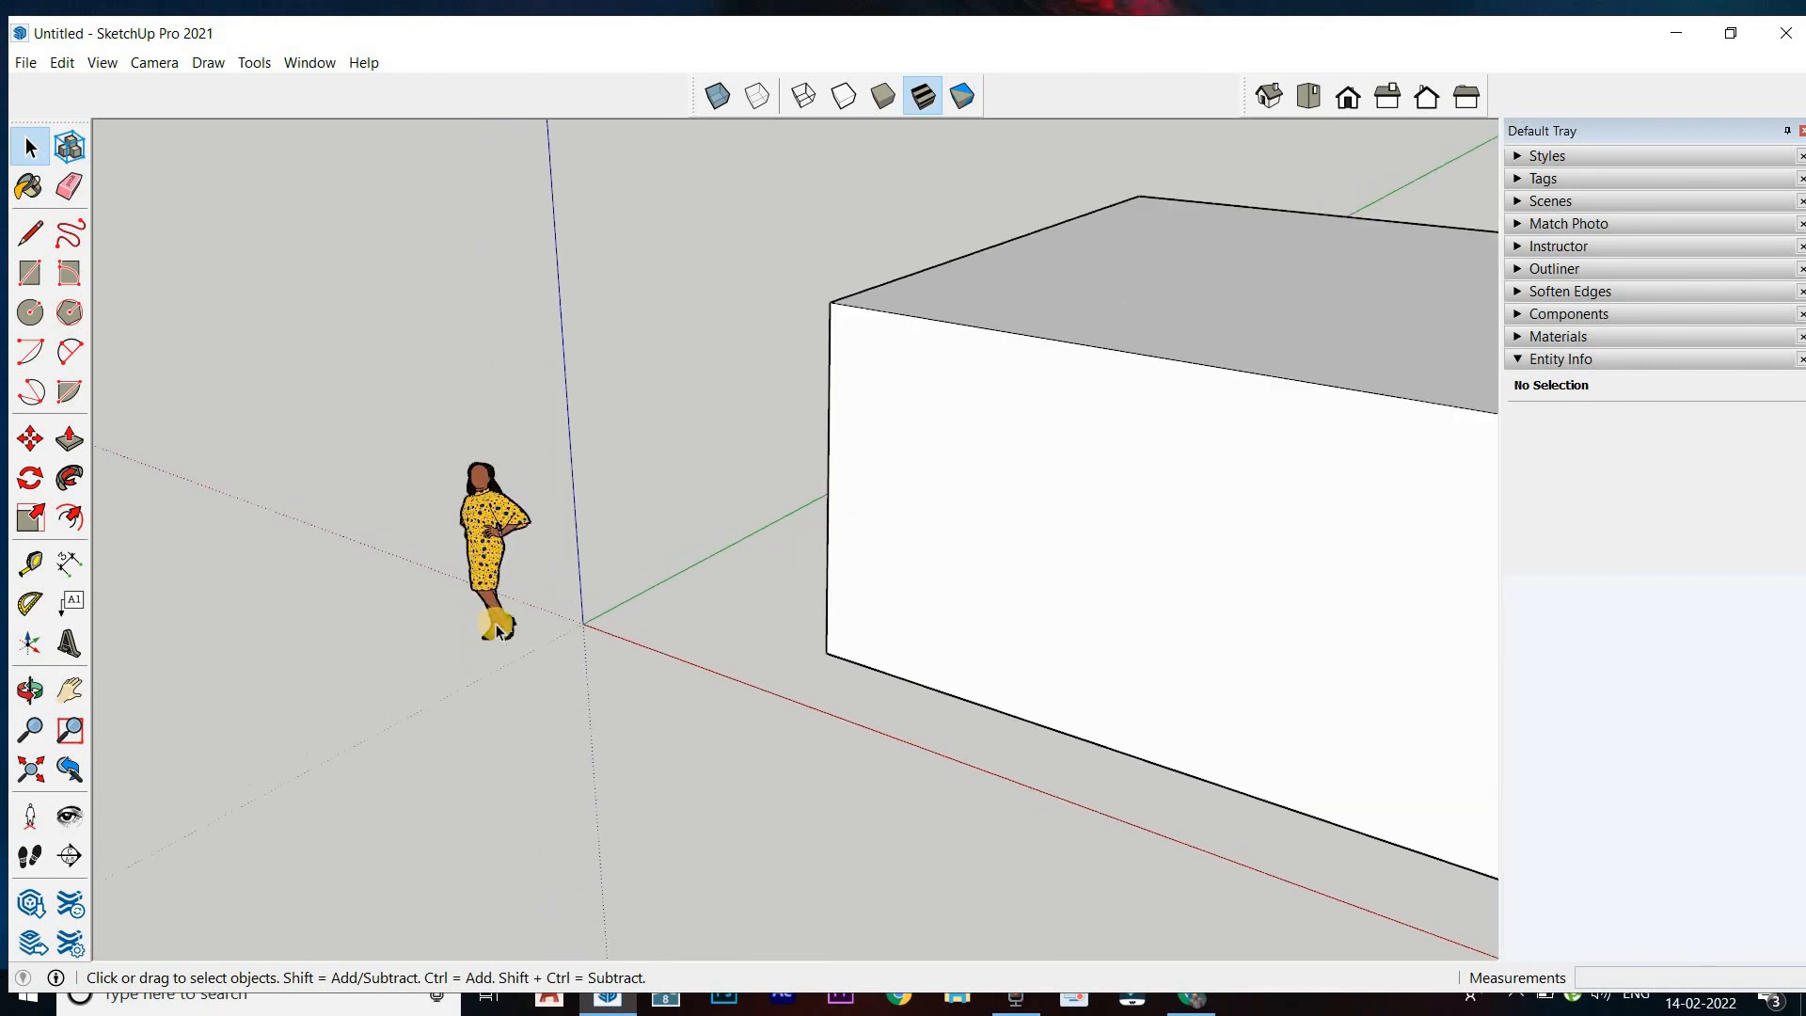
scroll(618, 724, down, 5)
mouse_move(982, 724)
middle_down()
mouse_move(749, 677)
mouse_move(775, 649)
mouse_move(1193, 693)
mouse_move(973, 767)
mouse_move(978, 707)
middle_up()
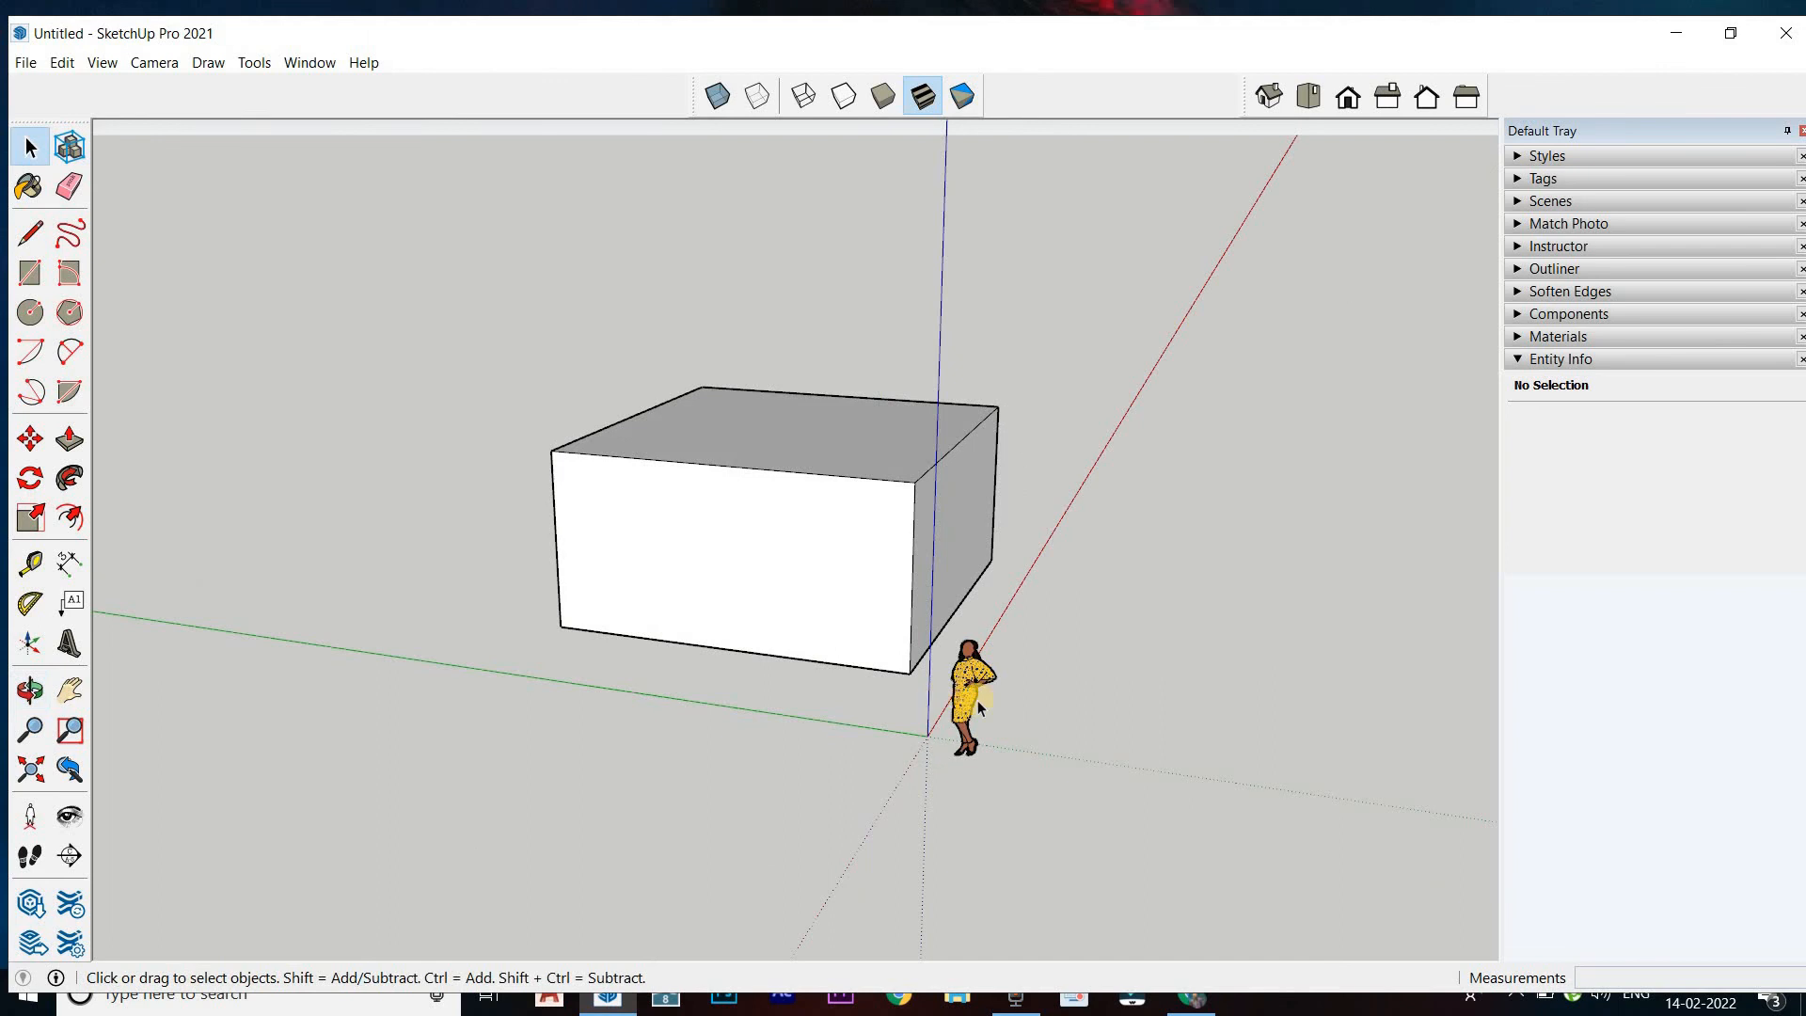
mouse_move(1102, 724)
middle_down()
mouse_move(1044, 657)
mouse_move(971, 625)
mouse_move(577, 632)
mouse_move(613, 778)
mouse_move(634, 730)
mouse_move(630, 612)
mouse_move(843, 662)
mouse_move(1107, 763)
mouse_move(1250, 674)
mouse_move(910, 602)
mouse_move(1110, 649)
middle_up()
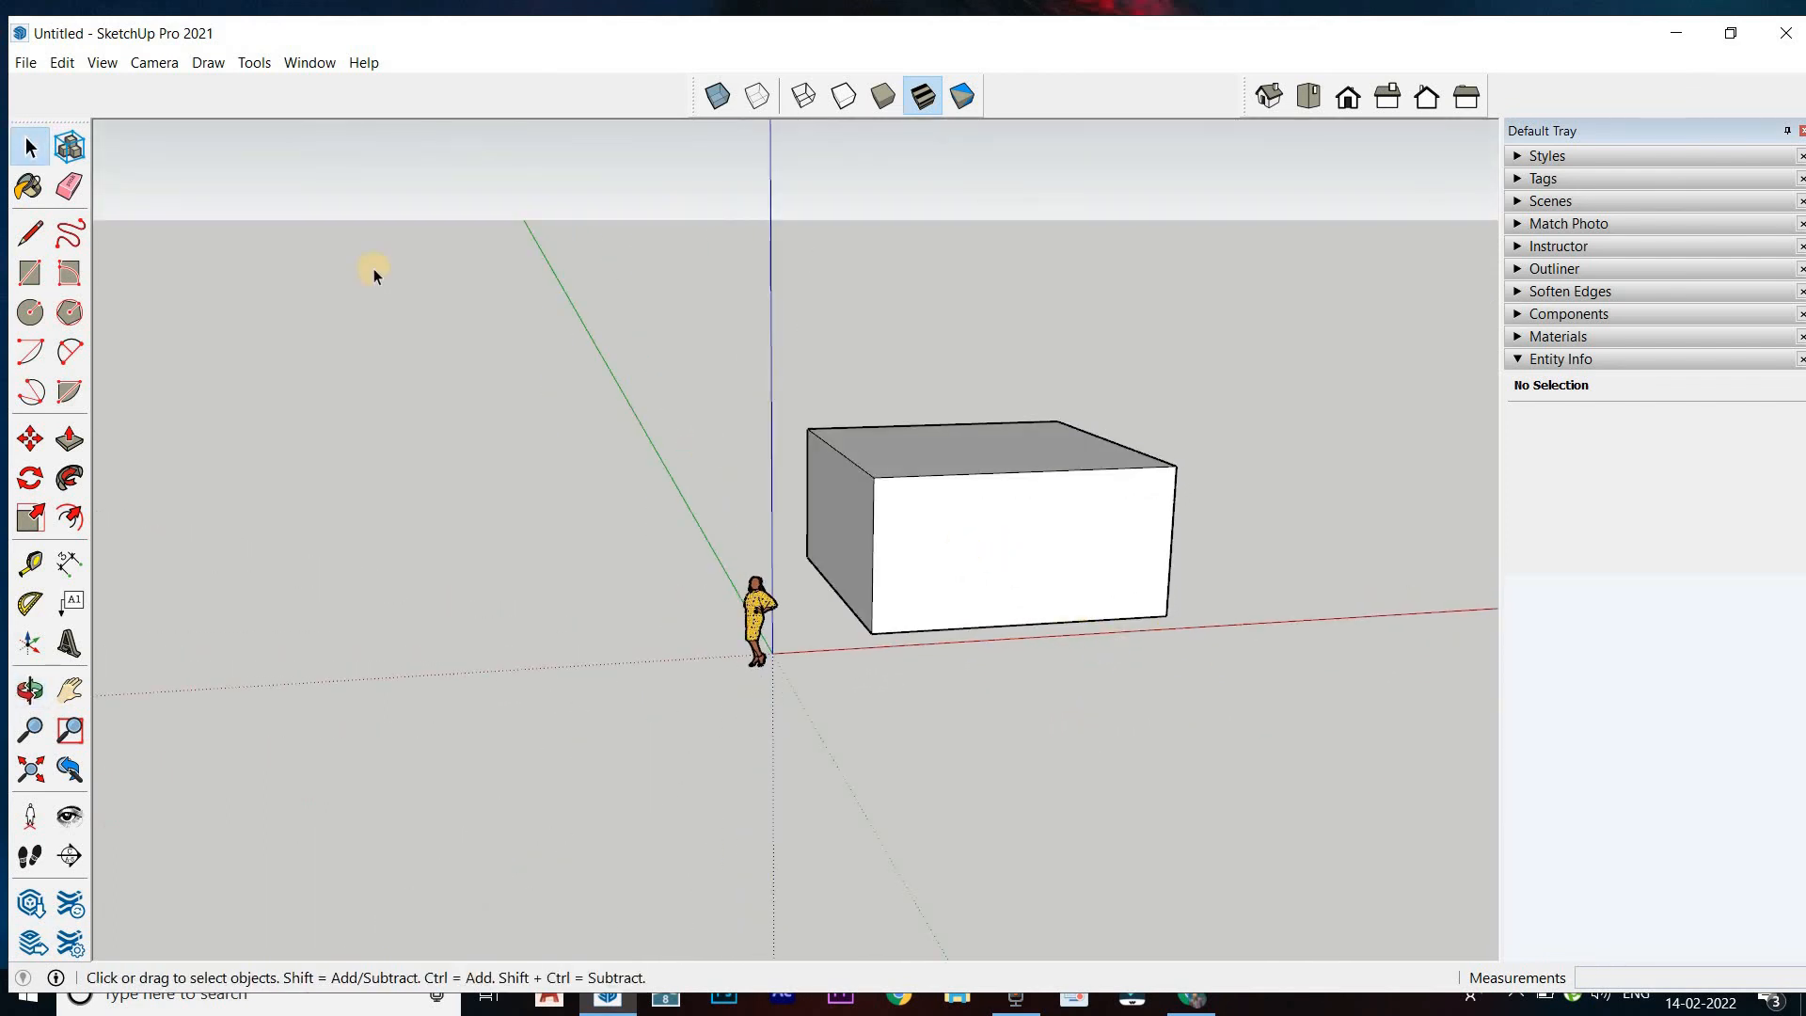
Hide the Views toolbar, leaving the Large Tool Set and Styles toolbars enabled
click(31, 232)
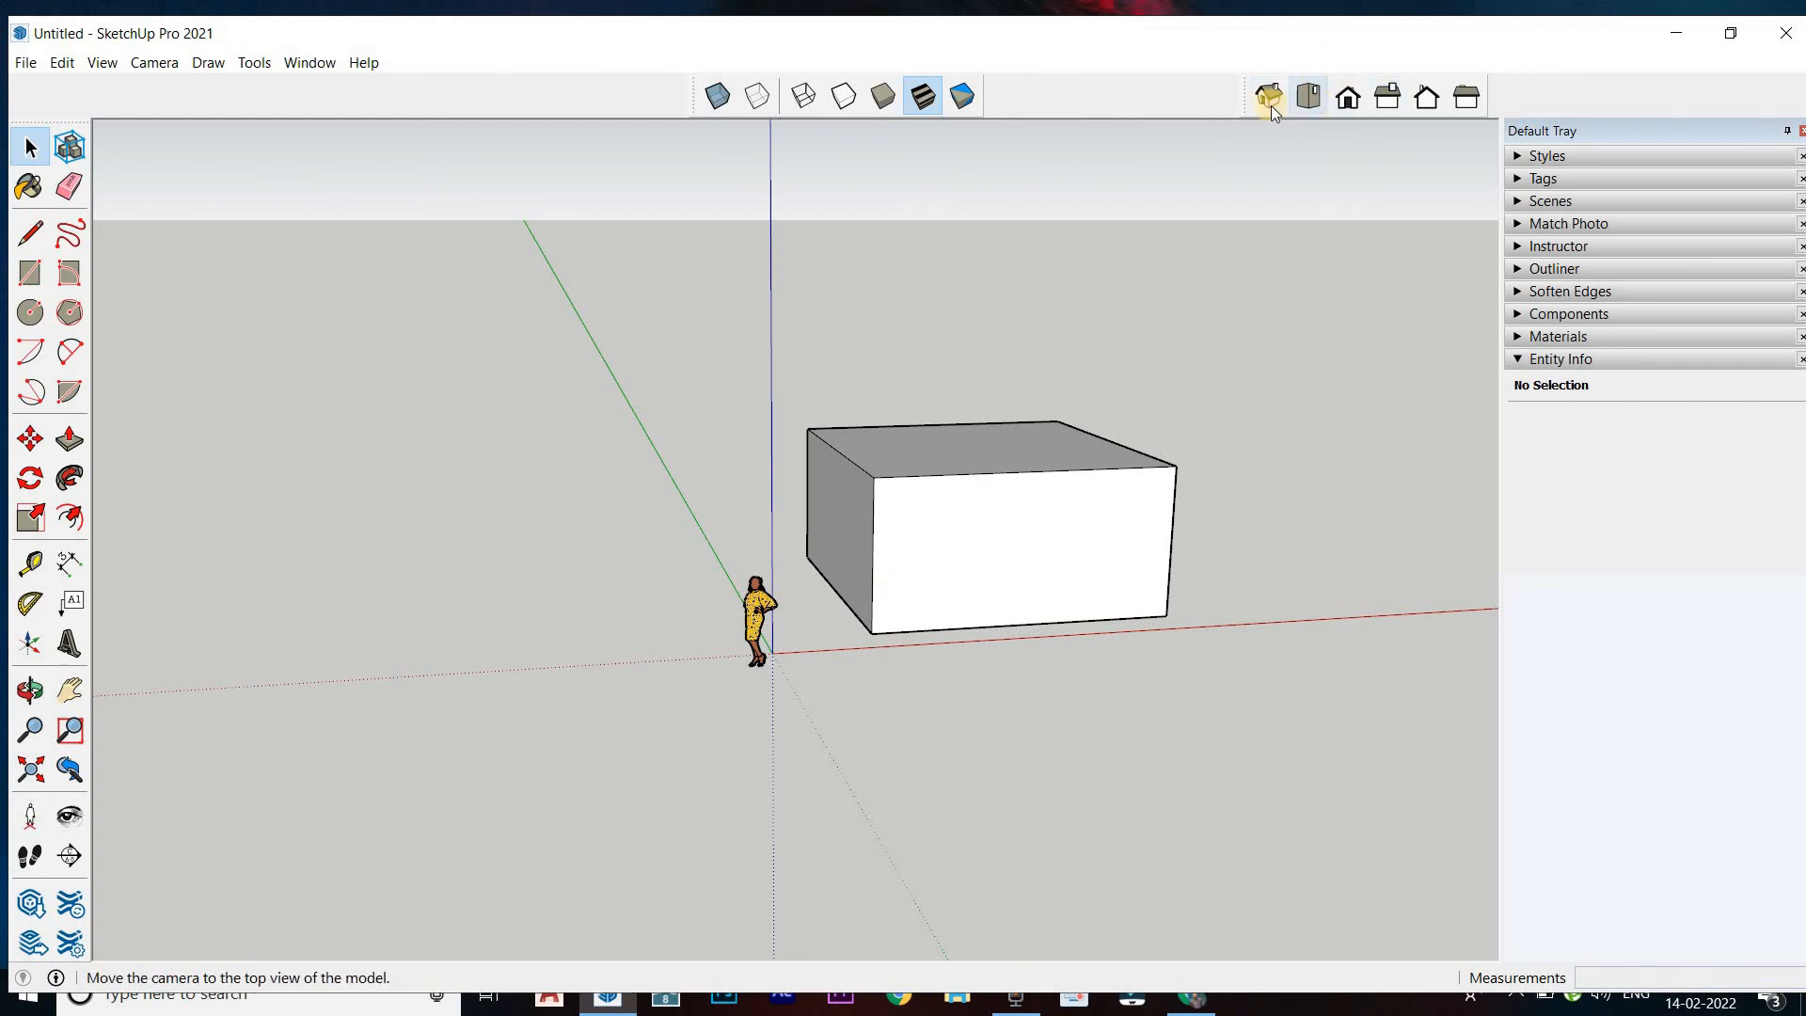
click(120, 65)
click(141, 89)
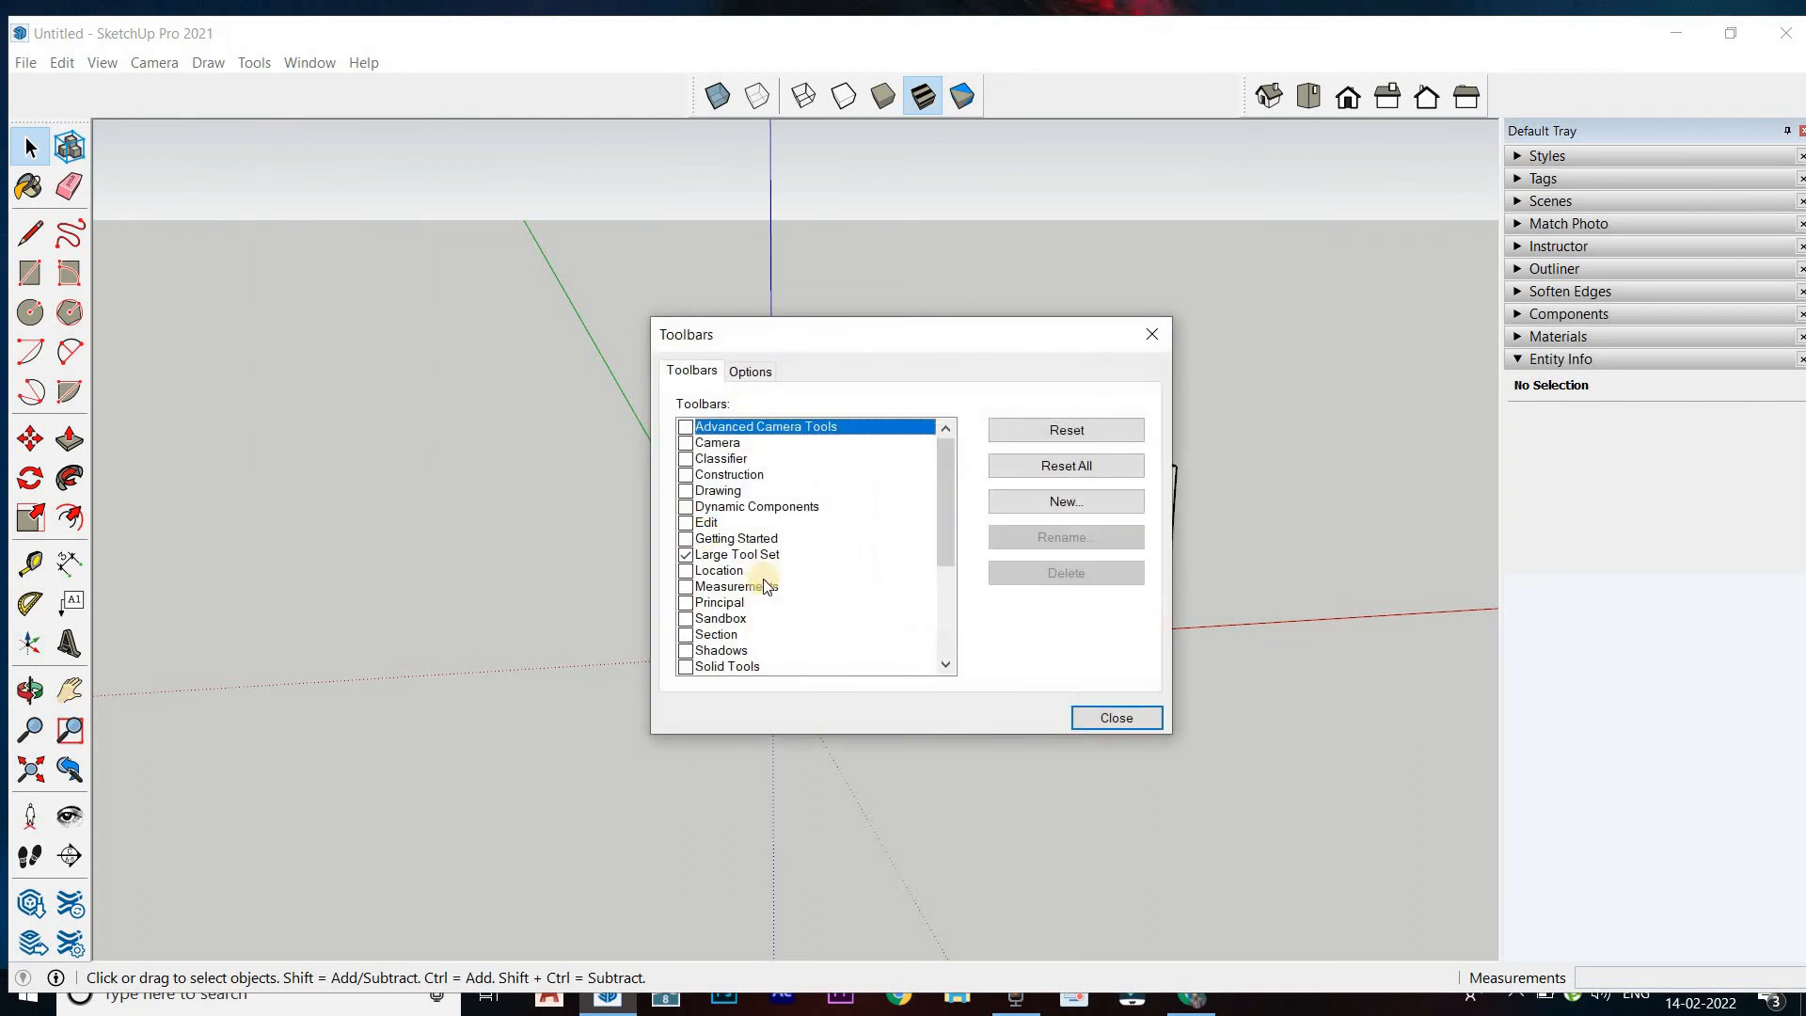
scroll(772, 585, down, 1)
scroll(772, 585, down, 1)
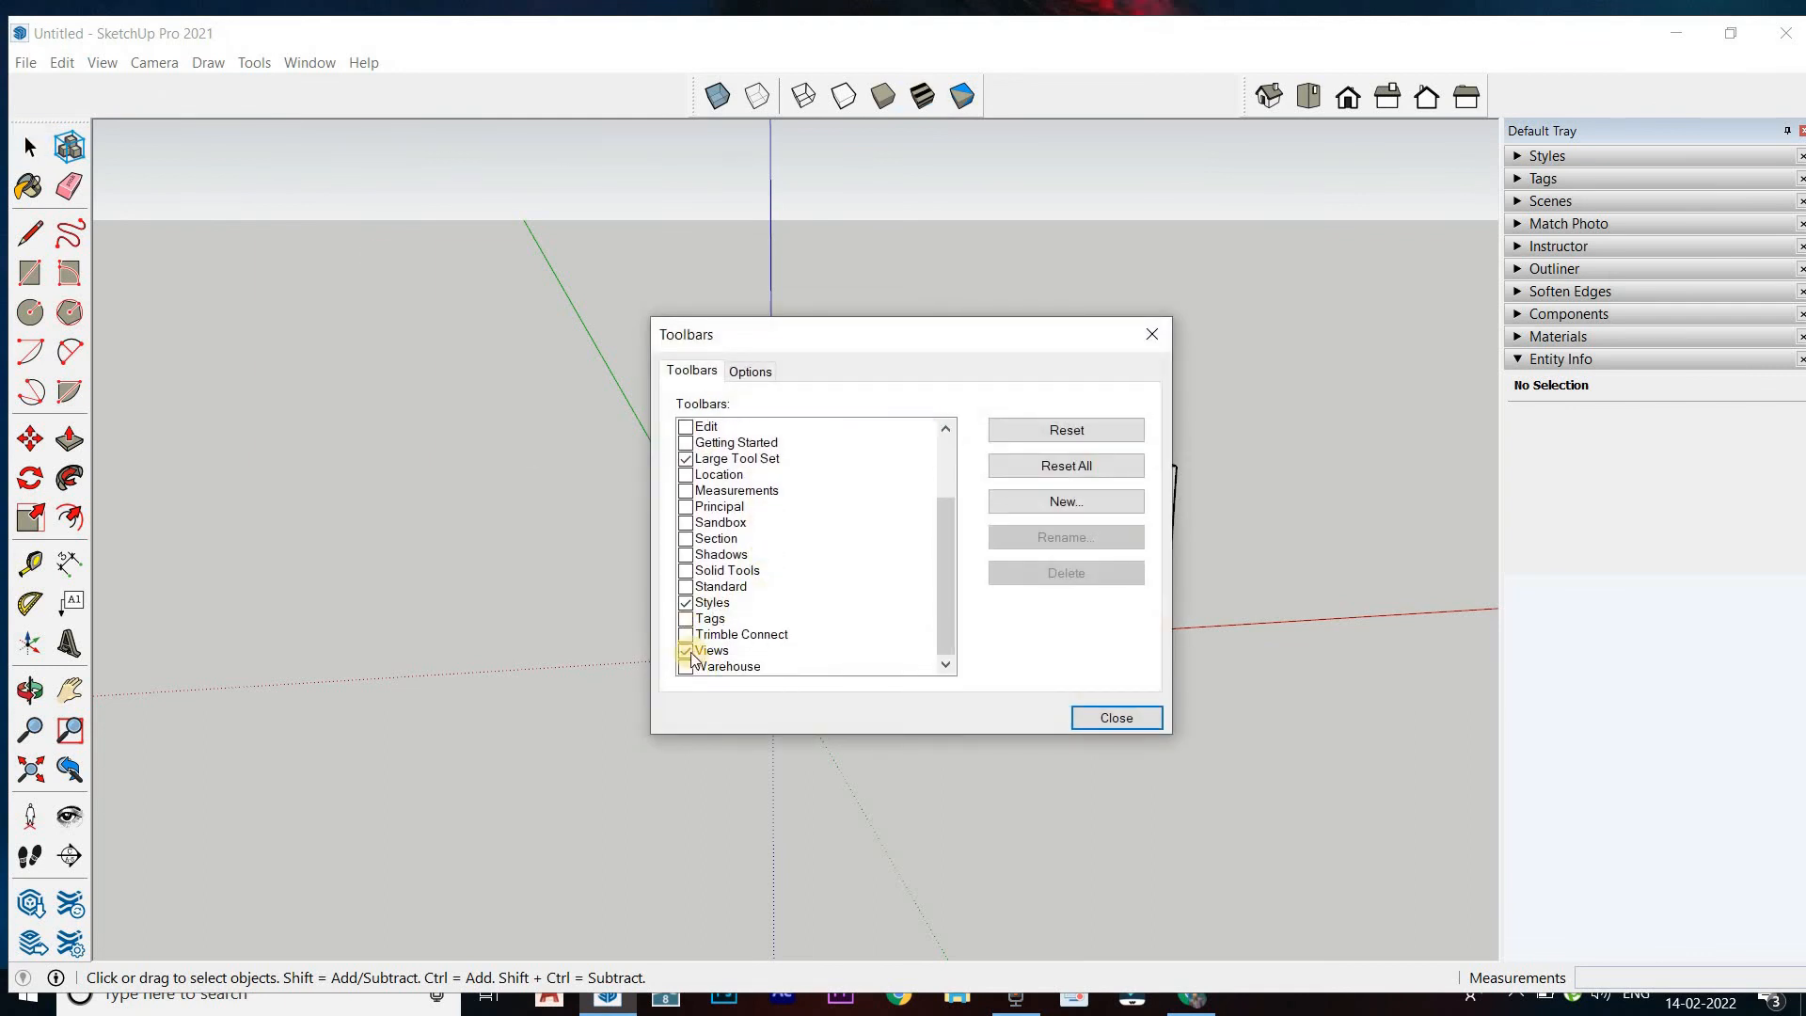
click(684, 653)
click(684, 652)
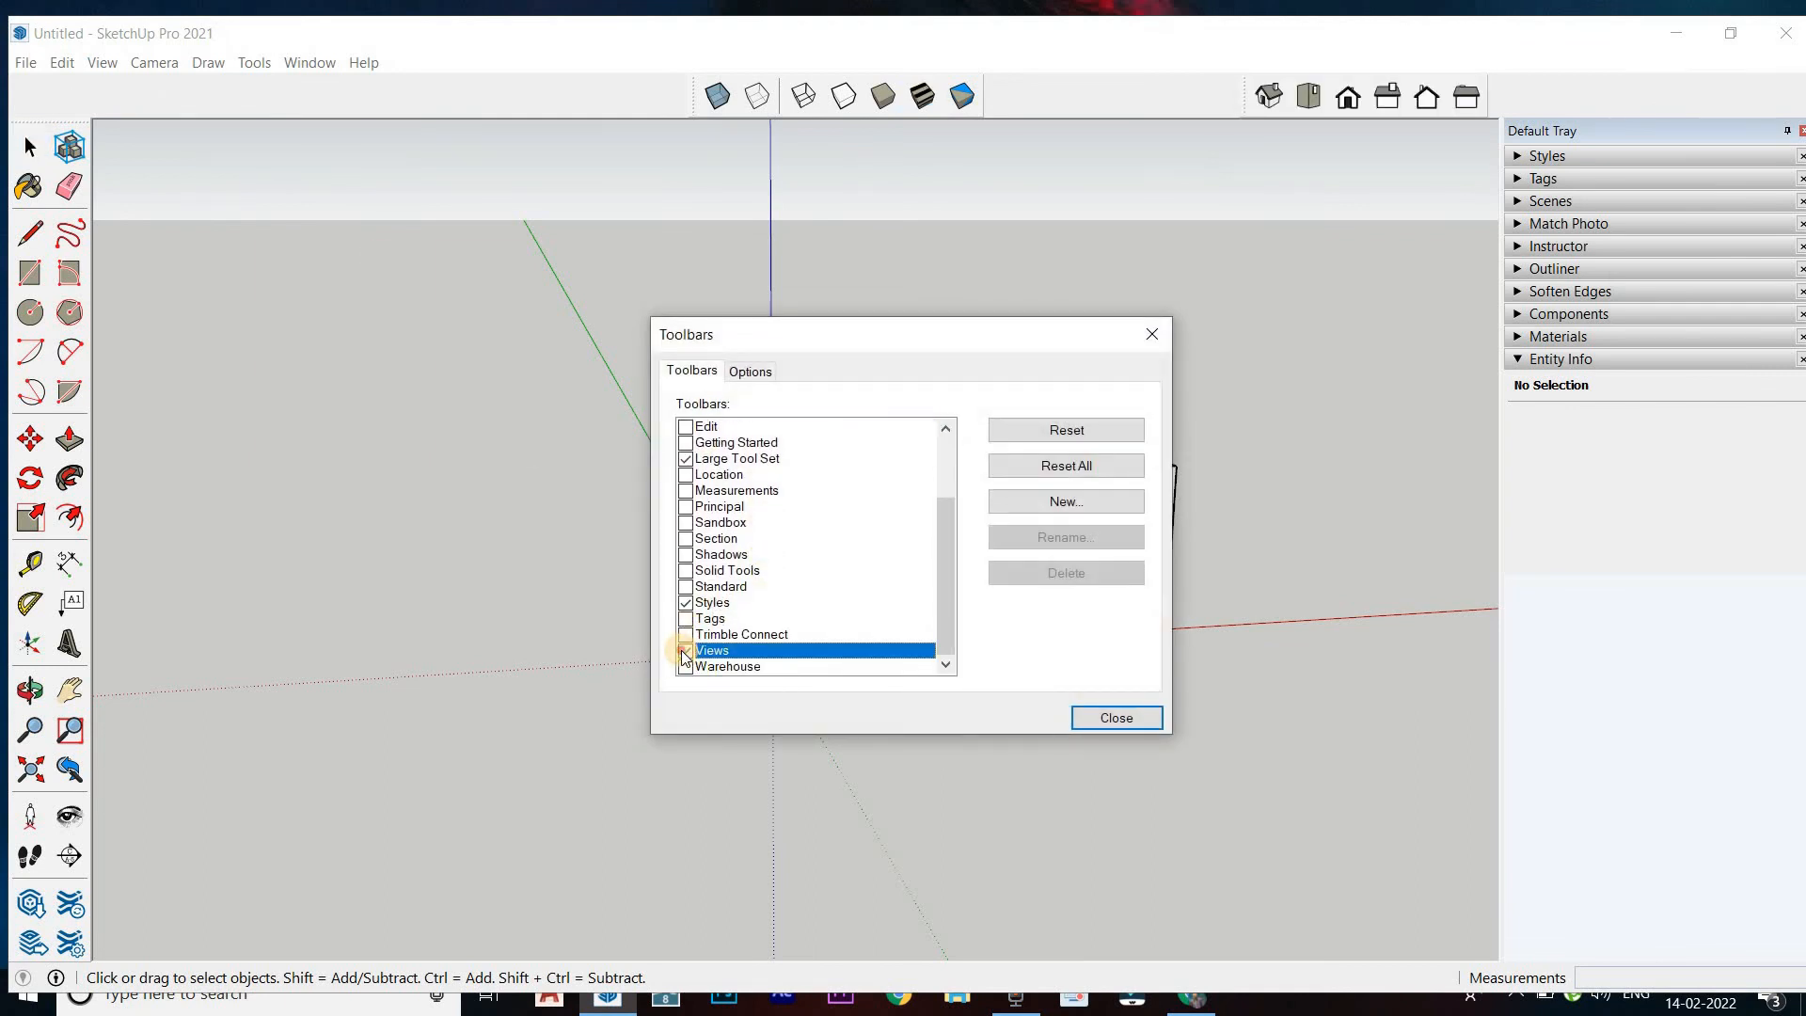
click(684, 653)
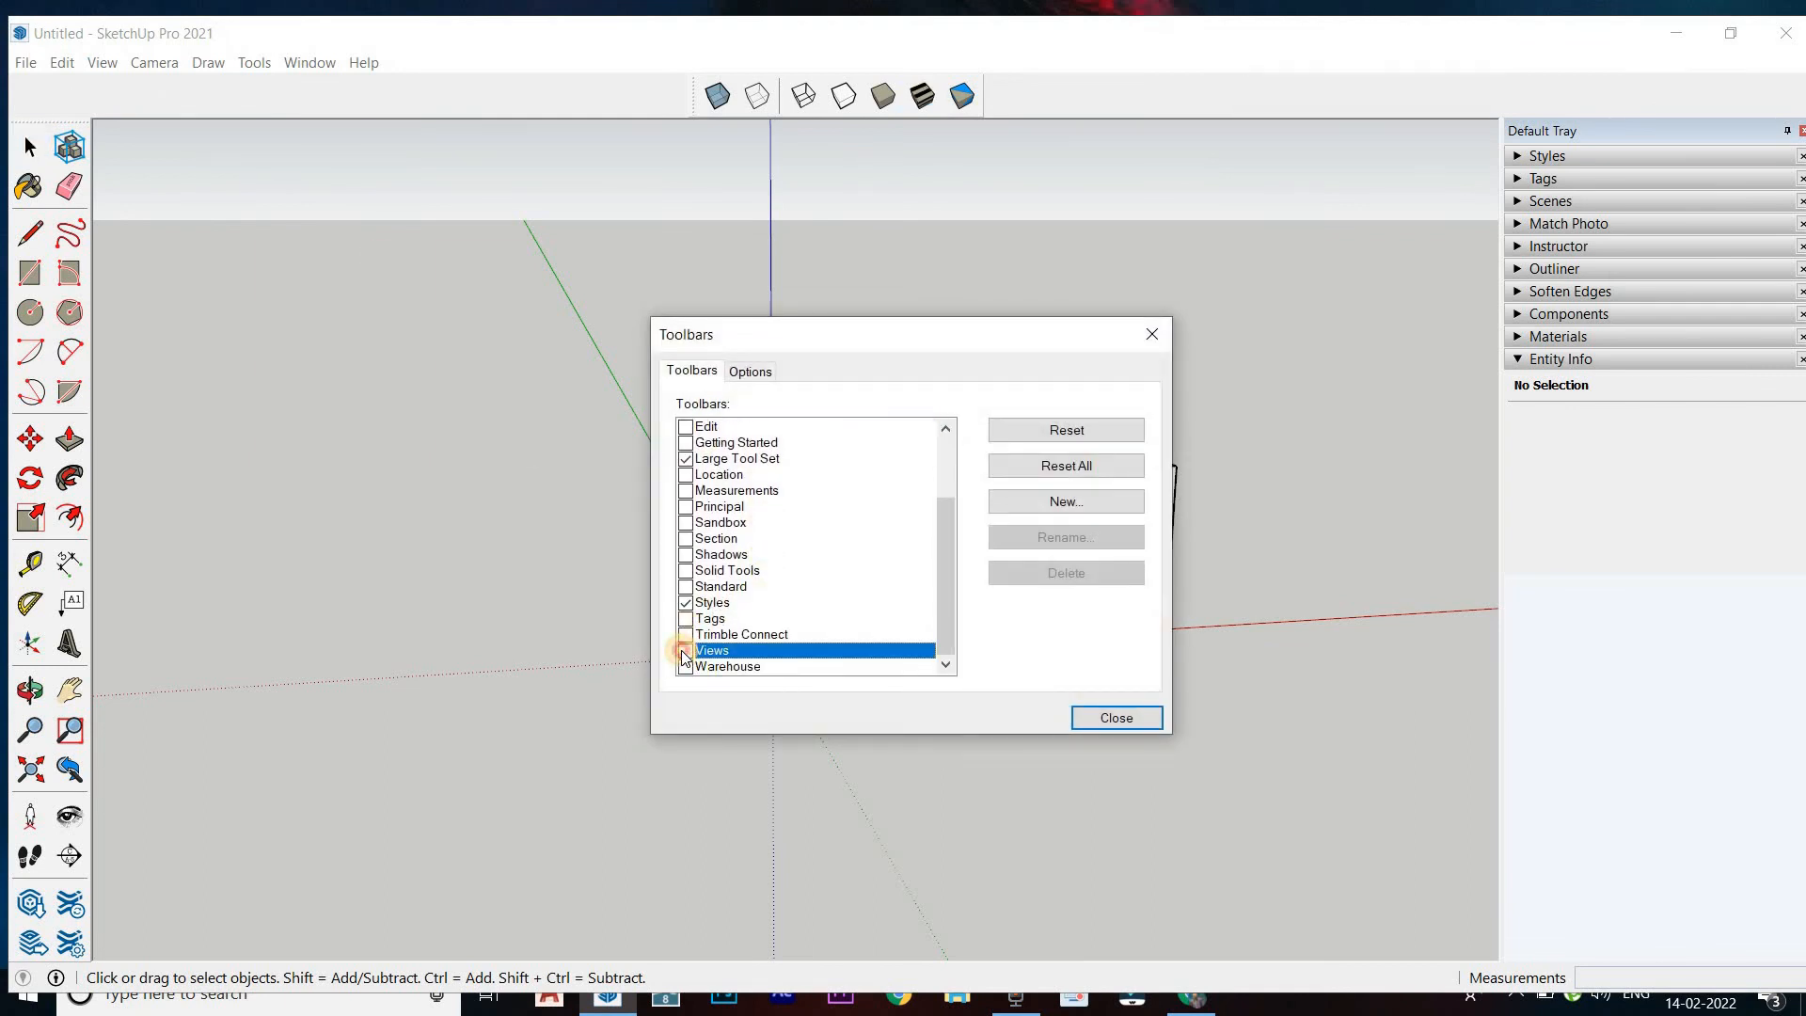
click(1155, 346)
Erase one top edge of the box with the Eraser, and undo the erasure
mouse_move(647, 560)
middle_down()
mouse_move(766, 516)
mouse_move(611, 576)
middle_up()
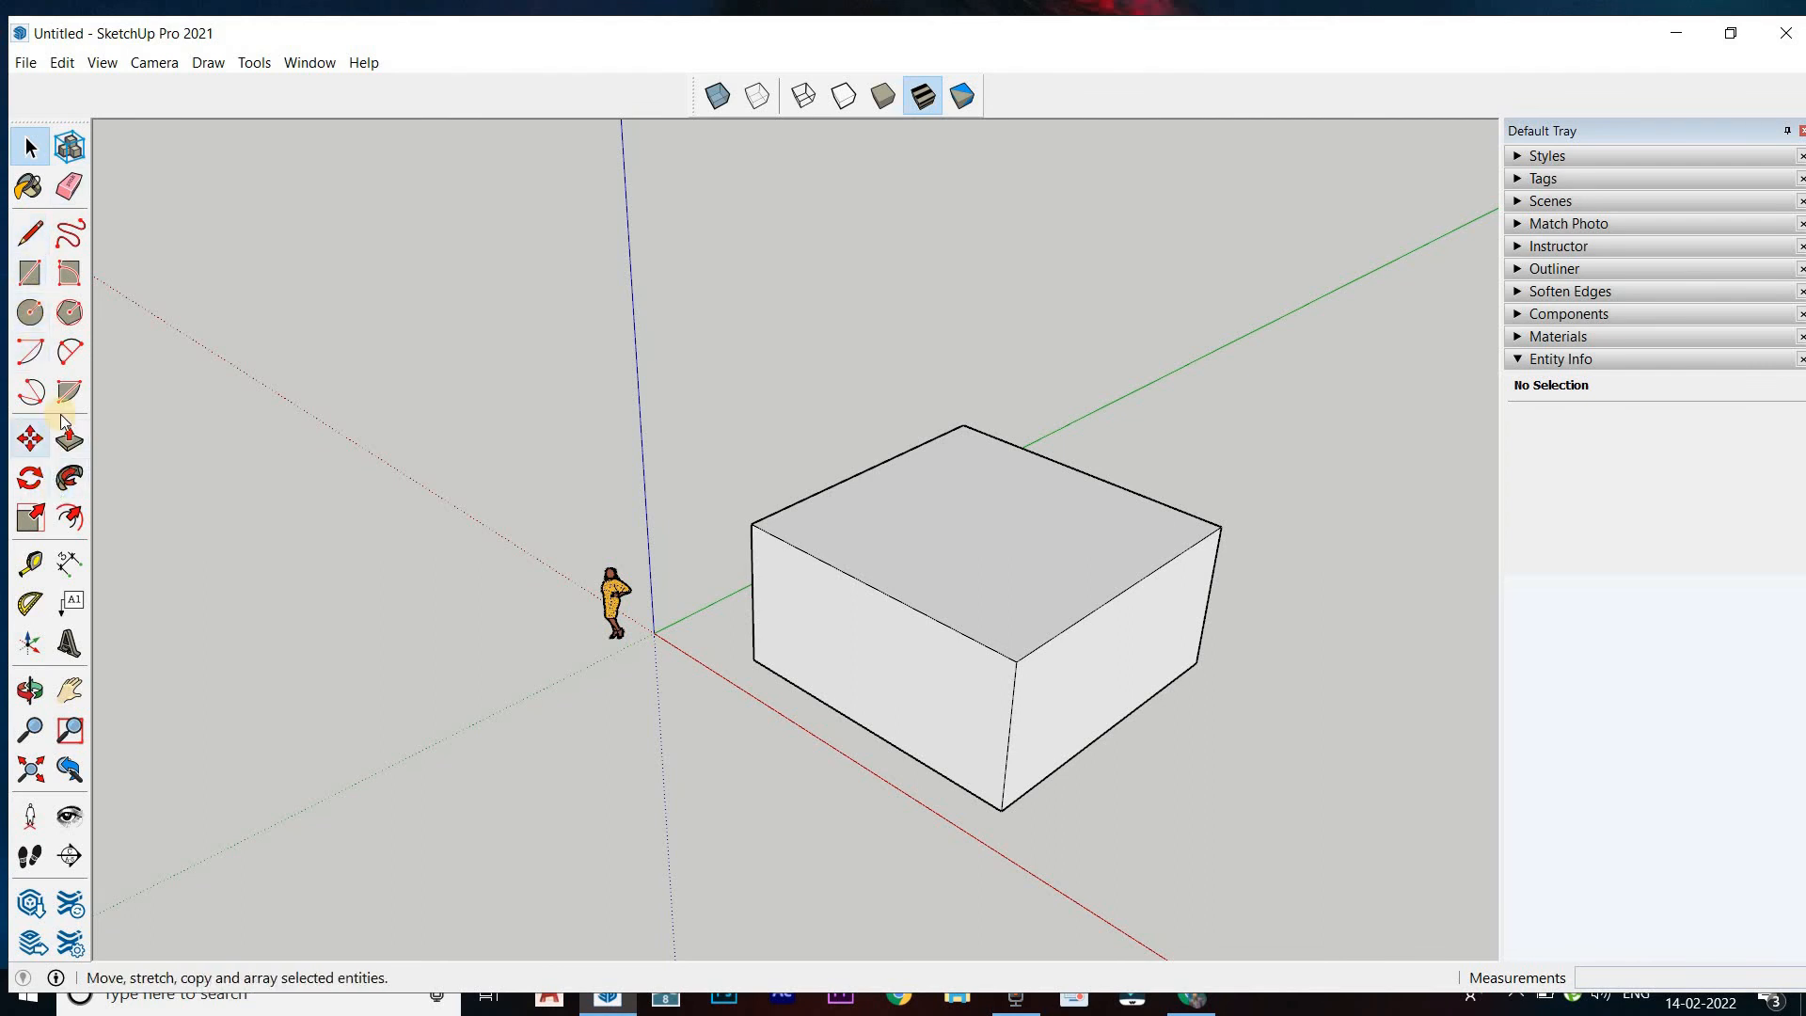
click(68, 191)
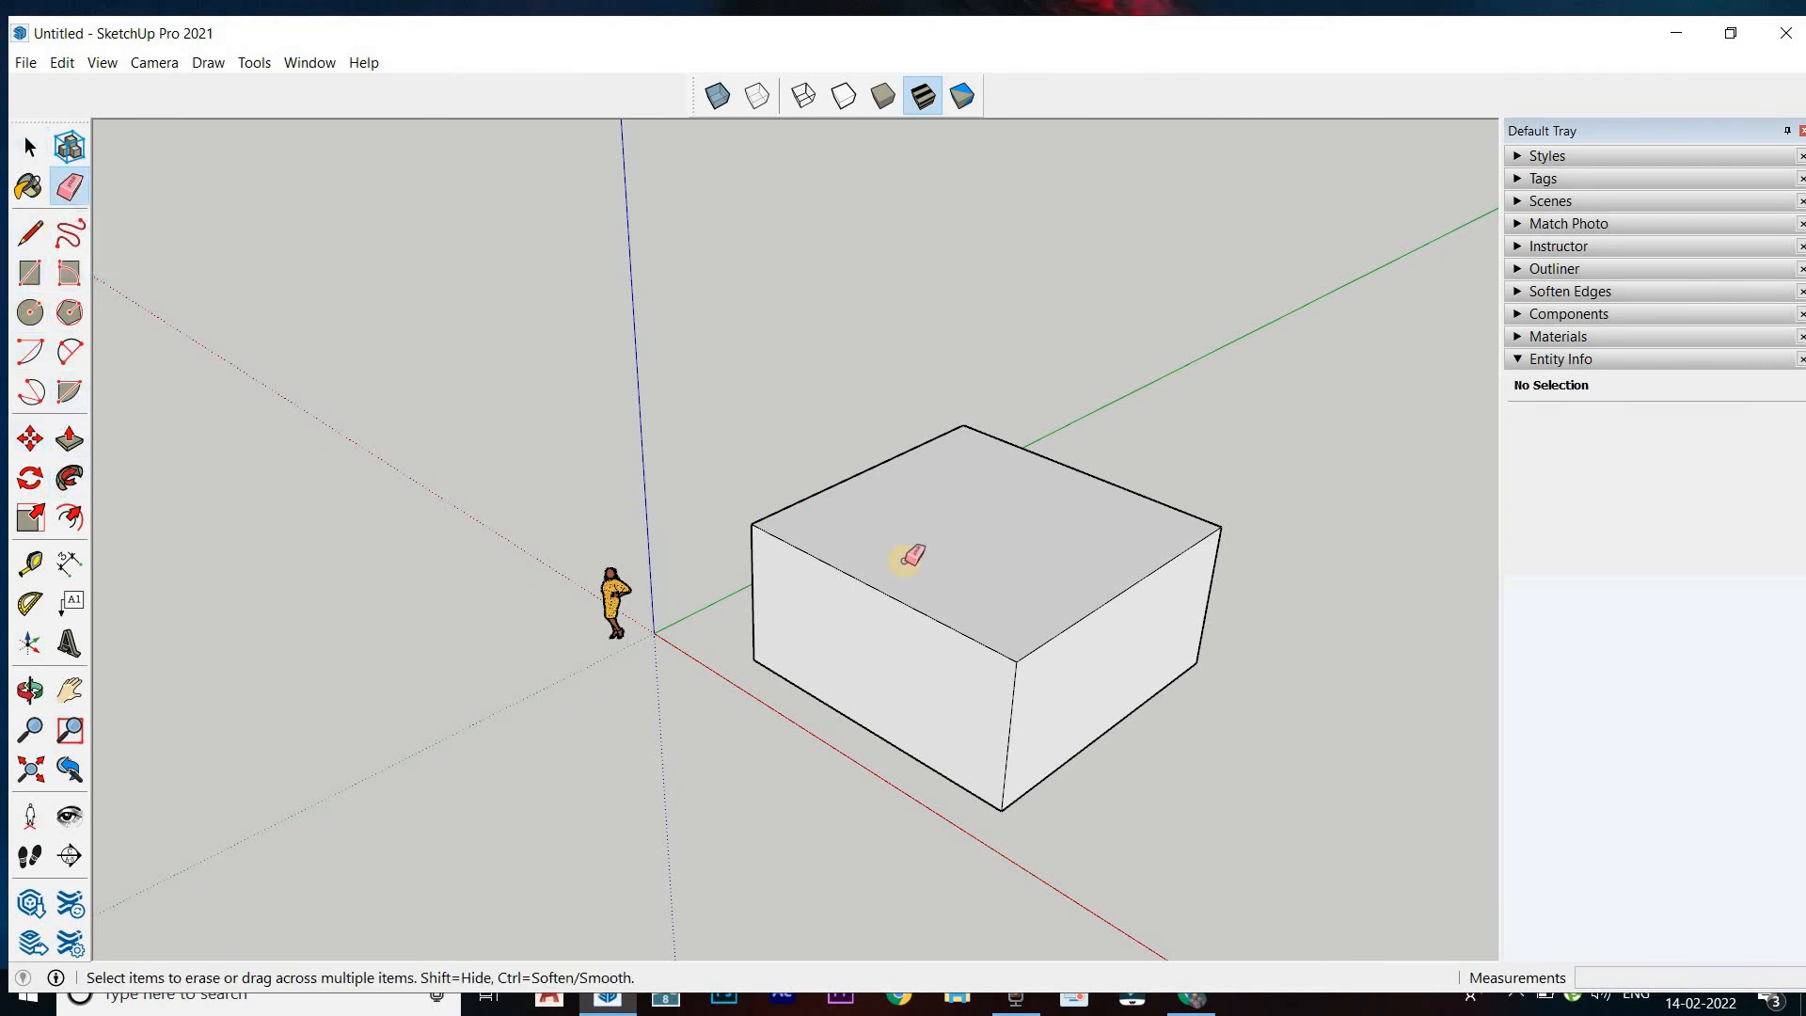
click(1082, 619)
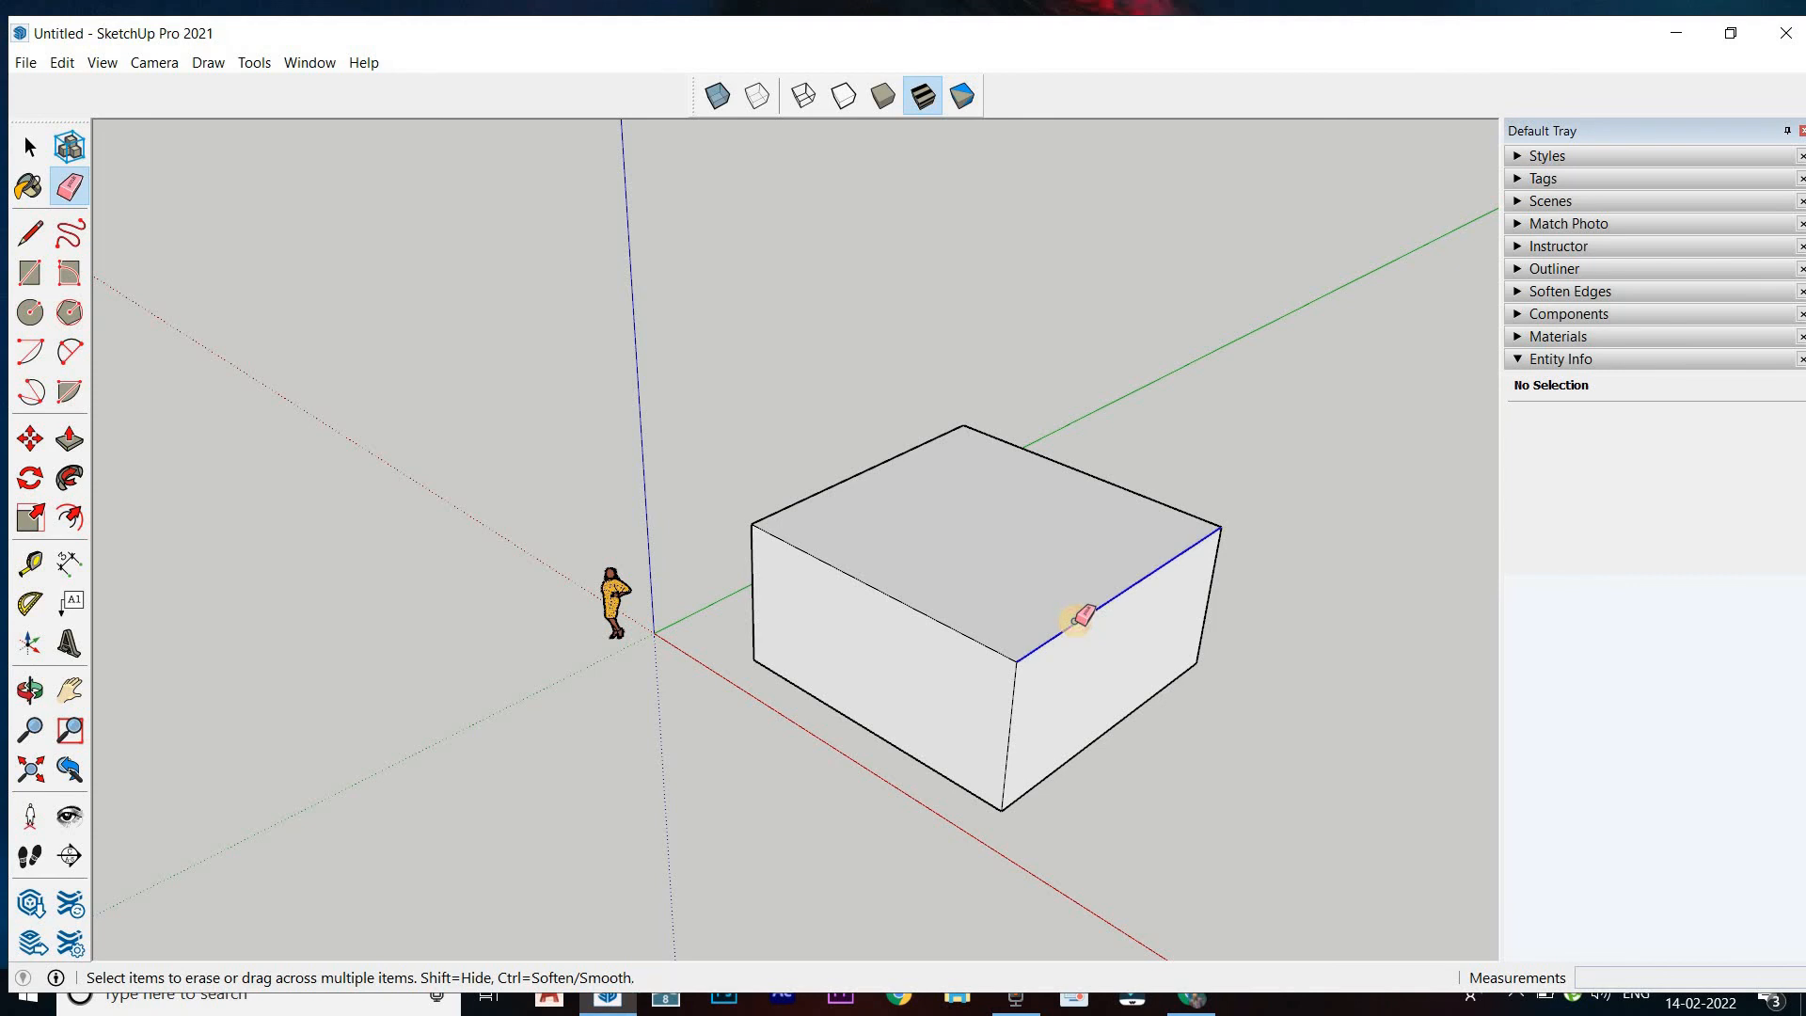
key(ctrl+z)
click(1100, 605)
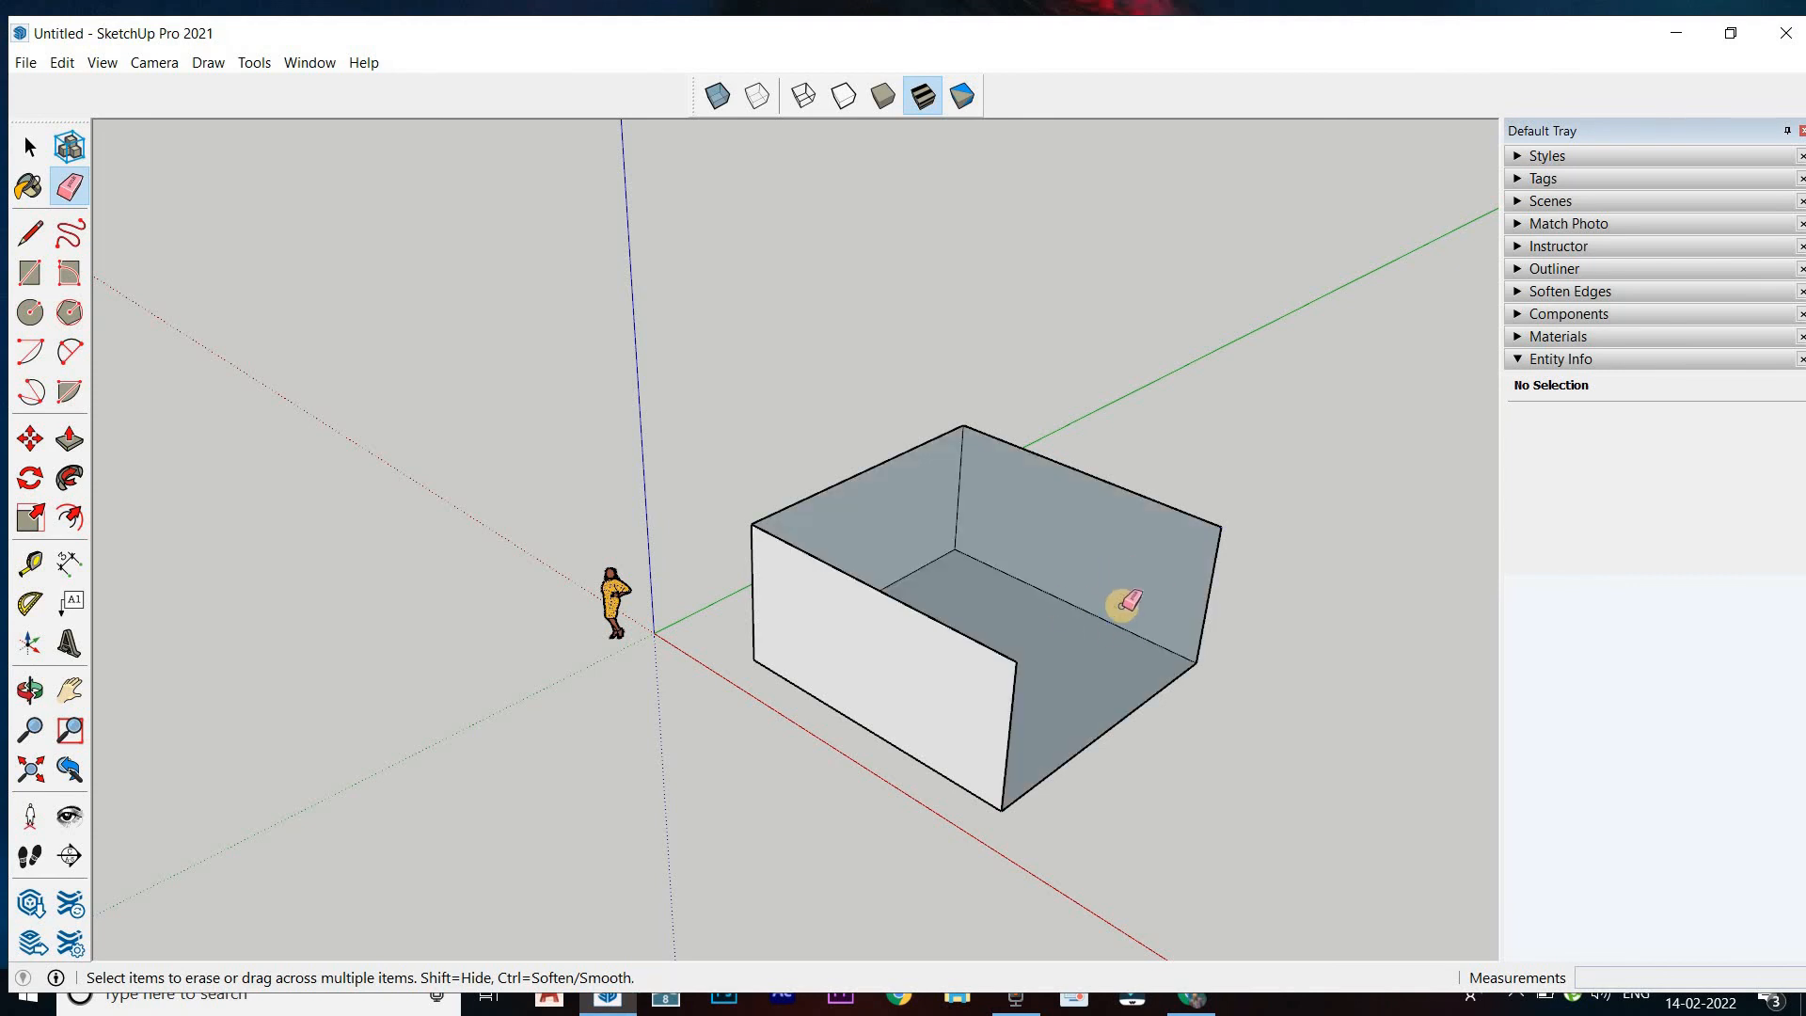
key(ctrl+z)
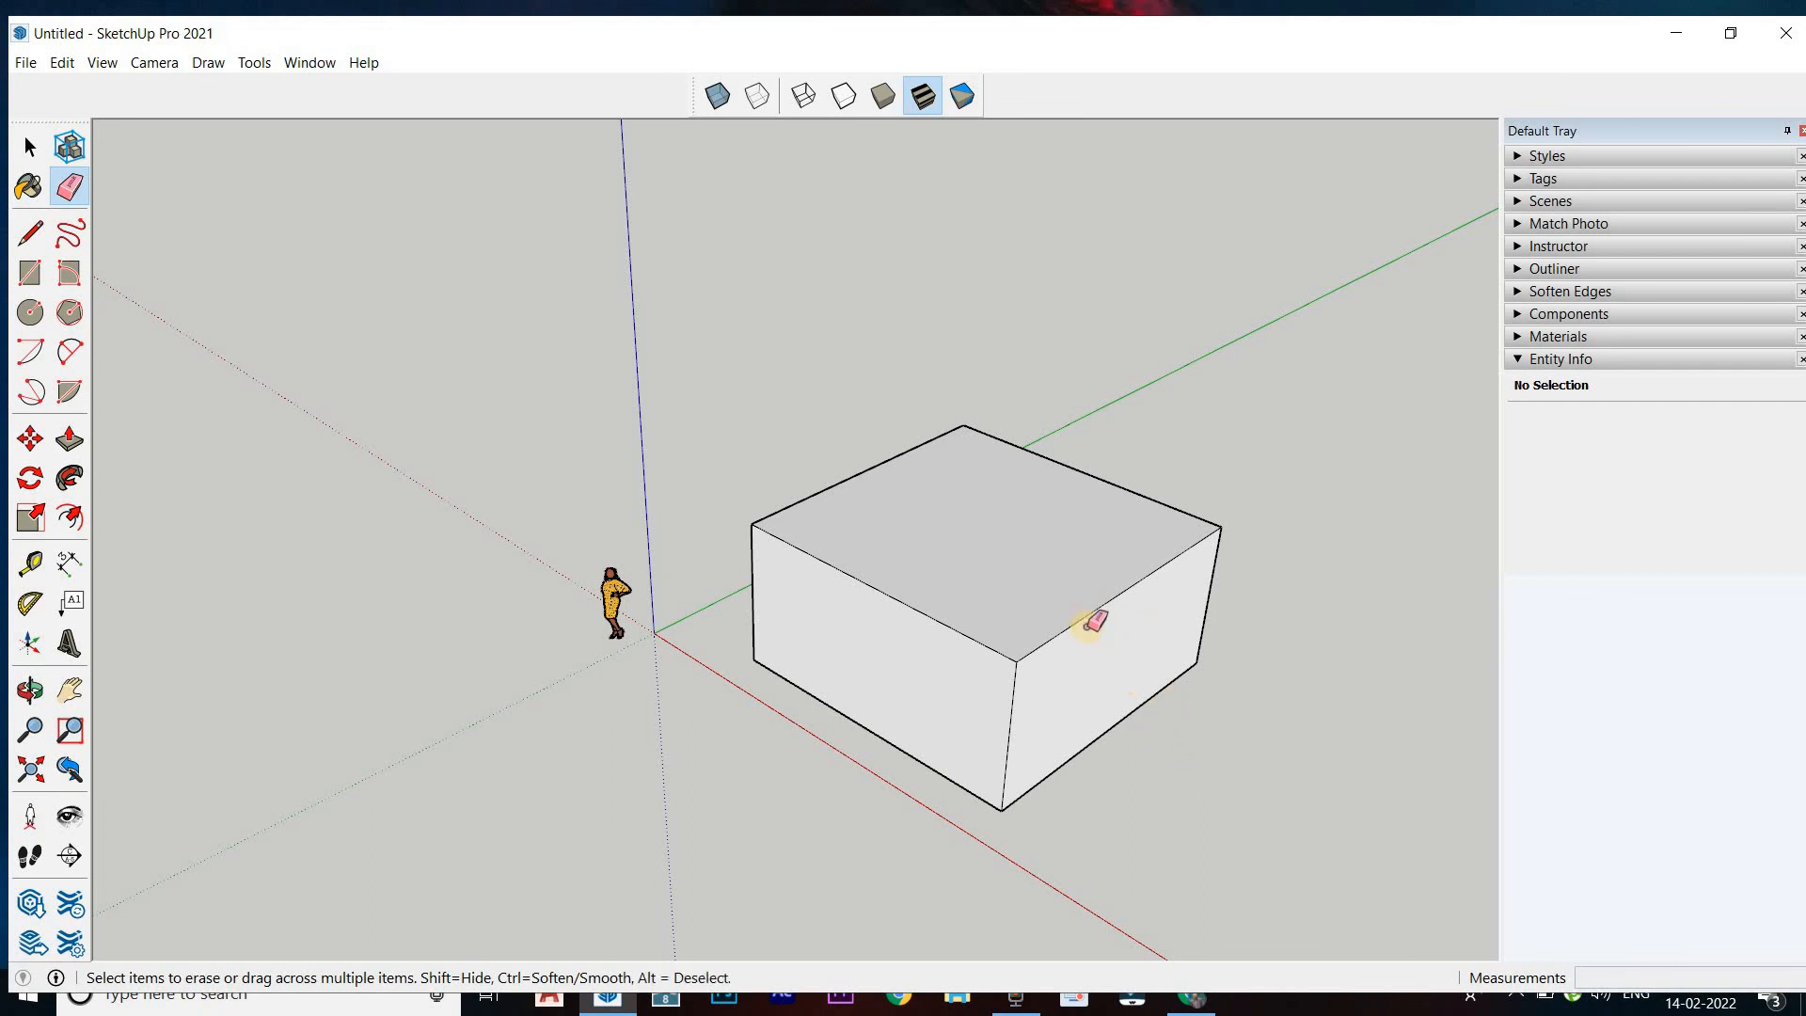
Erase the whole box, sweeping the Eraser across its edges and removing the leftover back edges
mouse_move(1088, 617)
mouse_down()
mouse_move(935, 625)
mouse_move(839, 710)
mouse_move(746, 611)
mouse_move(822, 492)
mouse_move(1053, 407)
mouse_move(1068, 524)
mouse_move(1201, 598)
mouse_move(1176, 637)
mouse_move(988, 709)
mouse_move(709, 726)
mouse_up()
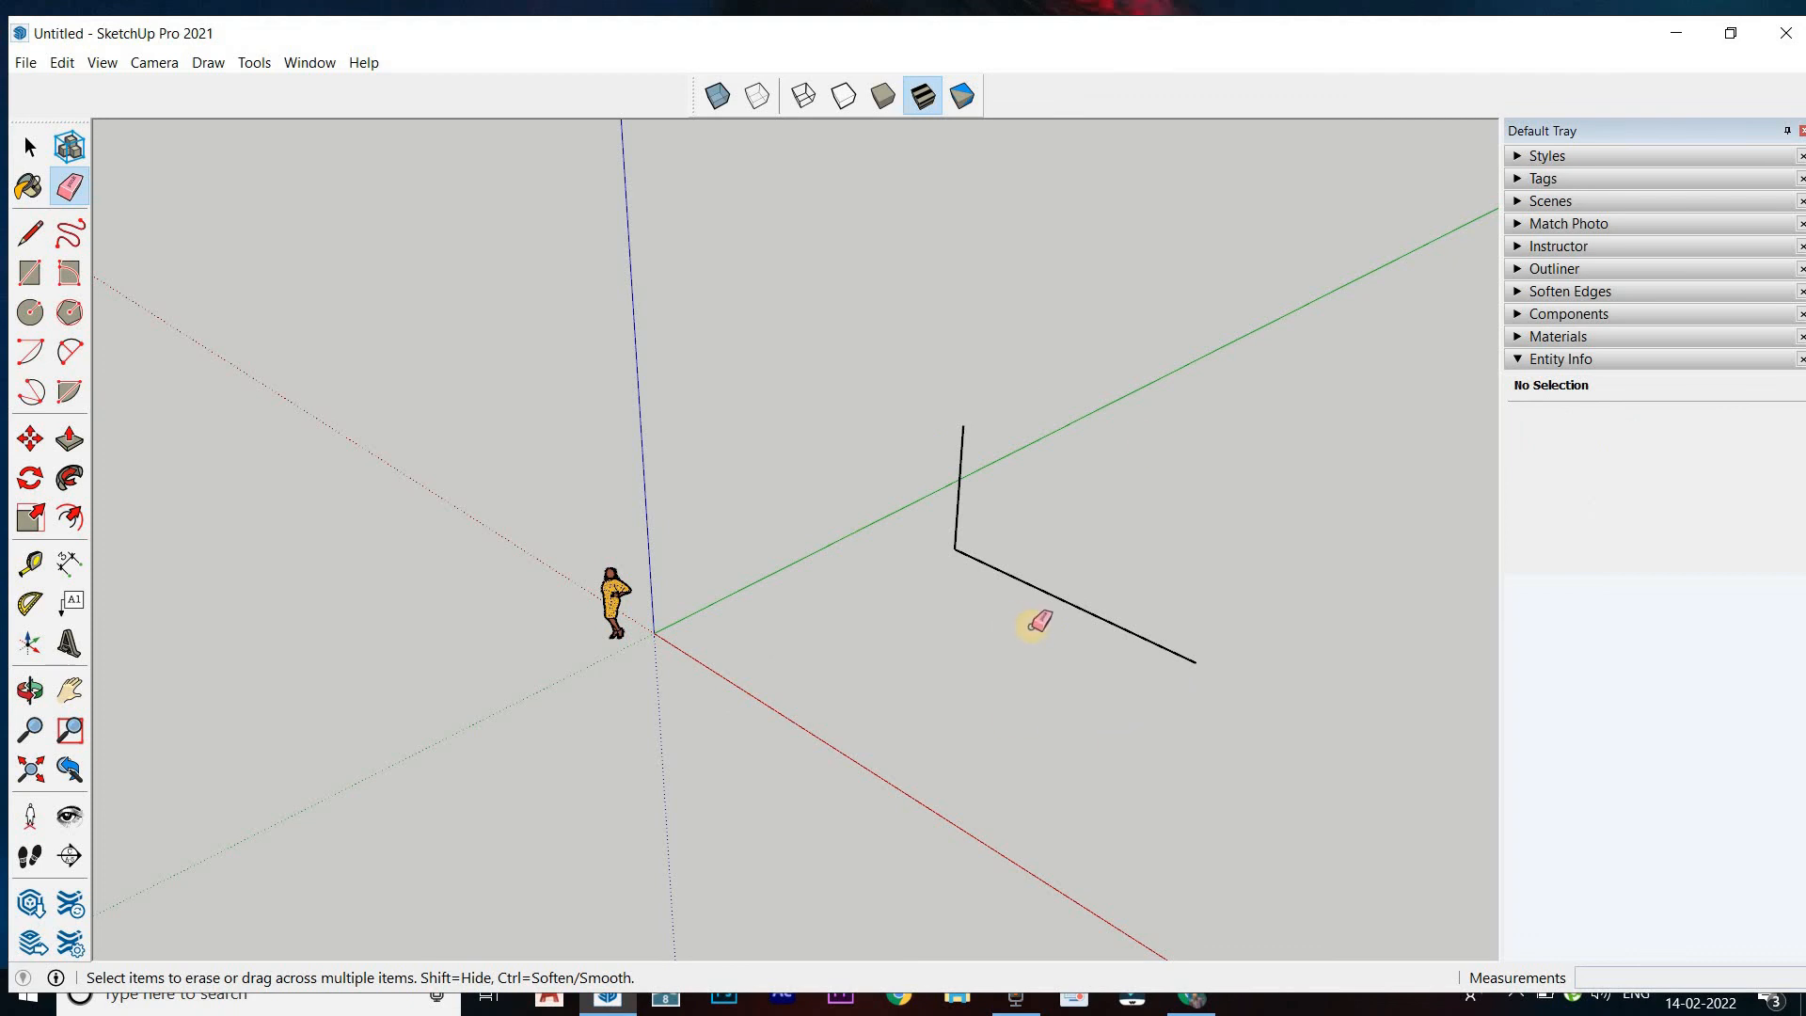
mouse_move(1011, 602)
mouse_down()
mouse_move(1048, 528)
mouse_move(1054, 544)
mouse_up()
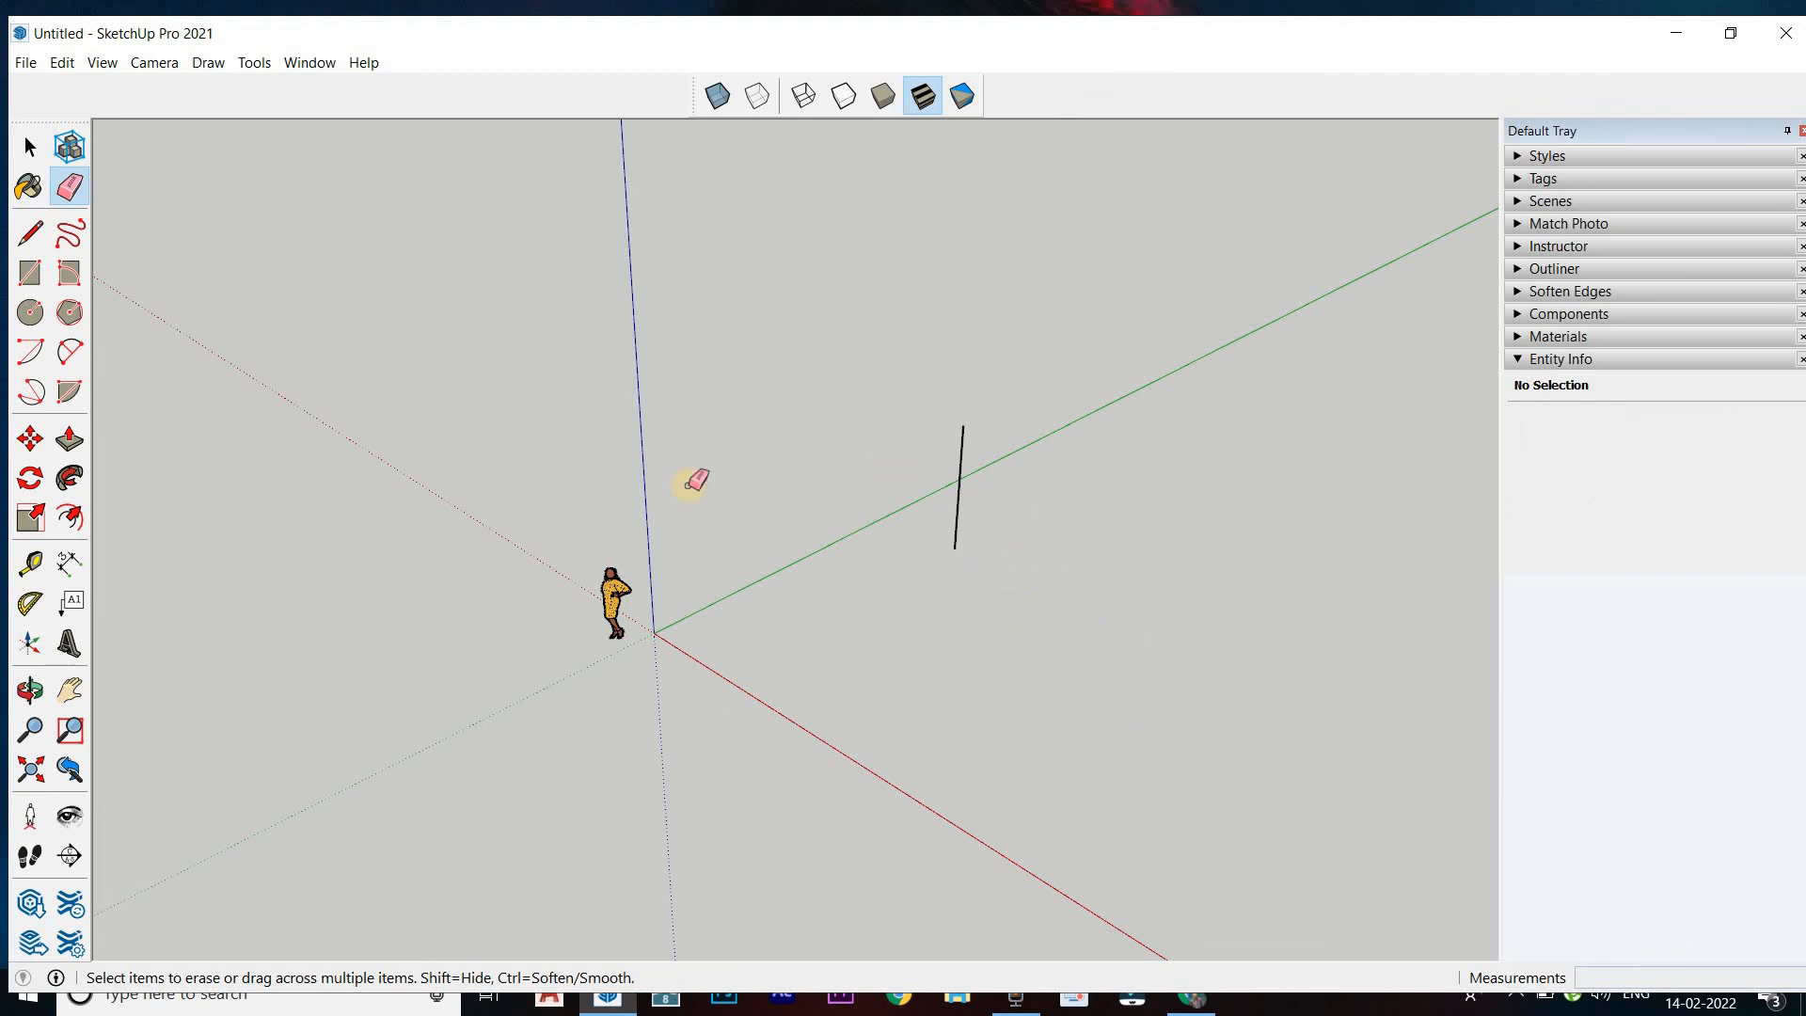
click(959, 485)
Draw a freehand closed, irregular outline of seven connected lines between the red and green axes, ending at its start point
click(31, 233)
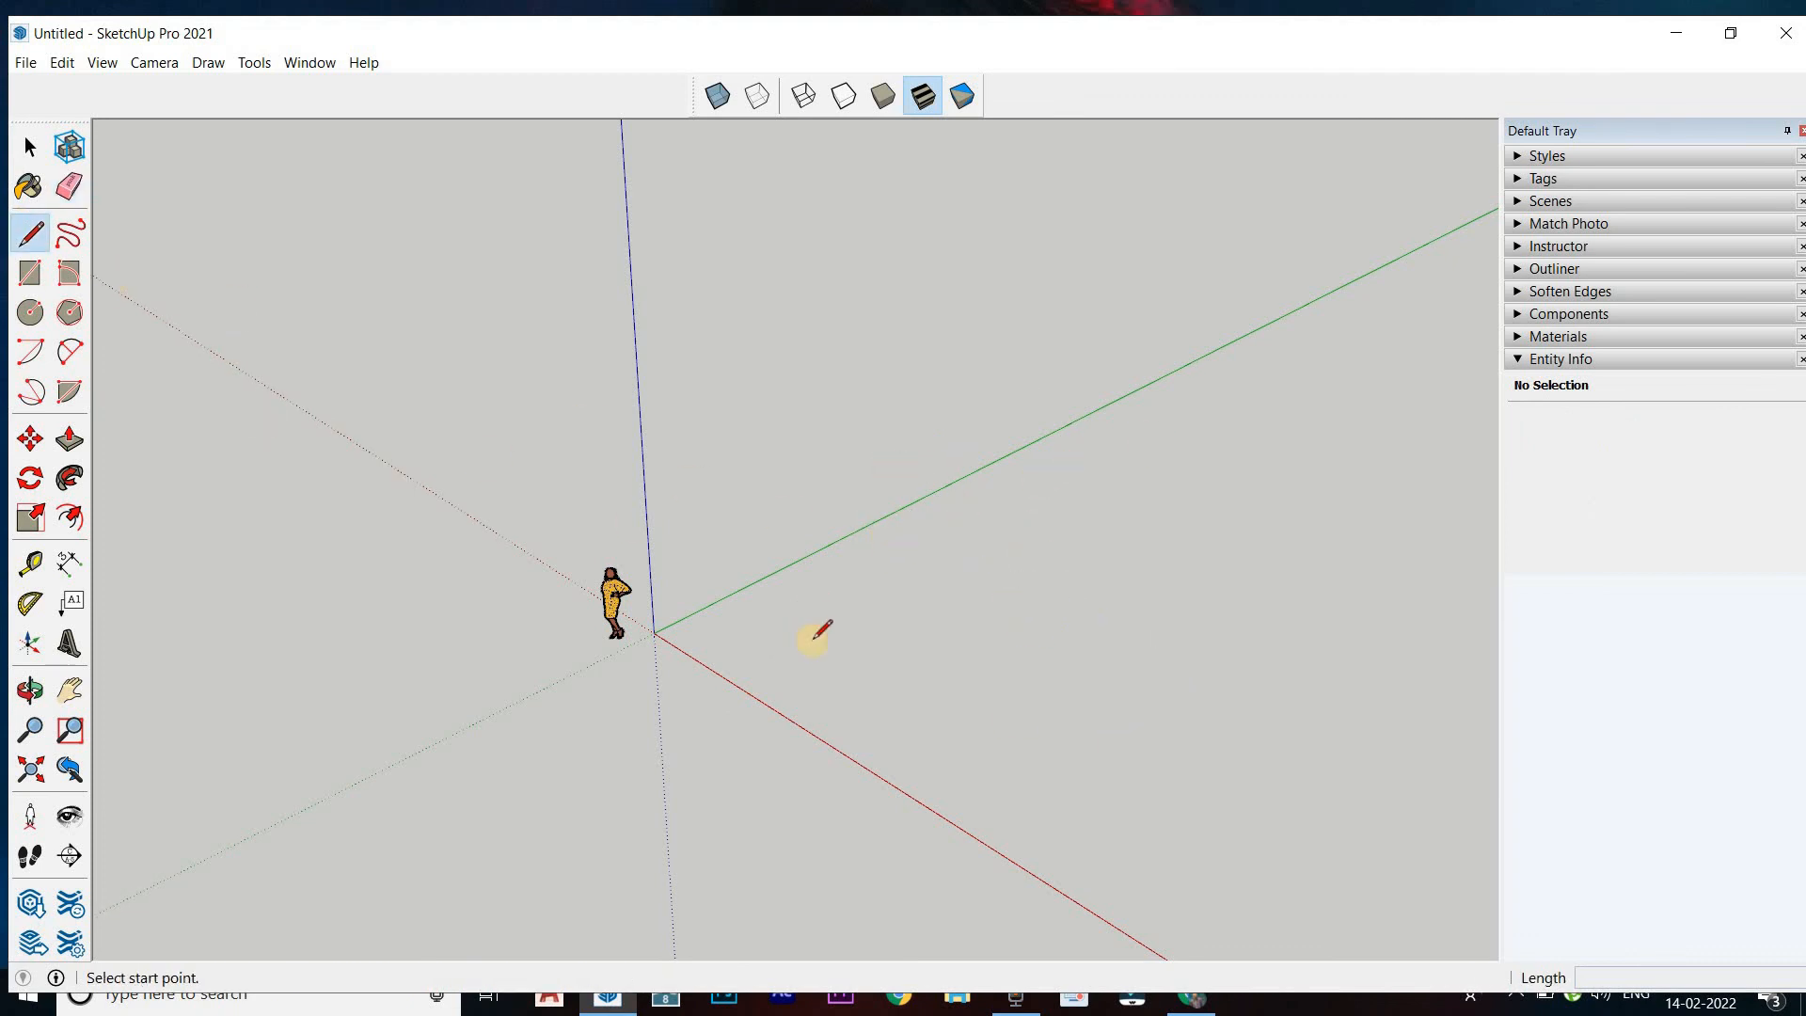
click(813, 640)
click(1159, 481)
click(1313, 649)
click(1269, 833)
click(1026, 705)
click(906, 786)
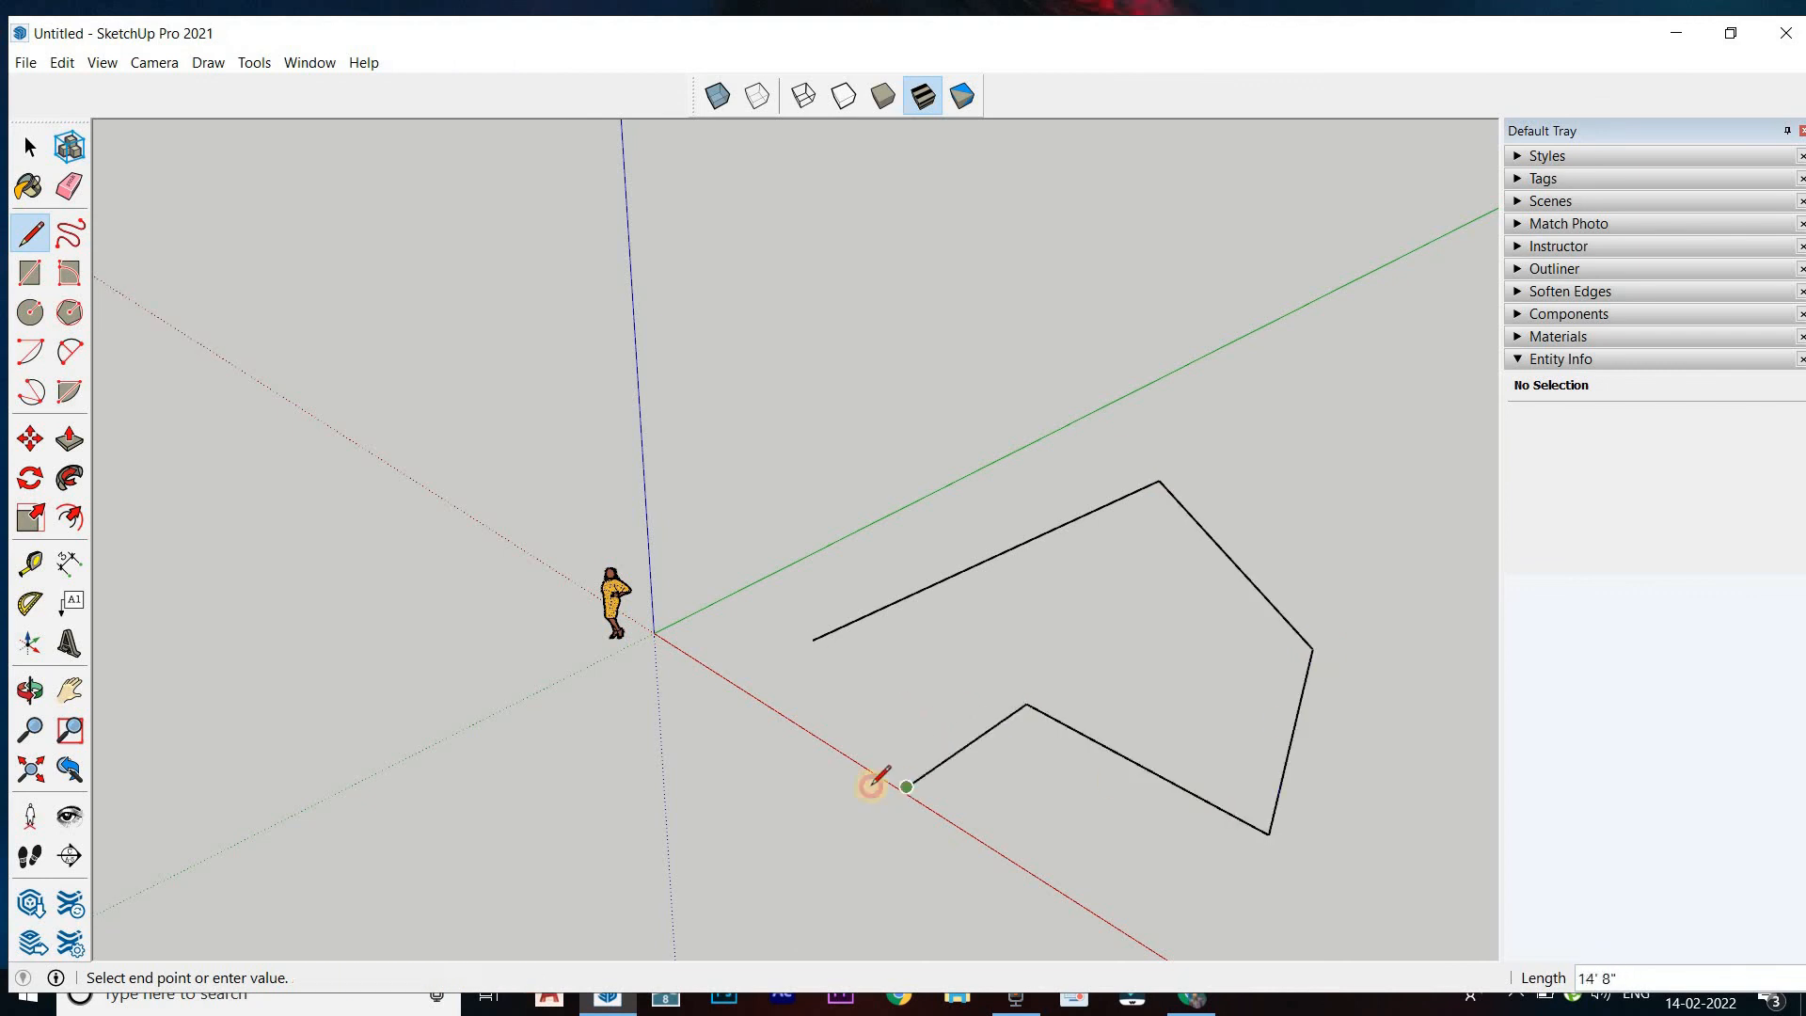
click(859, 714)
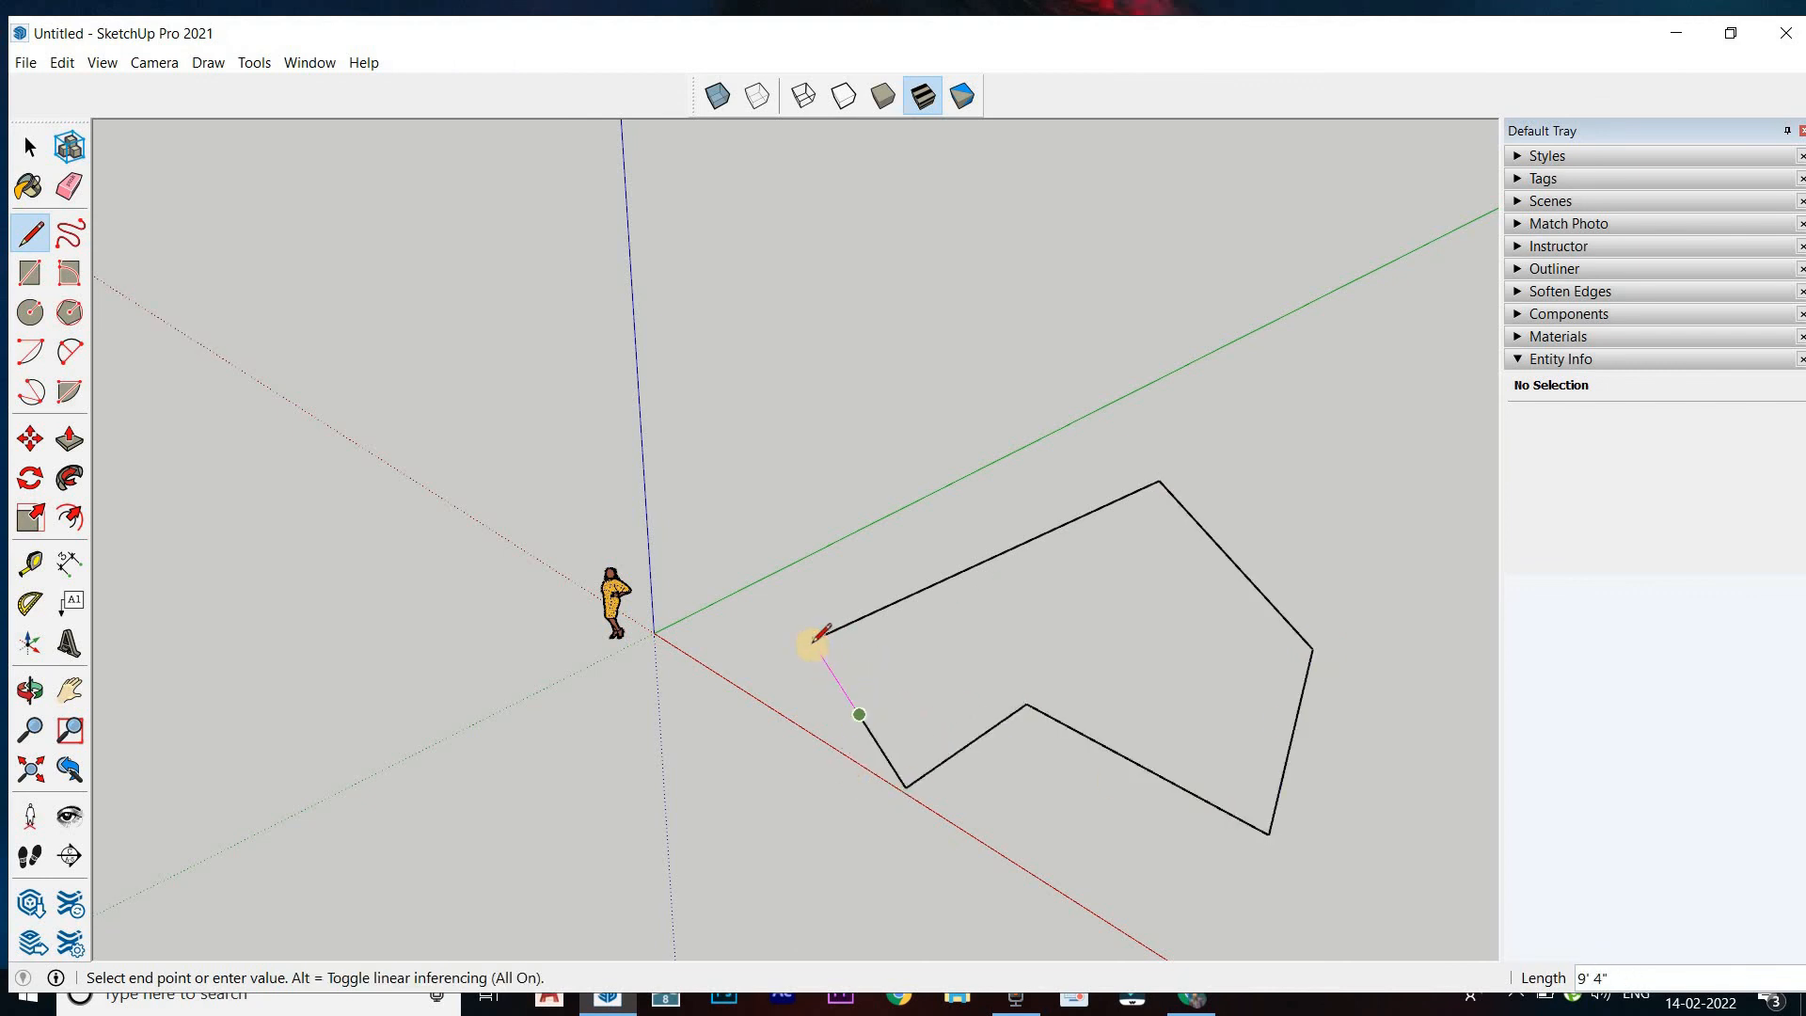
click(814, 640)
Erase the long back edge of the irregular outline, and undo the erasure
click(68, 186)
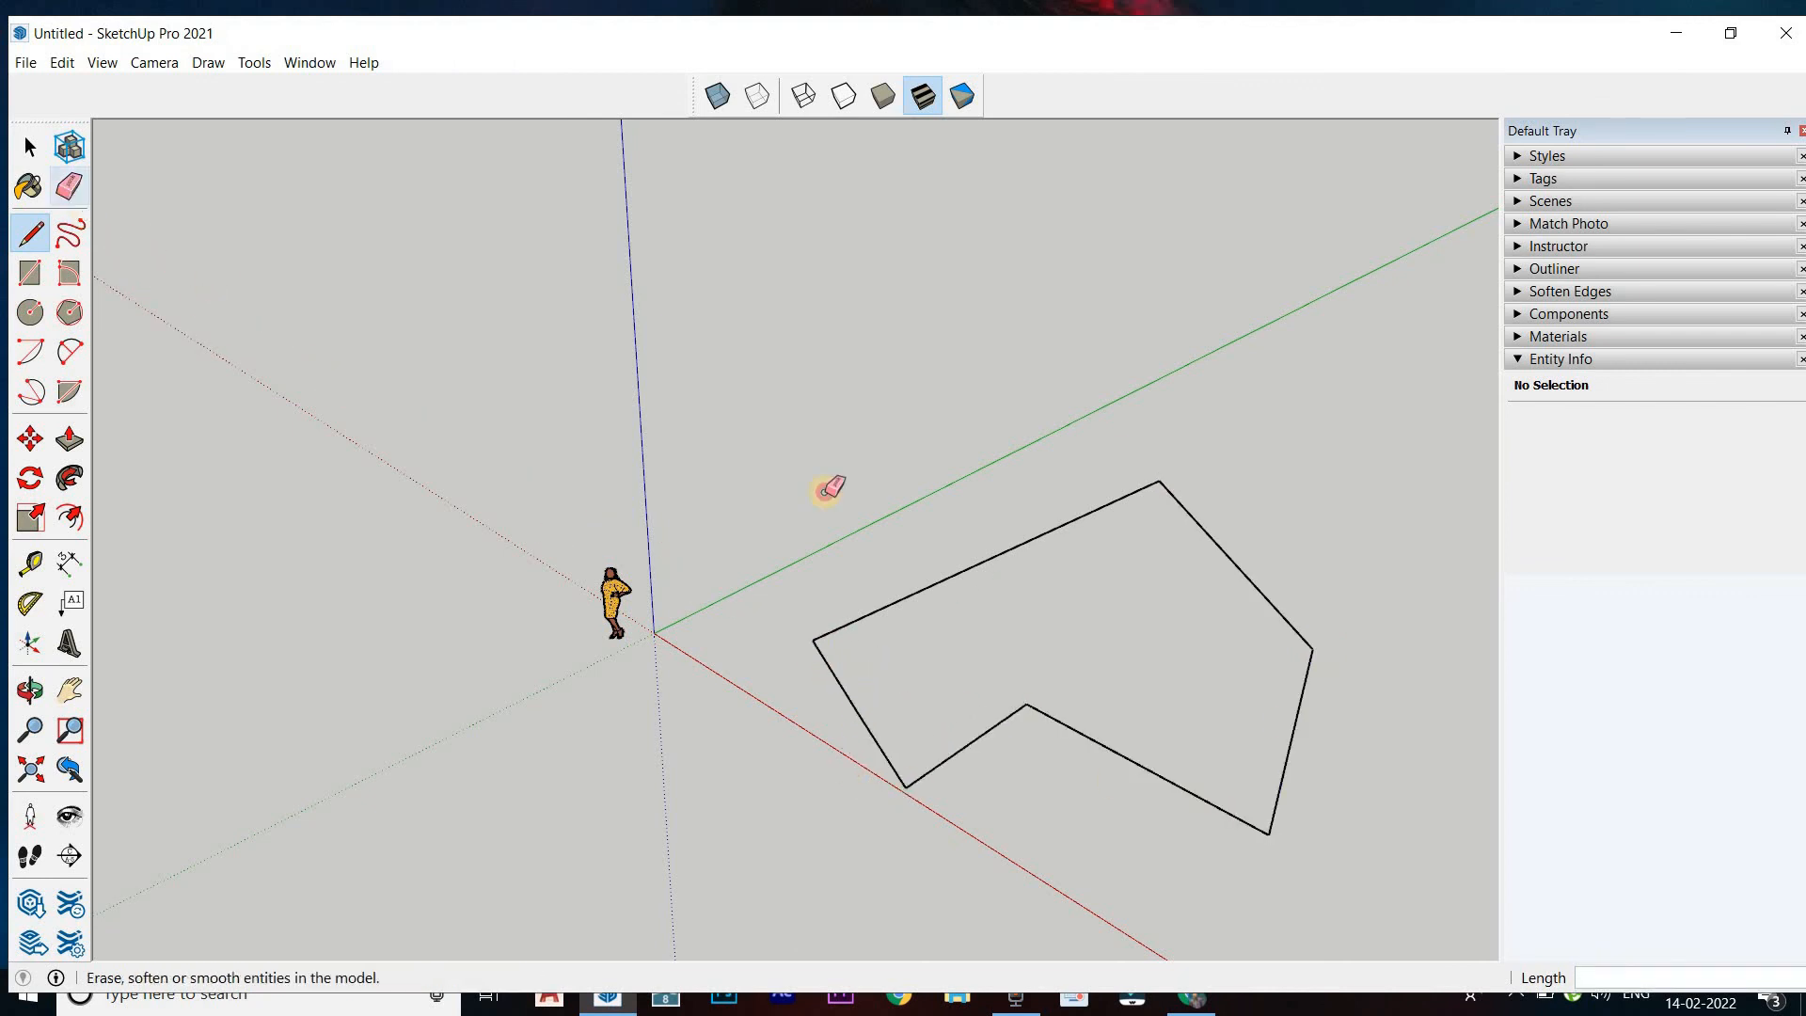
click(989, 561)
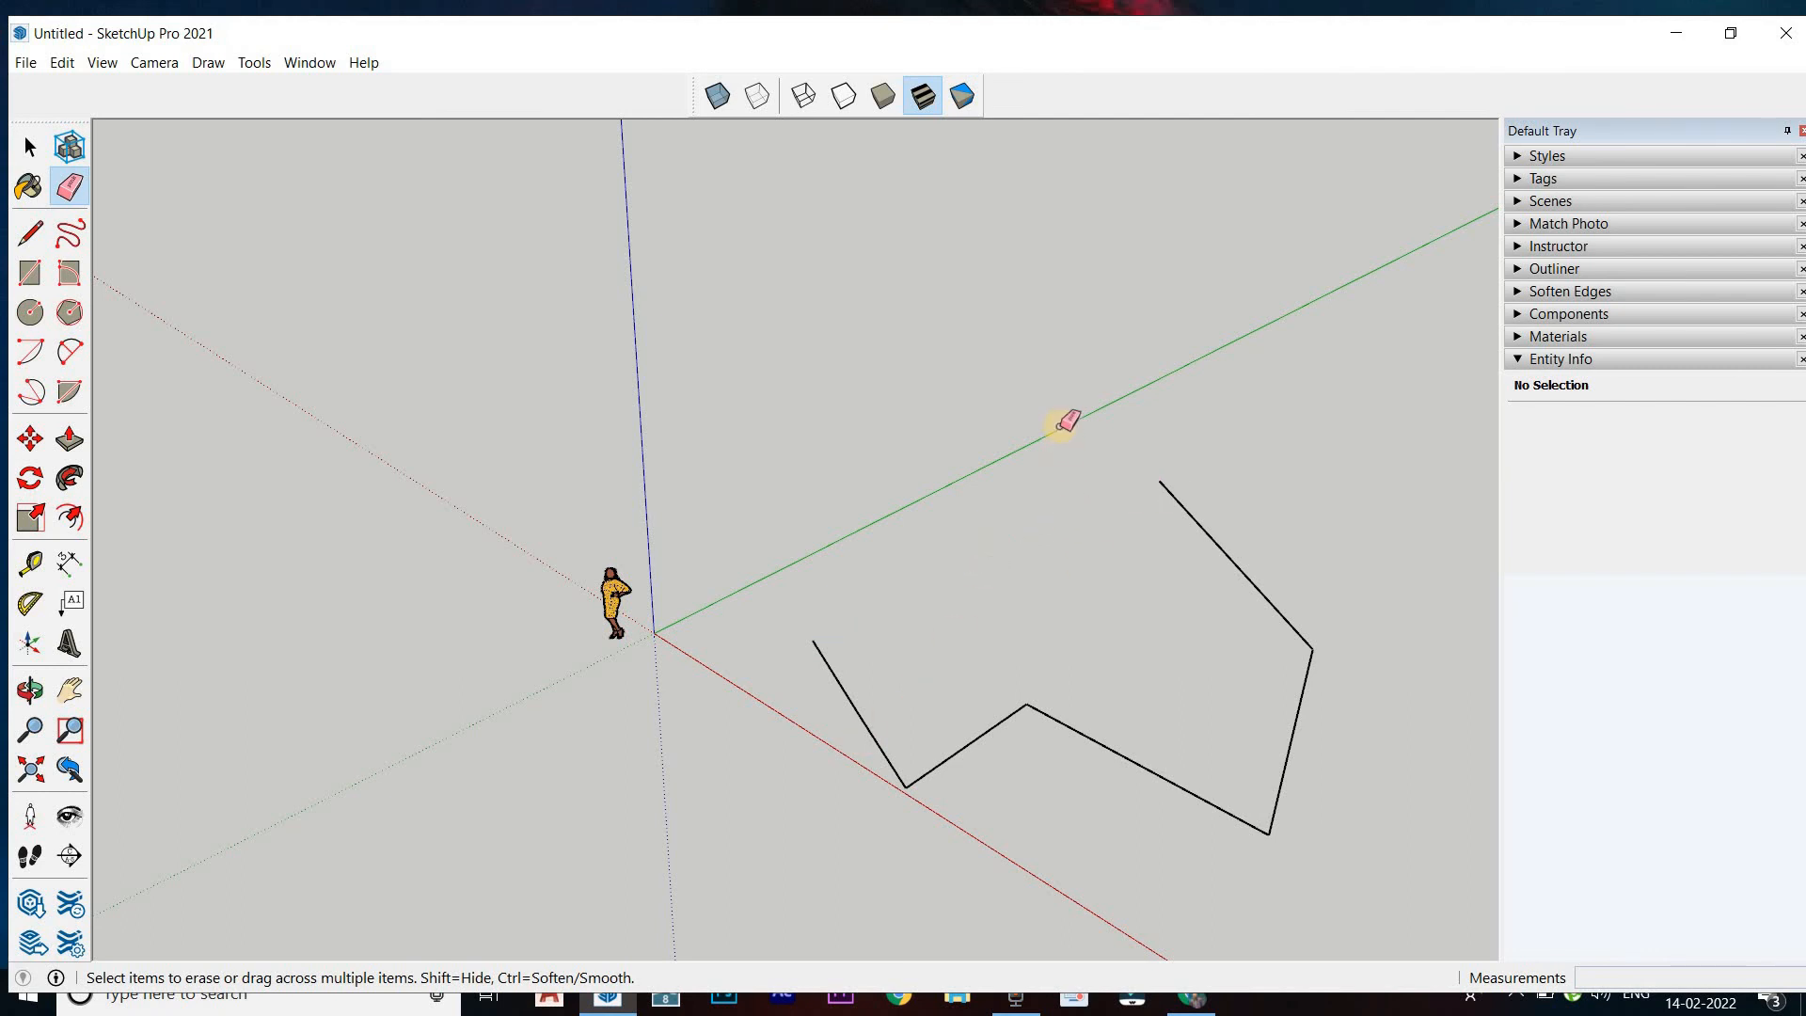
key(ctrl+z)
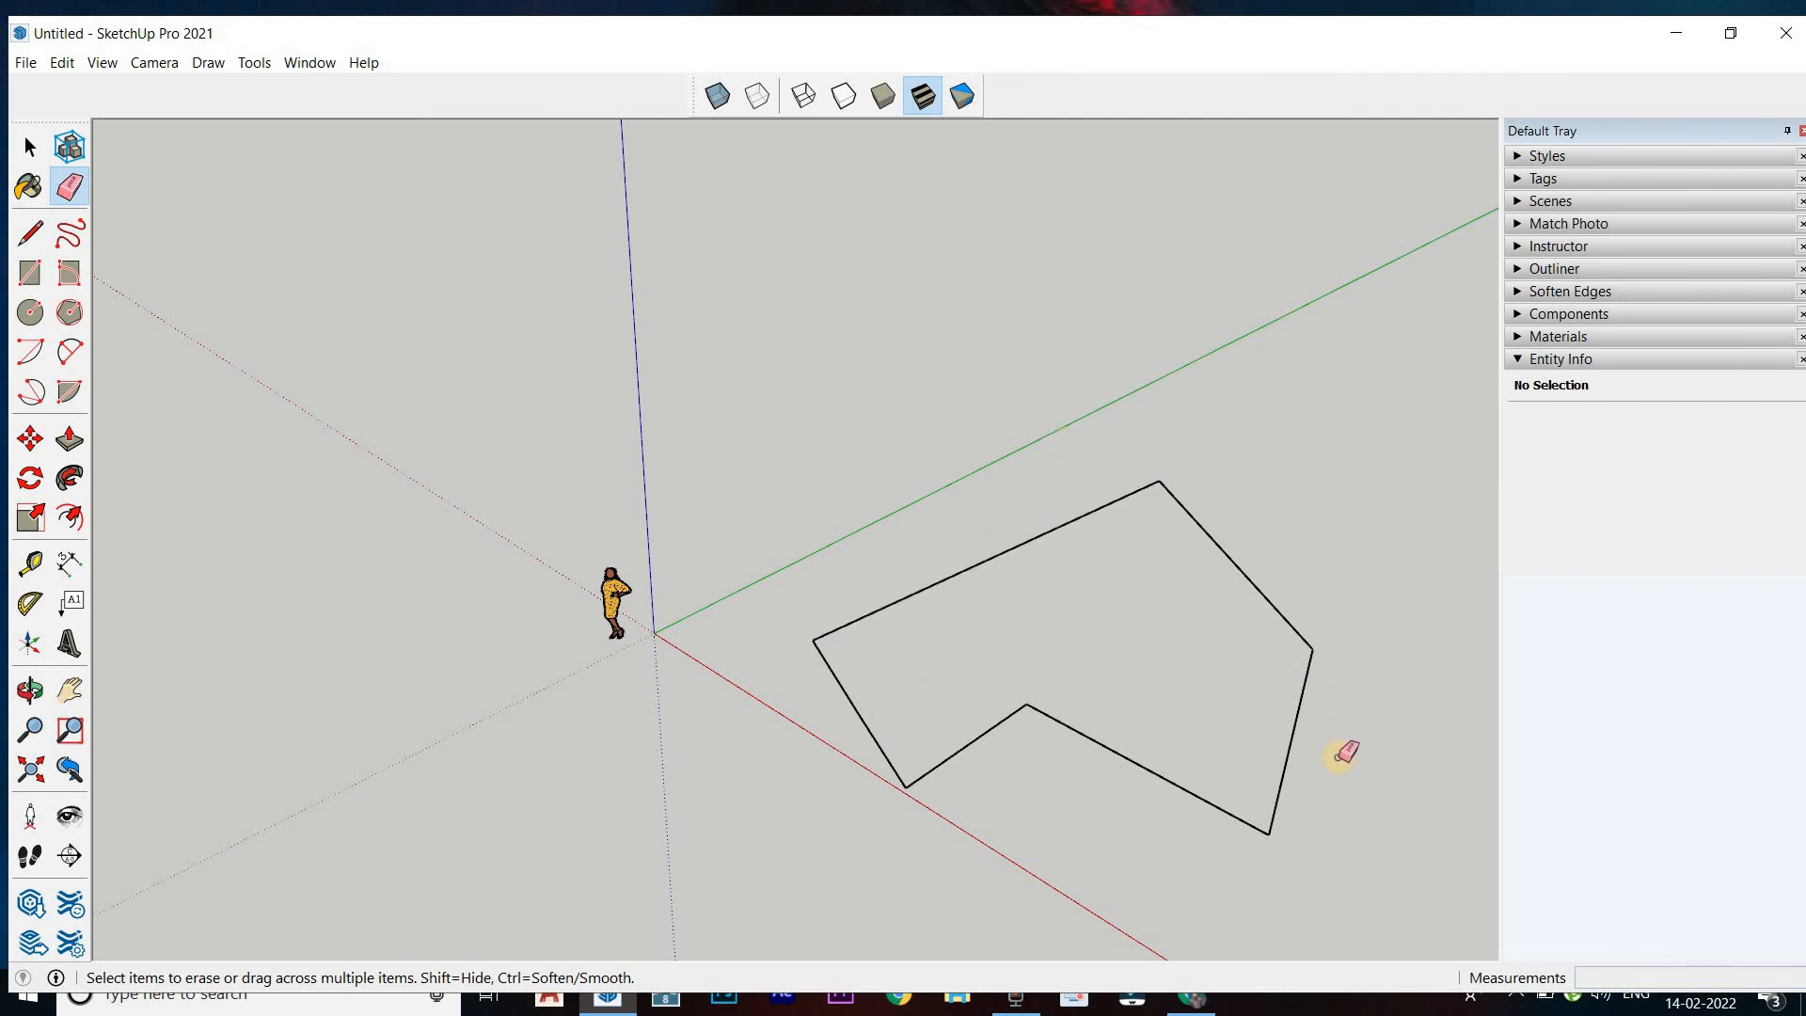
Erase all edges of the irregular outline in one continuous Eraser sweep
mouse_move(1286, 697)
mouse_down()
mouse_move(1170, 467)
mouse_move(1000, 597)
mouse_move(868, 773)
mouse_move(960, 750)
mouse_move(1185, 778)
mouse_move(1081, 790)
mouse_up()
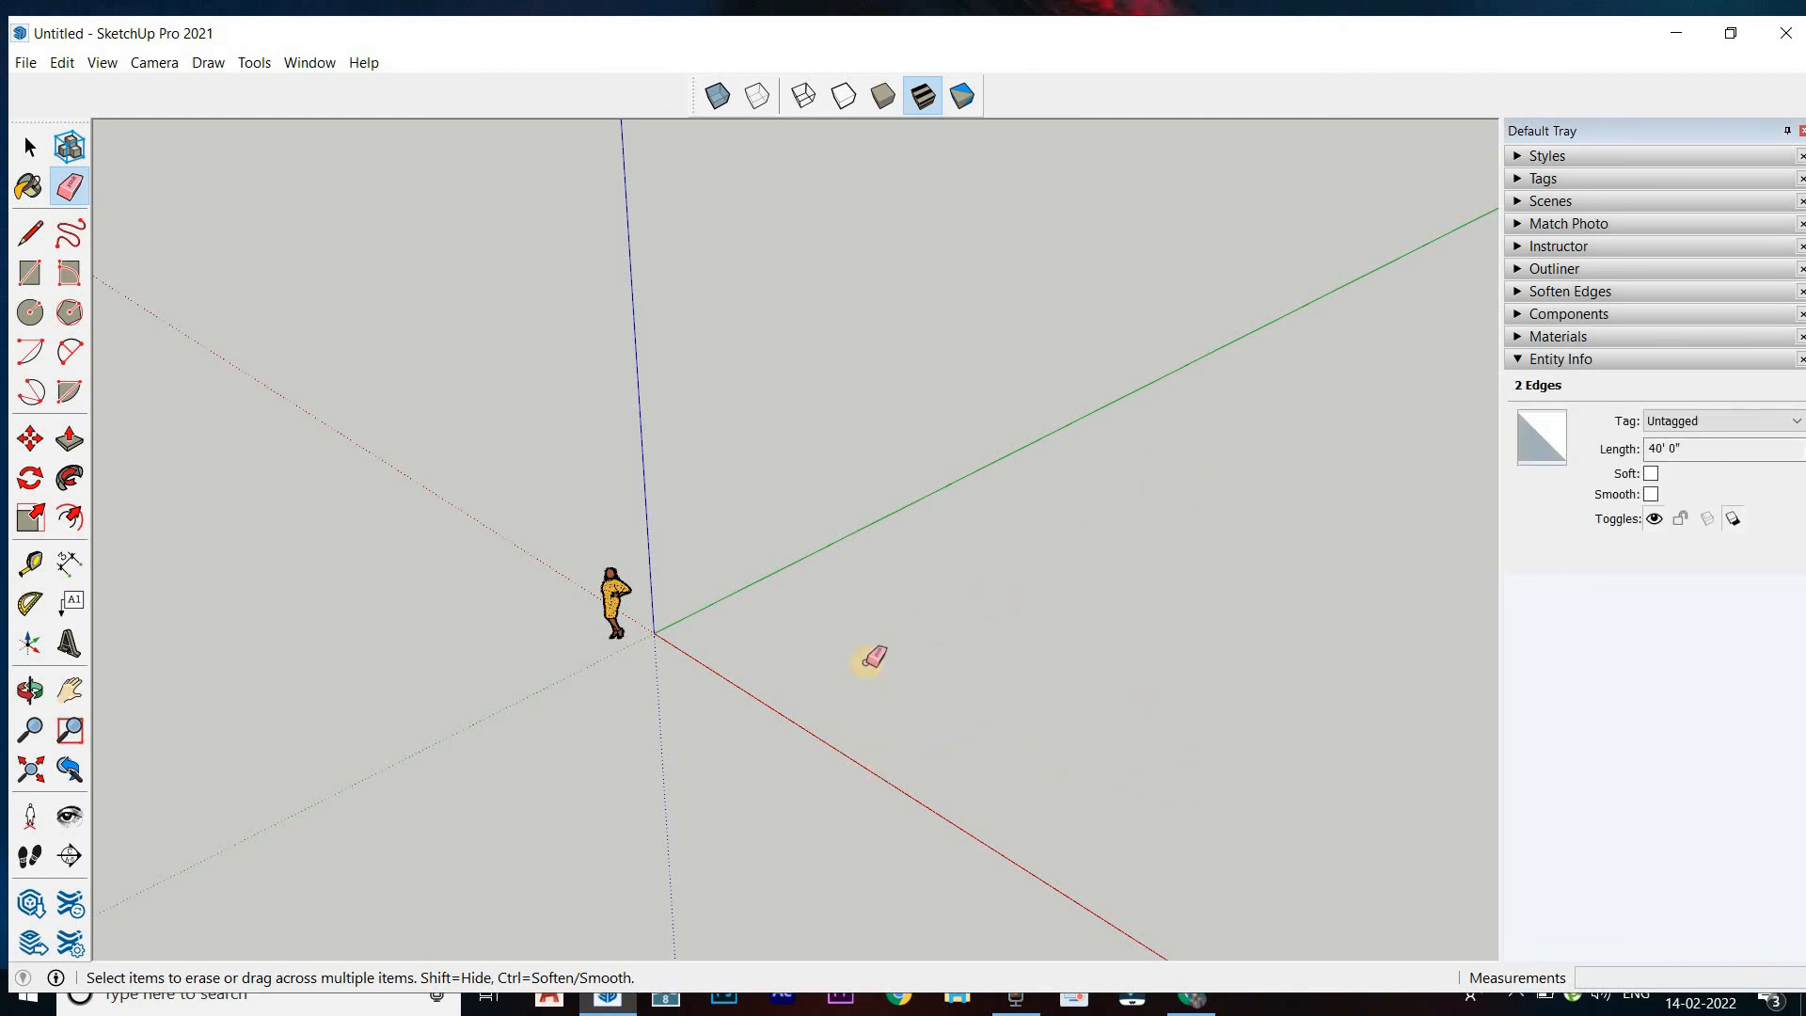
middle_drag(774, 580, 498, 484)
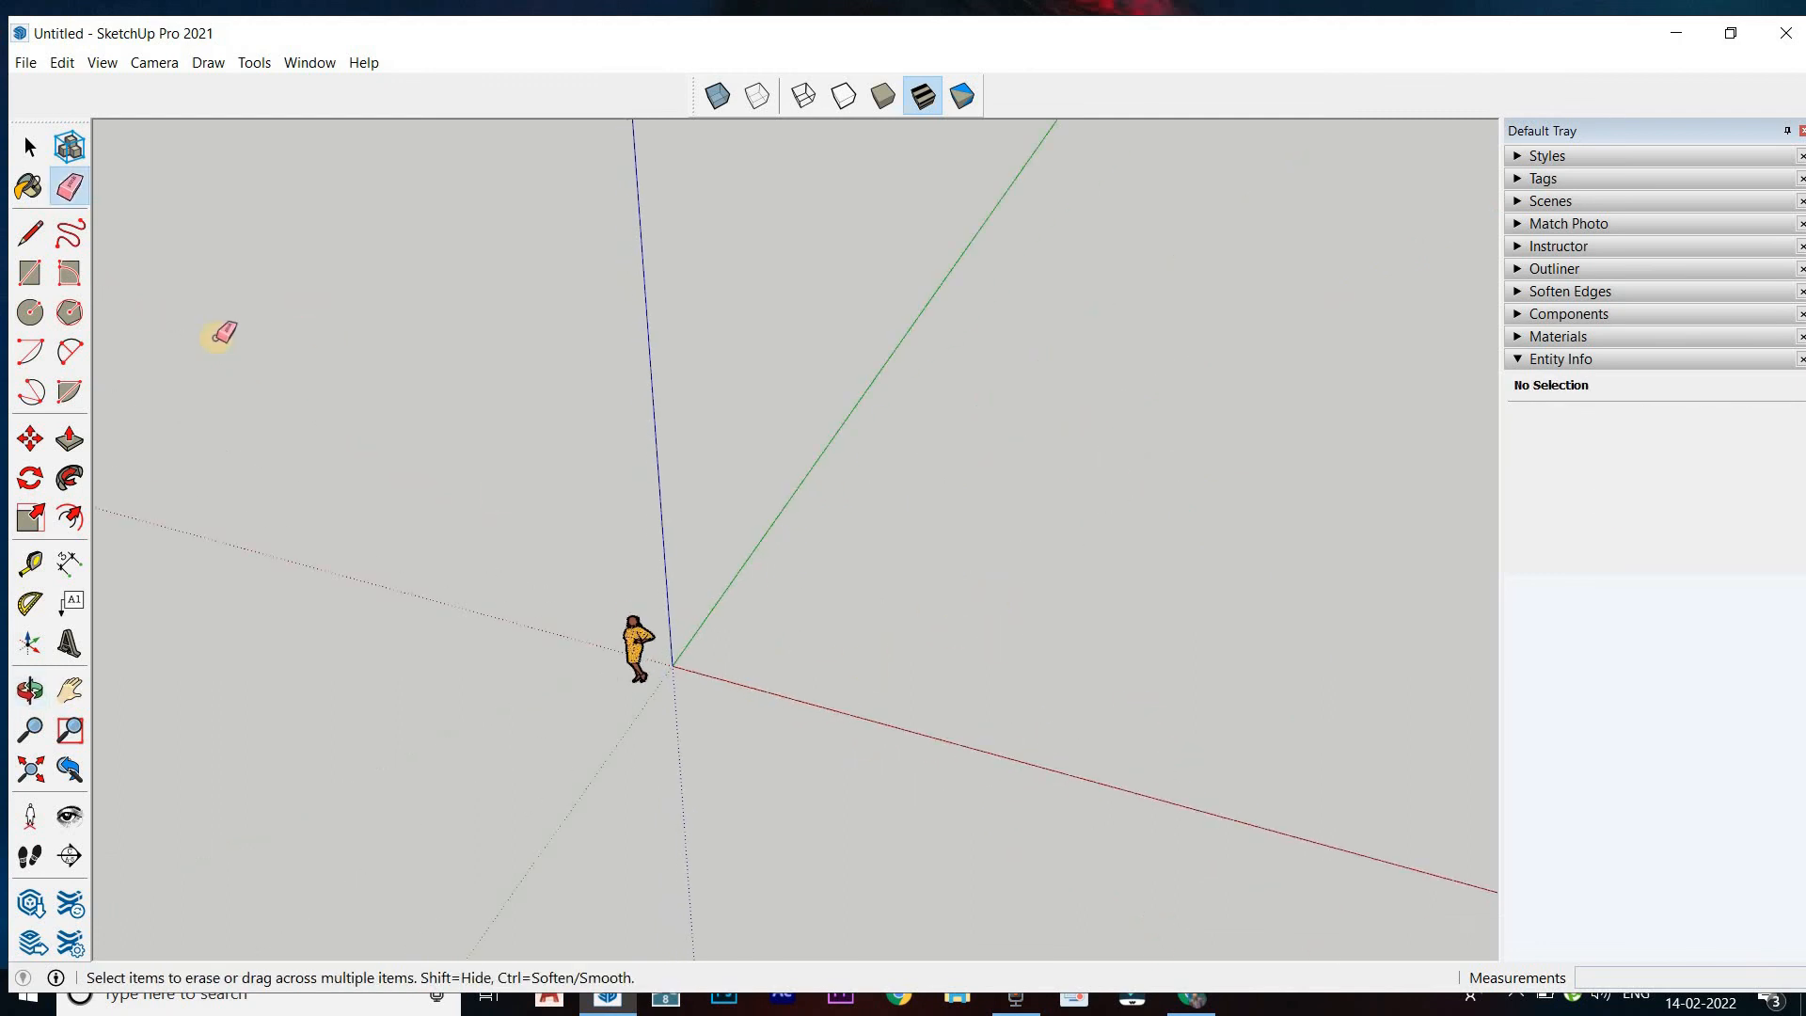
click(31, 235)
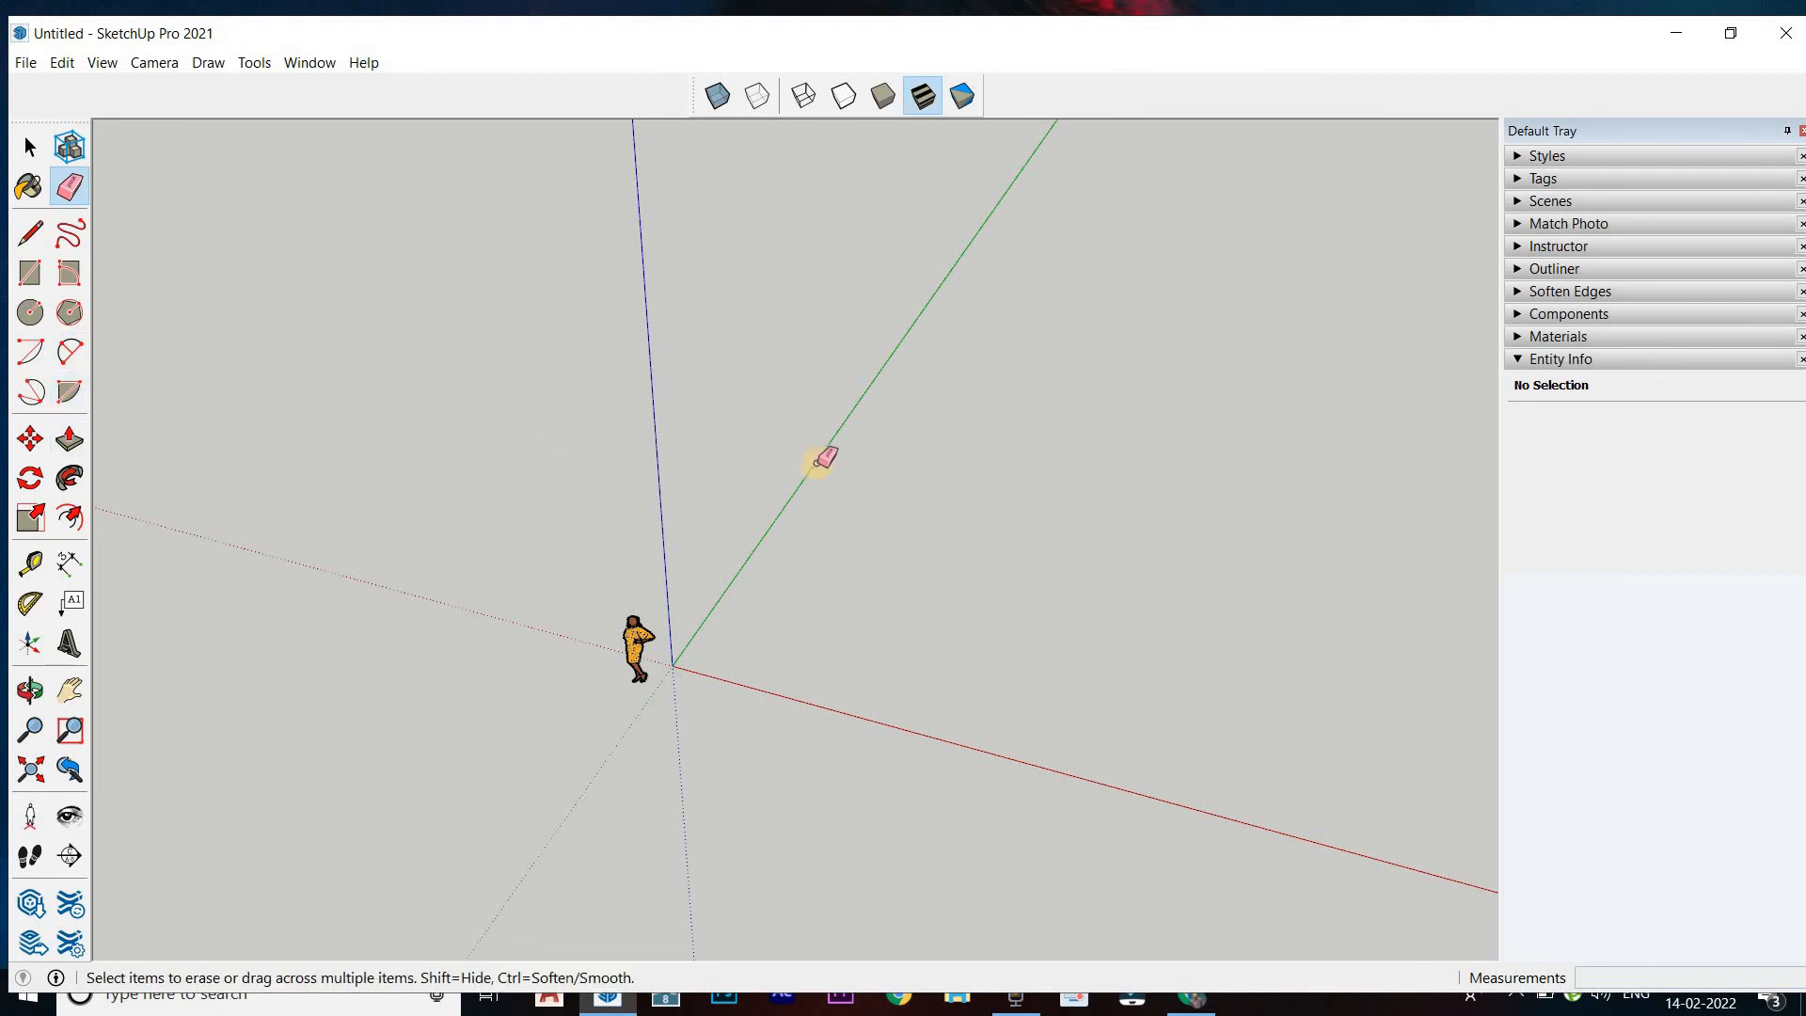
middle_drag(826, 459, 899, 493)
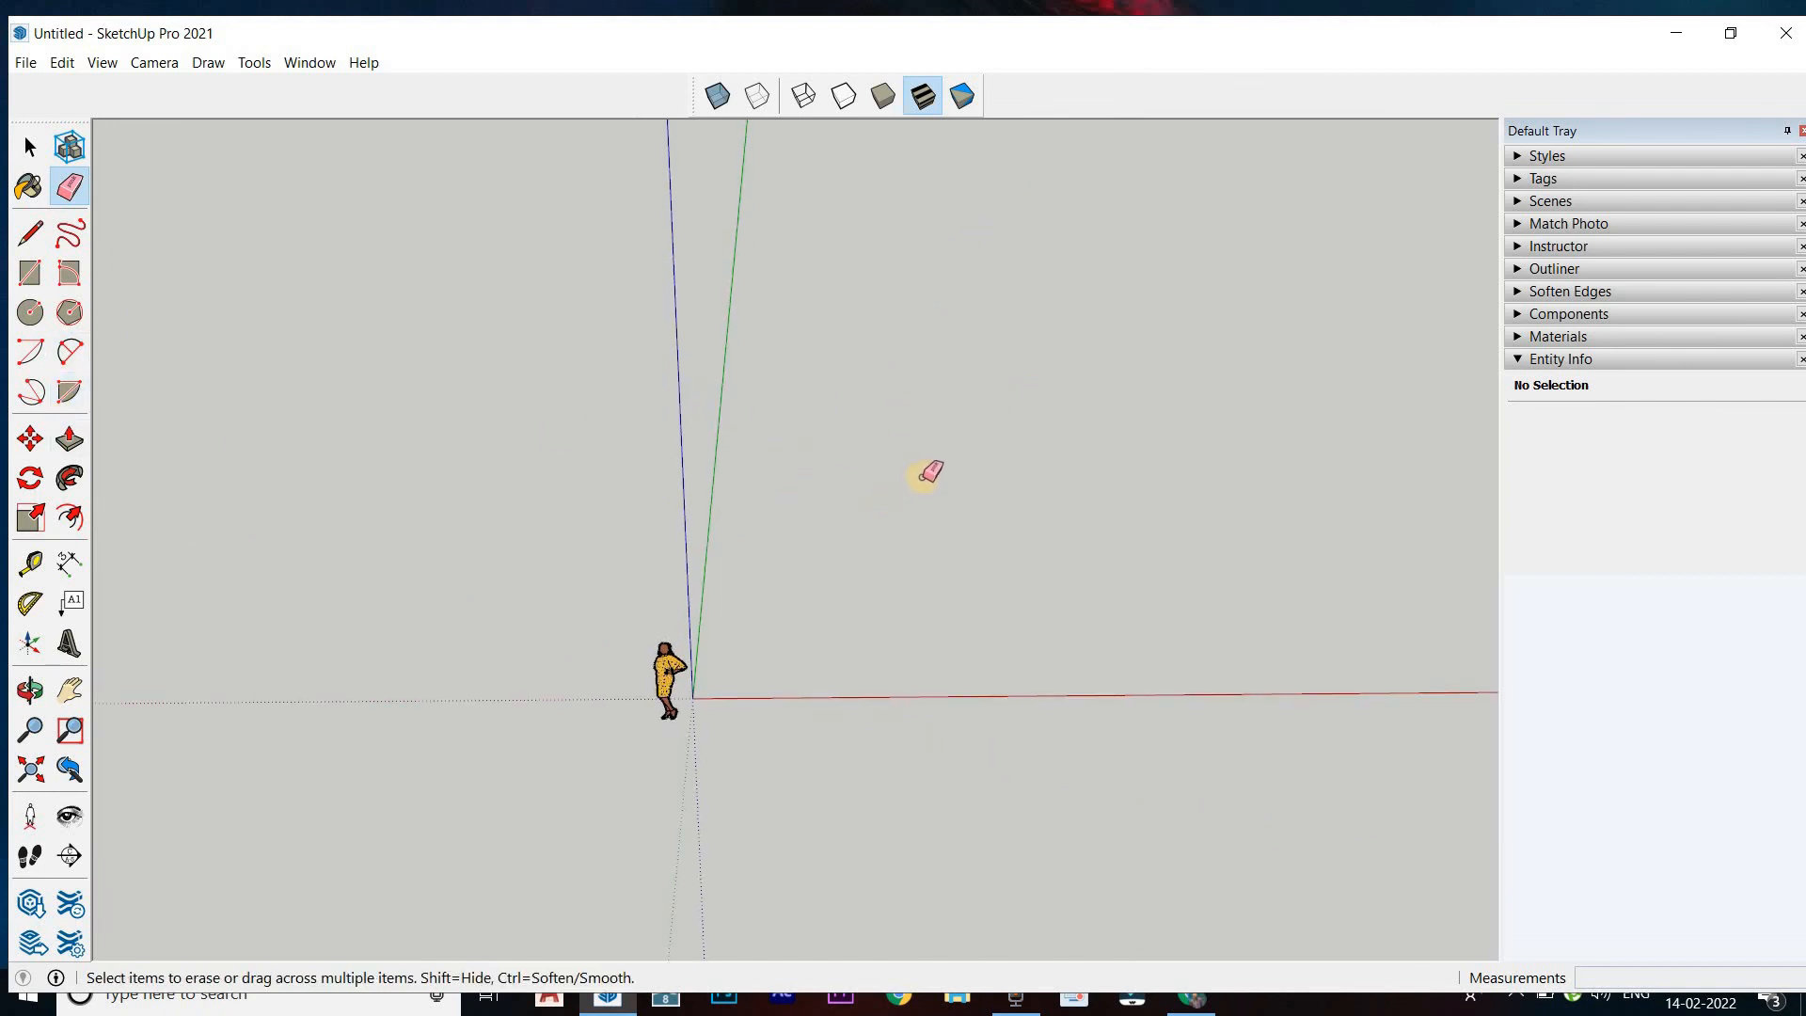